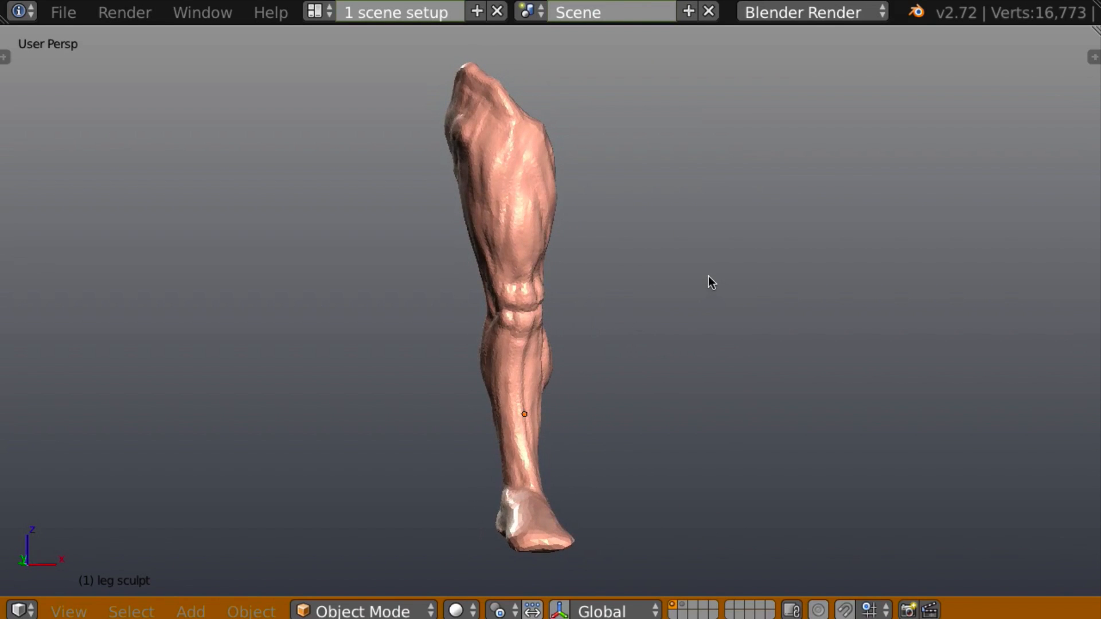
# Show the second layer along with the first and inspect both leg sculpts from the front and back
pyautogui.keyDown('shift'); pyautogui.click(684, 608); pyautogui.keyUp('shift')
pyautogui.moveTo(711, 505); pyautogui.dragTo(706, 369, button='middle')
pyautogui.moveTo(763, 295); pyautogui.dragTo(651, 314, button='middle')
pyautogui.moveTo(784, 297); pyautogui.dragTo(584, 404, button='middle')
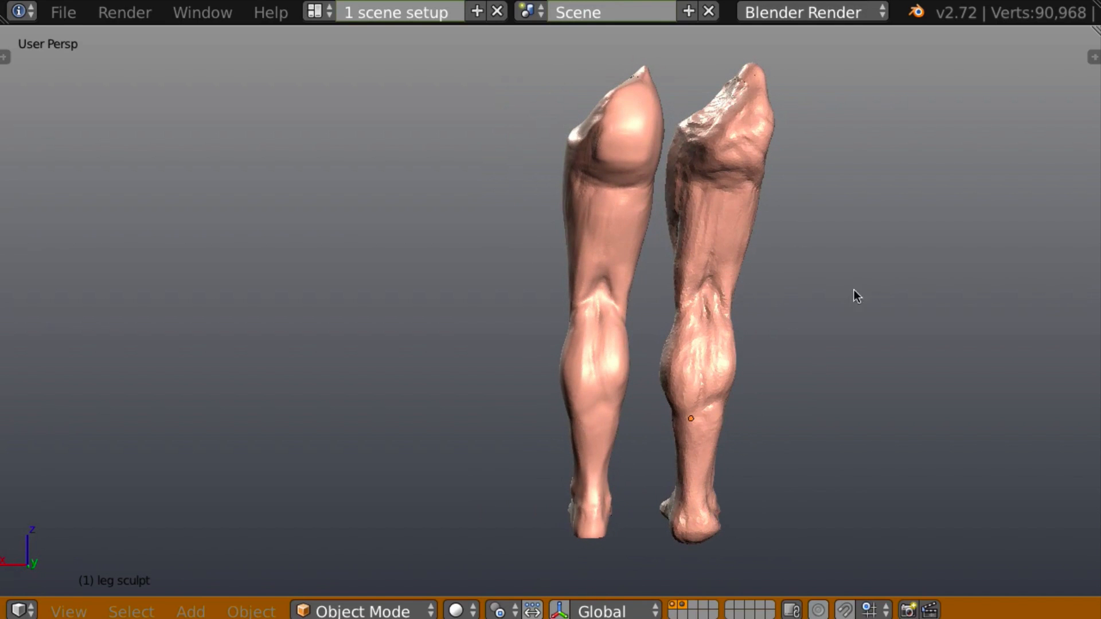
pyautogui.moveTo(855, 295); pyautogui.dragTo(766, 293, button='middle')
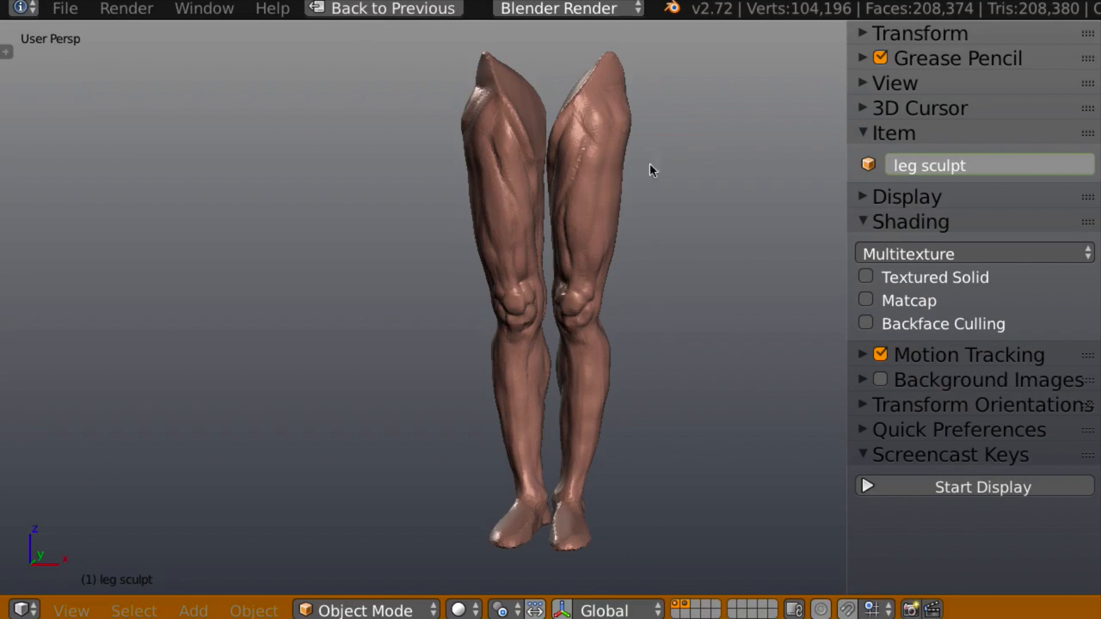
pyautogui.moveTo(700, 257)
pyautogui.mouseDown(button='middle')
pyautogui.moveTo(757, 248)
pyautogui.moveTo(587, 264)
pyautogui.moveTo(700, 253)
pyautogui.moveTo(504, 246)
pyautogui.moveTo(712, 249)
pyautogui.moveTo(621, 265)
pyautogui.moveTo(455, 255)
pyautogui.moveTo(639, 255)
pyautogui.moveTo(627, 272)
pyautogui.moveTo(459, 260)
pyautogui.moveTo(413, 268)
pyautogui.moveTo(545, 277)
pyautogui.moveTo(580, 229)
pyautogui.moveTo(715, 275)
pyautogui.moveTo(634, 273)
pyautogui.moveTo(741, 286)
pyautogui.moveTo(595, 281)
pyautogui.moveTo(701, 257)
pyautogui.moveTo(560, 256)
pyautogui.moveTo(666, 248)
pyautogui.moveTo(699, 264)
pyautogui.moveTo(700, 243)
pyautogui.moveTo(712, 243)
pyautogui.moveTo(717, 259)
pyautogui.moveTo(661, 251)
pyautogui.moveTo(675, 254)
pyautogui.moveTo(659, 212)
pyautogui.mouseUp(button='middle')
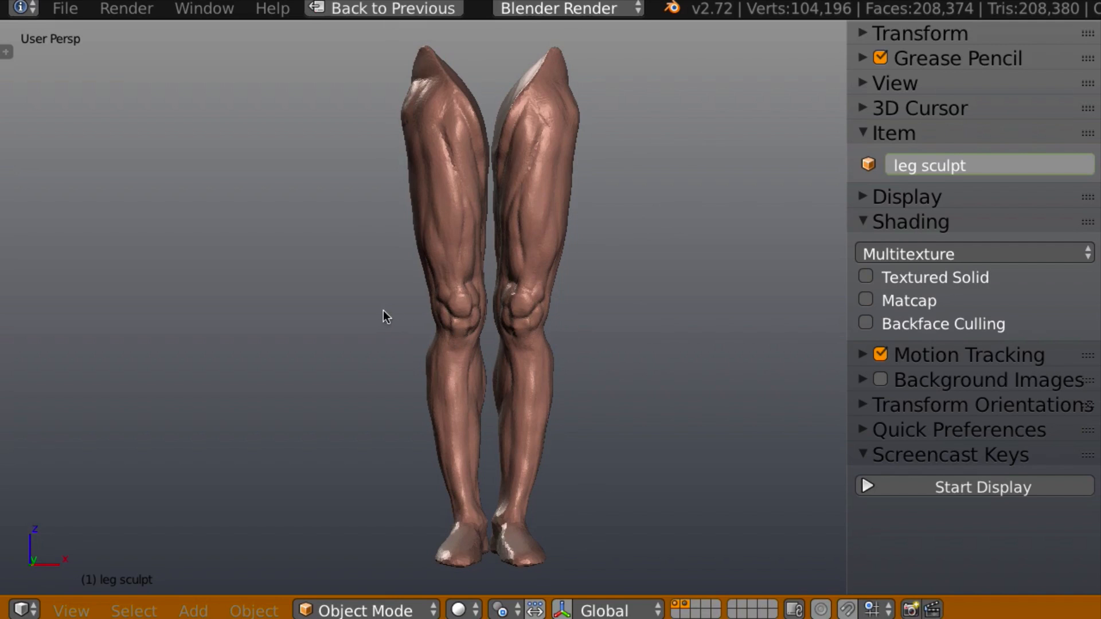
# Draw horizontal grease pencil guide lines across both legs at the knees, upper thighs, ankles, mid-thighs and mid-shins
pyautogui.moveTo(384, 308); pyautogui.dragTo(585, 311)
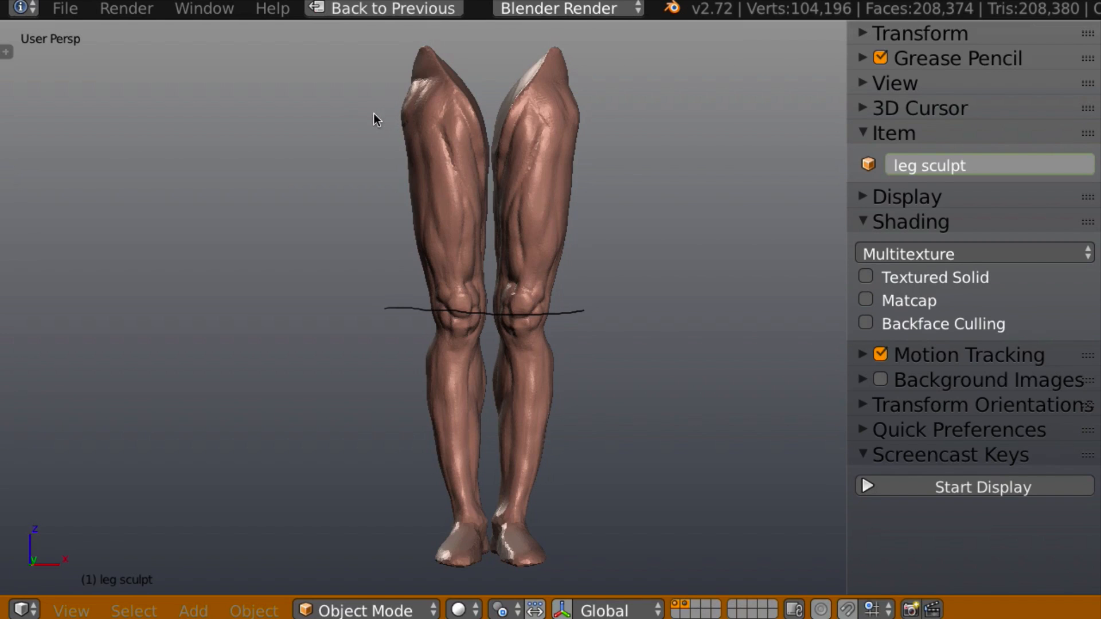
pyautogui.moveTo(374, 116); pyautogui.dragTo(608, 112)
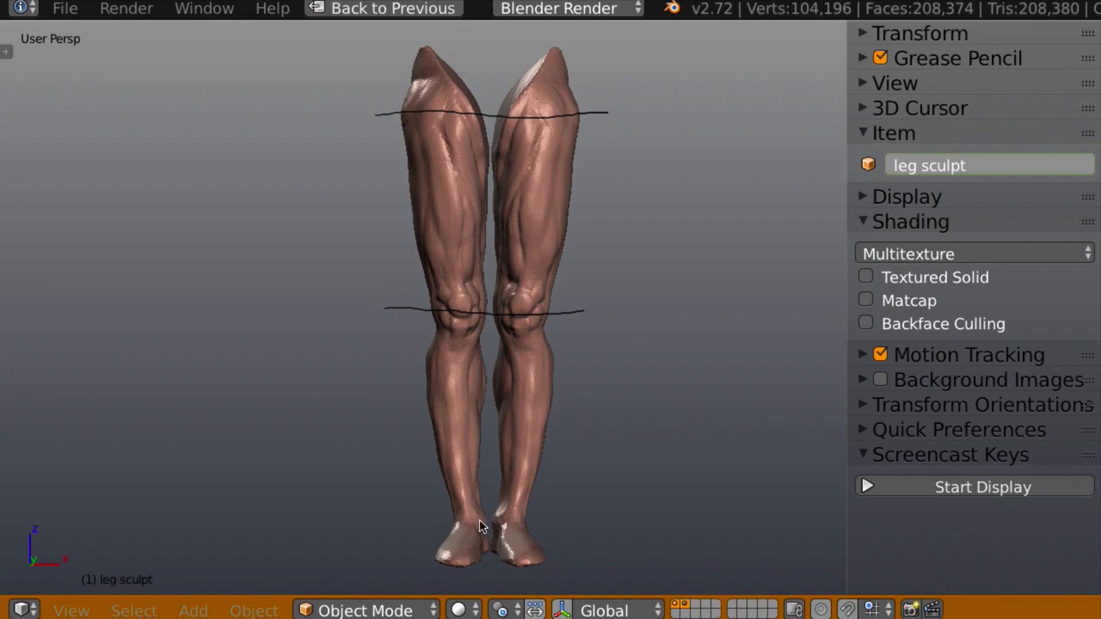
pyautogui.moveTo(509, 519); pyautogui.dragTo(431, 520)
pyautogui.moveTo(504, 518); pyautogui.dragTo(562, 518)
pyautogui.moveTo(391, 209); pyautogui.dragTo(583, 212)
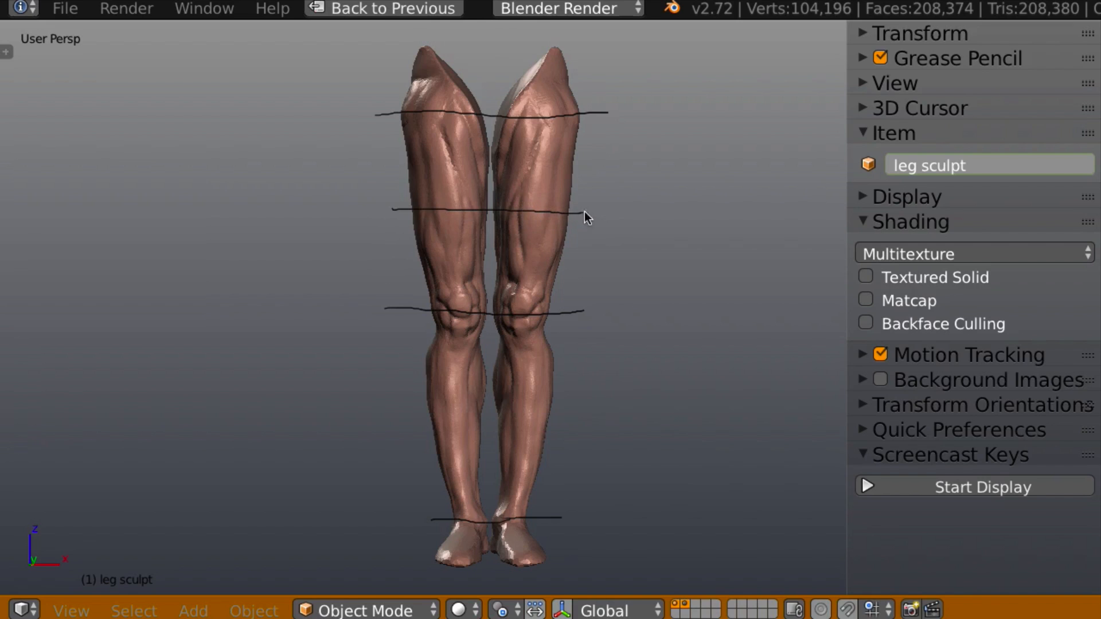
pyautogui.moveTo(405, 420); pyautogui.dragTo(590, 420)
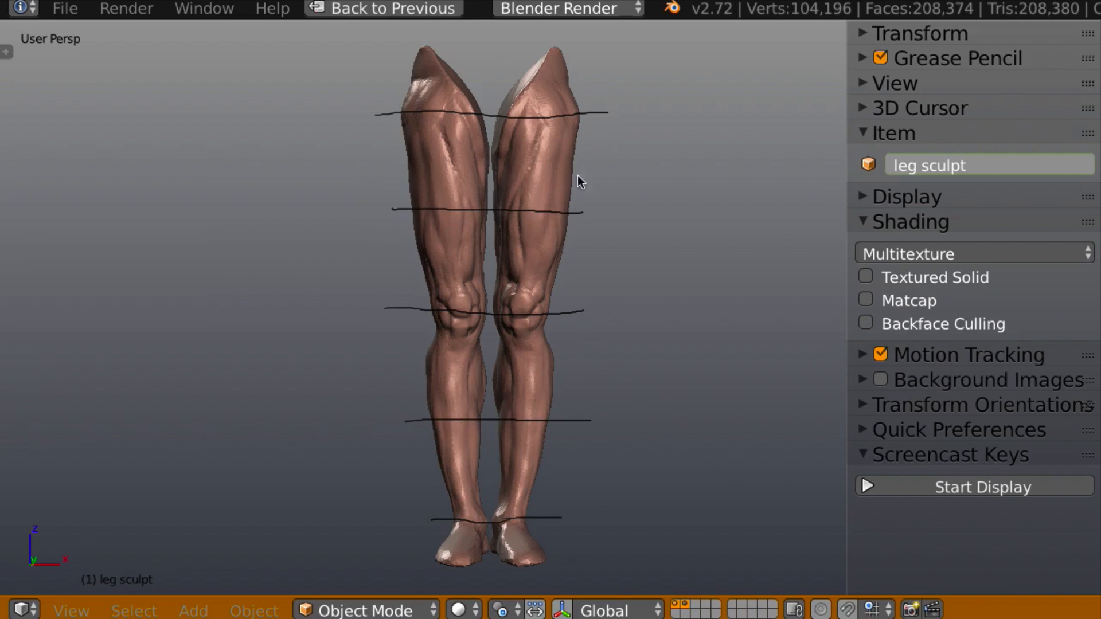
# Annotate the upper thigh section with a curly brace and the handwritten note "1 Head"
pyautogui.moveTo(615, 120)
pyautogui.mouseDown()
pyautogui.moveTo(618, 195)
pyautogui.moveTo(603, 200)
pyautogui.mouseUp()
pyautogui.moveTo(637, 153)
pyautogui.mouseDown()
pyautogui.moveTo(647, 146)
pyautogui.moveTo(645, 169)
pyautogui.moveTo(665, 167)
pyautogui.mouseUp()
pyautogui.moveTo(665, 152); pyautogui.dragTo(747, 180)
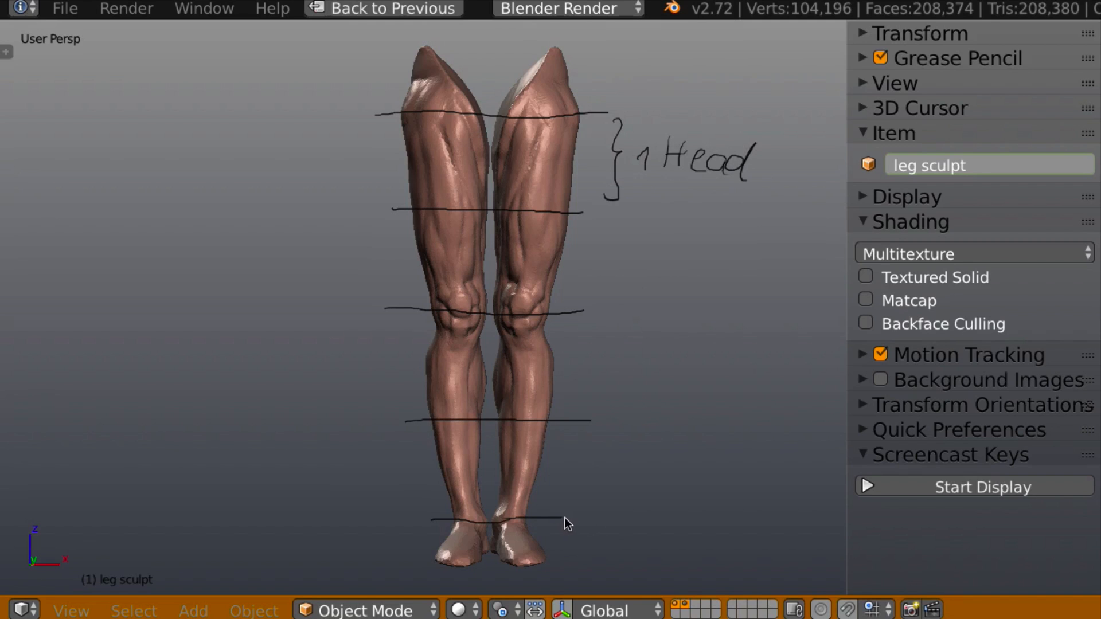
# Mark the foot height with a base line and a brace, and label it "1/4 - 1/3 H"
pyautogui.moveTo(499, 556)
pyautogui.mouseDown()
pyautogui.moveTo(576, 555)
pyautogui.moveTo(608, 539)
pyautogui.moveTo(638, 549)
pyautogui.moveTo(636, 562)
pyautogui.moveTo(670, 531)
pyautogui.moveTo(685, 533)
pyautogui.mouseUp()
pyautogui.moveTo(691, 524)
pyautogui.mouseDown()
pyautogui.moveTo(683, 545)
pyautogui.moveTo(707, 548)
pyautogui.moveTo(699, 566)
pyautogui.mouseUp()
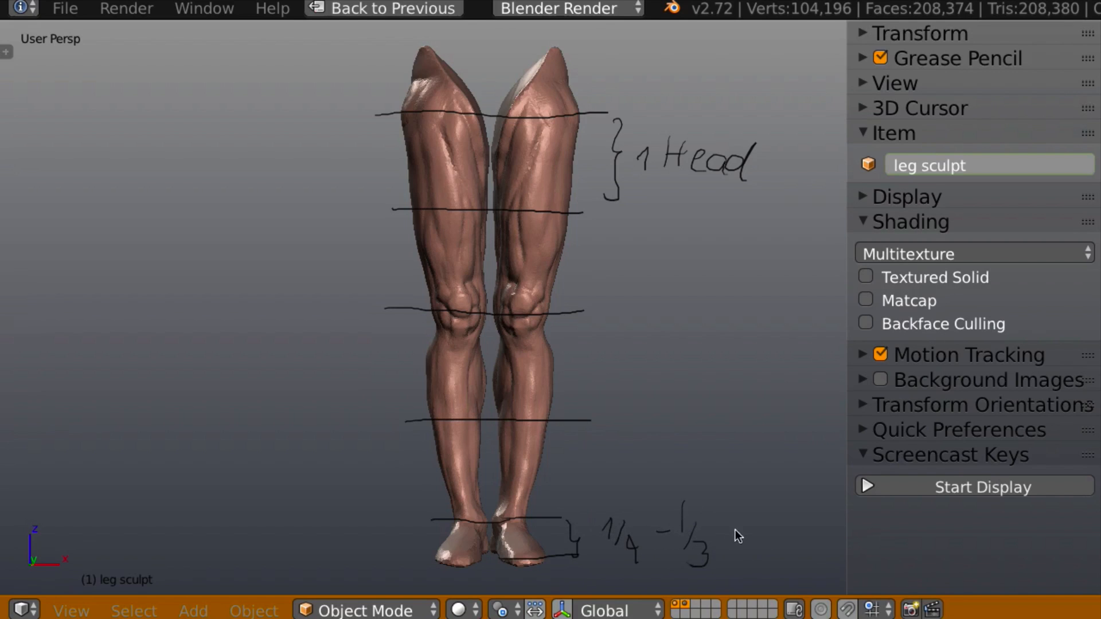
pyautogui.moveTo(733, 521)
pyautogui.mouseDown()
pyautogui.moveTo(732, 555)
pyautogui.moveTo(747, 536)
pyautogui.mouseUp()
pyautogui.moveTo(749, 515); pyautogui.dragTo(746, 559)
# Draw a horizontal line across the widest part of both calves and write "~ 1 Head" beside it
pyautogui.moveTo(431, 377); pyautogui.dragTo(555, 376)
pyautogui.press('g')
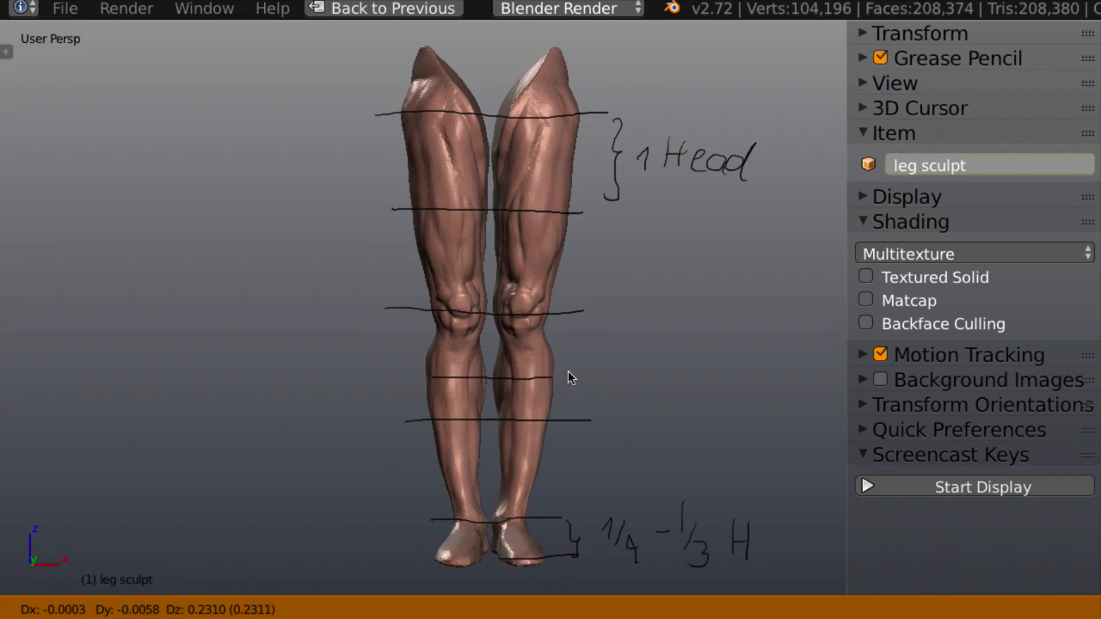
pyautogui.press('Escape')
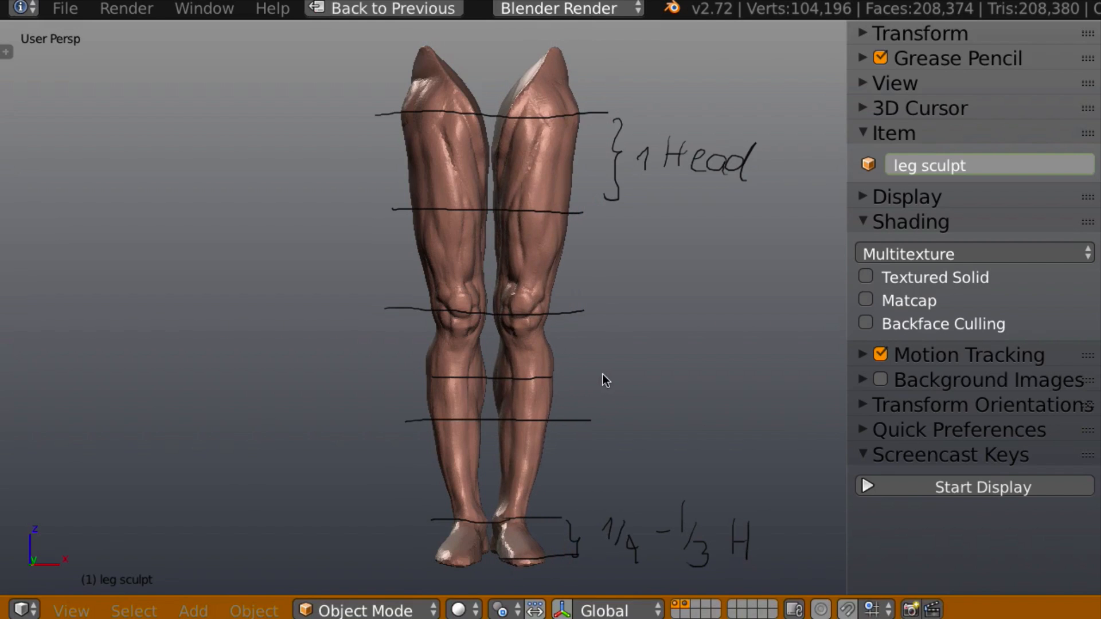
pyautogui.moveTo(597, 372)
pyautogui.mouseDown()
pyautogui.moveTo(642, 357)
pyautogui.moveTo(656, 371)
pyautogui.moveTo(707, 357)
pyautogui.moveTo(714, 365)
pyautogui.mouseUp()
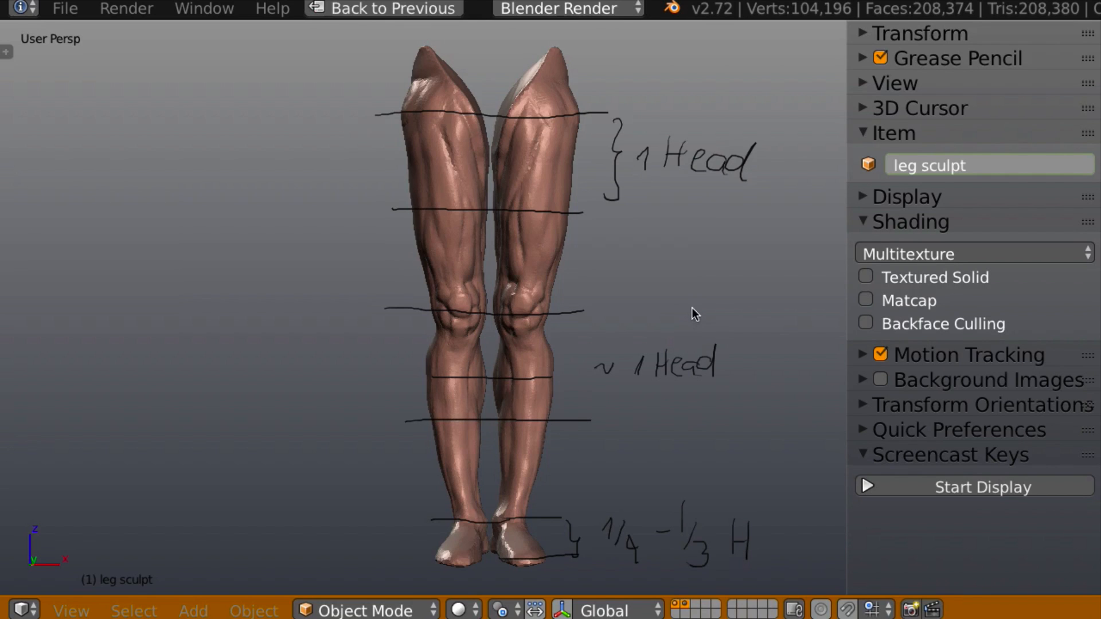
# Draw a vertical grease pencil line down the side of the leg from the hip to the foot
pyautogui.moveTo(700, 312); pyautogui.dragTo(507, 314, button='middle')
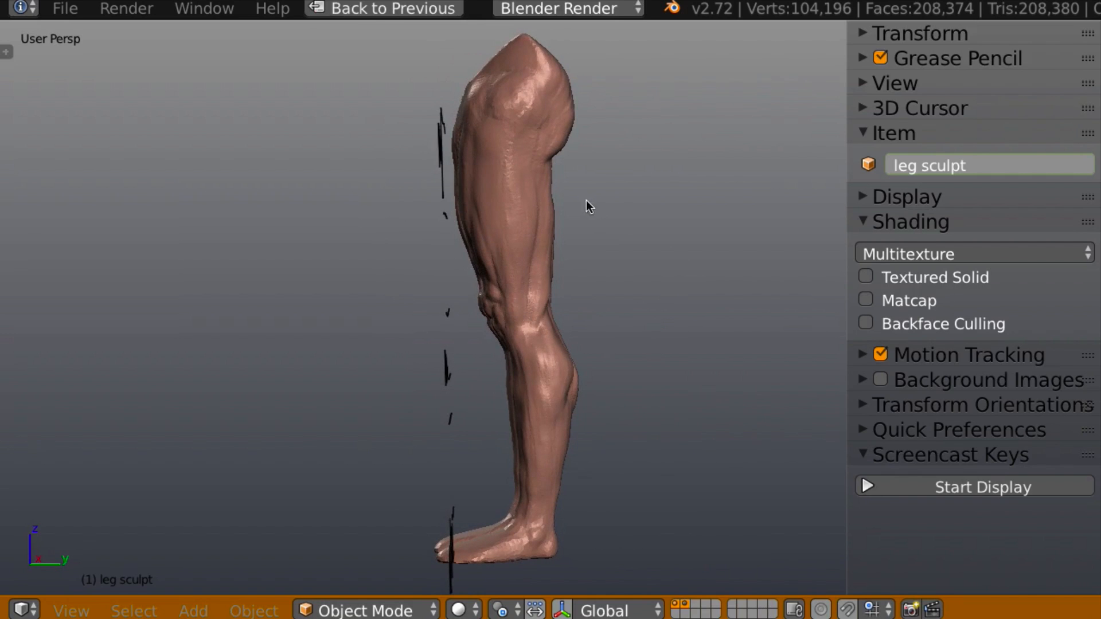
pyautogui.press('s')
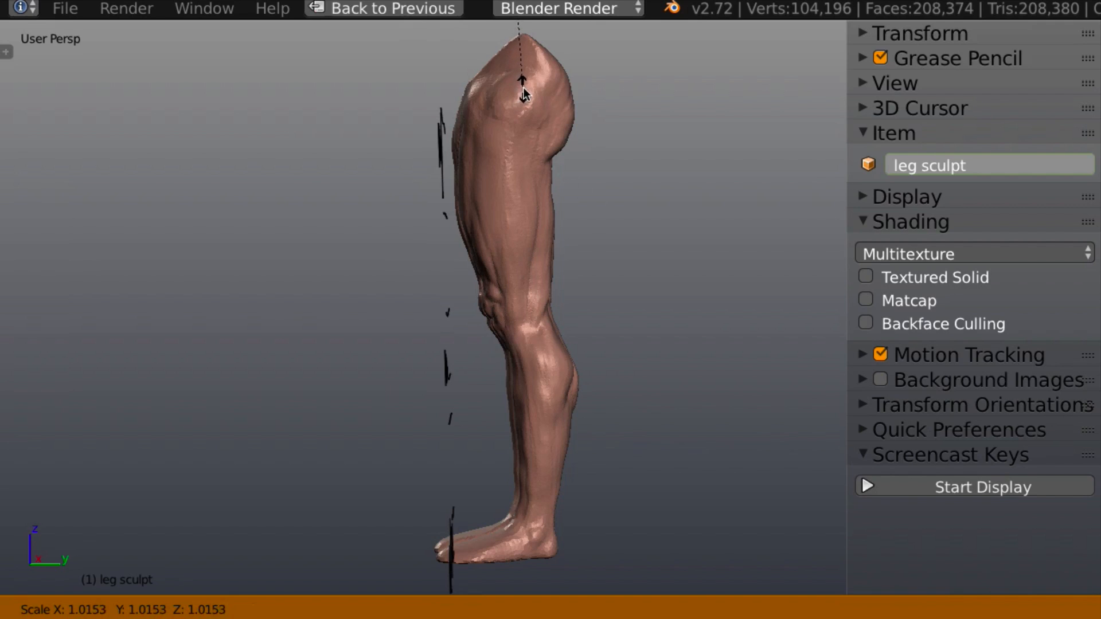
pyautogui.click(520, 89)
pyautogui.press('s')
pyautogui.click(520, 91)
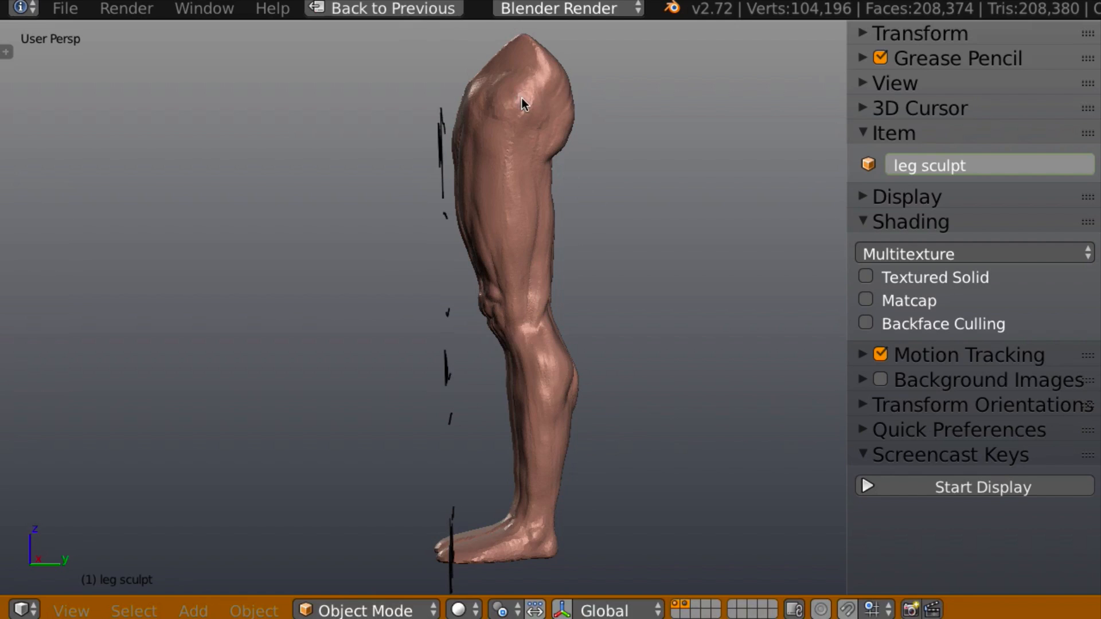
pyautogui.moveTo(515, 96)
pyautogui.mouseDown()
pyautogui.moveTo(492, 398)
pyautogui.moveTo(494, 509)
pyautogui.moveTo(511, 555)
pyautogui.mouseUp()
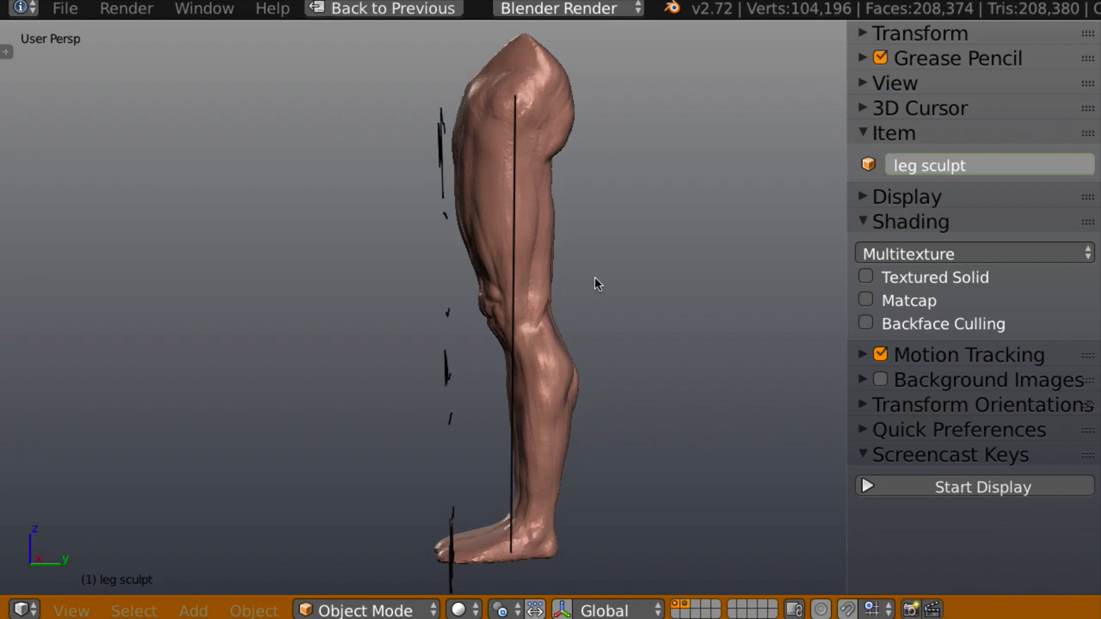
pyautogui.moveTo(599, 280)
pyautogui.mouseDown(button='middle')
pyautogui.moveTo(790, 292)
pyautogui.moveTo(784, 242)
pyautogui.mouseUp(button='middle')
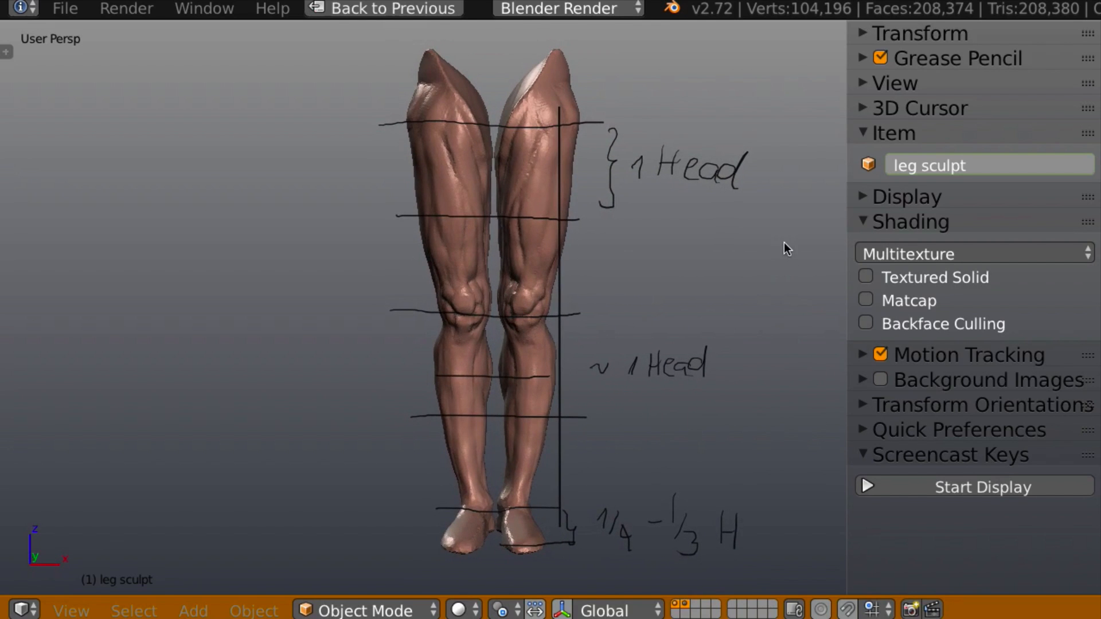
# Restore the split view layout and clear the properties sidebar from the reference view of the legs
pyautogui.hotkey('ctrl', 'Up')
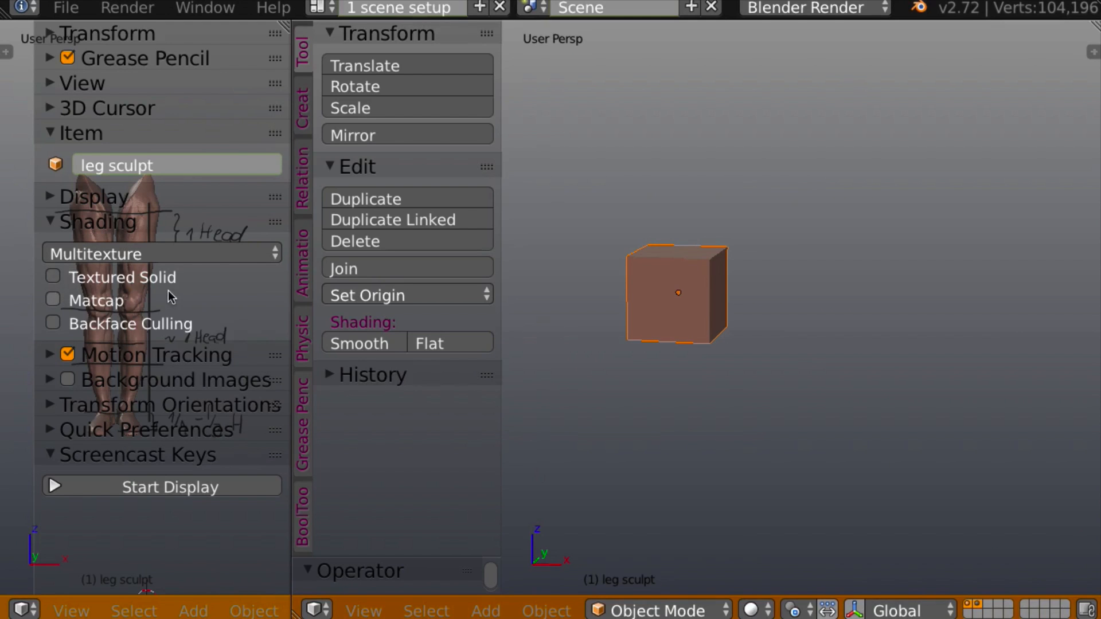
pyautogui.press('n')
pyautogui.scroll(3, 229, 232)
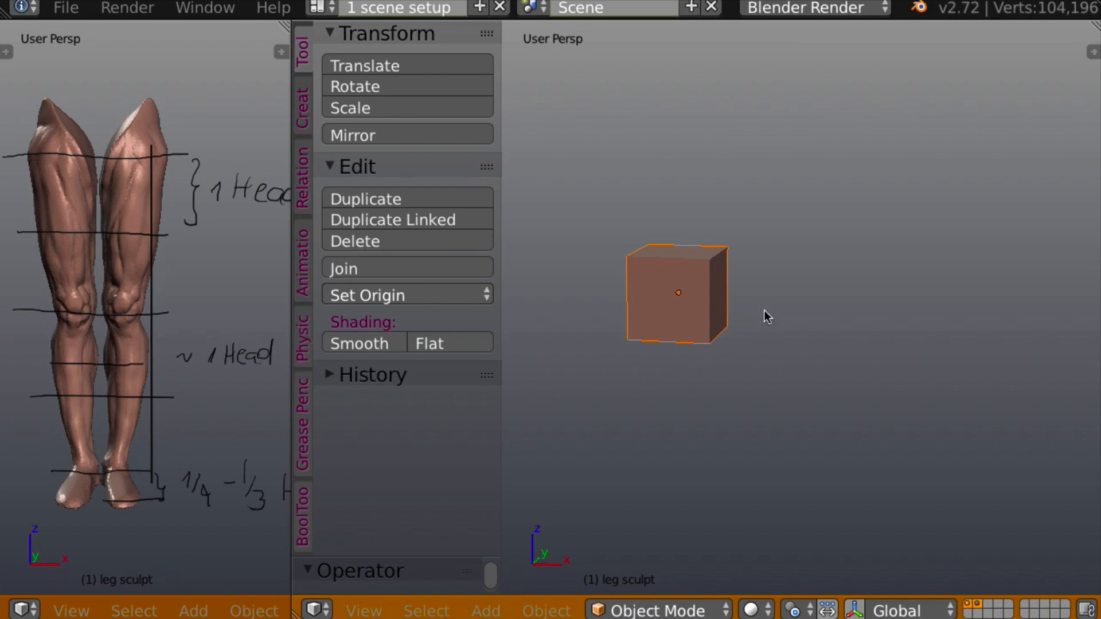
pyautogui.moveTo(737, 331); pyautogui.dragTo(665, 296, button='middle')
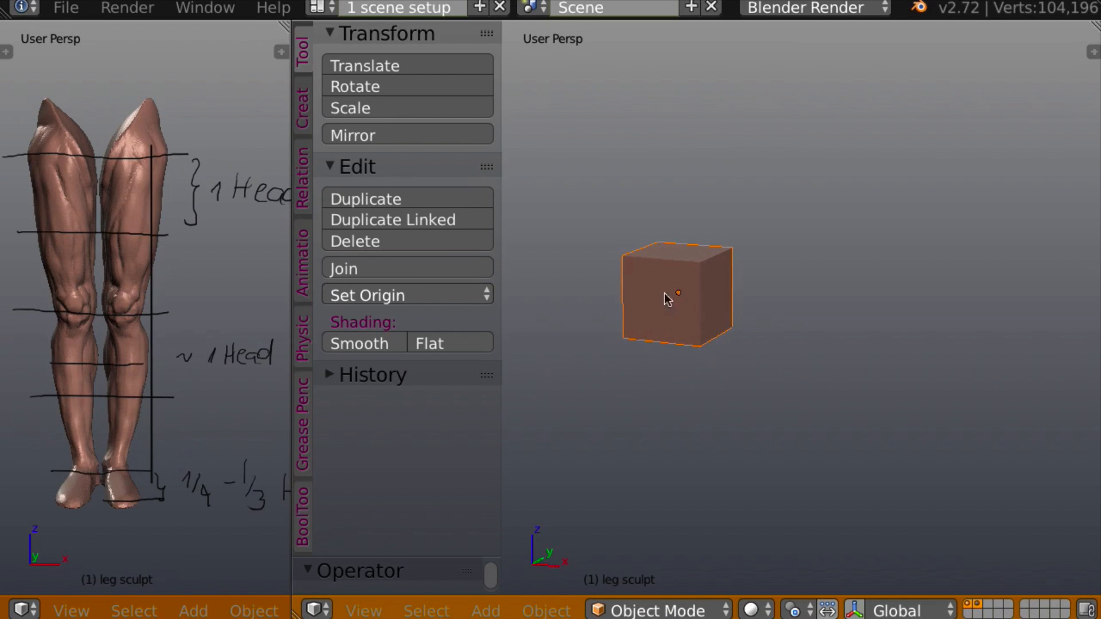
# Subdivide the whole cube in Edit Mode with the number of cuts set to 3, and return to Object Mode
pyautogui.click(658, 610)
pyautogui.click(747, 586)
pyautogui.press('Tab')
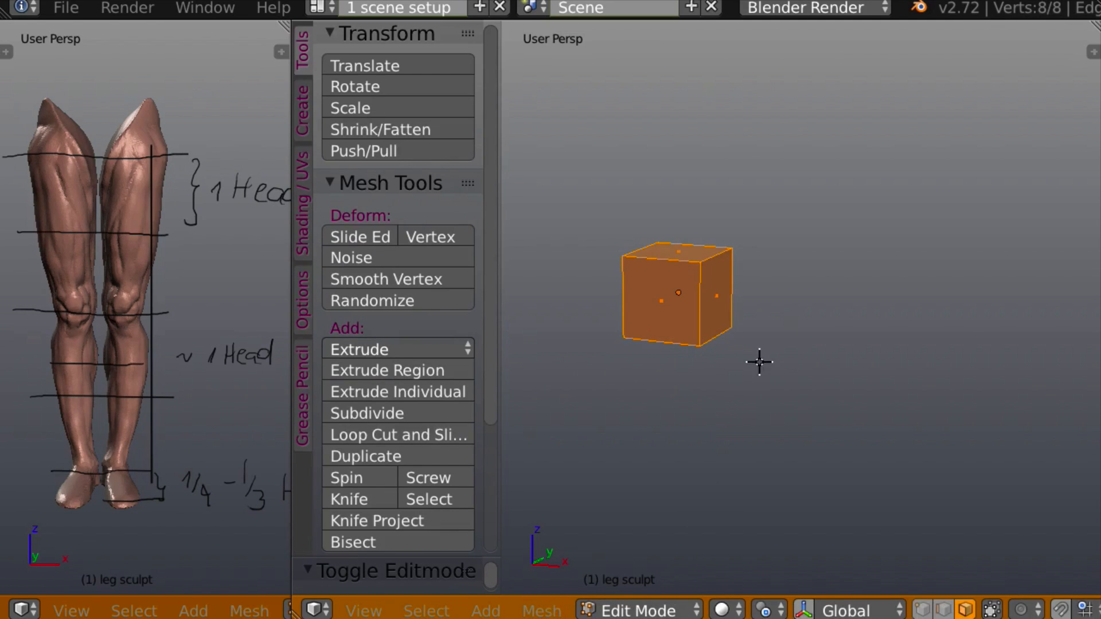
pyautogui.press('w')
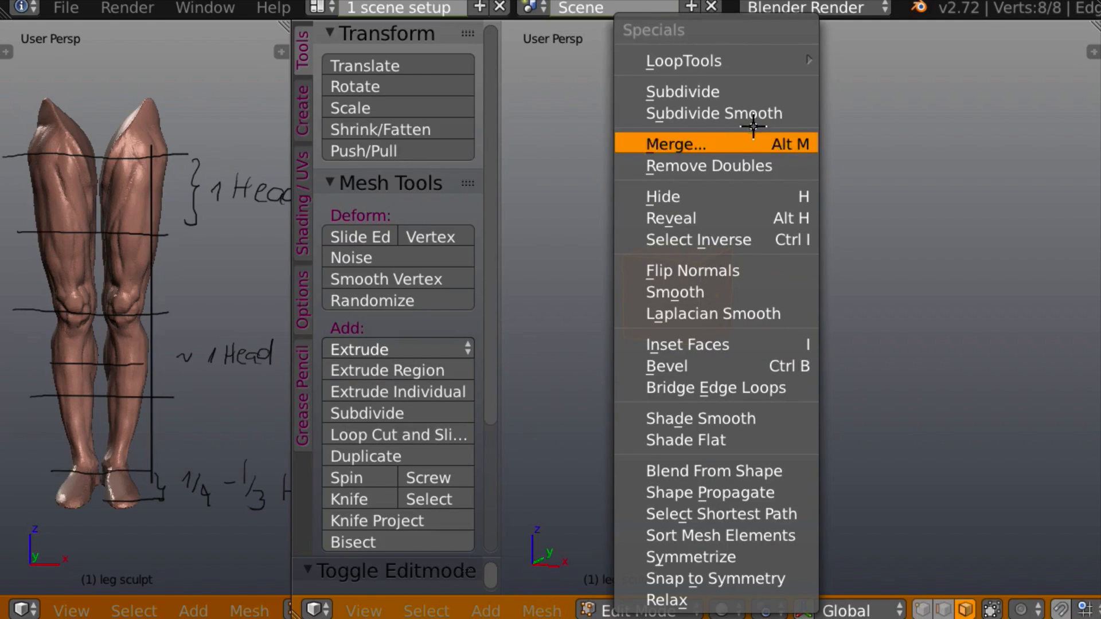
pyautogui.click(723, 91)
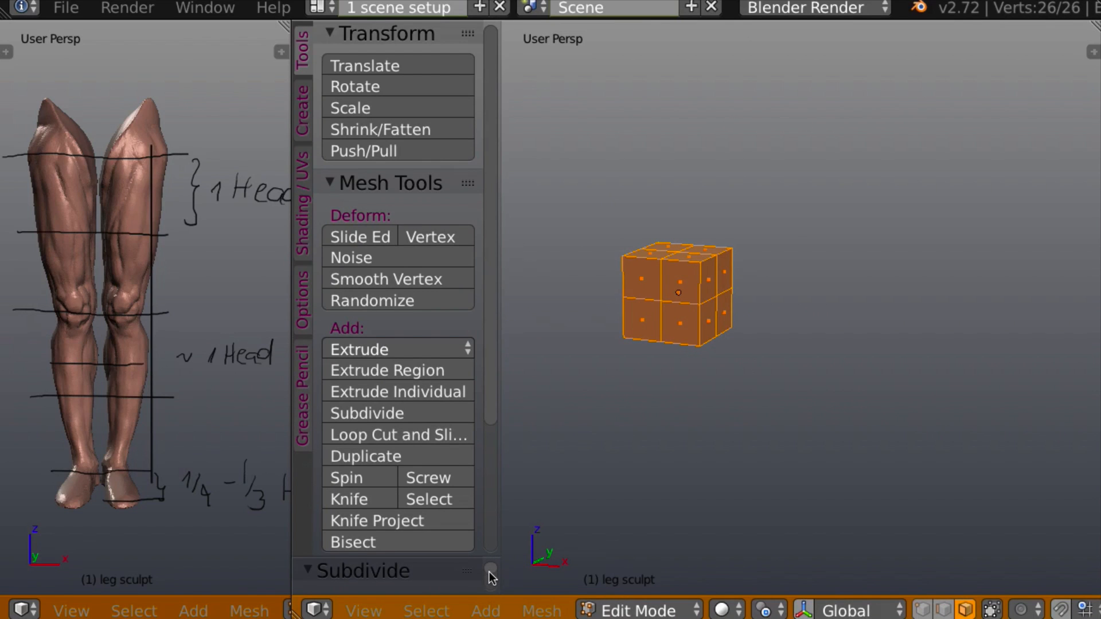
pyautogui.moveTo(462, 560); pyautogui.dragTo(462, 487)
pyautogui.click(462, 549)
pyautogui.click(462, 550)
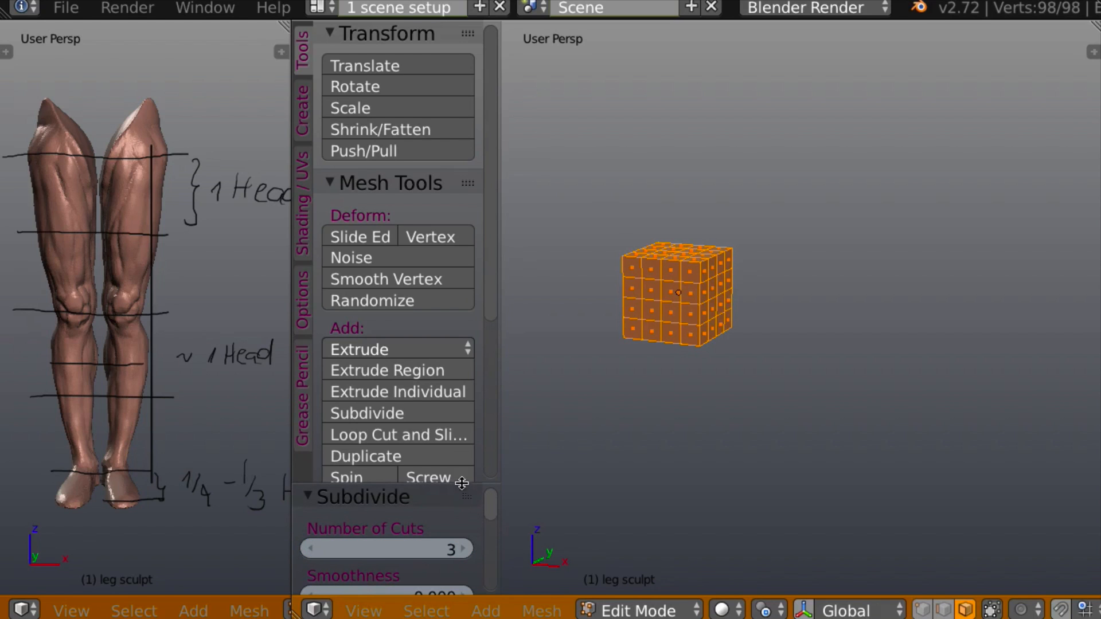
pyautogui.moveTo(460, 484); pyautogui.dragTo(479, 574)
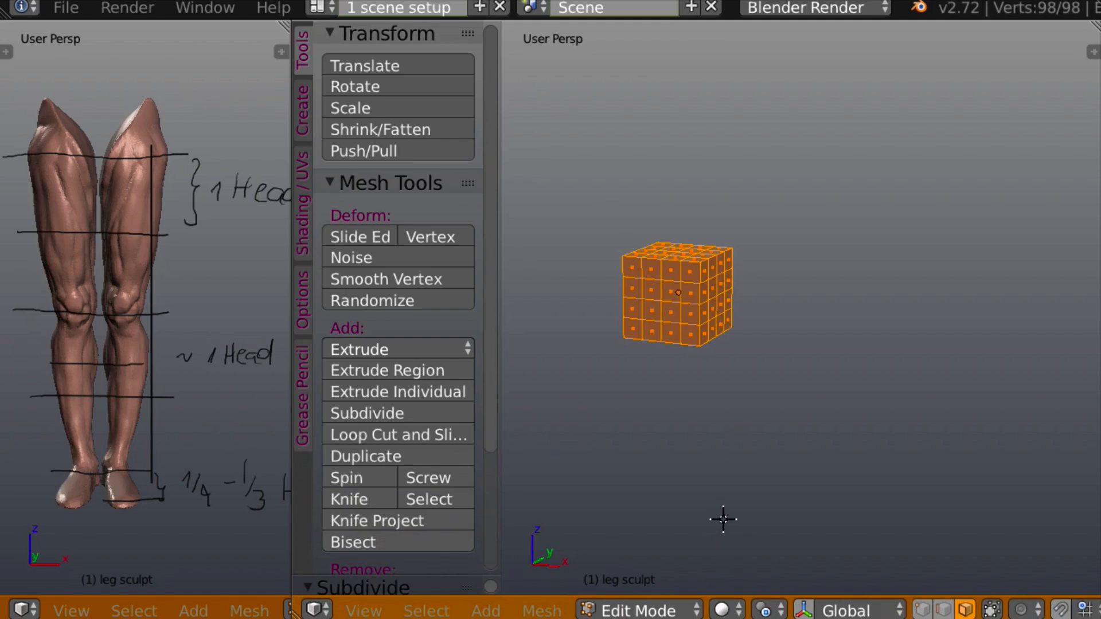
pyautogui.press('Tab')
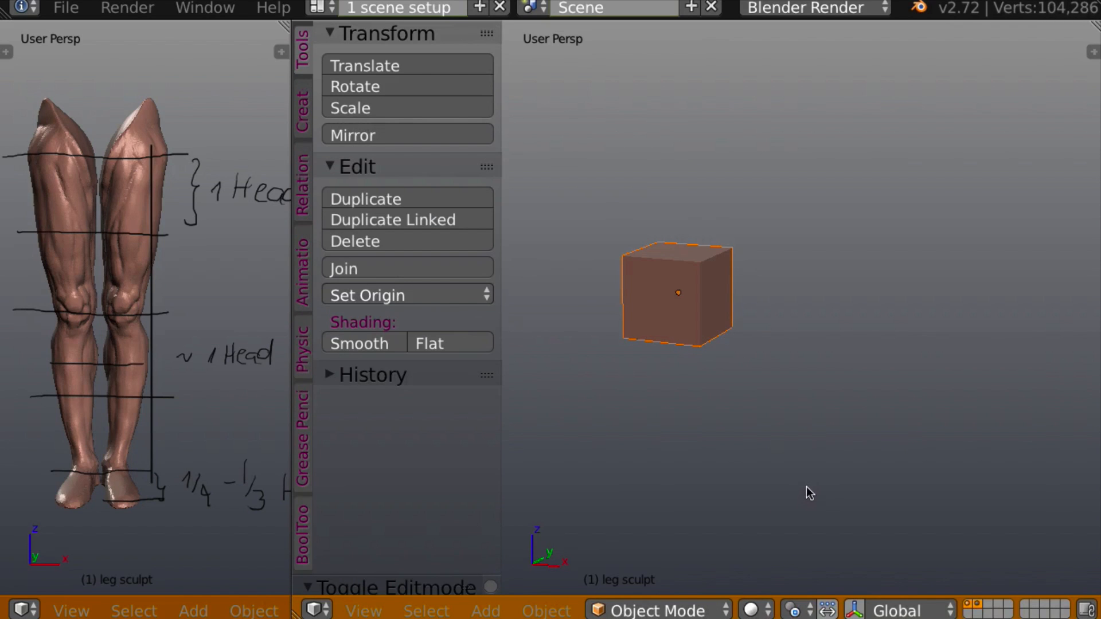
# Start the Screencast Keys display in the cube's view
pyautogui.press('n')
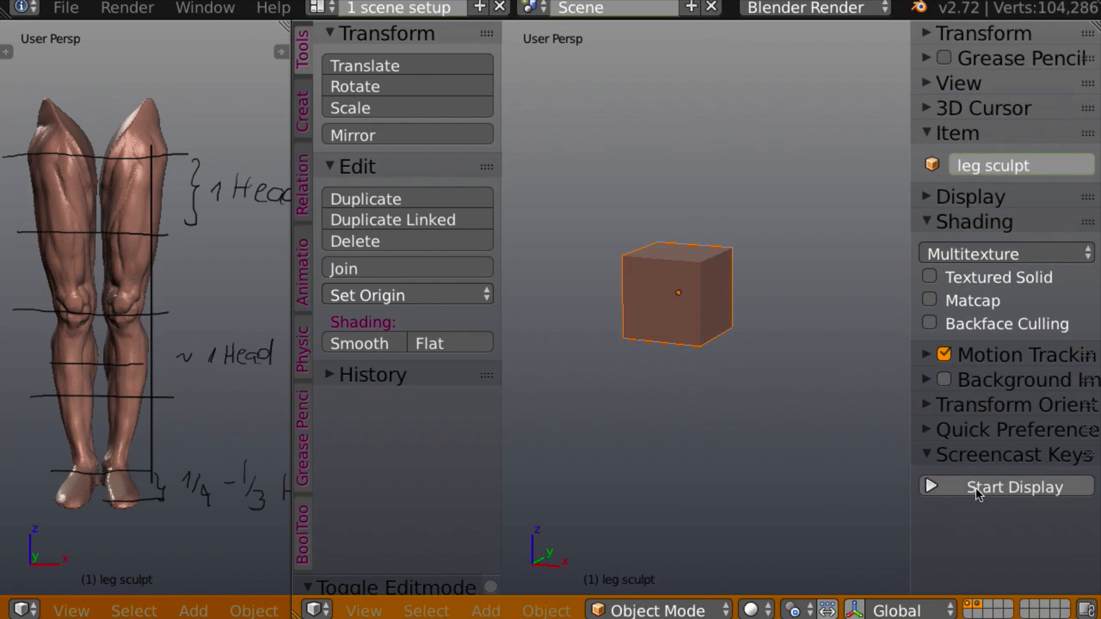
pyautogui.click(975, 487)
pyautogui.press('n')
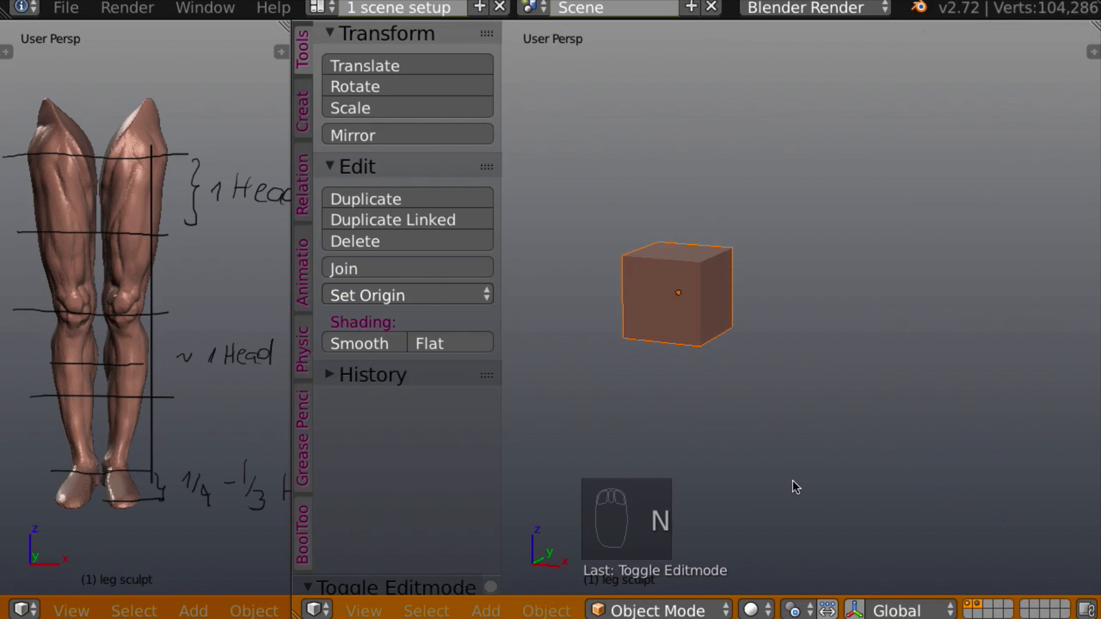
# Switch the cube to Sculpt Mode, widen the brush settings area and enable Dyntopo
pyautogui.click(646, 611)
pyautogui.click(664, 538)
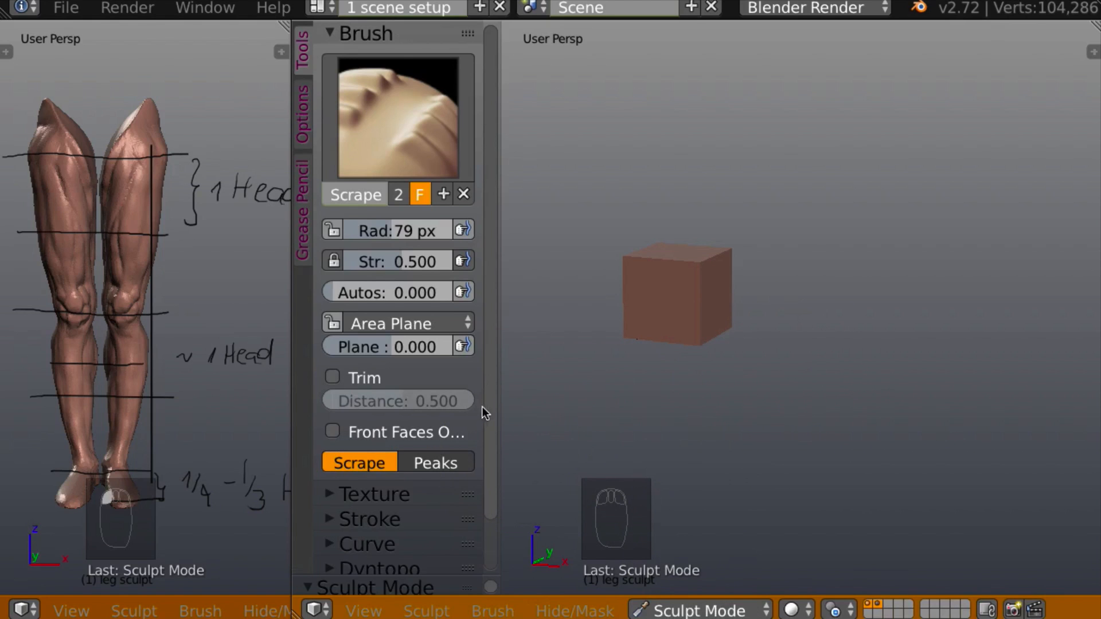
pyautogui.moveTo(499, 415); pyautogui.dragTo(541, 416)
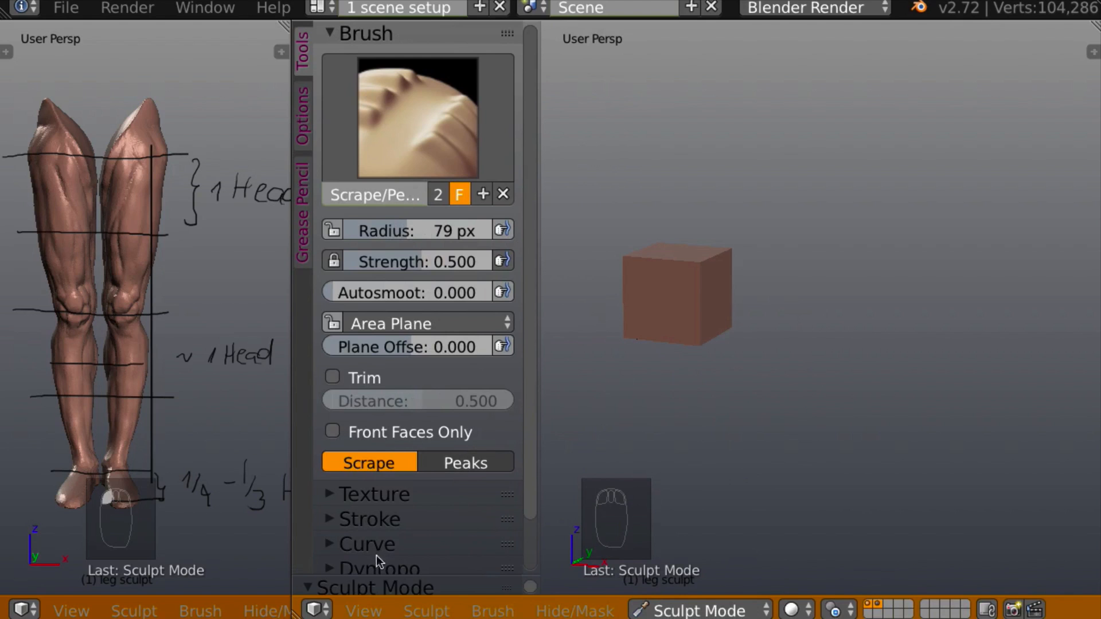
pyautogui.click(329, 567)
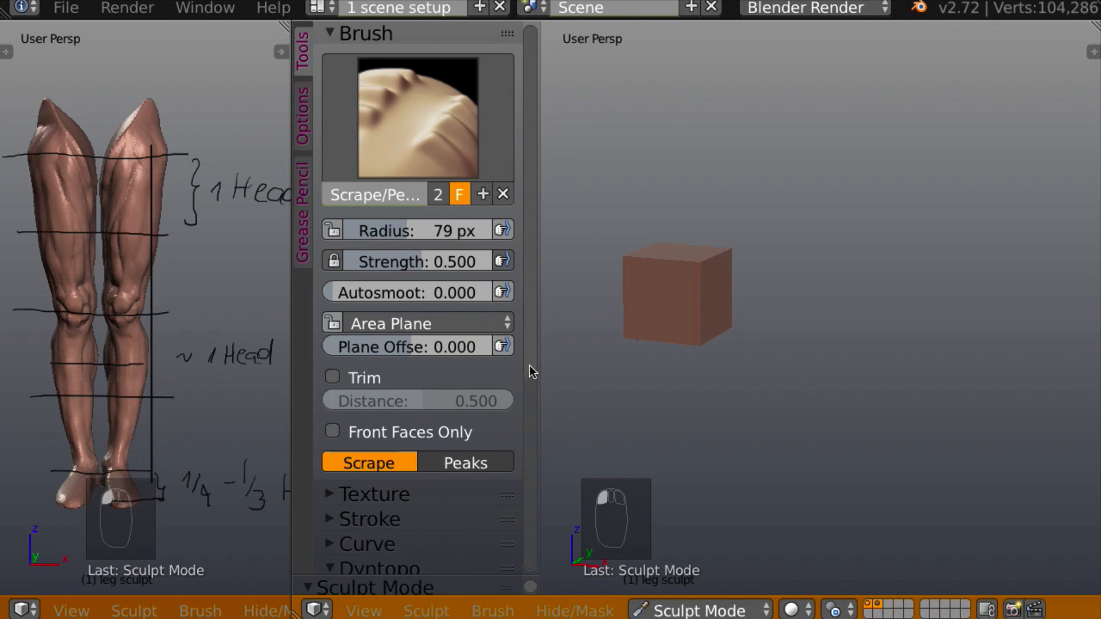
pyautogui.scroll(-6, 531, 372)
pyautogui.click(390, 403)
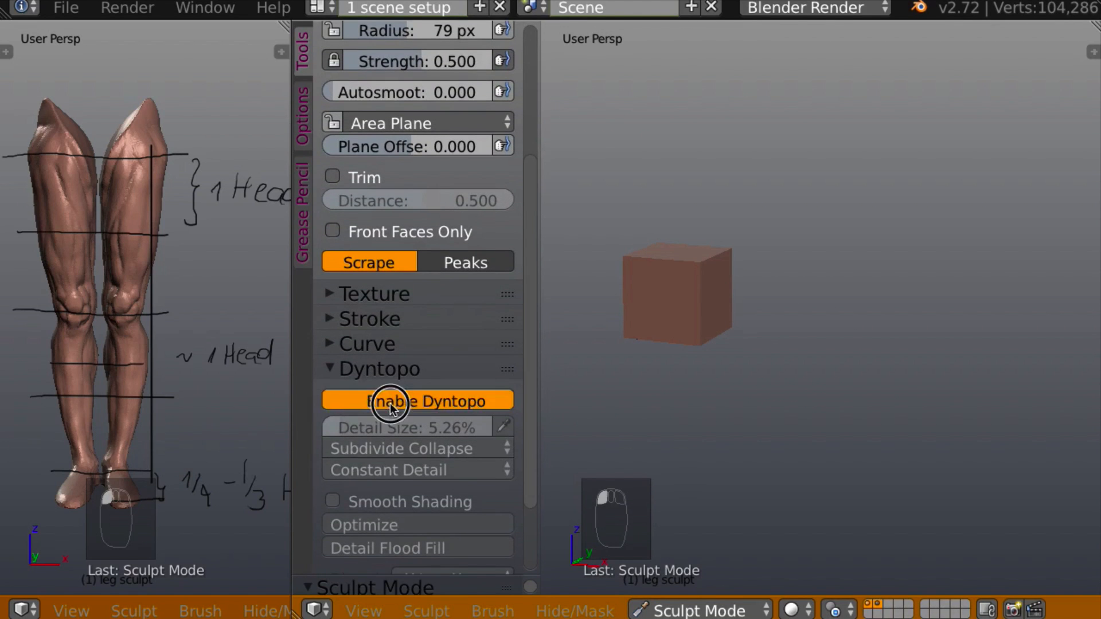
# Sample the Dyntopo detail size from the cube's front face, setting it to 47.14%
pyautogui.click(503, 426)
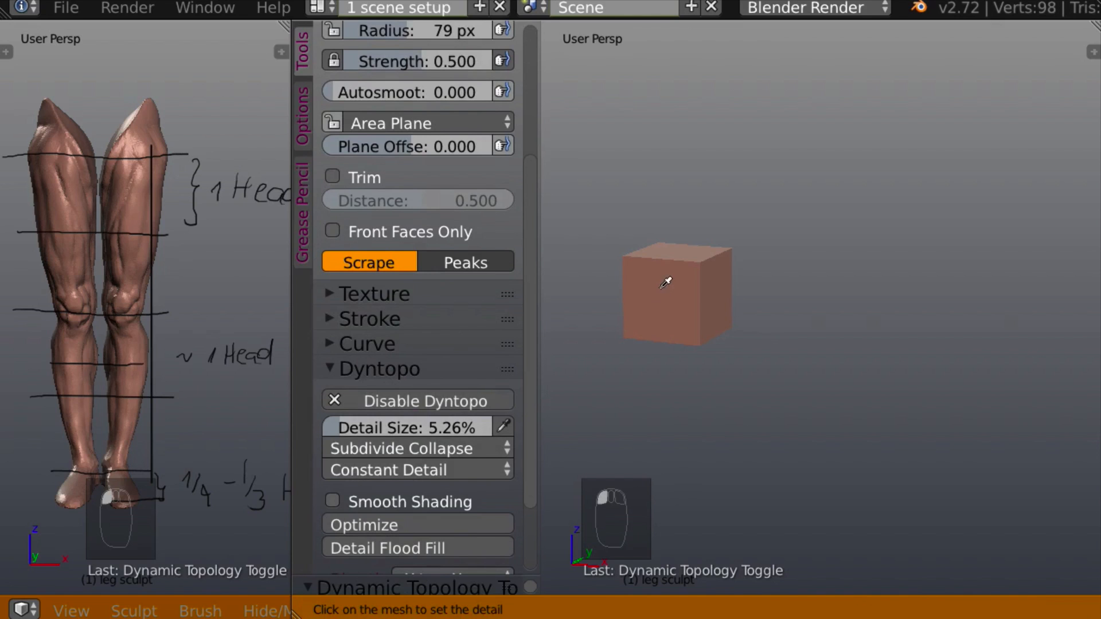
pyautogui.click(646, 299)
pyautogui.moveTo(454, 431); pyautogui.dragTo(411, 431)
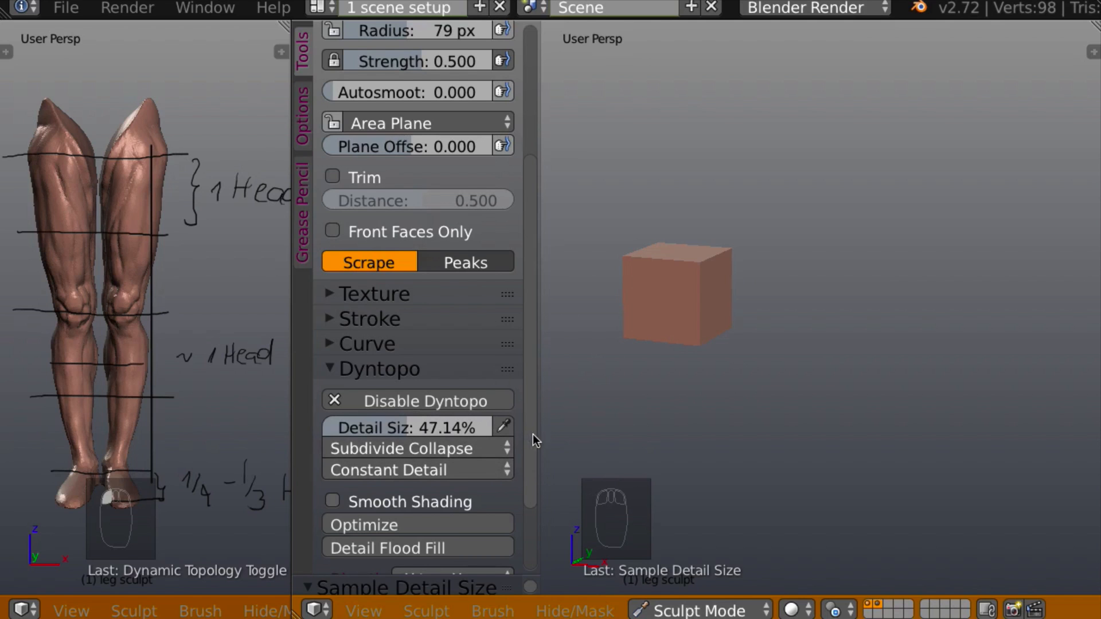
# Check the mirror axes under Symmetry / Lock in the brush settings and collapse that section again
pyautogui.moveTo(532, 434); pyautogui.dragTo(531, 497)
pyautogui.click(331, 537)
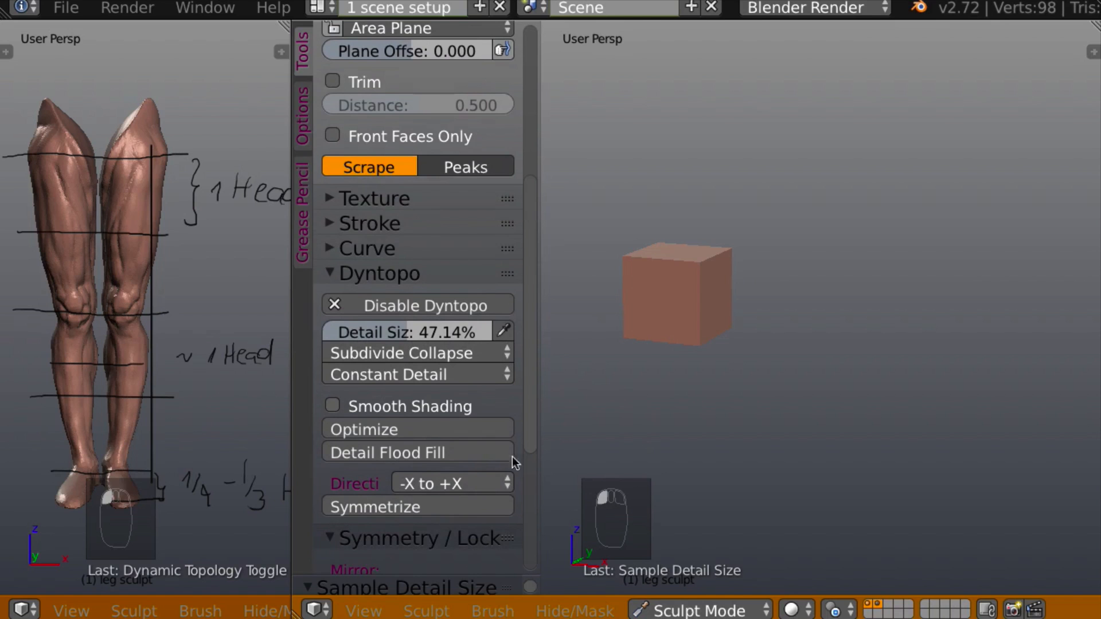
pyautogui.moveTo(528, 427); pyautogui.dragTo(521, 497)
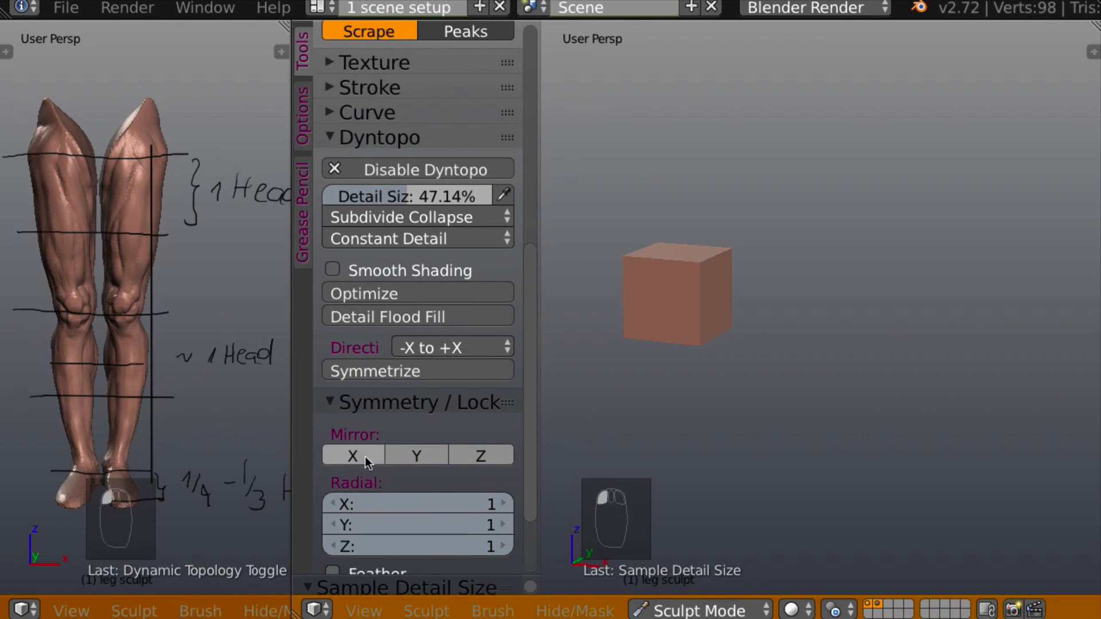
pyautogui.click(337, 401)
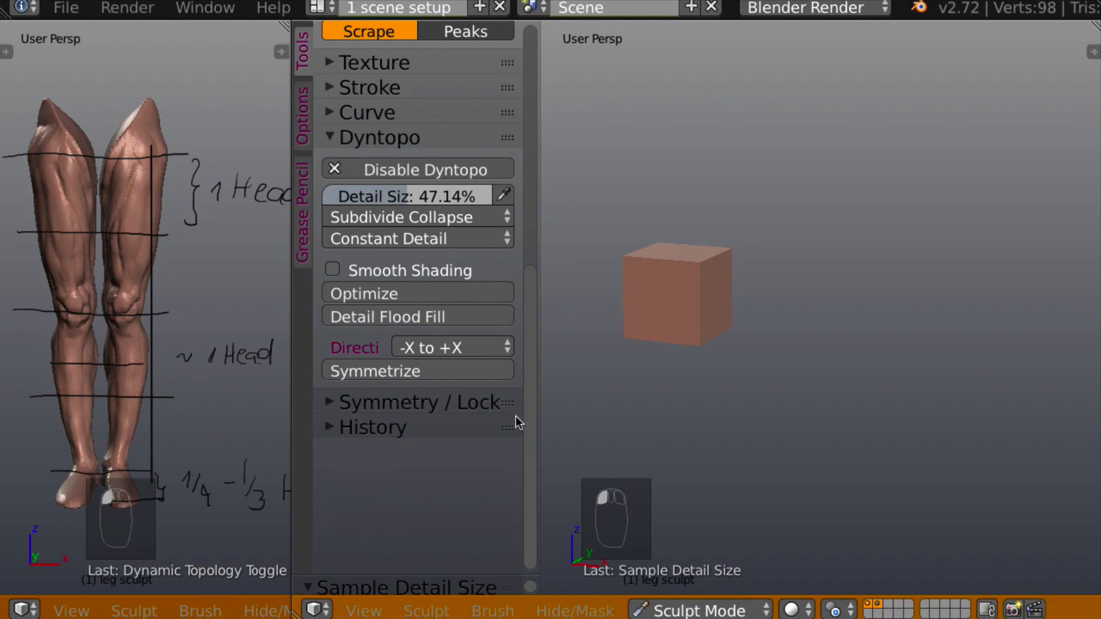
pyautogui.moveTo(528, 423); pyautogui.dragTo(535, 150)
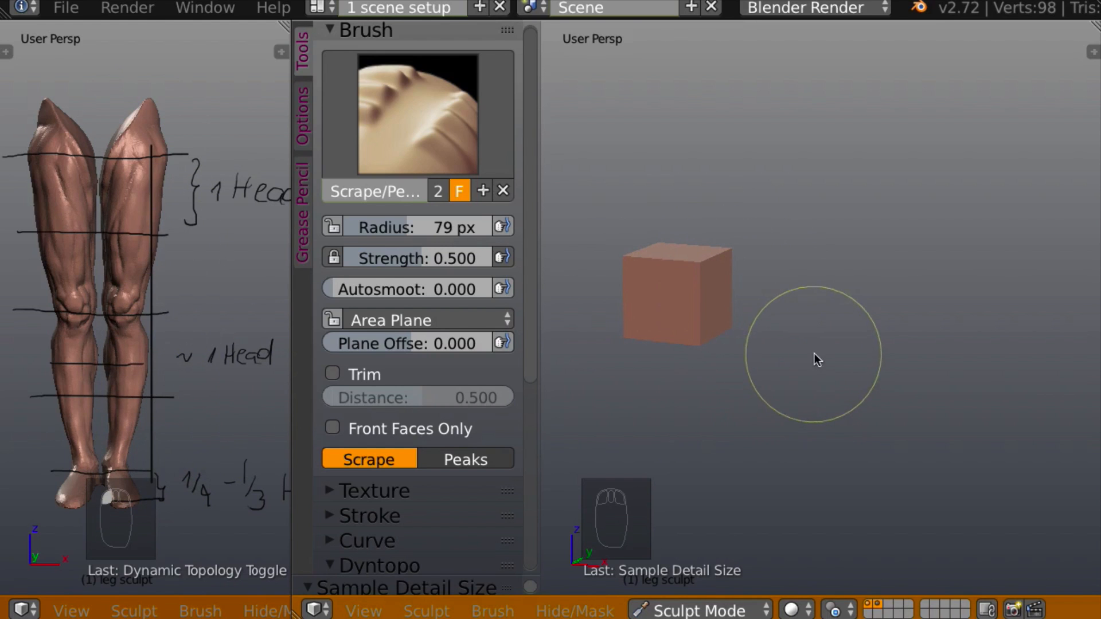
# Choose the Snake Hook brush and show the cube in front orthographic view with free space around it
pyautogui.press('k')
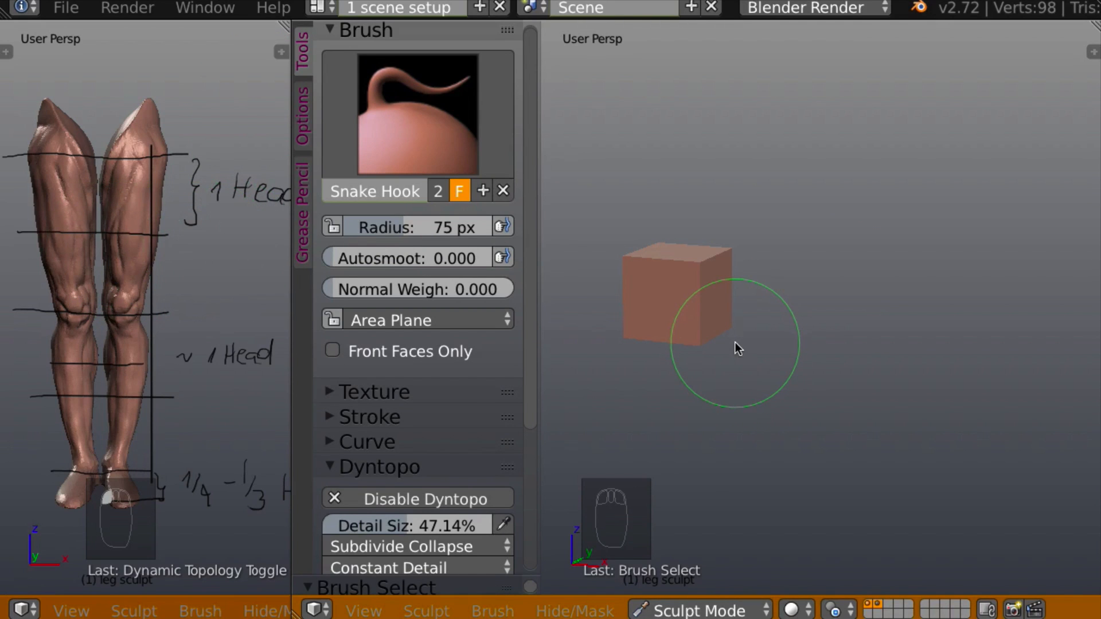
pyautogui.press('KP_5')
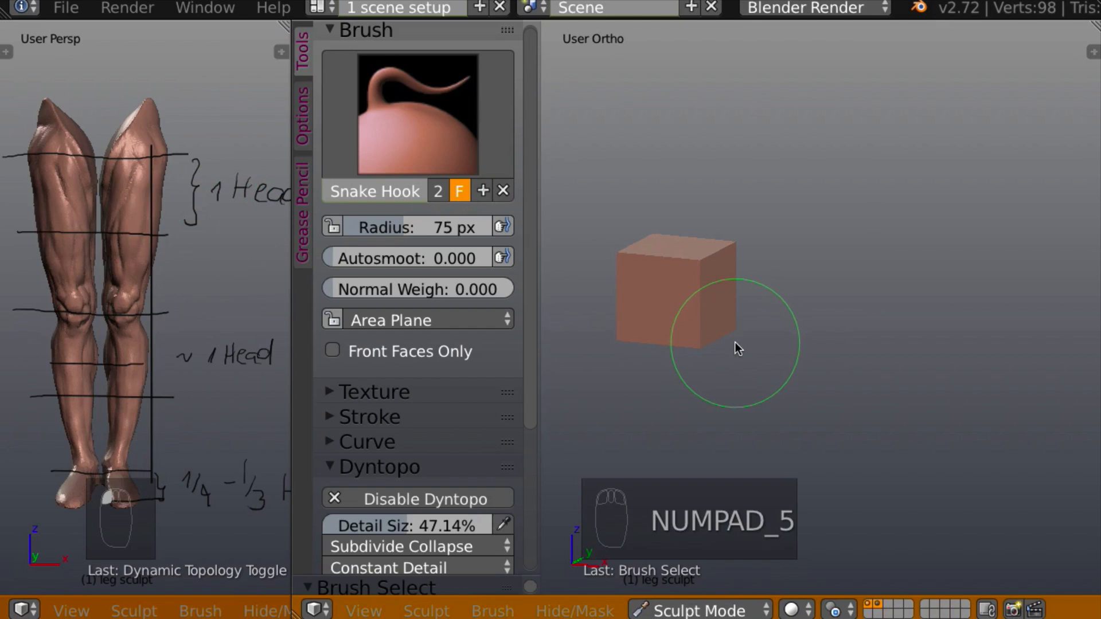
pyautogui.press('KP_1')
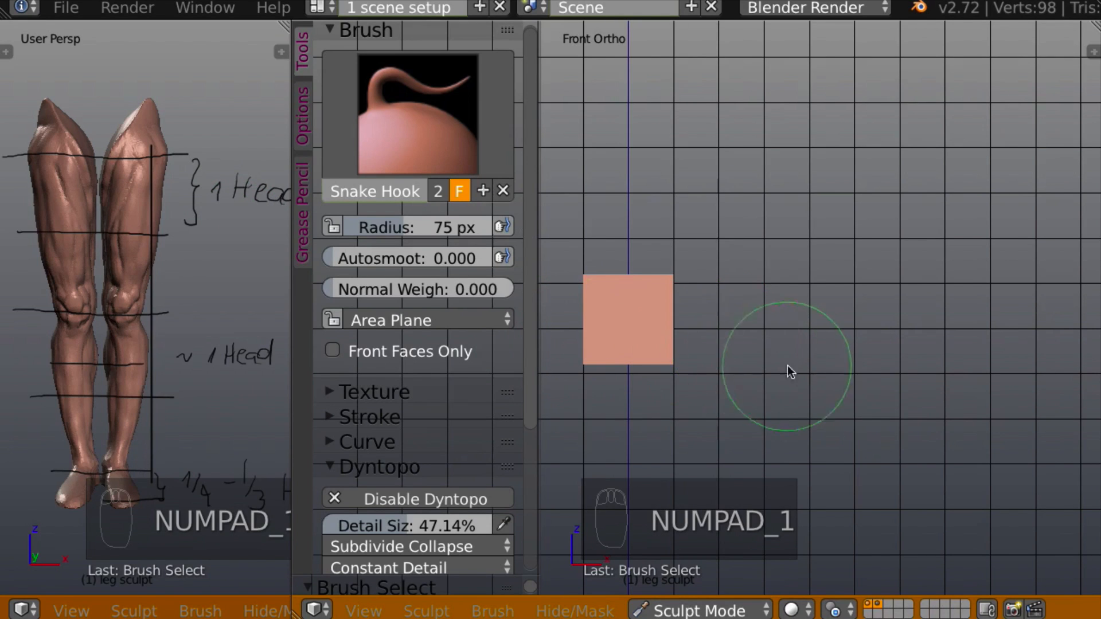
pyautogui.keyDown('shift'); pyautogui.moveTo(789, 371); pyautogui.dragTo(934, 470, button='middle'); pyautogui.keyUp('shift')
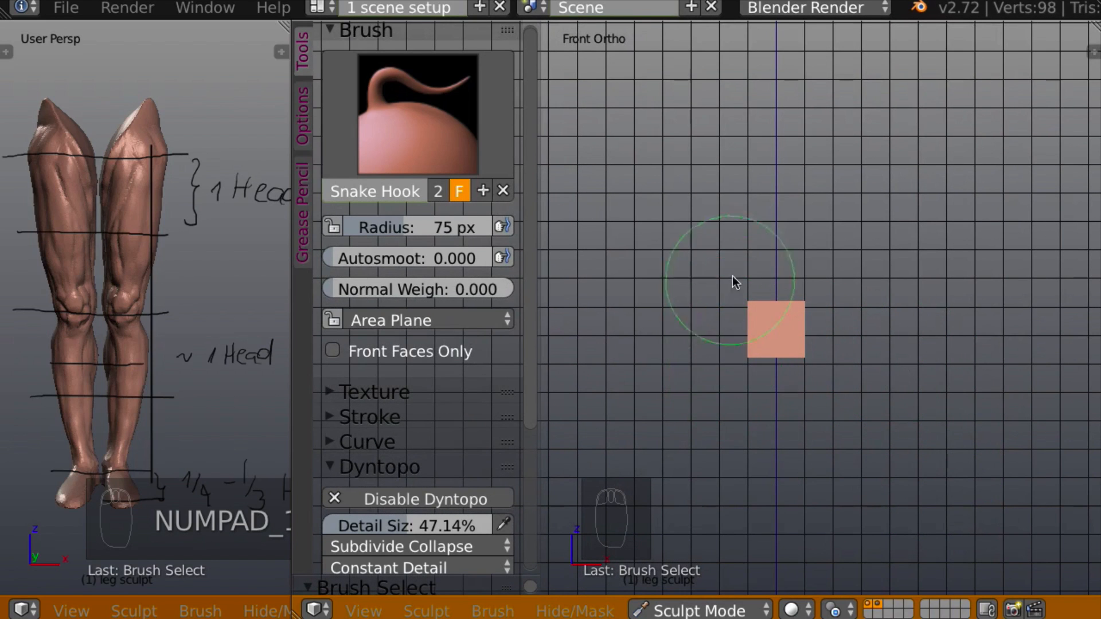
# Enable Grease Pencil for the cube's view and draw a horizontal guide line about four grid squares above the cube's top edge
pyautogui.press('d')
pyautogui.press('d')
pyautogui.press('d')
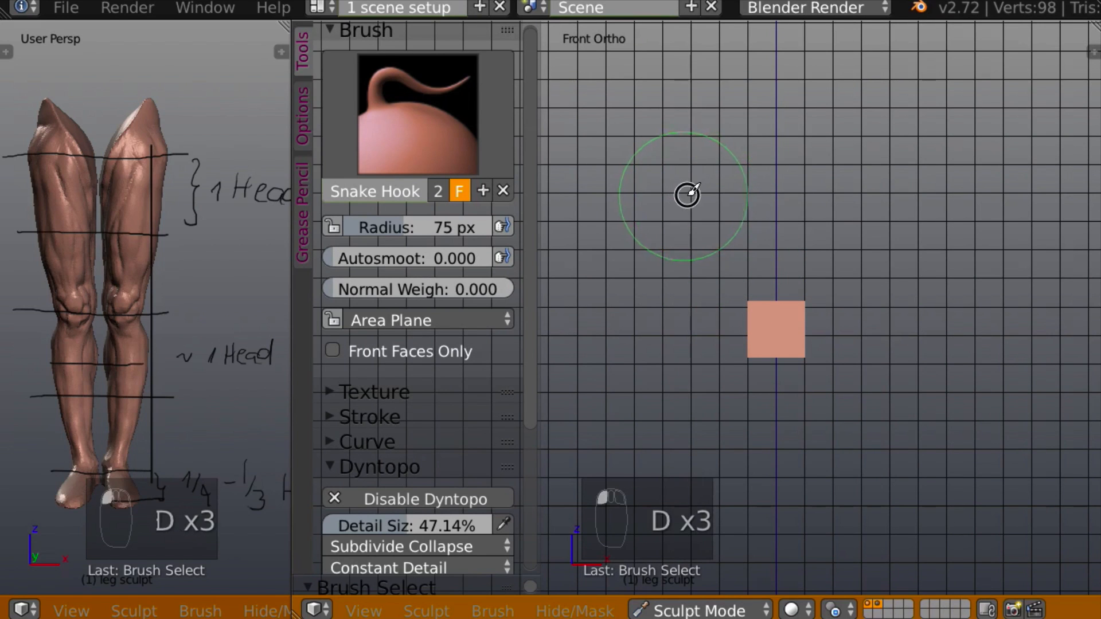
pyautogui.press('d')
pyautogui.press('d')
pyautogui.press('d')
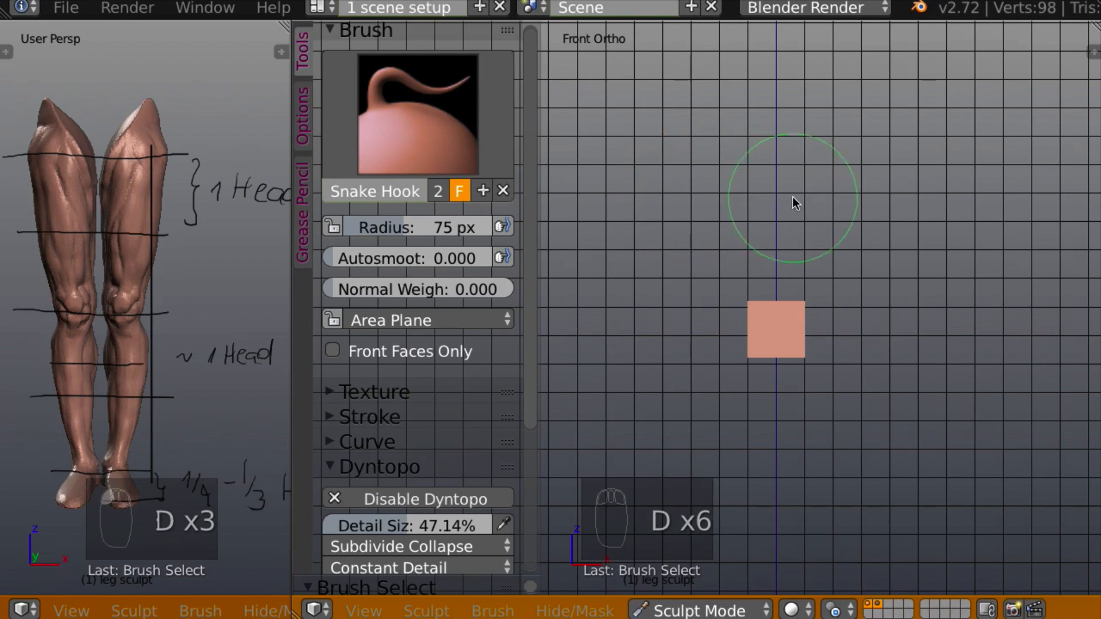
pyautogui.press('n')
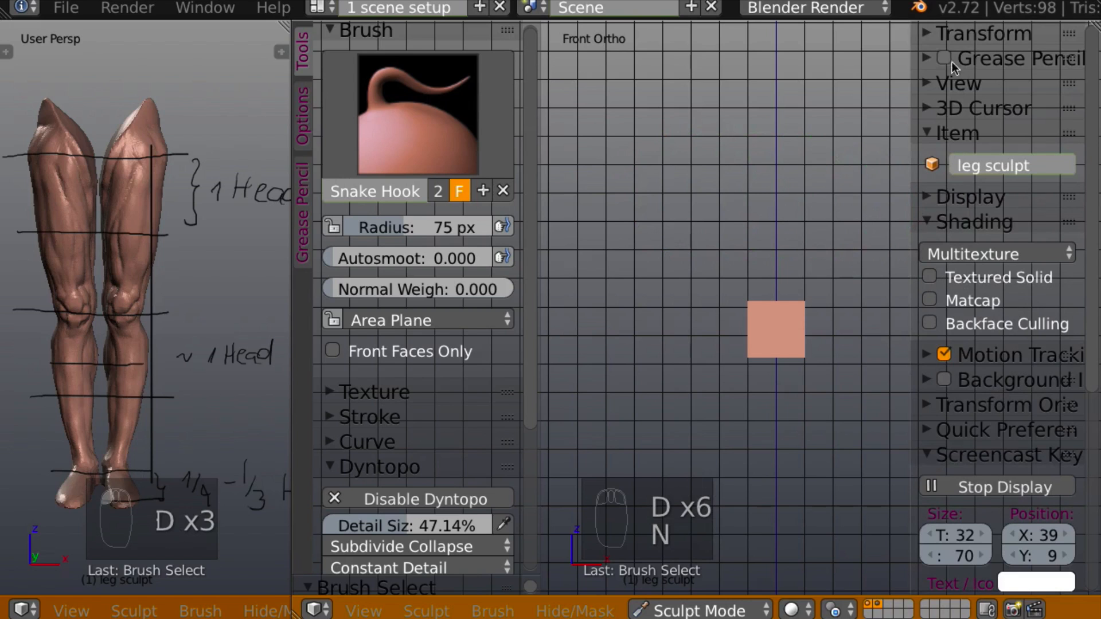
pyautogui.press('n')
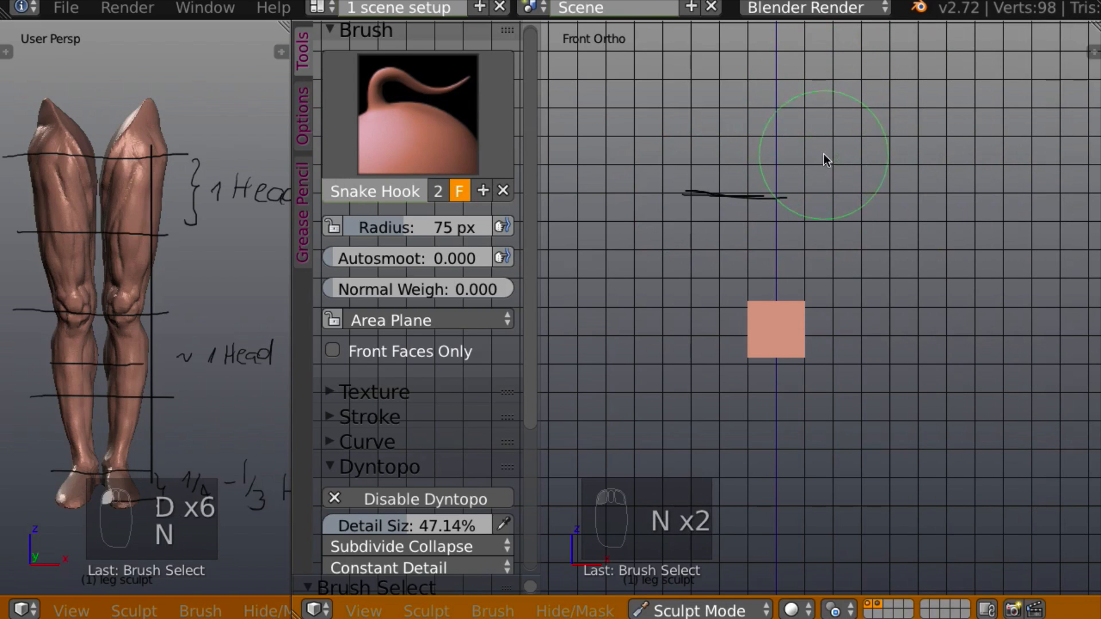
pyautogui.press('d')
pyautogui.moveTo(754, 195)
pyautogui.mouseDown()
pyautogui.moveTo(848, 196)
pyautogui.moveTo(712, 192)
pyautogui.moveTo(745, 196)
pyautogui.mouseUp()
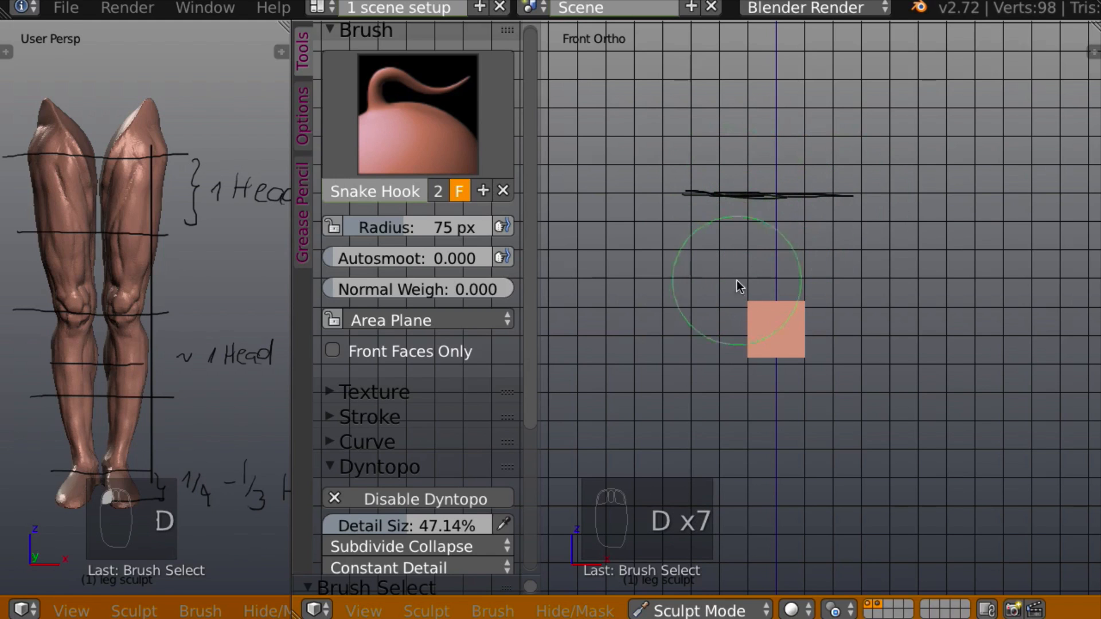
# Draw guide lines across the cube's top and about four grid squares lower, labelling the lowest line "ankle" and the highest "knee"
pyautogui.press('d')
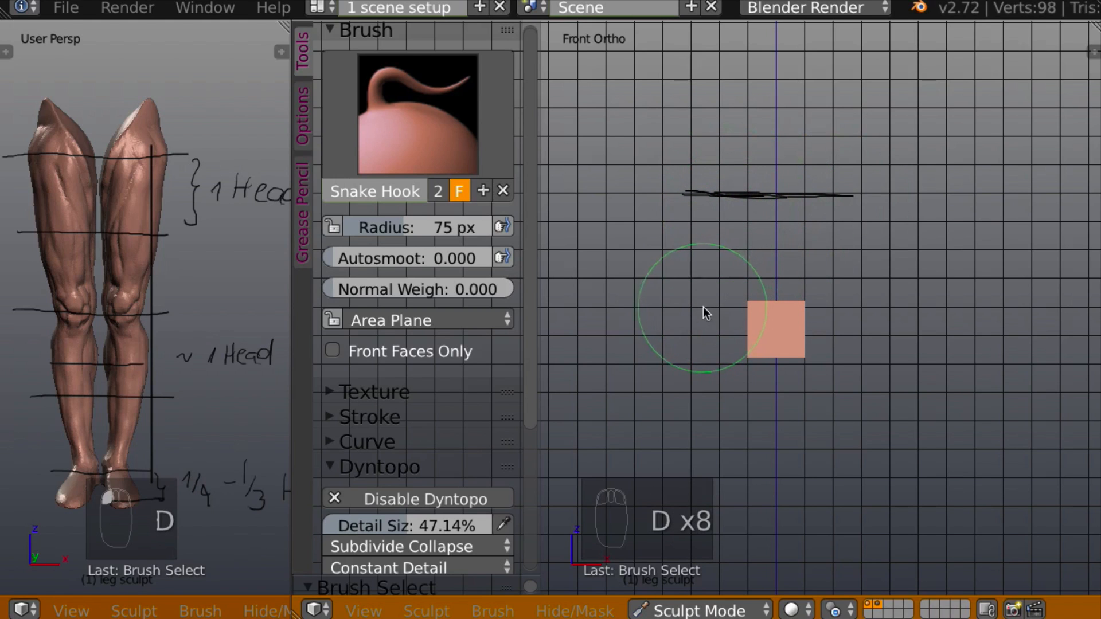
pyautogui.moveTo(691, 308); pyautogui.dragTo(863, 305)
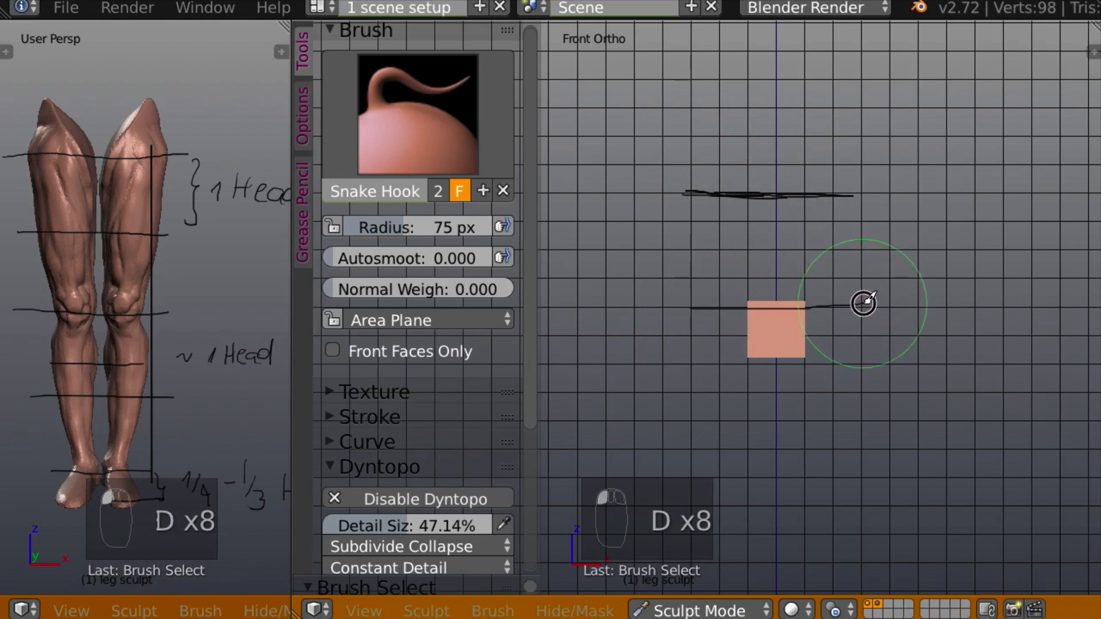
pyautogui.moveTo(694, 423); pyautogui.dragTo(977, 425)
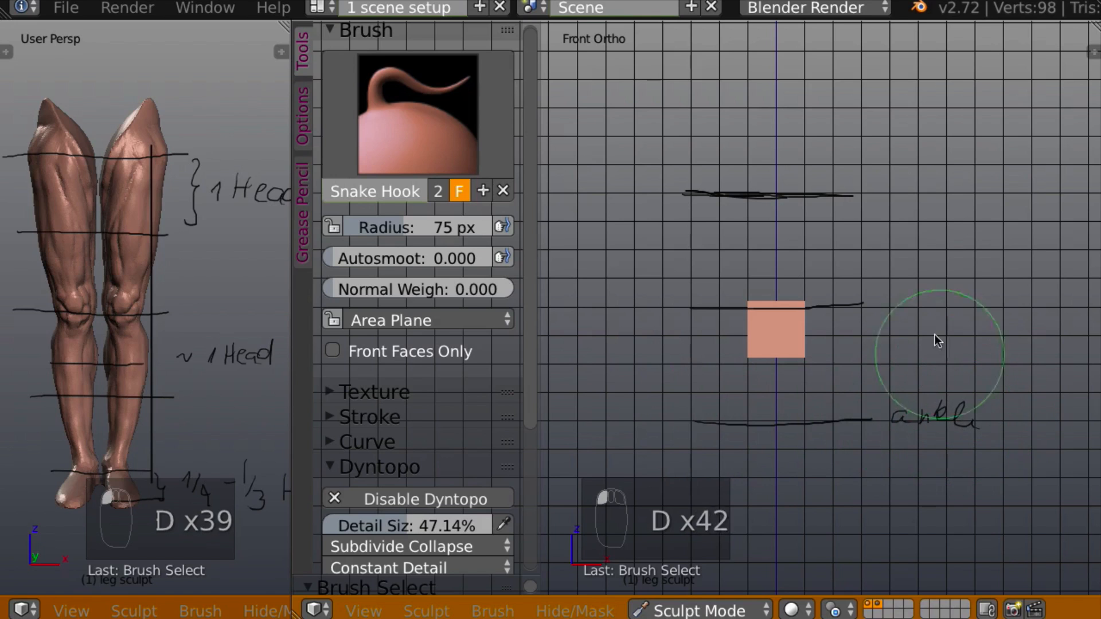
pyautogui.moveTo(900, 177)
pyautogui.mouseDown()
pyautogui.moveTo(929, 195)
pyautogui.moveTo(973, 197)
pyautogui.mouseUp()
pyautogui.moveTo(1016, 262); pyautogui.dragTo(1026, 212, button='middle')
pyautogui.press('KP_1')
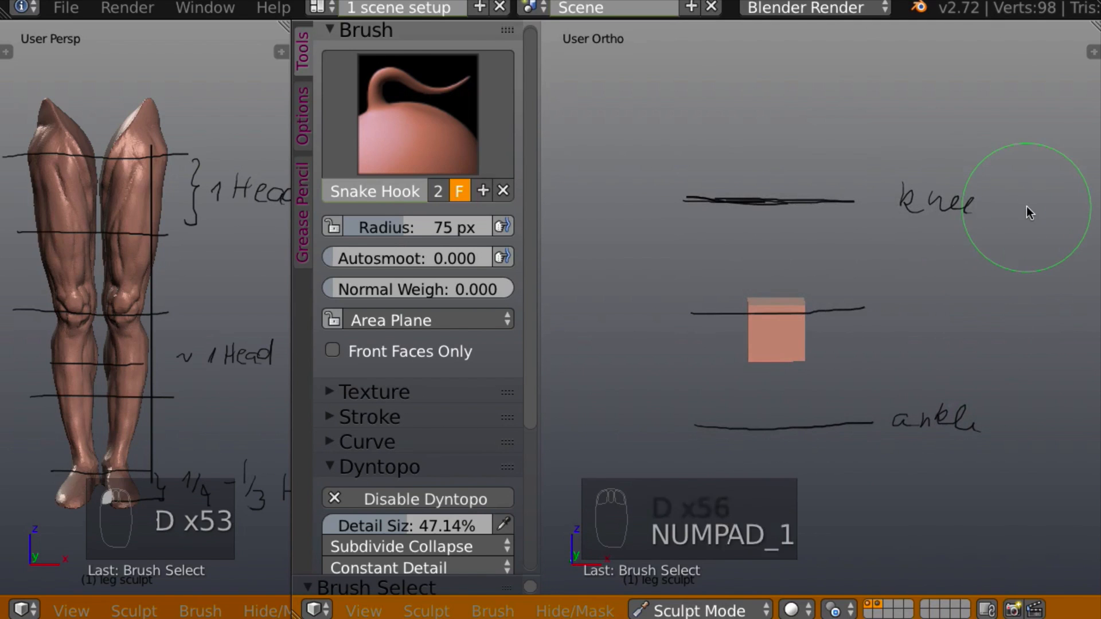
# Draw two more horizontal guide lines above the knee line, spaced about four grid squares apart
pyautogui.keyDown('shift'); pyautogui.moveTo(882, 224); pyautogui.dragTo(880, 371, button='middle'); pyautogui.keyUp('shift')
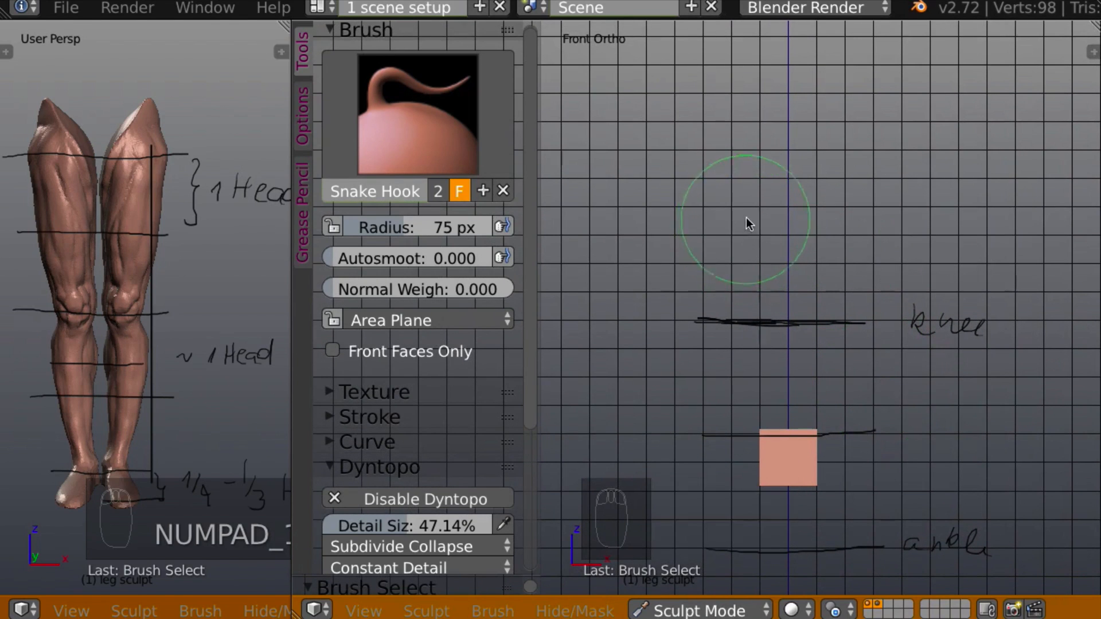
pyautogui.press('d')
pyautogui.moveTo(717, 205); pyautogui.dragTo(826, 203)
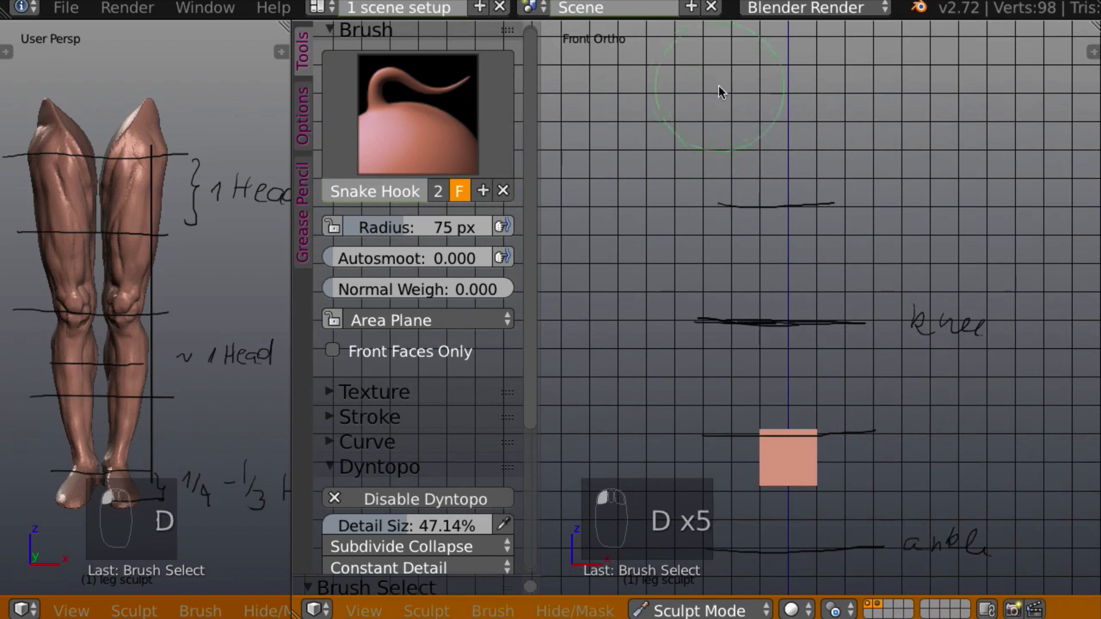
pyautogui.moveTo(716, 90); pyautogui.dragTo(835, 89)
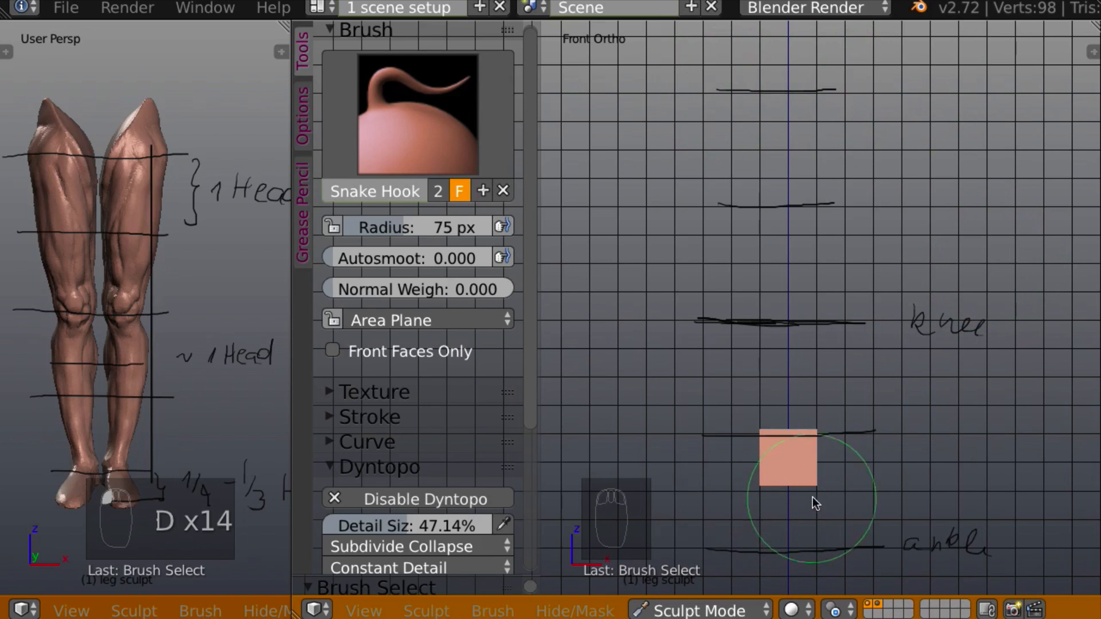
# Draw short vertical Grease Pencil marks along both sides of the cube's upper part to indicate its width
pyautogui.press('d')
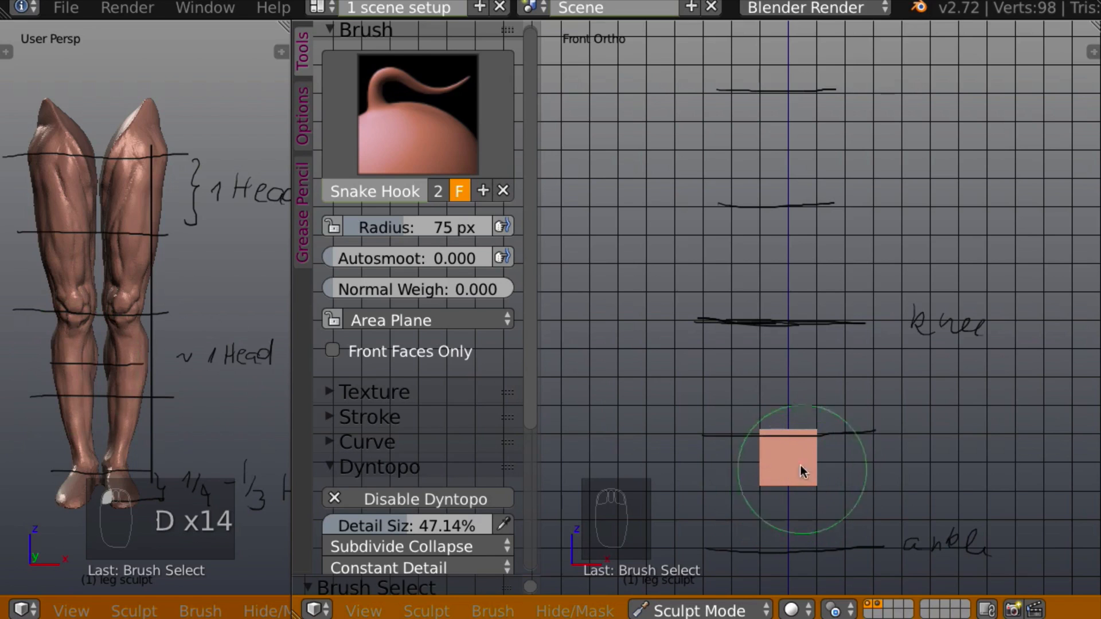
pyautogui.press('d')
pyautogui.press('d')
pyautogui.moveTo(759, 450); pyautogui.dragTo(760, 476)
pyautogui.moveTo(759, 405)
pyautogui.mouseDown()
pyautogui.moveTo(757, 439)
pyautogui.moveTo(757, 394)
pyautogui.moveTo(816, 405)
pyautogui.moveTo(818, 432)
pyautogui.moveTo(817, 401)
pyautogui.mouseUp()
pyautogui.press('d')
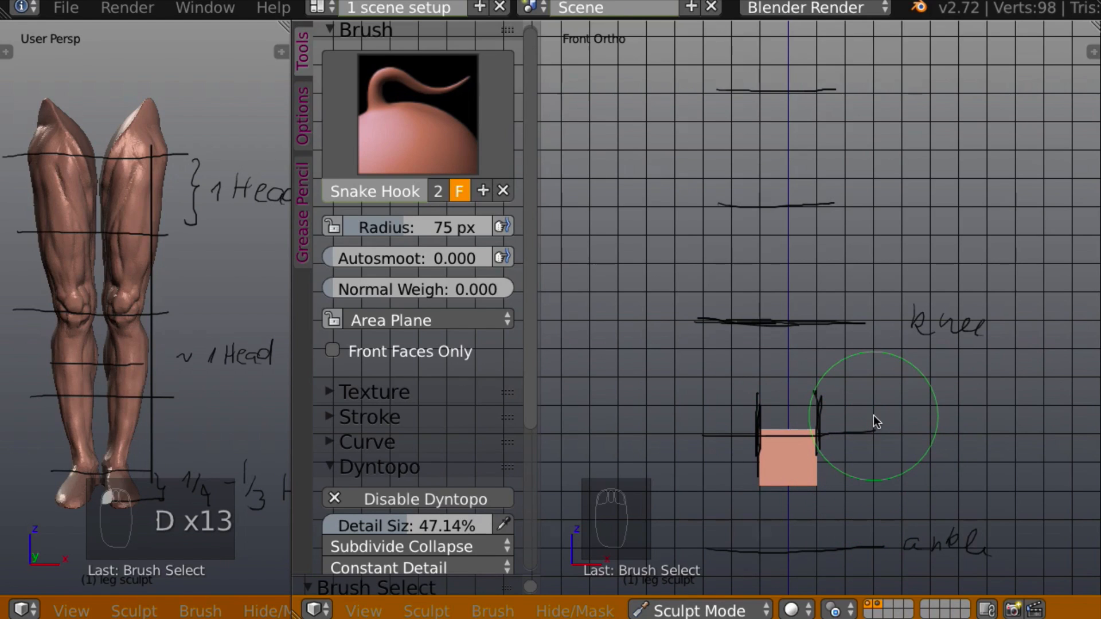
# Switch the cube's view to perspective and turn both the cube and the reference legs to a side view
pyautogui.press('KP_5')
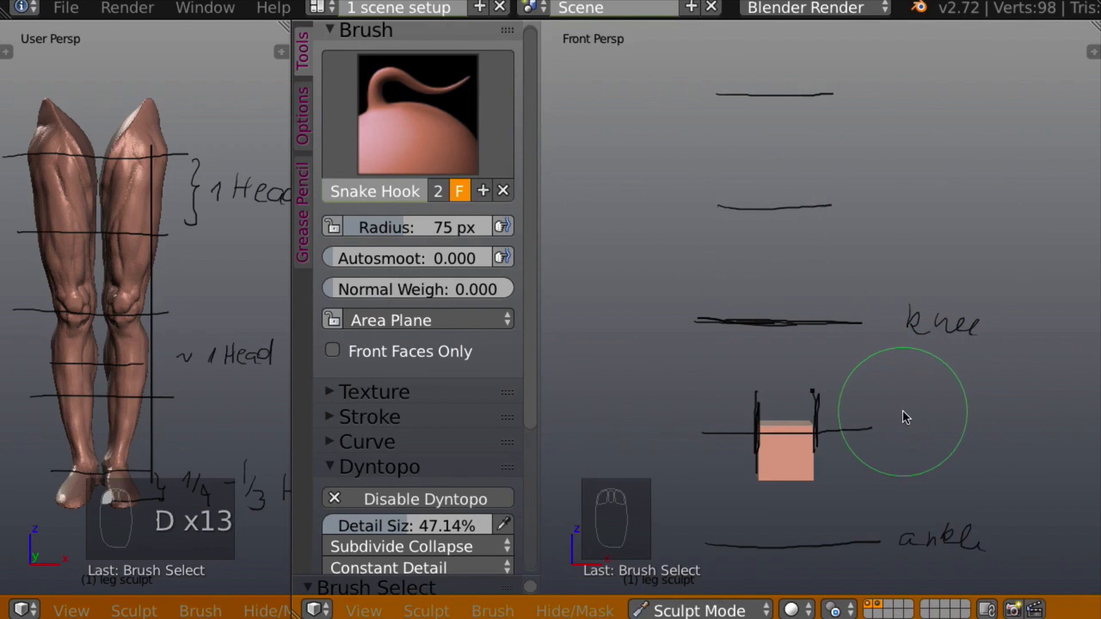
pyautogui.press('k')
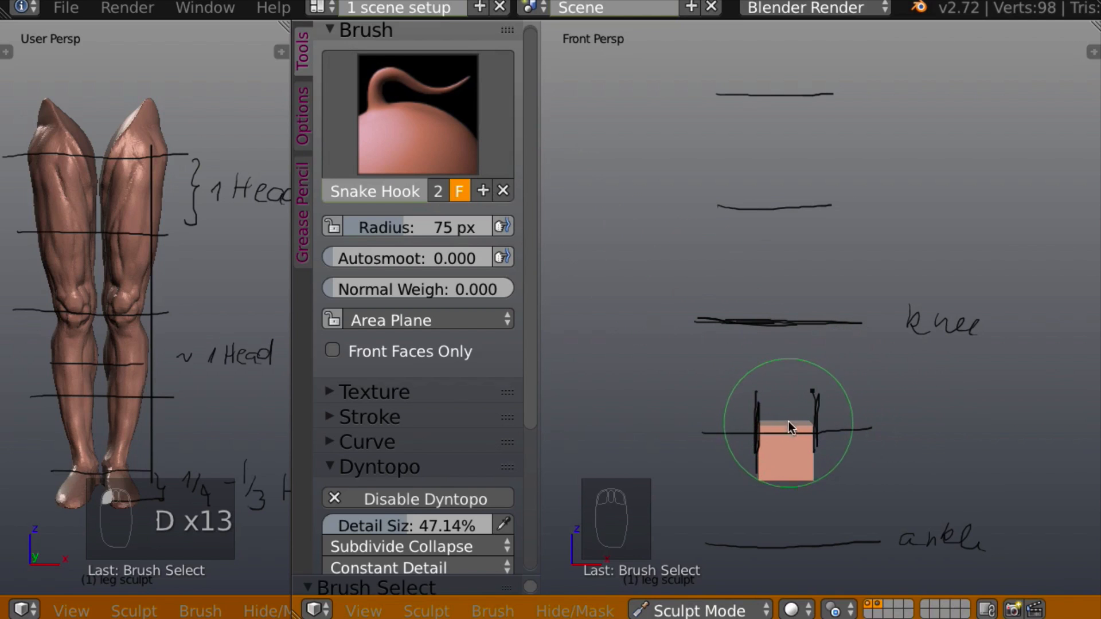
pyautogui.moveTo(887, 394)
pyautogui.mouseDown(button='middle')
pyautogui.moveTo(812, 411)
pyautogui.moveTo(694, 396)
pyautogui.mouseUp(button='middle')
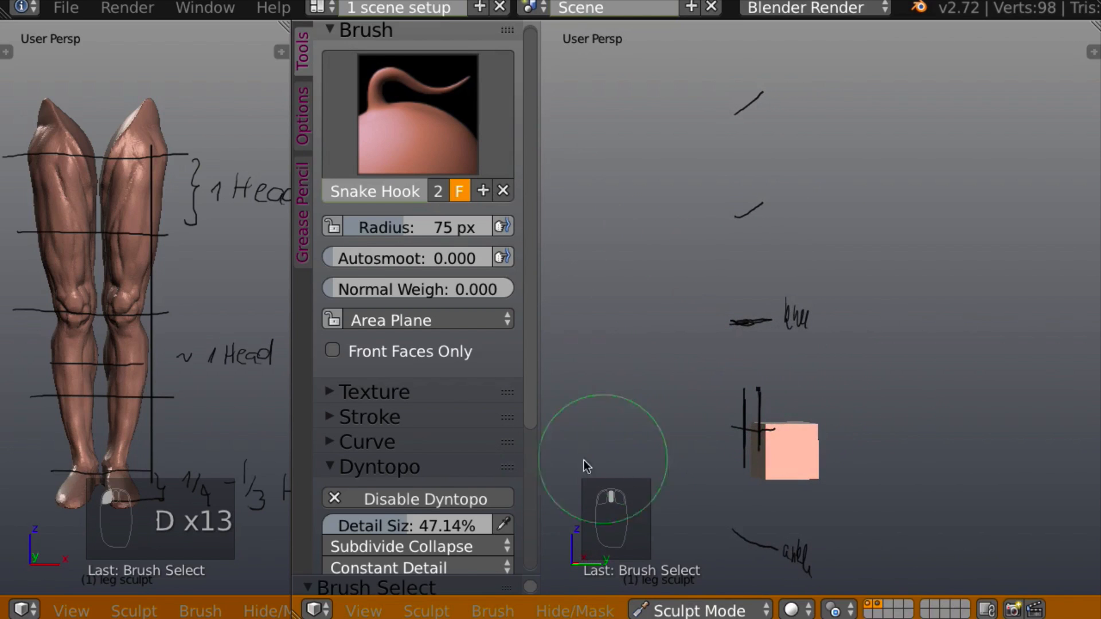
pyautogui.moveTo(529, 403); pyautogui.dragTo(531, 399)
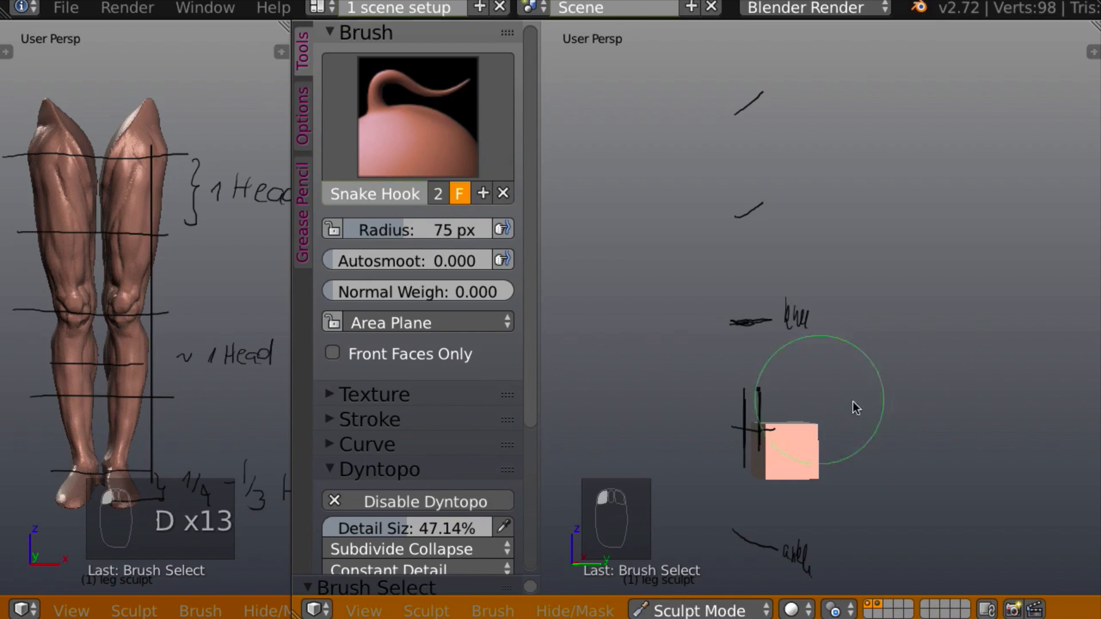
pyautogui.moveTo(852, 402)
pyautogui.mouseDown(button='middle')
pyautogui.moveTo(856, 432)
pyautogui.moveTo(873, 426)
pyautogui.moveTo(872, 407)
pyautogui.mouseUp(button='middle')
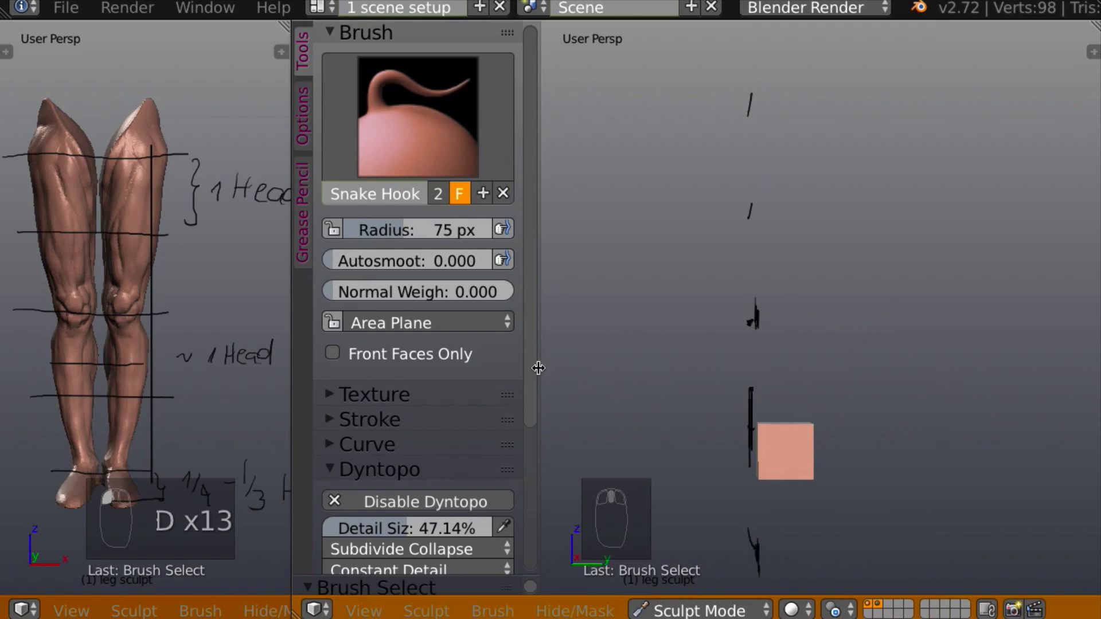
pyautogui.moveTo(273, 304)
pyautogui.mouseDown(button='middle')
pyautogui.moveTo(176, 320)
pyautogui.moveTo(42, 297)
pyautogui.mouseUp(button='middle')
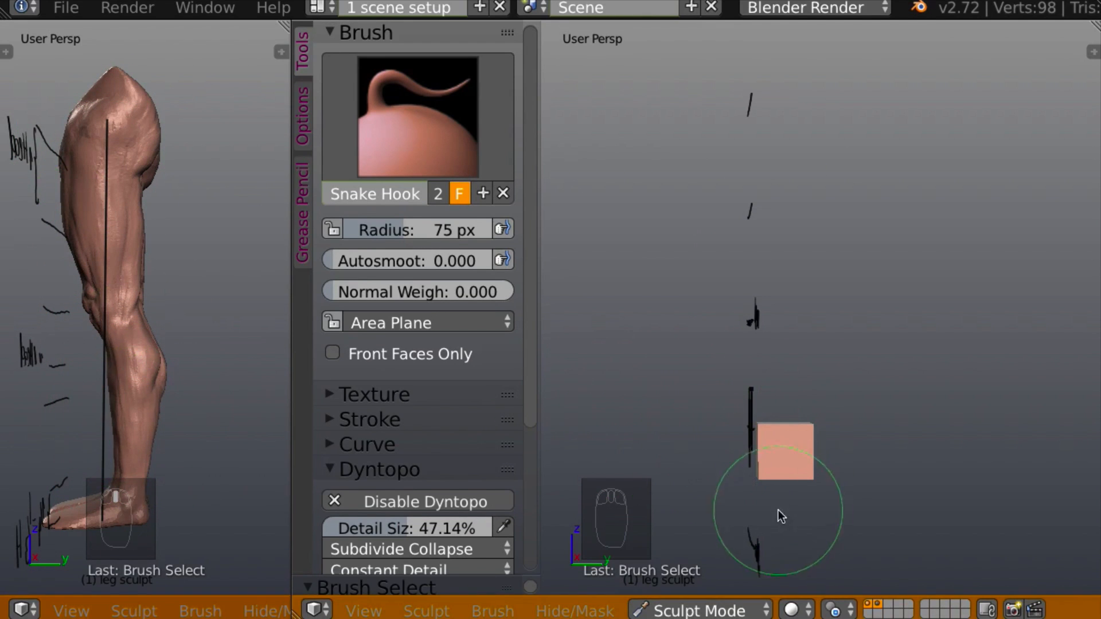
pyautogui.moveTo(785, 478)
pyautogui.mouseDown(button='middle')
pyautogui.moveTo(845, 428)
pyautogui.moveTo(823, 432)
pyautogui.moveTo(786, 491)
pyautogui.moveTo(781, 483)
pyautogui.mouseUp(button='middle')
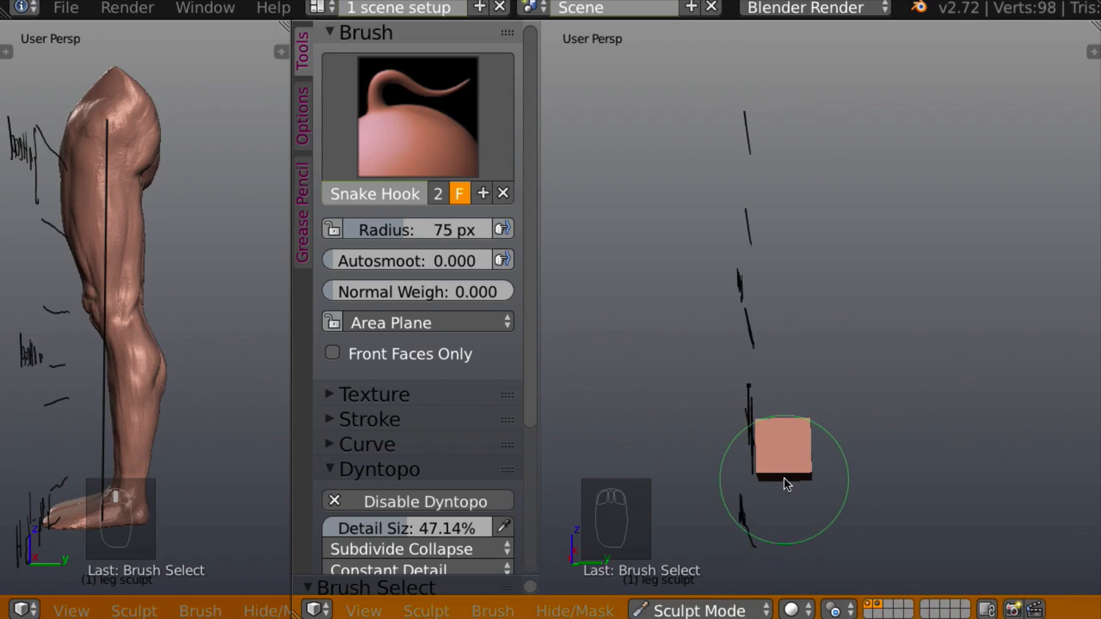
# Set the Grab brush radius to 156 px and the Snake Hook brush radius to 130 px
pyautogui.press('g')
pyautogui.press('f')
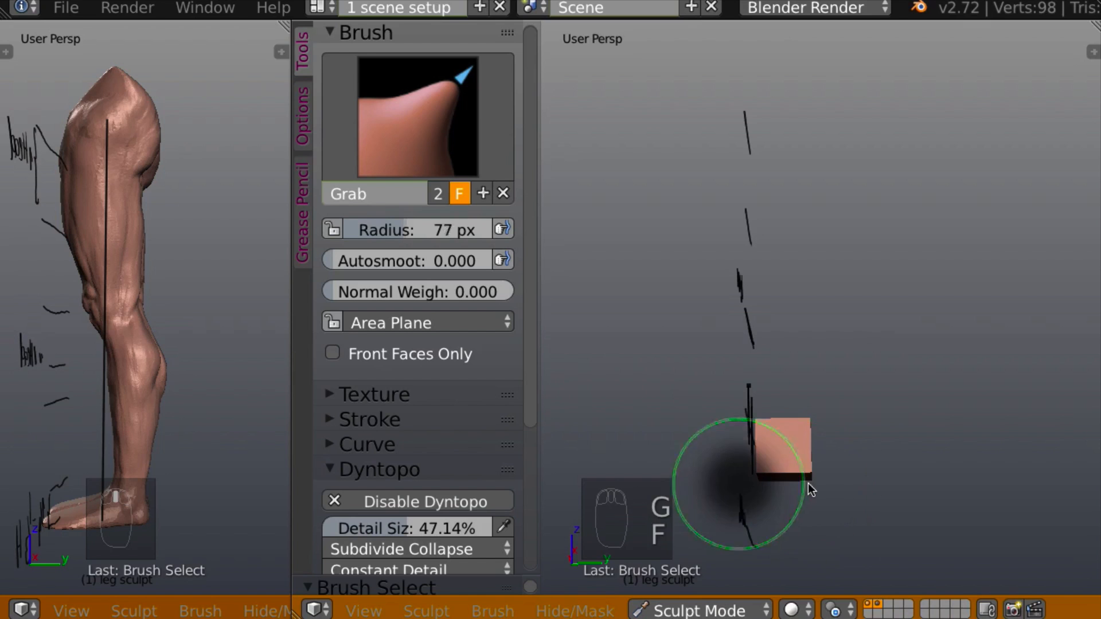
pyautogui.click(871, 498)
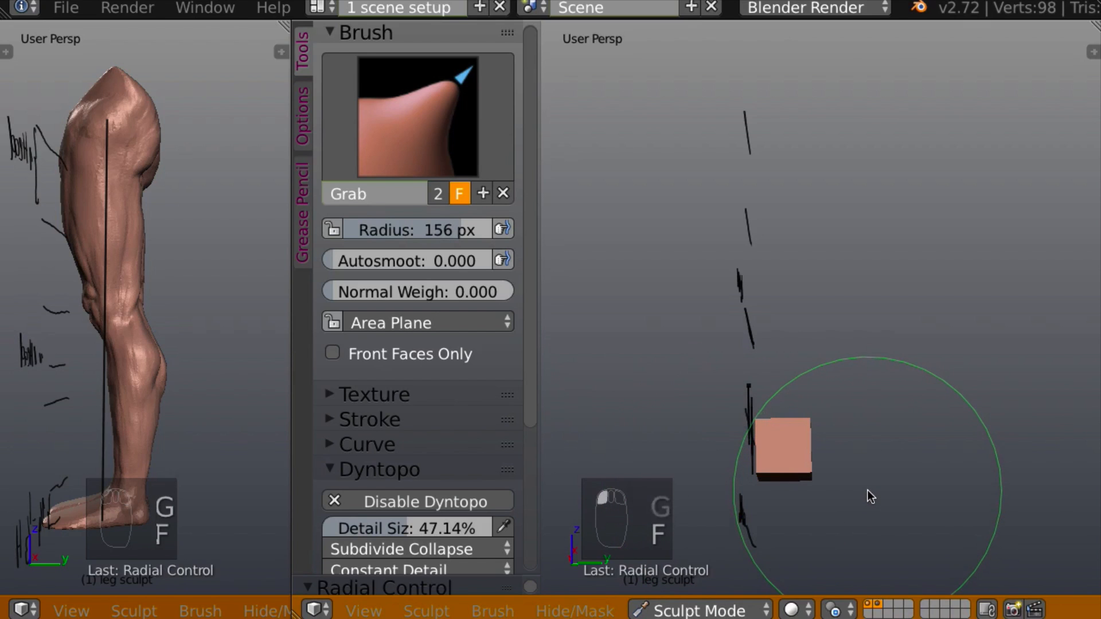
pyautogui.press('k')
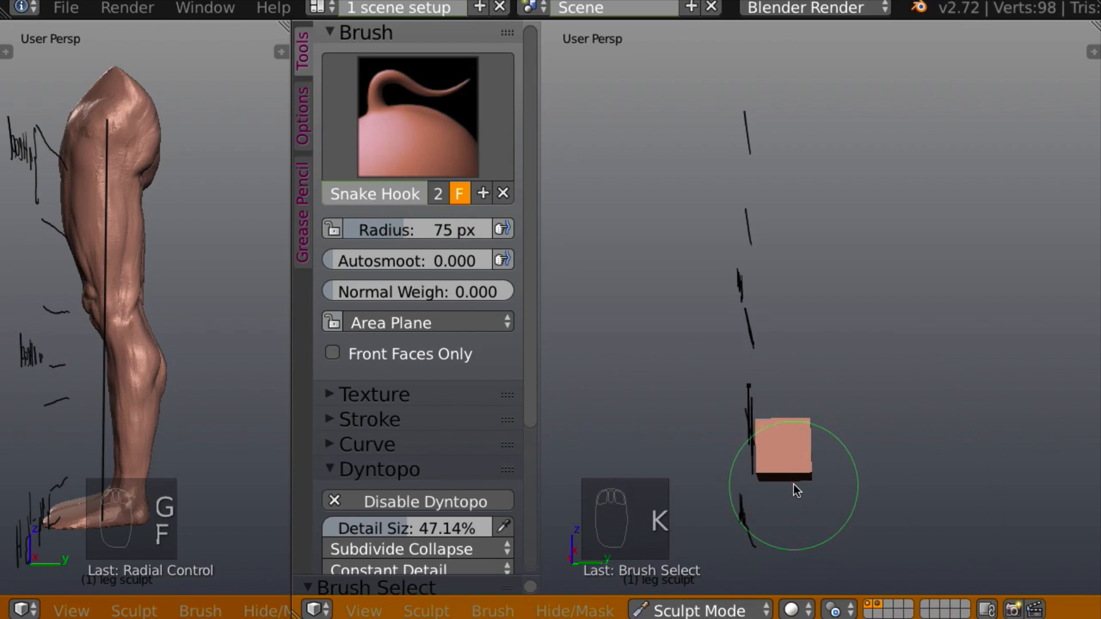
pyautogui.press('f')
pyautogui.click(828, 498)
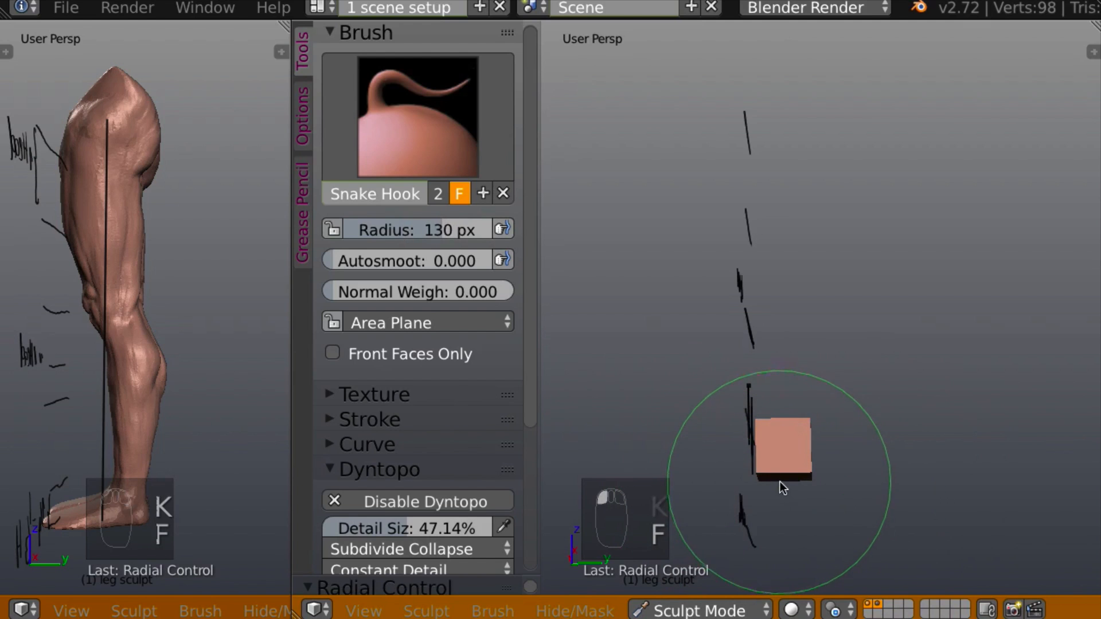
# Pull the cube's underside down to the ankle guide line with the Snake Hook brush
pyautogui.moveTo(780, 482); pyautogui.dragTo(778, 528)
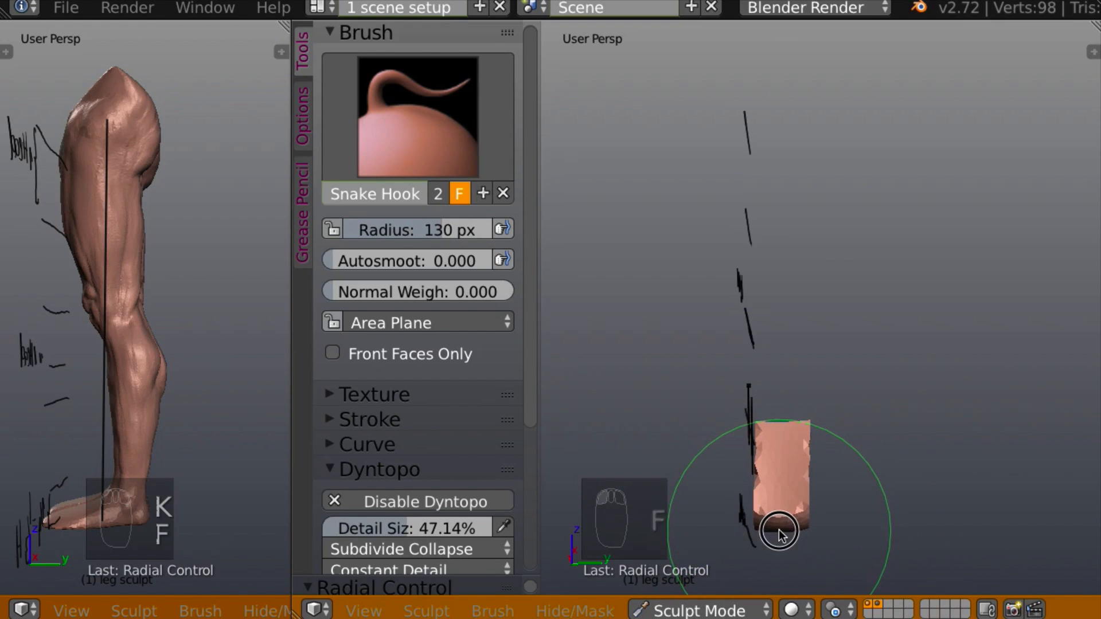
pyautogui.moveTo(781, 528)
pyautogui.mouseDown(button='middle')
pyautogui.moveTo(826, 521)
pyautogui.moveTo(944, 551)
pyautogui.moveTo(858, 522)
pyautogui.moveTo(765, 527)
pyautogui.mouseUp(button='middle')
pyautogui.moveTo(766, 528); pyautogui.dragTo(775, 549)
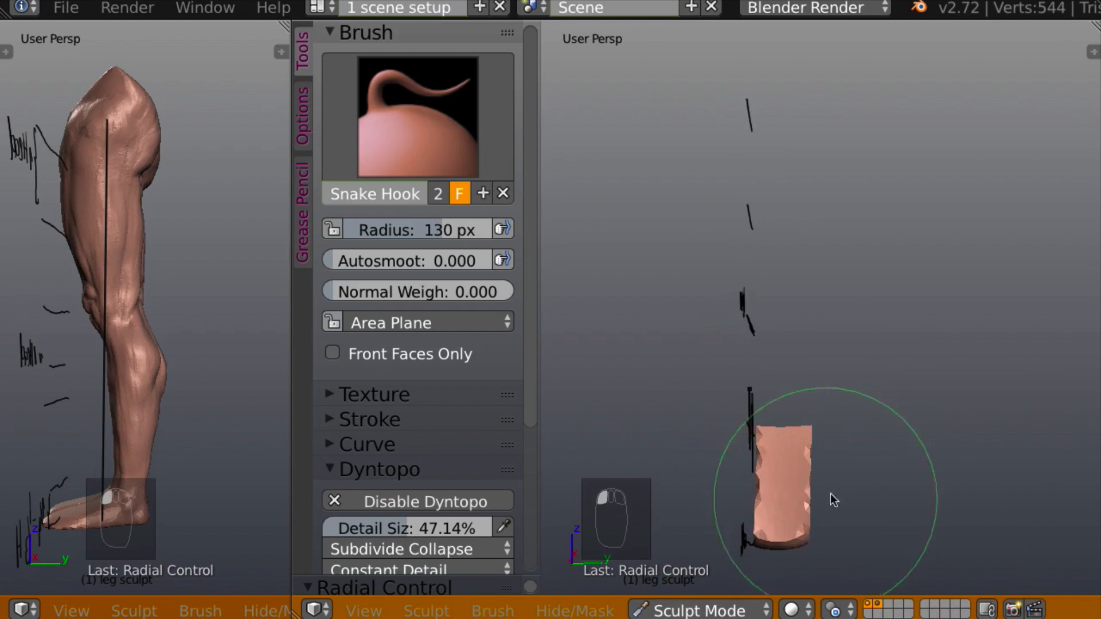
# Pull the block's upper end up to the knee guide line with the Snake Hook brush and straighten the lower leg along the guides
pyautogui.moveTo(830, 497); pyautogui.dragTo(1074, 499, button='middle')
pyautogui.moveTo(773, 531); pyautogui.dragTo(742, 527, button='middle')
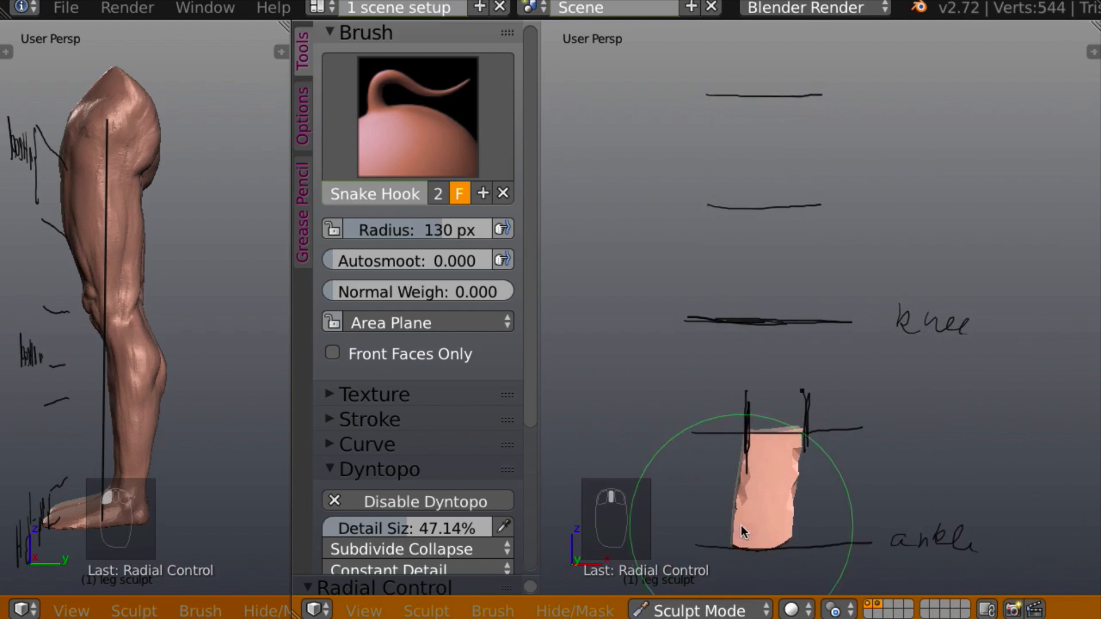
pyautogui.moveTo(758, 536)
pyautogui.mouseDown()
pyautogui.moveTo(770, 542)
pyautogui.moveTo(746, 527)
pyautogui.mouseUp()
pyautogui.moveTo(877, 485); pyautogui.dragTo(868, 504, button='middle')
pyautogui.moveTo(811, 442)
pyautogui.mouseDown(button='middle')
pyautogui.moveTo(650, 414)
pyautogui.moveTo(786, 412)
pyautogui.moveTo(757, 418)
pyautogui.moveTo(776, 445)
pyautogui.moveTo(744, 442)
pyautogui.mouseUp(button='middle')
pyautogui.moveTo(745, 442)
pyautogui.mouseDown()
pyautogui.moveTo(745, 342)
pyautogui.moveTo(714, 316)
pyautogui.mouseUp()
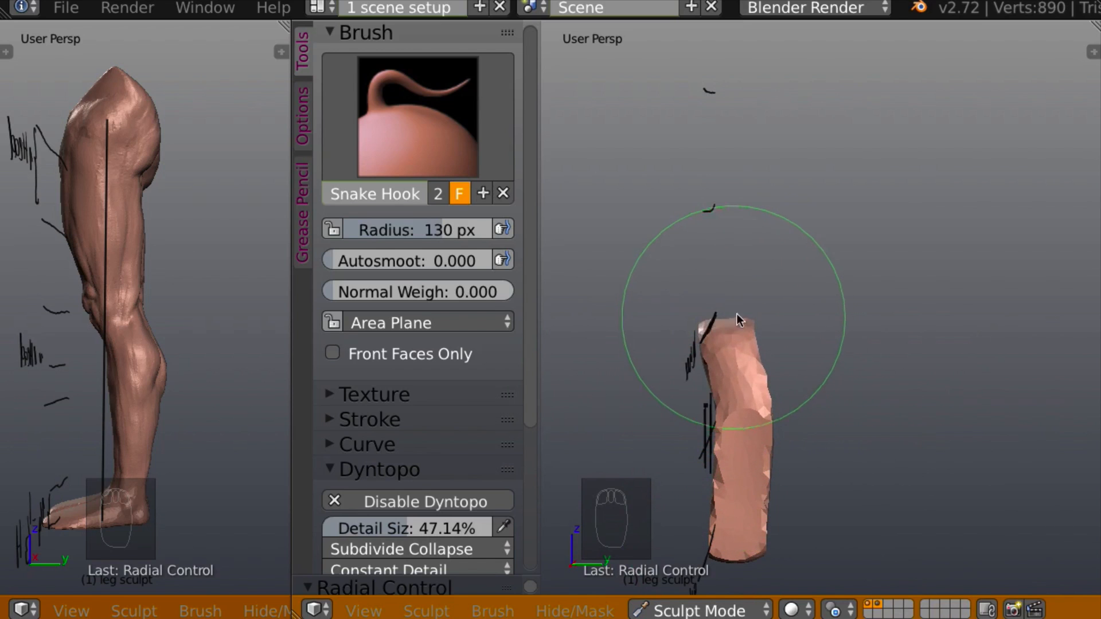
pyautogui.moveTo(714, 317)
pyautogui.mouseDown(button='middle')
pyautogui.moveTo(892, 266)
pyautogui.moveTo(823, 322)
pyautogui.moveTo(1026, 330)
pyautogui.mouseUp(button='middle')
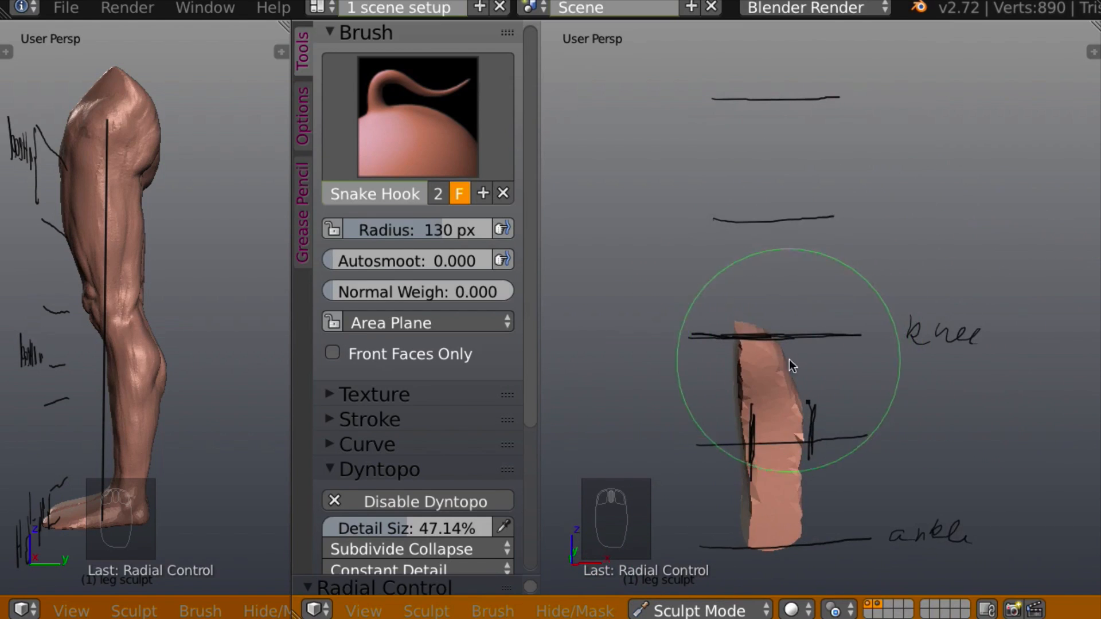
pyautogui.moveTo(791, 369)
pyautogui.mouseDown()
pyautogui.moveTo(769, 344)
pyautogui.moveTo(768, 358)
pyautogui.moveTo(790, 346)
pyautogui.moveTo(775, 355)
pyautogui.mouseUp()
# Pull the leg's upper end from the knee up to the topmost guide line to form the thigh
pyautogui.moveTo(775, 355); pyautogui.dragTo(783, 311, button='middle')
pyautogui.moveTo(854, 300)
pyautogui.mouseDown(button='middle')
pyautogui.moveTo(848, 327)
pyautogui.moveTo(801, 283)
pyautogui.mouseUp(button='middle')
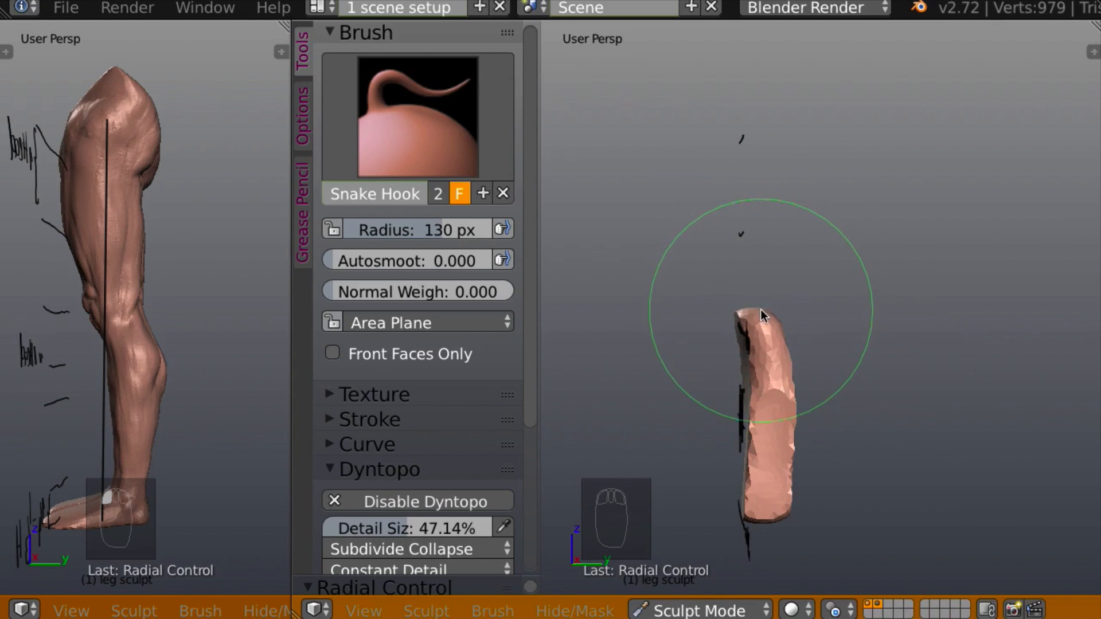
pyautogui.moveTo(760, 310); pyautogui.dragTo(733, 139)
pyautogui.moveTo(727, 240); pyautogui.dragTo(718, 240)
pyautogui.moveTo(734, 292); pyautogui.dragTo(729, 294)
pyautogui.moveTo(750, 258)
pyautogui.mouseDown()
pyautogui.moveTo(764, 248)
pyautogui.moveTo(759, 211)
pyautogui.mouseUp()
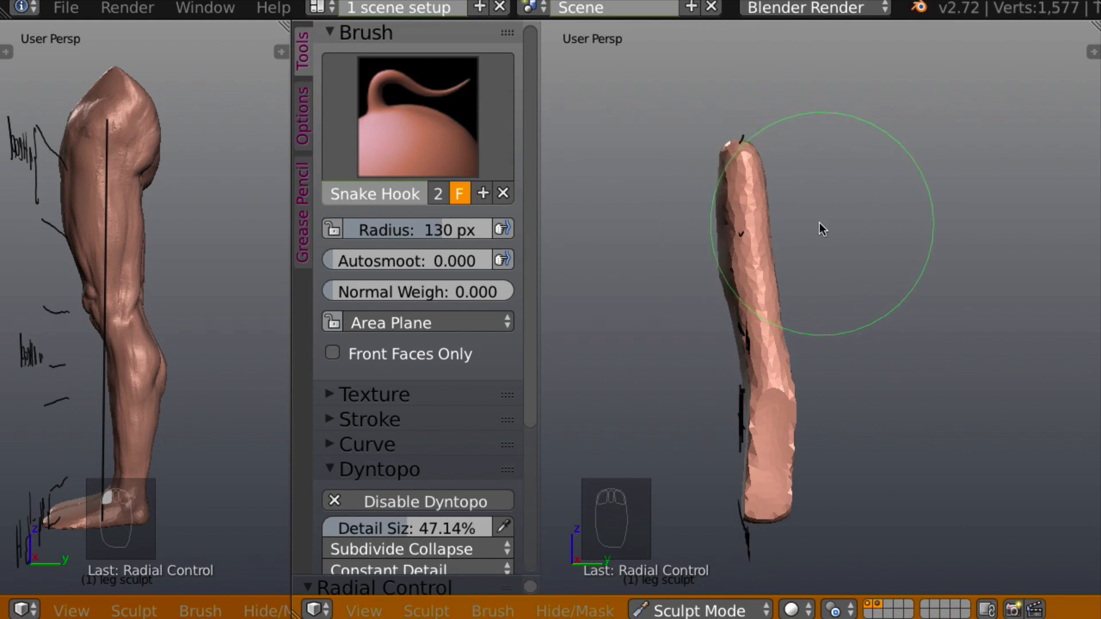
# Set the Snake Hook radius to 79 px and pull out the back of the thigh to thicken it
pyautogui.press('f')
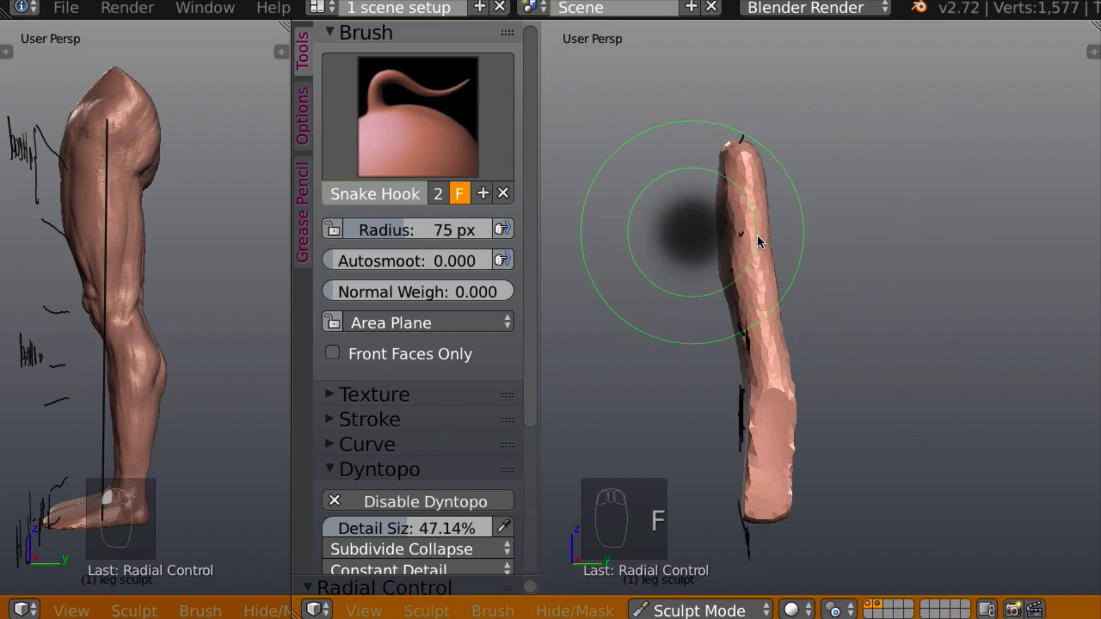
pyautogui.click(769, 225)
pyautogui.moveTo(769, 224); pyautogui.dragTo(783, 266)
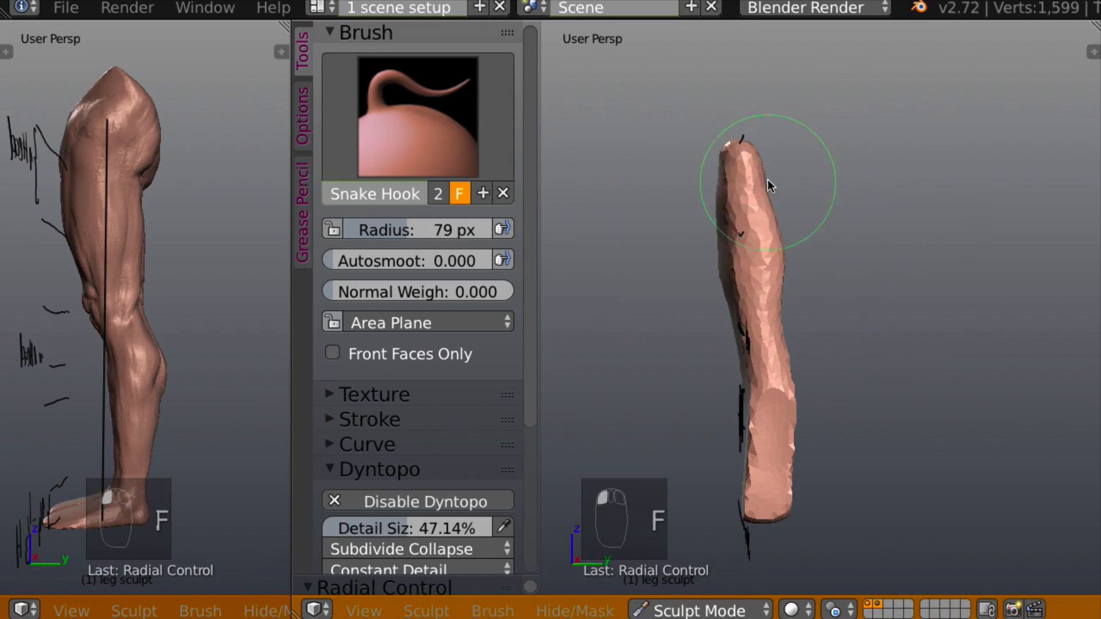
pyautogui.moveTo(760, 179); pyautogui.dragTo(777, 174)
pyautogui.moveTo(761, 156); pyautogui.dragTo(771, 155)
pyautogui.moveTo(760, 163); pyautogui.dragTo(774, 163)
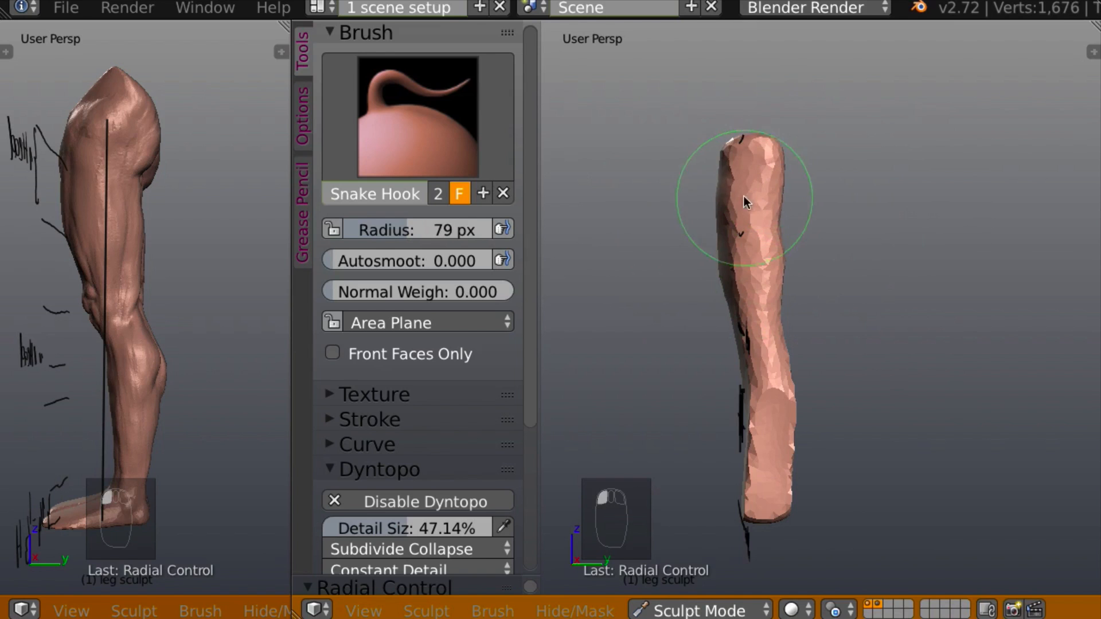
pyautogui.moveTo(744, 197)
pyautogui.mouseDown()
pyautogui.moveTo(721, 180)
pyautogui.moveTo(729, 153)
pyautogui.moveTo(776, 190)
pyautogui.moveTo(776, 223)
pyautogui.moveTo(715, 241)
pyautogui.moveTo(734, 288)
pyautogui.mouseUp()
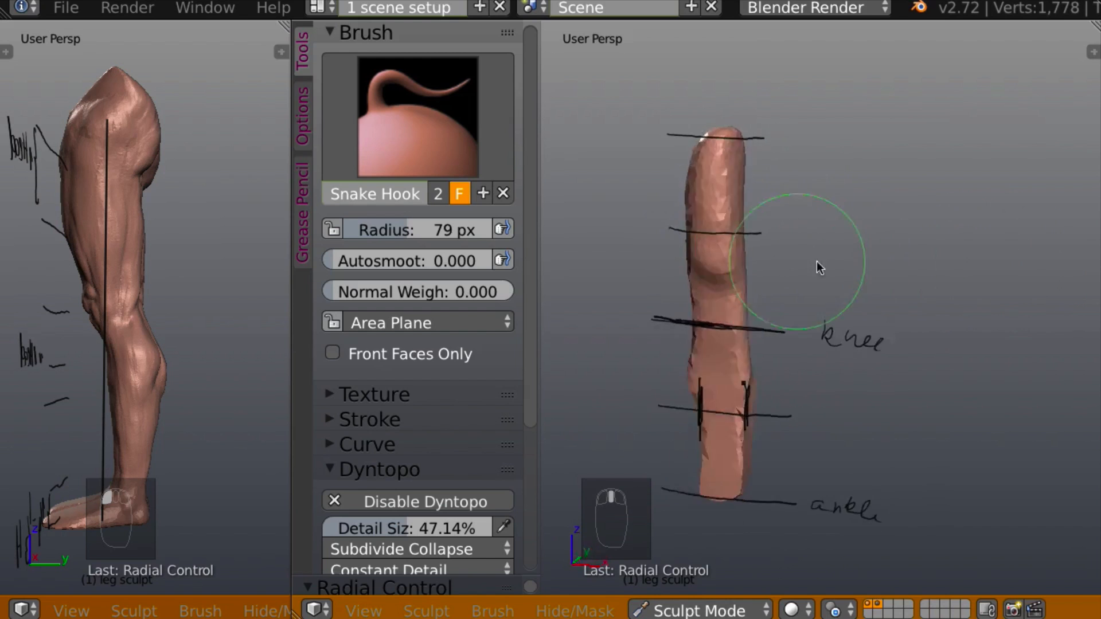
# Reshape the thigh's side surface and the calf contour with the Snake Hook brush, working from both sides of the leg
pyautogui.moveTo(817, 260)
pyautogui.mouseDown(button='middle')
pyautogui.moveTo(927, 240)
pyautogui.moveTo(816, 219)
pyautogui.mouseUp(button='middle')
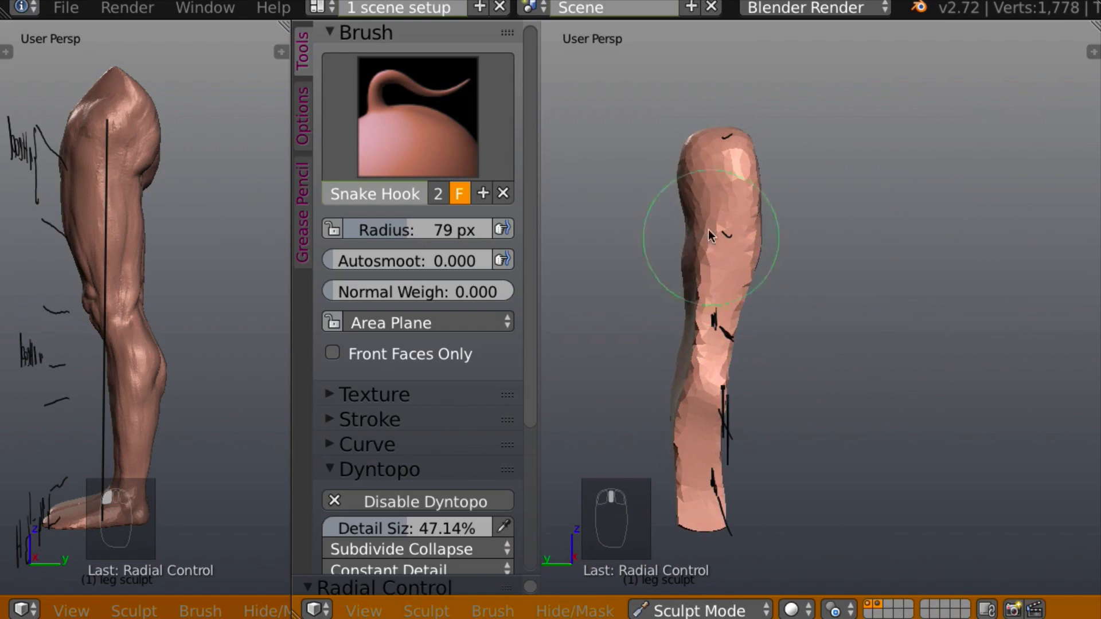
pyautogui.moveTo(709, 234); pyautogui.dragTo(690, 238)
pyautogui.moveTo(705, 205)
pyautogui.mouseDown()
pyautogui.moveTo(696, 159)
pyautogui.moveTo(743, 181)
pyautogui.mouseUp()
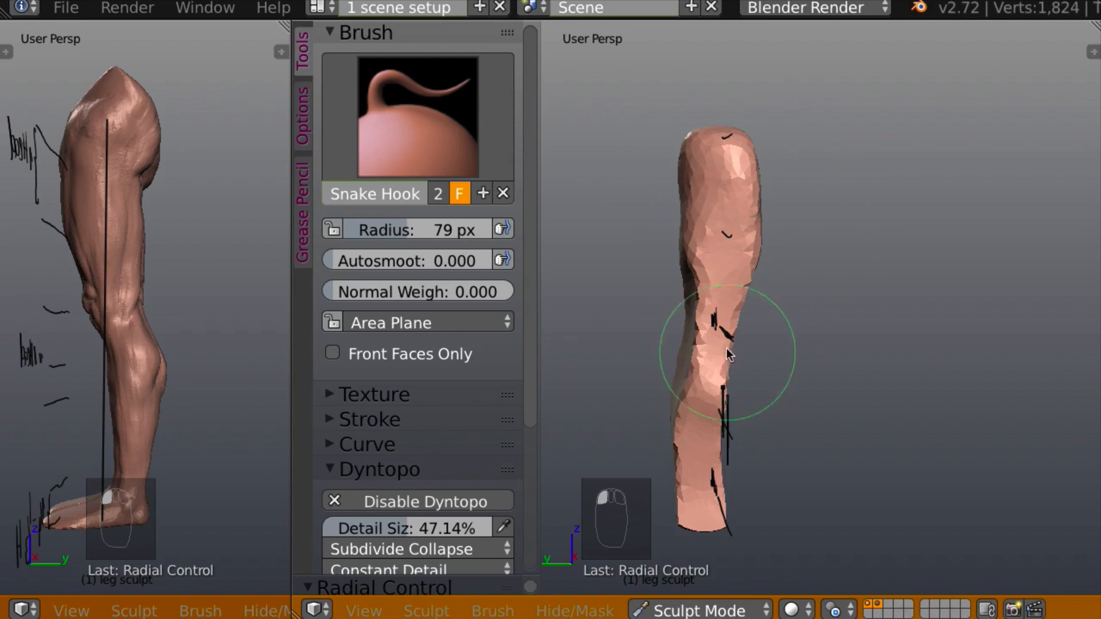
pyautogui.moveTo(683, 406)
pyautogui.mouseDown()
pyautogui.moveTo(683, 373)
pyautogui.moveTo(697, 393)
pyautogui.mouseUp()
pyautogui.moveTo(697, 393)
pyautogui.mouseDown(button='middle')
pyautogui.moveTo(830, 380)
pyautogui.moveTo(850, 367)
pyautogui.mouseUp(button='middle')
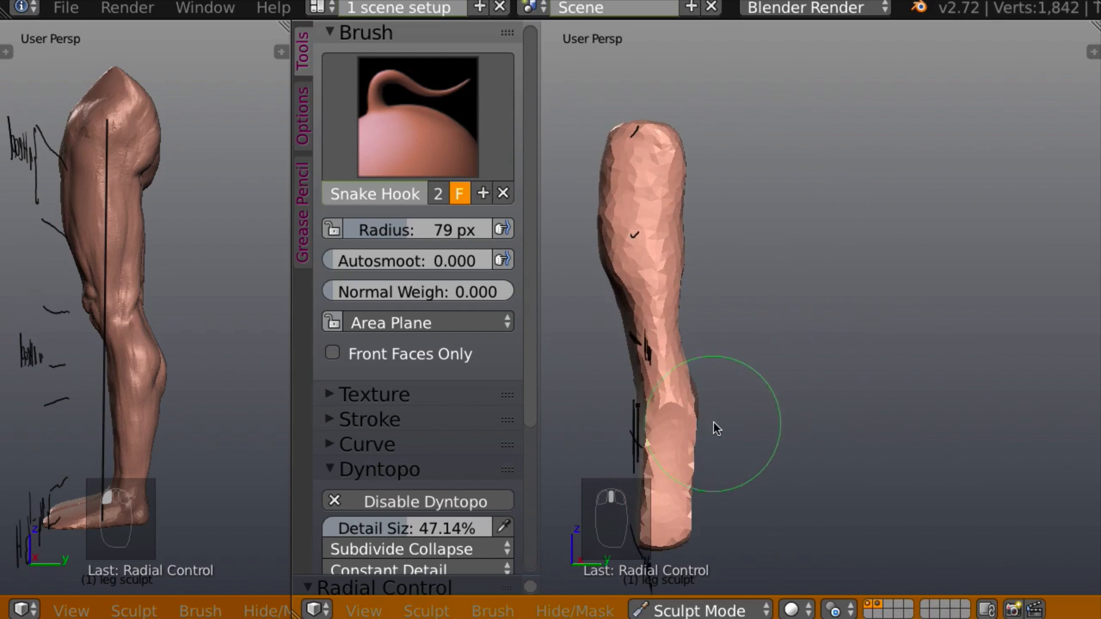
pyautogui.moveTo(688, 423)
pyautogui.mouseDown()
pyautogui.moveTo(700, 420)
pyautogui.moveTo(688, 427)
pyautogui.moveTo(680, 383)
pyautogui.mouseUp()
# Push the outer edge of the upper calf inward in the front view to follow the vertical width marks
pyautogui.moveTo(680, 383)
pyautogui.mouseDown(button='middle')
pyautogui.moveTo(793, 376)
pyautogui.moveTo(850, 313)
pyautogui.moveTo(996, 325)
pyautogui.moveTo(922, 335)
pyautogui.moveTo(911, 314)
pyautogui.moveTo(900, 366)
pyautogui.moveTo(922, 345)
pyautogui.moveTo(906, 339)
pyautogui.mouseUp(button='middle')
pyautogui.moveTo(768, 357); pyautogui.dragTo(808, 340, button='middle')
pyautogui.moveTo(748, 373); pyautogui.dragTo(724, 355, button='middle')
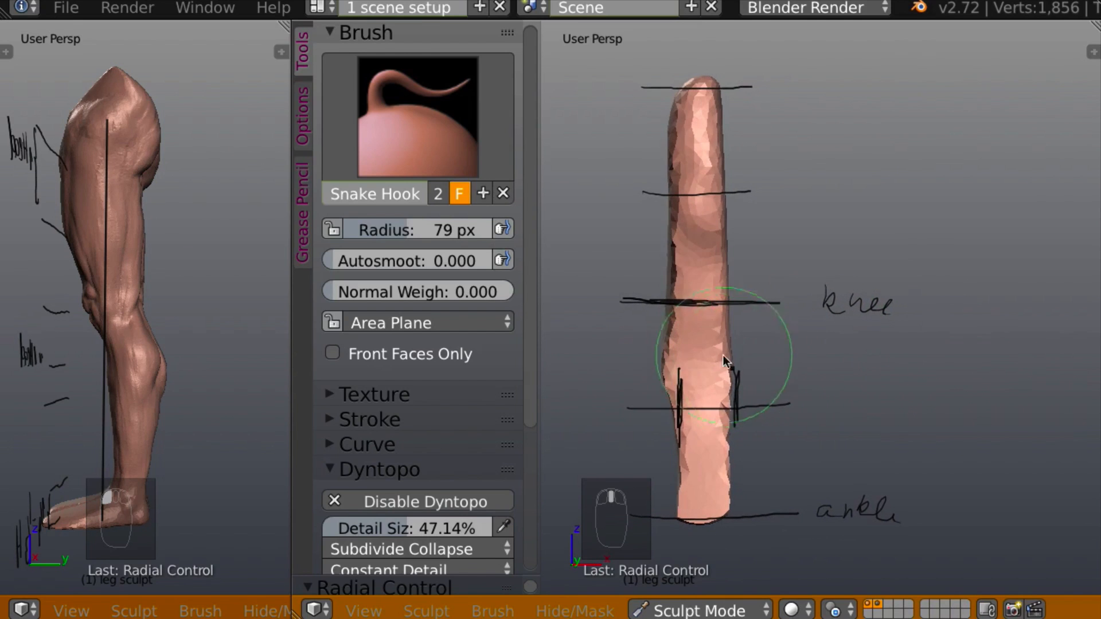
pyautogui.moveTo(660, 365); pyautogui.dragTo(671, 382)
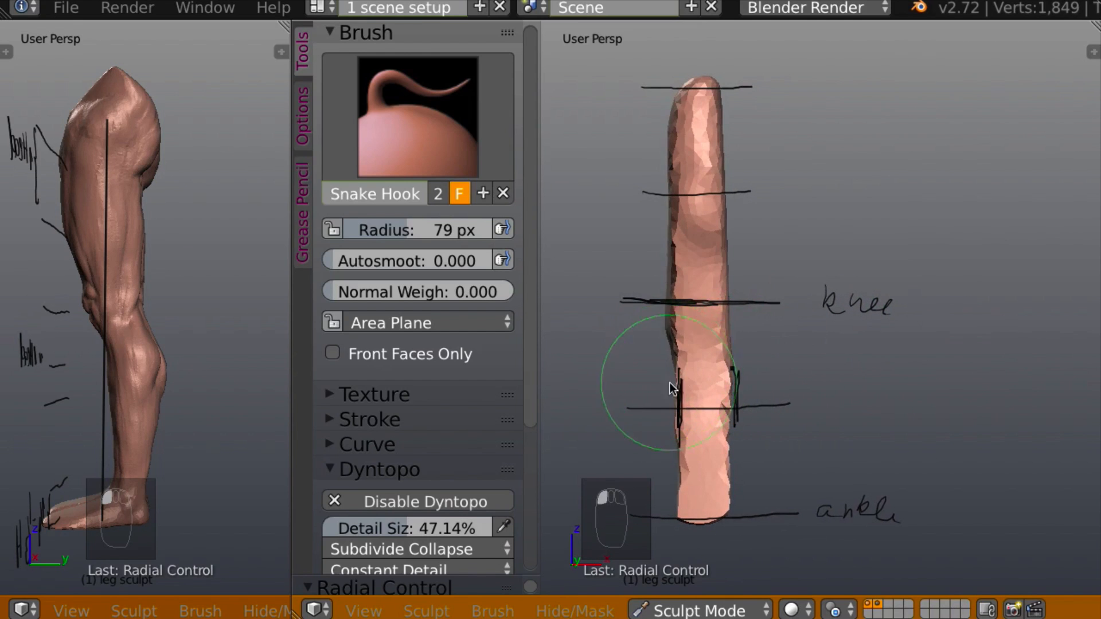
pyautogui.moveTo(856, 375); pyautogui.dragTo(854, 374, button='middle')
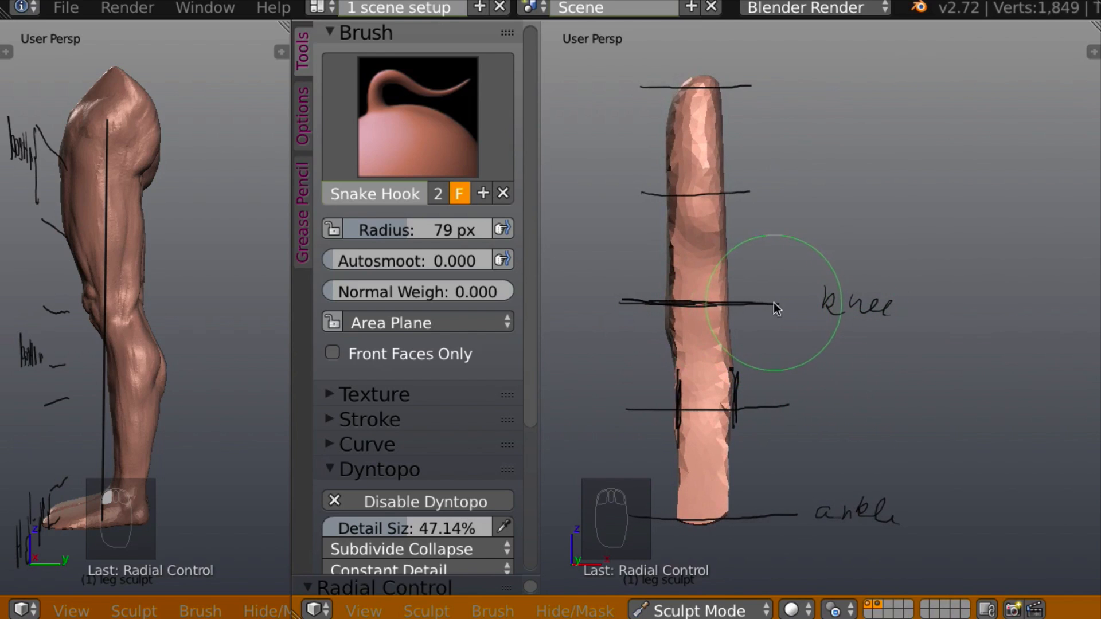
# Build up the kneecap at the knee guide line using the Clay brush at strength 1.000 and radius 28 px
pyautogui.press('c')
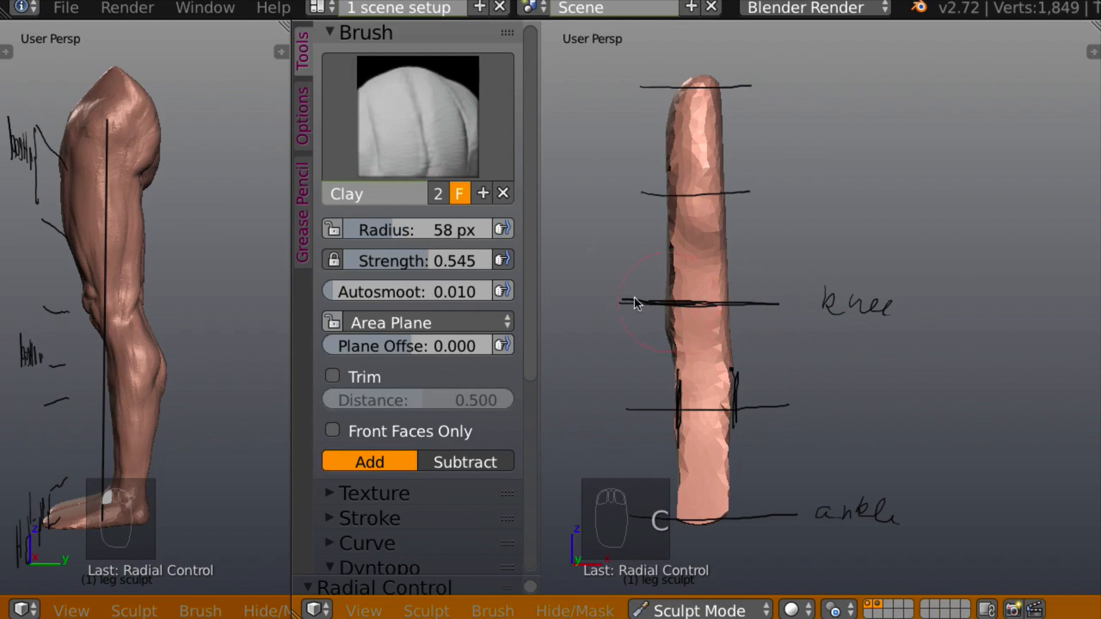
pyautogui.moveTo(423, 261); pyautogui.dragTo(493, 261)
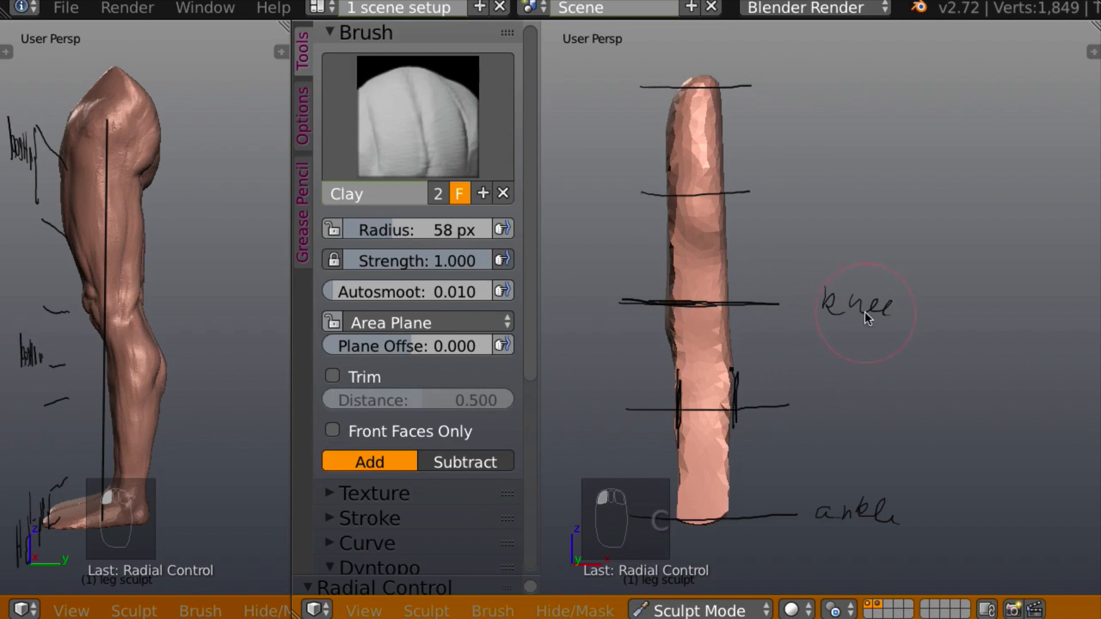
pyautogui.press('f')
pyautogui.click(821, 305)
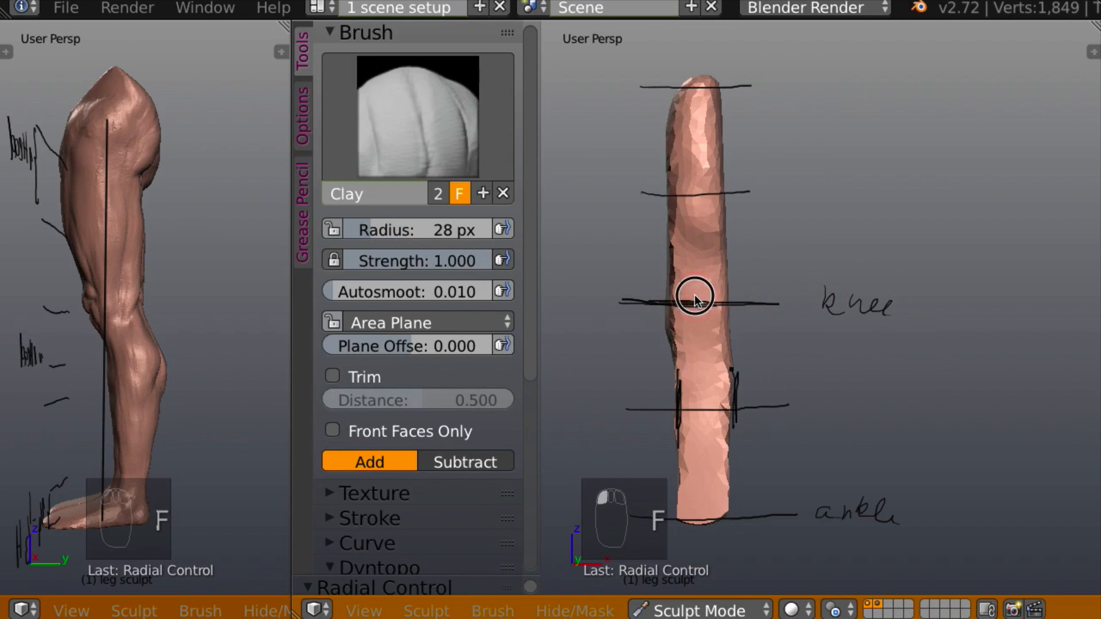
pyautogui.moveTo(695, 299); pyautogui.dragTo(711, 308)
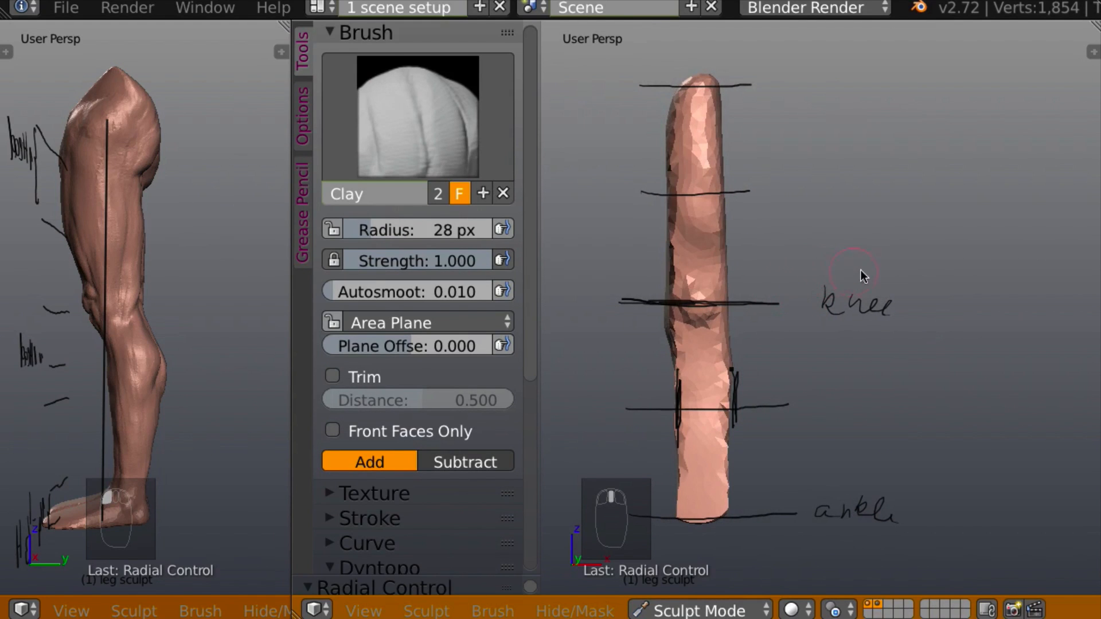
# Turn the reference legs to the front and pull out the outer side of the upper thigh with the Snake Hook brush
pyautogui.press('k')
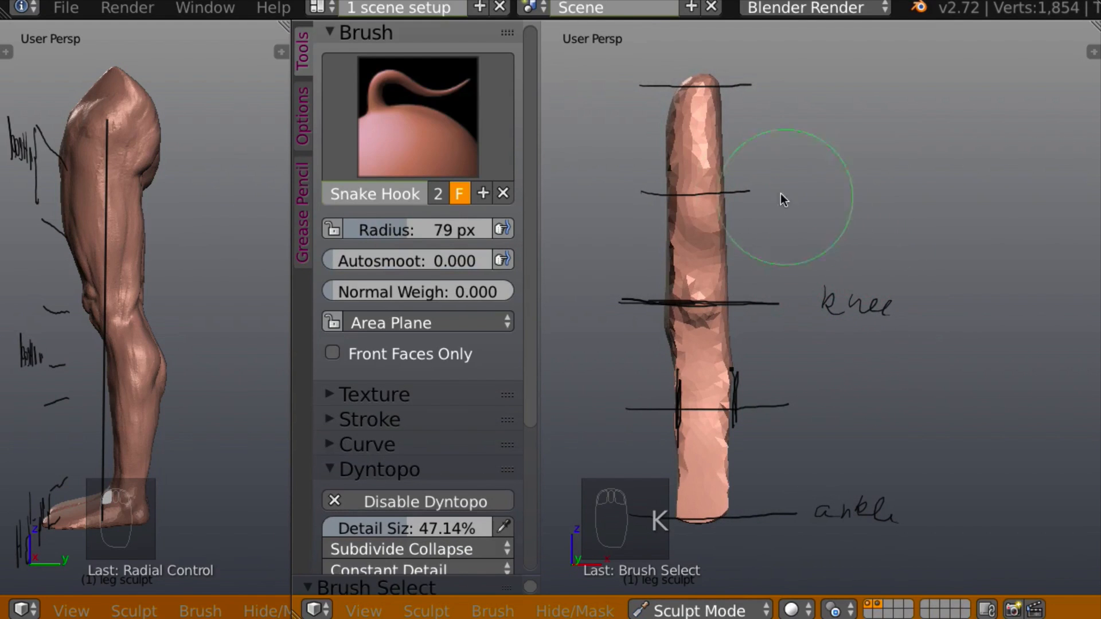
pyautogui.moveTo(287, 264)
pyautogui.mouseDown(button='middle')
pyautogui.moveTo(205, 270)
pyautogui.moveTo(267, 280)
pyautogui.mouseUp(button='middle')
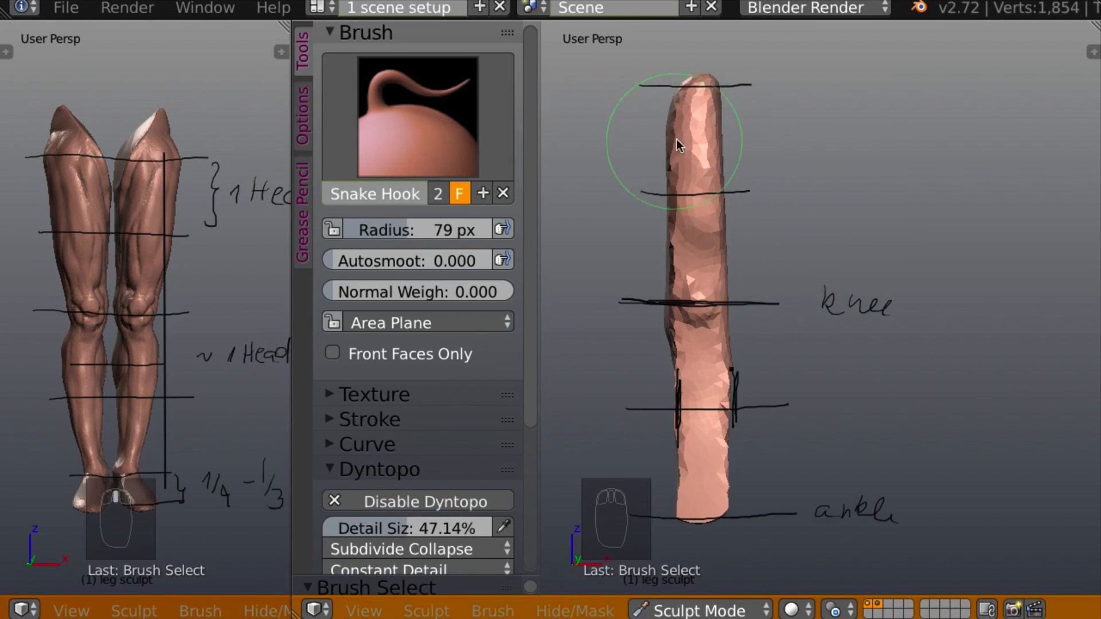
pyautogui.moveTo(672, 107)
pyautogui.mouseDown()
pyautogui.moveTo(659, 104)
pyautogui.moveTo(665, 172)
pyautogui.mouseUp()
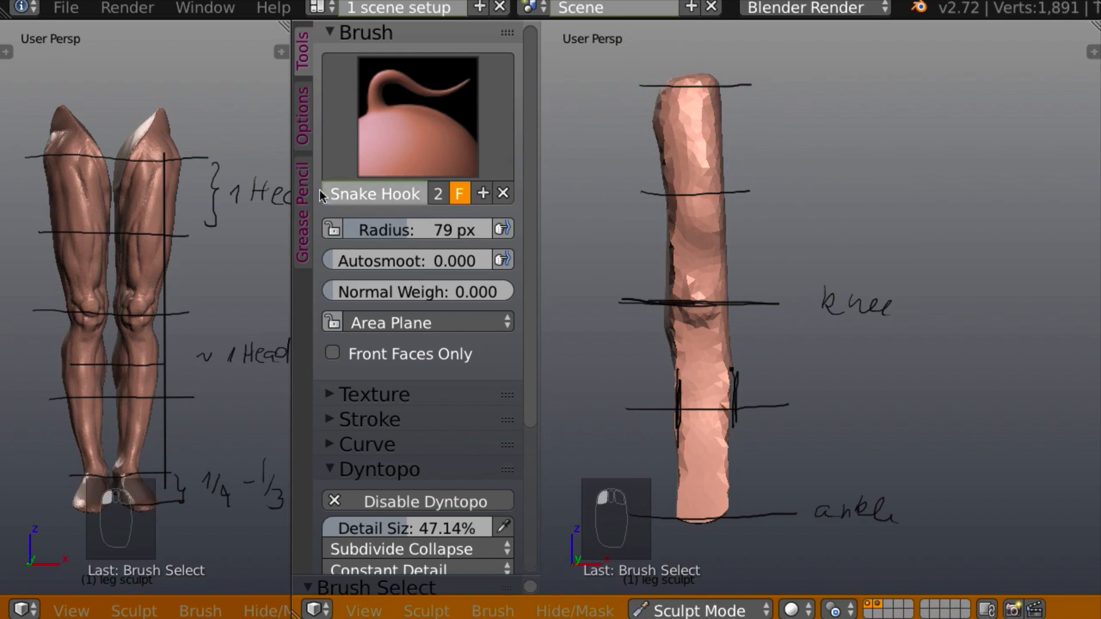
# Trace the outer and inner contours of one reference leg from thigh to ankle with Grease Pencil
pyautogui.moveTo(203, 259)
pyautogui.keyDown('shift'); pyautogui.mouseDown(button='middle')
pyautogui.moveTo(221, 253)
pyautogui.moveTo(217, 240)
pyautogui.moveTo(178, 243)
pyautogui.moveTo(187, 238)
pyautogui.mouseUp(button='middle'); pyautogui.keyUp('shift')
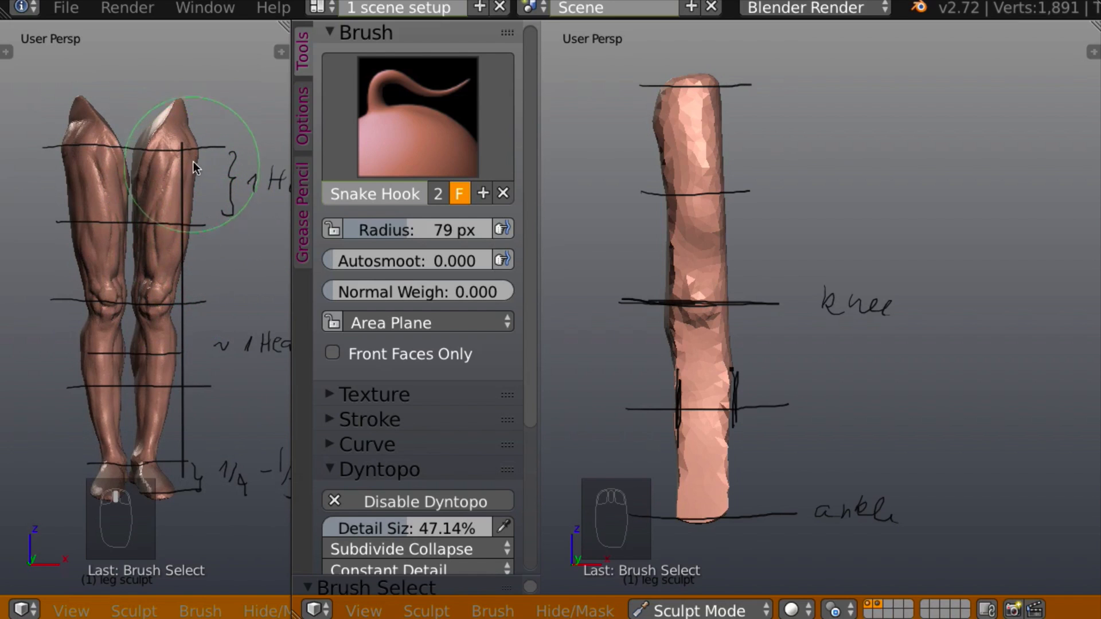
pyautogui.press('d')
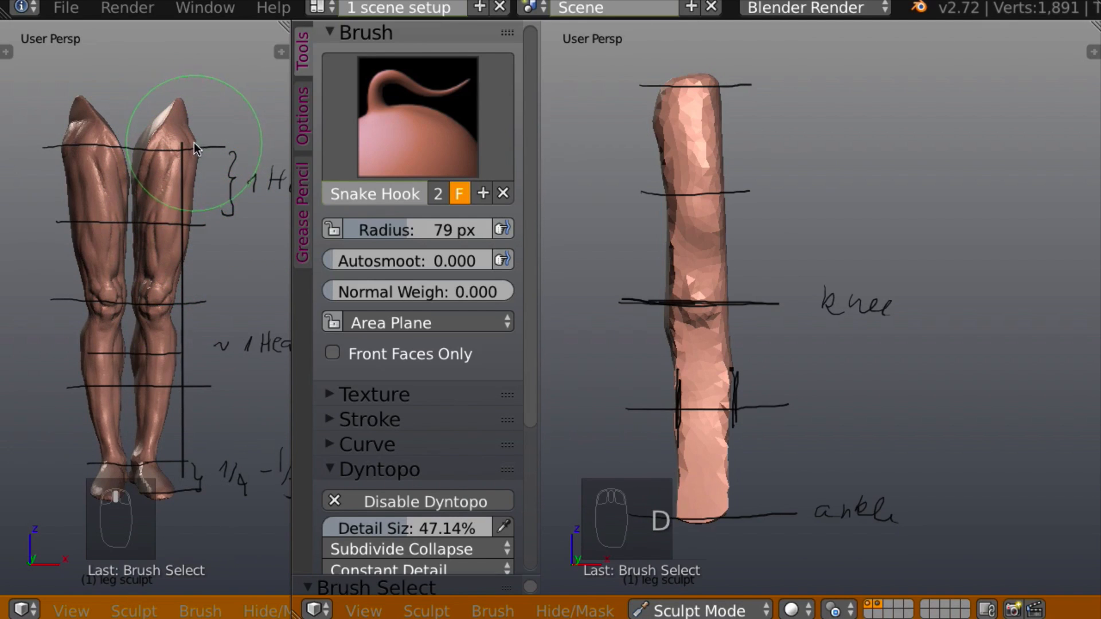
pyautogui.moveTo(187, 125)
pyautogui.mouseDown()
pyautogui.moveTo(199, 175)
pyautogui.moveTo(189, 243)
pyautogui.moveTo(162, 300)
pyautogui.moveTo(180, 339)
pyautogui.moveTo(172, 406)
pyautogui.moveTo(148, 454)
pyautogui.mouseUp()
pyautogui.press('d')
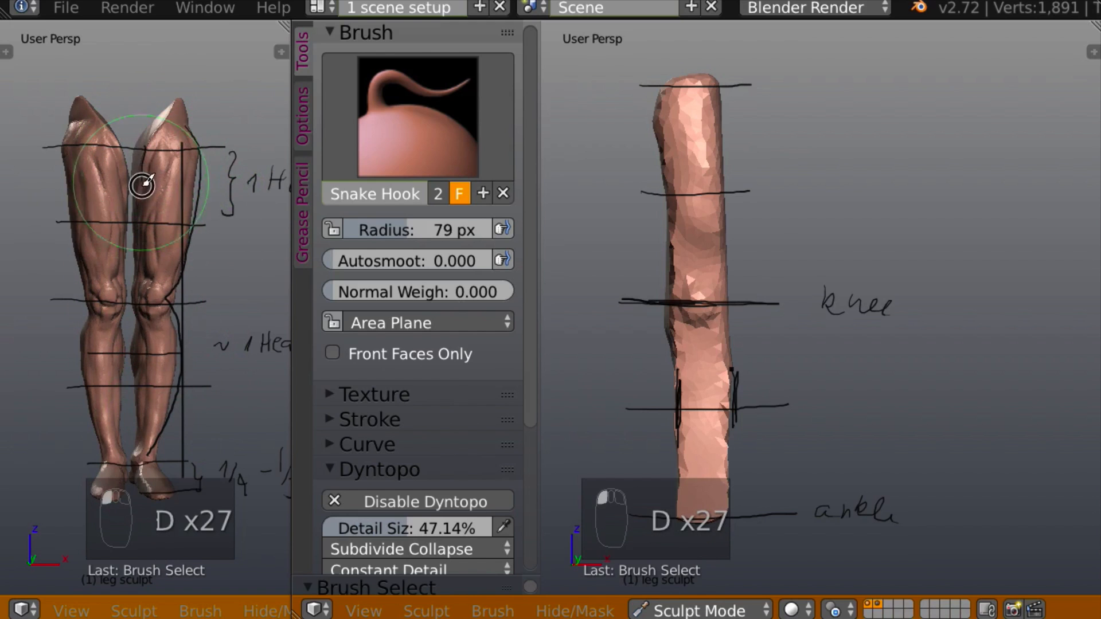
pyautogui.moveTo(143, 185); pyautogui.dragTo(130, 460)
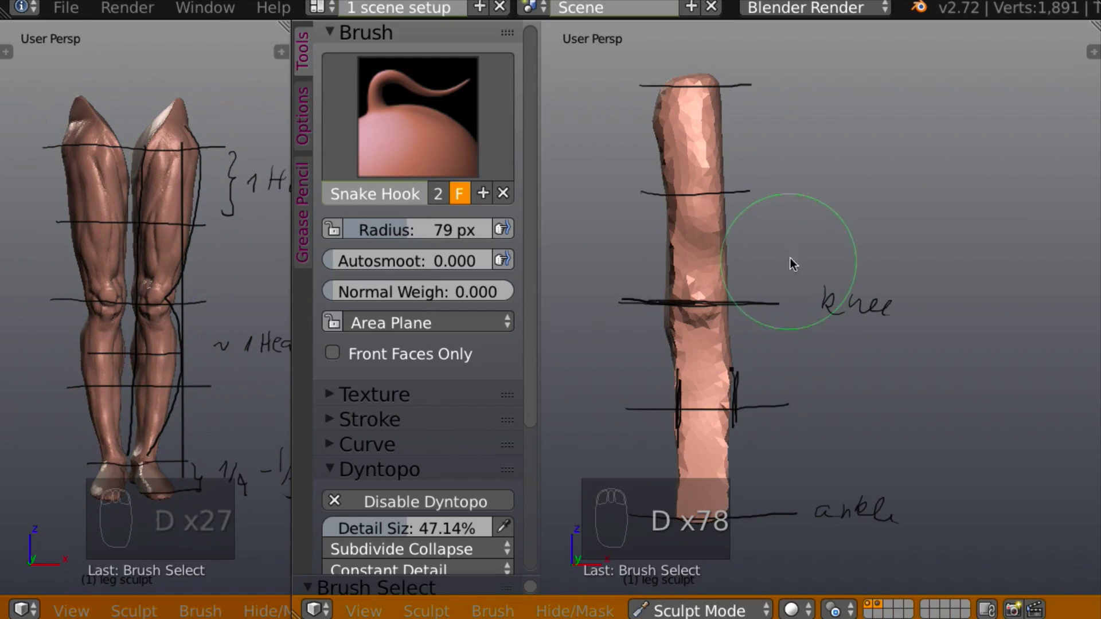
# Widen the outer side of the upper thigh with the Snake Hook brush, working from the front and the back
pyautogui.moveTo(759, 201)
pyautogui.mouseDown(button='middle')
pyautogui.moveTo(758, 214)
pyautogui.moveTo(786, 187)
pyautogui.moveTo(829, 182)
pyautogui.mouseUp(button='middle')
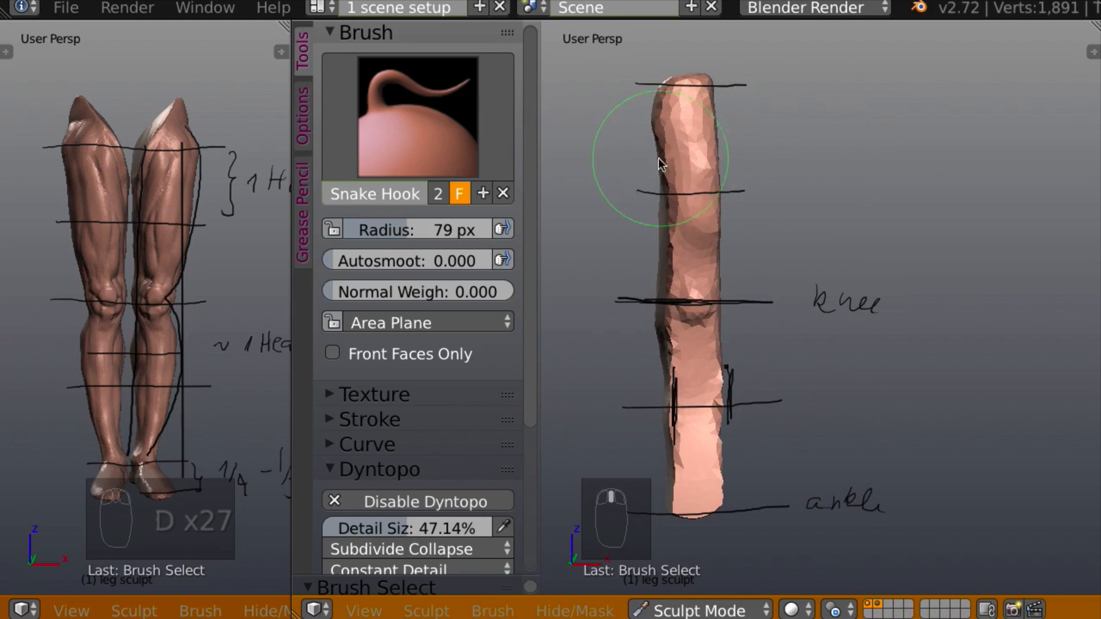
pyautogui.moveTo(659, 153)
pyautogui.mouseDown()
pyautogui.moveTo(662, 266)
pyautogui.moveTo(652, 118)
pyautogui.mouseUp()
pyautogui.moveTo(652, 118)
pyautogui.mouseDown(button='middle')
pyautogui.moveTo(959, 136)
pyautogui.moveTo(903, 160)
pyautogui.moveTo(848, 221)
pyautogui.mouseUp(button='middle')
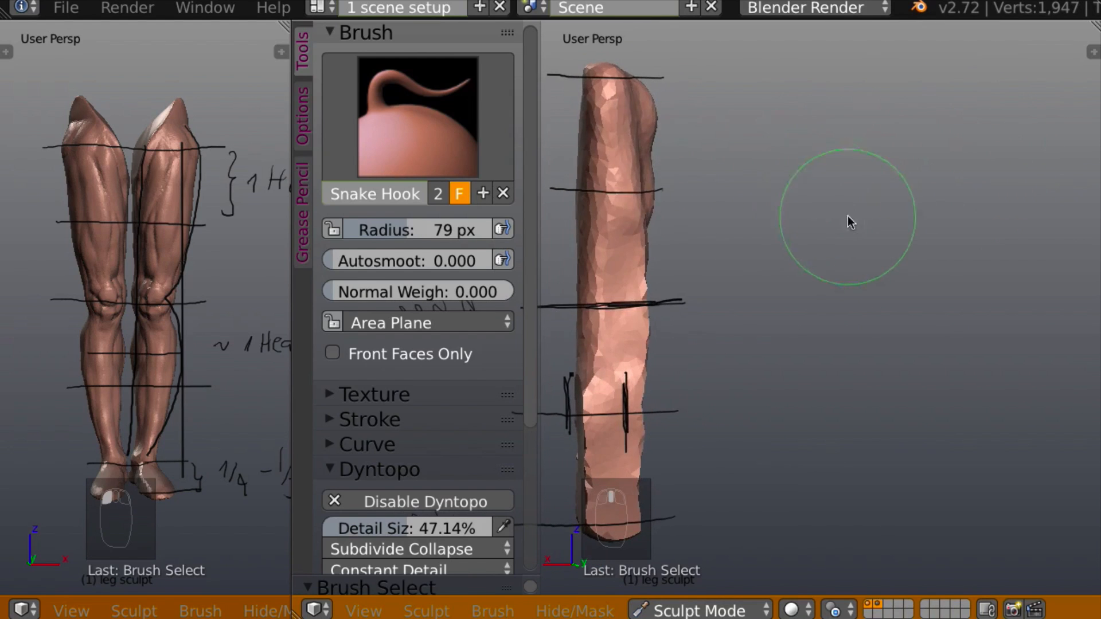
pyautogui.moveTo(644, 152)
pyautogui.mouseDown()
pyautogui.moveTo(640, 204)
pyautogui.moveTo(648, 98)
pyautogui.moveTo(642, 202)
pyautogui.mouseUp()
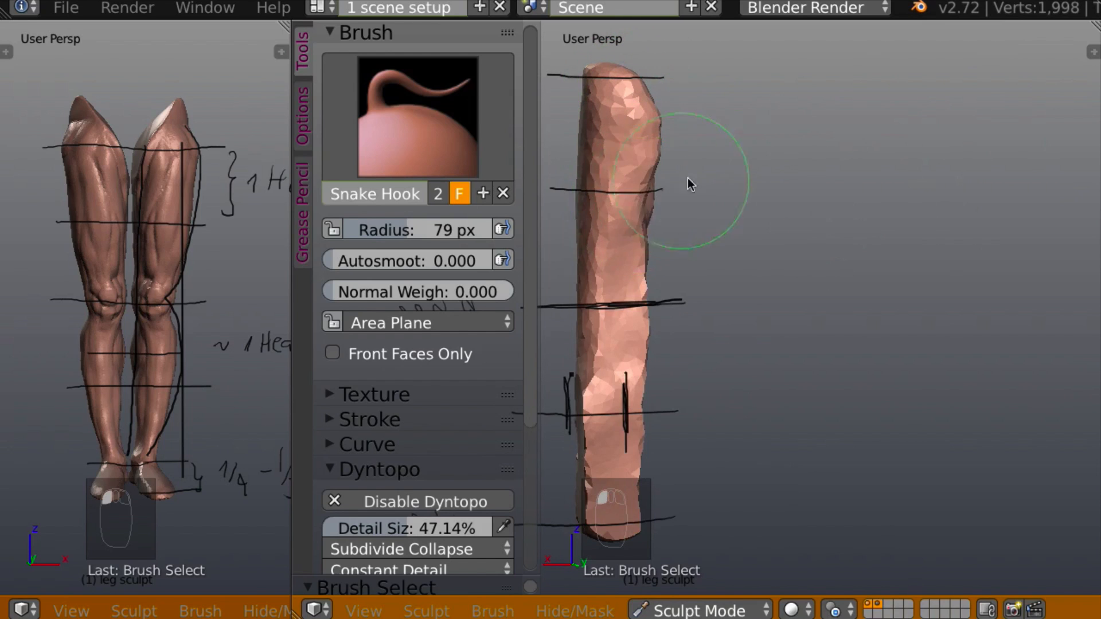
pyautogui.moveTo(687, 178)
pyautogui.mouseDown(button='middle')
pyautogui.moveTo(600, 211)
pyautogui.moveTo(695, 184)
pyautogui.mouseUp(button='middle')
pyautogui.moveTo(714, 170)
pyautogui.mouseDown()
pyautogui.moveTo(696, 149)
pyautogui.moveTo(676, 156)
pyautogui.moveTo(684, 120)
pyautogui.moveTo(709, 128)
pyautogui.mouseUp()
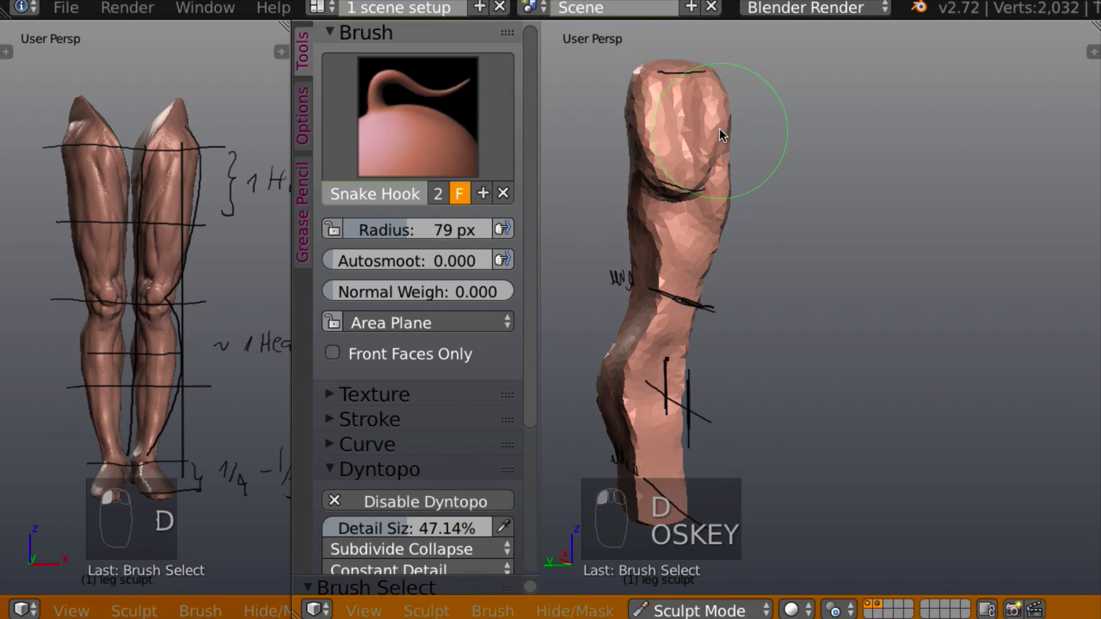
pyautogui.press('super+z')
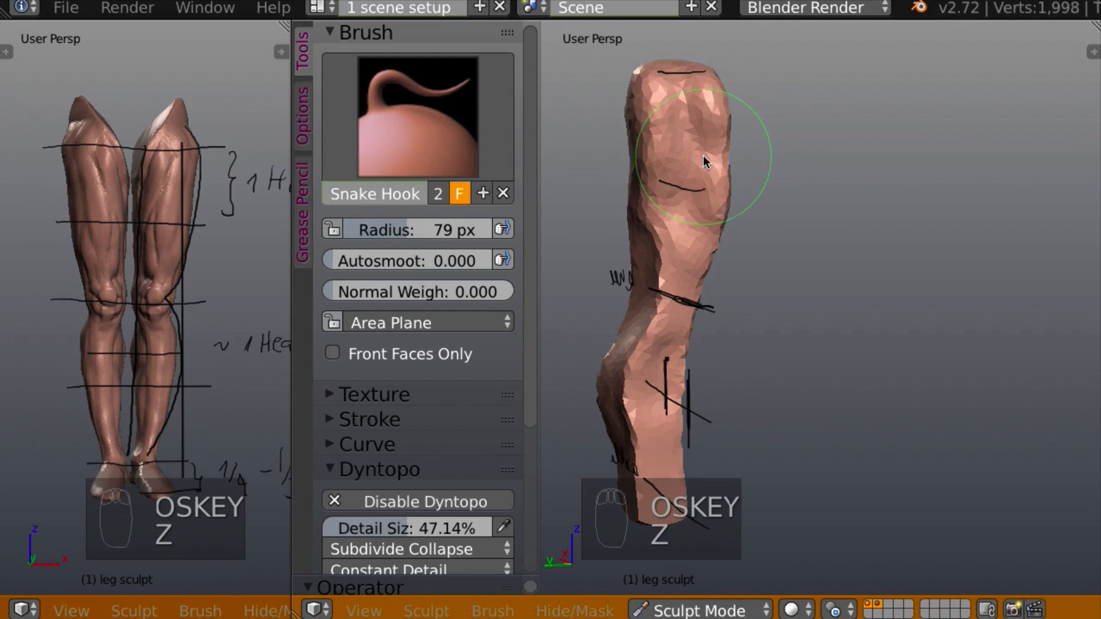
# Fill in the outer side of the upper thigh with the Clay brush, then return to the Snake Hook brush in front view
pyautogui.press('c')
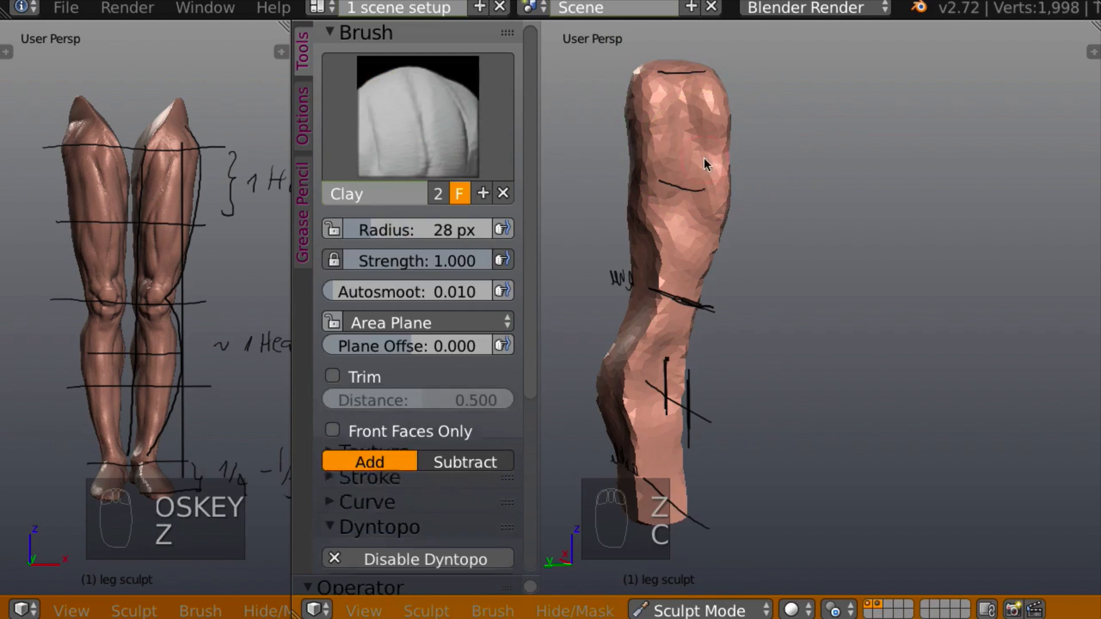
pyautogui.moveTo(688, 127)
pyautogui.mouseDown()
pyautogui.moveTo(678, 172)
pyautogui.moveTo(661, 178)
pyautogui.moveTo(688, 182)
pyautogui.moveTo(693, 103)
pyautogui.moveTo(698, 209)
pyautogui.moveTo(678, 170)
pyautogui.mouseUp()
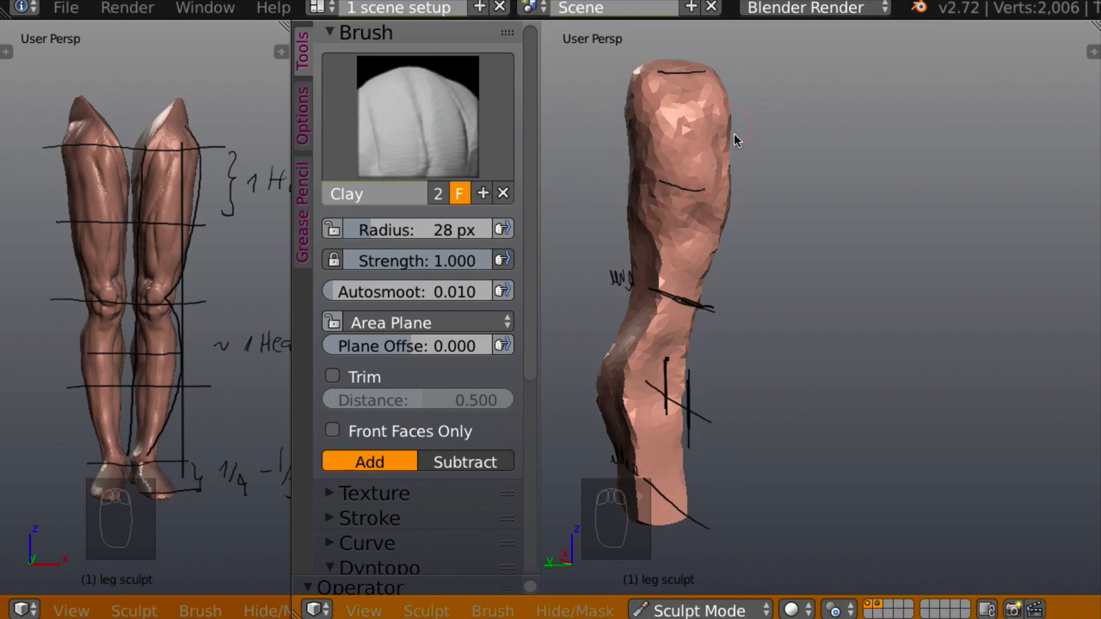
pyautogui.moveTo(734, 133); pyautogui.dragTo(708, 112, button='middle')
pyautogui.moveTo(703, 99)
pyautogui.mouseDown()
pyautogui.moveTo(680, 93)
pyautogui.moveTo(705, 86)
pyautogui.moveTo(639, 91)
pyautogui.moveTo(682, 78)
pyautogui.mouseUp()
pyautogui.moveTo(683, 78); pyautogui.dragTo(680, 142, button='middle')
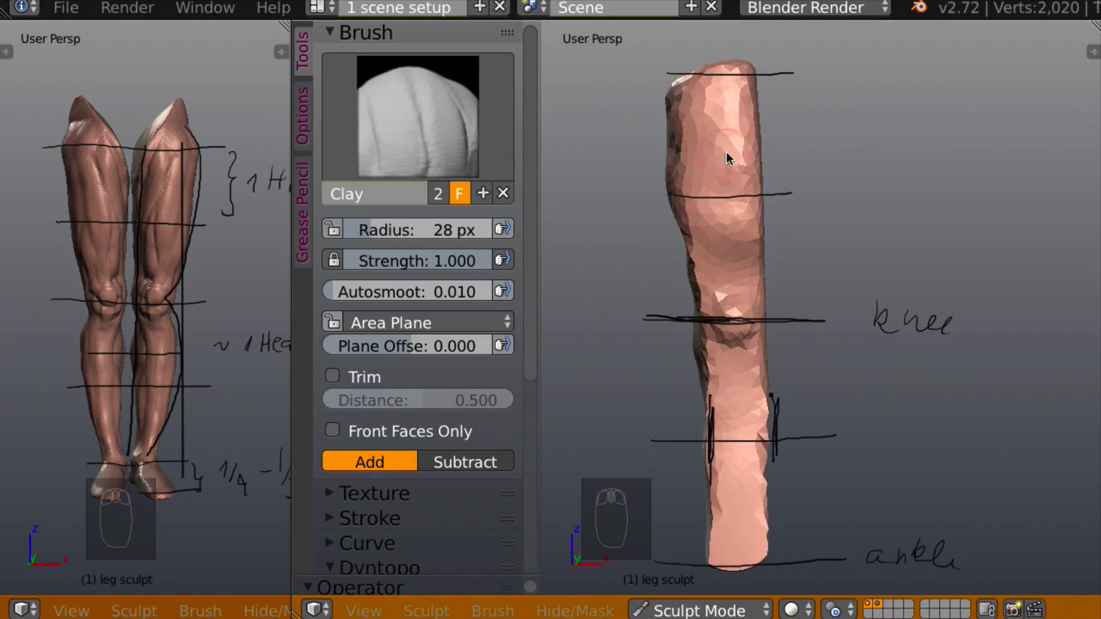
pyautogui.press('k')
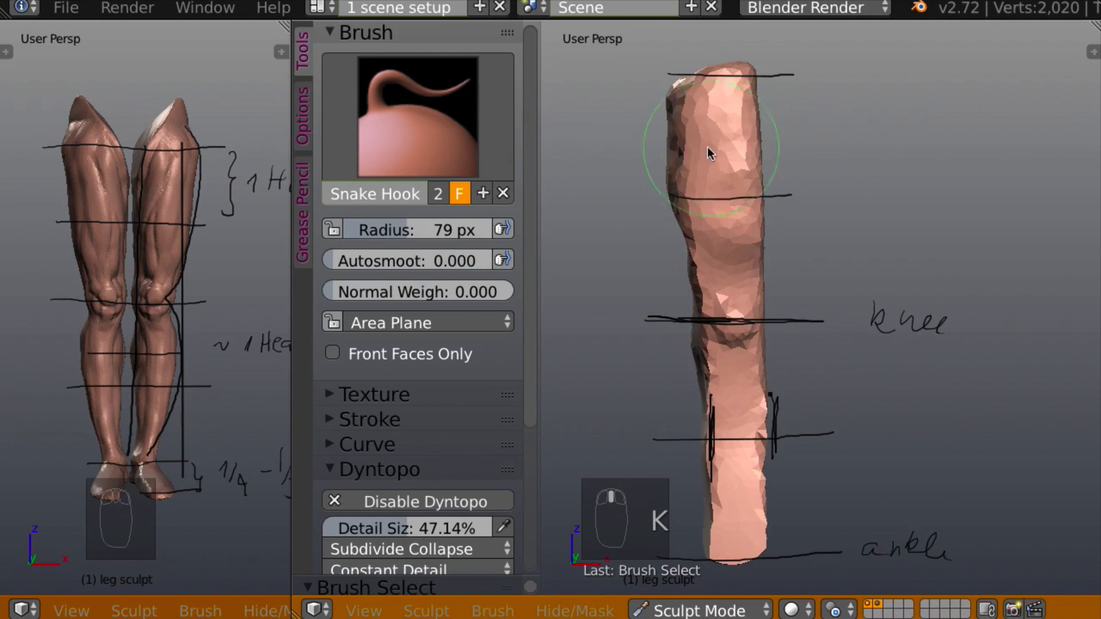
# Refine the outer contour of the upper thigh with the Snake Hook brush, working from the front and the back
pyautogui.moveTo(688, 150)
pyautogui.mouseDown()
pyautogui.moveTo(673, 152)
pyautogui.moveTo(685, 113)
pyautogui.moveTo(673, 137)
pyautogui.mouseUp()
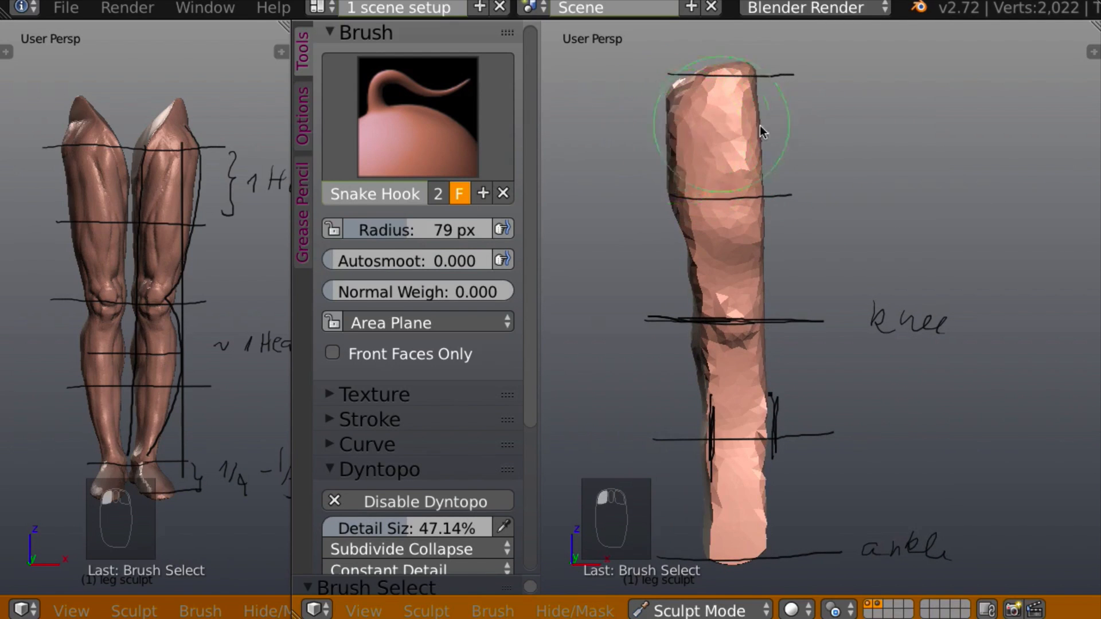
pyautogui.moveTo(759, 125)
pyautogui.mouseDown(button='middle')
pyautogui.moveTo(830, 150)
pyautogui.moveTo(808, 139)
pyautogui.mouseUp(button='middle')
pyautogui.moveTo(695, 117)
pyautogui.mouseDown()
pyautogui.moveTo(681, 113)
pyautogui.moveTo(688, 80)
pyautogui.moveTo(691, 147)
pyautogui.moveTo(675, 196)
pyautogui.moveTo(614, 160)
pyautogui.moveTo(621, 110)
pyautogui.moveTo(614, 202)
pyautogui.mouseUp()
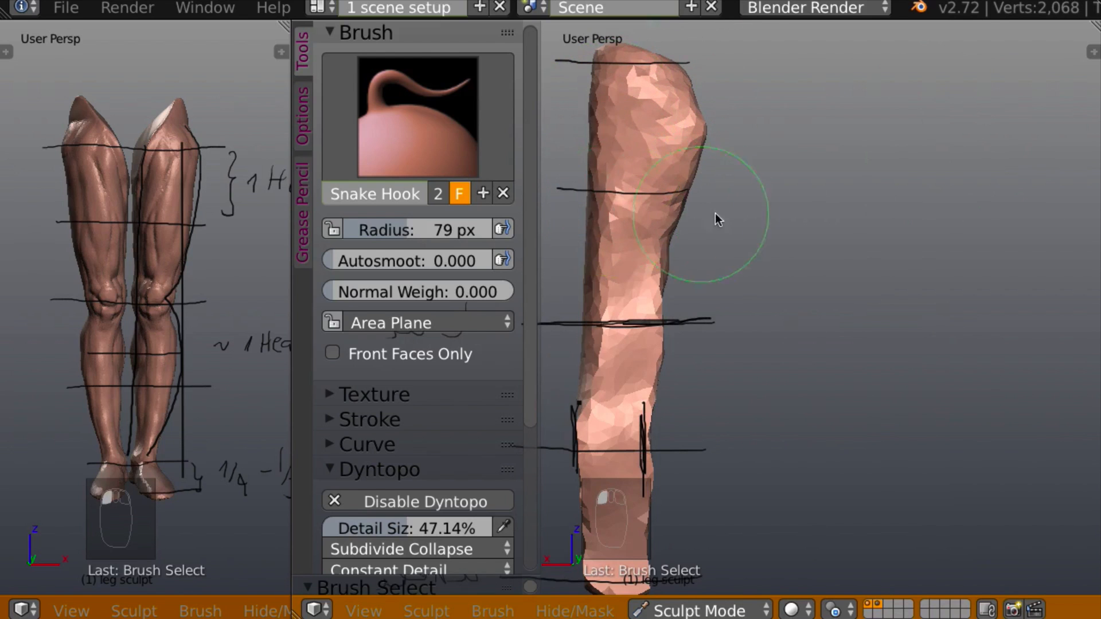
pyautogui.moveTo(715, 212); pyautogui.dragTo(537, 266, button='middle')
pyautogui.moveTo(745, 246); pyautogui.dragTo(608, 269, button='middle')
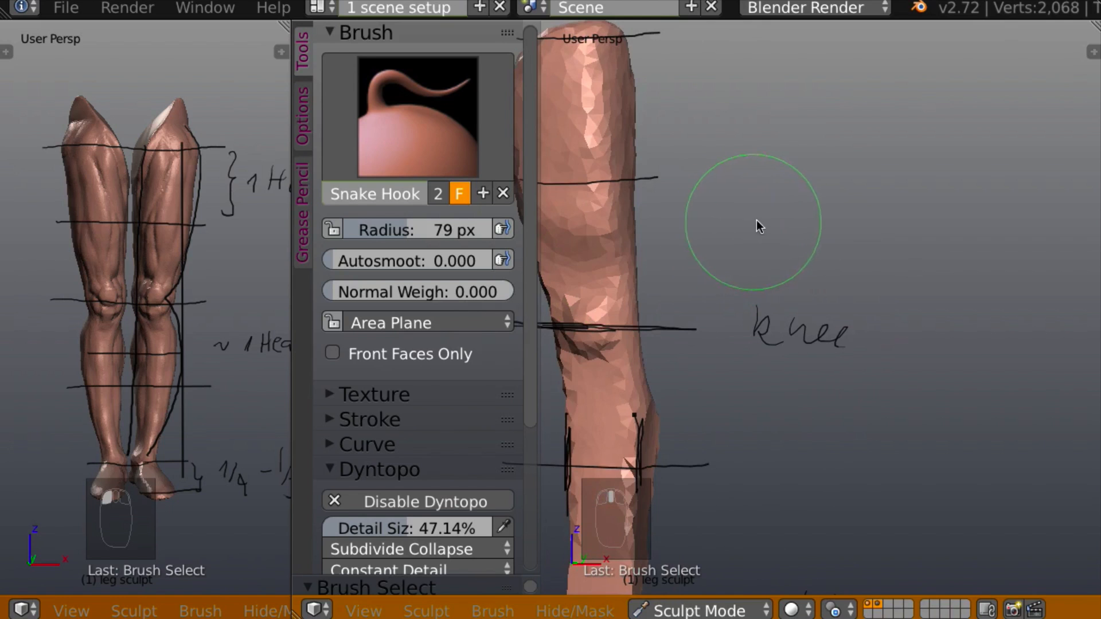
pyautogui.moveTo(756, 225)
pyautogui.keyDown('shift'); pyautogui.mouseDown(button='middle')
pyautogui.moveTo(838, 219)
pyautogui.moveTo(845, 243)
pyautogui.moveTo(858, 235)
pyautogui.moveTo(899, 247)
pyautogui.moveTo(869, 197)
pyautogui.moveTo(871, 236)
pyautogui.moveTo(860, 223)
pyautogui.mouseUp(button='middle'); pyautogui.keyUp('shift')
pyautogui.scroll(-3, 858, 235)
pyautogui.moveTo(776, 142); pyautogui.dragTo(766, 161, button='middle')
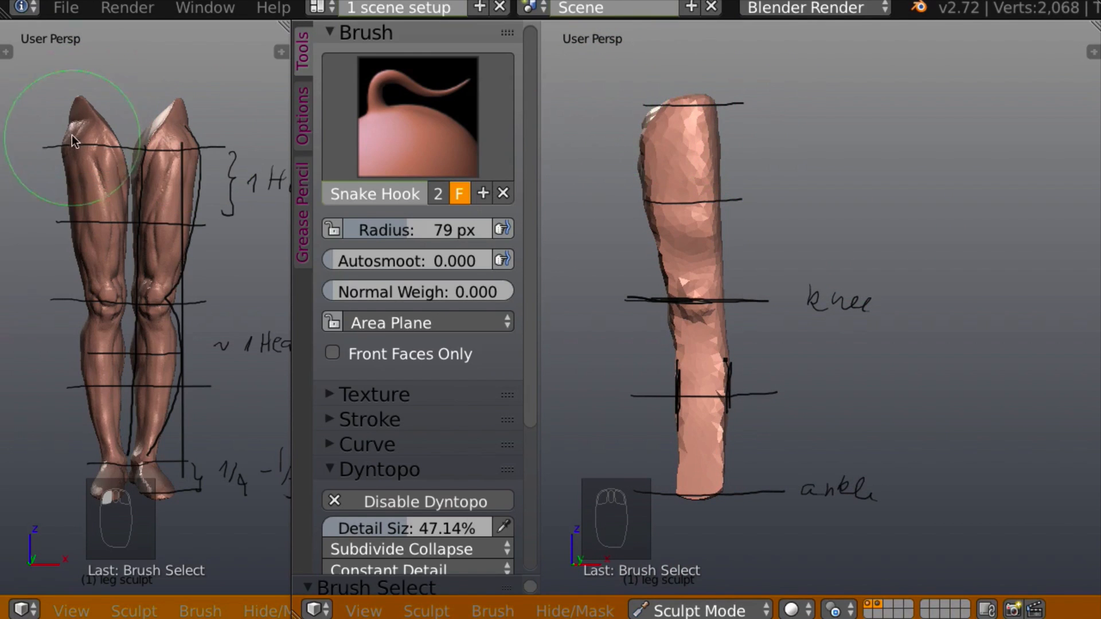
# Pull the outer top of the thigh up into a rounded hip peak with the Snake Hook brush, using the side and front views
pyautogui.moveTo(570, 106)
pyautogui.mouseDown(button='middle')
pyautogui.moveTo(720, 136)
pyautogui.moveTo(832, 136)
pyautogui.moveTo(714, 137)
pyautogui.mouseUp(button='middle')
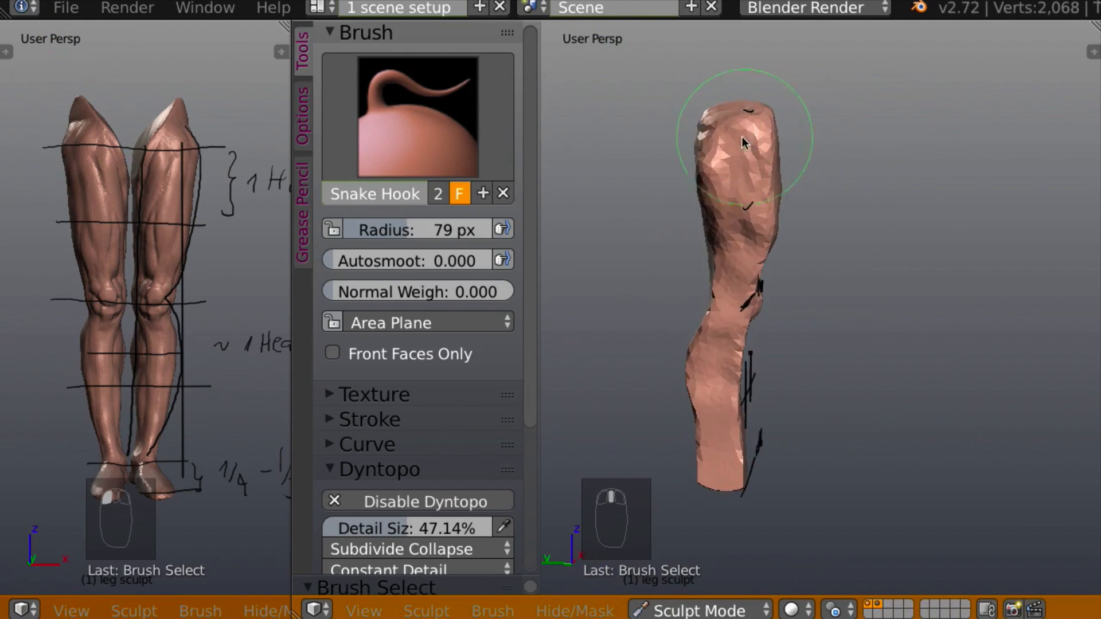
pyautogui.moveTo(714, 138)
pyautogui.mouseDown()
pyautogui.moveTo(735, 123)
pyautogui.moveTo(732, 93)
pyautogui.moveTo(710, 132)
pyautogui.moveTo(745, 52)
pyautogui.moveTo(762, 94)
pyautogui.moveTo(720, 81)
pyautogui.mouseUp()
pyautogui.moveTo(720, 81)
pyautogui.mouseDown(button='middle')
pyautogui.moveTo(735, 147)
pyautogui.moveTo(639, 118)
pyautogui.moveTo(960, 126)
pyautogui.moveTo(832, 97)
pyautogui.mouseUp(button='middle')
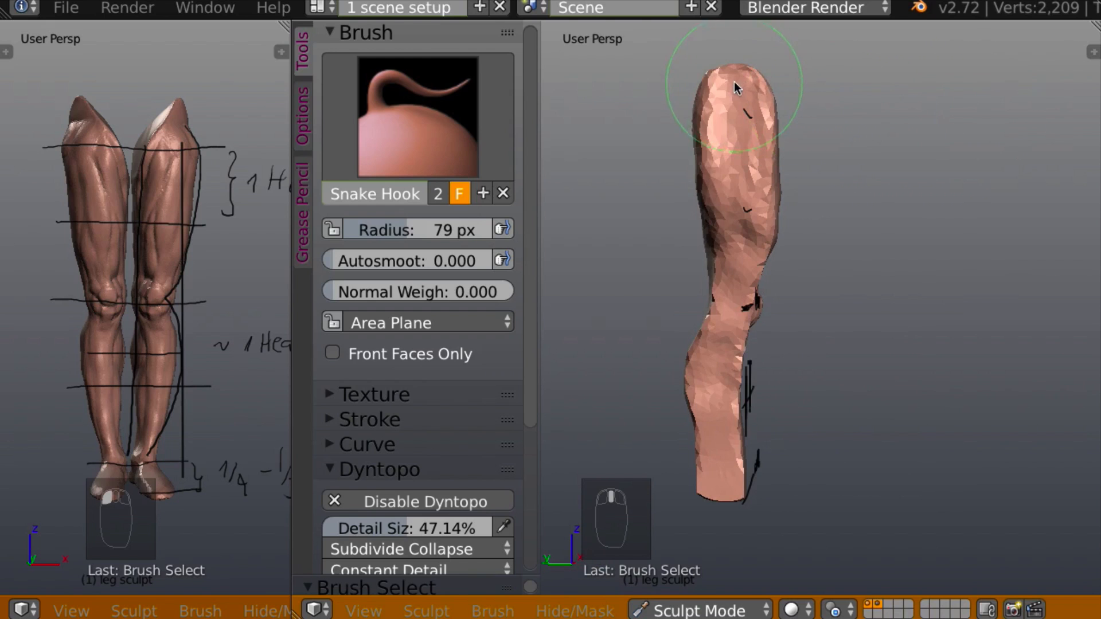
pyautogui.moveTo(734, 82)
pyautogui.mouseDown()
pyautogui.moveTo(688, 73)
pyautogui.moveTo(762, 86)
pyautogui.moveTo(758, 95)
pyautogui.mouseUp()
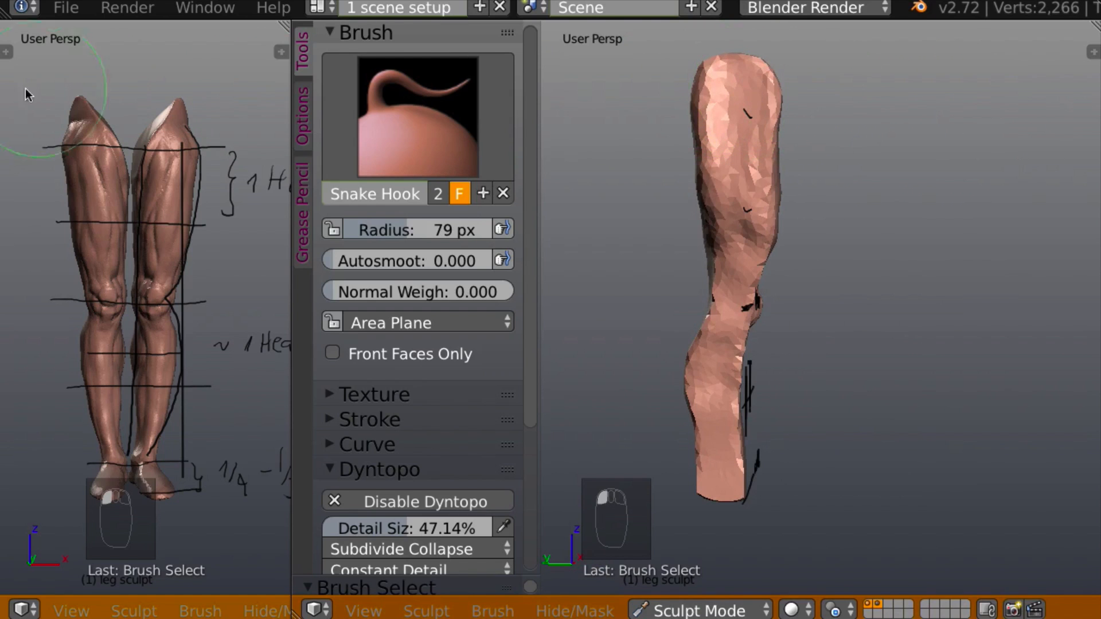
pyautogui.moveTo(777, 163)
pyautogui.mouseDown(button='middle')
pyautogui.moveTo(631, 189)
pyautogui.moveTo(808, 158)
pyautogui.moveTo(820, 125)
pyautogui.mouseUp(button='middle')
pyautogui.moveTo(820, 125); pyautogui.dragTo(823, 121)
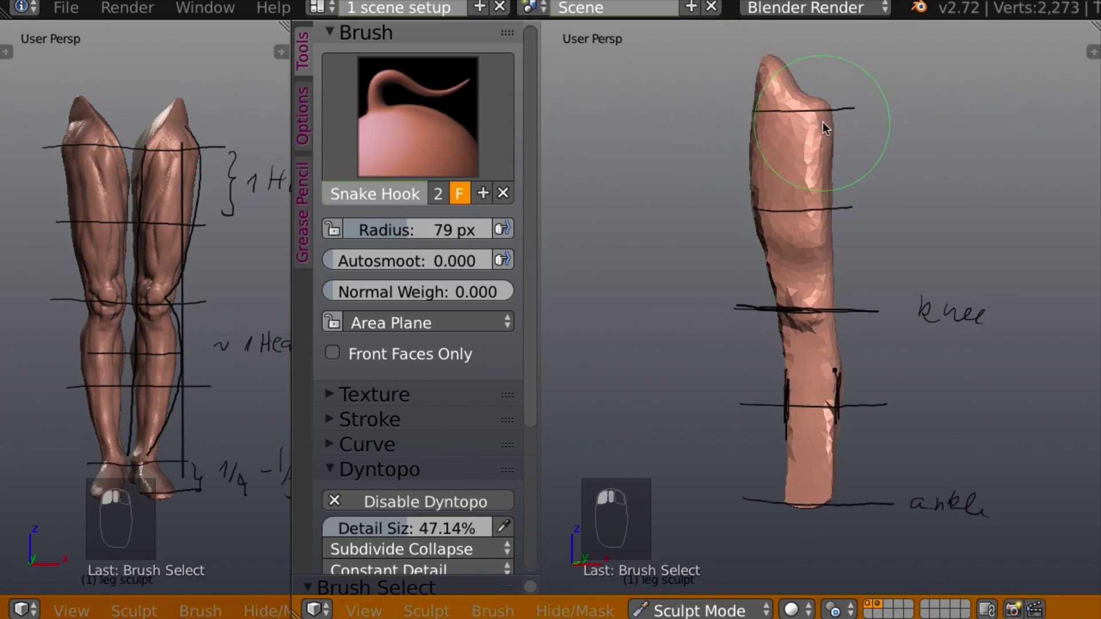
pyautogui.moveTo(757, 109); pyautogui.dragTo(759, 93)
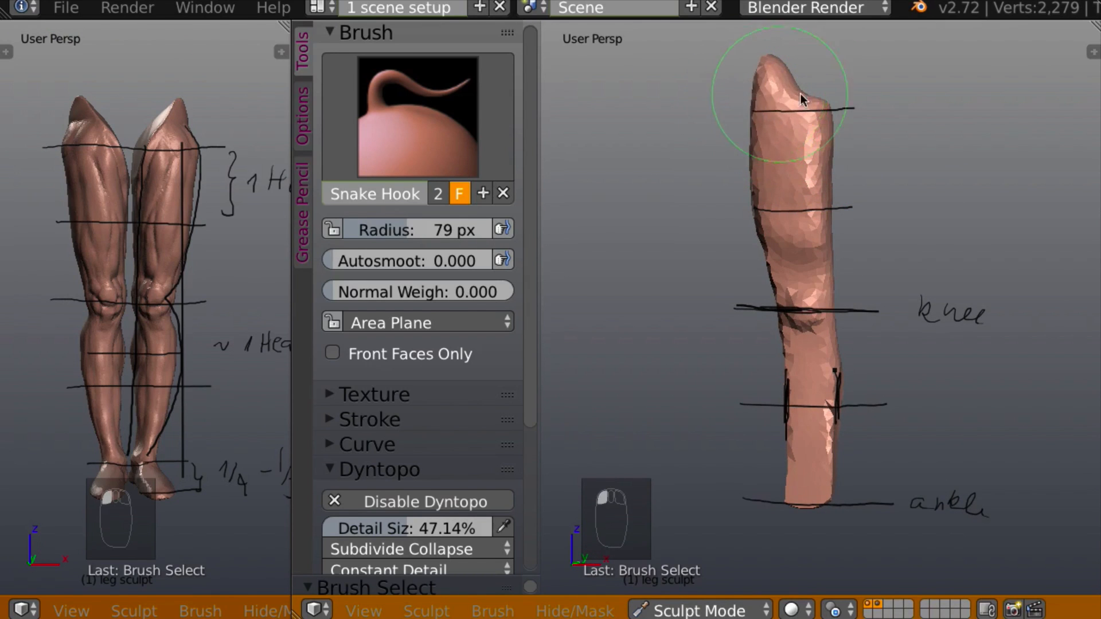
pyautogui.moveTo(765, 91)
pyautogui.mouseDown(button='middle')
pyautogui.moveTo(943, 119)
pyautogui.moveTo(855, 113)
pyautogui.mouseUp(button='middle')
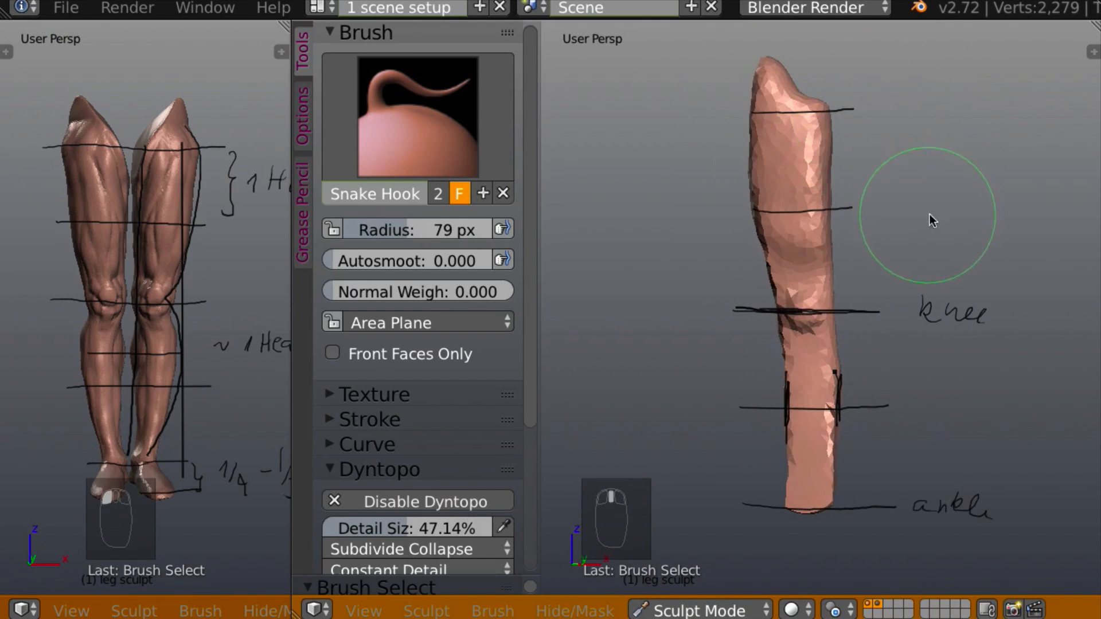
# Narrow the lower leg toward the ankle with the Snake Hook brush from the front and the back
pyautogui.moveTo(928, 215); pyautogui.dragTo(945, 207, button='middle')
pyautogui.moveTo(831, 494)
pyautogui.mouseDown()
pyautogui.moveTo(818, 487)
pyautogui.moveTo(774, 504)
pyautogui.mouseUp()
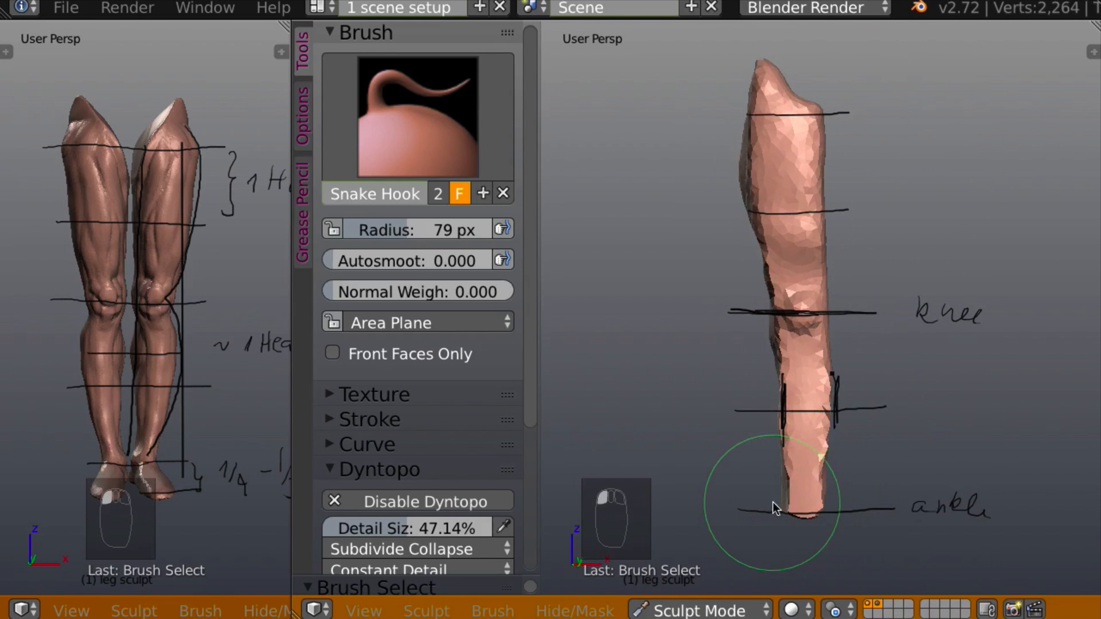
pyautogui.moveTo(774, 505)
pyautogui.mouseDown(button='middle')
pyautogui.moveTo(1030, 462)
pyautogui.moveTo(904, 448)
pyautogui.moveTo(816, 514)
pyautogui.mouseUp(button='middle')
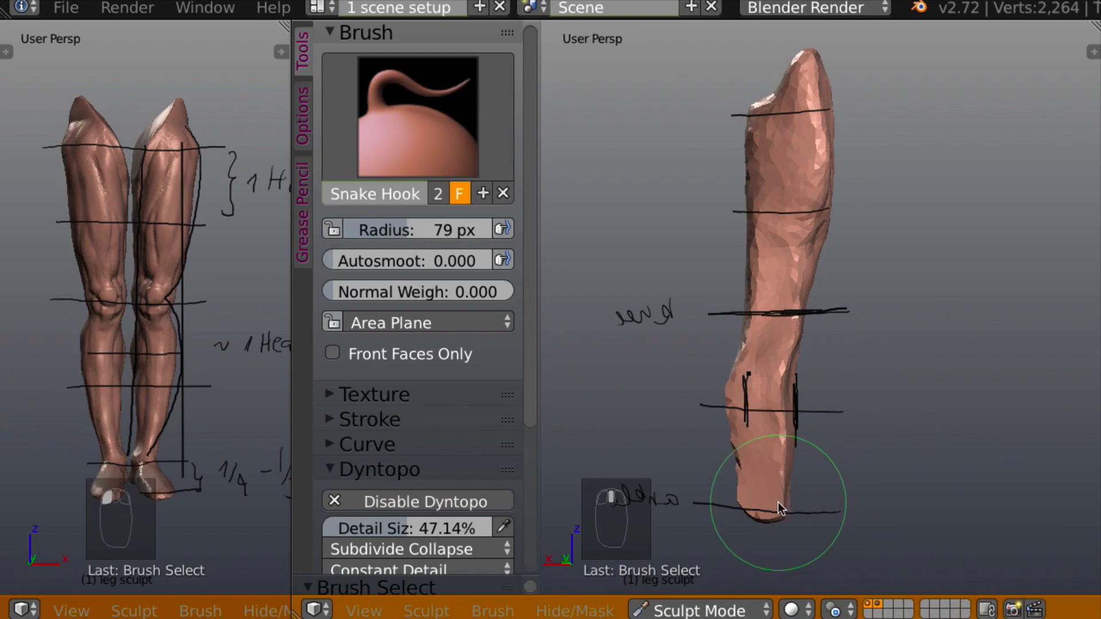
pyautogui.moveTo(778, 501)
pyautogui.mouseDown()
pyautogui.moveTo(790, 462)
pyautogui.moveTo(776, 437)
pyautogui.mouseUp()
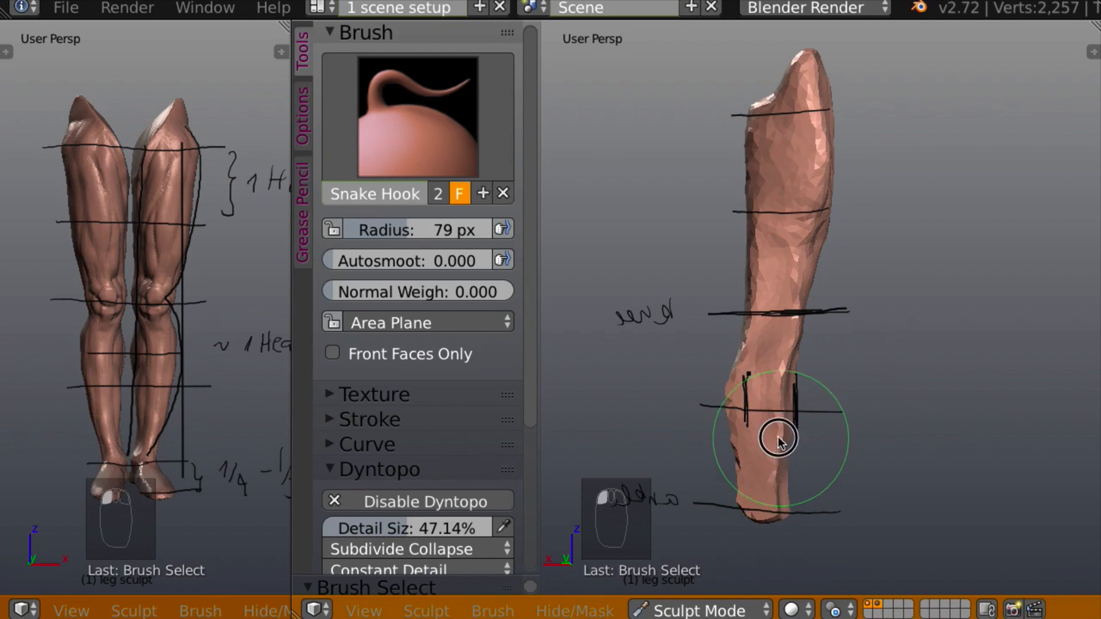
pyautogui.moveTo(776, 437)
pyautogui.mouseDown(button='middle')
pyautogui.moveTo(749, 462)
pyautogui.moveTo(906, 441)
pyautogui.moveTo(823, 340)
pyautogui.moveTo(770, 366)
pyautogui.moveTo(738, 365)
pyautogui.mouseUp(button='middle')
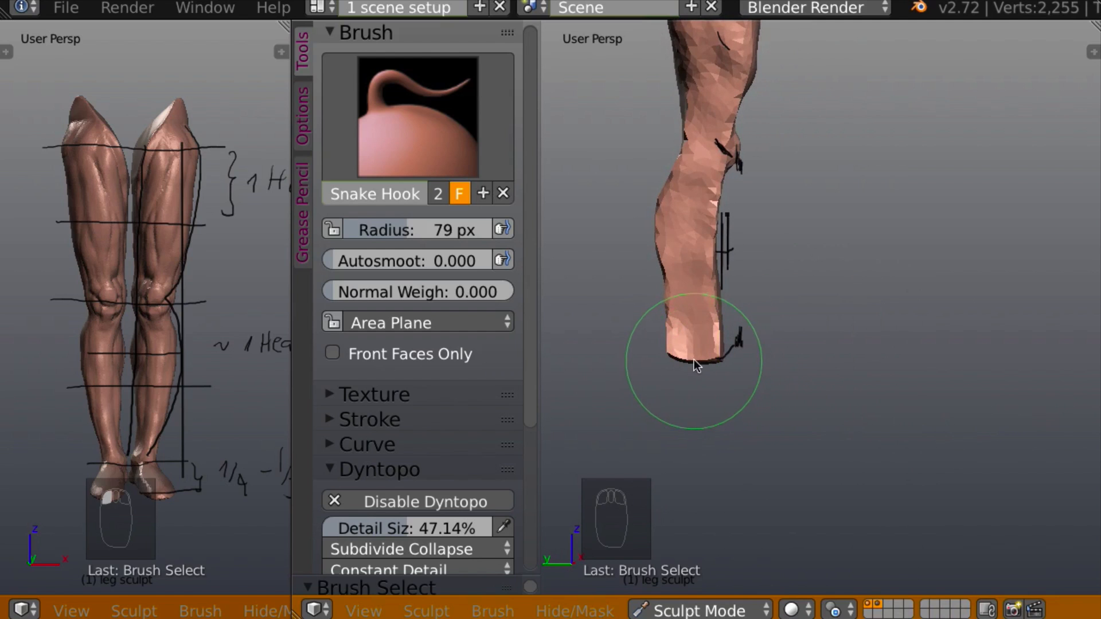
# Pull a foot forward out of the ankle end in side view and shape its heel and toe area with the Snake Hook brush
pyautogui.moveTo(694, 359)
pyautogui.mouseDown()
pyautogui.moveTo(693, 393)
pyautogui.moveTo(712, 390)
pyautogui.moveTo(717, 373)
pyautogui.moveTo(809, 381)
pyautogui.mouseUp()
pyautogui.moveTo(725, 340); pyautogui.dragTo(724, 347)
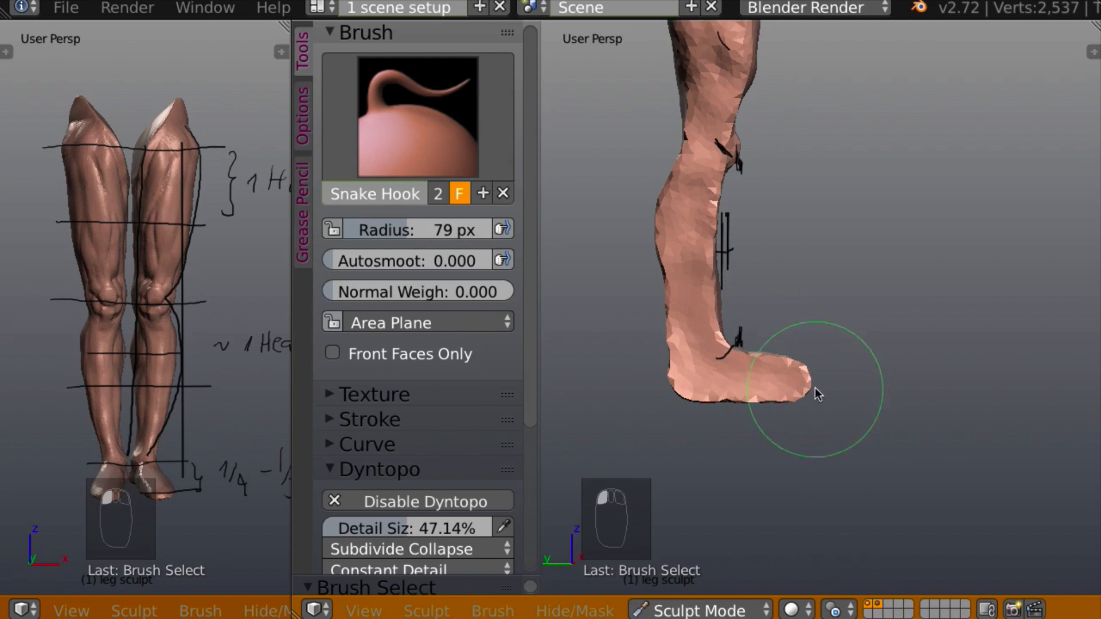
pyautogui.moveTo(825, 367)
pyautogui.mouseDown(button='middle')
pyautogui.moveTo(636, 381)
pyautogui.moveTo(761, 431)
pyautogui.moveTo(823, 427)
pyautogui.moveTo(821, 391)
pyautogui.mouseUp(button='middle')
pyautogui.moveTo(821, 387)
pyautogui.mouseDown()
pyautogui.moveTo(783, 383)
pyautogui.moveTo(830, 386)
pyautogui.moveTo(794, 401)
pyautogui.moveTo(789, 386)
pyautogui.moveTo(778, 393)
pyautogui.moveTo(794, 327)
pyautogui.moveTo(782, 343)
pyautogui.moveTo(798, 344)
pyautogui.moveTo(786, 324)
pyautogui.moveTo(821, 344)
pyautogui.moveTo(776, 390)
pyautogui.moveTo(814, 373)
pyautogui.mouseUp()
pyautogui.moveTo(813, 367)
pyautogui.mouseDown(button='middle')
pyautogui.moveTo(880, 301)
pyautogui.moveTo(858, 297)
pyautogui.moveTo(892, 298)
pyautogui.mouseUp(button='middle')
pyautogui.keyDown('shift'); pyautogui.moveTo(892, 298); pyautogui.dragTo(842, 378, button='middle'); pyautogui.keyUp('shift')
pyautogui.moveTo(841, 378); pyautogui.dragTo(807, 339, button='middle')
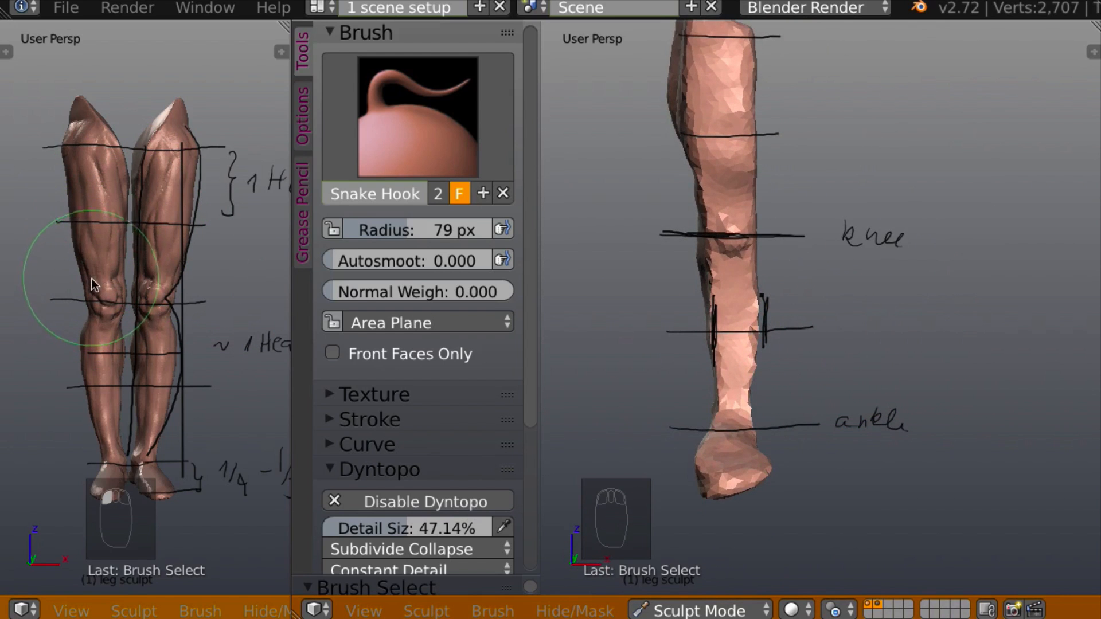
# Widen the front of the foot with the Snake Hook brush and smooth its upper surface
pyautogui.moveTo(845, 394); pyautogui.dragTo(843, 438, button='middle')
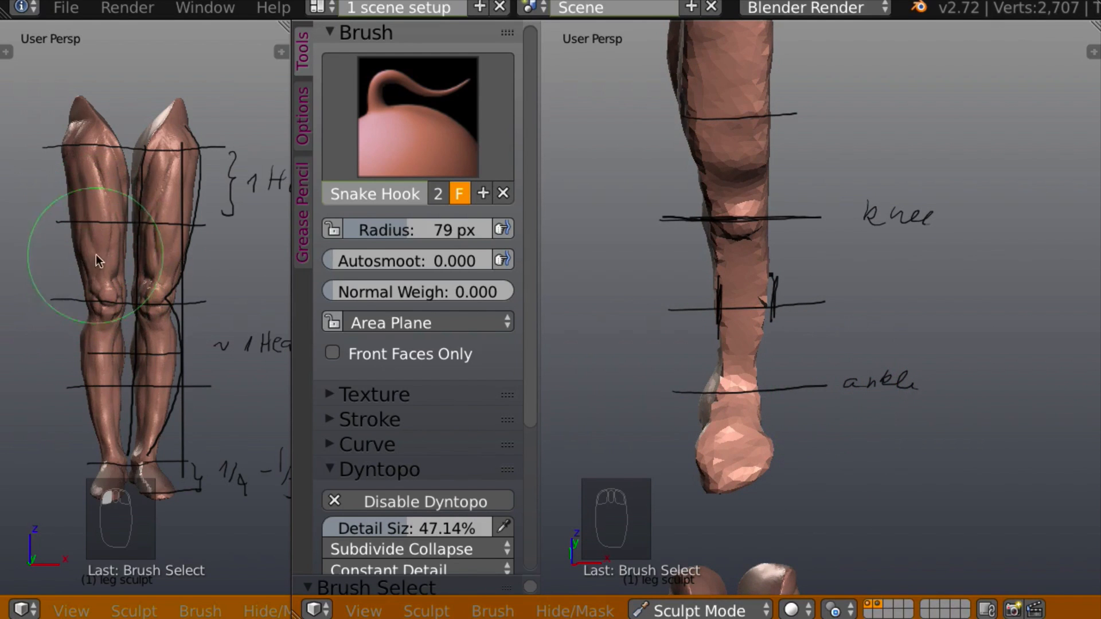
pyautogui.moveTo(713, 467)
pyautogui.mouseDown(button='middle')
pyautogui.moveTo(856, 485)
pyautogui.moveTo(841, 432)
pyautogui.moveTo(845, 443)
pyautogui.moveTo(884, 370)
pyautogui.moveTo(793, 343)
pyautogui.mouseUp(button='middle')
pyautogui.moveTo(793, 343)
pyautogui.mouseDown()
pyautogui.moveTo(777, 327)
pyautogui.moveTo(786, 346)
pyautogui.moveTo(790, 325)
pyautogui.moveTo(763, 356)
pyautogui.moveTo(797, 349)
pyautogui.moveTo(734, 347)
pyautogui.mouseUp()
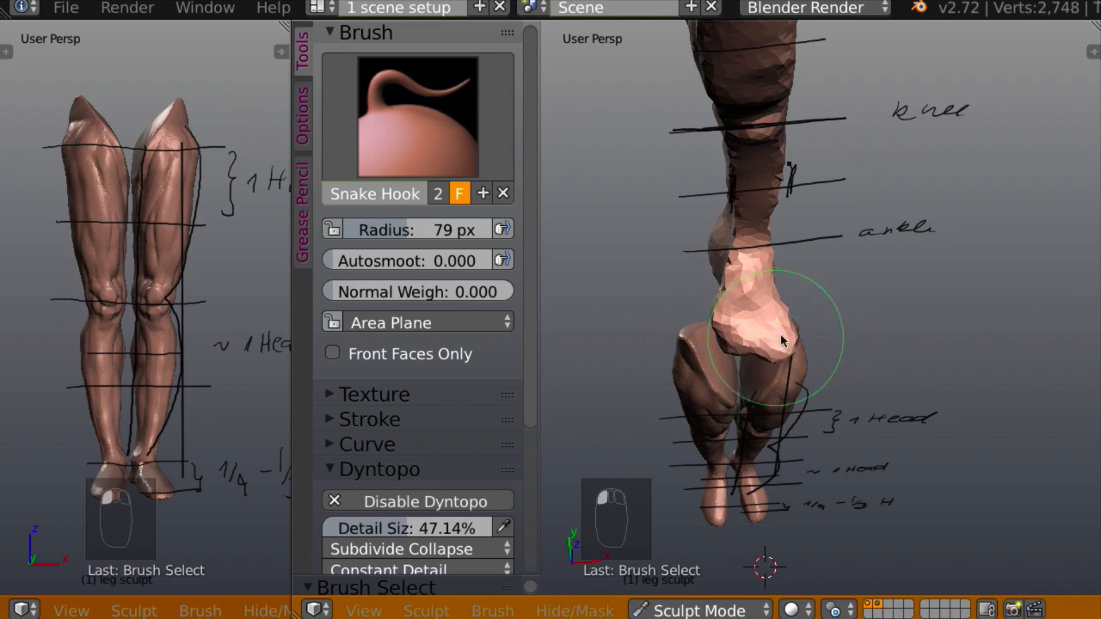
pyautogui.moveTo(781, 307)
pyautogui.keyDown('shift'); pyautogui.mouseDown()
pyautogui.moveTo(784, 320)
pyautogui.moveTo(752, 349)
pyautogui.moveTo(734, 328)
pyautogui.moveTo(748, 288)
pyautogui.moveTo(741, 278)
pyautogui.mouseUp(); pyautogui.keyUp('shift')
pyautogui.moveTo(782, 303)
pyautogui.mouseDown(button='middle')
pyautogui.moveTo(766, 361)
pyautogui.moveTo(848, 258)
pyautogui.moveTo(924, 292)
pyautogui.moveTo(879, 347)
pyautogui.moveTo(1013, 305)
pyautogui.moveTo(832, 360)
pyautogui.moveTo(668, 390)
pyautogui.moveTo(967, 254)
pyautogui.moveTo(906, 261)
pyautogui.moveTo(850, 317)
pyautogui.mouseUp(button='middle')
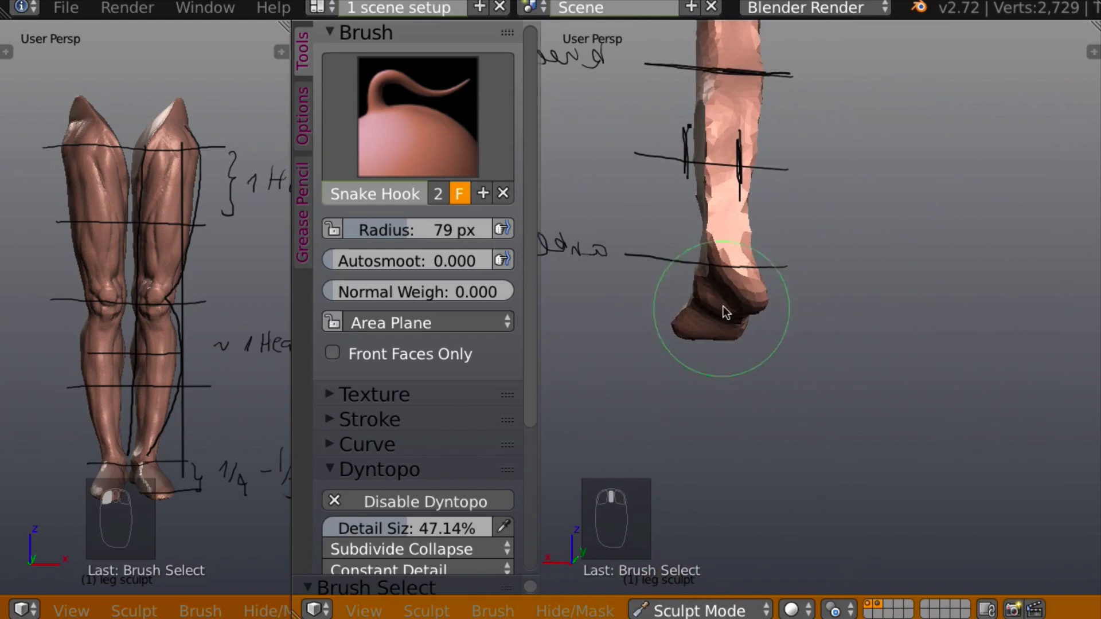
# Shape the heel and the side of the foot with the Snake Hook brush, then touch up the foot with the Clay brush
pyautogui.moveTo(743, 294); pyautogui.dragTo(714, 305)
pyautogui.moveTo(714, 306)
pyautogui.mouseDown(button='middle')
pyautogui.moveTo(926, 312)
pyautogui.moveTo(768, 414)
pyautogui.moveTo(734, 315)
pyautogui.mouseUp(button='middle')
pyautogui.moveTo(734, 315)
pyautogui.mouseDown()
pyautogui.moveTo(658, 290)
pyautogui.moveTo(634, 297)
pyautogui.moveTo(688, 308)
pyautogui.moveTo(694, 293)
pyautogui.mouseUp()
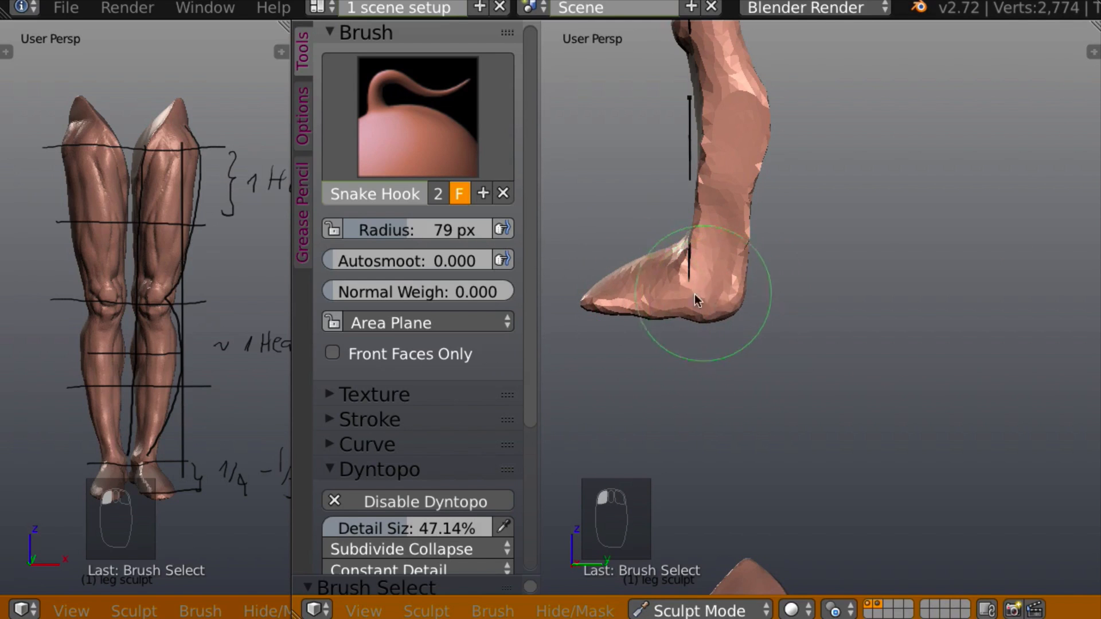
pyautogui.moveTo(693, 294)
pyautogui.mouseDown(button='middle')
pyautogui.moveTo(865, 360)
pyautogui.moveTo(772, 404)
pyautogui.moveTo(694, 360)
pyautogui.moveTo(708, 343)
pyautogui.mouseUp(button='middle')
pyautogui.press('c')
pyautogui.moveTo(666, 311)
pyautogui.mouseDown()
pyautogui.moveTo(668, 291)
pyautogui.moveTo(627, 319)
pyautogui.moveTo(665, 277)
pyautogui.mouseUp()
pyautogui.moveTo(665, 278)
pyautogui.mouseDown(button='middle')
pyautogui.moveTo(717, 318)
pyautogui.moveTo(676, 367)
pyautogui.moveTo(723, 323)
pyautogui.mouseUp(button='middle')
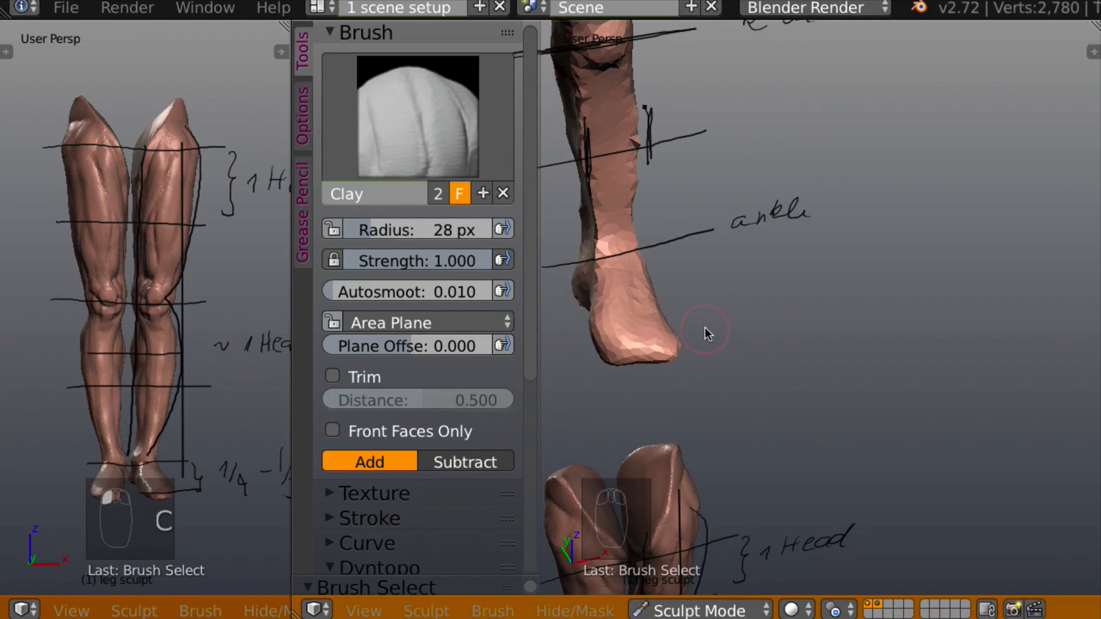
# Flatten the front of the foot with the Scrape/Peaks brush at a 39 px radius
pyautogui.press('l')
pyautogui.moveTo(706, 331)
pyautogui.mouseDown(button='middle')
pyautogui.moveTo(796, 373)
pyautogui.moveTo(679, 332)
pyautogui.moveTo(695, 411)
pyautogui.moveTo(682, 381)
pyautogui.mouseUp(button='middle')
pyautogui.press('f')
pyautogui.click(679, 337)
pyautogui.moveTo(652, 338)
pyautogui.mouseDown()
pyautogui.moveTo(621, 318)
pyautogui.moveTo(663, 359)
pyautogui.moveTo(630, 341)
pyautogui.mouseUp()
pyautogui.moveTo(630, 341)
pyautogui.mouseDown(button='middle')
pyautogui.moveTo(511, 301)
pyautogui.moveTo(685, 366)
pyautogui.moveTo(671, 359)
pyautogui.mouseUp(button='middle')
pyautogui.moveTo(637, 333)
pyautogui.mouseDown()
pyautogui.moveTo(629, 315)
pyautogui.moveTo(617, 334)
pyautogui.mouseUp()
# Scrape the sides of the foot and heel flat
pyautogui.moveTo(617, 334)
pyautogui.mouseDown(button='middle')
pyautogui.moveTo(648, 329)
pyautogui.moveTo(659, 351)
pyautogui.mouseUp(button='middle')
pyautogui.moveTo(662, 363); pyautogui.dragTo(565, 368)
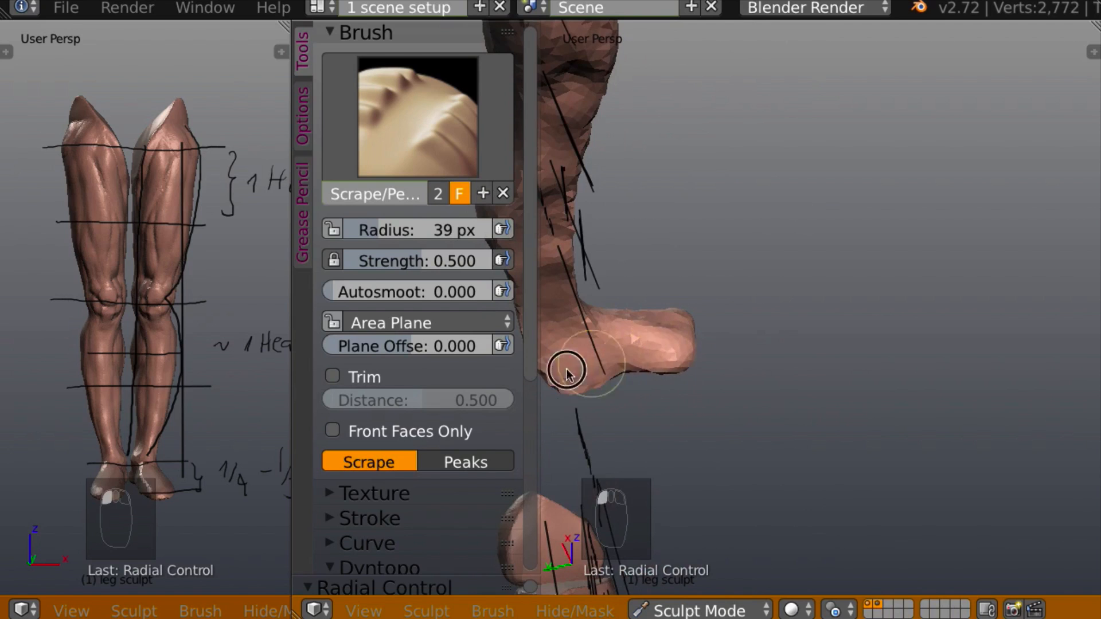
pyautogui.moveTo(565, 368)
pyautogui.mouseDown(button='middle')
pyautogui.moveTo(435, 362)
pyautogui.moveTo(576, 381)
pyautogui.moveTo(603, 426)
pyautogui.mouseUp(button='middle')
pyautogui.moveTo(603, 425)
pyautogui.mouseDown()
pyautogui.moveTo(639, 365)
pyautogui.moveTo(632, 398)
pyautogui.mouseUp()
pyautogui.moveTo(633, 398); pyautogui.dragTo(503, 301, button='middle')
pyautogui.moveTo(670, 309); pyautogui.dragTo(615, 313, button='middle')
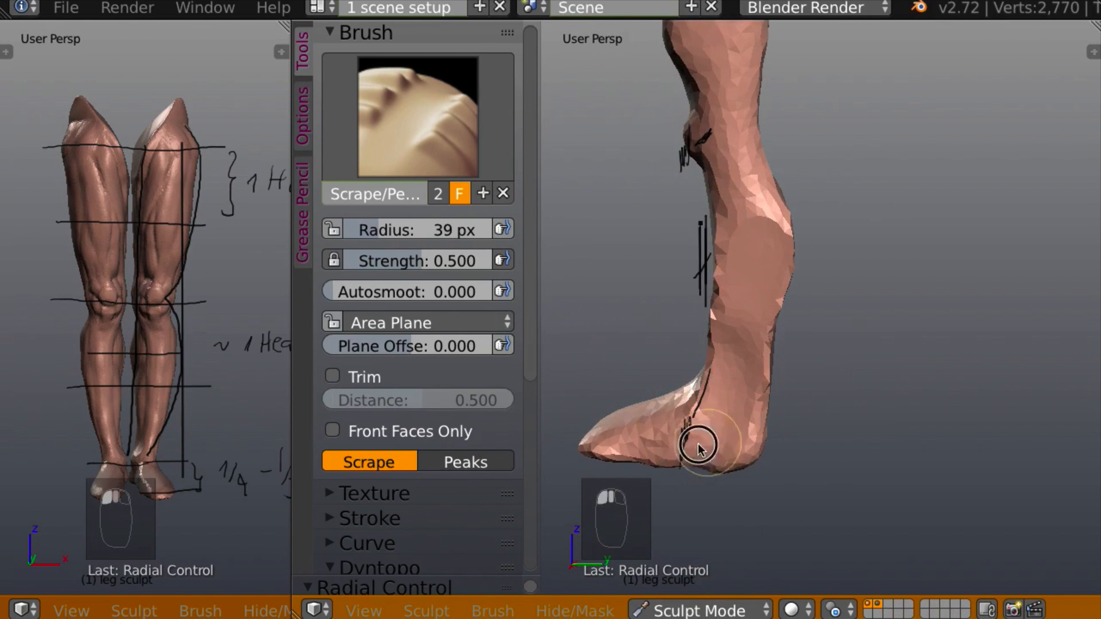
# Examine the whole leg from the front and the side and compare its proportions with the reference legs
pyautogui.moveTo(740, 464); pyautogui.dragTo(876, 383, button='middle')
pyautogui.scroll(-5, 873, 383)
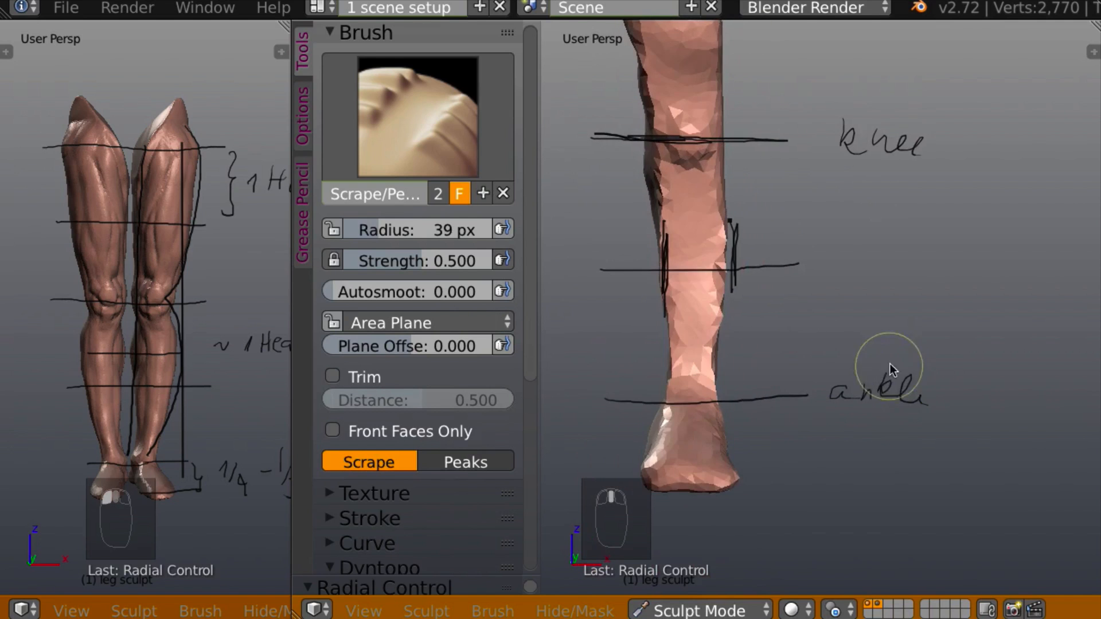
pyautogui.moveTo(851, 315)
pyautogui.mouseDown(button='middle')
pyautogui.moveTo(858, 334)
pyautogui.moveTo(786, 345)
pyautogui.moveTo(610, 328)
pyautogui.moveTo(615, 339)
pyautogui.moveTo(896, 337)
pyautogui.moveTo(721, 245)
pyautogui.mouseUp(button='middle')
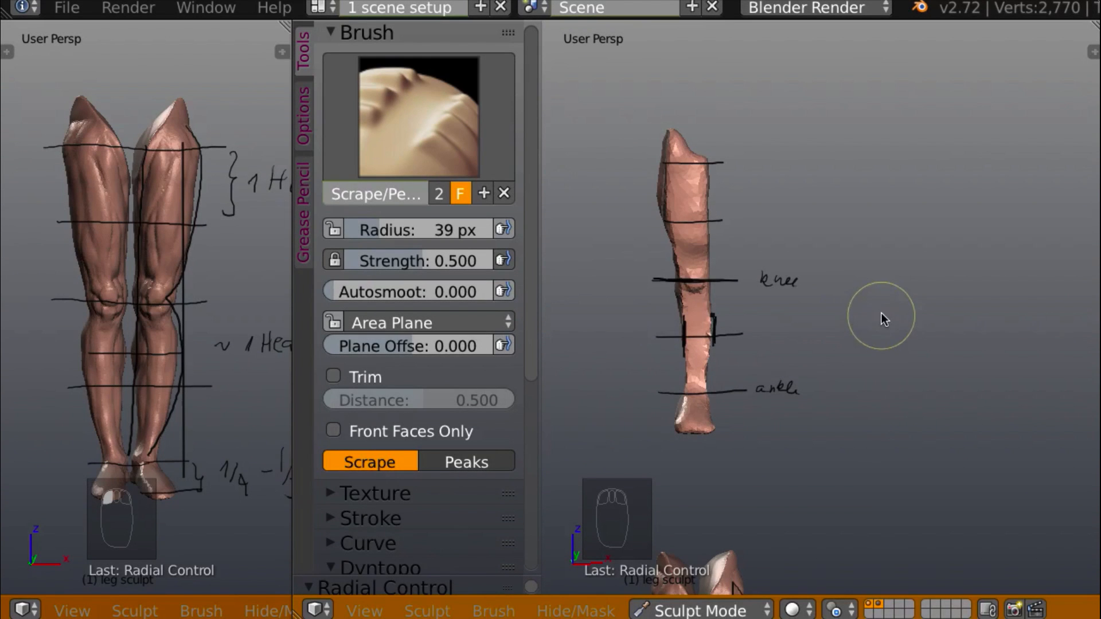
pyautogui.moveTo(876, 312); pyautogui.dragTo(677, 309, button='middle')
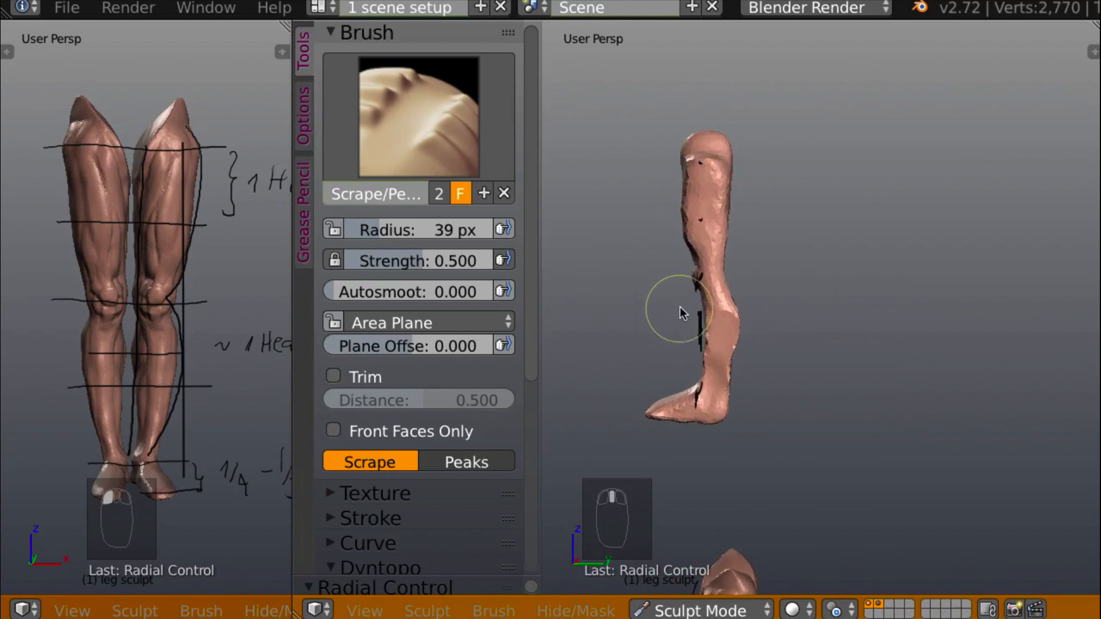
pyautogui.moveTo(800, 282); pyautogui.dragTo(916, 264, button='middle')
pyautogui.moveTo(839, 307); pyautogui.dragTo(879, 253, button='middle')
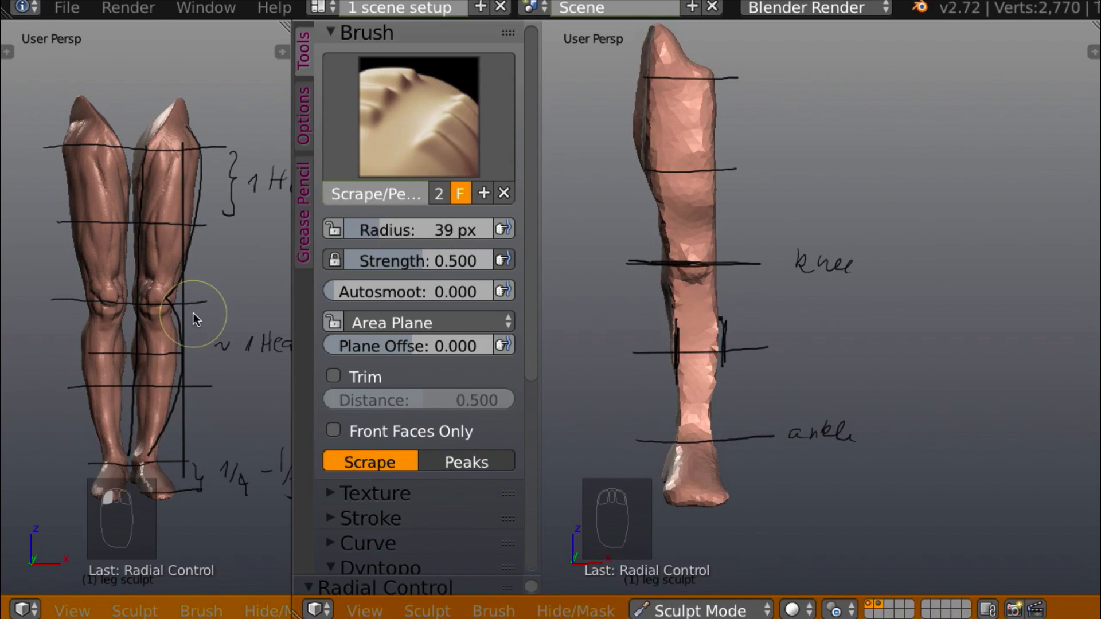
# Maximize the reference legs' view and turn on Textured Solid shading to display their colored muscle groups
pyautogui.hotkey('ctrl', 'Up')
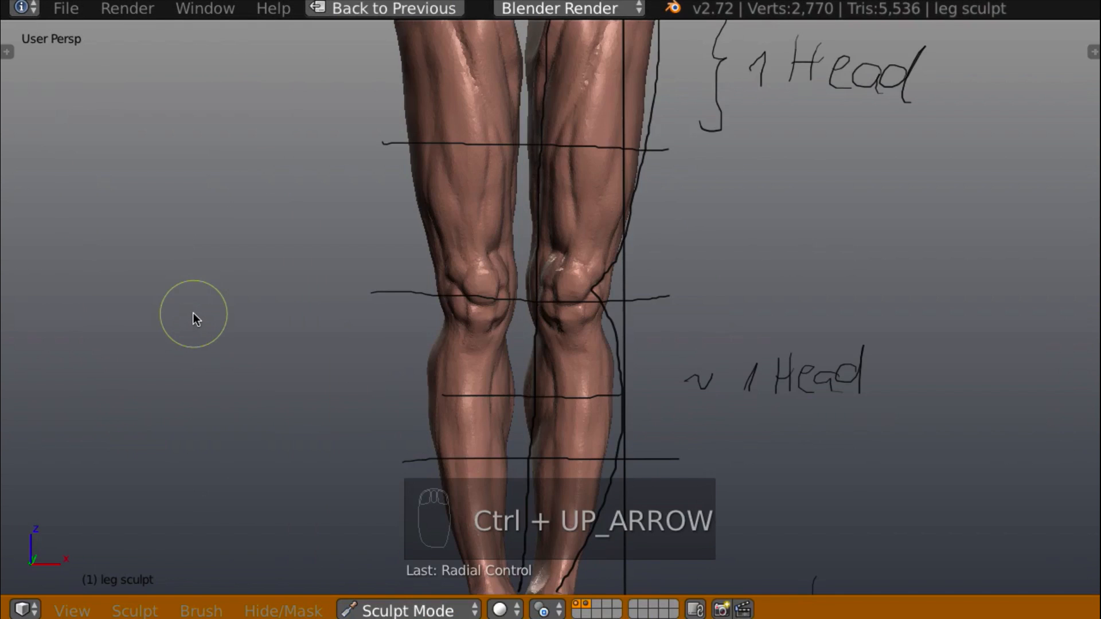
pyautogui.scroll(-4, 835, 281)
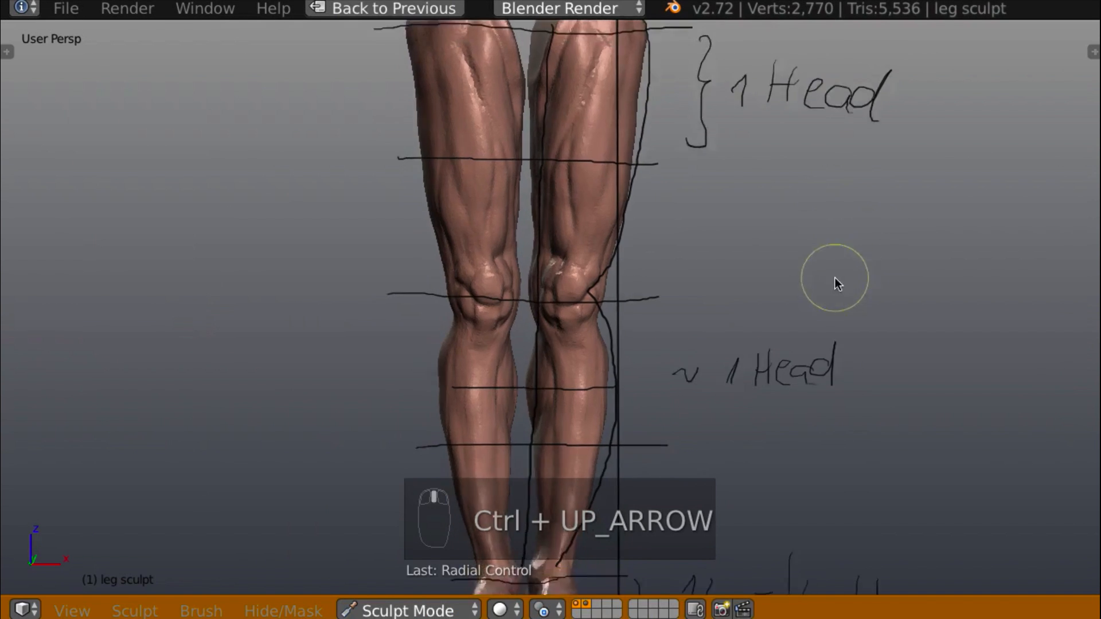
pyautogui.press('n')
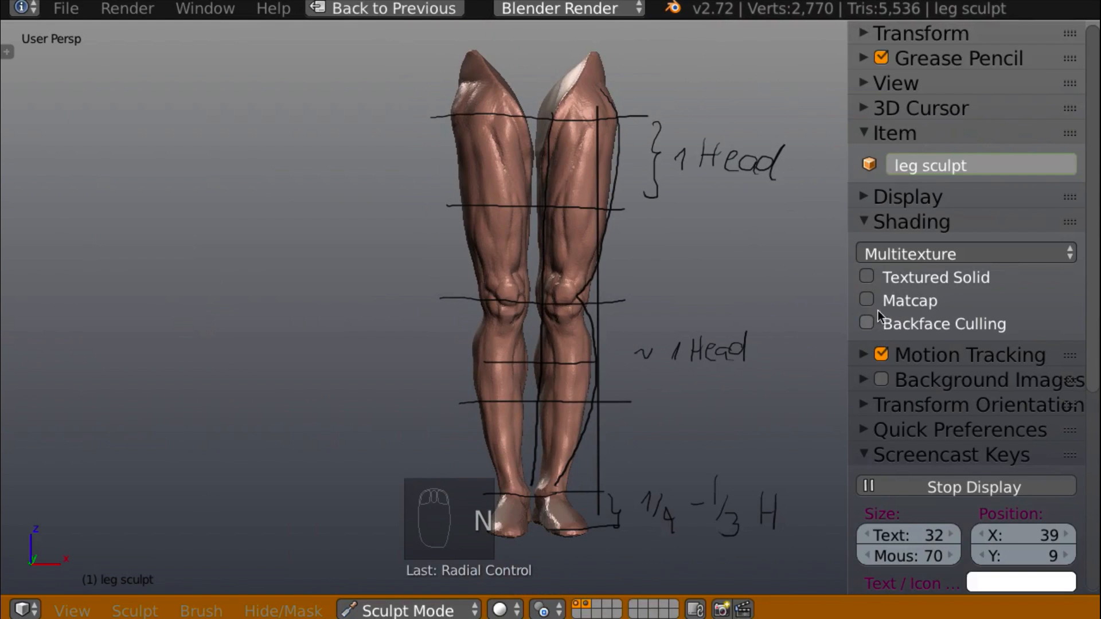
pyautogui.click(867, 275)
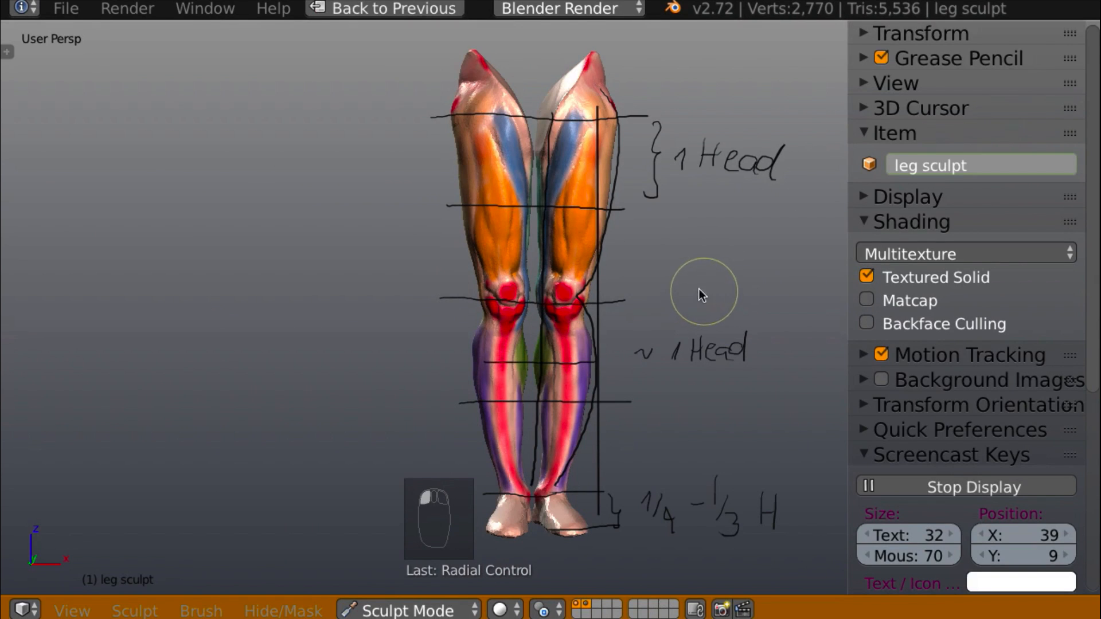
pyautogui.press('b')
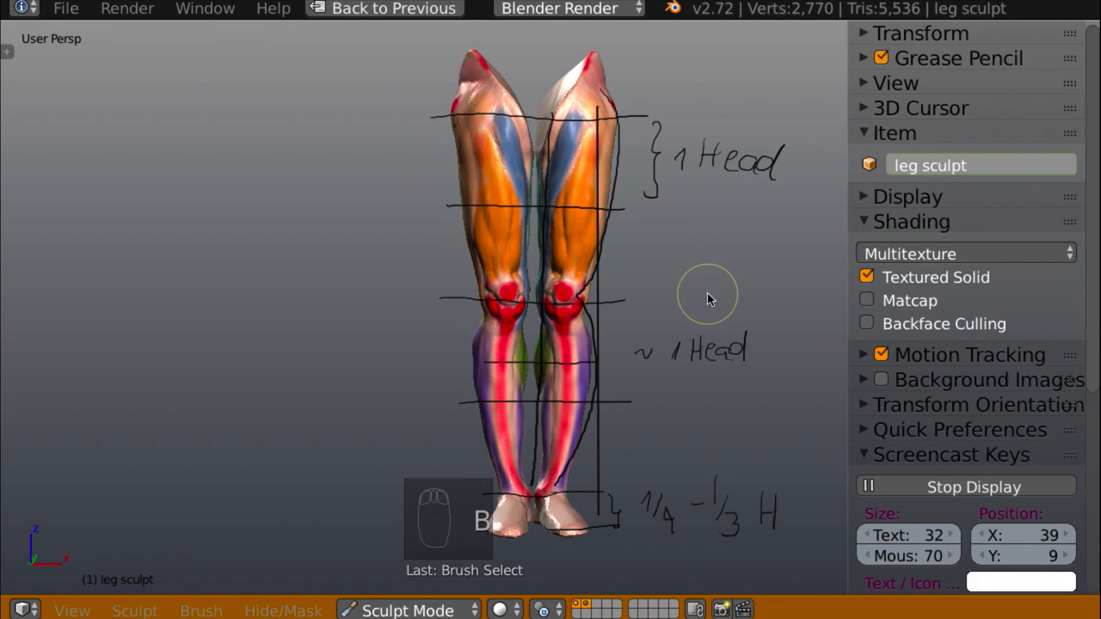
pyautogui.press('n')
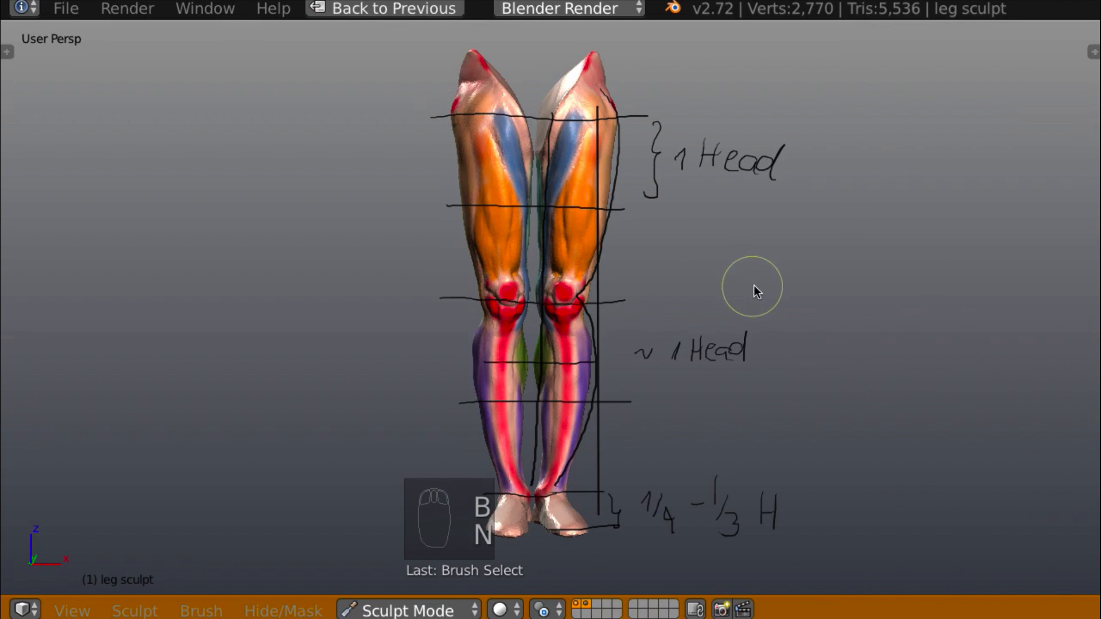
pyautogui.moveTo(753, 287); pyautogui.dragTo(785, 275, button='middle')
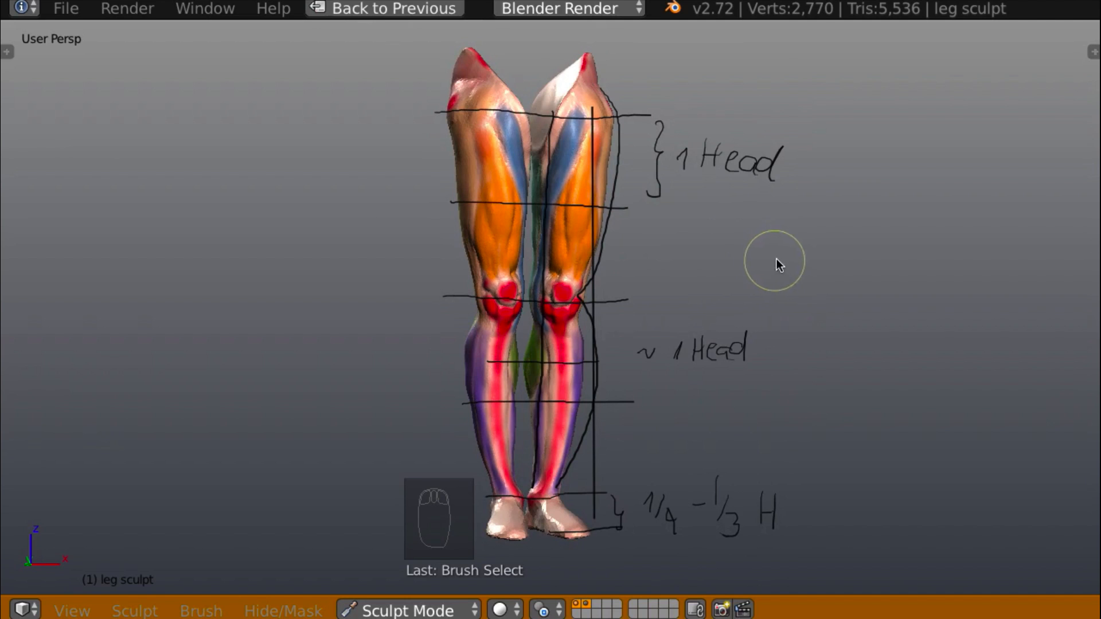
pyautogui.press('n')
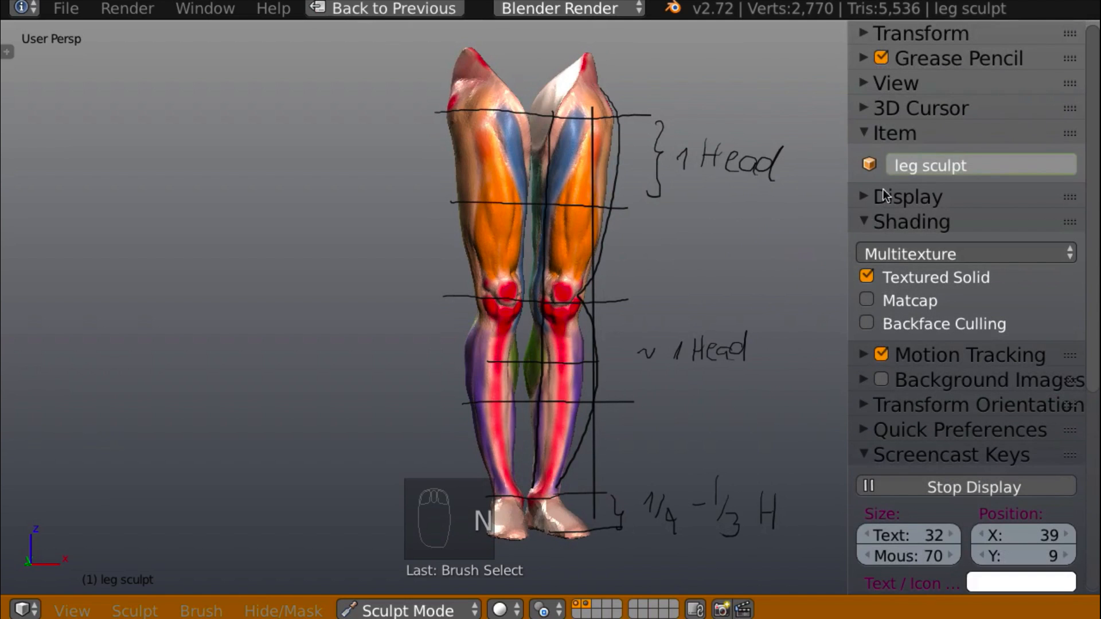
# Hide the Grease Pencil guides over the reference legs and close the properties sidebar to show the colored muscles unobstructed
pyautogui.click(881, 56)
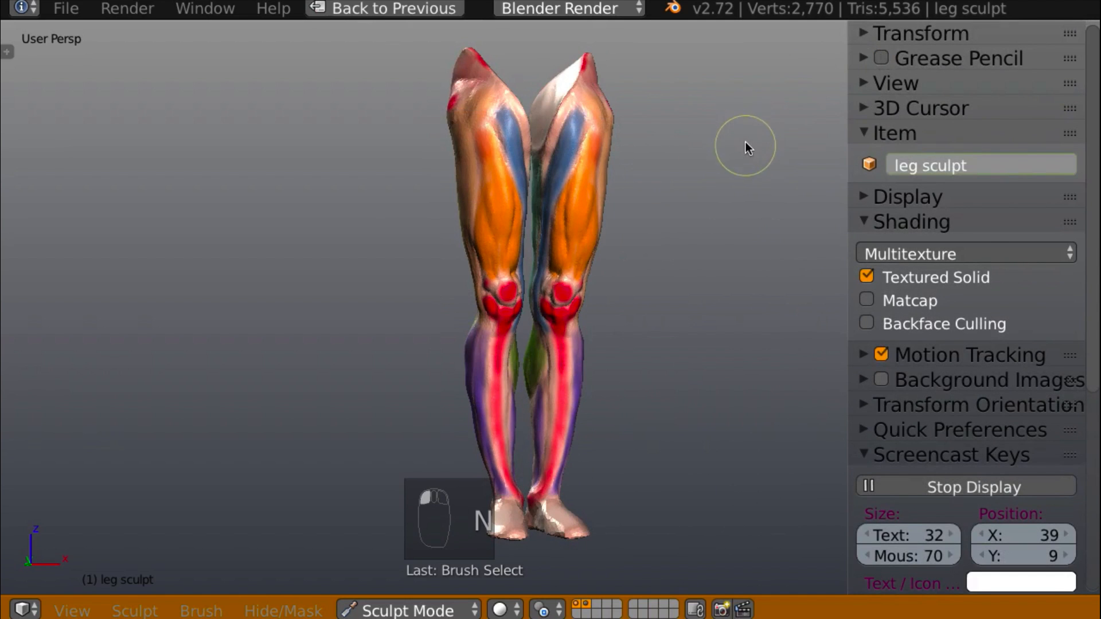
pyautogui.press('n')
pyautogui.moveTo(741, 147); pyautogui.dragTo(731, 178, button='middle')
pyautogui.moveTo(755, 251); pyautogui.dragTo(751, 283, button='middle')
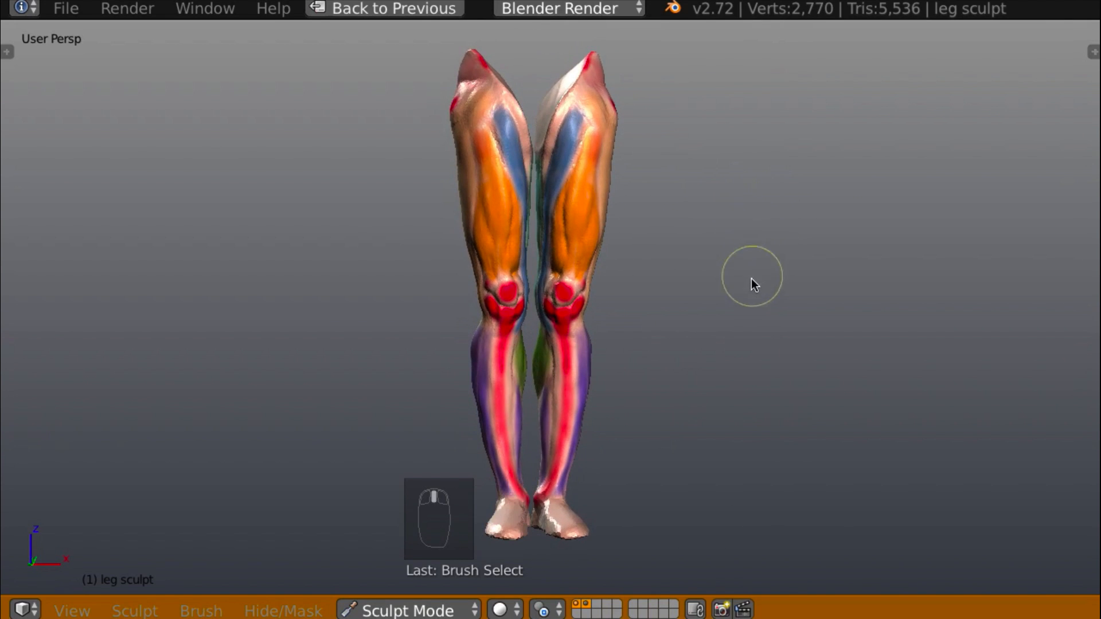
pyautogui.scroll(3, 762, 322)
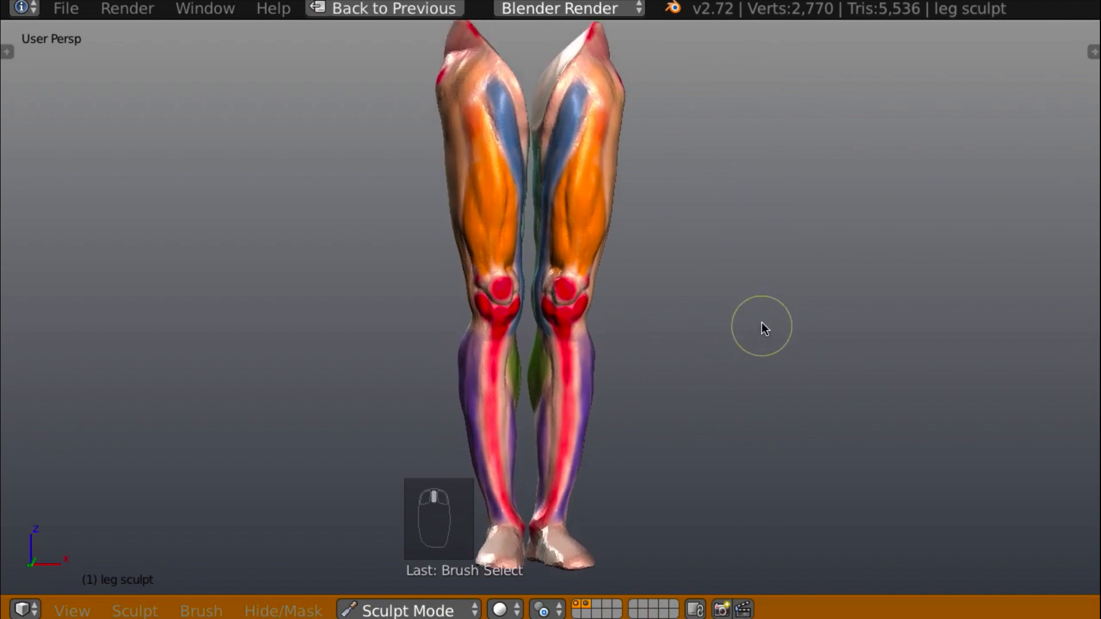
pyautogui.scroll(-3, 762, 297)
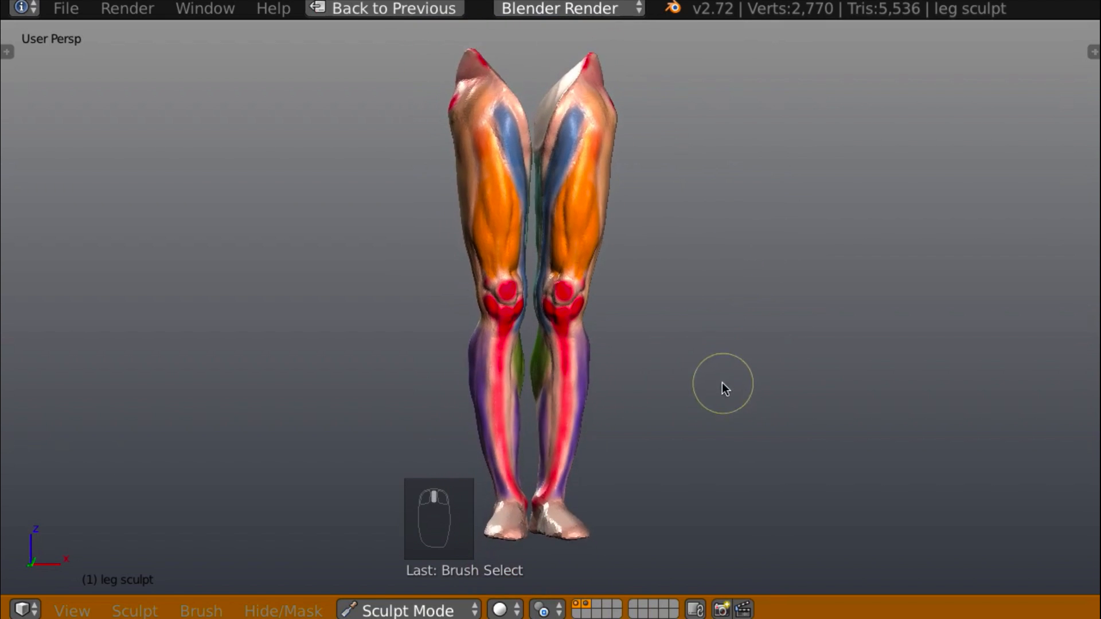
pyautogui.moveTo(745, 290)
pyautogui.mouseDown(button='middle')
pyautogui.moveTo(680, 290)
pyautogui.moveTo(730, 286)
pyautogui.moveTo(730, 298)
pyautogui.moveTo(703, 309)
pyautogui.moveTo(773, 304)
pyautogui.moveTo(722, 302)
pyautogui.moveTo(735, 292)
pyautogui.mouseUp(button='middle')
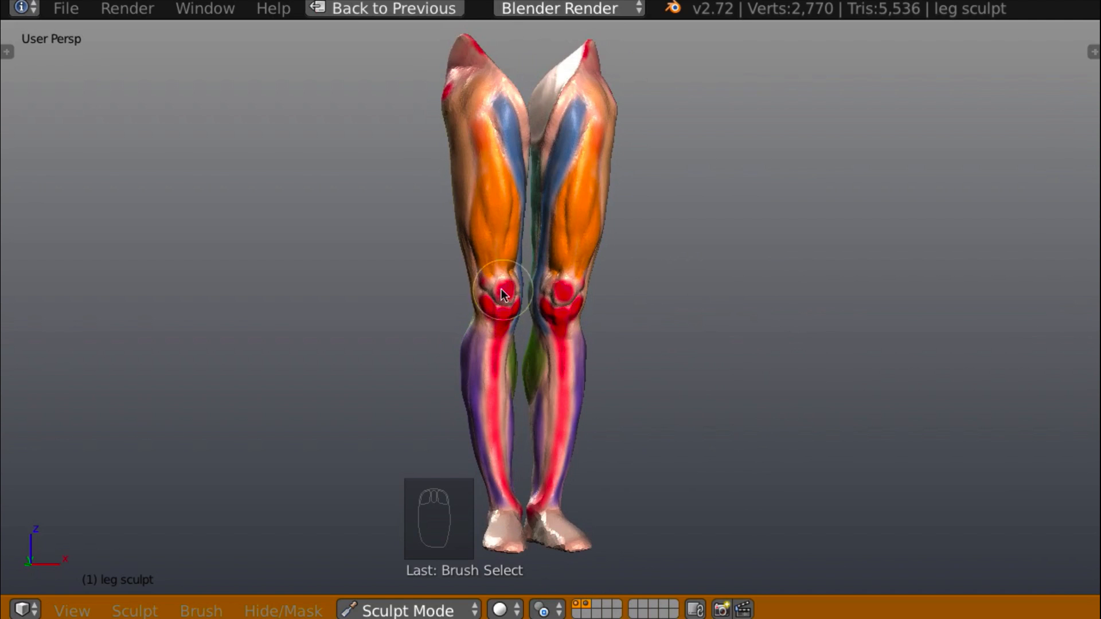
# Examine the red bony landmarks at the knees and along the shins of the reference legs from the front and at an angle
pyautogui.moveTo(607, 268); pyautogui.dragTo(685, 301, button='middle')
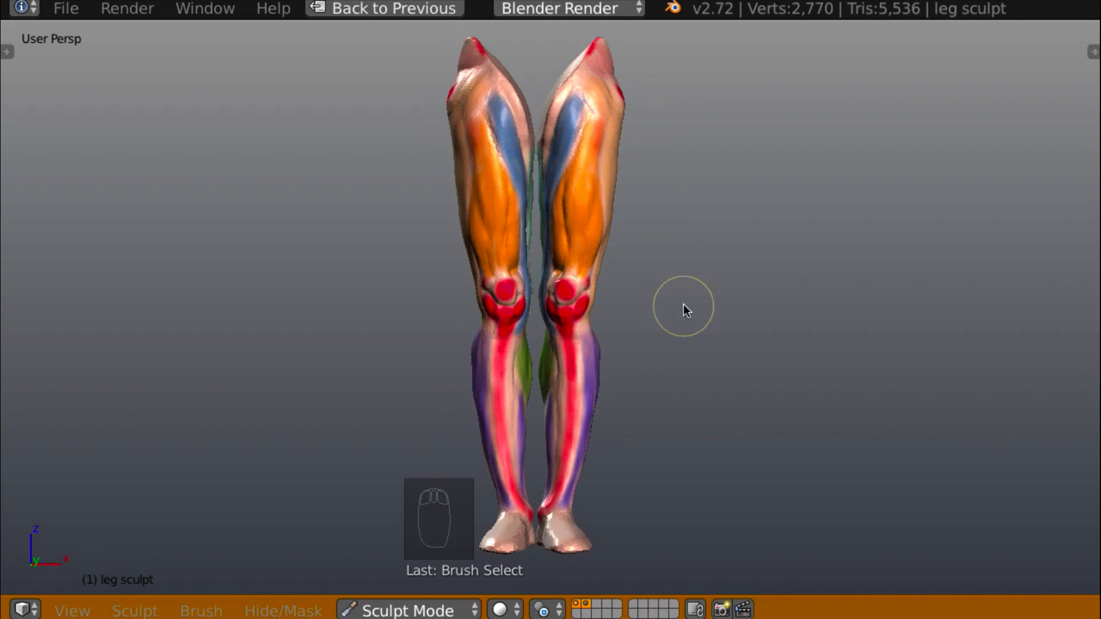
pyautogui.scroll(3, 705, 262)
pyautogui.scroll(2, 705, 262)
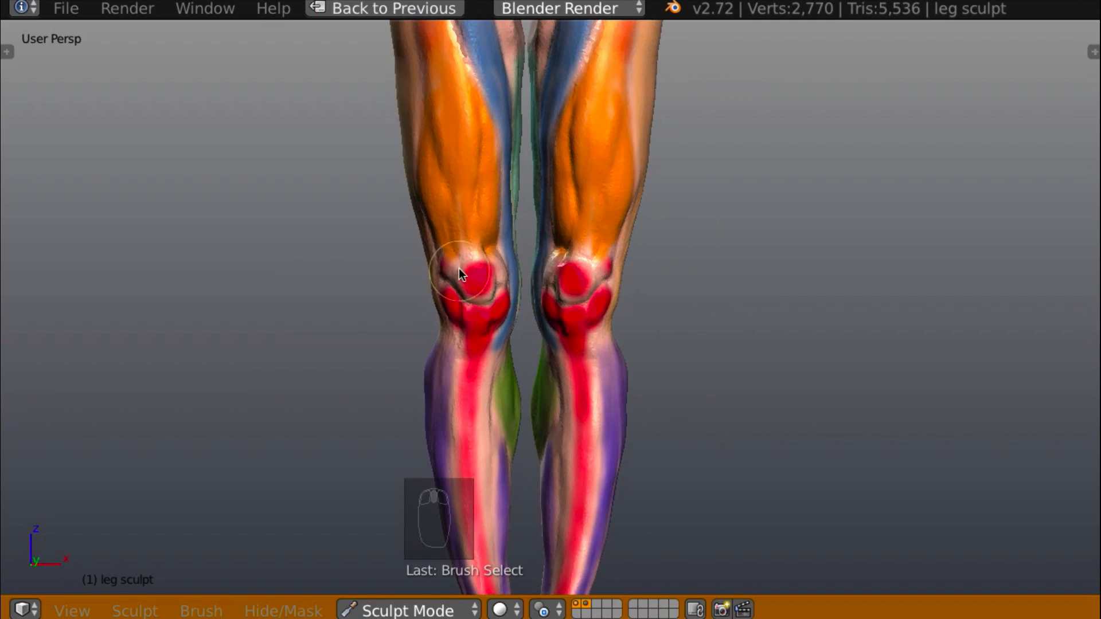
pyautogui.moveTo(576, 271); pyautogui.dragTo(464, 246, button='middle')
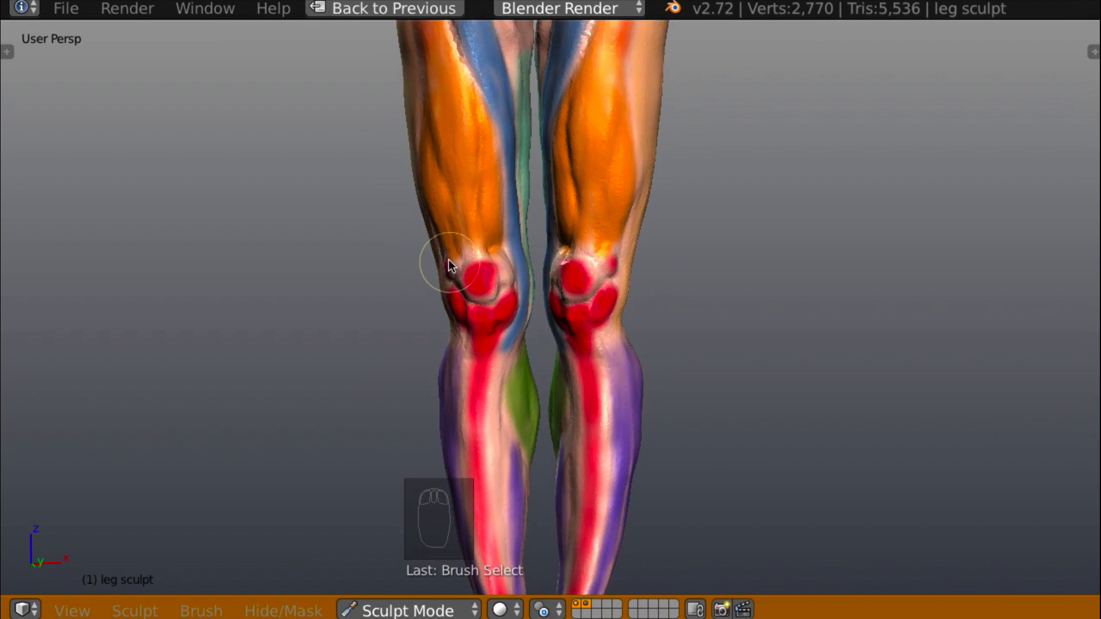
pyautogui.moveTo(489, 270)
pyautogui.mouseDown(button='middle')
pyautogui.moveTo(668, 291)
pyautogui.moveTo(477, 270)
pyautogui.mouseUp(button='middle')
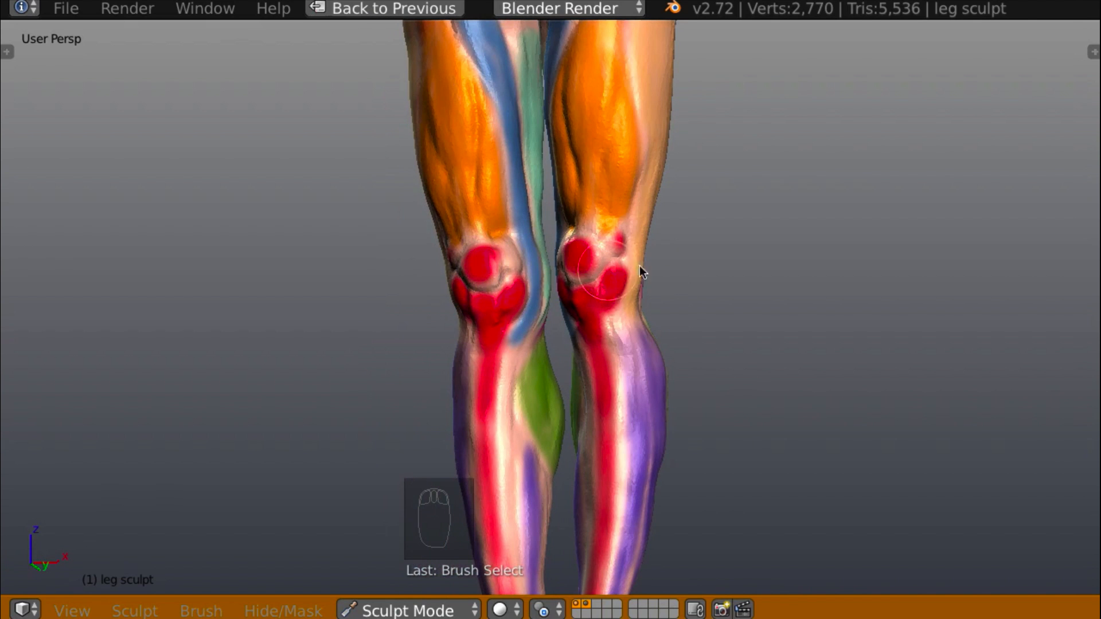
pyautogui.moveTo(639, 266); pyautogui.dragTo(511, 270, button='middle')
pyautogui.moveTo(694, 280); pyautogui.dragTo(600, 284, button='middle')
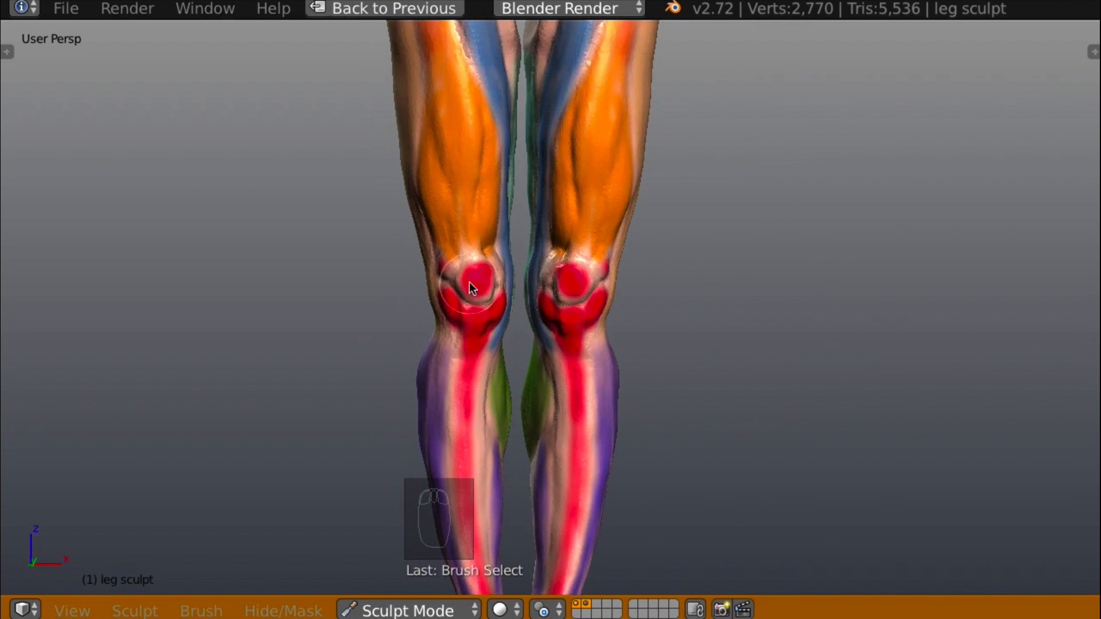
pyautogui.moveTo(531, 282); pyautogui.dragTo(479, 317, button='middle')
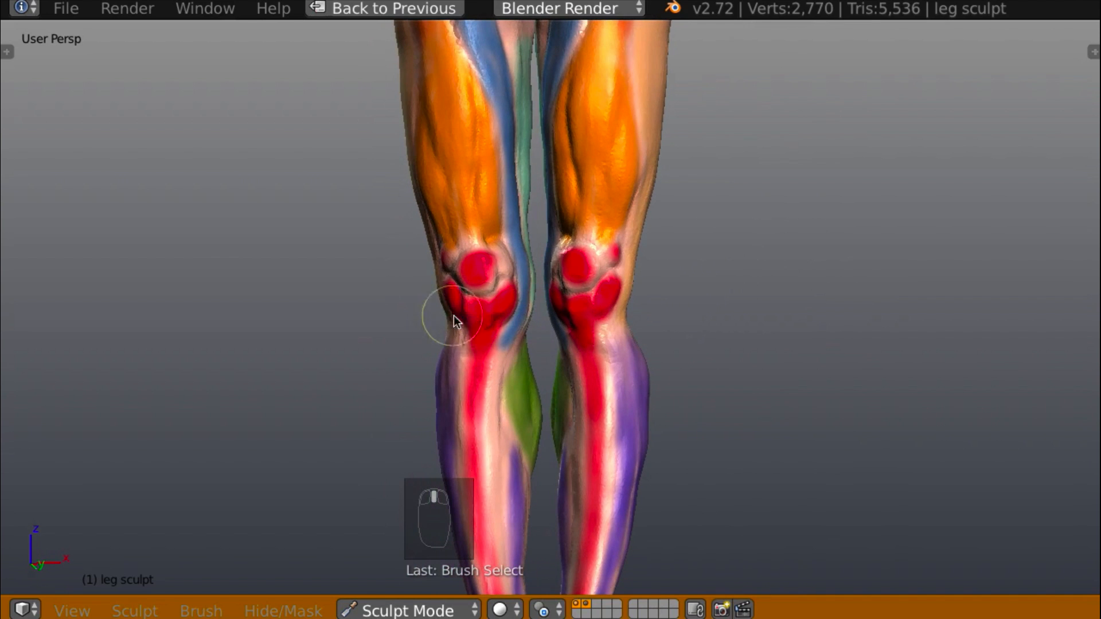
pyautogui.moveTo(735, 299); pyautogui.dragTo(662, 343, button='middle')
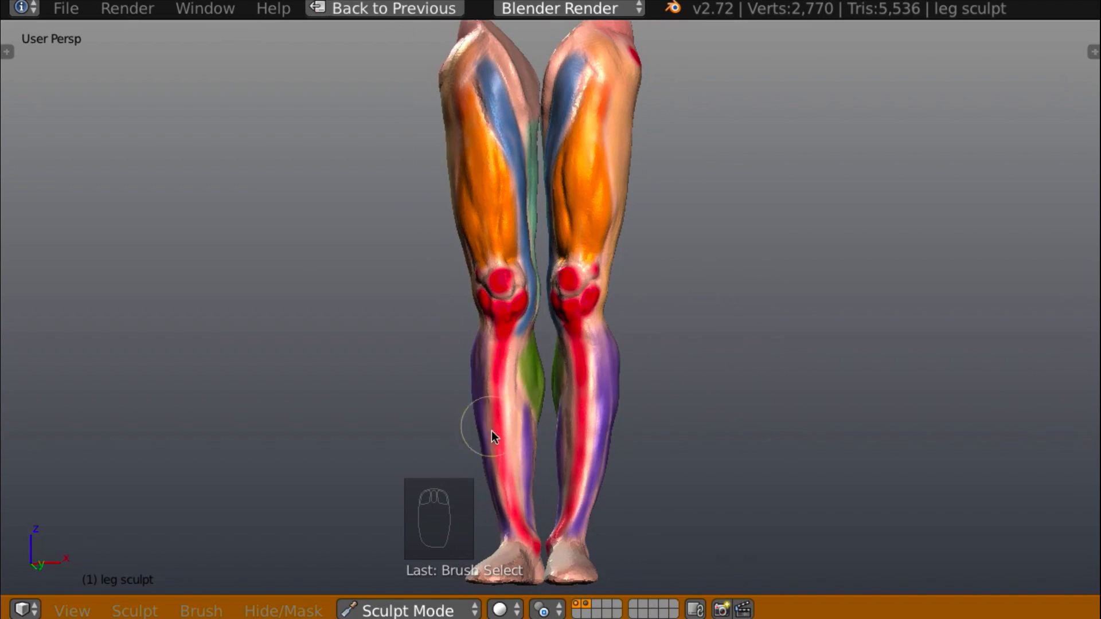
pyautogui.moveTo(735, 394); pyautogui.dragTo(528, 343, button='middle')
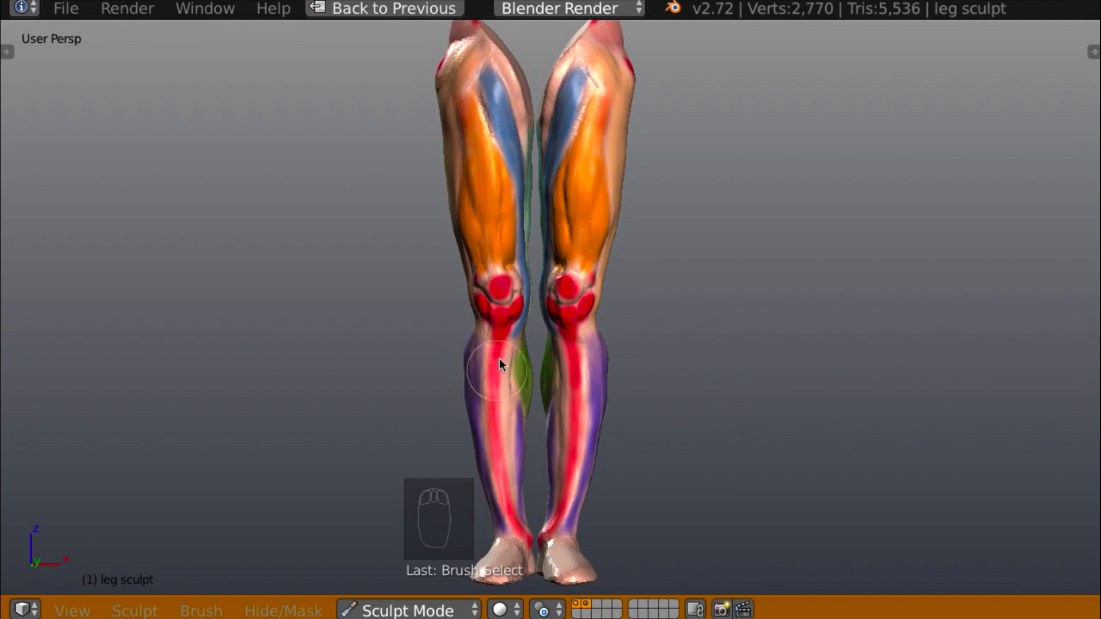
pyautogui.scroll(1, 709, 339)
pyautogui.scroll(2, 711, 337)
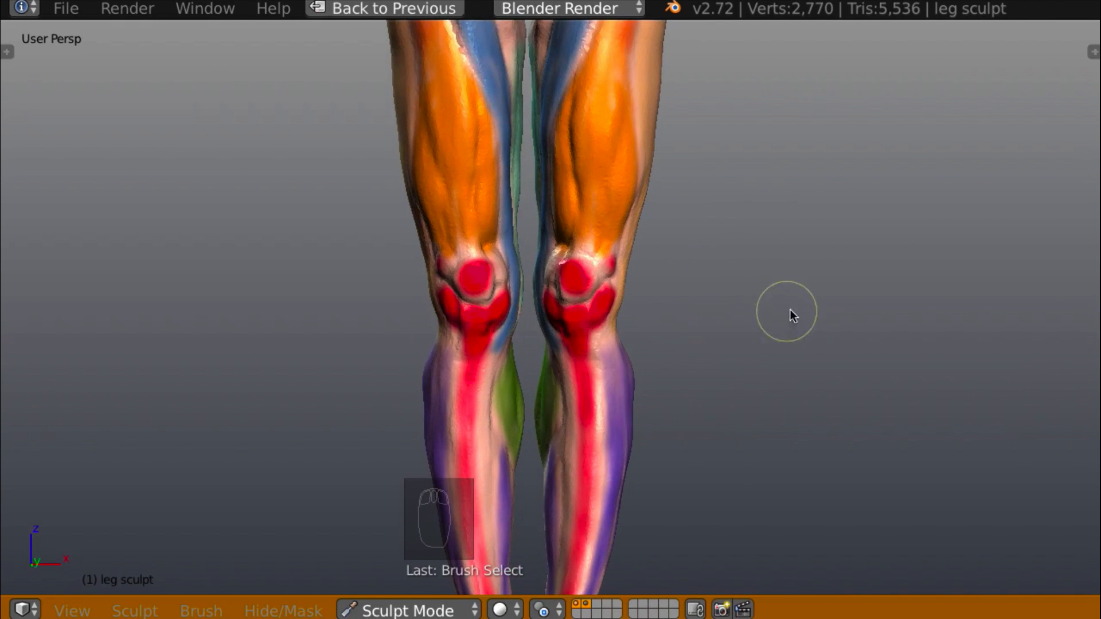
pyautogui.moveTo(790, 310); pyautogui.dragTo(680, 293, button='middle')
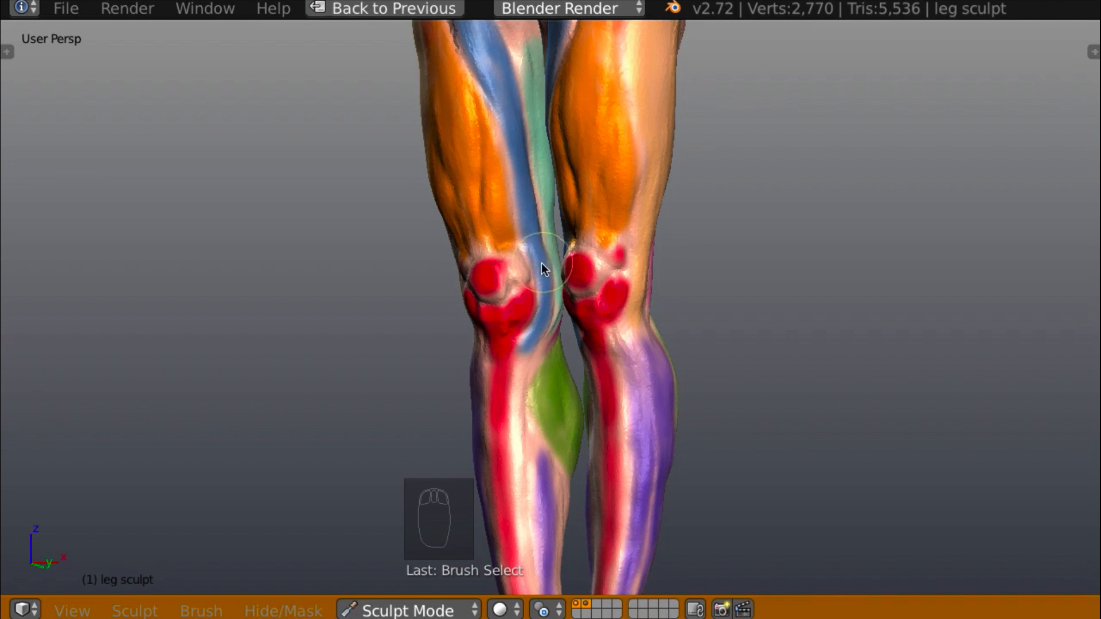
pyautogui.moveTo(573, 256); pyautogui.dragTo(769, 240, button='middle')
pyautogui.scroll(-3, 751, 241)
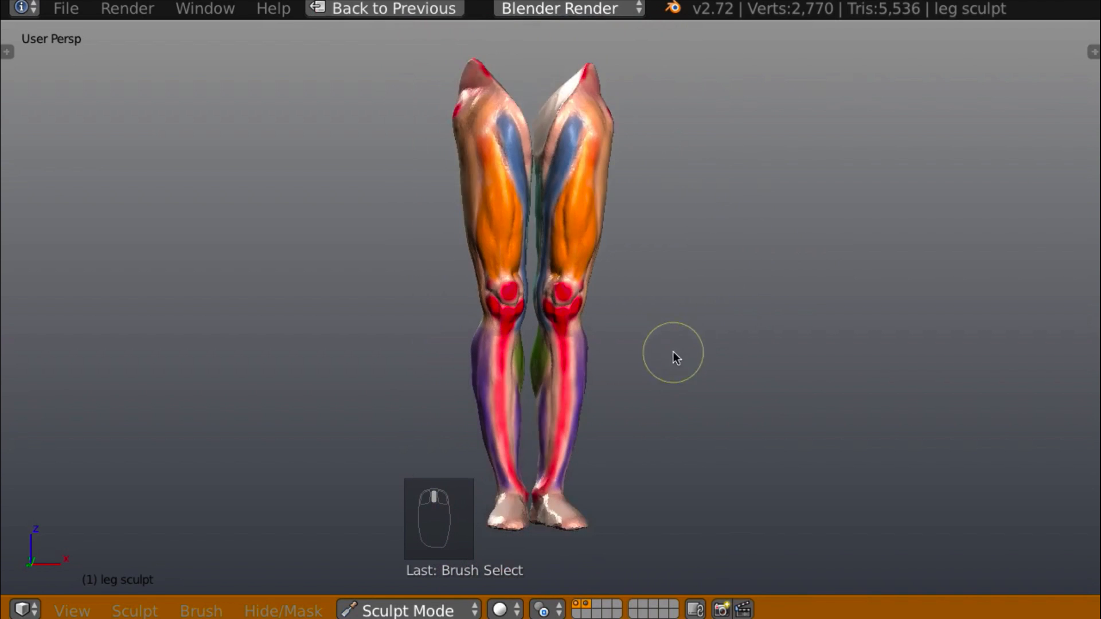
# Examine the red bony landmarks around the hips of the reference legs from the side, front and back
pyautogui.moveTo(673, 352); pyautogui.dragTo(540, 277, button='middle')
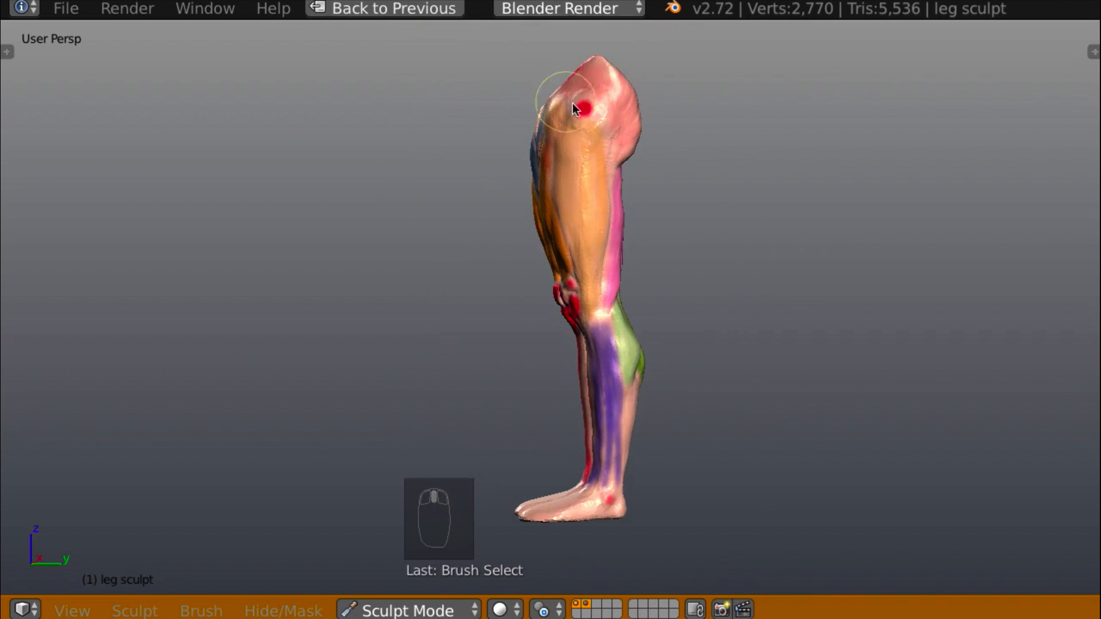
pyautogui.moveTo(576, 111); pyautogui.dragTo(690, 177, button='middle')
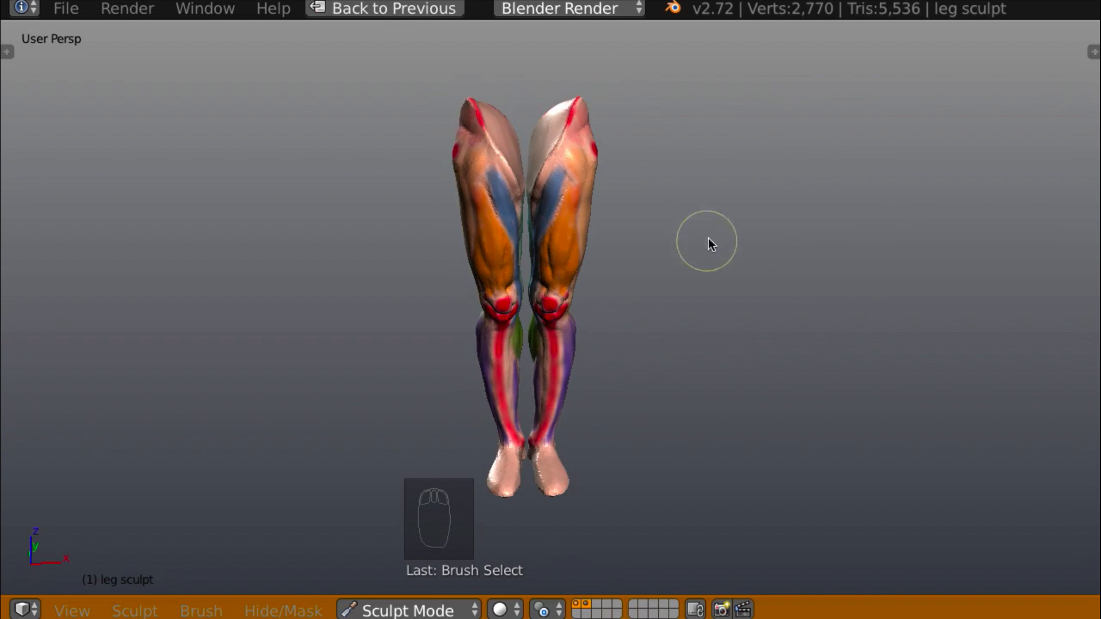
pyautogui.moveTo(708, 239); pyautogui.dragTo(805, 194, button='middle')
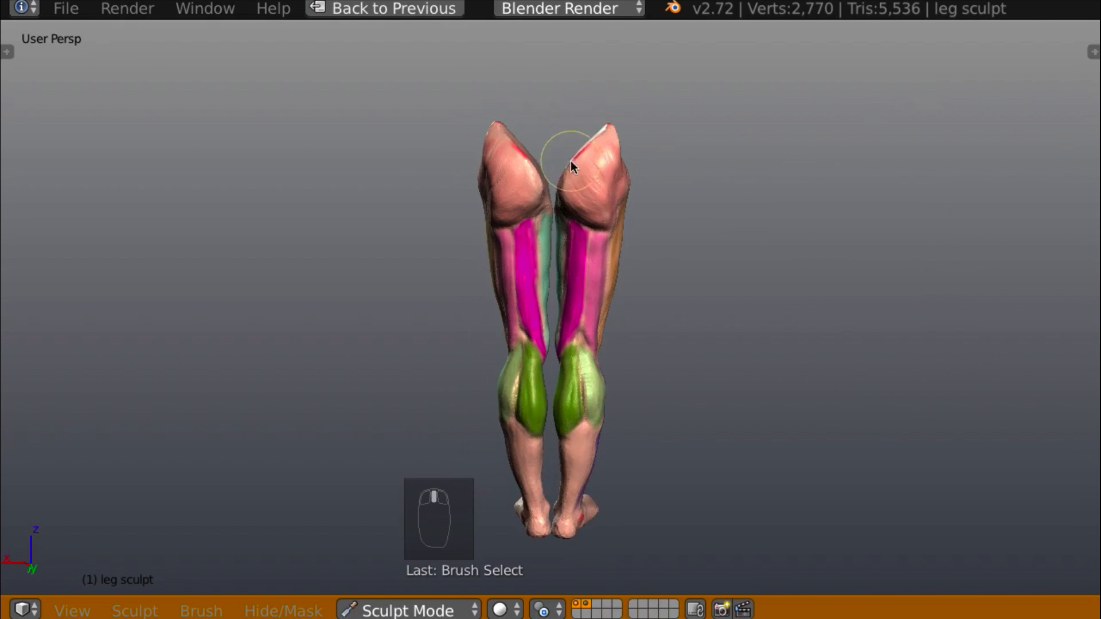
pyautogui.moveTo(585, 154); pyautogui.dragTo(510, 211, button='middle')
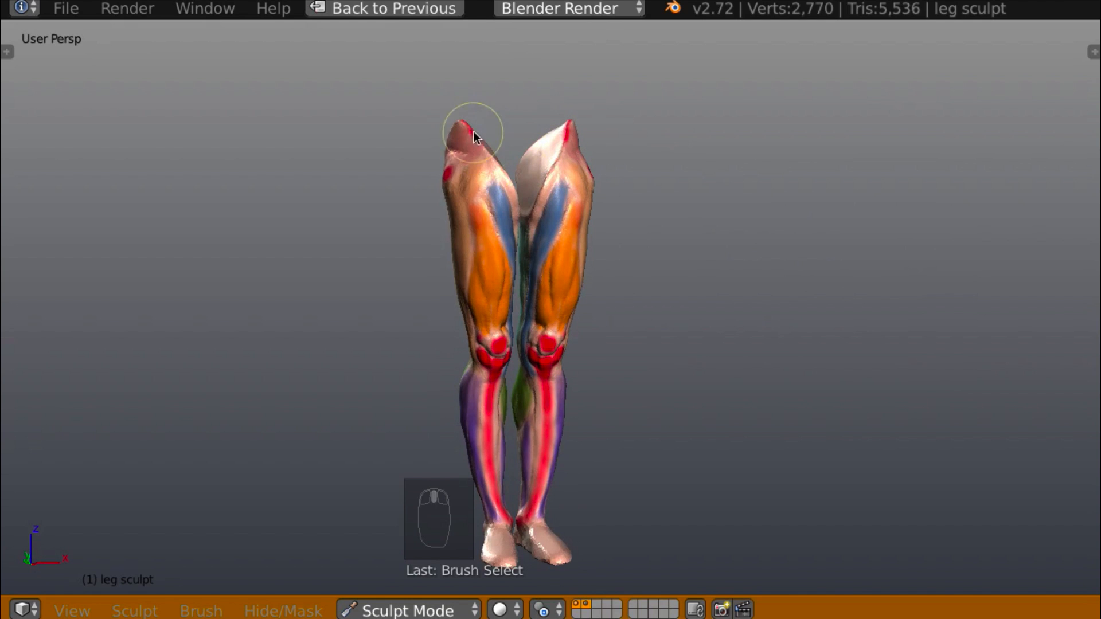
pyautogui.moveTo(704, 193); pyautogui.dragTo(505, 198, button='middle')
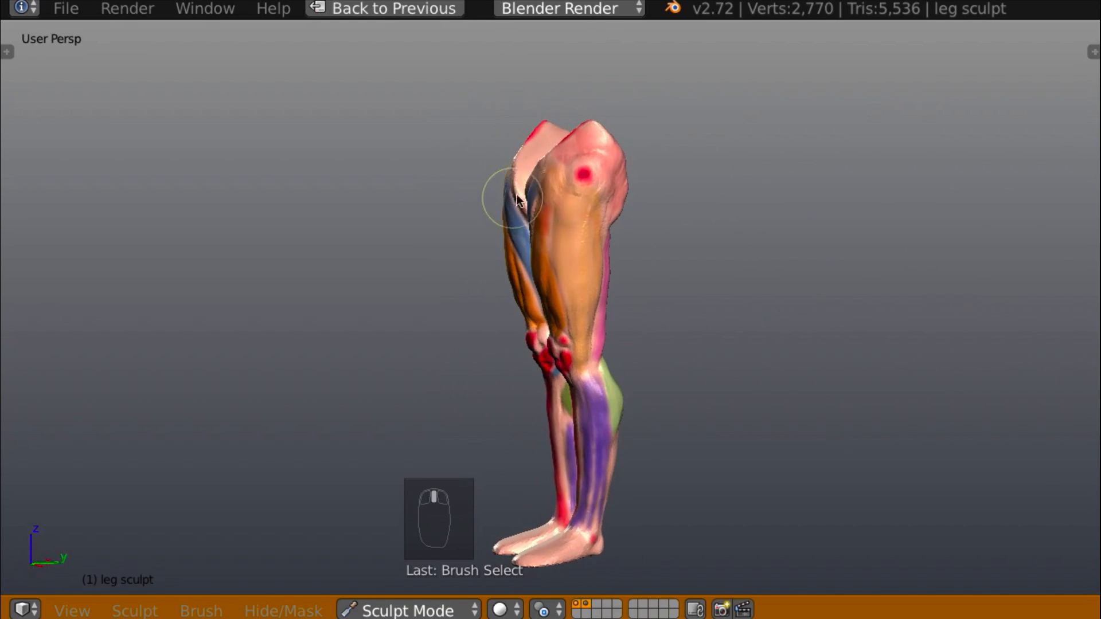
pyautogui.moveTo(669, 160); pyautogui.dragTo(791, 184, button='middle')
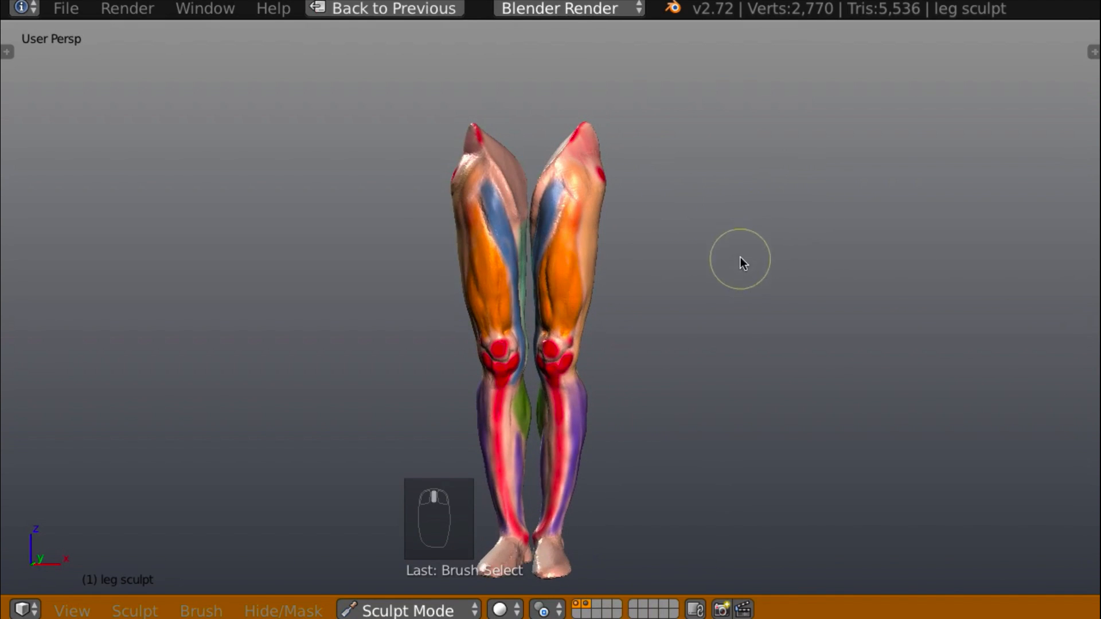
pyautogui.moveTo(737, 256); pyautogui.dragTo(733, 218, button='middle')
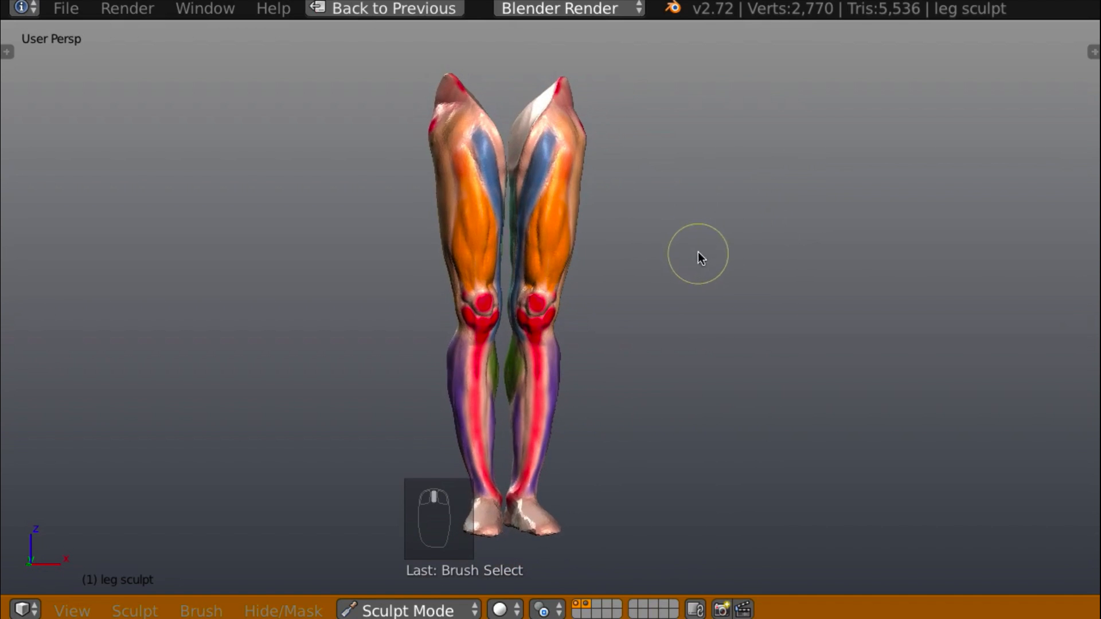
# Examine the orange front thigh muscles and the blue muscle crossing the inner thigh to below the knee on the reference legs
pyautogui.scroll(3, 705, 240)
pyautogui.moveTo(535, 437); pyautogui.dragTo(686, 225, button='middle')
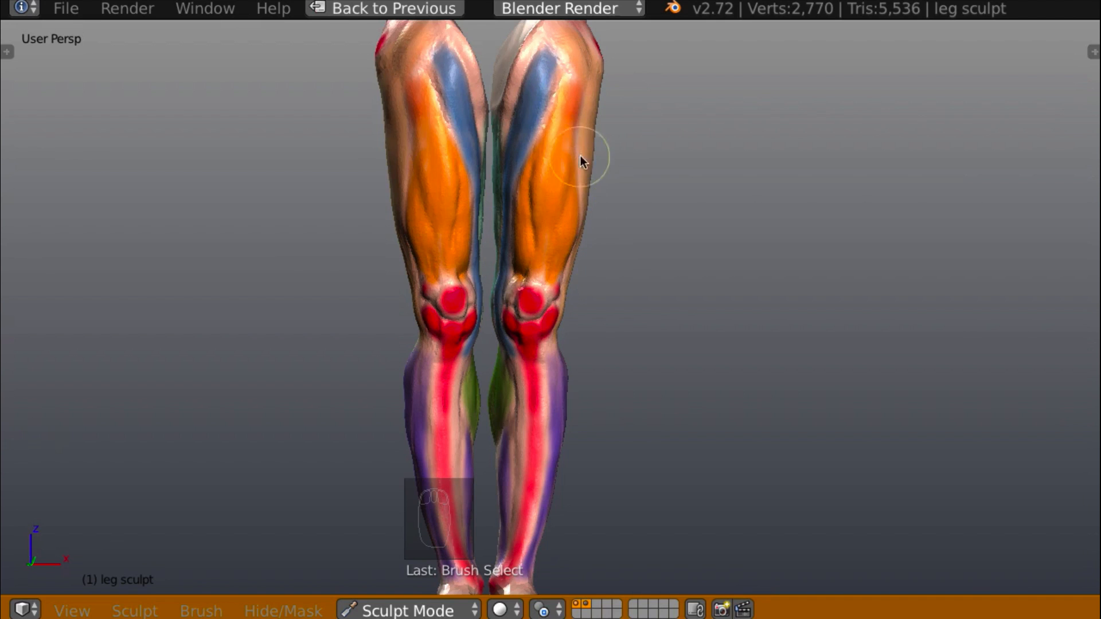
pyautogui.moveTo(721, 200)
pyautogui.mouseDown(button='middle')
pyautogui.moveTo(576, 210)
pyautogui.moveTo(671, 206)
pyautogui.moveTo(729, 175)
pyautogui.moveTo(705, 209)
pyautogui.moveTo(715, 170)
pyautogui.moveTo(708, 263)
pyautogui.moveTo(731, 256)
pyautogui.moveTo(732, 266)
pyautogui.mouseUp(button='middle')
pyautogui.scroll(2, 716, 192)
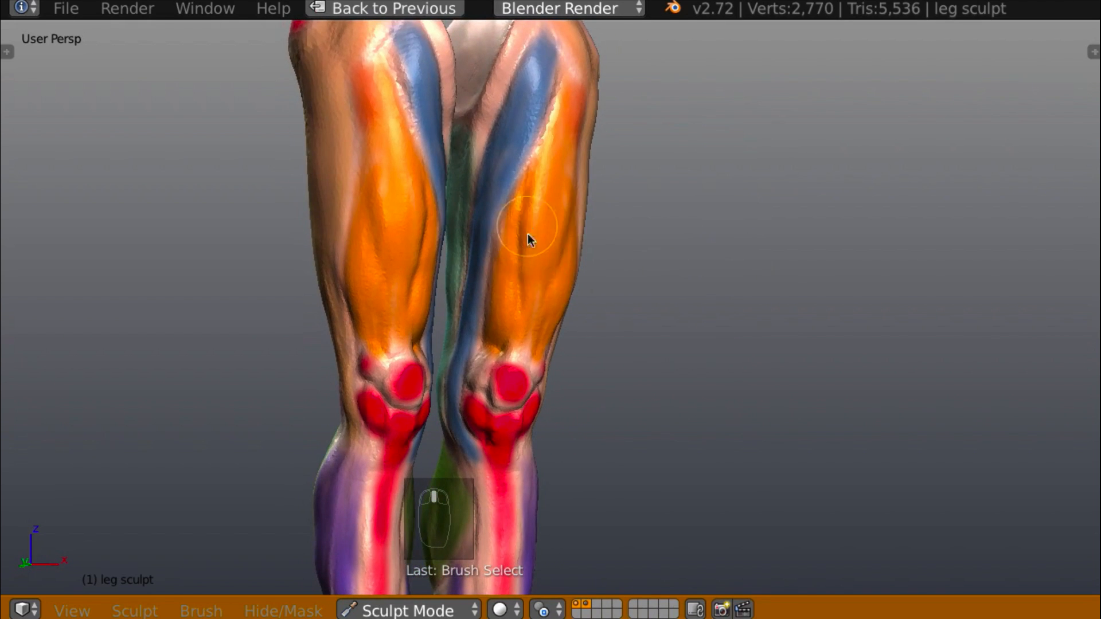
pyautogui.moveTo(671, 250)
pyautogui.mouseDown(button='middle')
pyautogui.moveTo(649, 278)
pyautogui.moveTo(636, 276)
pyautogui.moveTo(697, 271)
pyautogui.moveTo(691, 263)
pyautogui.mouseUp(button='middle')
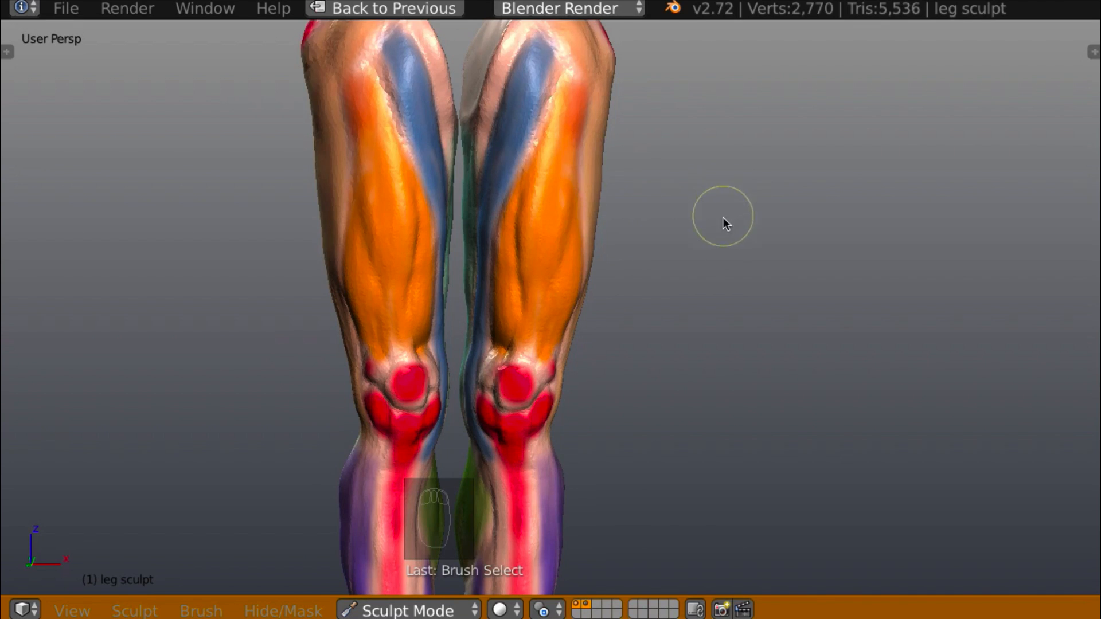
pyautogui.moveTo(725, 223)
pyautogui.mouseDown(button='middle')
pyautogui.moveTo(592, 231)
pyautogui.moveTo(742, 235)
pyautogui.moveTo(720, 228)
pyautogui.mouseUp(button='middle')
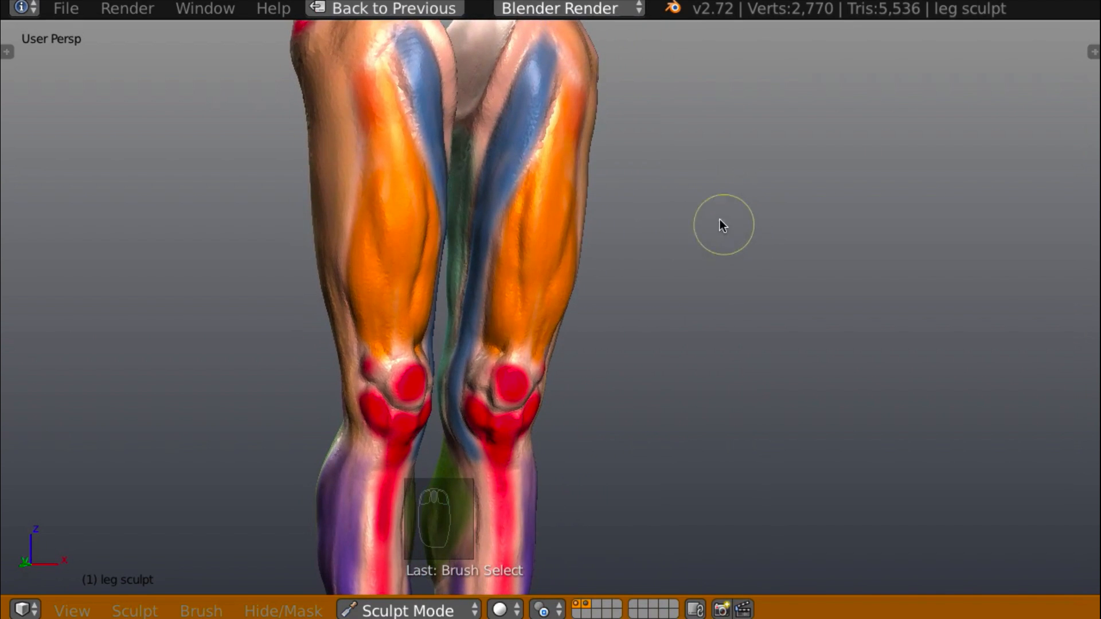
pyautogui.moveTo(618, 247); pyautogui.dragTo(601, 229, button='middle')
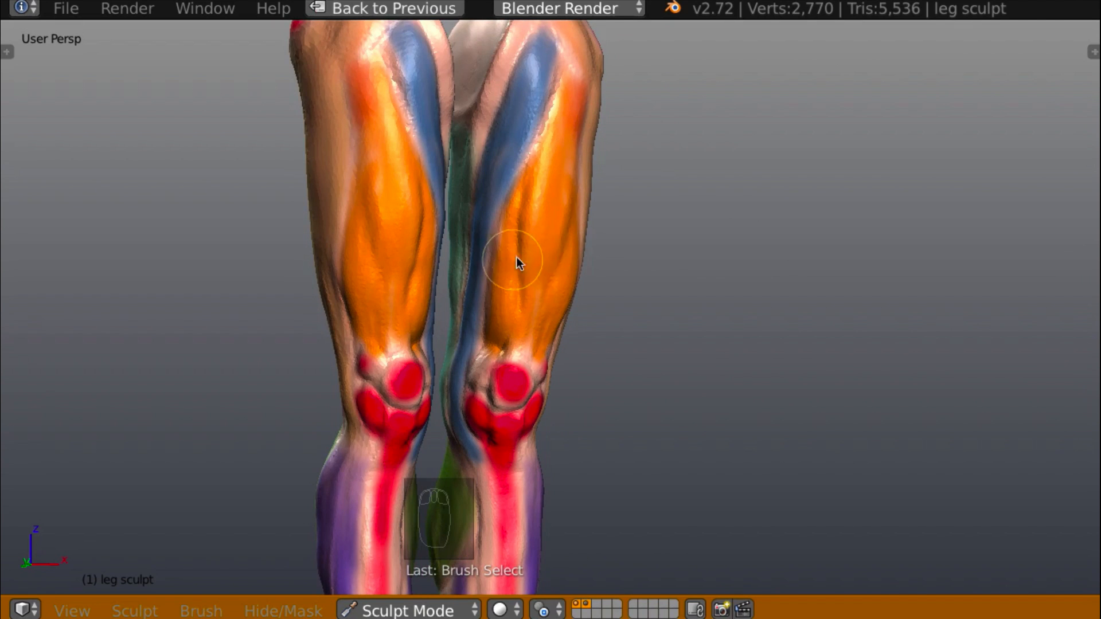
pyautogui.moveTo(728, 248)
pyautogui.mouseDown(button='middle')
pyautogui.moveTo(666, 264)
pyautogui.moveTo(744, 258)
pyautogui.moveTo(691, 252)
pyautogui.mouseUp(button='middle')
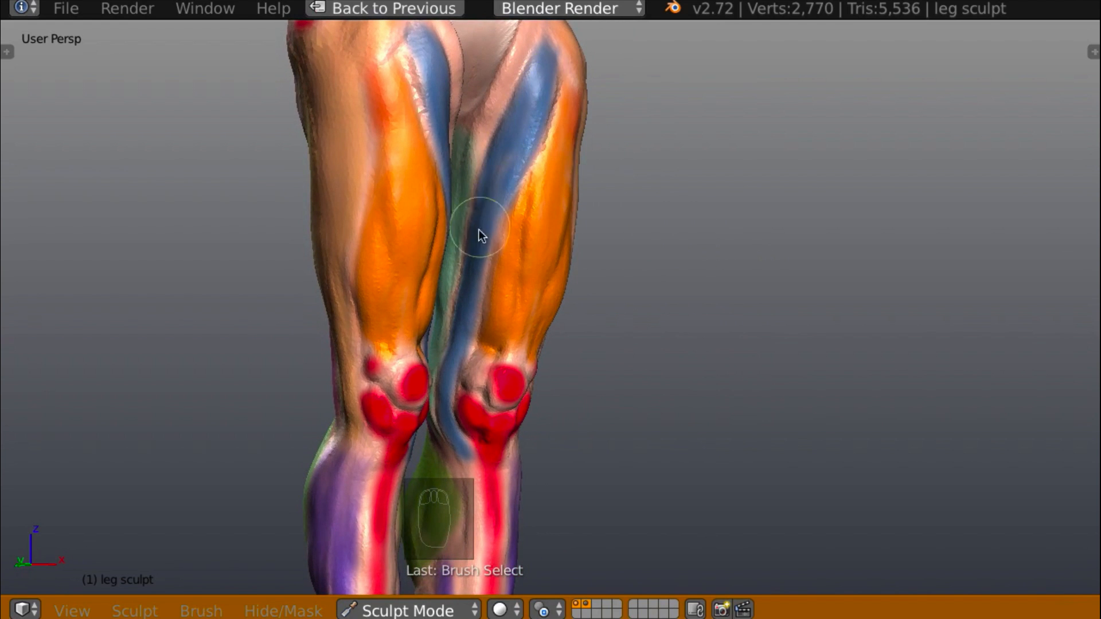
pyautogui.scroll(-3, 556, 101)
pyautogui.moveTo(557, 101); pyautogui.dragTo(579, 170, button='middle')
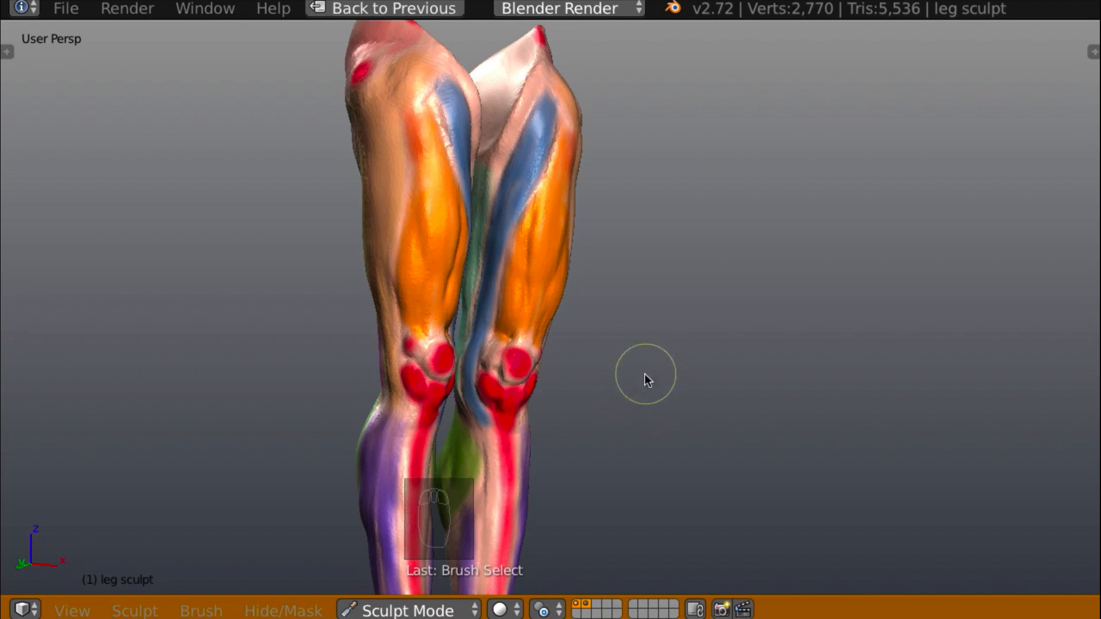
pyautogui.keyDown('shift'); pyautogui.moveTo(642, 374); pyautogui.dragTo(666, 278, button='middle'); pyautogui.keyUp('shift')
pyautogui.keyDown('ctrl'); pyautogui.moveTo(645, 315); pyautogui.dragTo(653, 244, button='middle'); pyautogui.keyUp('ctrl')
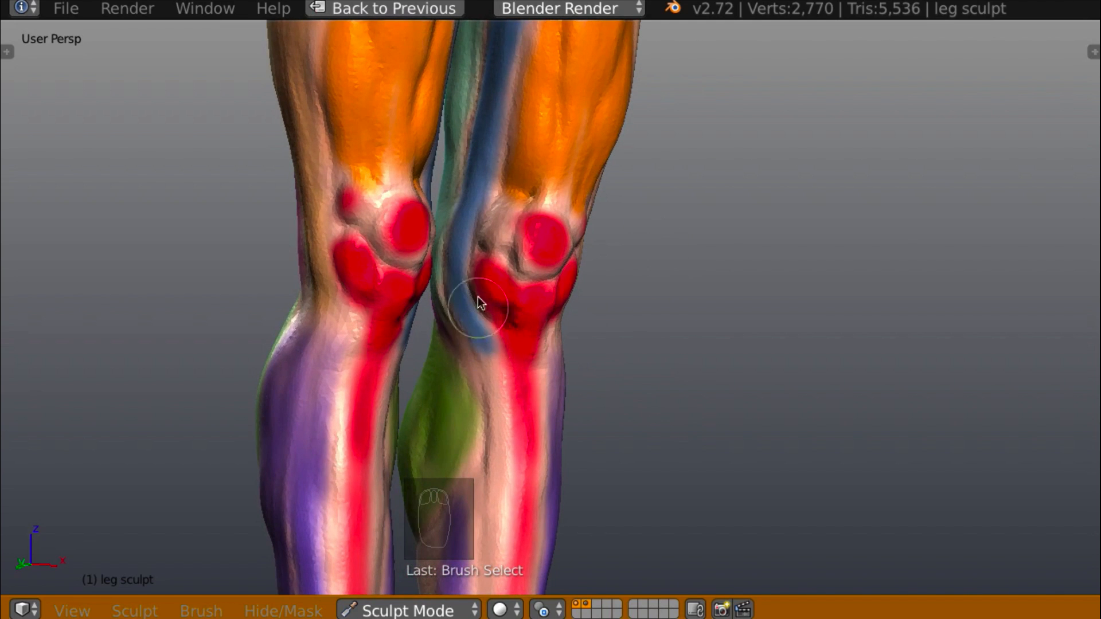
pyautogui.moveTo(609, 307); pyautogui.dragTo(708, 324, button='middle')
pyautogui.scroll(-3, 733, 250)
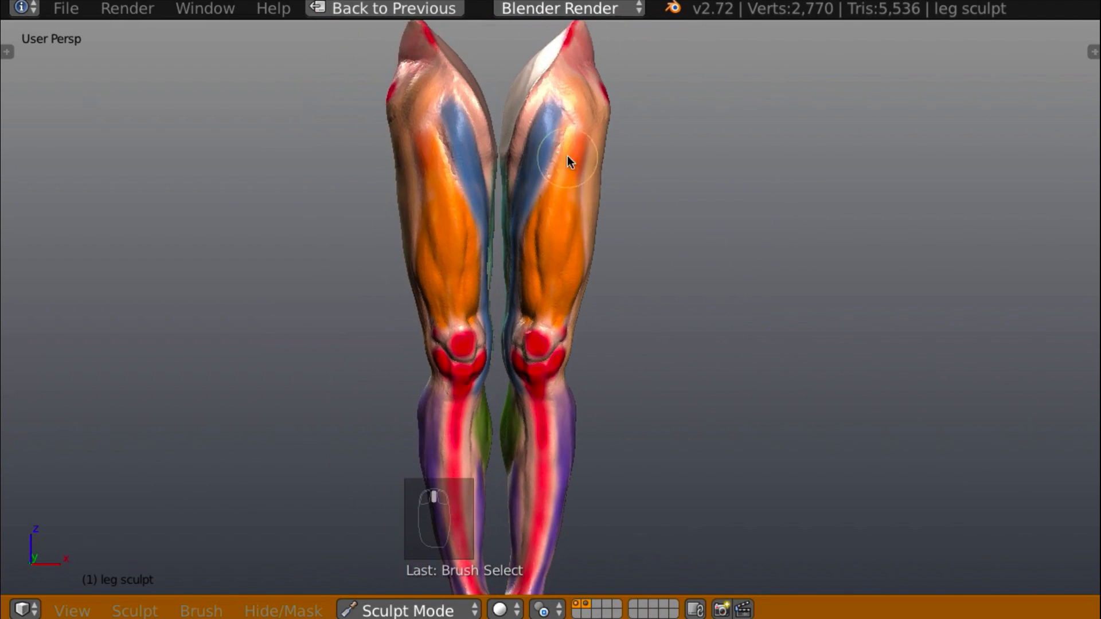
pyautogui.moveTo(740, 228); pyautogui.dragTo(711, 230, button='middle')
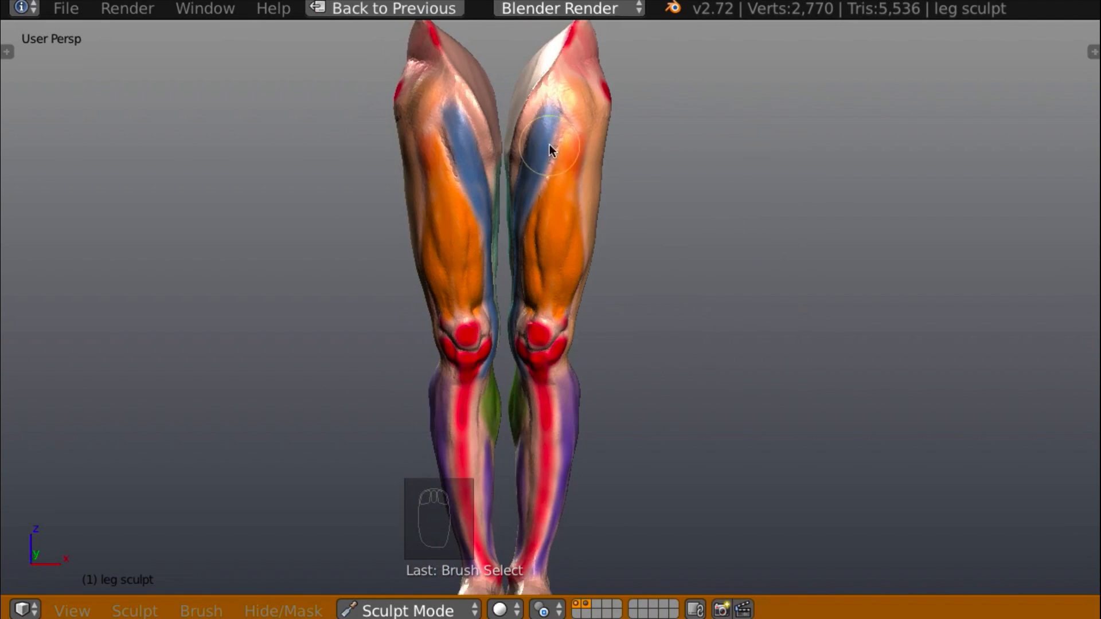
# Examine the dark and light green calf muscles of the reference legs from the back, the front and a lower angle
pyautogui.moveTo(696, 189); pyautogui.dragTo(573, 209, button='middle')
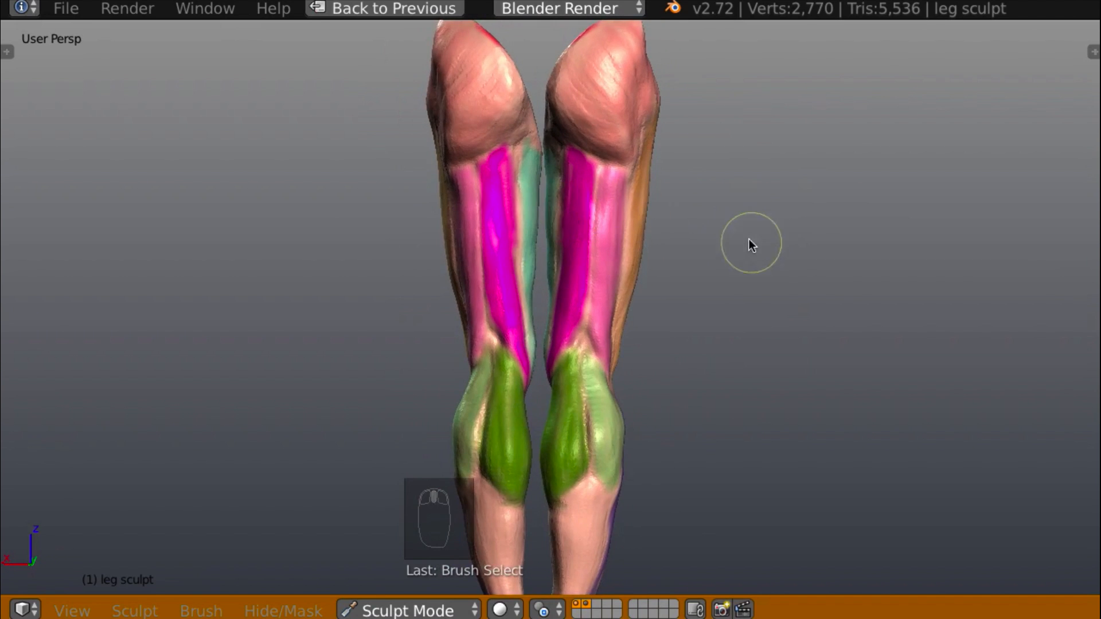
pyautogui.moveTo(749, 243)
pyautogui.keyDown('shift'); pyautogui.mouseDown(button='middle')
pyautogui.moveTo(727, 167)
pyautogui.moveTo(700, 245)
pyautogui.moveTo(737, 239)
pyautogui.mouseUp(button='middle'); pyautogui.keyUp('shift')
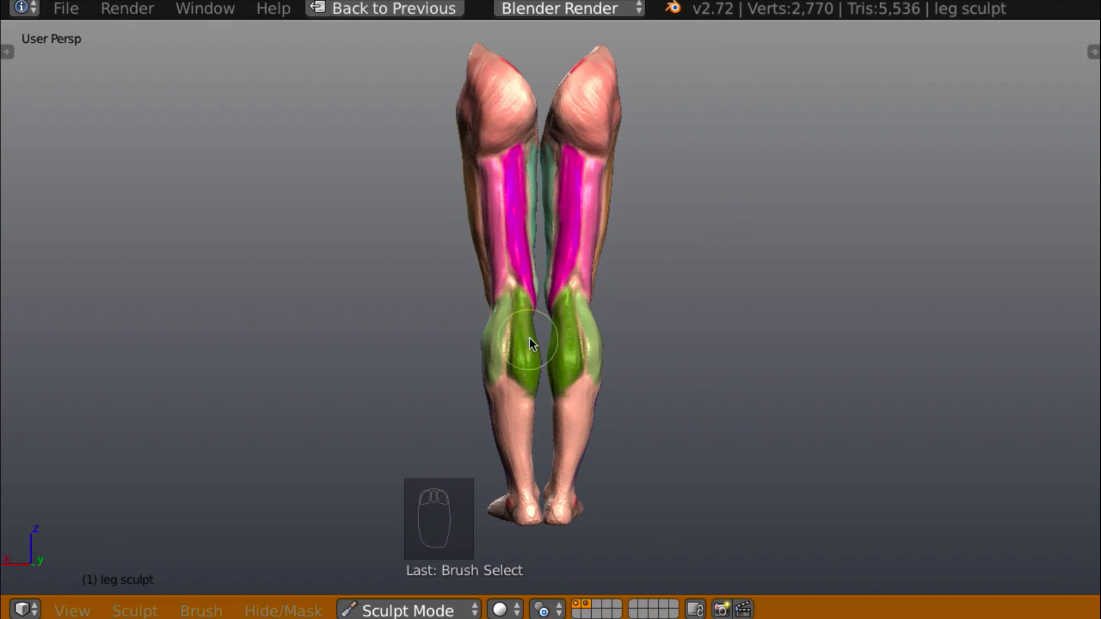
pyautogui.keyDown('ctrl'); pyautogui.moveTo(705, 344); pyautogui.dragTo(708, 320, button='middle'); pyautogui.keyUp('ctrl')
pyautogui.moveTo(684, 358); pyautogui.dragTo(647, 360, button='middle')
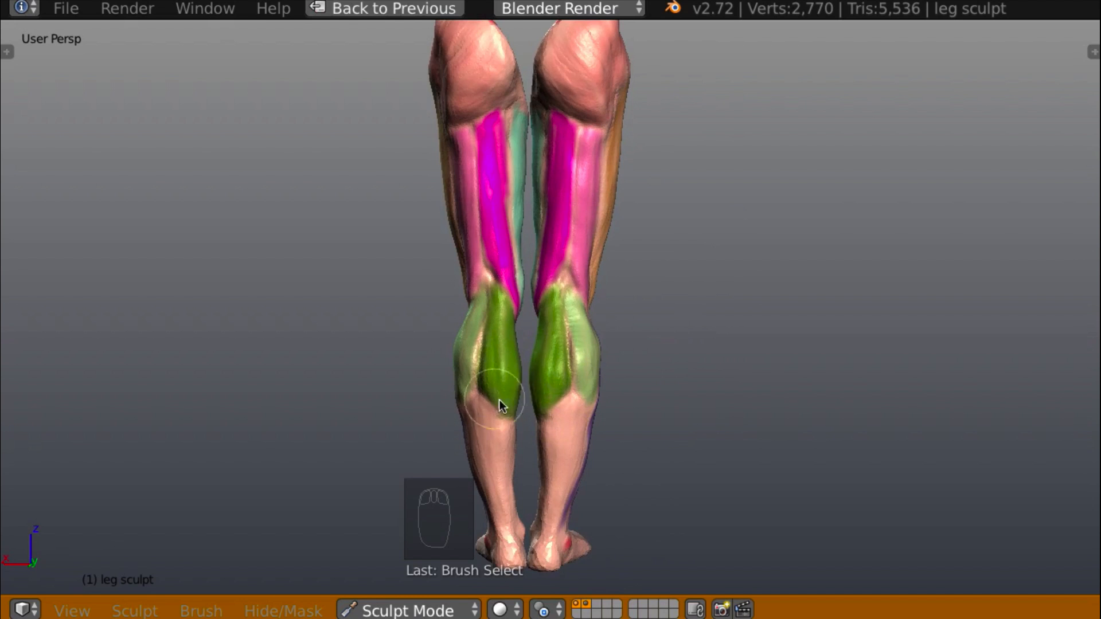
pyautogui.moveTo(626, 361); pyautogui.dragTo(528, 357, button='middle')
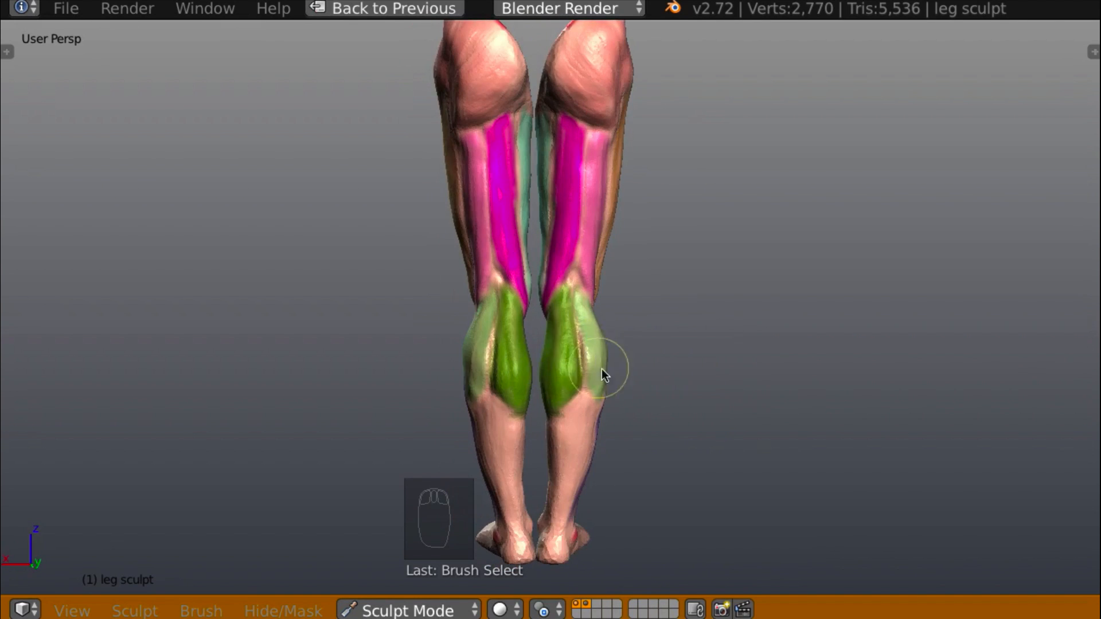
pyautogui.moveTo(697, 359); pyautogui.dragTo(332, 325, button='middle')
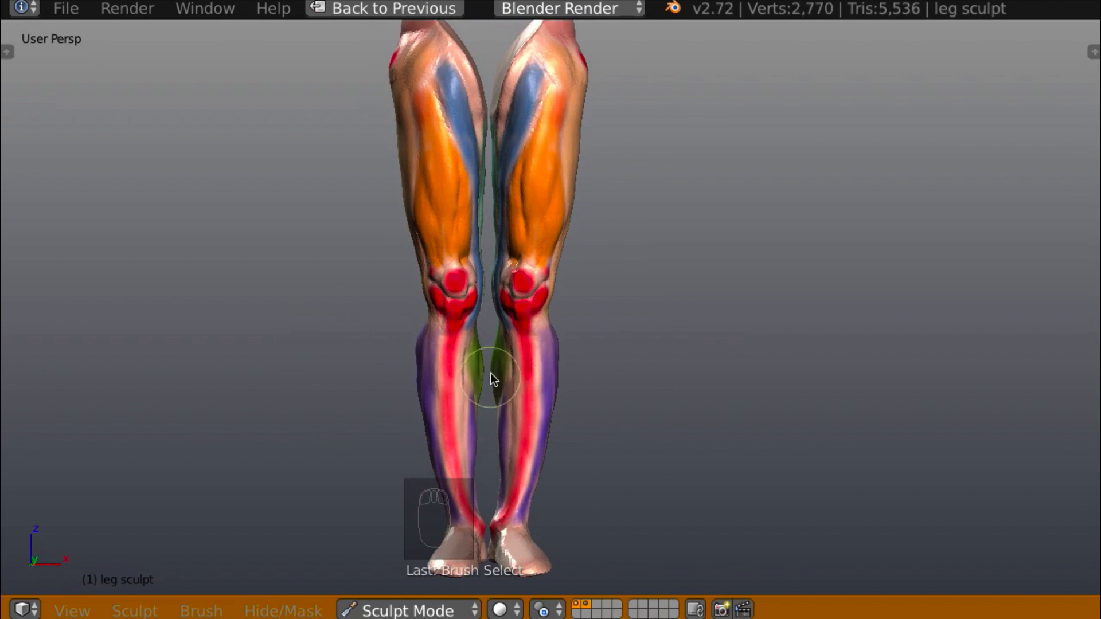
pyautogui.moveTo(503, 355); pyautogui.dragTo(527, 365, button='middle')
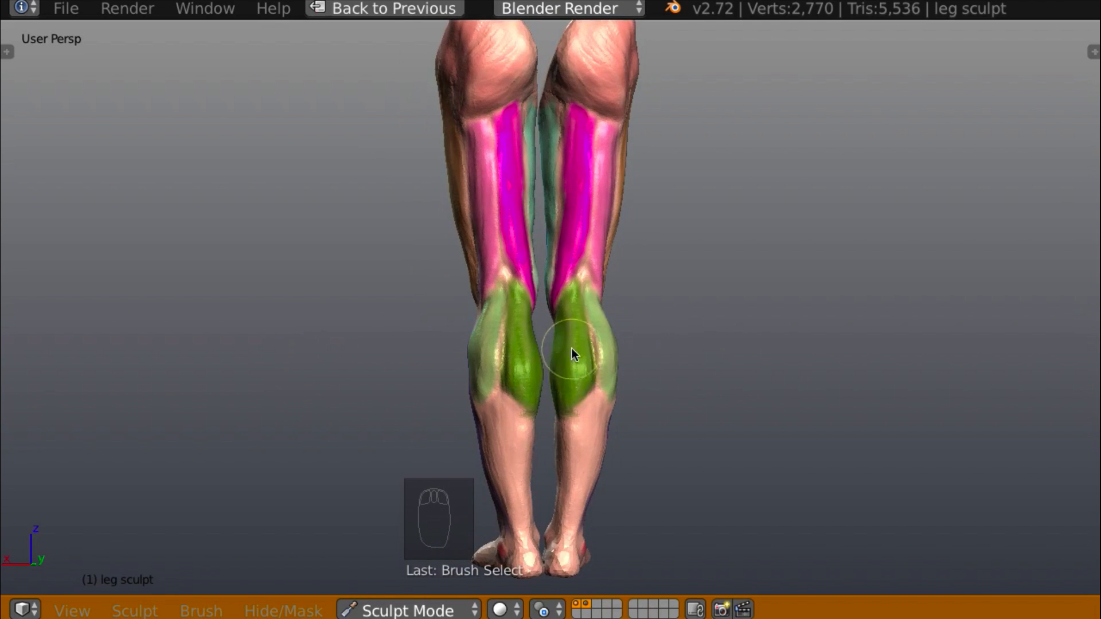
pyautogui.moveTo(707, 345); pyautogui.dragTo(573, 228, button='middle')
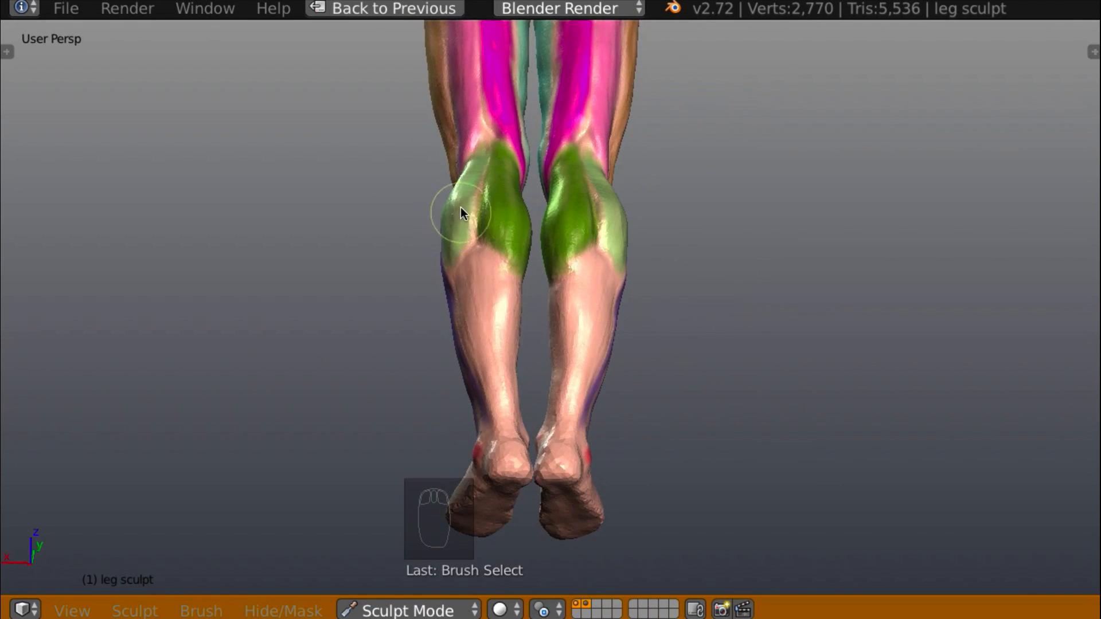
pyautogui.moveTo(709, 263); pyautogui.dragTo(615, 386, button='middle')
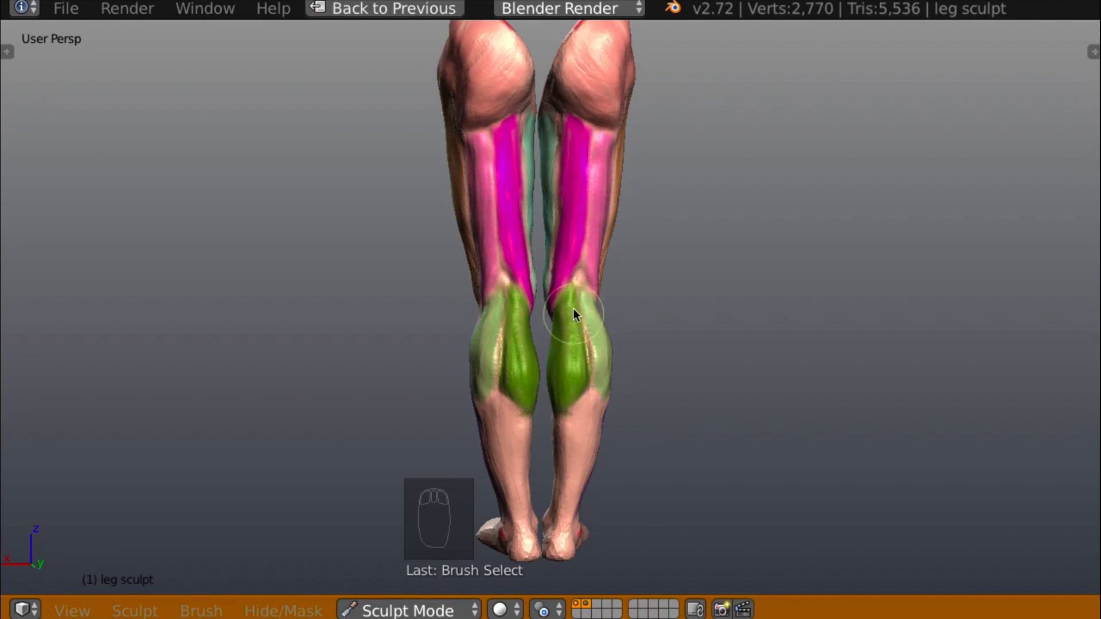
pyautogui.moveTo(573, 403)
pyautogui.mouseDown(button='middle')
pyautogui.moveTo(570, 393)
pyautogui.moveTo(557, 404)
pyautogui.moveTo(644, 394)
pyautogui.moveTo(551, 408)
pyautogui.mouseUp(button='middle')
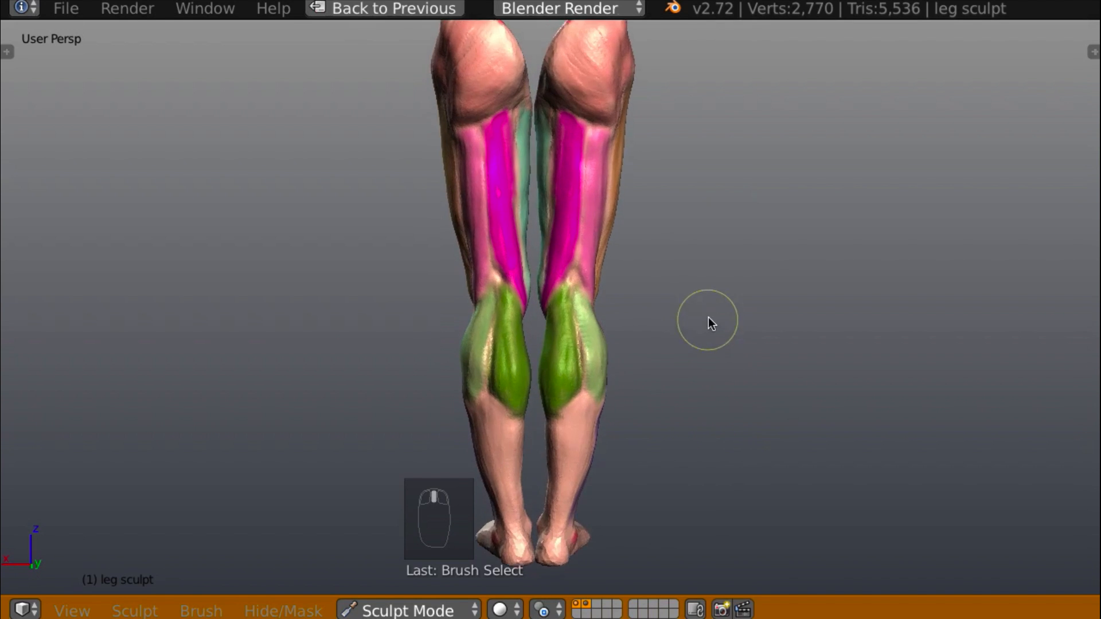
# Examine the pink and magenta back thigh muscles of the reference legs and where they meet the green calf muscles, from the back and sides
pyautogui.scroll(2, 707, 318)
pyautogui.scroll(1, 715, 293)
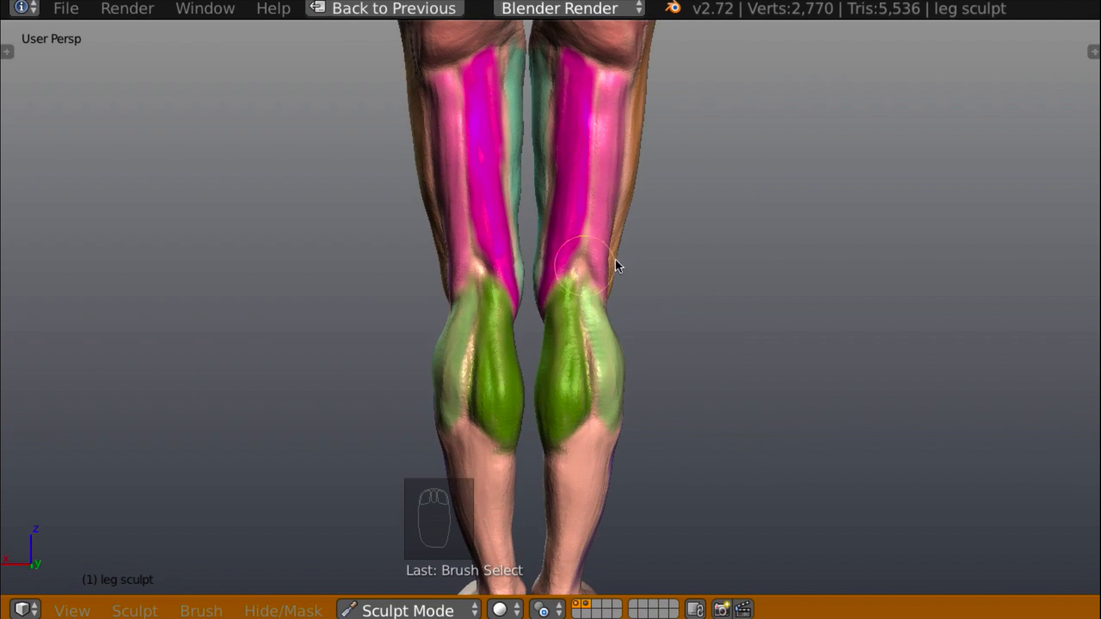
pyautogui.moveTo(615, 261); pyautogui.dragTo(656, 239, button='middle')
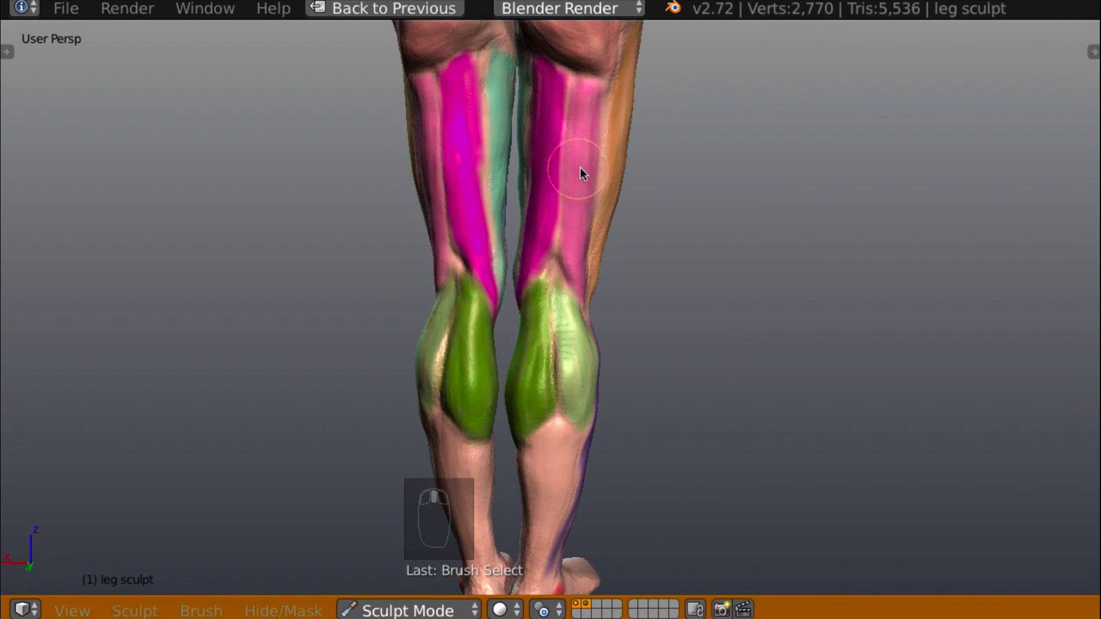
pyautogui.moveTo(739, 211); pyautogui.dragTo(751, 200, button='middle')
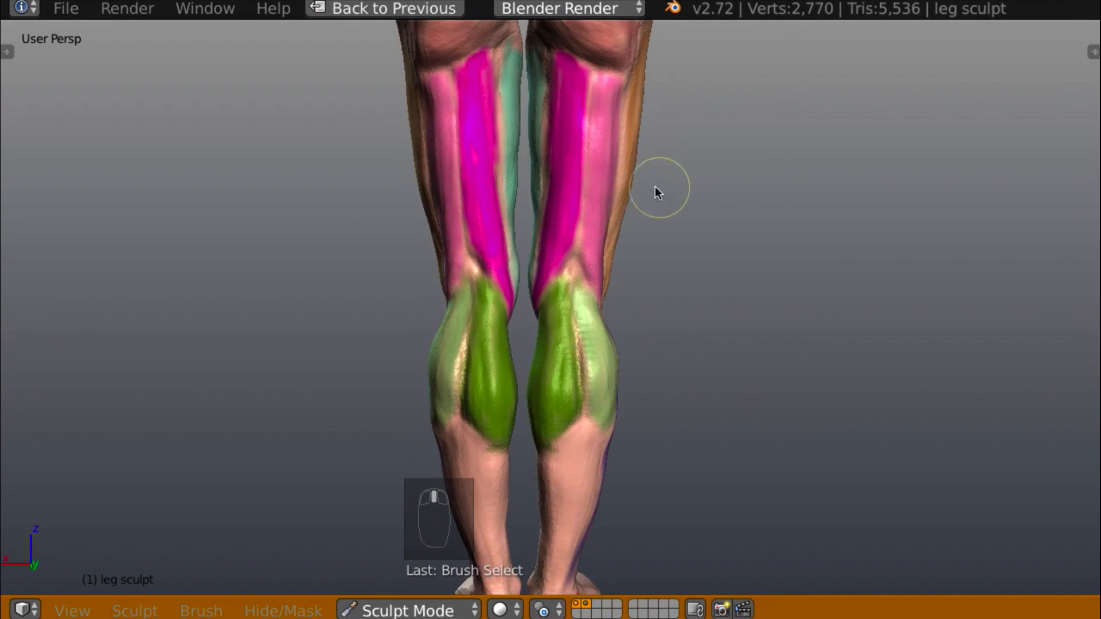
pyautogui.moveTo(675, 180); pyautogui.dragTo(645, 164, button='middle')
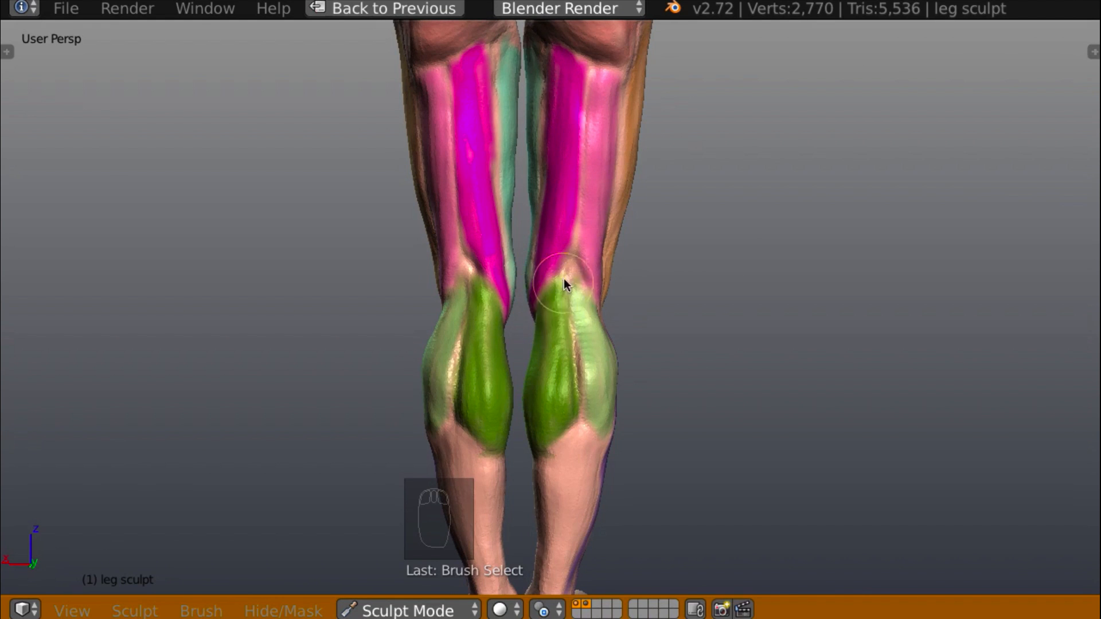
pyautogui.moveTo(614, 318); pyautogui.dragTo(516, 291, button='middle')
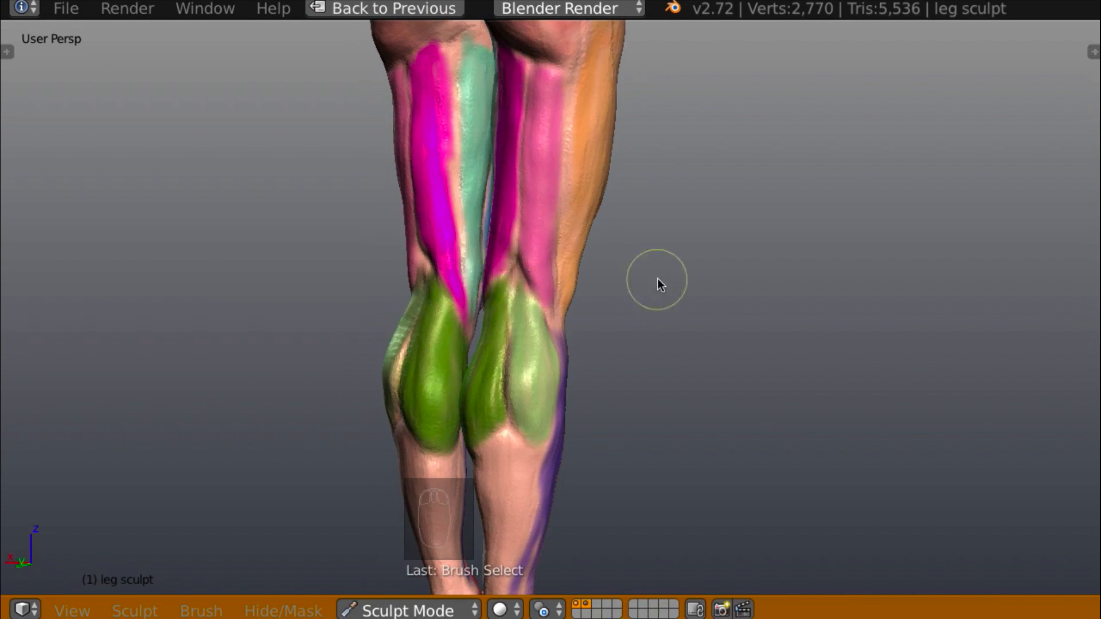
pyautogui.moveTo(658, 279); pyautogui.dragTo(760, 264, button='middle')
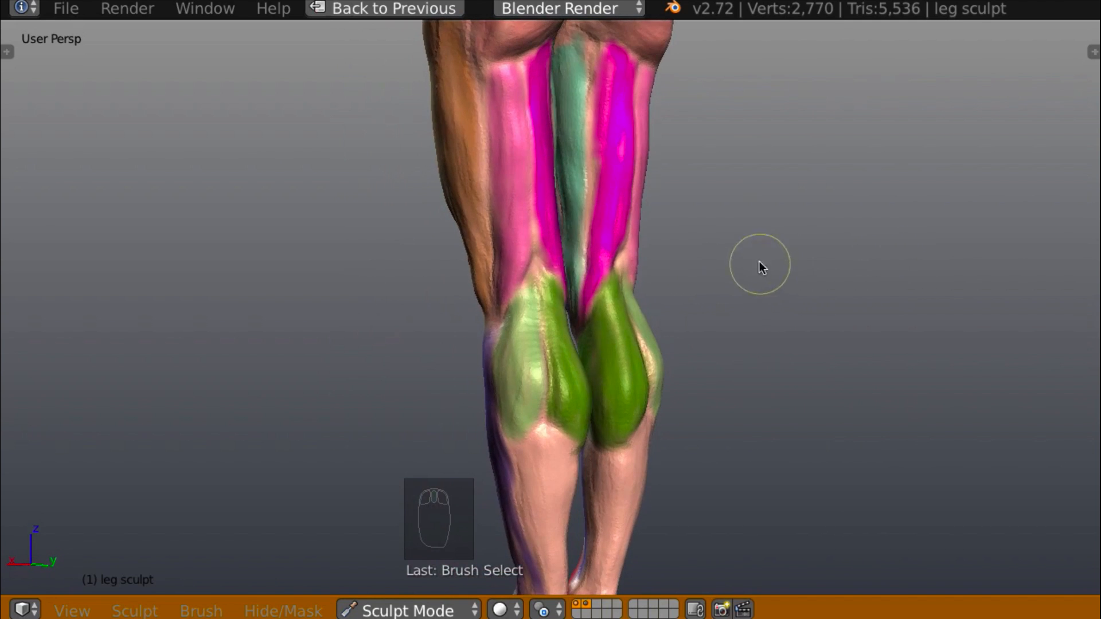
pyautogui.moveTo(660, 274); pyautogui.dragTo(592, 280, button='middle')
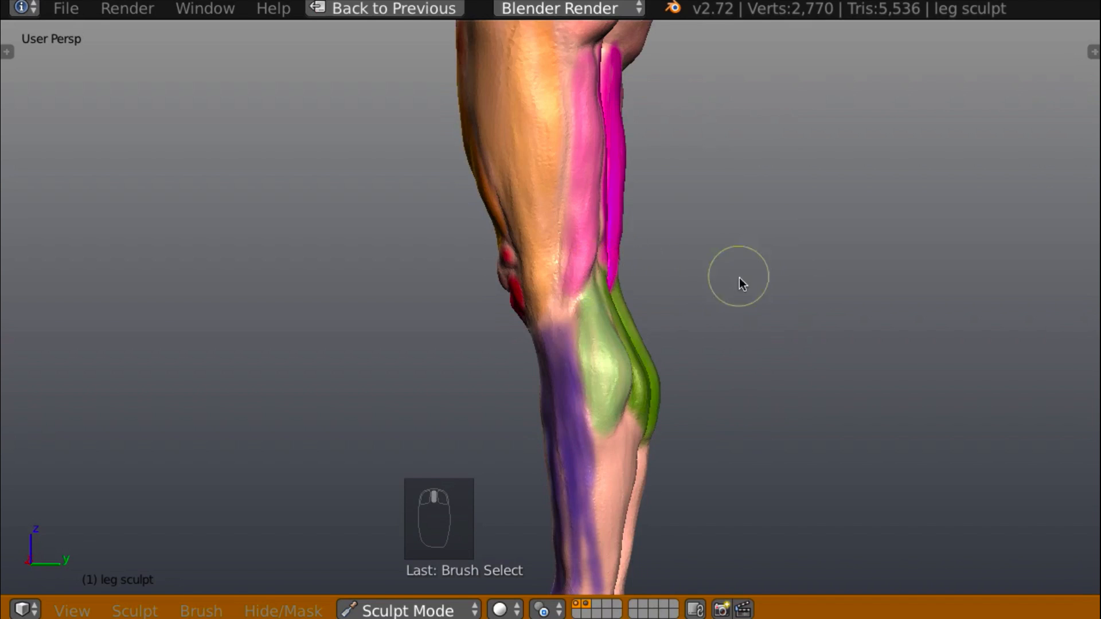
pyautogui.moveTo(737, 275); pyautogui.dragTo(752, 285, button='middle')
pyautogui.moveTo(578, 311); pyautogui.dragTo(709, 298, button='middle')
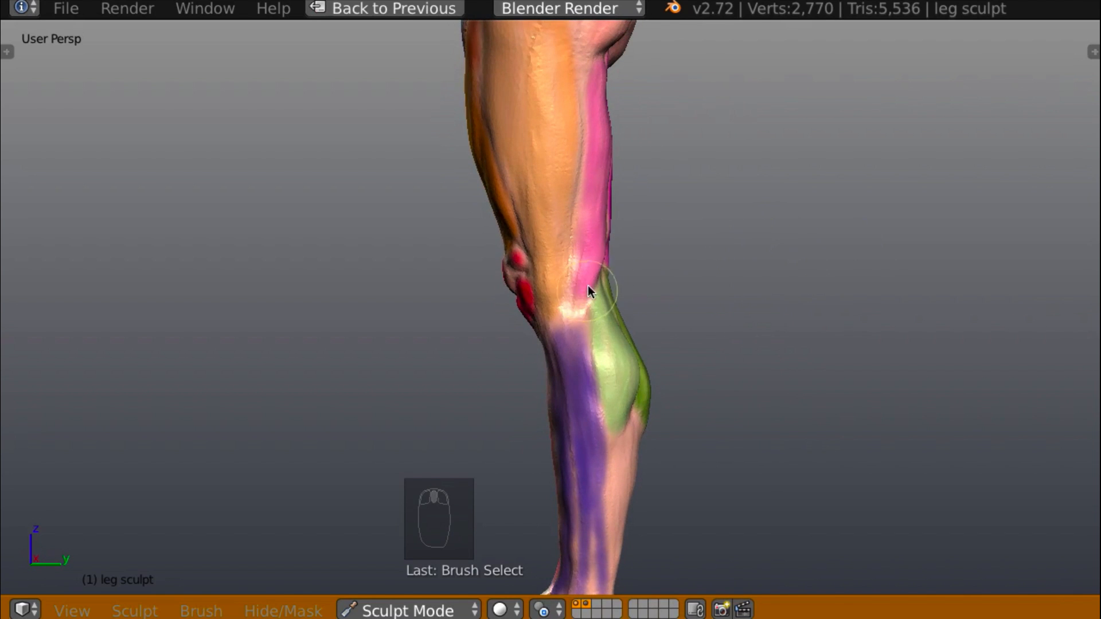
pyautogui.moveTo(588, 286); pyautogui.dragTo(551, 287, button='middle')
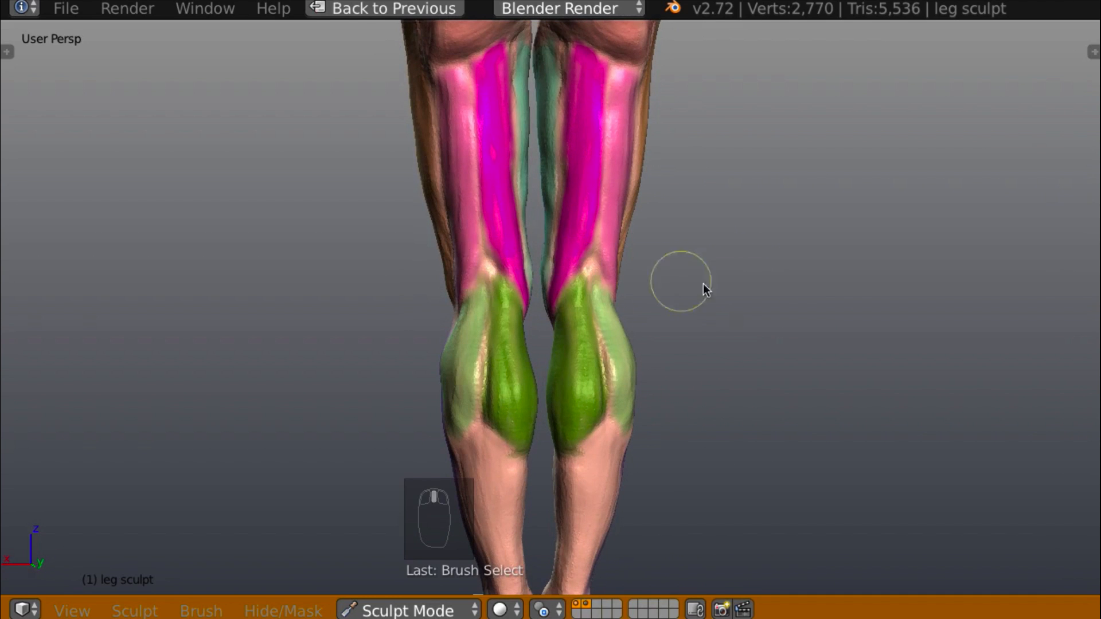
# Examine the light orange outer thigh and the pink buttock muscles around the hips of the reference legs from the side, back and front
pyautogui.moveTo(703, 283); pyautogui.dragTo(504, 213, button='middle')
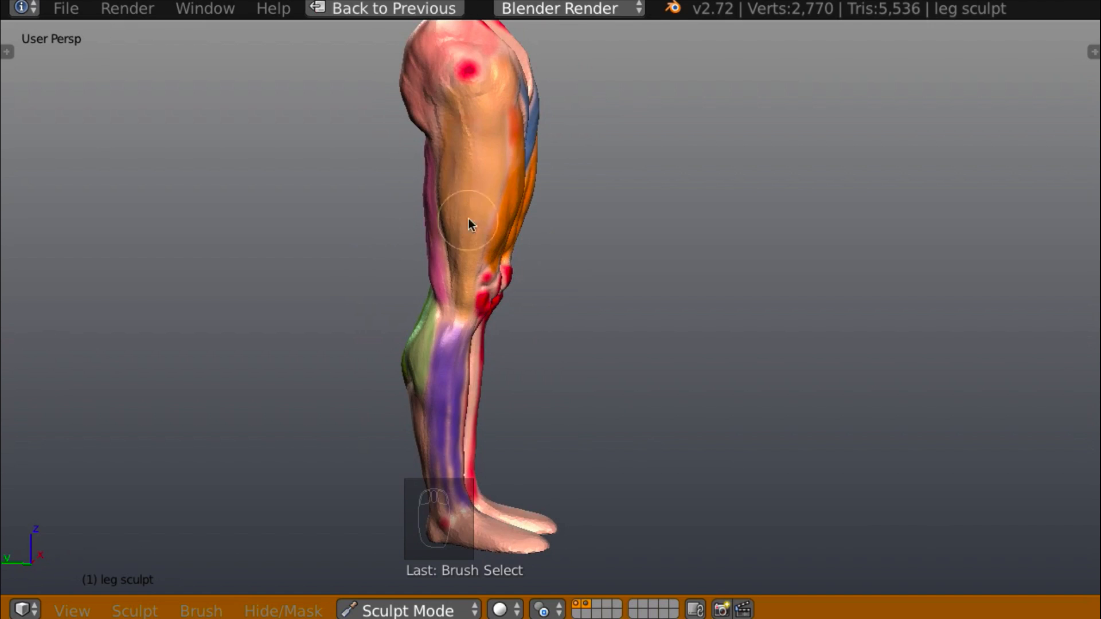
pyautogui.moveTo(742, 264)
pyautogui.mouseDown(button='middle')
pyautogui.moveTo(749, 270)
pyautogui.moveTo(740, 253)
pyautogui.moveTo(852, 281)
pyautogui.moveTo(741, 252)
pyautogui.moveTo(921, 236)
pyautogui.moveTo(627, 168)
pyautogui.moveTo(769, 184)
pyautogui.moveTo(786, 177)
pyautogui.moveTo(737, 179)
pyautogui.moveTo(810, 172)
pyautogui.moveTo(709, 177)
pyautogui.moveTo(731, 158)
pyautogui.moveTo(586, 178)
pyautogui.moveTo(695, 194)
pyautogui.moveTo(752, 172)
pyautogui.moveTo(730, 263)
pyautogui.moveTo(607, 263)
pyautogui.mouseUp(button='middle')
pyautogui.moveTo(612, 208); pyautogui.dragTo(519, 184, button='middle')
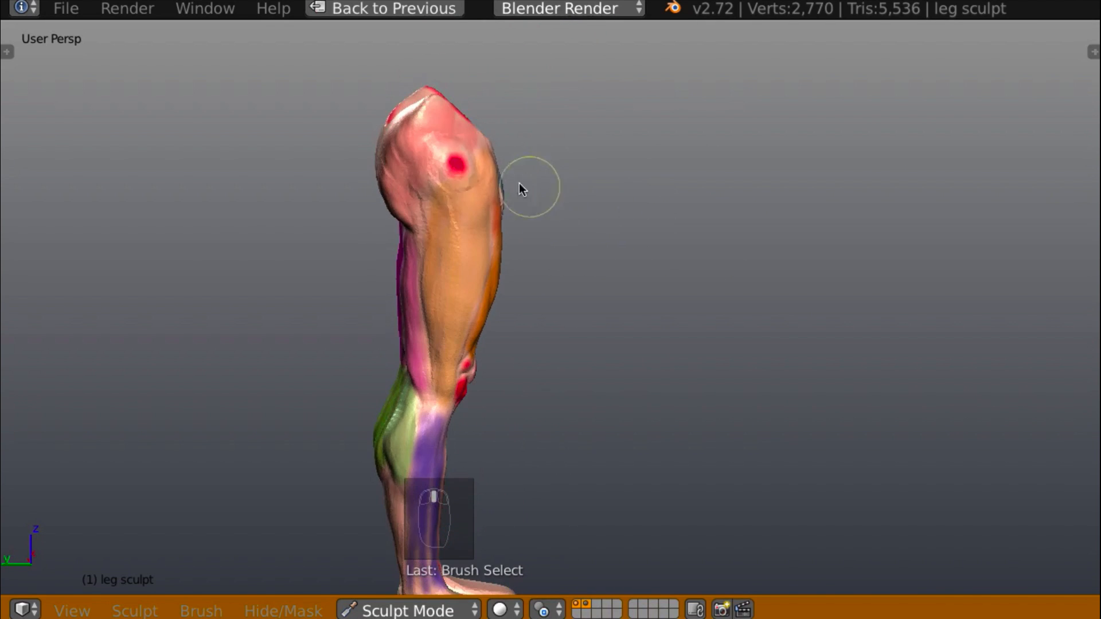
pyautogui.moveTo(438, 170); pyautogui.dragTo(511, 148, button='middle')
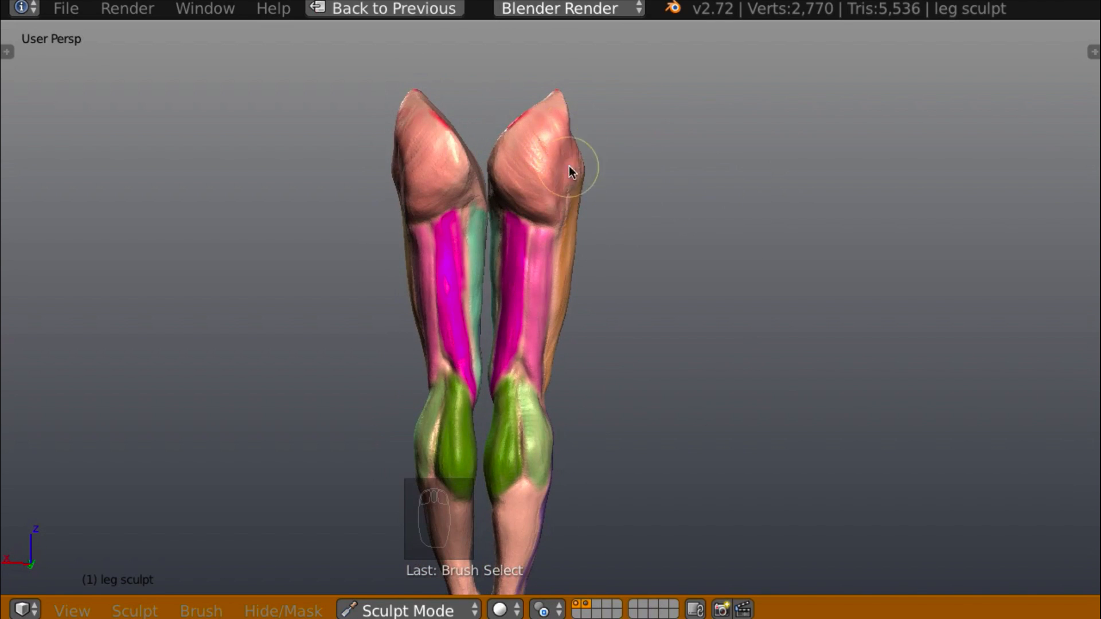
pyautogui.moveTo(569, 166); pyautogui.dragTo(277, 162, button='middle')
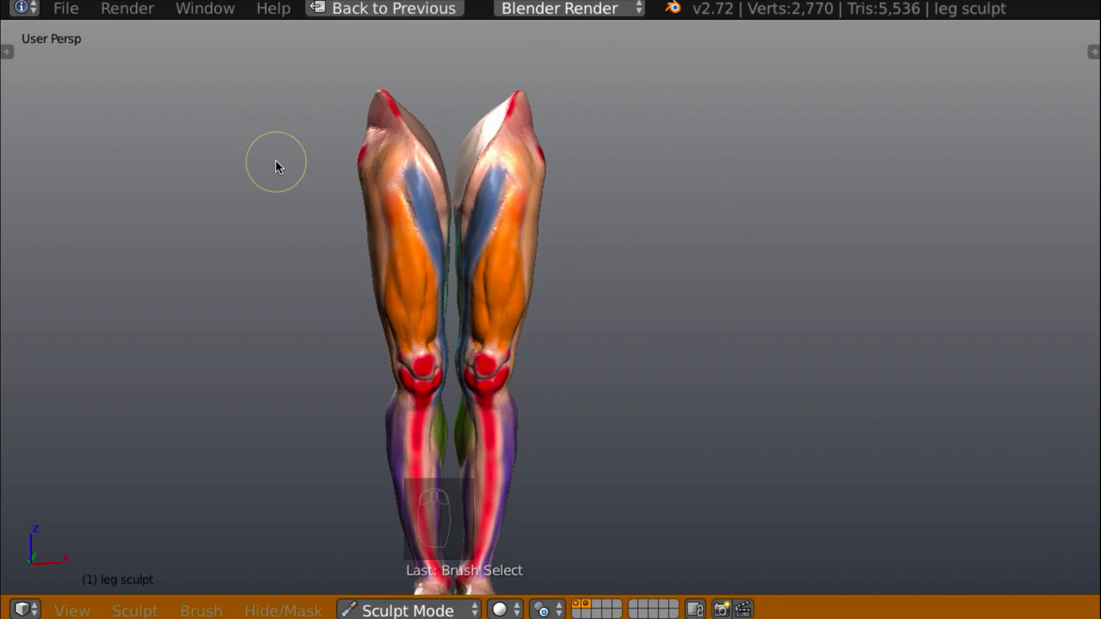
# Restore the split layout and frame the reference legs at a slight angle beside the leg sculpt
pyautogui.hotkey('ctrl', 'Up')
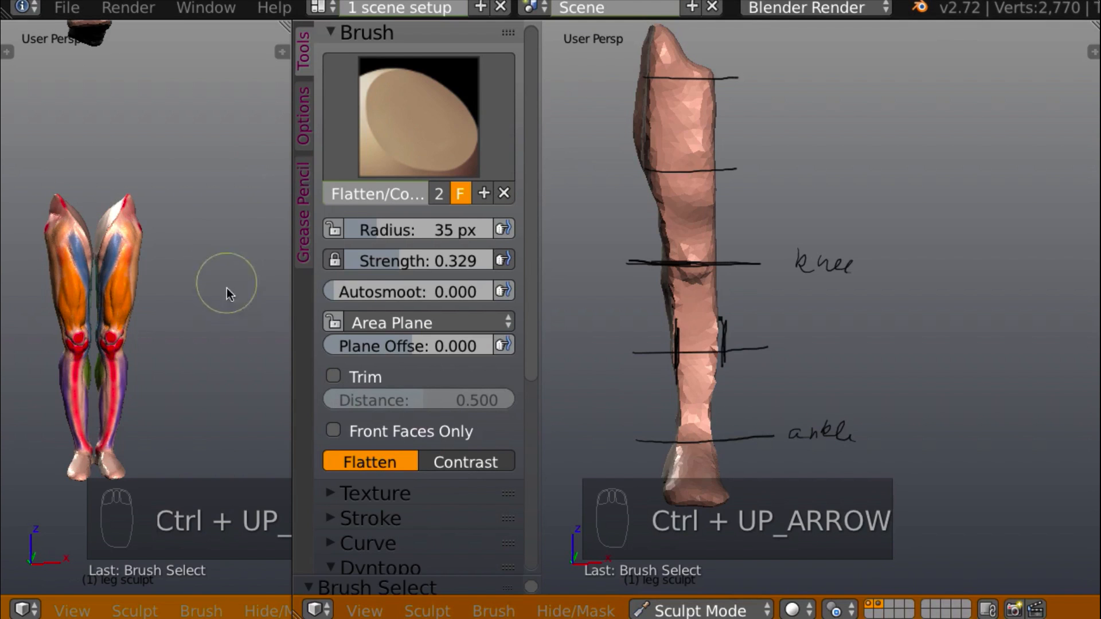
pyautogui.scroll(3, 246, 224)
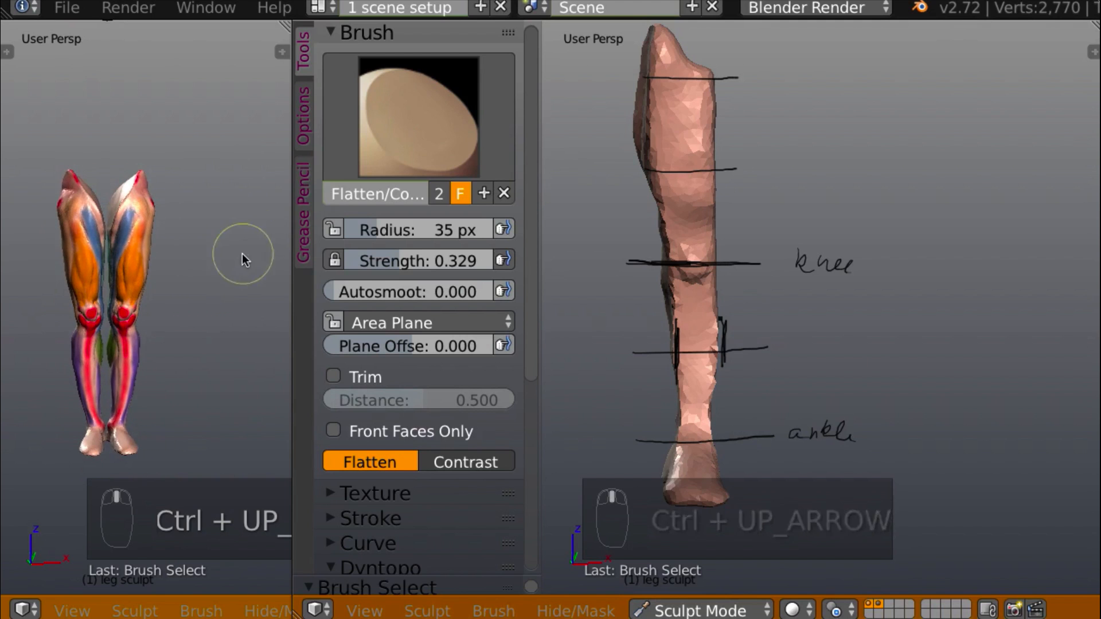
pyautogui.moveTo(246, 243)
pyautogui.mouseDown(button='middle')
pyautogui.moveTo(281, 232)
pyautogui.moveTo(208, 255)
pyautogui.moveTo(237, 235)
pyautogui.mouseUp(button='middle')
# Build up the side of the sculpted upper thigh with a Clay brush stroke
pyautogui.moveTo(804, 284)
pyautogui.mouseDown(button='middle')
pyautogui.moveTo(796, 294)
pyautogui.moveTo(826, 256)
pyautogui.moveTo(841, 298)
pyautogui.moveTo(875, 287)
pyautogui.mouseUp(button='middle')
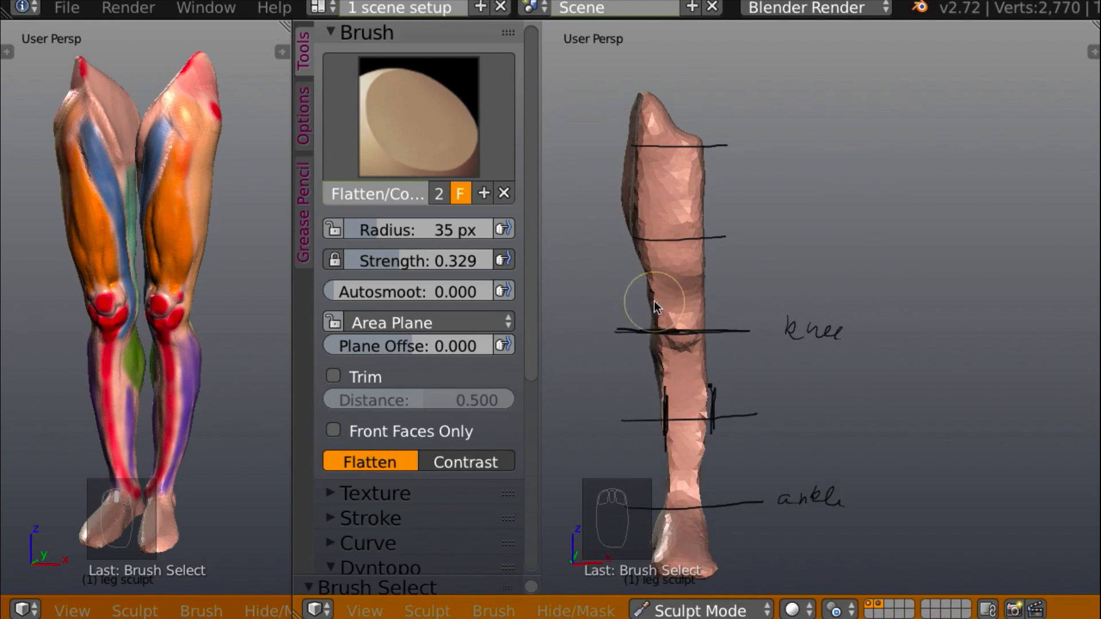
pyautogui.press('c')
pyautogui.moveTo(789, 284); pyautogui.dragTo(771, 281, button='middle')
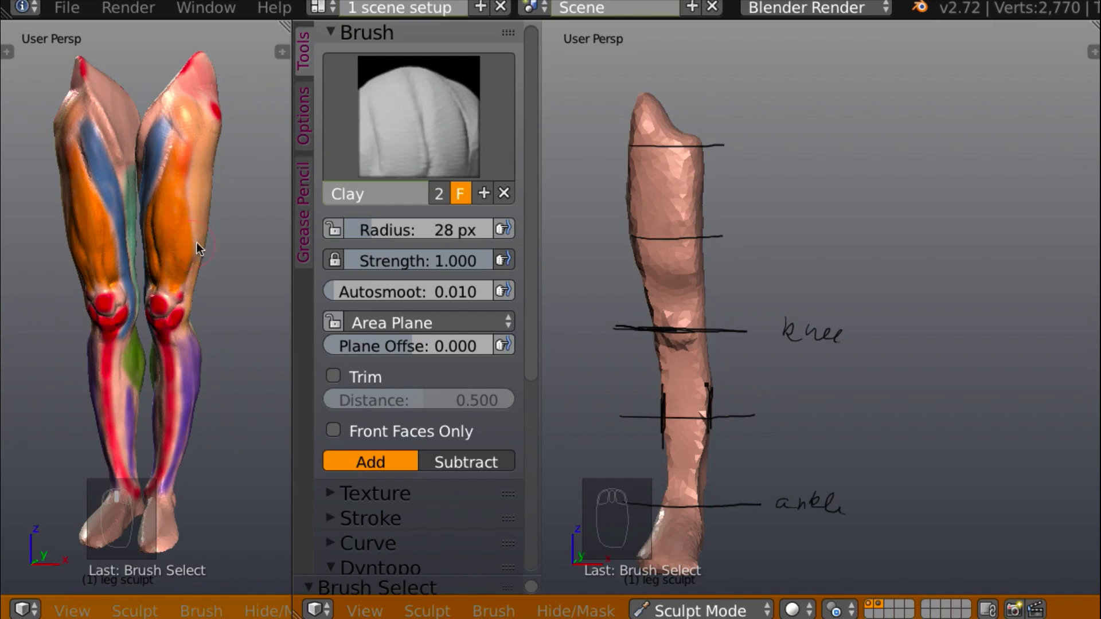
pyautogui.moveTo(824, 277)
pyautogui.mouseDown(button='middle')
pyautogui.moveTo(622, 278)
pyautogui.moveTo(875, 272)
pyautogui.moveTo(872, 250)
pyautogui.moveTo(929, 263)
pyautogui.moveTo(999, 243)
pyautogui.moveTo(917, 271)
pyautogui.moveTo(917, 252)
pyautogui.moveTo(754, 290)
pyautogui.mouseUp(button='middle')
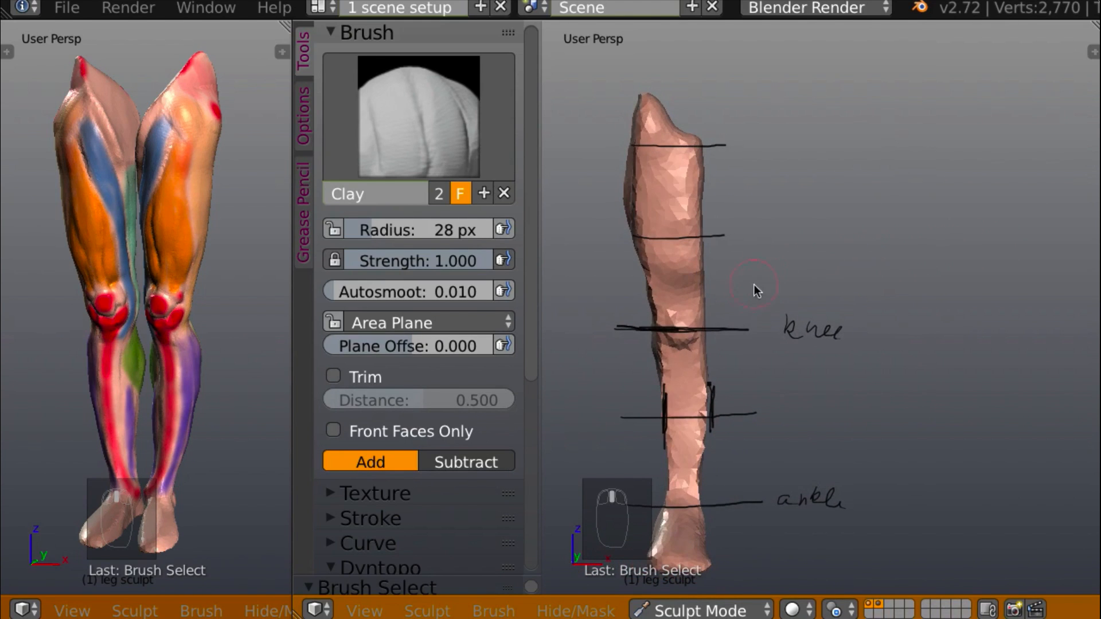
pyautogui.moveTo(869, 284)
pyautogui.mouseDown(button='middle')
pyautogui.moveTo(921, 295)
pyautogui.moveTo(918, 268)
pyautogui.mouseUp(button='middle')
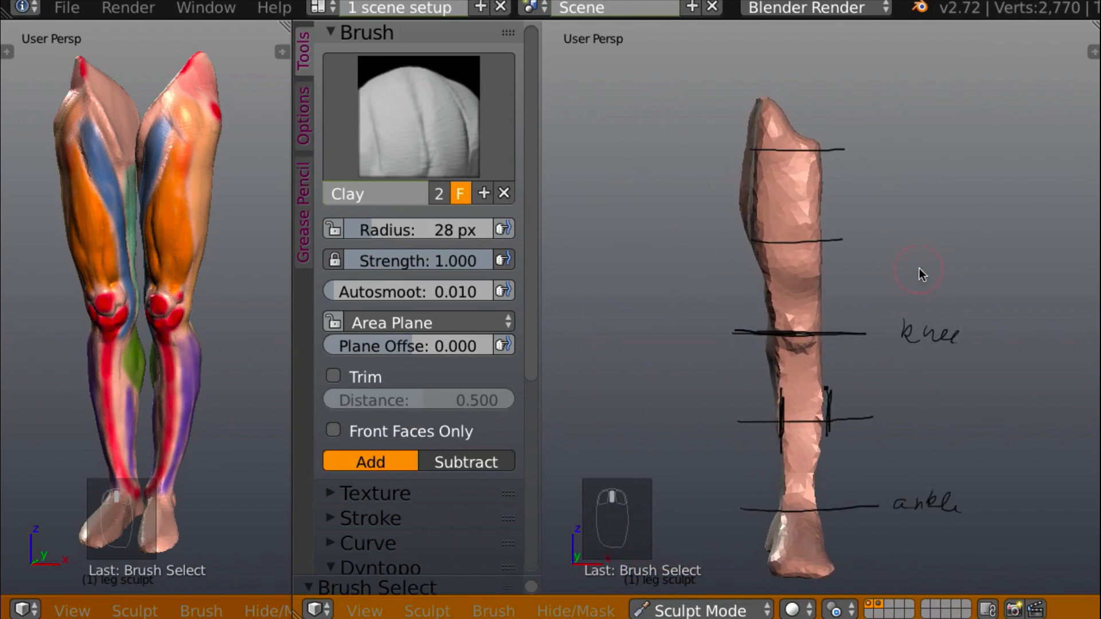
pyautogui.moveTo(874, 318)
pyautogui.mouseDown(button='middle')
pyautogui.moveTo(676, 298)
pyautogui.moveTo(884, 279)
pyautogui.moveTo(881, 238)
pyautogui.mouseUp(button='middle')
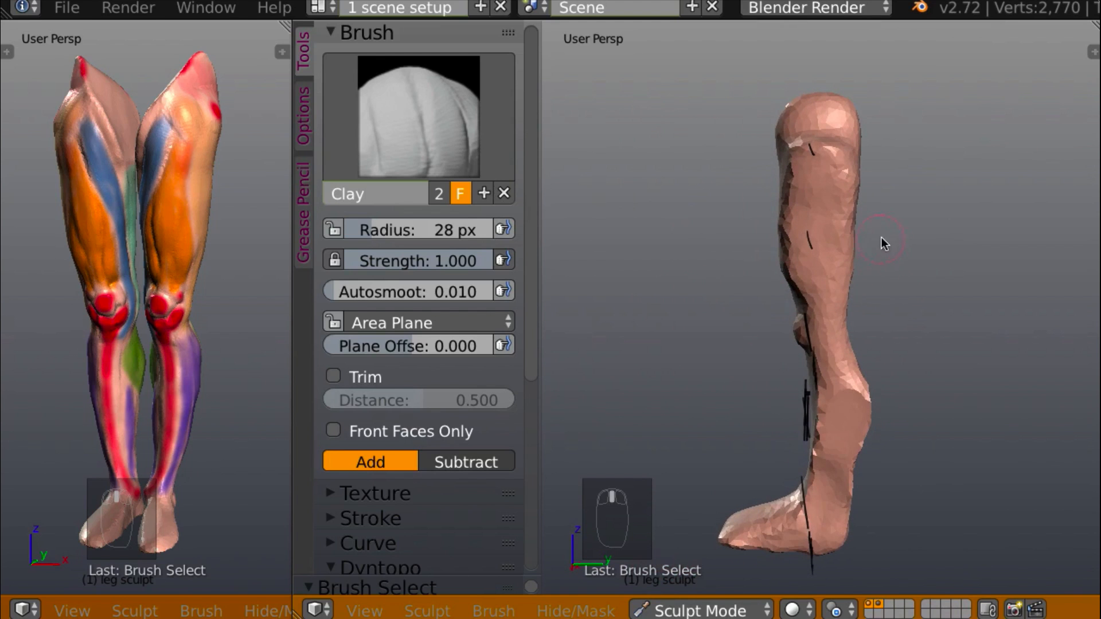
pyautogui.moveTo(818, 223)
pyautogui.mouseDown()
pyautogui.moveTo(803, 231)
pyautogui.moveTo(801, 255)
pyautogui.moveTo(823, 233)
pyautogui.moveTo(831, 192)
pyautogui.mouseUp()
pyautogui.moveTo(873, 222)
pyautogui.mouseDown(button='middle')
pyautogui.moveTo(934, 216)
pyautogui.moveTo(902, 252)
pyautogui.moveTo(882, 233)
pyautogui.mouseUp(button='middle')
# Add clay for the kneecap at the knee guide line on the front of the leg sculpt
pyautogui.scroll(2, 892, 220)
pyautogui.scroll(2, 892, 225)
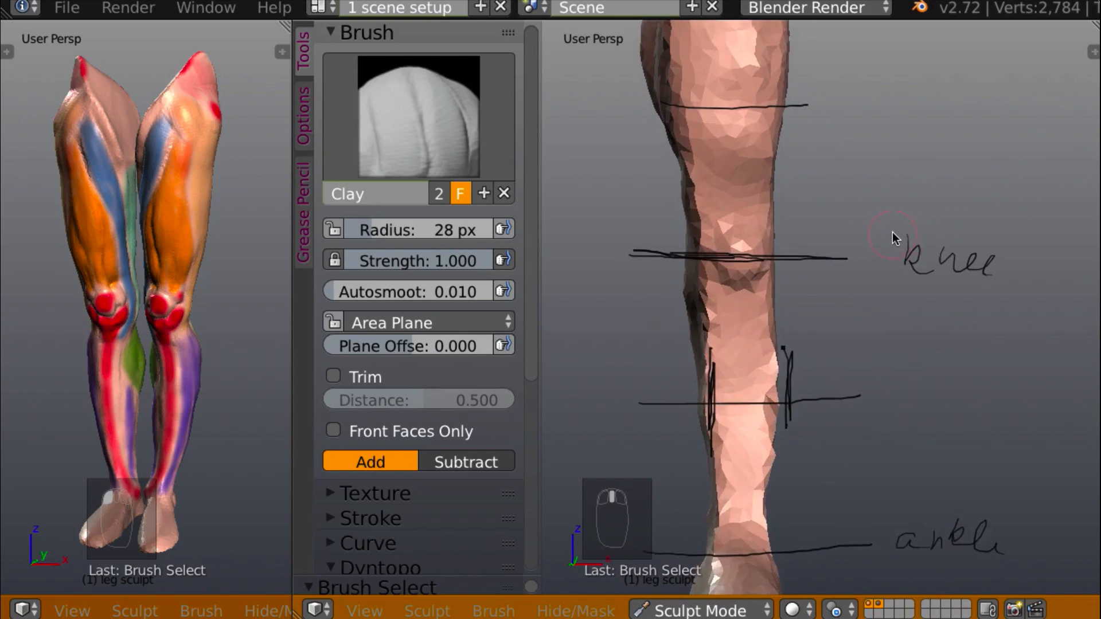
pyautogui.moveTo(750, 233)
pyautogui.mouseDown()
pyautogui.moveTo(744, 224)
pyautogui.moveTo(747, 234)
pyautogui.mouseUp()
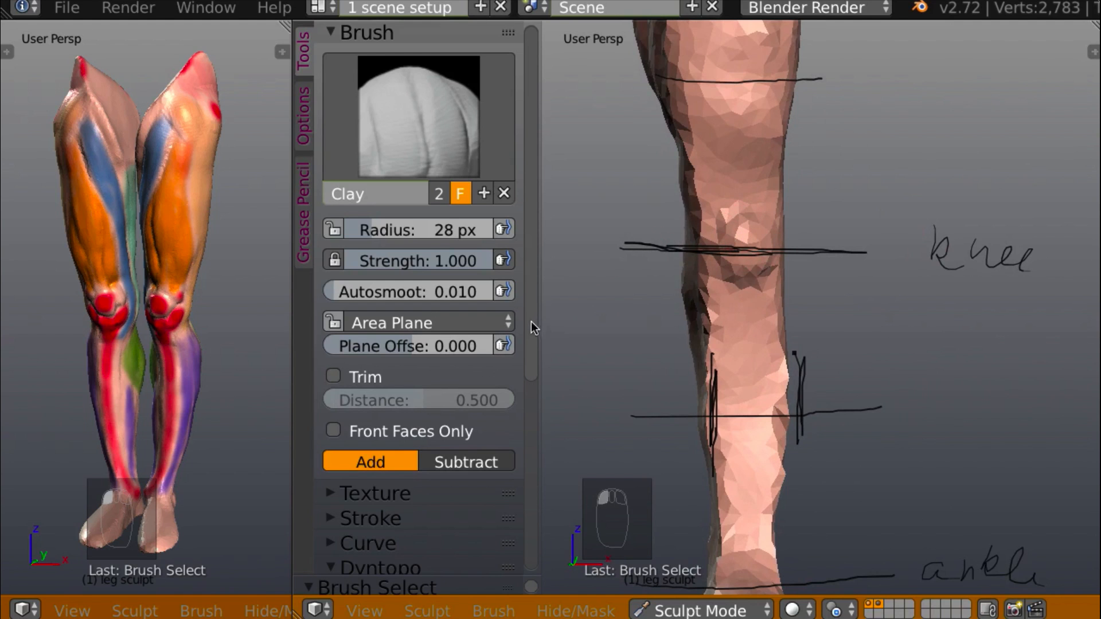
# Set the dynamic topology detail size to 20.36%
pyautogui.moveTo(531, 322); pyautogui.dragTo(515, 456)
pyautogui.moveTo(411, 414); pyautogui.dragTo(368, 419)
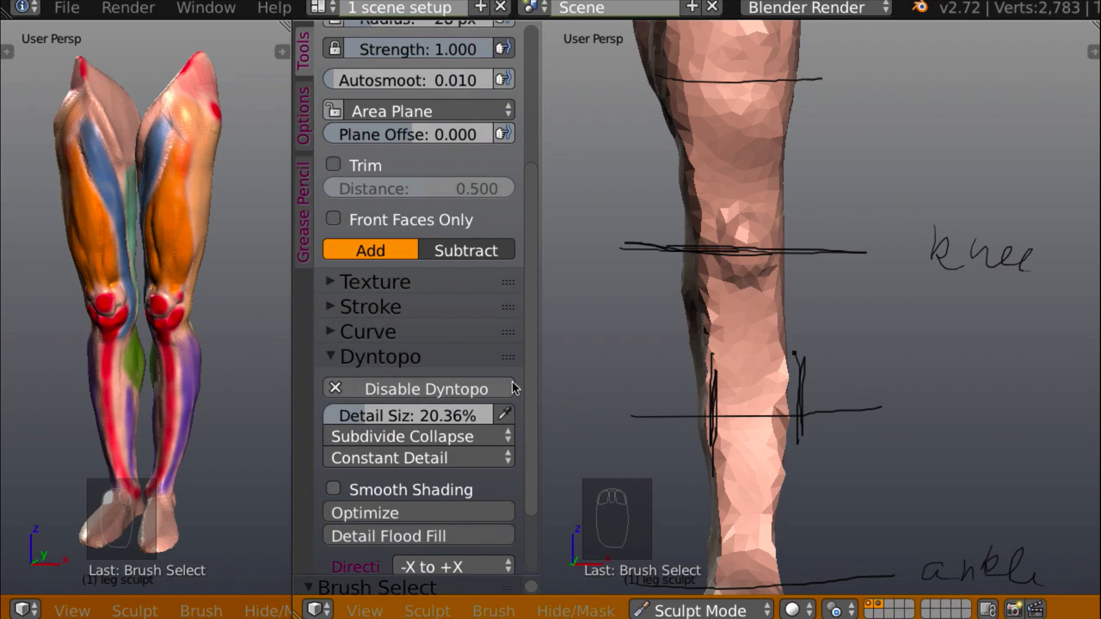
pyautogui.moveTo(523, 381); pyautogui.dragTo(523, 207)
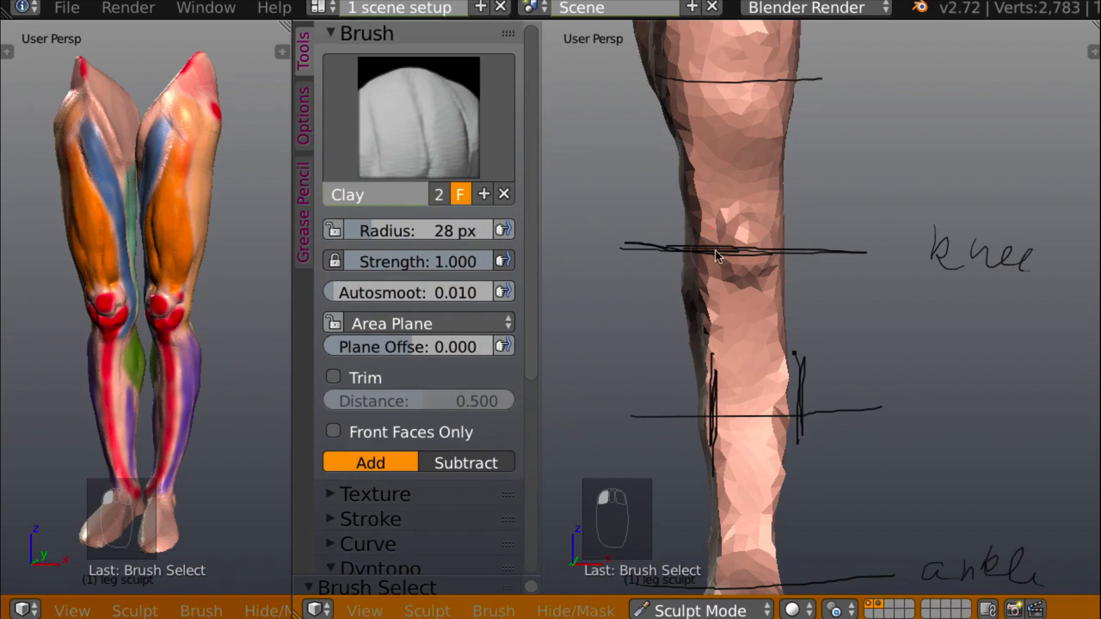
# Carve the outline of the kneecap into the front of the knee with the Crease brush
pyautogui.moveTo(717, 255)
pyautogui.mouseDown(button='middle')
pyautogui.moveTo(855, 245)
pyautogui.moveTo(785, 252)
pyautogui.mouseUp(button='middle')
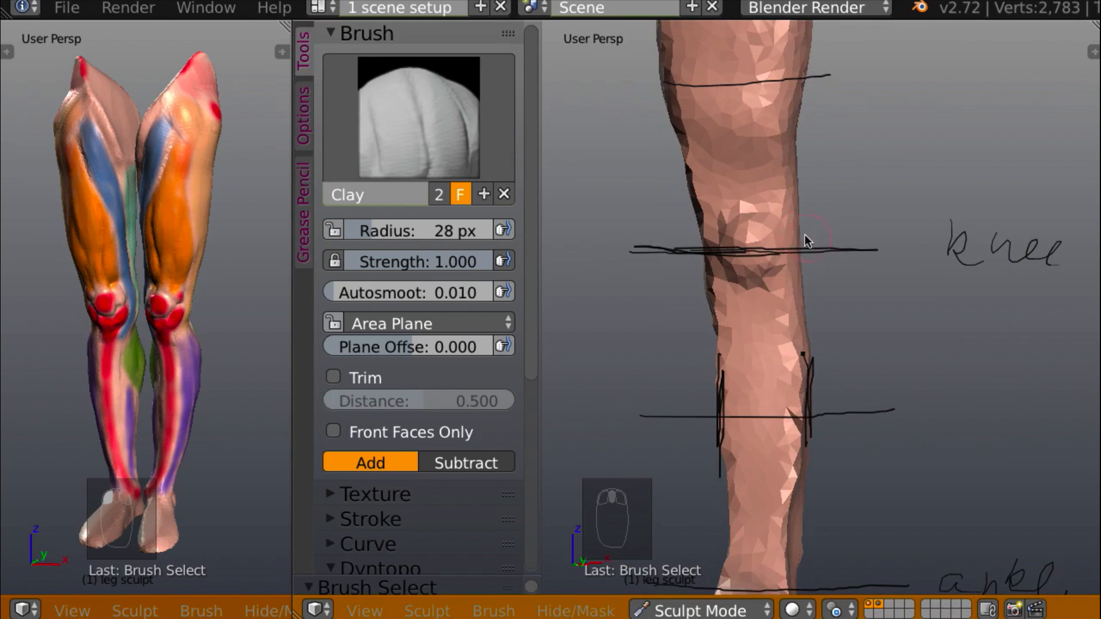
pyautogui.hotkey('shift', 'c')
pyautogui.moveTo(774, 251)
pyautogui.mouseDown()
pyautogui.moveTo(726, 253)
pyautogui.moveTo(774, 254)
pyautogui.mouseUp()
pyautogui.moveTo(774, 253)
pyautogui.mouseDown(button='middle')
pyautogui.moveTo(570, 238)
pyautogui.moveTo(590, 264)
pyautogui.mouseUp(button='middle')
pyautogui.moveTo(158, 301); pyautogui.dragTo(419, 289, button='middle')
pyautogui.moveTo(802, 298)
pyautogui.mouseDown(button='middle')
pyautogui.moveTo(770, 313)
pyautogui.moveTo(783, 307)
pyautogui.mouseUp(button='middle')
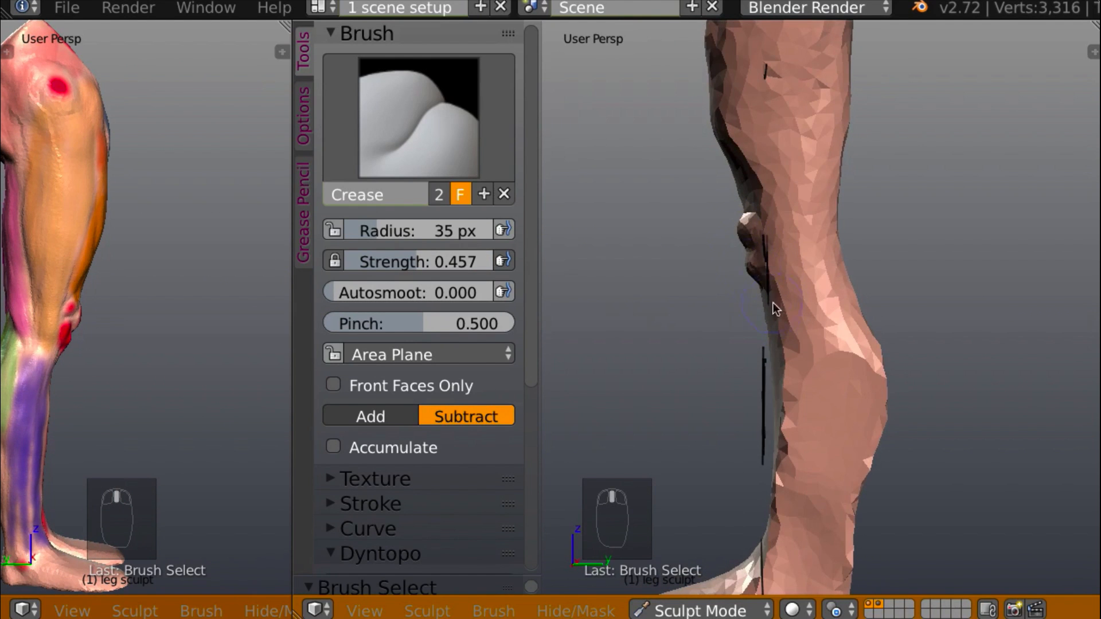
# Build up the kneecap and the area beside it with the Clay brush
pyautogui.press('c')
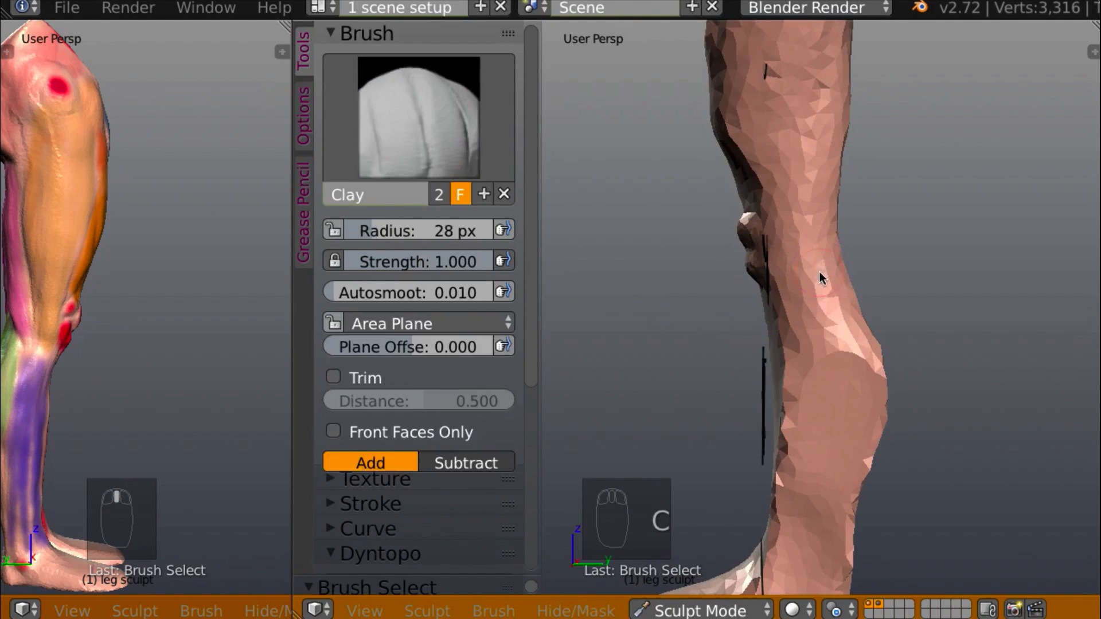
pyautogui.moveTo(819, 271); pyautogui.dragTo(946, 281, button='middle')
pyautogui.moveTo(770, 281)
pyautogui.mouseDown()
pyautogui.moveTo(730, 263)
pyautogui.moveTo(737, 223)
pyautogui.moveTo(722, 218)
pyautogui.mouseUp()
pyautogui.moveTo(722, 217)
pyautogui.mouseDown(button='middle')
pyautogui.moveTo(838, 225)
pyautogui.moveTo(786, 222)
pyautogui.mouseUp(button='middle')
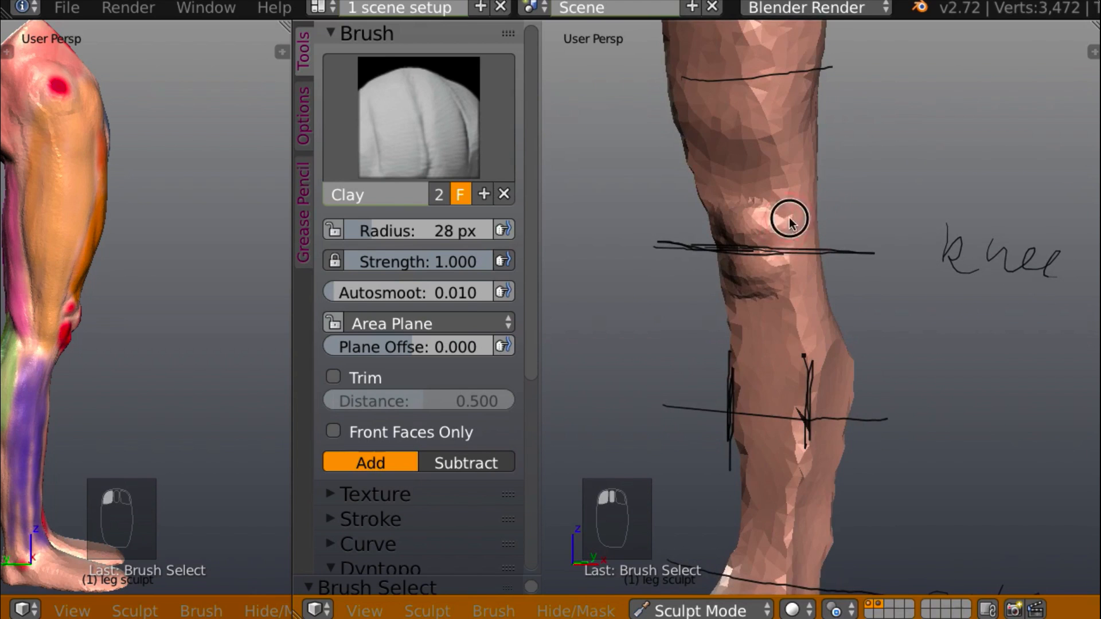
pyautogui.moveTo(786, 221); pyautogui.dragTo(797, 224)
pyautogui.moveTo(797, 223); pyautogui.dragTo(802, 219, button='middle')
pyautogui.moveTo(801, 220)
pyautogui.mouseDown()
pyautogui.moveTo(781, 216)
pyautogui.moveTo(781, 263)
pyautogui.mouseUp()
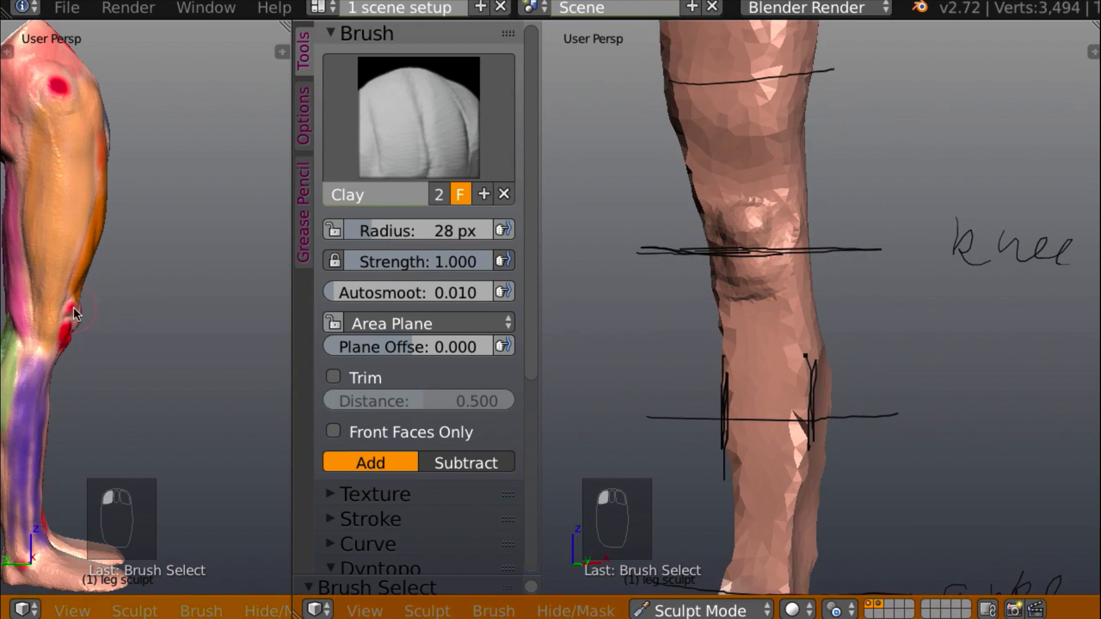
# Add clay along both sides of the knee and just below the kneecap at the knee guide line
pyautogui.moveTo(768, 252); pyautogui.dragTo(785, 263, button='middle')
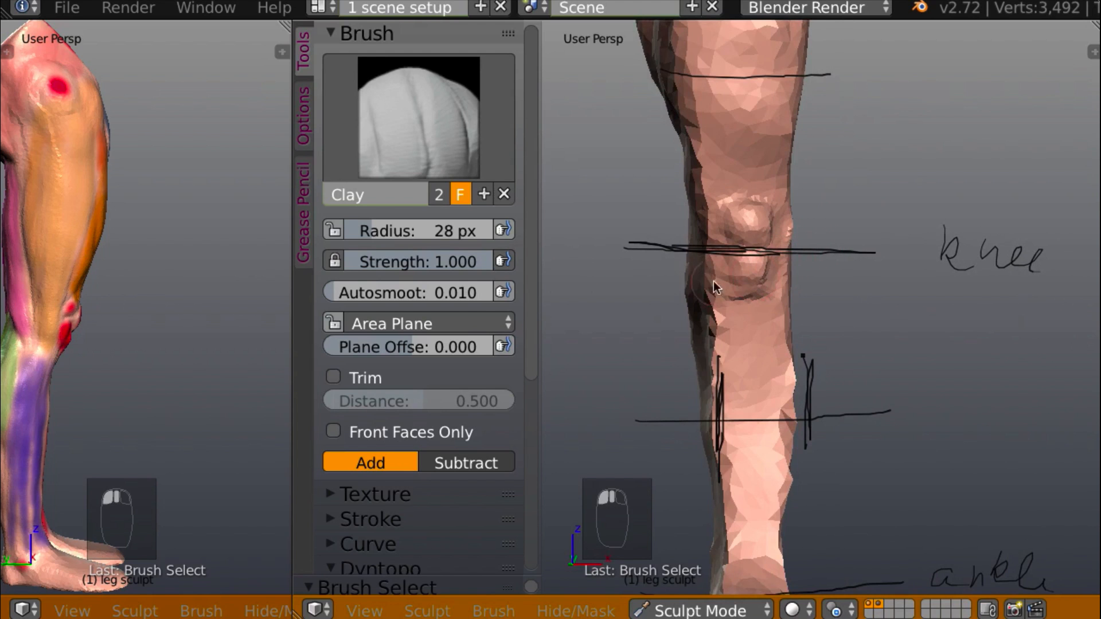
pyautogui.moveTo(713, 278)
pyautogui.mouseDown()
pyautogui.moveTo(705, 226)
pyautogui.moveTo(702, 243)
pyautogui.mouseUp()
pyautogui.moveTo(702, 243); pyautogui.dragTo(662, 245, button='middle')
pyautogui.moveTo(783, 221); pyautogui.dragTo(779, 265)
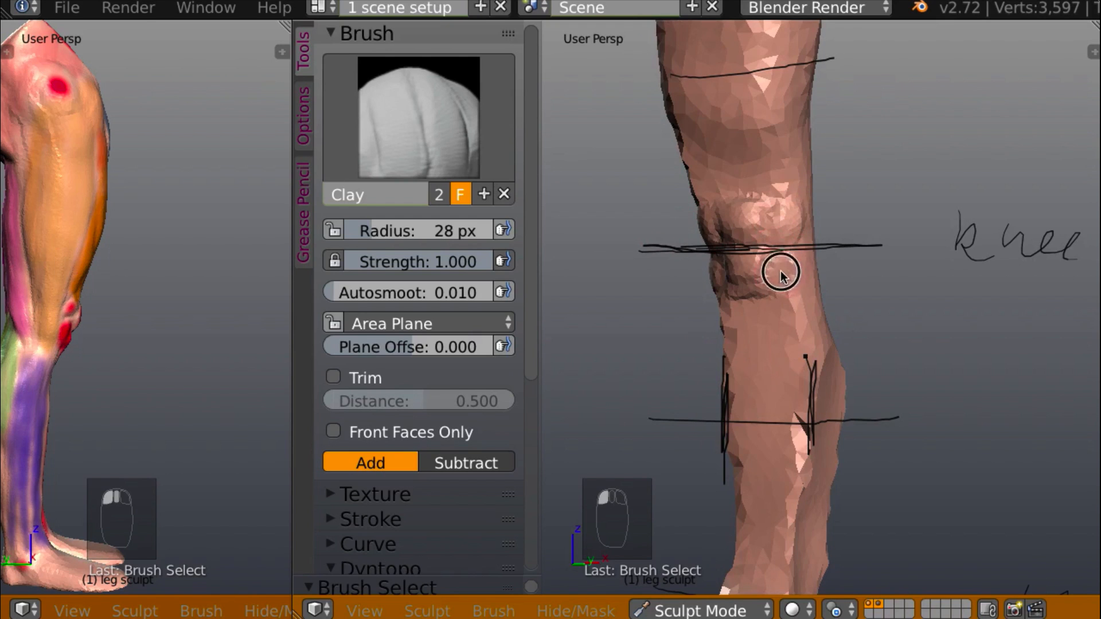
pyautogui.moveTo(779, 265)
pyautogui.mouseDown(button='middle')
pyautogui.moveTo(769, 263)
pyautogui.moveTo(801, 266)
pyautogui.moveTo(754, 280)
pyautogui.mouseUp(button='middle')
pyautogui.moveTo(753, 274); pyautogui.dragTo(750, 259)
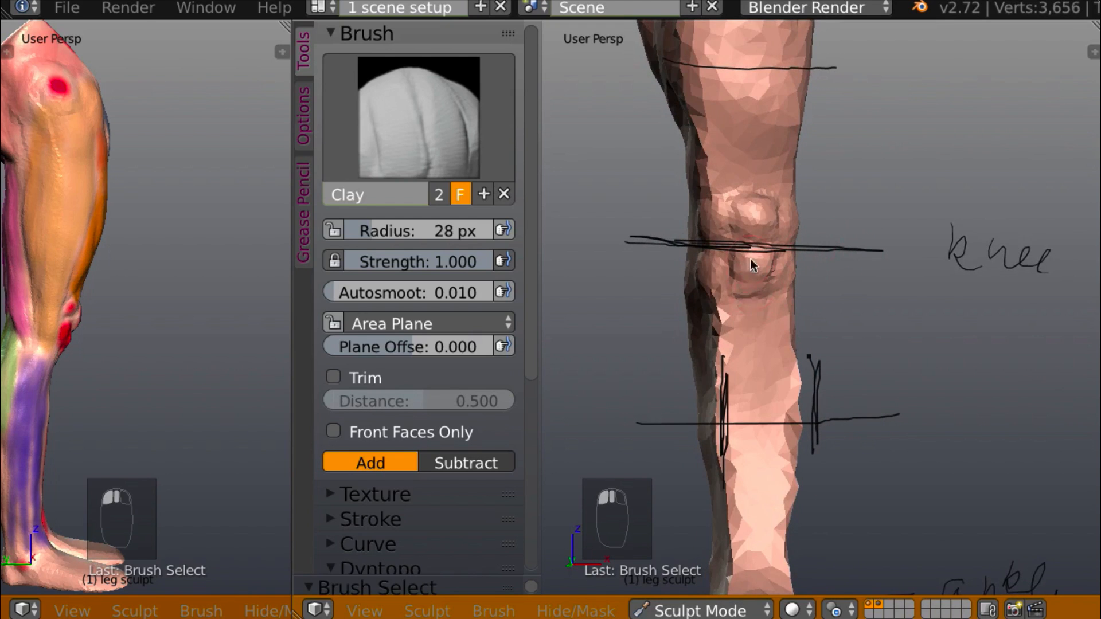
# Sculpt the shin bone ridge with the Clay brush from below the knee to the ankle, following the red area on the reference legs
pyautogui.keyDown('shift'); pyautogui.moveTo(837, 274); pyautogui.dragTo(799, 230, button='middle'); pyautogui.keyUp('shift')
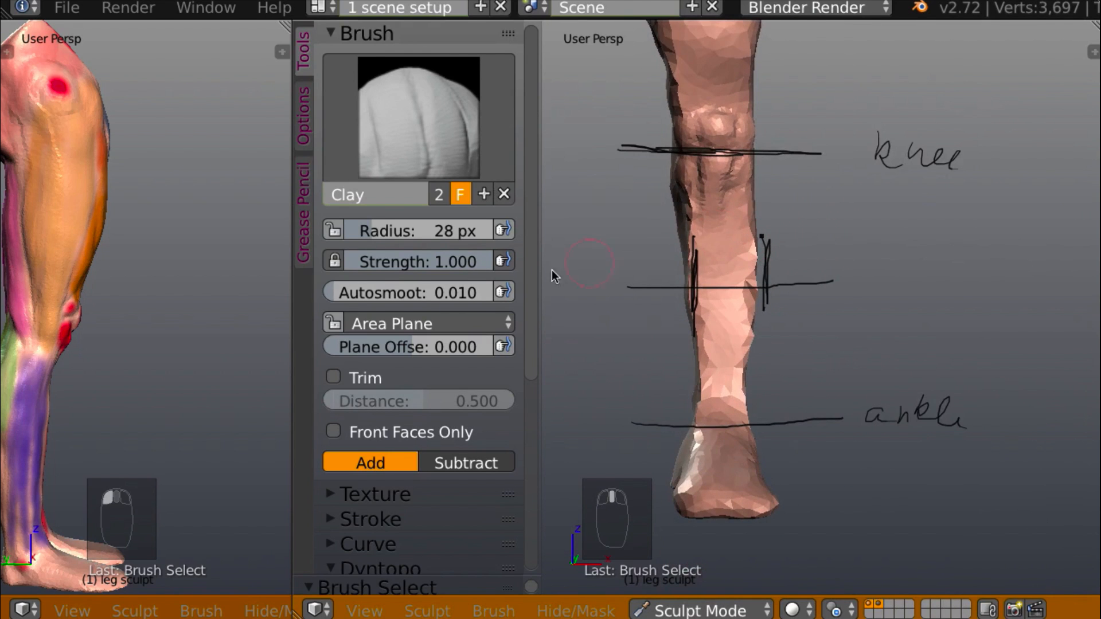
pyautogui.moveTo(185, 322); pyautogui.dragTo(166, 297, button='middle')
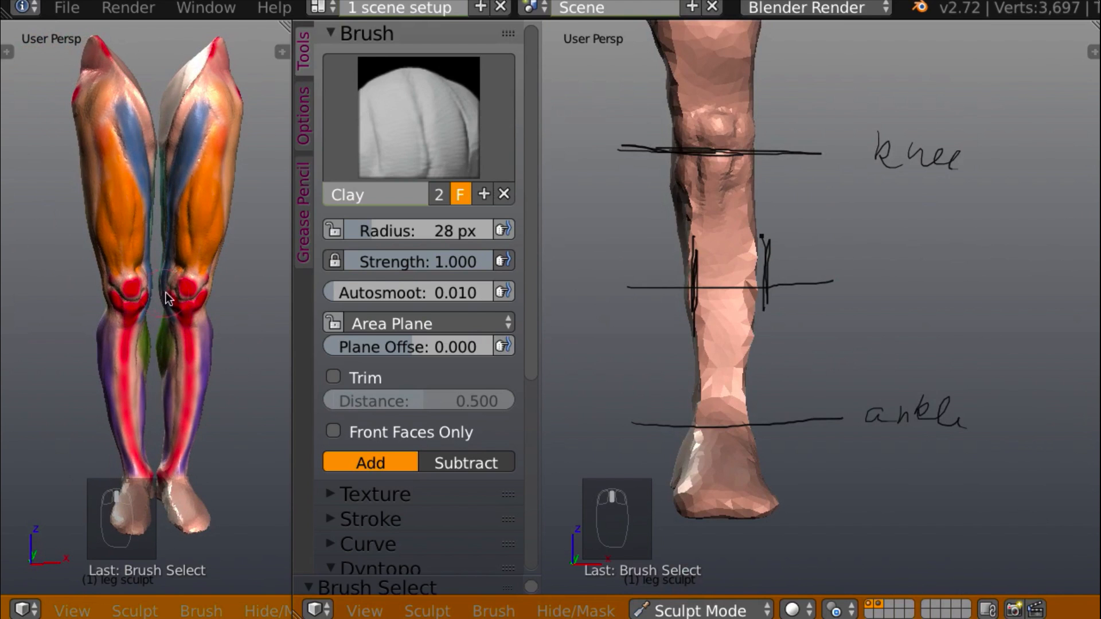
pyautogui.moveTo(896, 295); pyautogui.dragTo(863, 285, button='middle')
pyautogui.moveTo(226, 345); pyautogui.dragTo(223, 239, button='middle')
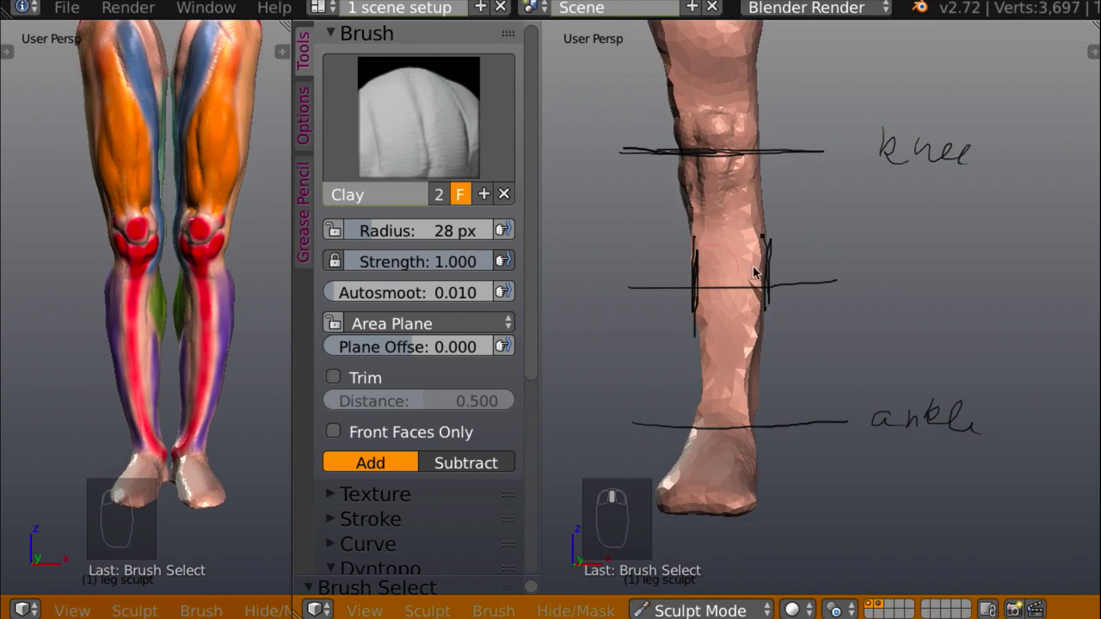
pyautogui.moveTo(753, 267)
pyautogui.mouseDown(button='middle')
pyautogui.moveTo(862, 270)
pyautogui.moveTo(781, 226)
pyautogui.moveTo(816, 218)
pyautogui.mouseUp(button='middle')
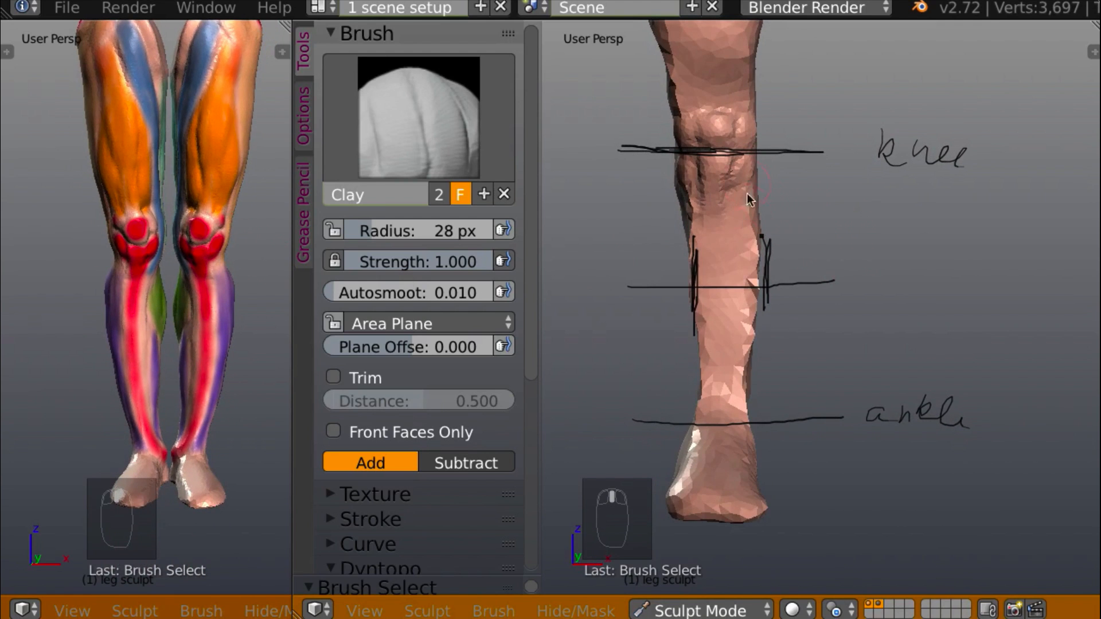
pyautogui.moveTo(742, 238)
pyautogui.mouseDown(button='middle')
pyautogui.moveTo(704, 235)
pyautogui.moveTo(696, 222)
pyautogui.mouseUp(button='middle')
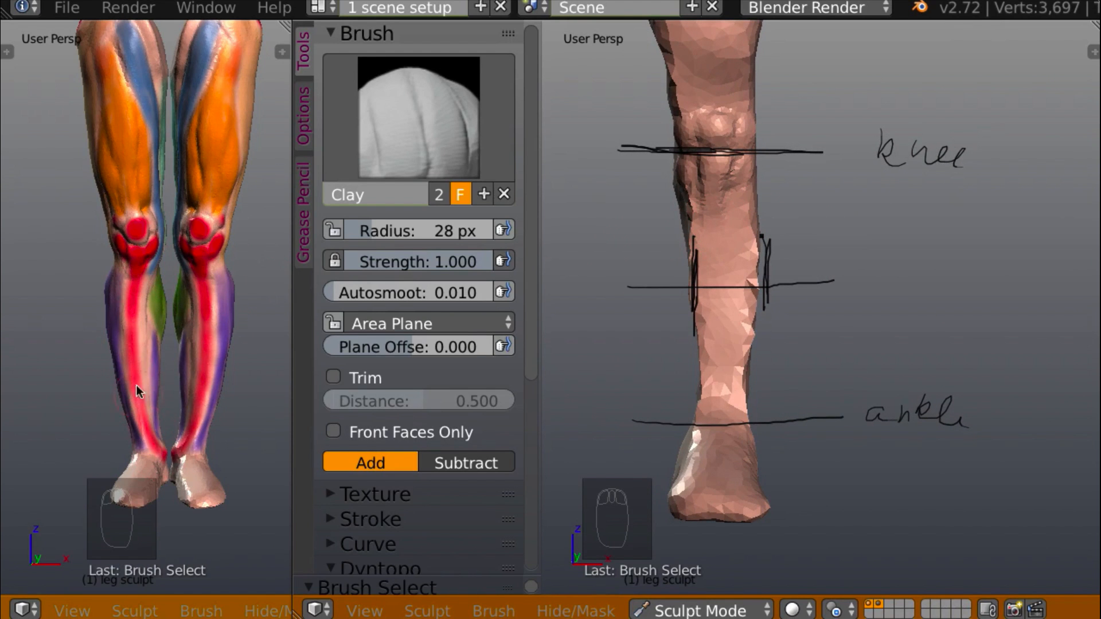
pyautogui.moveTo(140, 314)
pyautogui.mouseDown(button='middle')
pyautogui.moveTo(334, 316)
pyautogui.moveTo(128, 304)
pyautogui.moveTo(138, 298)
pyautogui.mouseUp(button='middle')
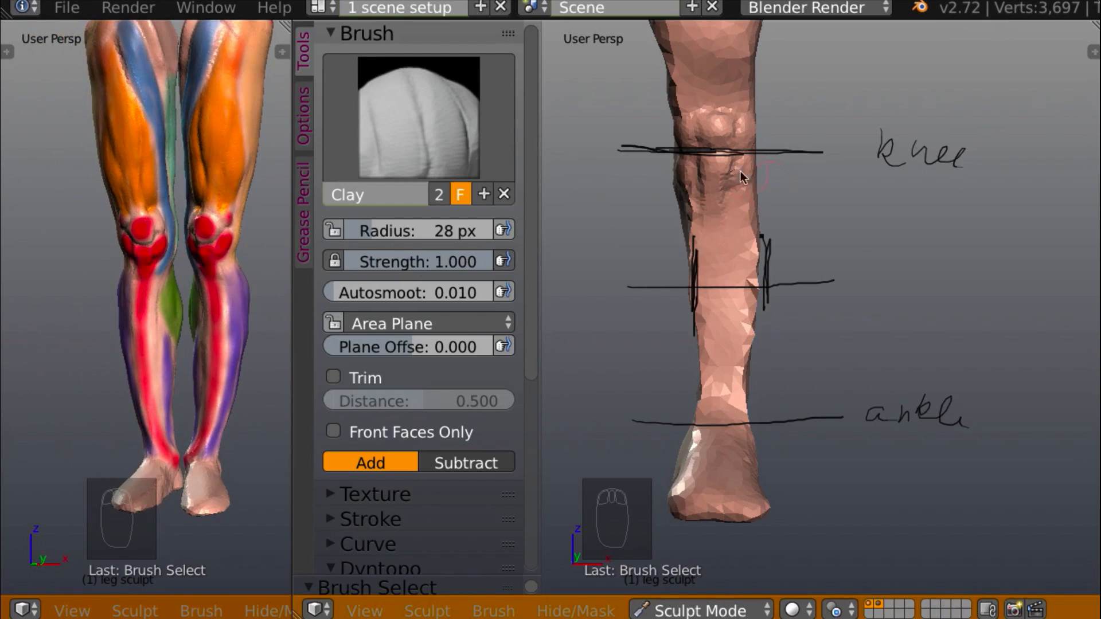
pyautogui.moveTo(711, 170)
pyautogui.mouseDown()
pyautogui.moveTo(708, 339)
pyautogui.moveTo(729, 404)
pyautogui.mouseUp()
pyautogui.moveTo(838, 267)
pyautogui.mouseDown(button='middle')
pyautogui.moveTo(862, 260)
pyautogui.moveTo(836, 263)
pyautogui.mouseUp(button='middle')
pyautogui.moveTo(711, 394); pyautogui.dragTo(737, 414)
# Add clay alongside the shin ridge from below the knee to past mid-calf
pyautogui.moveTo(736, 413)
pyautogui.mouseDown(button='middle')
pyautogui.moveTo(586, 348)
pyautogui.moveTo(668, 309)
pyautogui.moveTo(796, 322)
pyautogui.moveTo(816, 266)
pyautogui.moveTo(753, 191)
pyautogui.mouseUp(button='middle')
pyautogui.moveTo(741, 172)
pyautogui.mouseDown()
pyautogui.moveTo(745, 157)
pyautogui.moveTo(737, 337)
pyautogui.mouseUp()
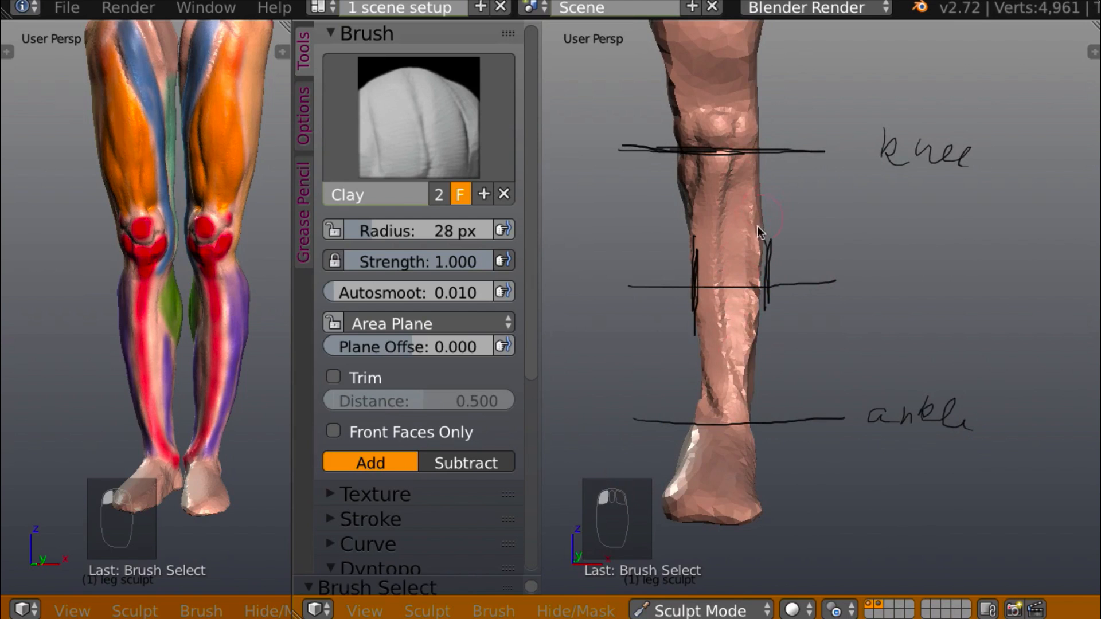
pyautogui.moveTo(757, 226); pyautogui.dragTo(756, 219, button='middle')
pyautogui.moveTo(756, 219)
pyautogui.mouseDown()
pyautogui.moveTo(756, 311)
pyautogui.moveTo(757, 188)
pyautogui.moveTo(748, 194)
pyautogui.moveTo(740, 332)
pyautogui.mouseUp()
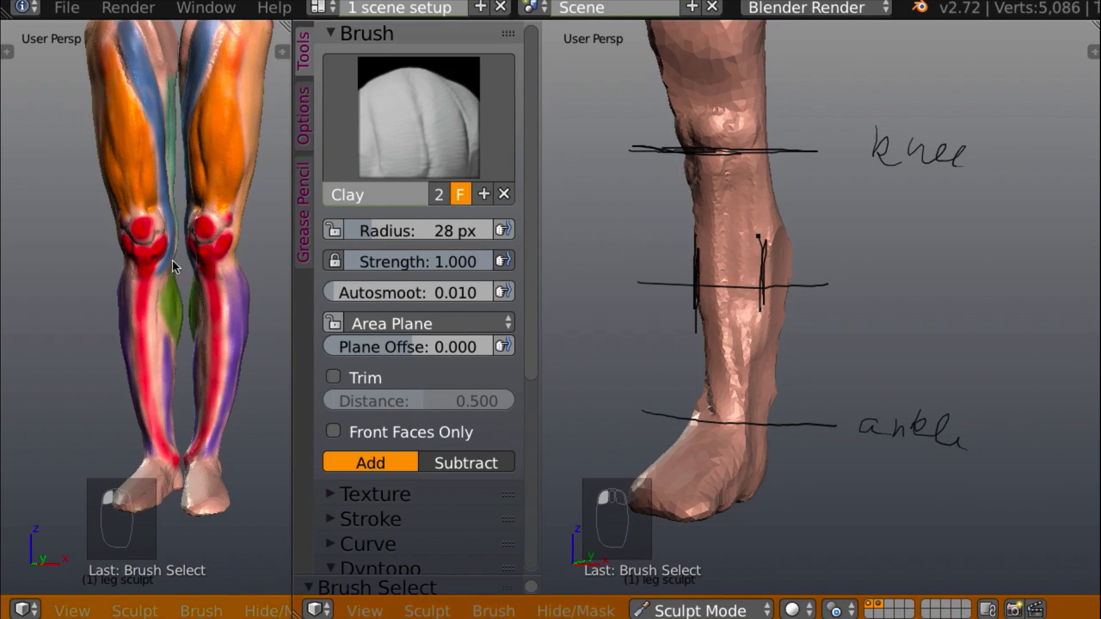
# Build up the side of the lower leg with Clay strokes from below the knee over the upper calf
pyautogui.moveTo(173, 261)
pyautogui.mouseDown(button='middle')
pyautogui.moveTo(92, 273)
pyautogui.moveTo(191, 260)
pyautogui.mouseUp(button='middle')
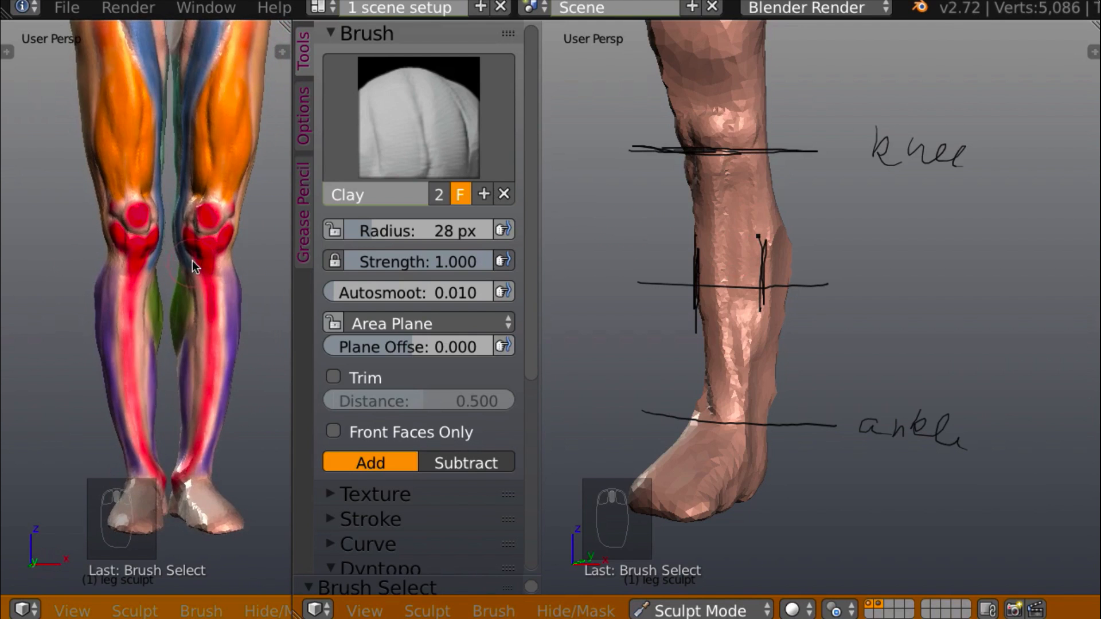
pyautogui.moveTo(797, 252); pyautogui.dragTo(762, 207, button='middle')
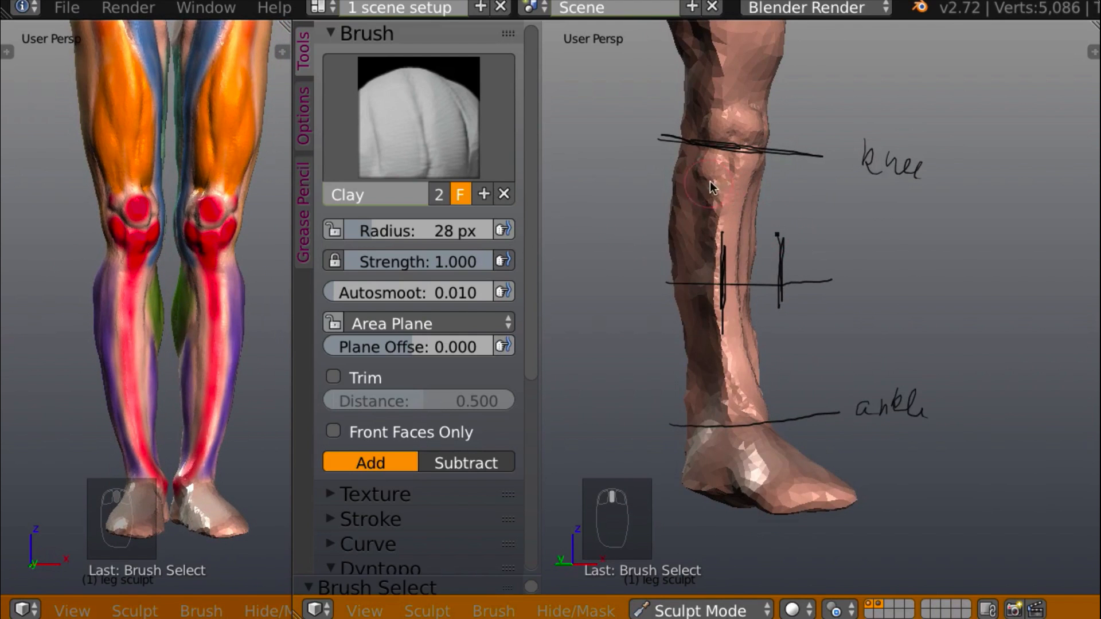
pyautogui.moveTo(707, 192); pyautogui.dragTo(709, 207)
pyautogui.moveTo(708, 209); pyautogui.dragTo(548, 250, button='middle')
pyautogui.moveTo(675, 208); pyautogui.dragTo(819, 213, button='middle')
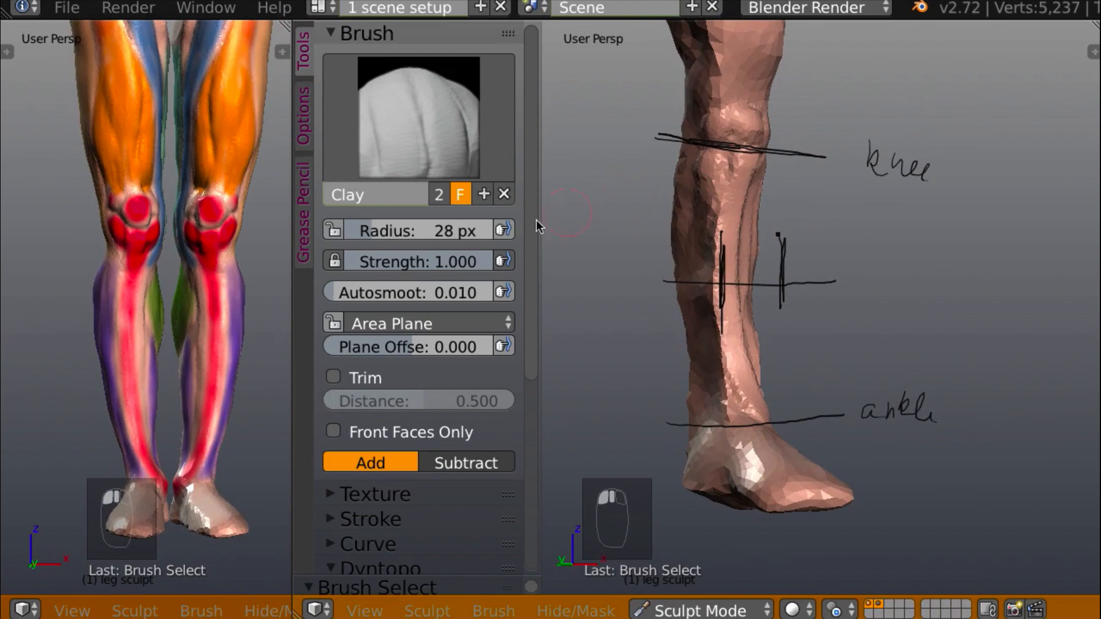
pyautogui.moveTo(699, 230)
pyautogui.mouseDown(button='middle')
pyautogui.moveTo(751, 205)
pyautogui.moveTo(698, 184)
pyautogui.mouseUp(button='middle')
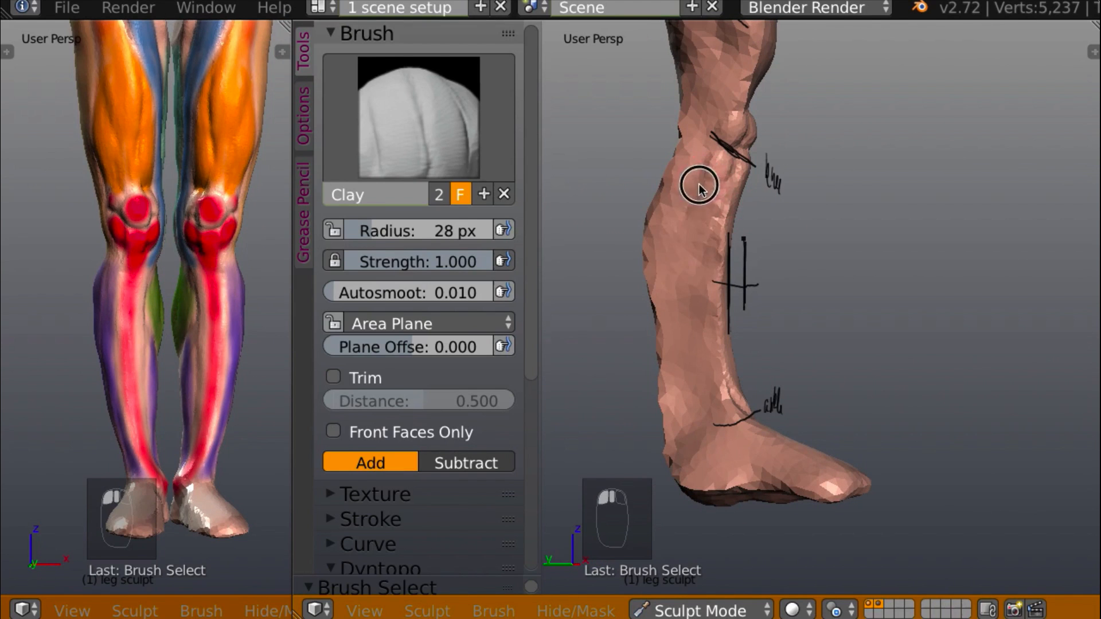
pyautogui.moveTo(698, 184)
pyautogui.mouseDown()
pyautogui.moveTo(688, 266)
pyautogui.moveTo(696, 248)
pyautogui.moveTo(676, 224)
pyautogui.moveTo(680, 167)
pyautogui.moveTo(654, 229)
pyautogui.moveTo(676, 225)
pyautogui.moveTo(688, 287)
pyautogui.moveTo(681, 225)
pyautogui.mouseUp()
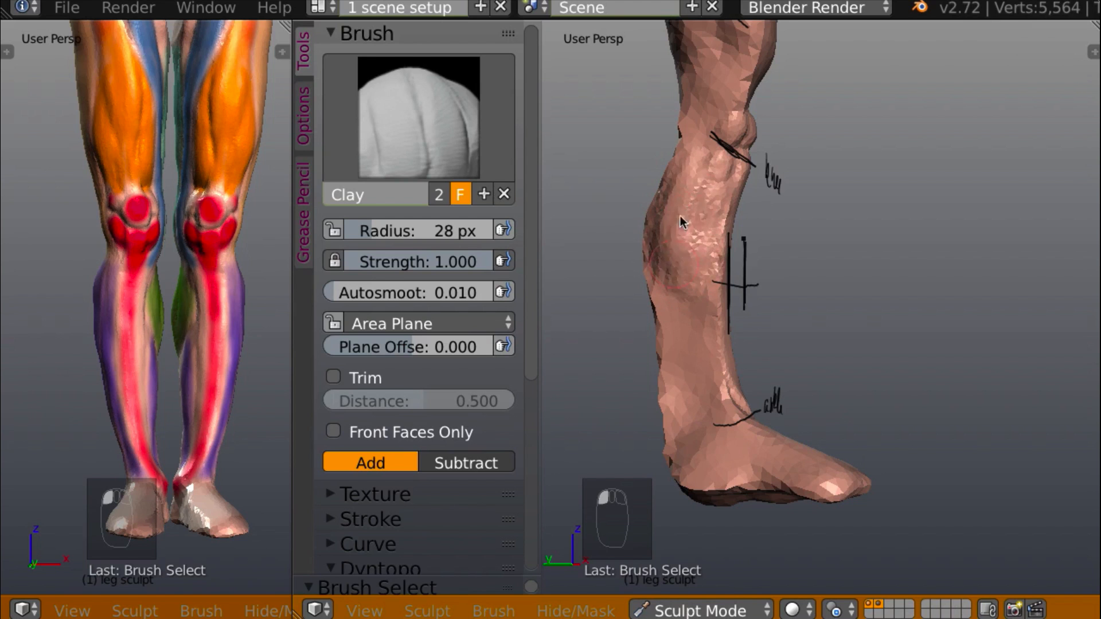
# Reshape the back of the lower leg near the ankle with the Snake Hook brush at a 49 px radius, matching the reference's rear view
pyautogui.moveTo(681, 225)
pyautogui.mouseDown(button='middle')
pyautogui.moveTo(845, 218)
pyautogui.moveTo(844, 238)
pyautogui.moveTo(813, 212)
pyautogui.moveTo(784, 223)
pyautogui.moveTo(783, 199)
pyautogui.moveTo(865, 191)
pyautogui.moveTo(815, 274)
pyautogui.moveTo(761, 258)
pyautogui.moveTo(819, 267)
pyautogui.moveTo(840, 290)
pyautogui.moveTo(801, 312)
pyautogui.mouseUp(button='middle')
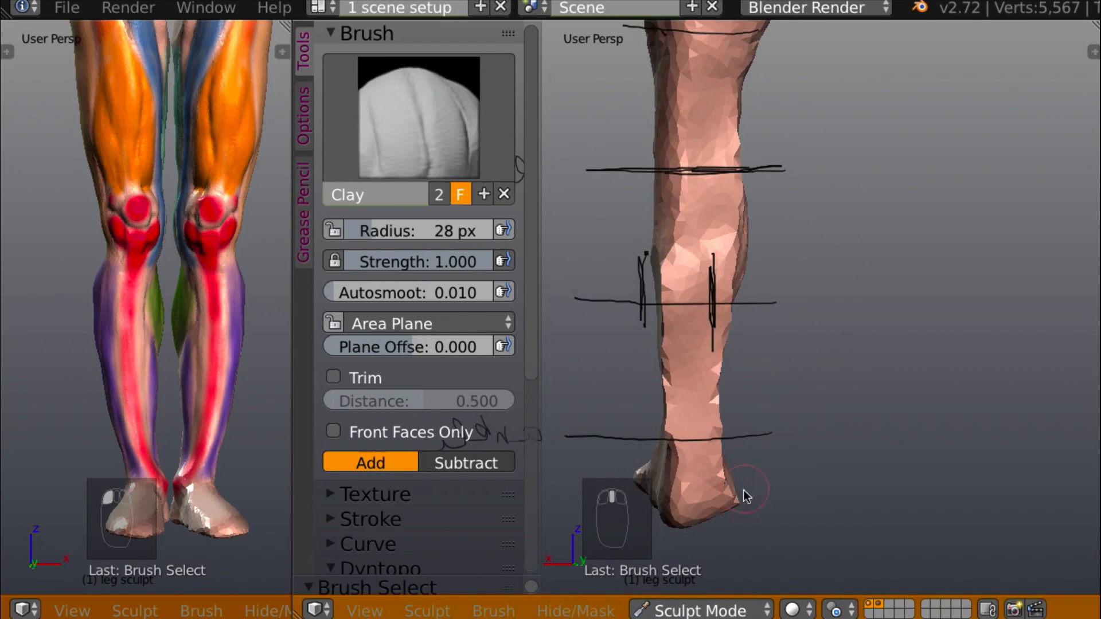
pyautogui.moveTo(200, 308)
pyautogui.mouseDown(button='middle')
pyautogui.moveTo(247, 301)
pyautogui.moveTo(160, 311)
pyautogui.moveTo(130, 297)
pyautogui.moveTo(232, 314)
pyautogui.moveTo(204, 321)
pyautogui.moveTo(179, 309)
pyautogui.moveTo(187, 315)
pyautogui.moveTo(201, 298)
pyautogui.mouseUp(button='middle')
pyautogui.moveTo(731, 317); pyautogui.dragTo(783, 309, button='middle')
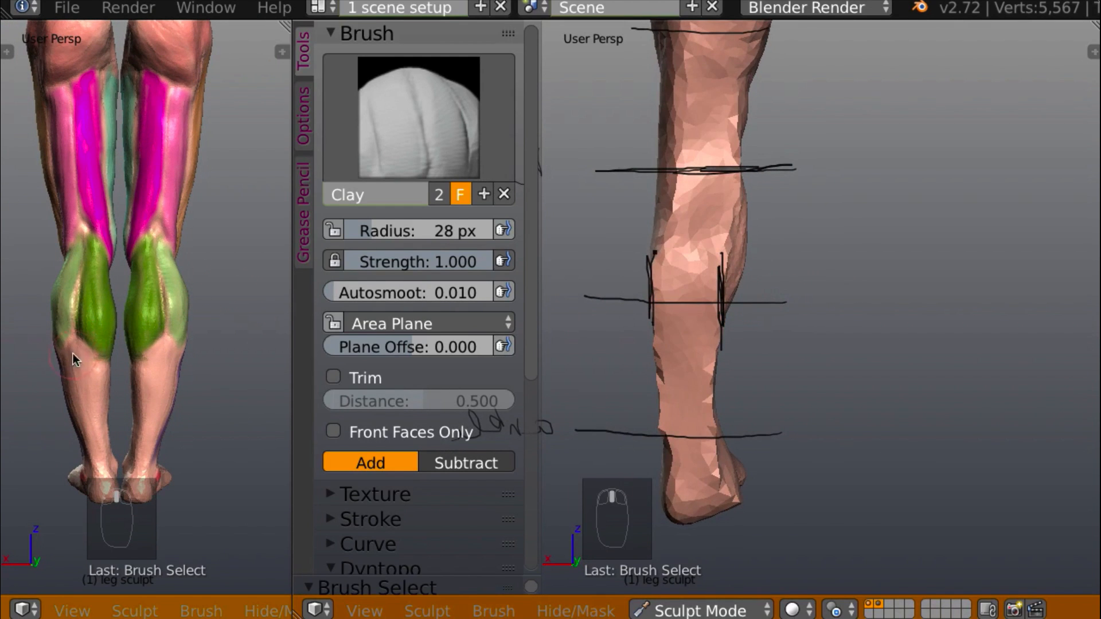
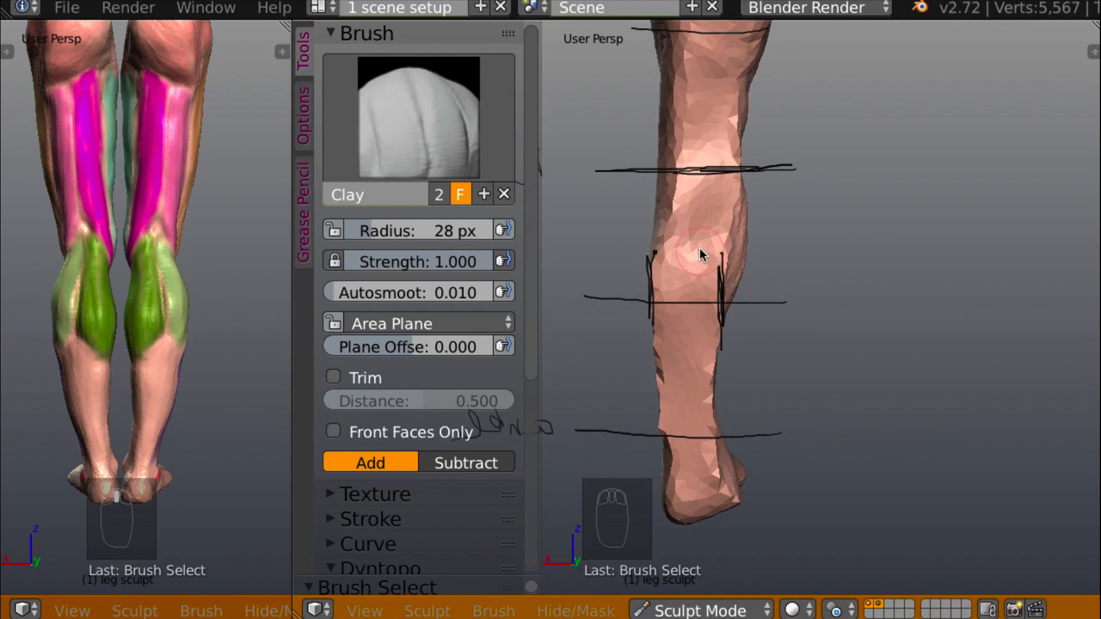
pyautogui.hotkey('shift', 'c')
pyautogui.scroll(-4, 791, 264)
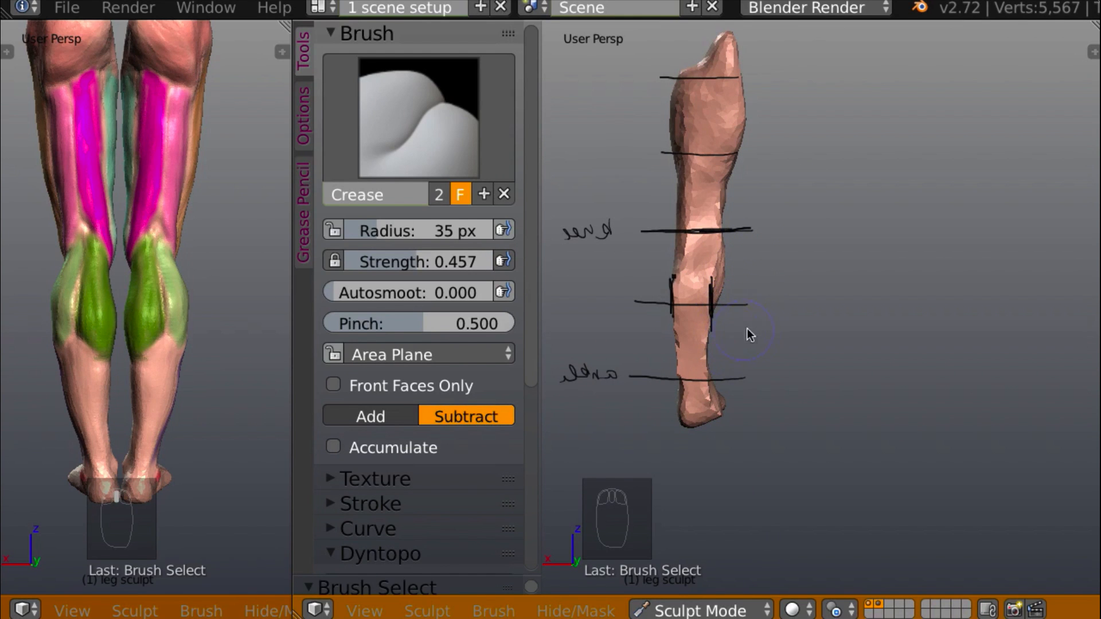
pyautogui.moveTo(769, 316); pyautogui.dragTo(855, 291, button='middle')
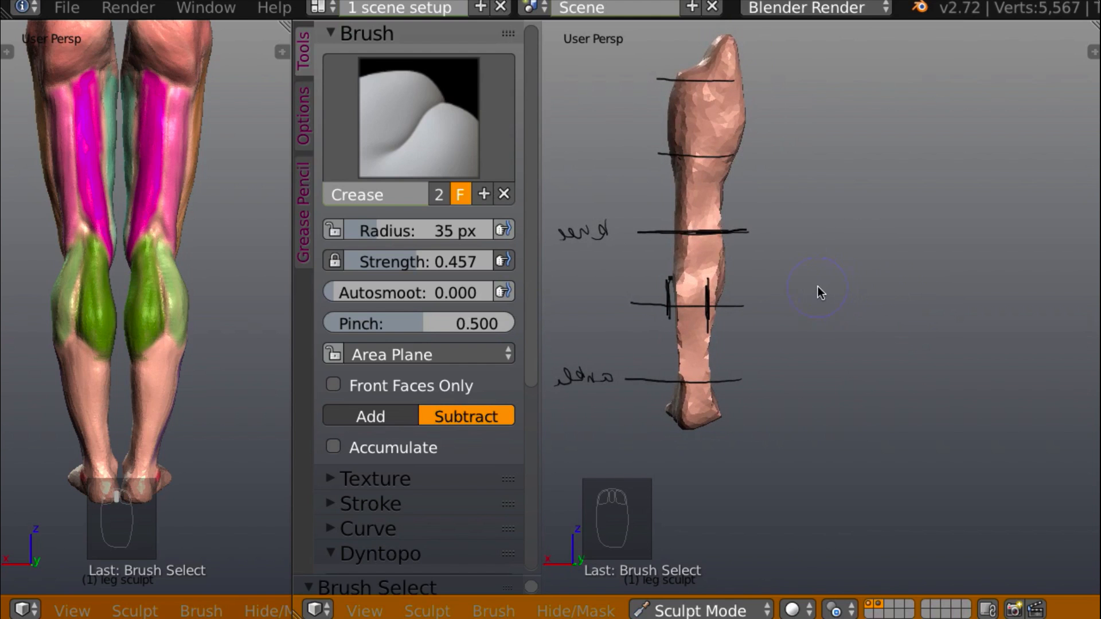
pyautogui.press('k')
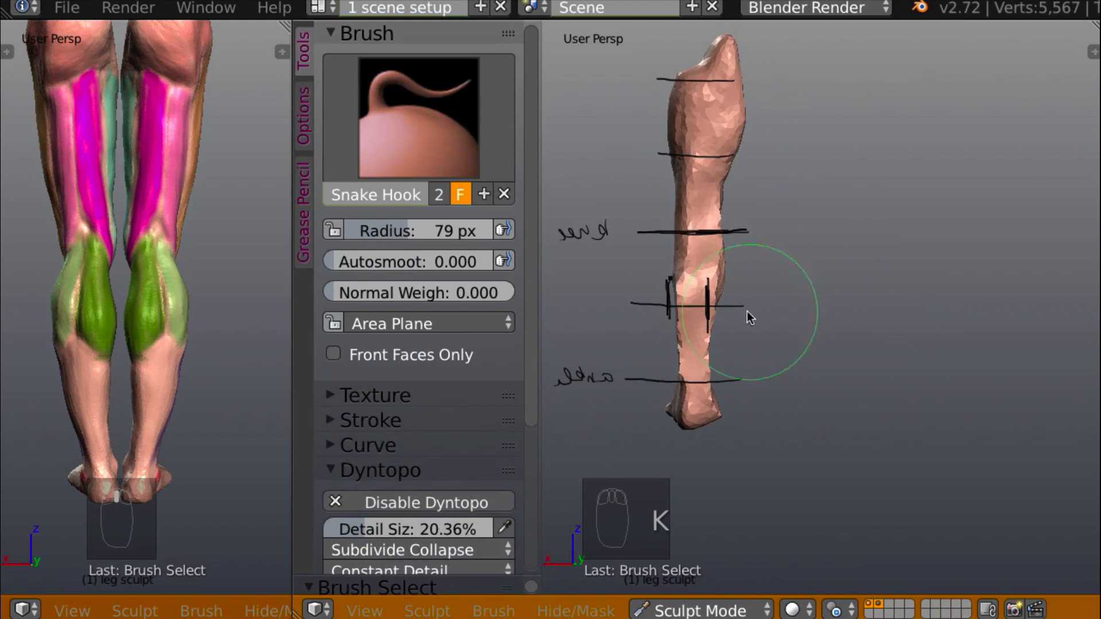
pyautogui.press('f')
pyautogui.click(711, 338)
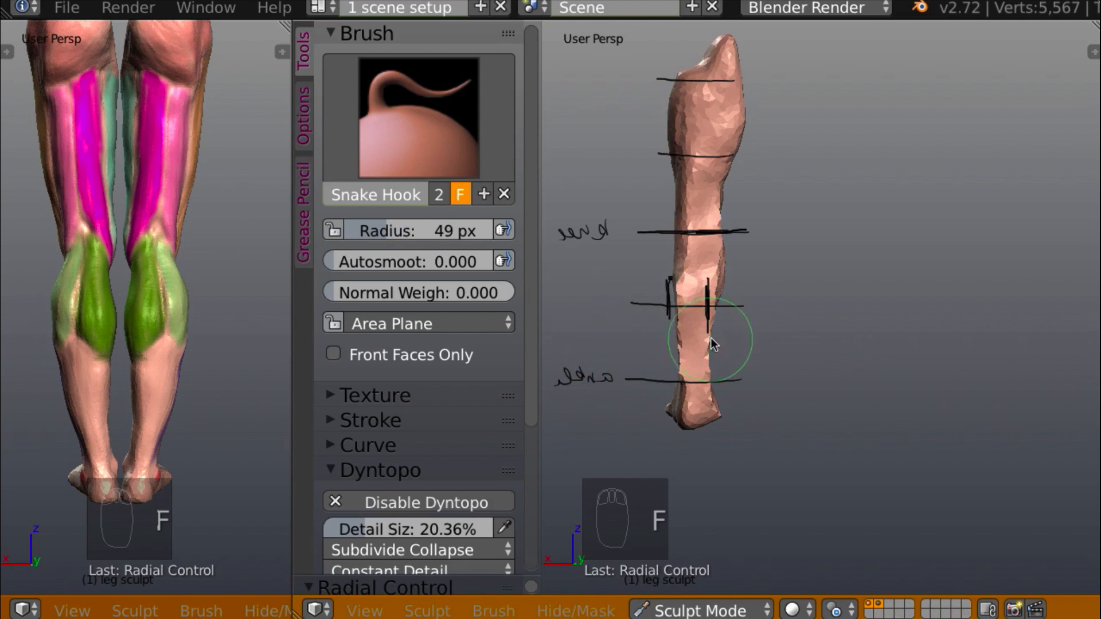
pyautogui.moveTo(696, 344)
pyautogui.mouseDown()
pyautogui.moveTo(704, 331)
pyautogui.moveTo(714, 415)
pyautogui.moveTo(668, 409)
pyautogui.moveTo(677, 413)
pyautogui.moveTo(707, 374)
pyautogui.mouseUp()
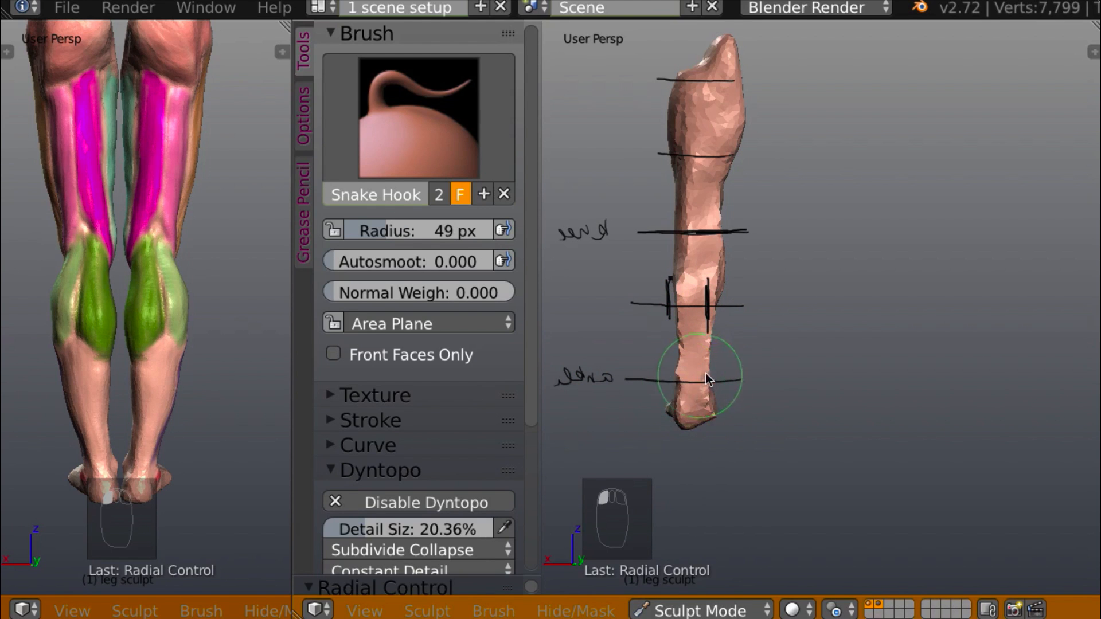
# Carve a crease down the back of the upper calf with the Crease brush to separate the two calf muscle heads
pyautogui.moveTo(756, 333)
pyautogui.mouseDown(button='middle')
pyautogui.moveTo(744, 357)
pyautogui.moveTo(751, 316)
pyautogui.moveTo(801, 286)
pyautogui.moveTo(761, 267)
pyautogui.moveTo(787, 261)
pyautogui.mouseUp(button='middle')
pyautogui.hotkey('shift', 'c')
pyautogui.moveTo(710, 208); pyautogui.dragTo(692, 313)
pyautogui.moveTo(697, 246); pyautogui.dragTo(697, 290)
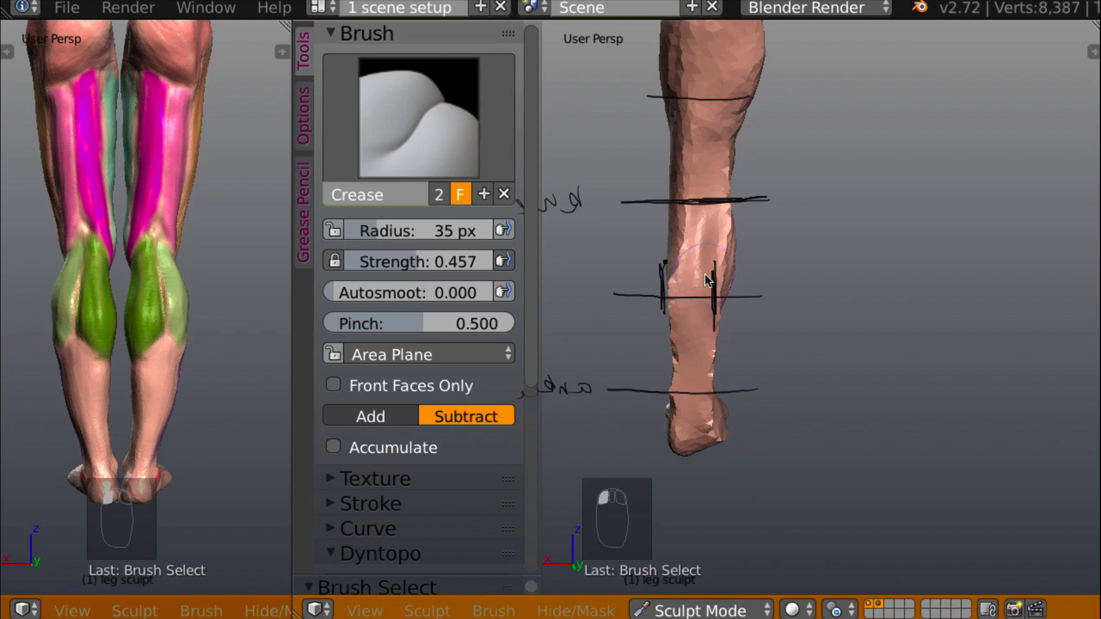
pyautogui.click(670, 301)
pyautogui.moveTo(751, 315)
pyautogui.mouseDown(button='middle')
pyautogui.moveTo(619, 418)
pyautogui.moveTo(790, 352)
pyautogui.mouseUp(button='middle')
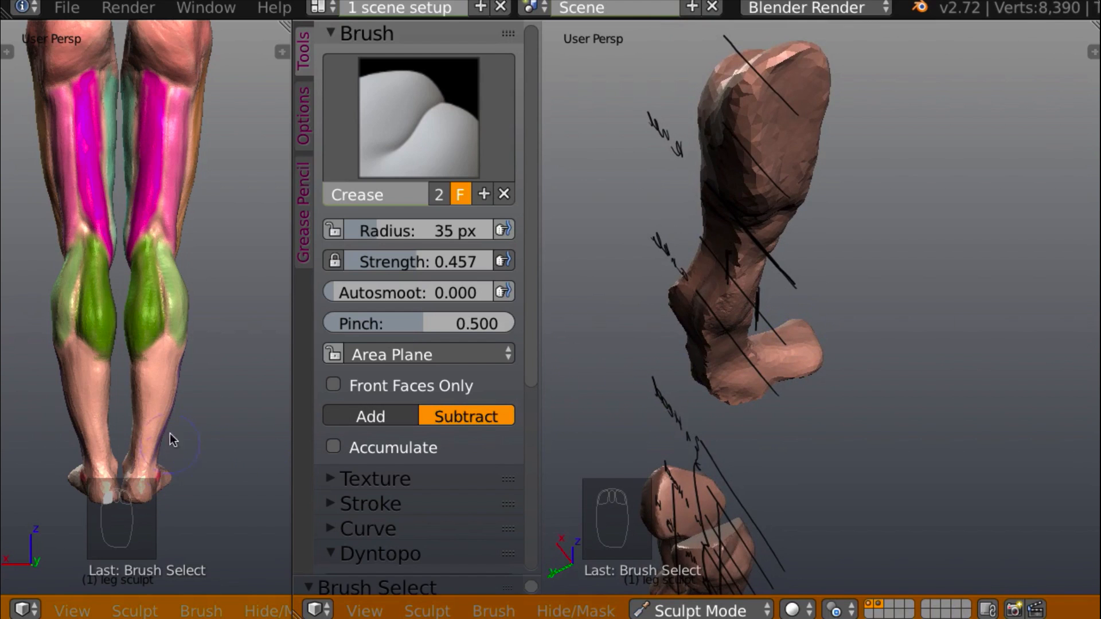
pyautogui.moveTo(840, 348)
pyautogui.mouseDown(button='middle')
pyautogui.moveTo(955, 269)
pyautogui.moveTo(978, 237)
pyautogui.moveTo(704, 319)
pyautogui.moveTo(727, 301)
pyautogui.moveTo(690, 305)
pyautogui.mouseUp(button='middle')
pyautogui.moveTo(672, 305); pyautogui.dragTo(734, 275)
pyautogui.moveTo(672, 311); pyautogui.dragTo(762, 267)
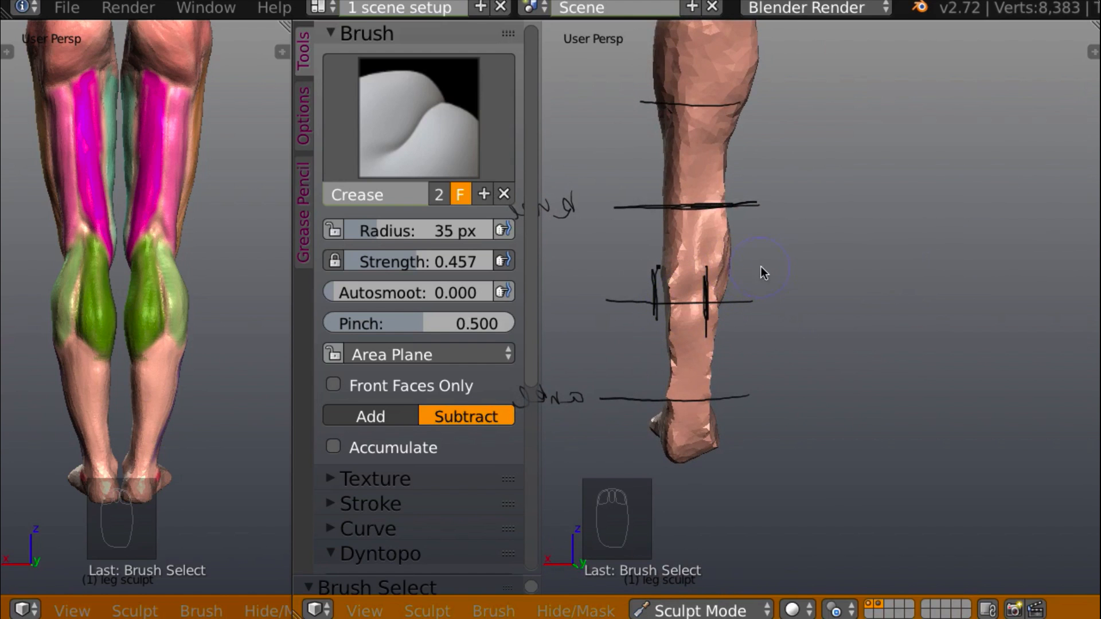
# Build up the two calf muscle heads on either side of the crease below the knee with the Clay brush
pyautogui.press('c')
pyautogui.moveTo(742, 256)
pyautogui.mouseDown(button='middle')
pyautogui.moveTo(776, 283)
pyautogui.moveTo(809, 281)
pyautogui.moveTo(744, 282)
pyautogui.mouseUp(button='middle')
pyautogui.moveTo(692, 257)
pyautogui.mouseDown(button='middle')
pyautogui.moveTo(764, 299)
pyautogui.moveTo(751, 280)
pyautogui.moveTo(855, 251)
pyautogui.moveTo(682, 248)
pyautogui.mouseUp(button='middle')
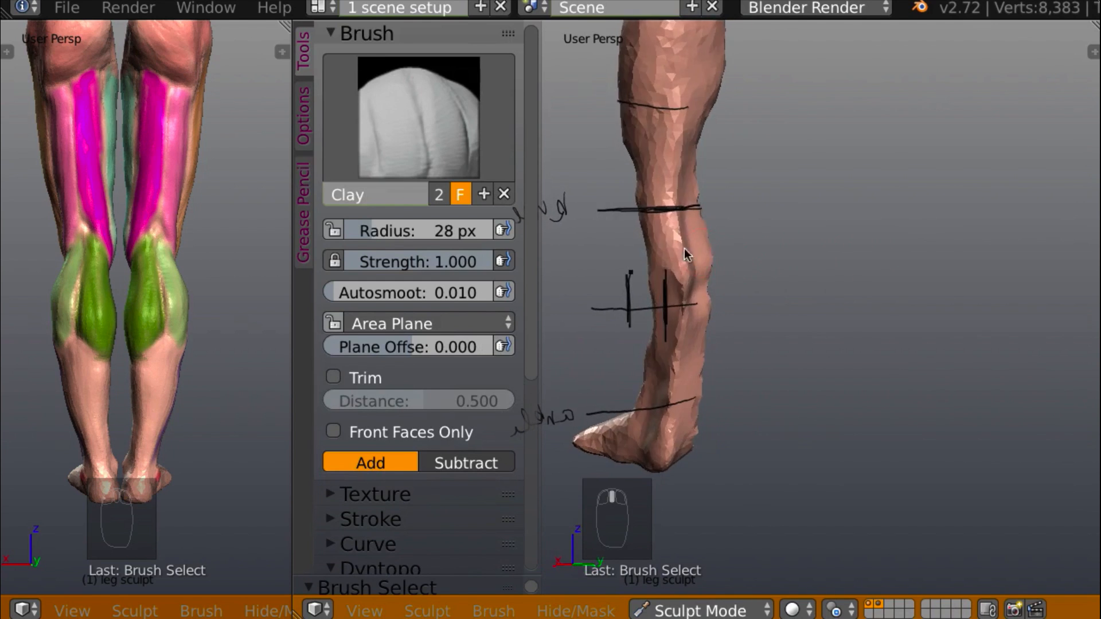
pyautogui.moveTo(668, 256)
pyautogui.mouseDown()
pyautogui.moveTo(669, 223)
pyautogui.moveTo(669, 285)
pyautogui.moveTo(706, 254)
pyautogui.mouseUp()
pyautogui.moveTo(706, 252); pyautogui.dragTo(658, 249, button='middle')
pyautogui.moveTo(659, 249)
pyautogui.mouseDown()
pyautogui.moveTo(671, 290)
pyautogui.moveTo(669, 276)
pyautogui.mouseUp()
pyautogui.moveTo(669, 276); pyautogui.dragTo(655, 270, button='middle')
pyautogui.moveTo(688, 216)
pyautogui.mouseDown()
pyautogui.moveTo(686, 277)
pyautogui.moveTo(728, 248)
pyautogui.mouseUp()
pyautogui.moveTo(728, 243); pyautogui.dragTo(715, 234, button='middle')
pyautogui.moveTo(678, 235); pyautogui.dragTo(670, 280)
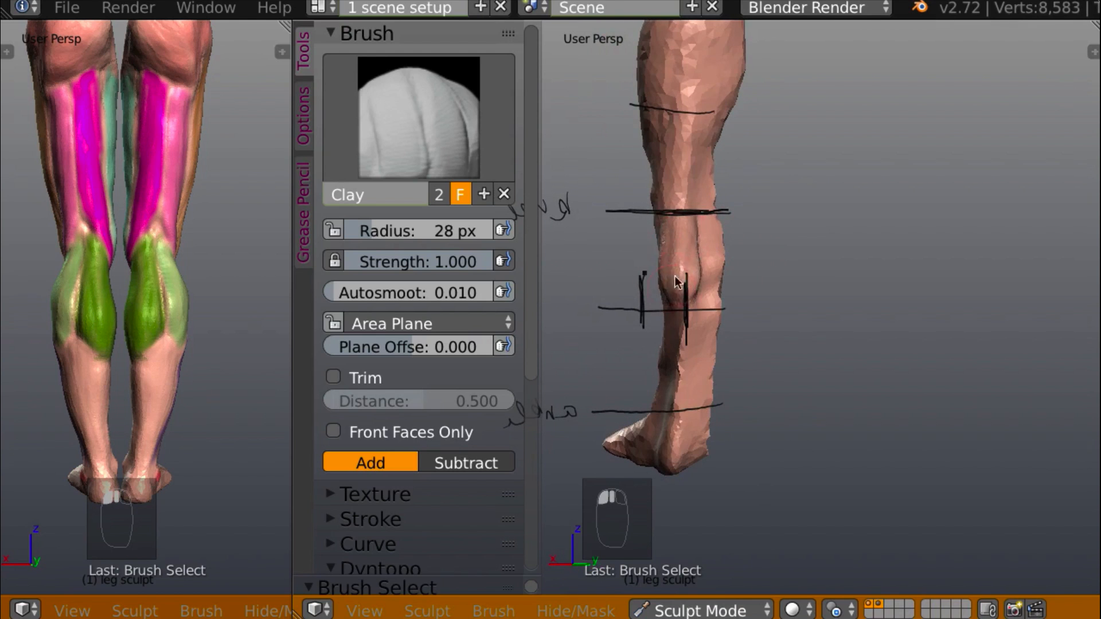
pyautogui.moveTo(670, 279); pyautogui.dragTo(712, 263, button='middle')
pyautogui.moveTo(727, 221); pyautogui.dragTo(724, 238)
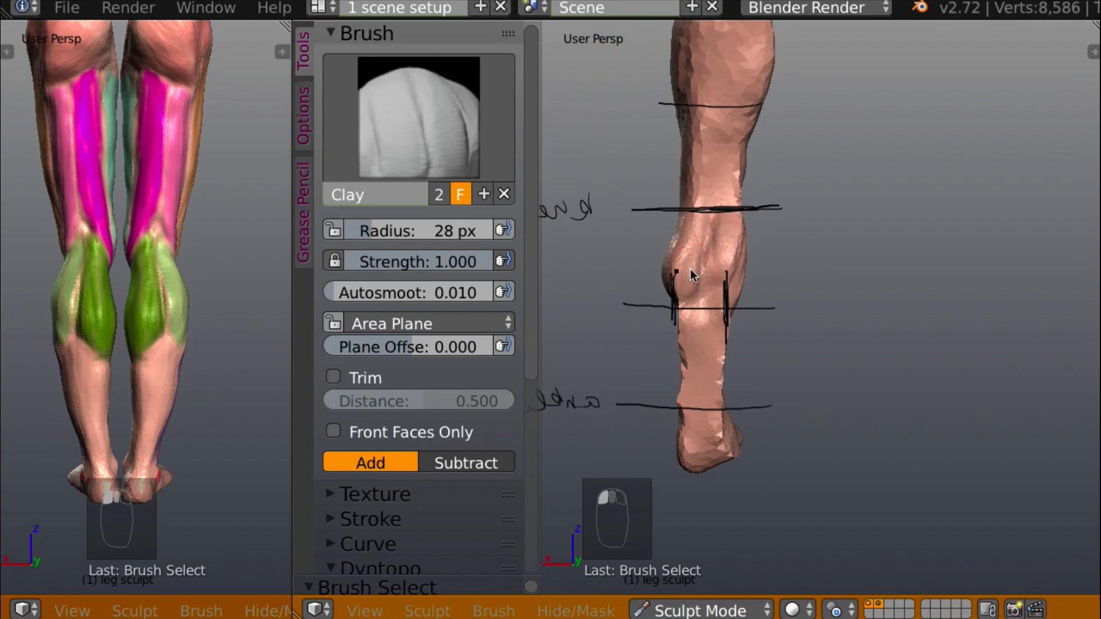
# Build up the side of the calf muscle just below the knee with the Clay brush at a 28 px radius
pyautogui.moveTo(690, 269); pyautogui.dragTo(745, 228, button='middle')
pyautogui.moveTo(734, 216); pyautogui.dragTo(737, 239)
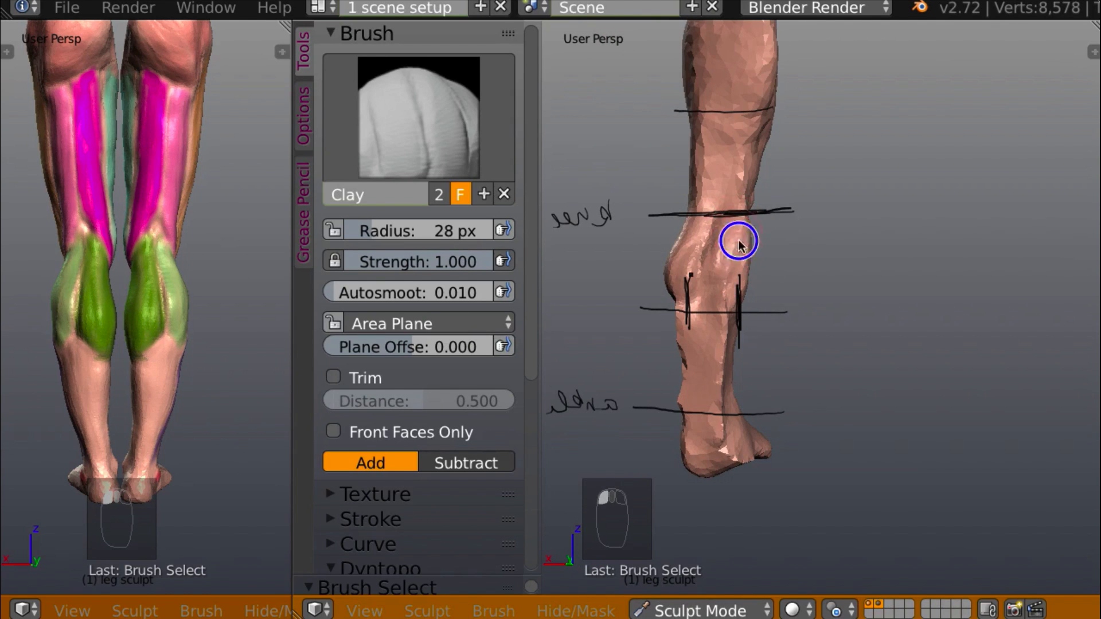
pyautogui.moveTo(742, 248); pyautogui.dragTo(514, 278, button='middle')
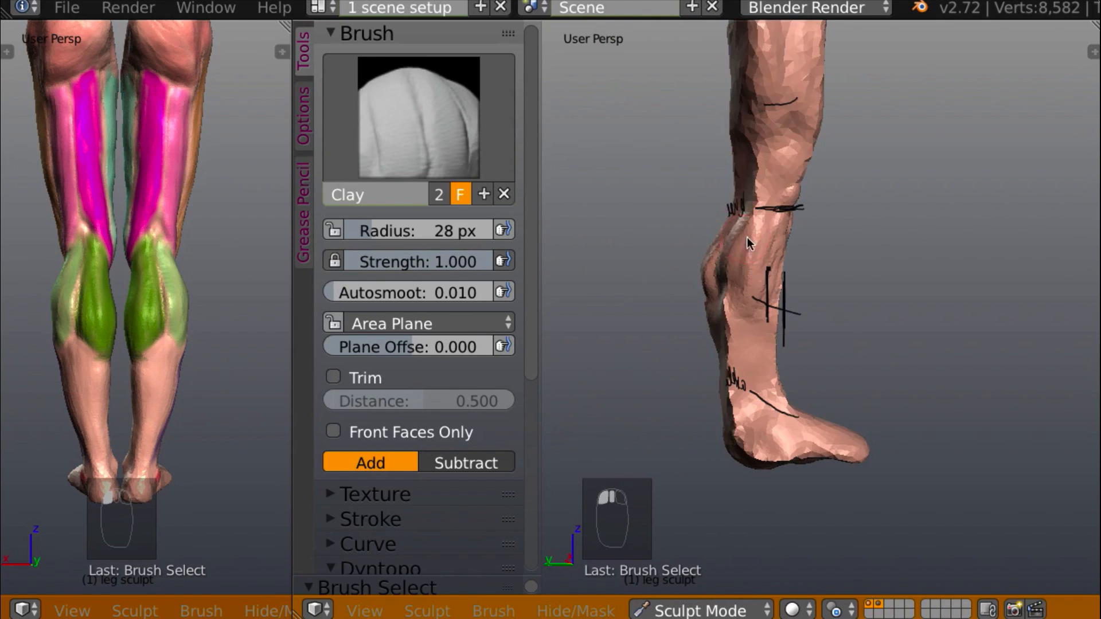
pyautogui.moveTo(728, 293); pyautogui.dragTo(799, 312, button='middle')
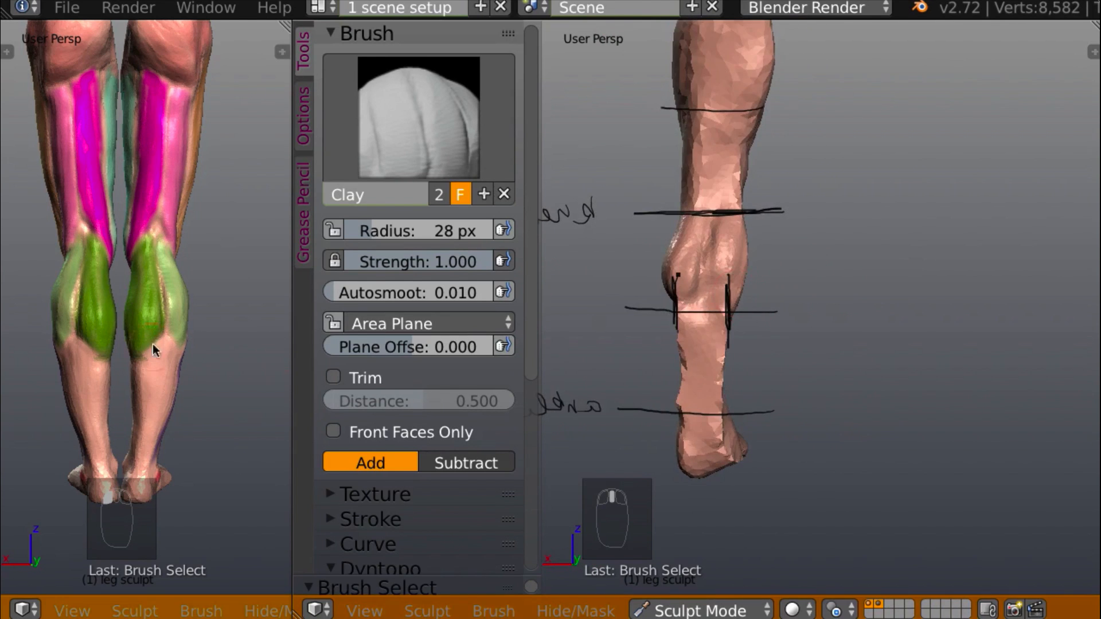
# Fill out the back of the lower leg from below the calf muscles to the heel with Clay strokes, following the reference legs
pyautogui.moveTo(212, 341); pyautogui.dragTo(126, 376, button='middle')
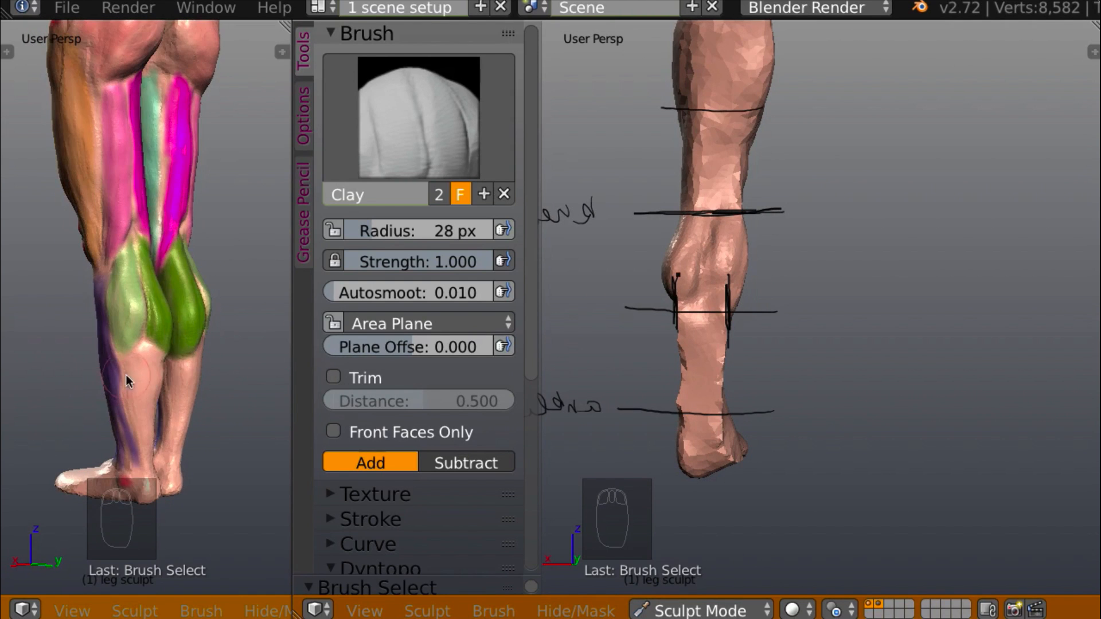
pyautogui.moveTo(201, 362); pyautogui.dragTo(164, 368, button='middle')
pyautogui.moveTo(683, 336)
pyautogui.mouseDown(button='middle')
pyautogui.moveTo(700, 343)
pyautogui.moveTo(731, 332)
pyautogui.moveTo(683, 325)
pyautogui.mouseUp(button='middle')
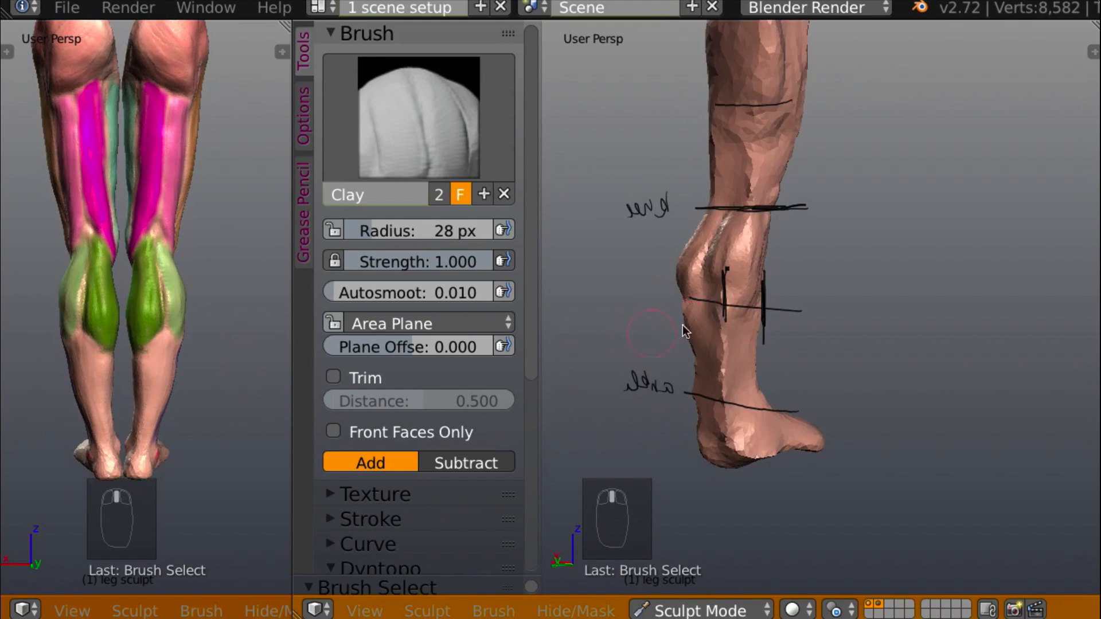
pyautogui.moveTo(726, 367); pyautogui.dragTo(720, 419)
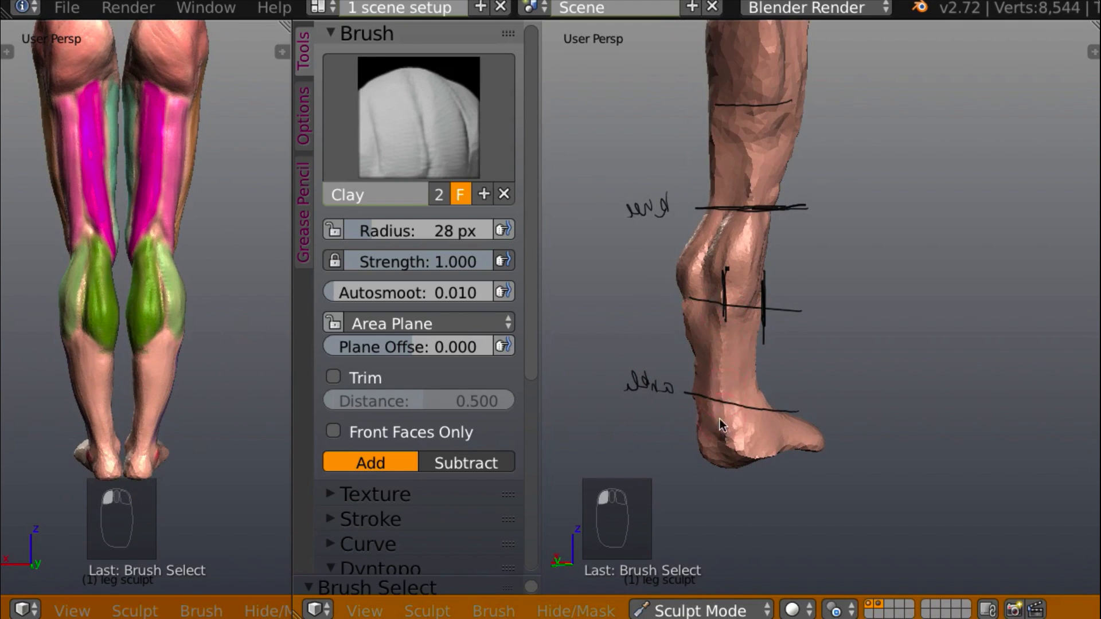
pyautogui.moveTo(720, 418)
pyautogui.mouseDown(button='middle')
pyautogui.moveTo(891, 321)
pyautogui.moveTo(694, 324)
pyautogui.mouseUp(button='middle')
pyautogui.moveTo(694, 325)
pyautogui.mouseDown()
pyautogui.moveTo(702, 379)
pyautogui.moveTo(696, 361)
pyautogui.moveTo(690, 440)
pyautogui.moveTo(701, 384)
pyautogui.mouseUp()
# Build up the opposite side of the lower leg with Clay strokes from the base of the calf muscle toward the ankle
pyautogui.moveTo(762, 307); pyautogui.dragTo(771, 304, button='middle')
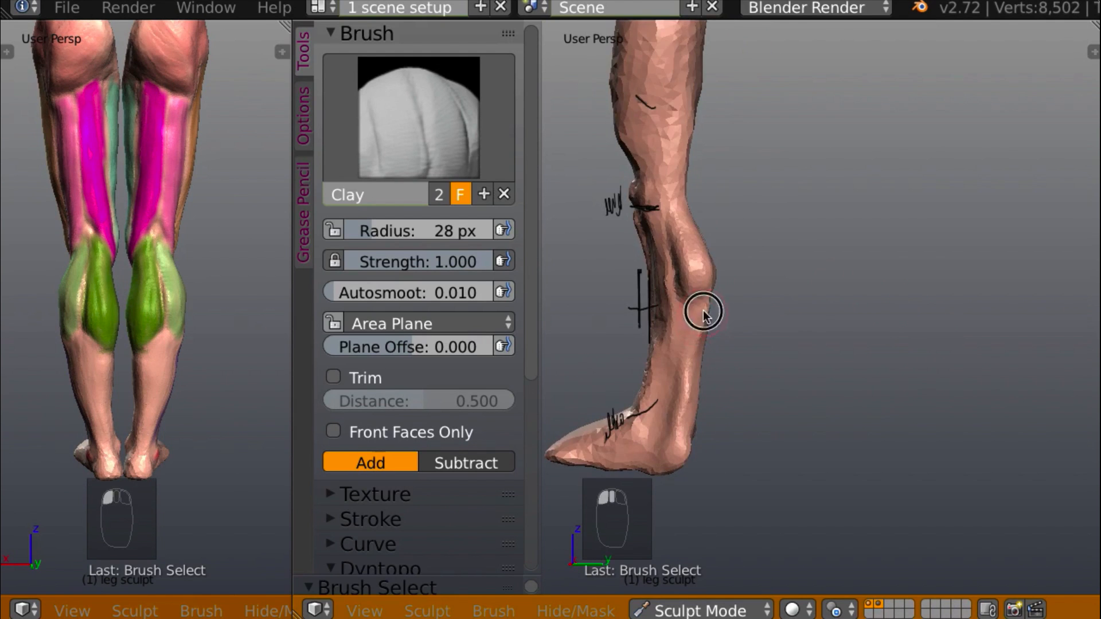
pyautogui.moveTo(703, 312)
pyautogui.mouseDown()
pyautogui.moveTo(695, 367)
pyautogui.moveTo(684, 327)
pyautogui.mouseUp()
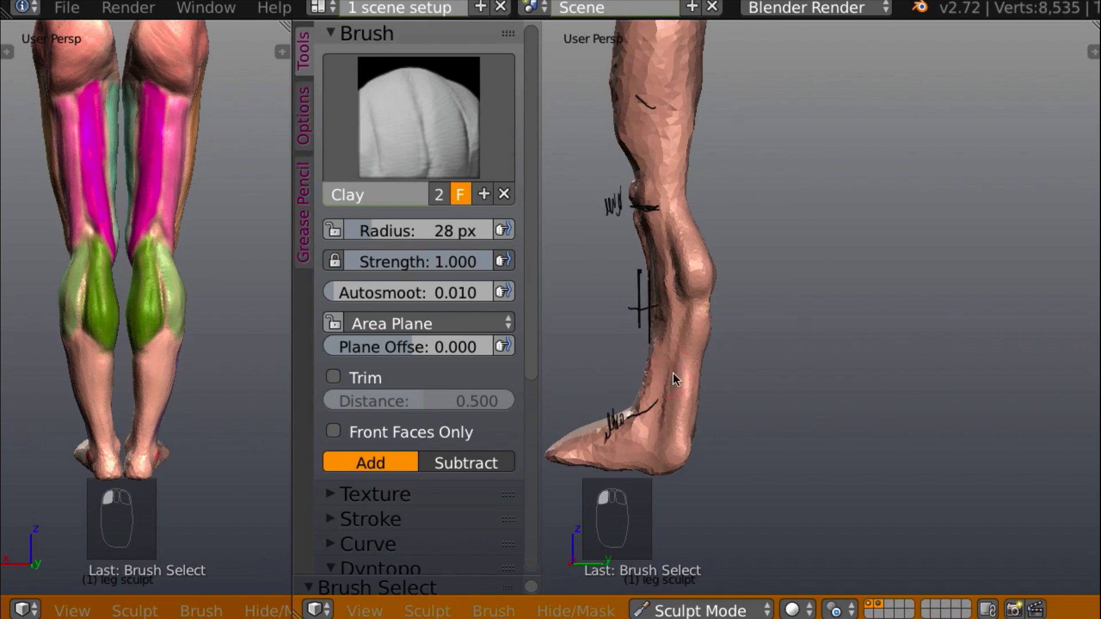
pyautogui.moveTo(672, 378)
pyautogui.mouseDown()
pyautogui.moveTo(679, 370)
pyautogui.moveTo(674, 415)
pyautogui.mouseUp()
# Build up the heel, the side of the foot and the top of the foot with Clay strokes
pyautogui.moveTo(675, 415)
pyautogui.mouseDown(button='middle')
pyautogui.moveTo(444, 386)
pyautogui.moveTo(739, 360)
pyautogui.moveTo(727, 325)
pyautogui.mouseUp(button='middle')
pyautogui.moveTo(709, 458)
pyautogui.mouseDown()
pyautogui.moveTo(725, 461)
pyautogui.moveTo(711, 464)
pyautogui.moveTo(716, 453)
pyautogui.mouseUp()
pyautogui.moveTo(819, 438); pyautogui.dragTo(725, 455, button='middle')
pyautogui.moveTo(725, 460)
pyautogui.mouseDown()
pyautogui.moveTo(712, 449)
pyautogui.moveTo(748, 447)
pyautogui.moveTo(730, 435)
pyautogui.moveTo(748, 462)
pyautogui.mouseUp()
pyautogui.moveTo(780, 414)
pyautogui.mouseDown(button='middle')
pyautogui.moveTo(699, 442)
pyautogui.moveTo(742, 445)
pyautogui.mouseUp(button='middle')
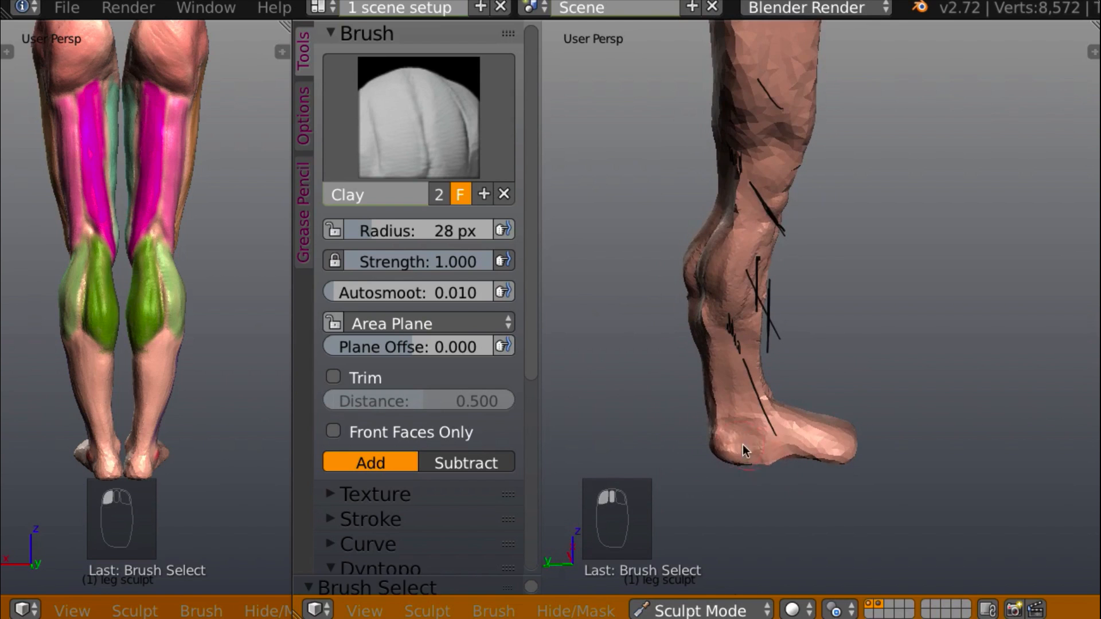
pyautogui.moveTo(755, 445); pyautogui.dragTo(781, 452)
pyautogui.moveTo(800, 398); pyautogui.dragTo(819, 339, button='middle')
pyautogui.moveTo(752, 323)
pyautogui.mouseDown()
pyautogui.moveTo(744, 374)
pyautogui.moveTo(725, 353)
pyautogui.moveTo(723, 375)
pyautogui.moveTo(742, 351)
pyautogui.mouseUp()
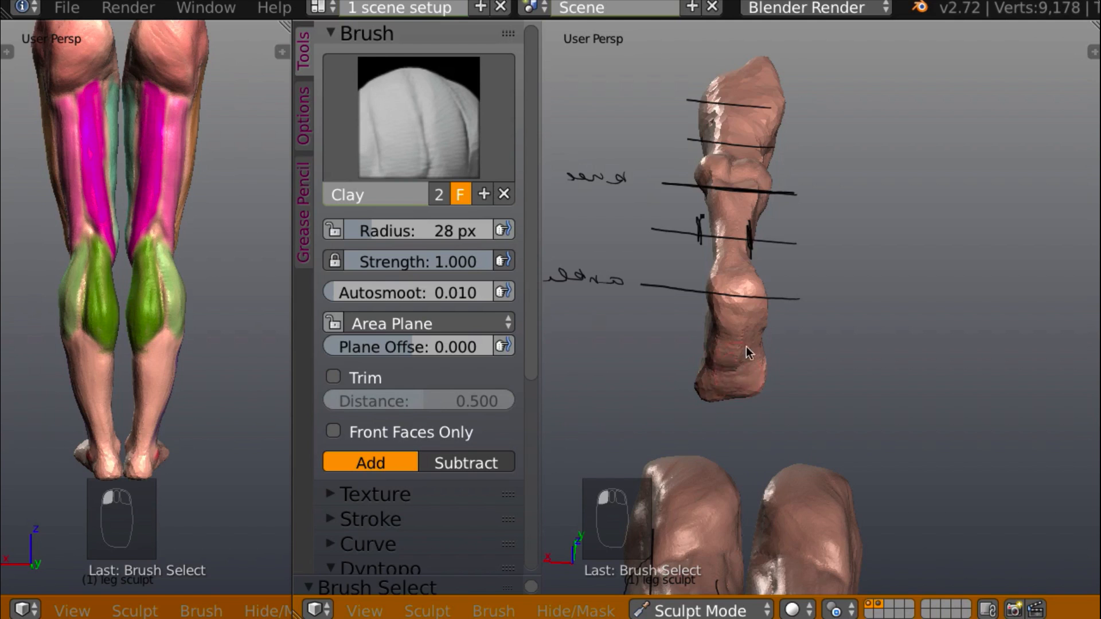
# Blend the lower ends of the two calf muscle heads into the back of the lower leg with Clay strokes
pyautogui.moveTo(742, 351)
pyautogui.mouseDown(button='middle')
pyautogui.moveTo(758, 421)
pyautogui.moveTo(807, 446)
pyautogui.moveTo(820, 376)
pyautogui.moveTo(865, 394)
pyautogui.moveTo(858, 364)
pyautogui.moveTo(836, 405)
pyautogui.moveTo(751, 417)
pyautogui.mouseUp(button='middle')
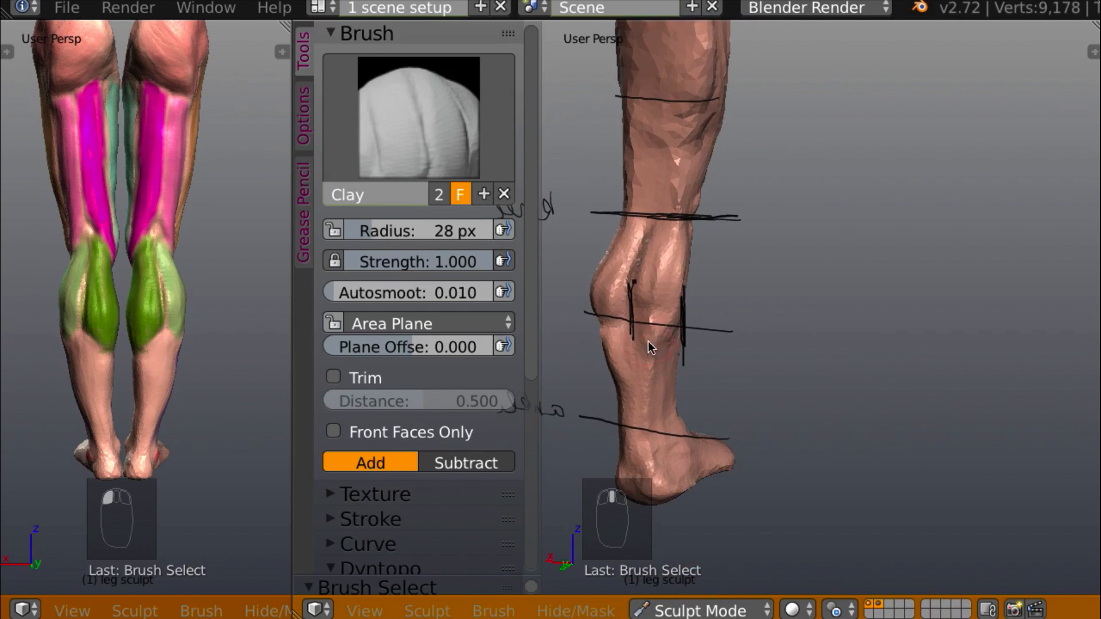
pyautogui.moveTo(658, 336)
pyautogui.mouseDown()
pyautogui.moveTo(646, 336)
pyautogui.moveTo(651, 327)
pyautogui.moveTo(648, 366)
pyautogui.moveTo(631, 326)
pyautogui.moveTo(648, 342)
pyautogui.mouseUp()
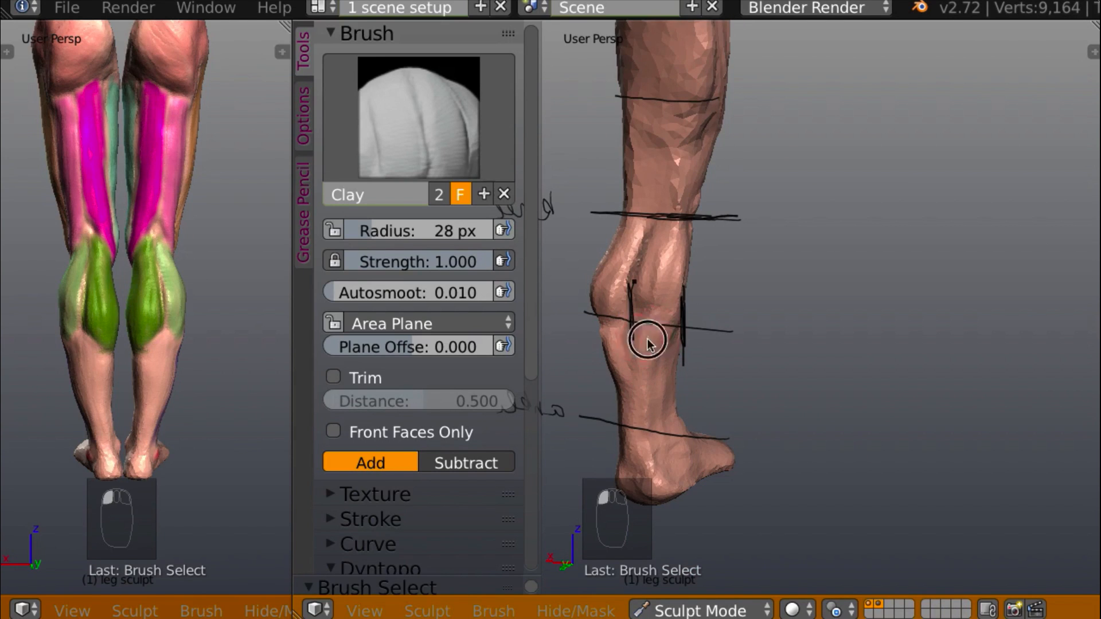
pyautogui.moveTo(648, 341); pyautogui.dragTo(552, 356, button='middle')
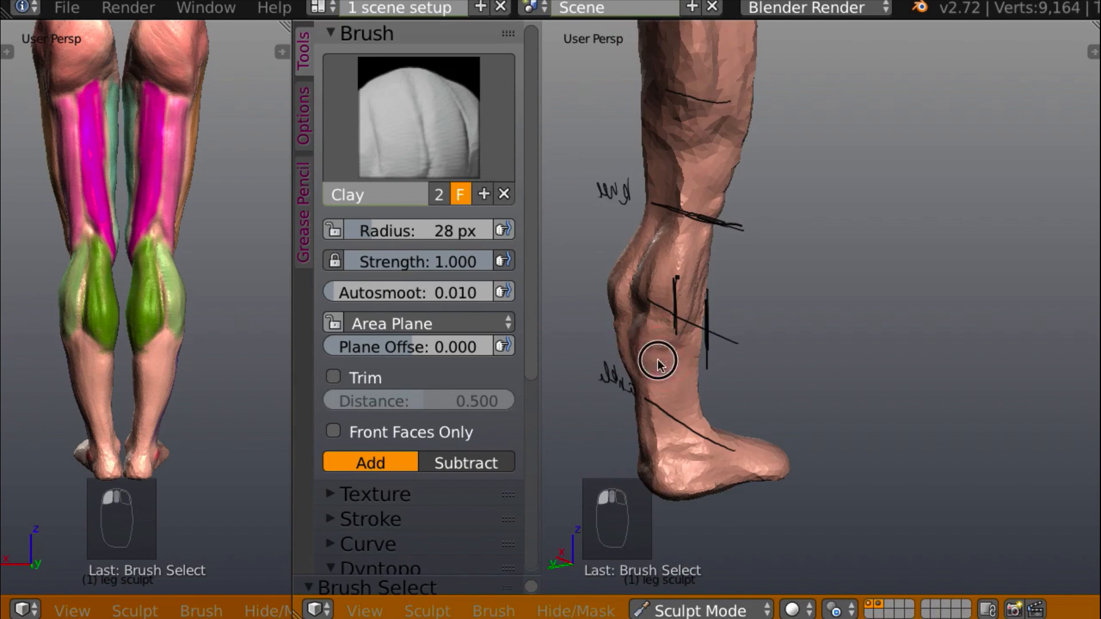
pyautogui.moveTo(656, 358); pyautogui.dragTo(659, 416)
pyautogui.moveTo(659, 416); pyautogui.dragTo(638, 366, button='middle')
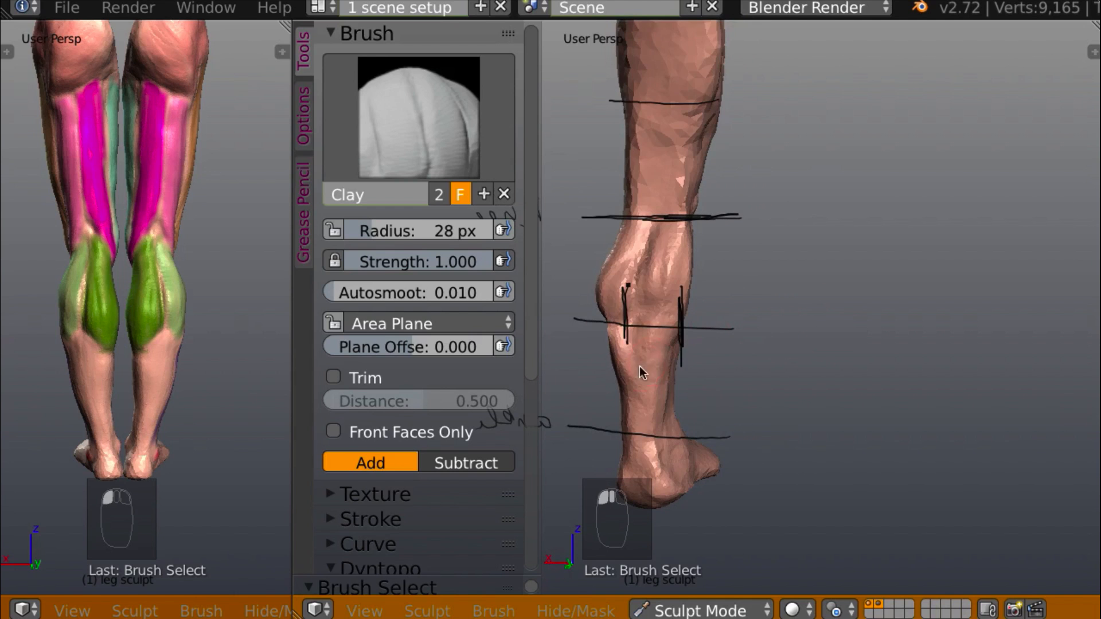
pyautogui.moveTo(640, 336)
pyautogui.mouseDown()
pyautogui.moveTo(629, 342)
pyautogui.moveTo(654, 324)
pyautogui.mouseUp()
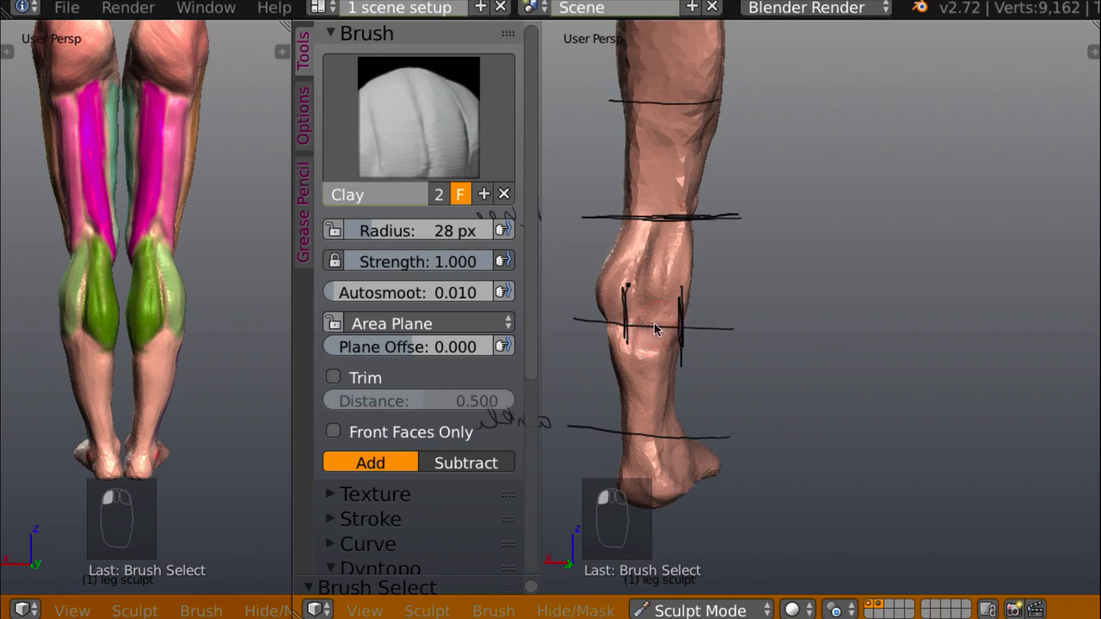
pyautogui.moveTo(673, 321); pyautogui.dragTo(641, 340, button='middle')
pyautogui.moveTo(641, 339); pyautogui.dragTo(633, 376)
# Compare the calf with the reference's side and rear views and fill out the side of the calf muscle with Clay
pyautogui.moveTo(633, 377)
pyautogui.mouseDown(button='middle')
pyautogui.moveTo(867, 309)
pyautogui.moveTo(769, 310)
pyautogui.moveTo(854, 287)
pyautogui.moveTo(853, 321)
pyautogui.moveTo(835, 267)
pyautogui.mouseUp(button='middle')
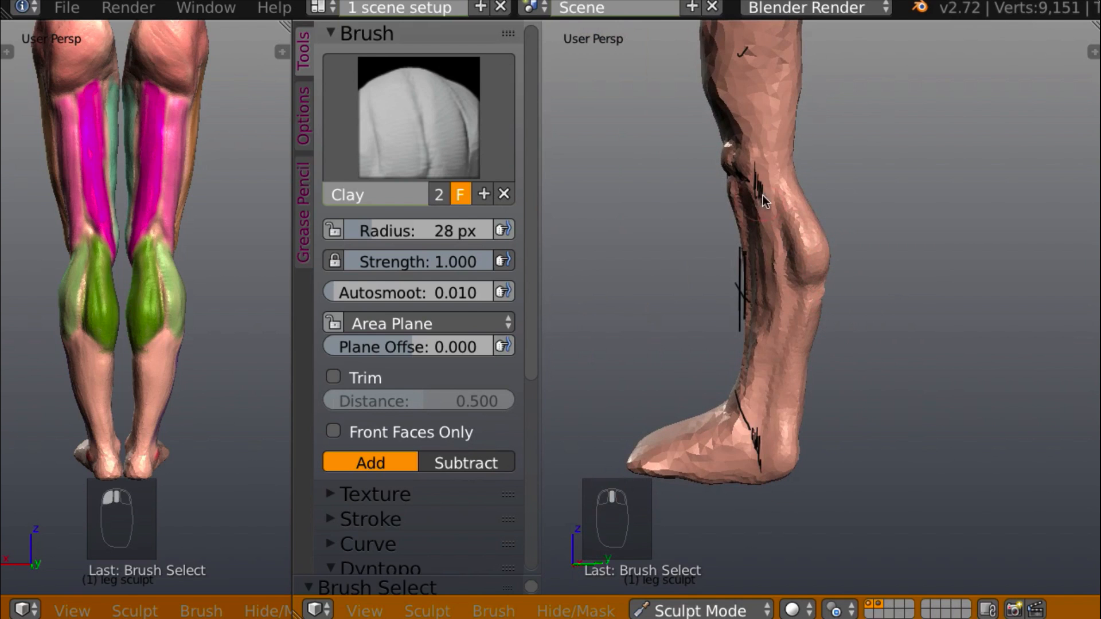
pyautogui.moveTo(357, 312); pyautogui.dragTo(374, 307, button='middle')
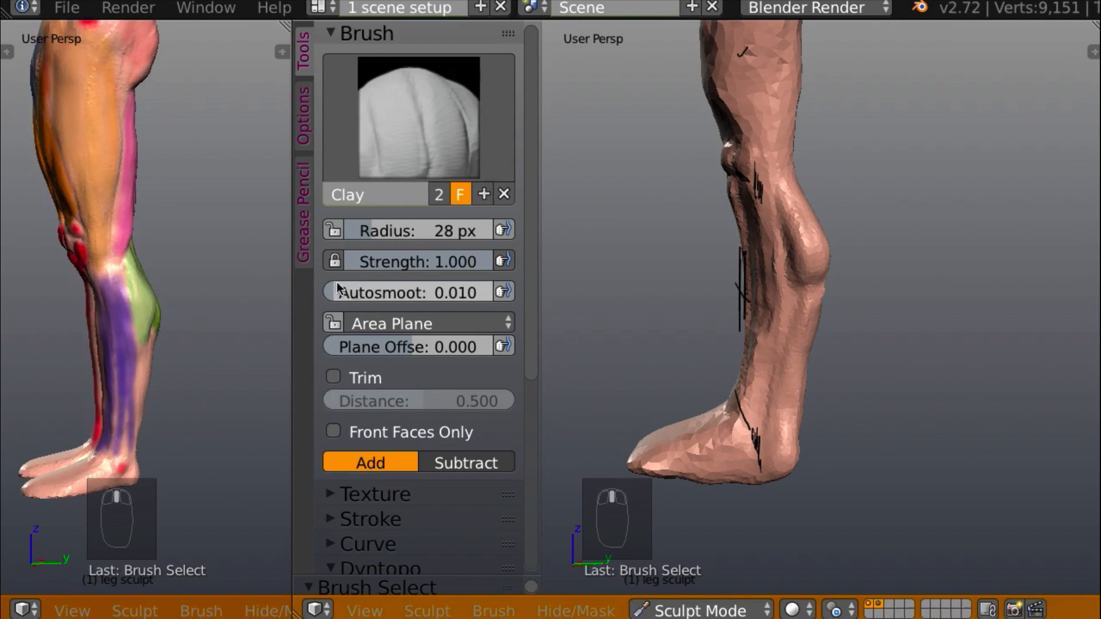
pyautogui.moveTo(230, 298); pyautogui.dragTo(33, 328, button='middle')
pyautogui.moveTo(209, 280)
pyautogui.mouseDown(button='middle')
pyautogui.moveTo(249, 304)
pyautogui.moveTo(298, 305)
pyautogui.moveTo(173, 290)
pyautogui.mouseUp(button='middle')
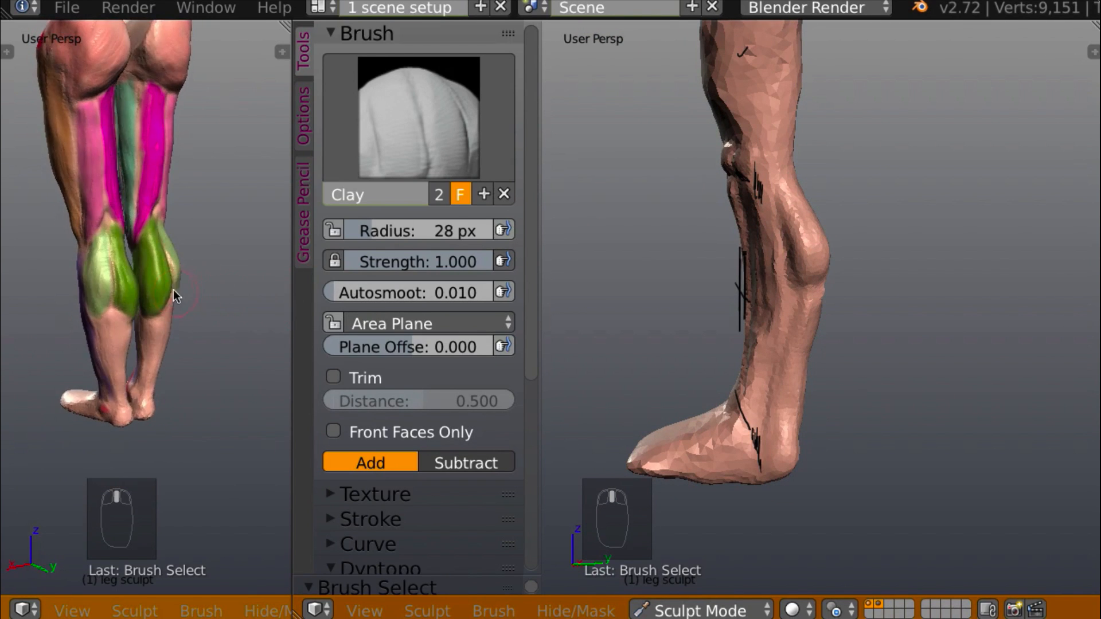
pyautogui.moveTo(766, 273)
pyautogui.mouseDown(button='middle')
pyautogui.moveTo(801, 258)
pyautogui.moveTo(784, 235)
pyautogui.mouseUp(button='middle')
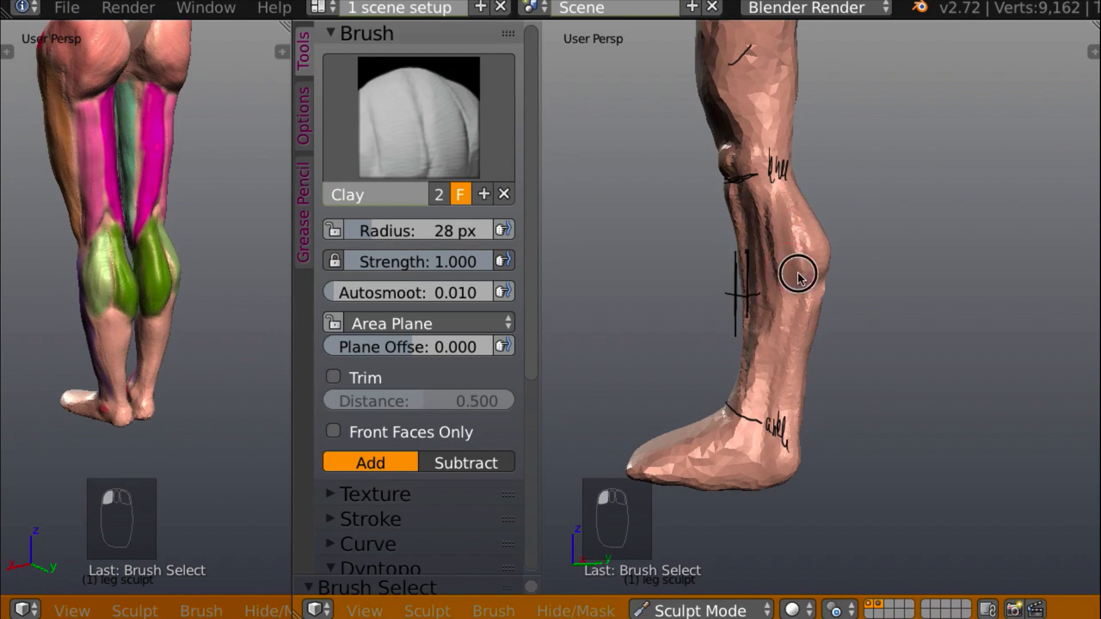
pyautogui.moveTo(818, 272); pyautogui.dragTo(407, 276, button='middle')
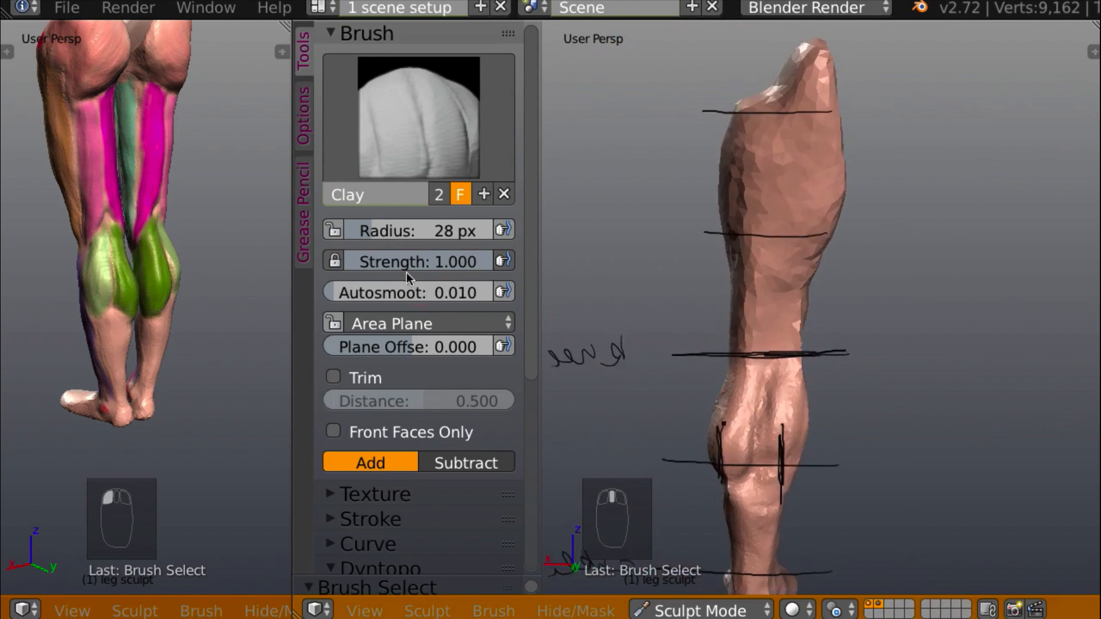
# Carve a groove down the middle of the back of the thigh toward the knee using the subtracting Crease brush
pyautogui.moveTo(774, 272); pyautogui.dragTo(832, 281, button='middle')
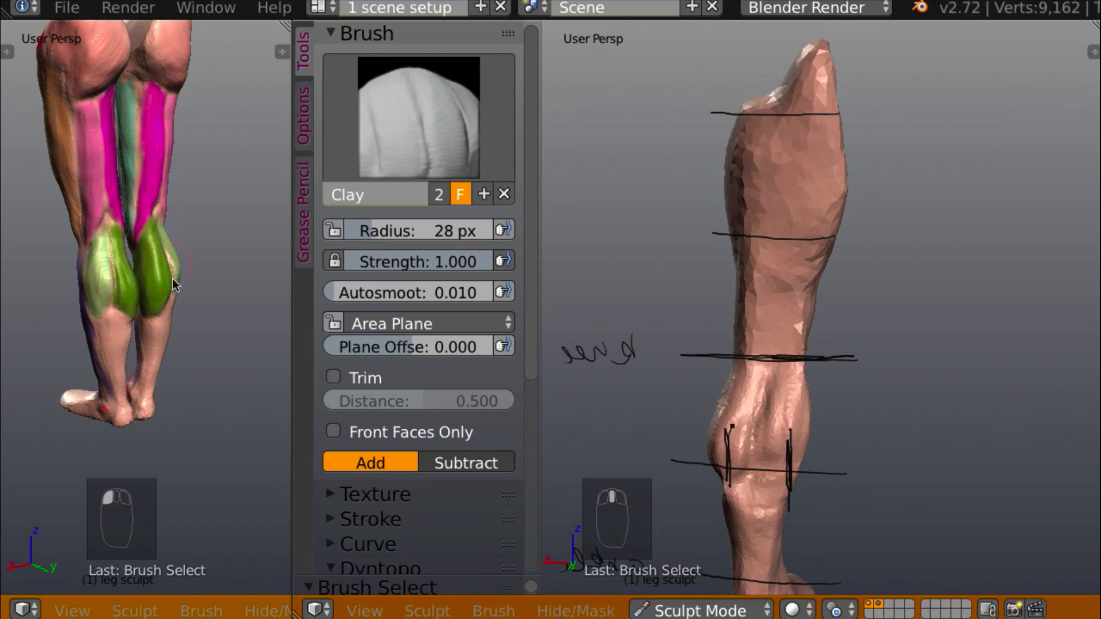
pyautogui.moveTo(174, 279); pyautogui.dragTo(128, 281, button='middle')
pyautogui.moveTo(876, 277); pyautogui.dragTo(842, 269, button='middle')
pyautogui.hotkey('shift', 'c')
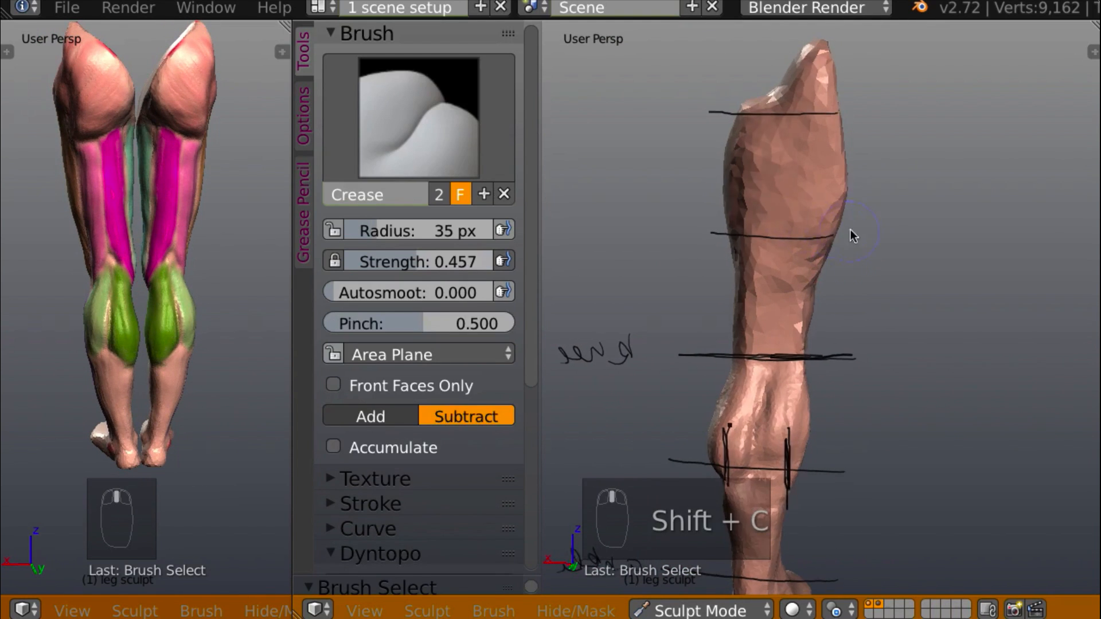
pyautogui.moveTo(851, 230); pyautogui.dragTo(786, 204, button='middle')
pyautogui.moveTo(795, 146); pyautogui.dragTo(786, 184)
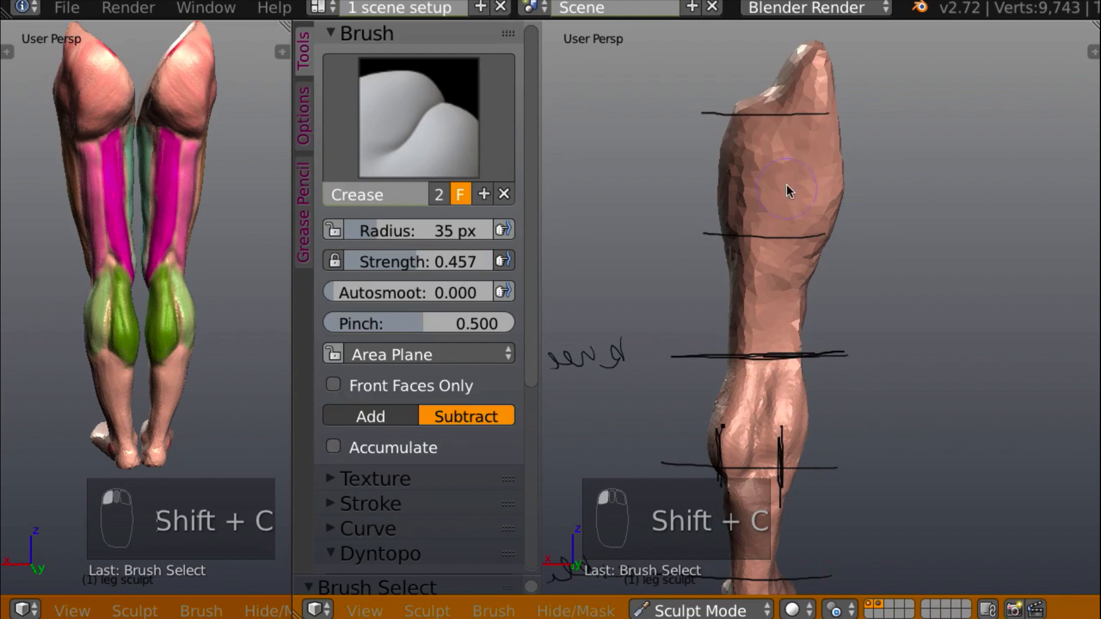
pyautogui.moveTo(791, 247)
pyautogui.mouseDown()
pyautogui.moveTo(776, 263)
pyautogui.moveTo(778, 306)
pyautogui.mouseUp()
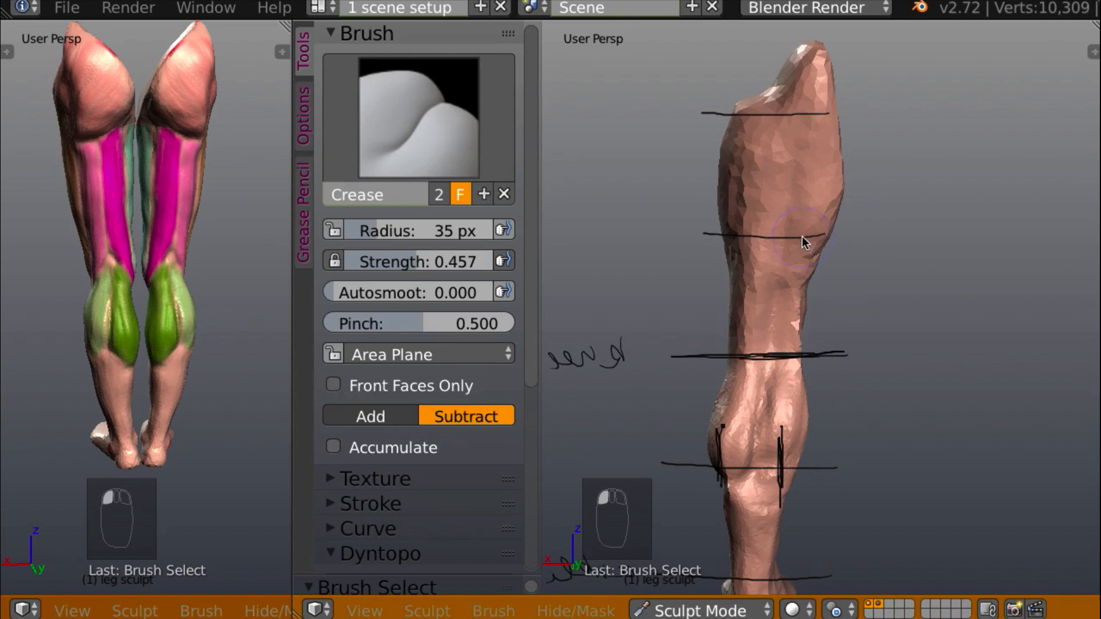
# Build up the outer hamstring on the back of the thigh down to the knee with the Clay brush
pyautogui.press('c')
pyautogui.moveTo(761, 207)
pyautogui.mouseDown()
pyautogui.moveTo(754, 216)
pyautogui.moveTo(764, 196)
pyautogui.mouseUp()
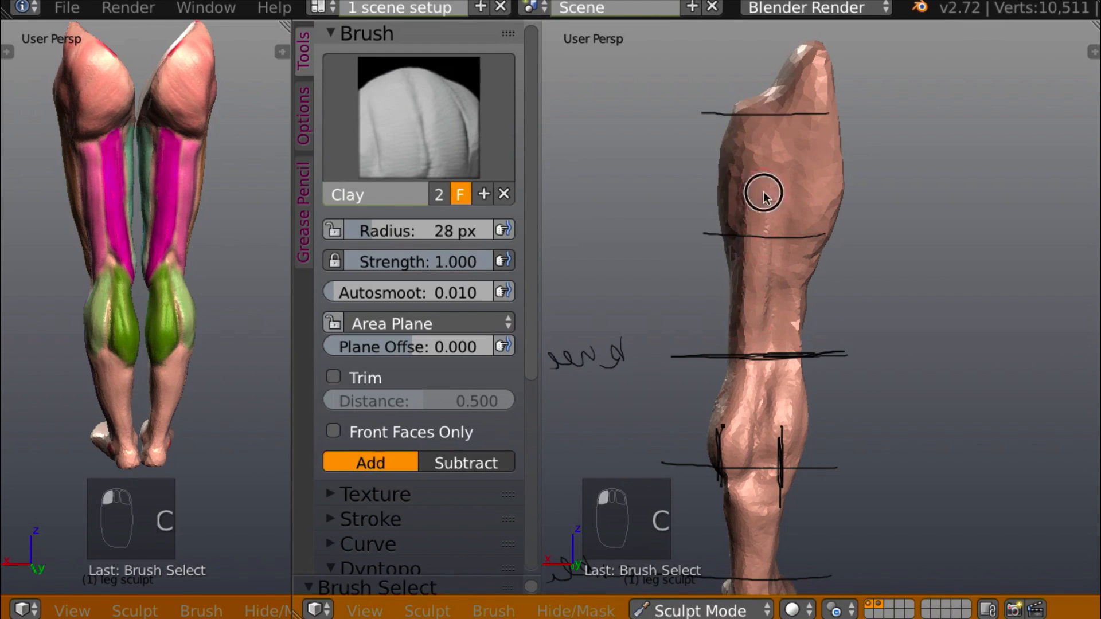
pyautogui.moveTo(742, 324); pyautogui.dragTo(865, 277, button='middle')
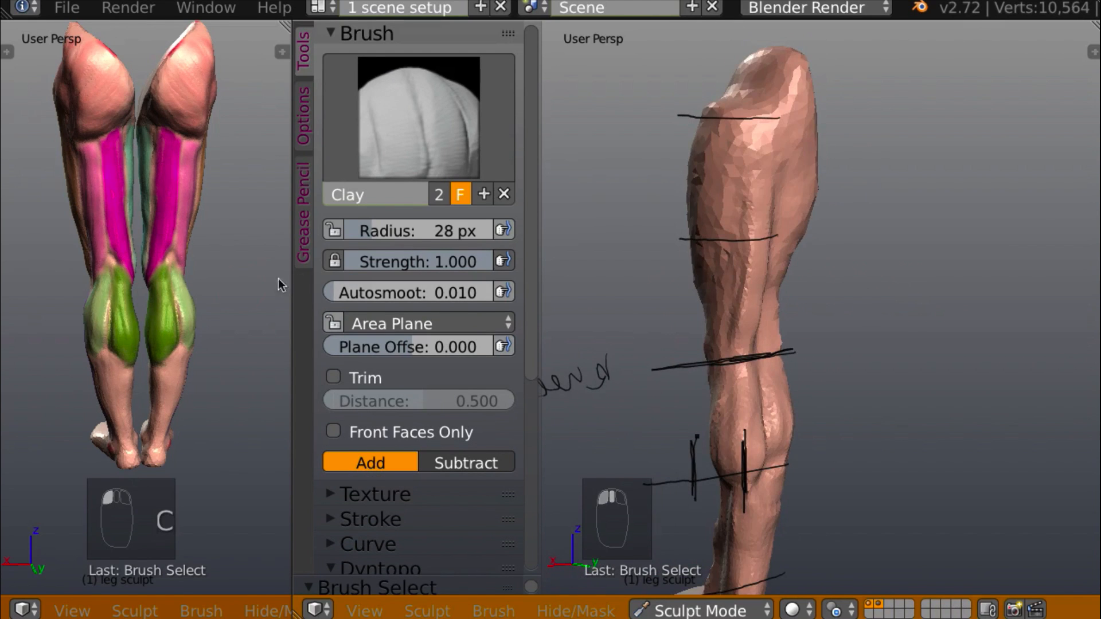
pyautogui.moveTo(278, 279); pyautogui.dragTo(162, 264, button='middle')
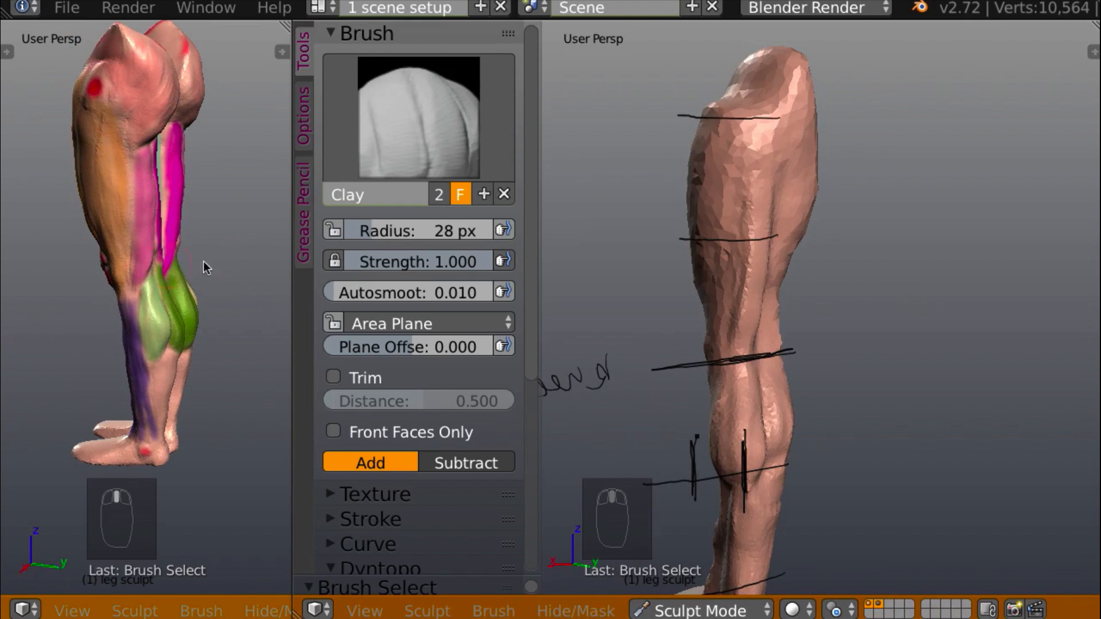
pyautogui.moveTo(717, 310)
pyautogui.mouseDown(button='middle')
pyautogui.moveTo(807, 300)
pyautogui.moveTo(727, 329)
pyautogui.mouseUp(button='middle')
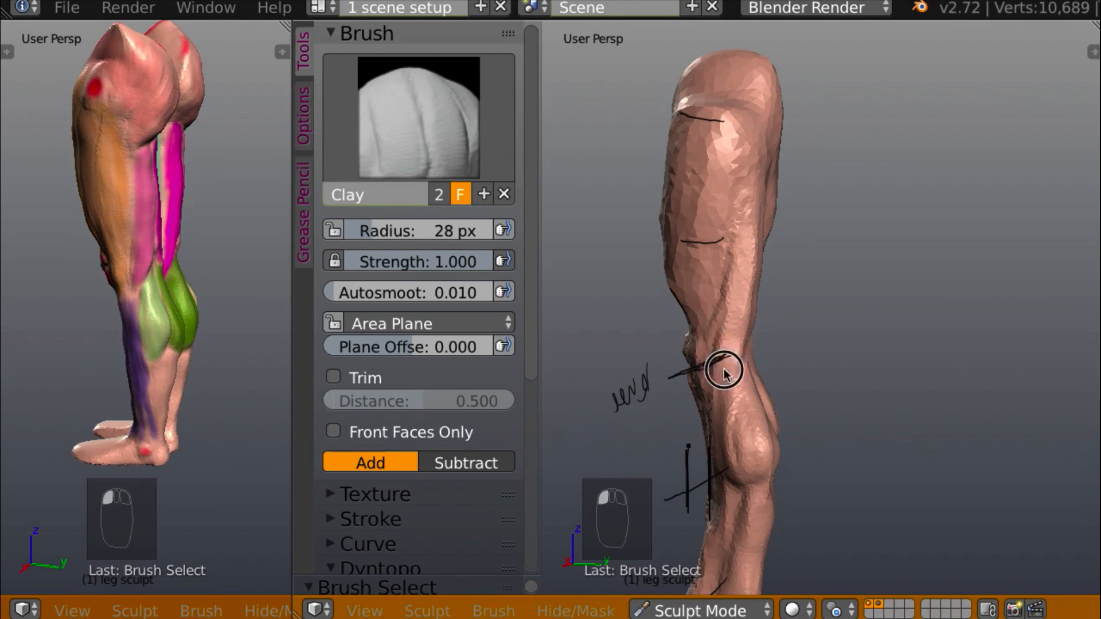
pyautogui.moveTo(698, 332)
pyautogui.mouseDown(button='middle')
pyautogui.moveTo(717, 304)
pyautogui.moveTo(815, 285)
pyautogui.mouseUp(button='middle')
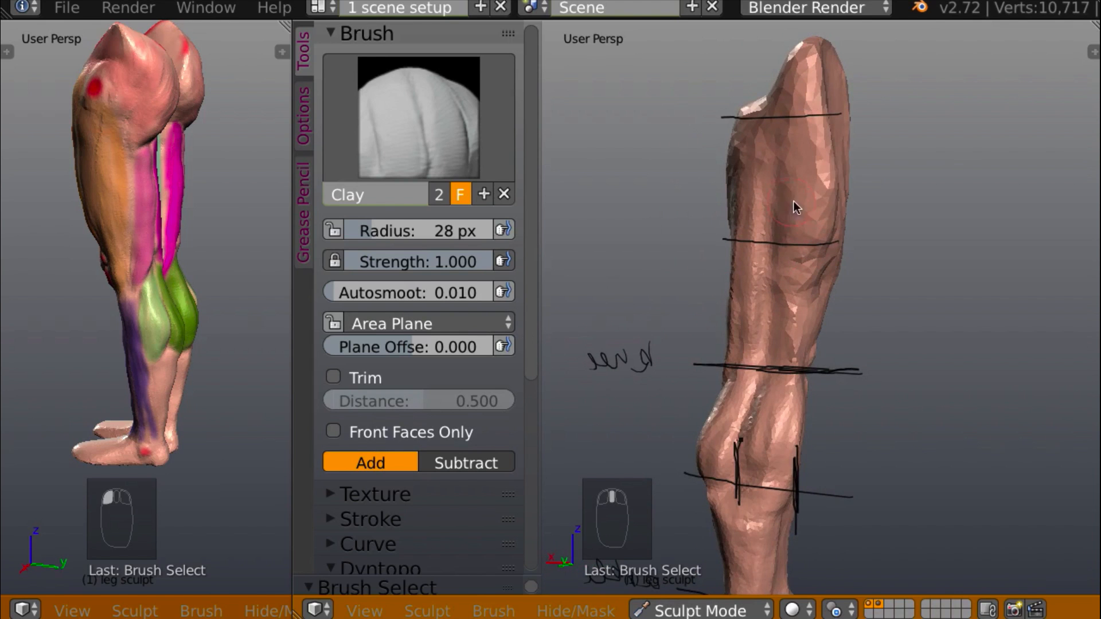
# Add clay along the inner hamstring from the mid-thigh down to the knee line
pyautogui.moveTo(795, 210); pyautogui.dragTo(794, 352)
pyautogui.moveTo(788, 338)
pyautogui.mouseDown(button='middle')
pyautogui.moveTo(698, 310)
pyautogui.moveTo(791, 316)
pyautogui.mouseUp(button='middle')
pyautogui.moveTo(800, 376); pyautogui.dragTo(806, 377)
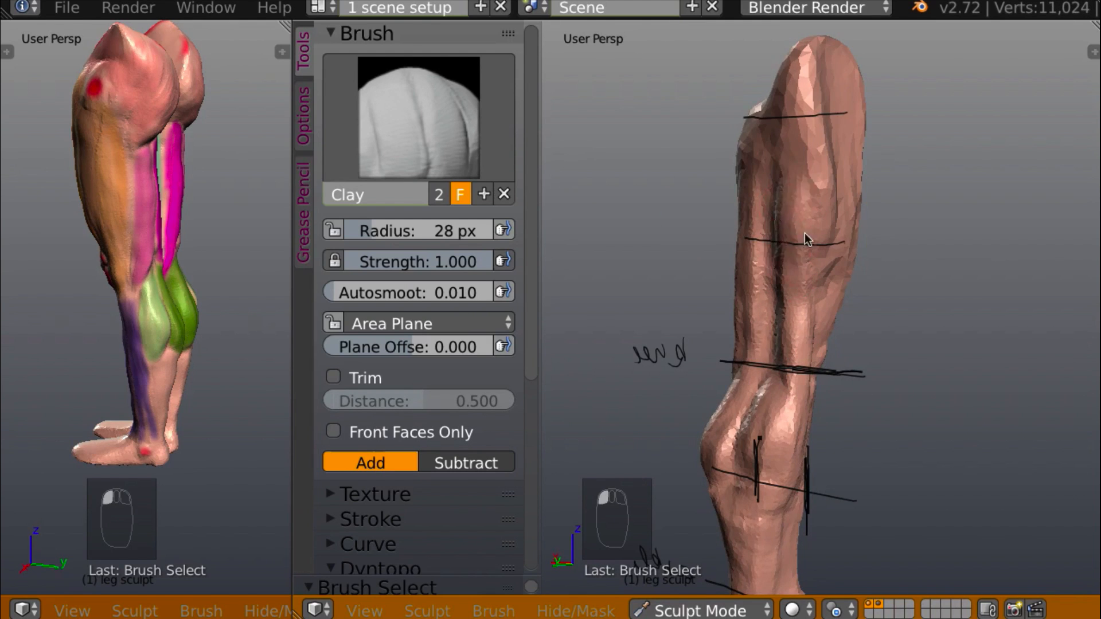
pyautogui.moveTo(804, 237)
pyautogui.mouseDown(button='middle')
pyautogui.moveTo(875, 247)
pyautogui.moveTo(849, 239)
pyautogui.mouseUp(button='middle')
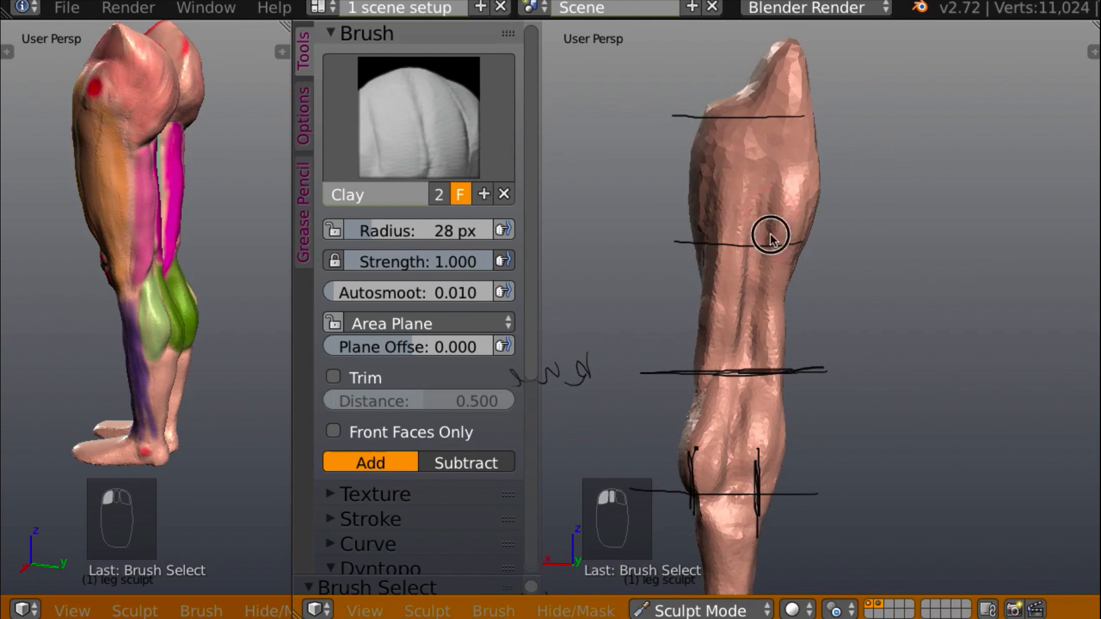
# Check the side of the reference legs and rough in the buttock mass with clay at the upper back thigh
pyautogui.moveTo(171, 214); pyautogui.dragTo(186, 166, button='middle')
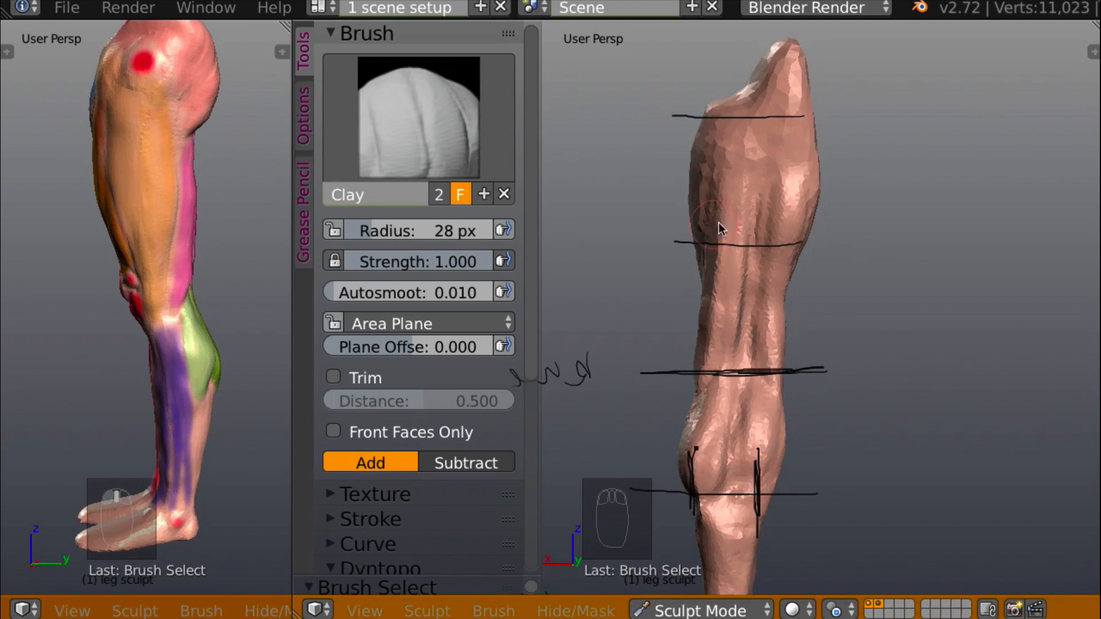
pyautogui.moveTo(718, 222)
pyautogui.mouseDown(button='middle')
pyautogui.moveTo(950, 228)
pyautogui.moveTo(831, 227)
pyautogui.moveTo(808, 198)
pyautogui.moveTo(759, 188)
pyautogui.mouseUp(button='middle')
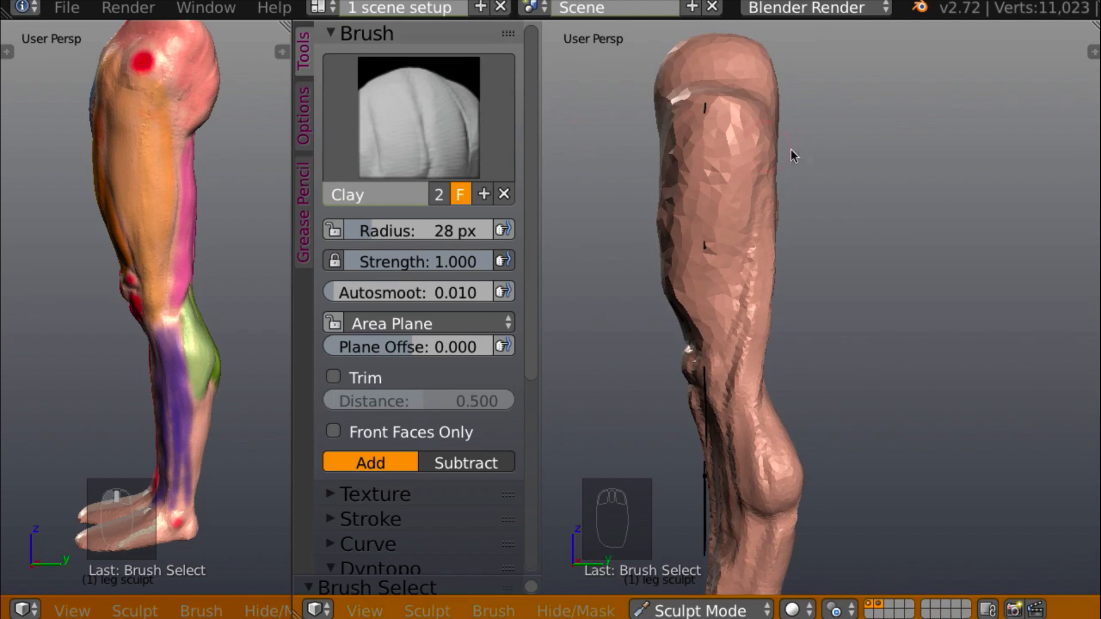
pyautogui.moveTo(789, 160)
pyautogui.mouseDown(button='middle')
pyautogui.moveTo(801, 173)
pyautogui.moveTo(658, 201)
pyautogui.moveTo(737, 160)
pyautogui.mouseUp(button='middle')
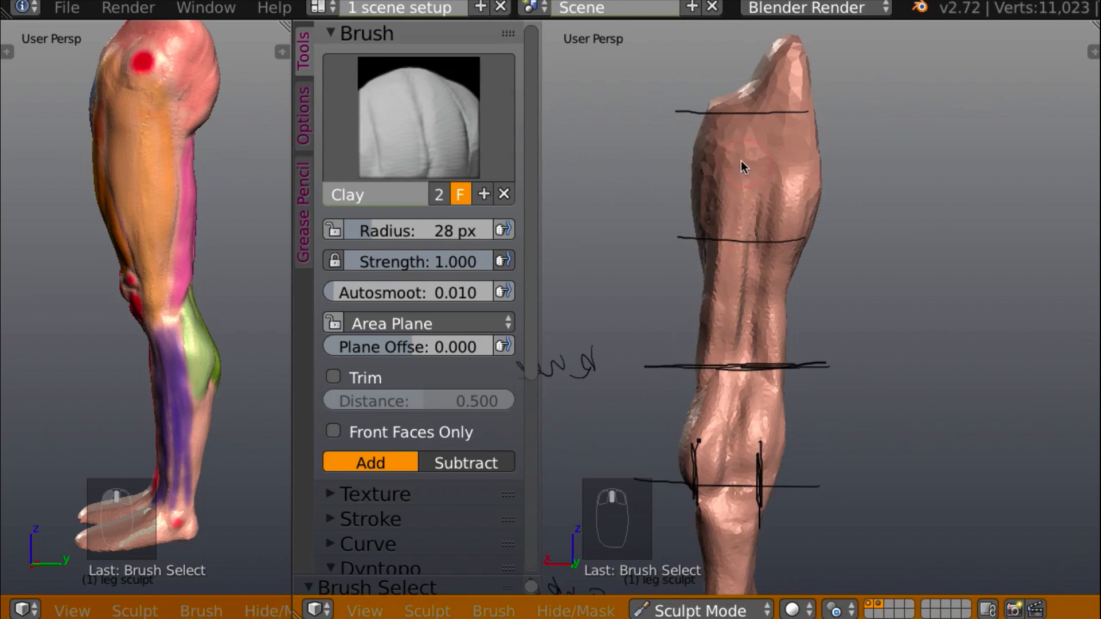
pyautogui.moveTo(737, 160)
pyautogui.mouseDown()
pyautogui.moveTo(771, 166)
pyautogui.moveTo(738, 154)
pyautogui.moveTo(727, 123)
pyautogui.moveTo(751, 120)
pyautogui.mouseUp()
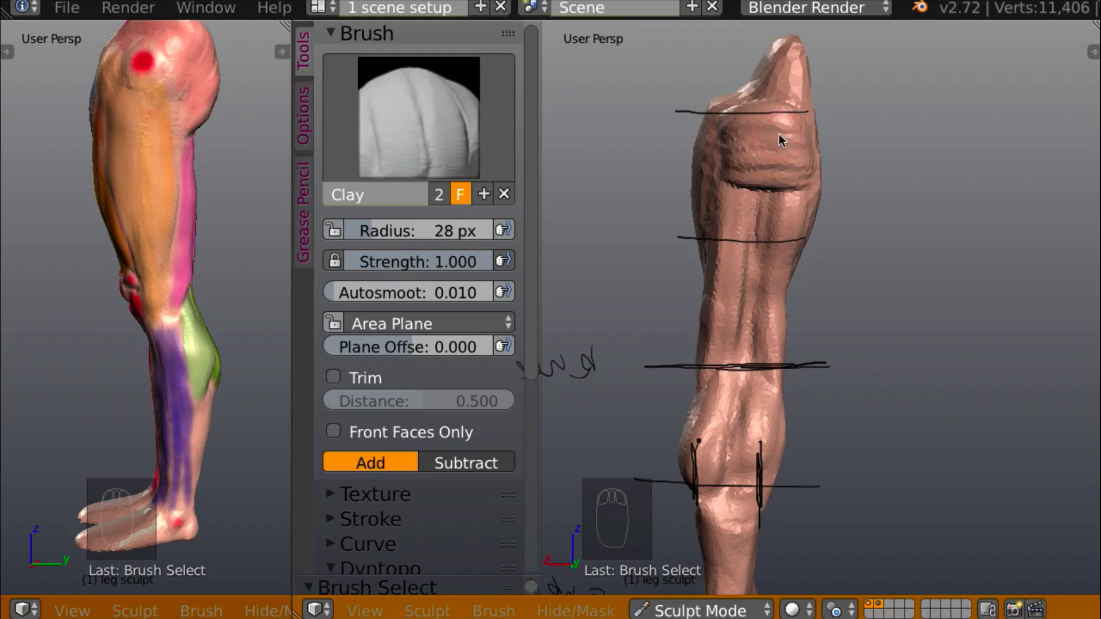
# Enlarge the Clay brush to an 80 px radius and build up the buttock's volume and upper part
pyautogui.press('f')
pyautogui.click(826, 150)
pyautogui.moveTo(739, 148)
pyautogui.mouseDown()
pyautogui.moveTo(784, 154)
pyautogui.moveTo(799, 140)
pyautogui.mouseUp()
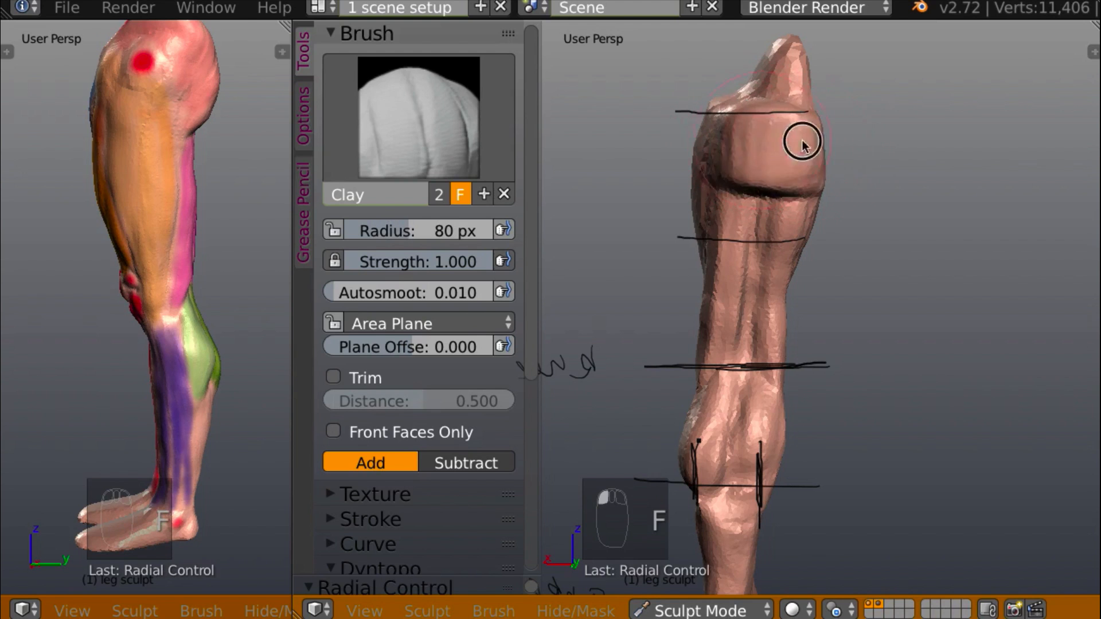
pyautogui.moveTo(798, 140)
pyautogui.mouseDown(button='middle')
pyautogui.moveTo(1001, 167)
pyautogui.moveTo(1019, 126)
pyautogui.moveTo(761, 147)
pyautogui.moveTo(745, 133)
pyautogui.mouseUp(button='middle')
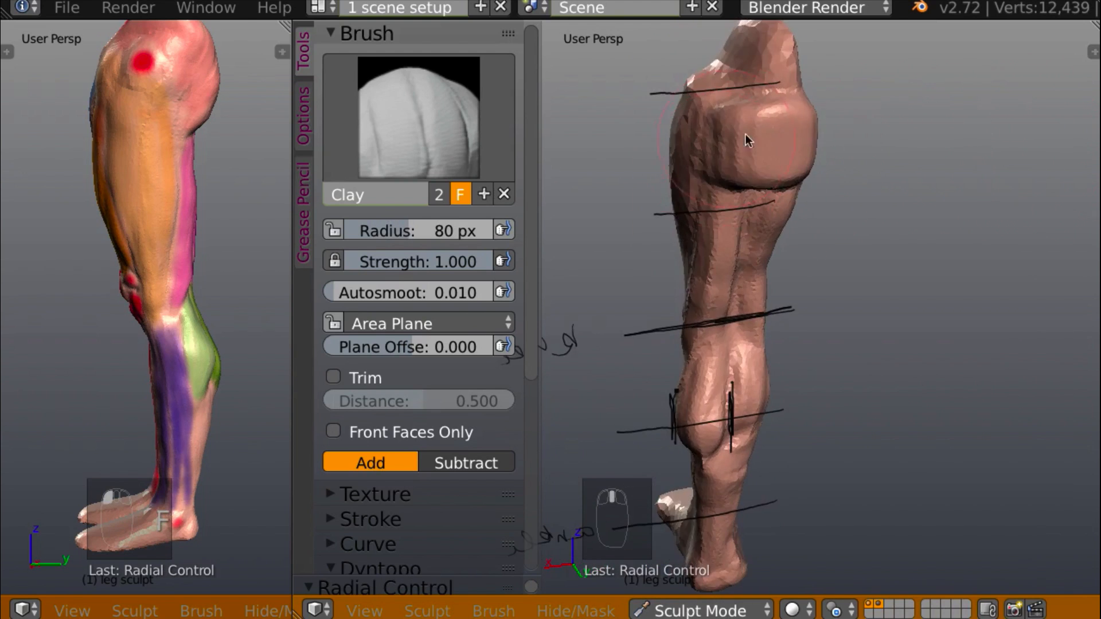
pyautogui.moveTo(786, 73)
pyautogui.mouseDown()
pyautogui.moveTo(747, 113)
pyautogui.moveTo(758, 87)
pyautogui.mouseUp()
pyautogui.moveTo(758, 87); pyautogui.dragTo(608, 109, button='middle')
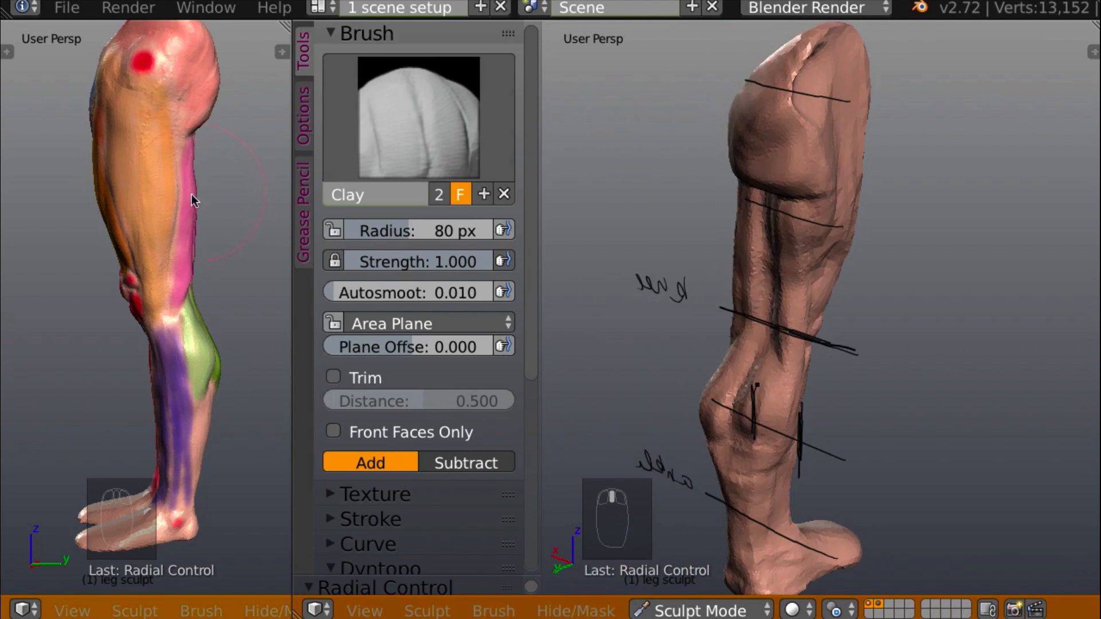
# Compare the reference legs from behind and the side, and extend the clay from the buttock toward the top and outer hip
pyautogui.moveTo(191, 193)
pyautogui.mouseDown(button='middle')
pyautogui.moveTo(50, 200)
pyautogui.moveTo(101, 199)
pyautogui.mouseUp(button='middle')
pyautogui.moveTo(918, 176)
pyautogui.mouseDown(button='middle')
pyautogui.moveTo(949, 168)
pyautogui.moveTo(938, 157)
pyautogui.moveTo(882, 188)
pyautogui.moveTo(927, 175)
pyautogui.moveTo(831, 159)
pyautogui.moveTo(842, 133)
pyautogui.moveTo(824, 115)
pyautogui.moveTo(764, 120)
pyautogui.moveTo(704, 185)
pyautogui.moveTo(653, 184)
pyautogui.moveTo(651, 138)
pyautogui.moveTo(631, 150)
pyautogui.moveTo(631, 172)
pyautogui.mouseUp(button='middle')
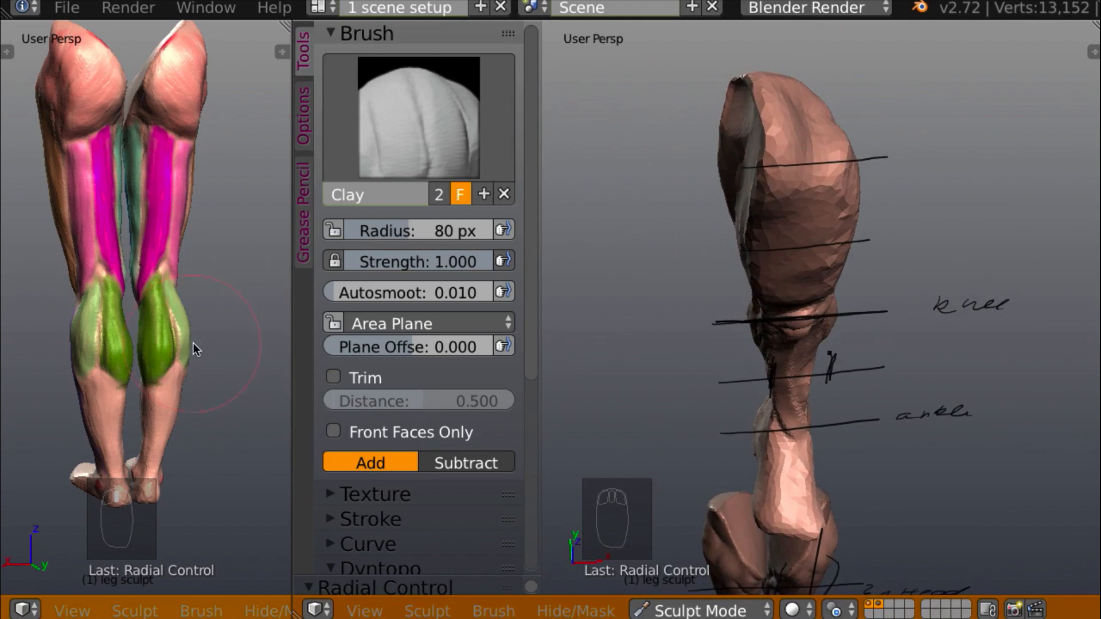
pyautogui.moveTo(194, 343)
pyautogui.mouseDown(button='middle')
pyautogui.moveTo(125, 370)
pyautogui.moveTo(187, 328)
pyautogui.moveTo(132, 366)
pyautogui.moveTo(122, 356)
pyautogui.moveTo(175, 234)
pyautogui.mouseUp(button='middle')
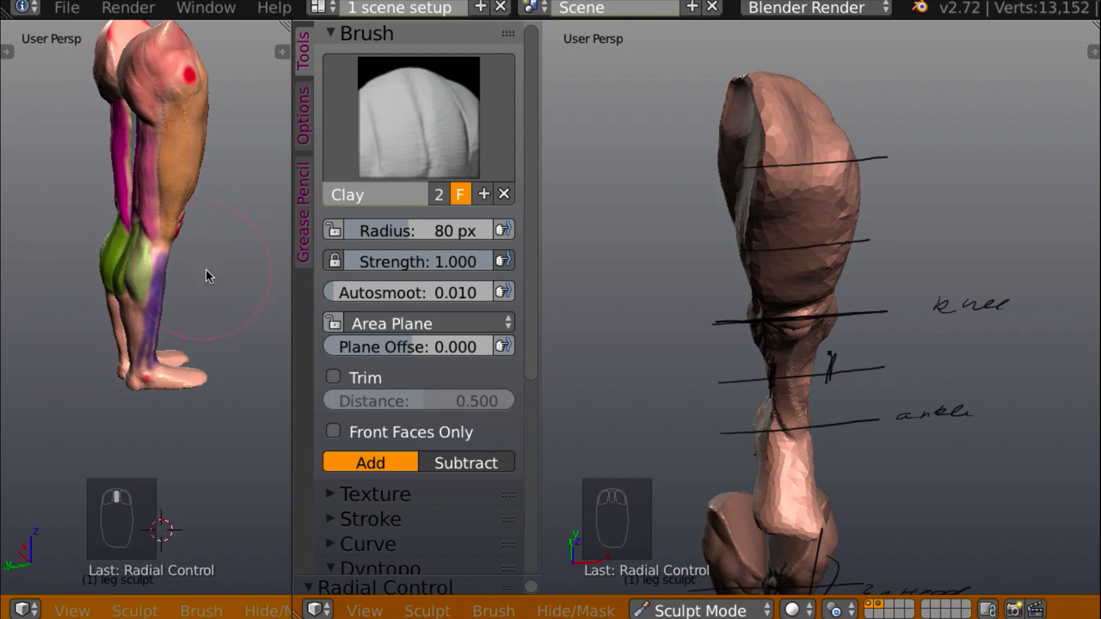
pyautogui.moveTo(206, 277); pyautogui.dragTo(402, 235, button='middle')
pyautogui.moveTo(573, 224)
pyautogui.mouseDown(button='middle')
pyautogui.moveTo(861, 213)
pyautogui.moveTo(1032, 160)
pyautogui.moveTo(925, 143)
pyautogui.moveTo(1028, 146)
pyautogui.moveTo(985, 204)
pyautogui.moveTo(736, 88)
pyautogui.mouseUp(button='middle')
pyautogui.moveTo(740, 72)
pyautogui.mouseDown()
pyautogui.moveTo(724, 86)
pyautogui.moveTo(752, 81)
pyautogui.moveTo(768, 58)
pyautogui.mouseUp()
pyautogui.moveTo(769, 57)
pyautogui.mouseDown(button='middle')
pyautogui.moveTo(690, 163)
pyautogui.moveTo(628, 133)
pyautogui.moveTo(809, 118)
pyautogui.mouseUp(button='middle')
pyautogui.moveTo(810, 118)
pyautogui.mouseDown()
pyautogui.moveTo(793, 98)
pyautogui.moveTo(754, 116)
pyautogui.moveTo(765, 118)
pyautogui.mouseUp()
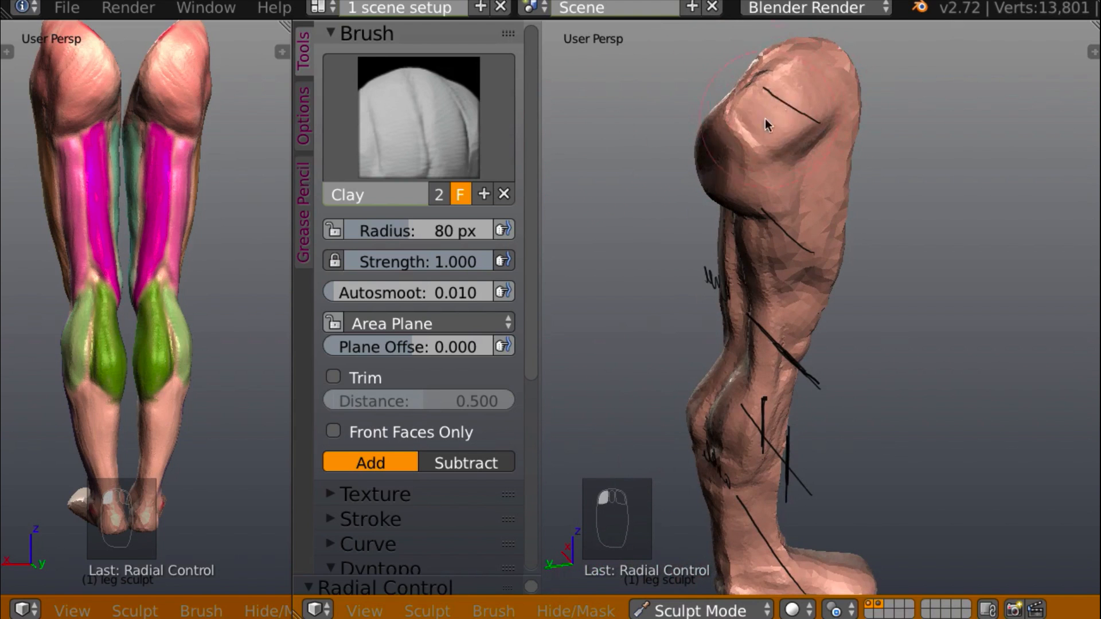
# Fill out the side of the hip with broad clay strokes, blending the buttock into the outer thigh
pyautogui.moveTo(764, 118)
pyautogui.mouseDown(button='middle')
pyautogui.moveTo(893, 77)
pyautogui.moveTo(920, 90)
pyautogui.moveTo(781, 106)
pyautogui.mouseUp(button='middle')
pyautogui.moveTo(794, 105)
pyautogui.mouseDown()
pyautogui.moveTo(806, 128)
pyautogui.moveTo(814, 101)
pyautogui.moveTo(789, 81)
pyautogui.moveTo(794, 124)
pyautogui.mouseUp()
pyautogui.moveTo(793, 119); pyautogui.dragTo(787, 113, button='middle')
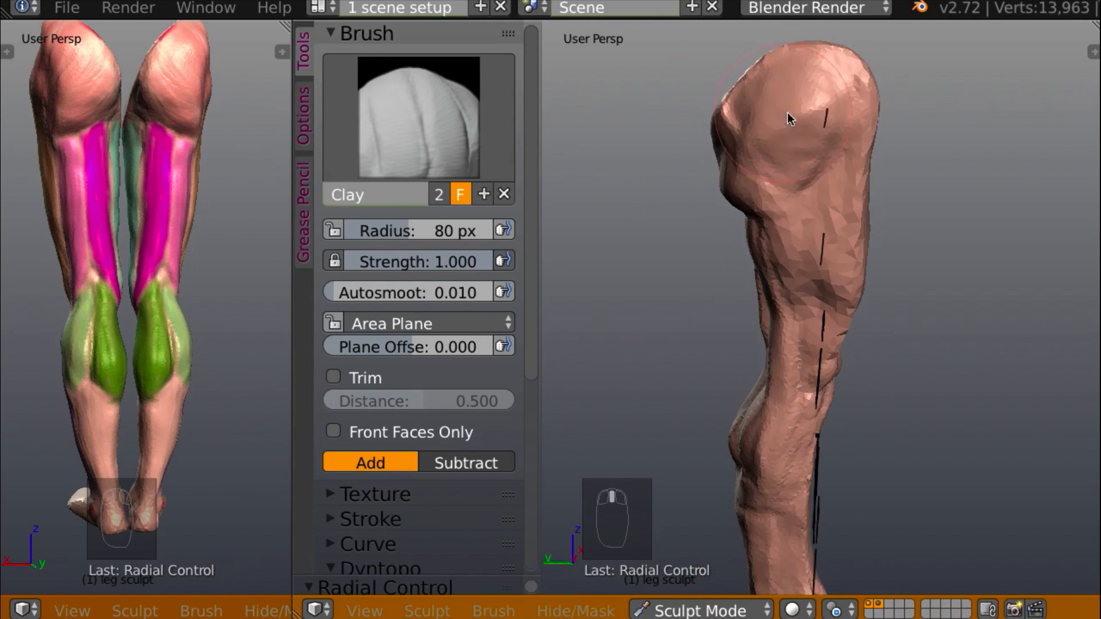
pyautogui.moveTo(787, 112)
pyautogui.mouseDown()
pyautogui.moveTo(833, 115)
pyautogui.moveTo(828, 191)
pyautogui.mouseUp()
pyautogui.moveTo(816, 134); pyautogui.dragTo(862, 123, button='middle')
pyautogui.moveTo(794, 94)
pyautogui.mouseDown()
pyautogui.moveTo(765, 99)
pyautogui.moveTo(825, 152)
pyautogui.mouseUp()
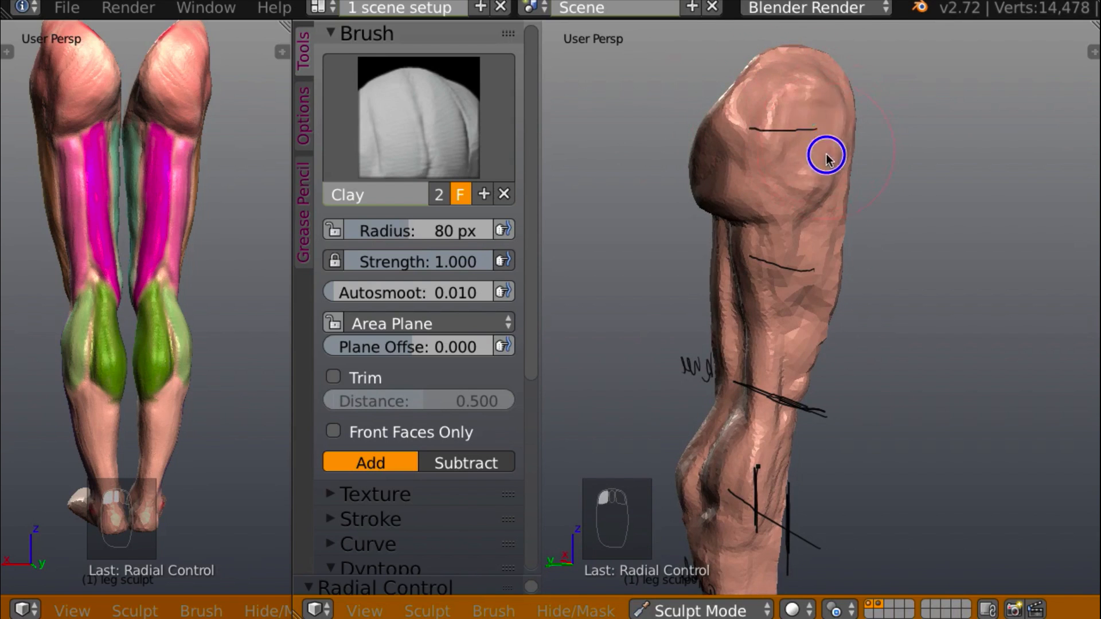
pyautogui.moveTo(826, 153)
pyautogui.mouseDown(button='middle')
pyautogui.moveTo(982, 129)
pyautogui.moveTo(909, 132)
pyautogui.moveTo(801, 192)
pyautogui.mouseUp(button='middle')
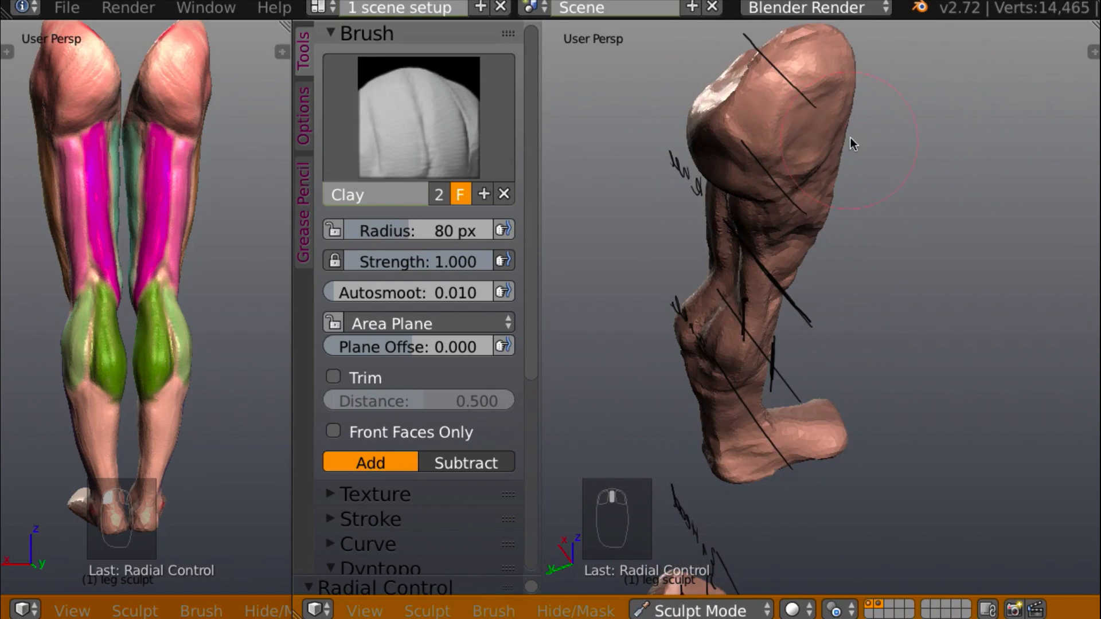
# Reduce the Clay brush radius to 46 px and build up the upper rim of the hip above the buttock
pyautogui.press('f')
pyautogui.click(799, 154)
pyautogui.moveTo(799, 154)
pyautogui.mouseDown(button='middle')
pyautogui.moveTo(870, 229)
pyautogui.moveTo(790, 217)
pyautogui.moveTo(788, 205)
pyautogui.mouseUp(button='middle')
pyautogui.scroll(4, 793, 179)
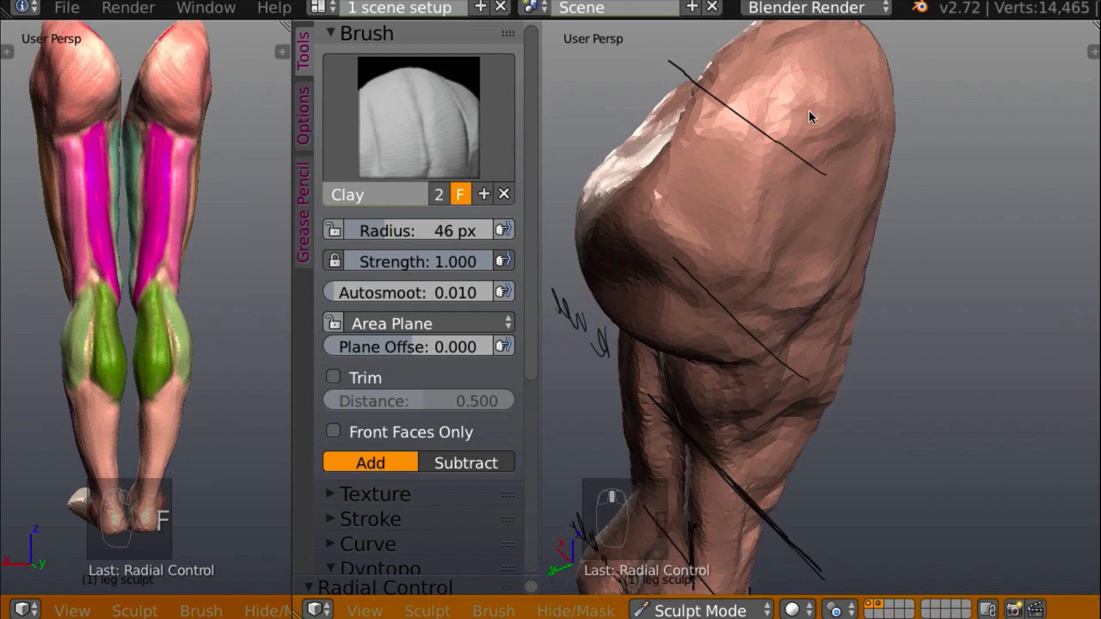
pyautogui.scroll(-3, 836, 177)
pyautogui.moveTo(787, 158); pyautogui.dragTo(759, 159)
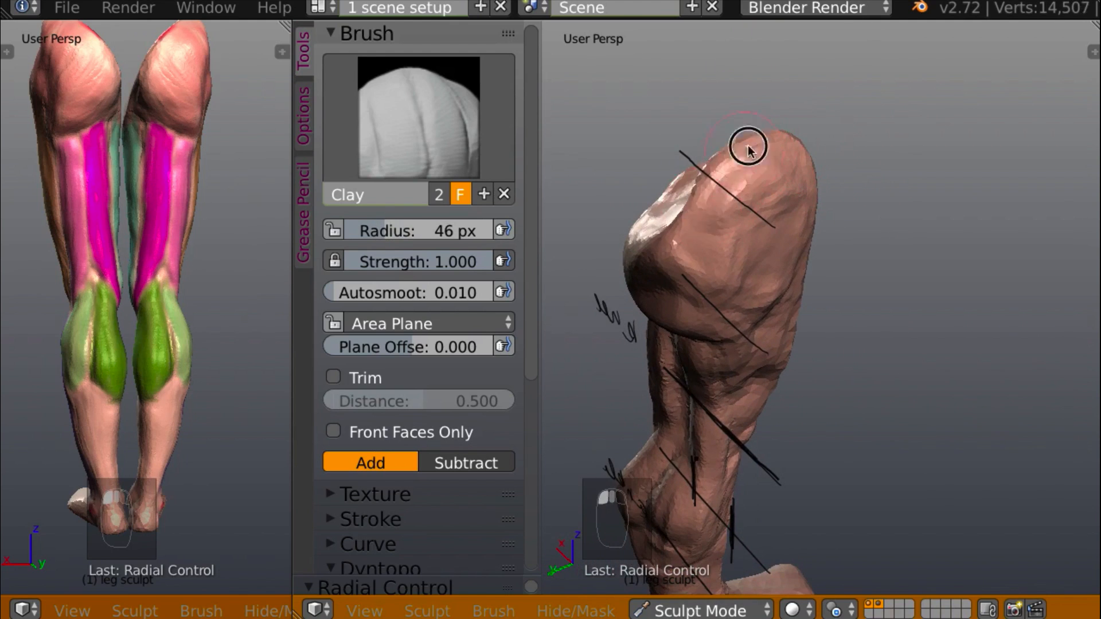
pyautogui.moveTo(706, 195)
pyautogui.mouseDown(button='middle')
pyautogui.moveTo(664, 180)
pyautogui.moveTo(788, 219)
pyautogui.mouseUp(button='middle')
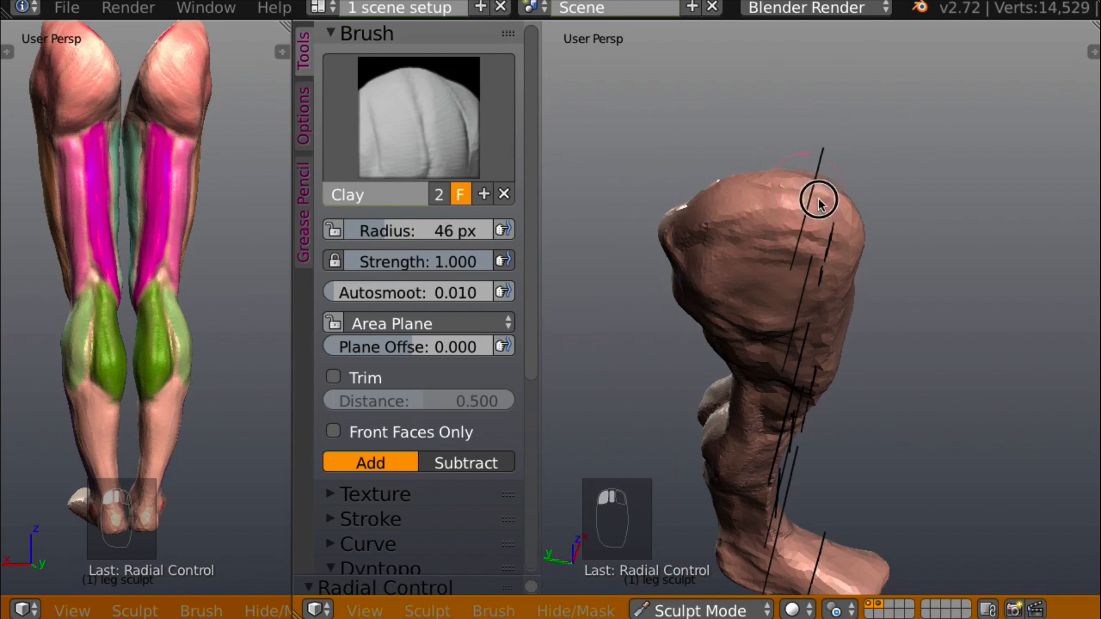
pyautogui.moveTo(818, 202); pyautogui.dragTo(705, 224)
pyautogui.moveTo(793, 191); pyautogui.dragTo(711, 239, button='middle')
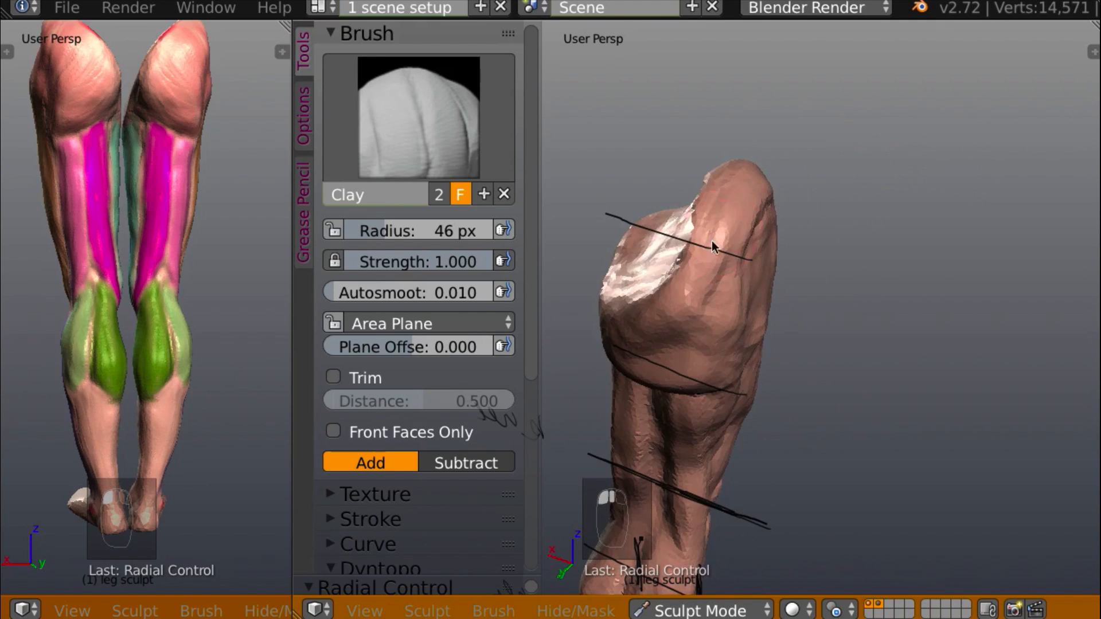
# Refine the buttock's inner edge, rear surface and outer side with further Clay brush strokes
pyautogui.click(634, 302)
pyautogui.moveTo(635, 302); pyautogui.dragTo(756, 191, button='middle')
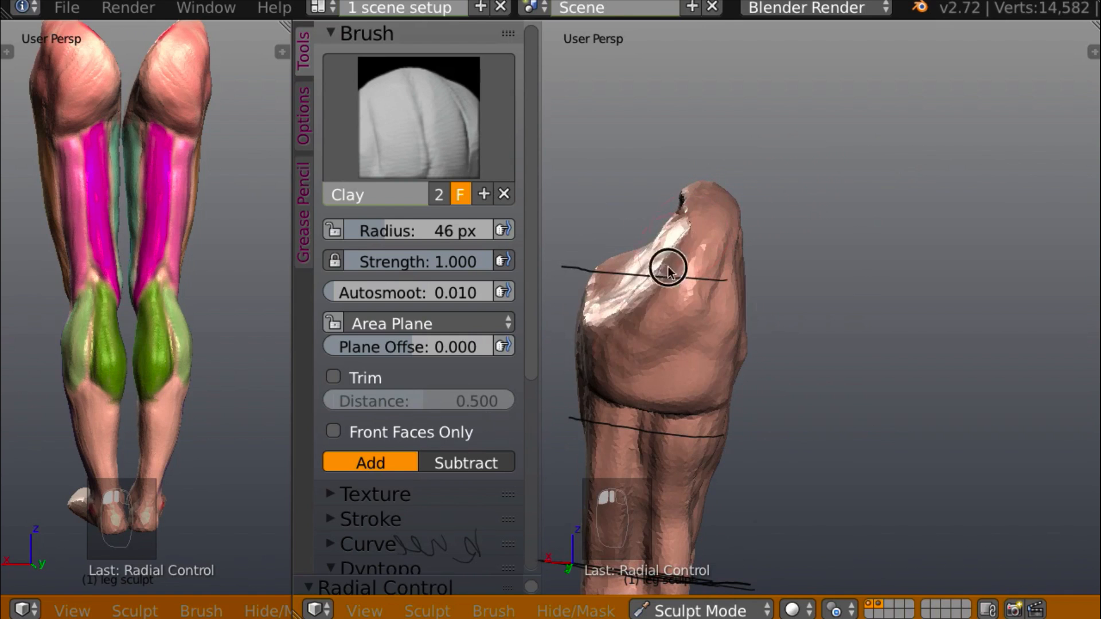
pyautogui.moveTo(668, 273); pyautogui.dragTo(632, 306)
pyautogui.moveTo(706, 263)
pyautogui.mouseDown()
pyautogui.moveTo(646, 348)
pyautogui.moveTo(663, 352)
pyautogui.mouseUp()
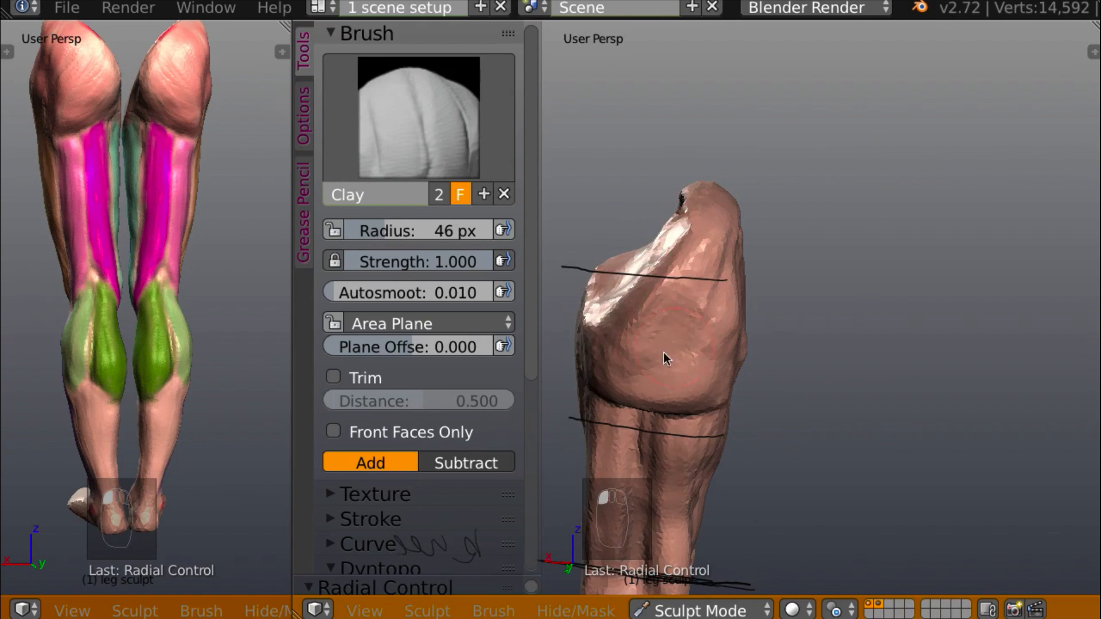
pyautogui.moveTo(663, 352)
pyautogui.mouseDown(button='middle')
pyautogui.moveTo(579, 301)
pyautogui.moveTo(640, 270)
pyautogui.moveTo(607, 234)
pyautogui.moveTo(705, 212)
pyautogui.moveTo(717, 206)
pyautogui.moveTo(707, 192)
pyautogui.moveTo(935, 182)
pyautogui.moveTo(833, 222)
pyautogui.moveTo(742, 230)
pyautogui.mouseUp(button='middle')
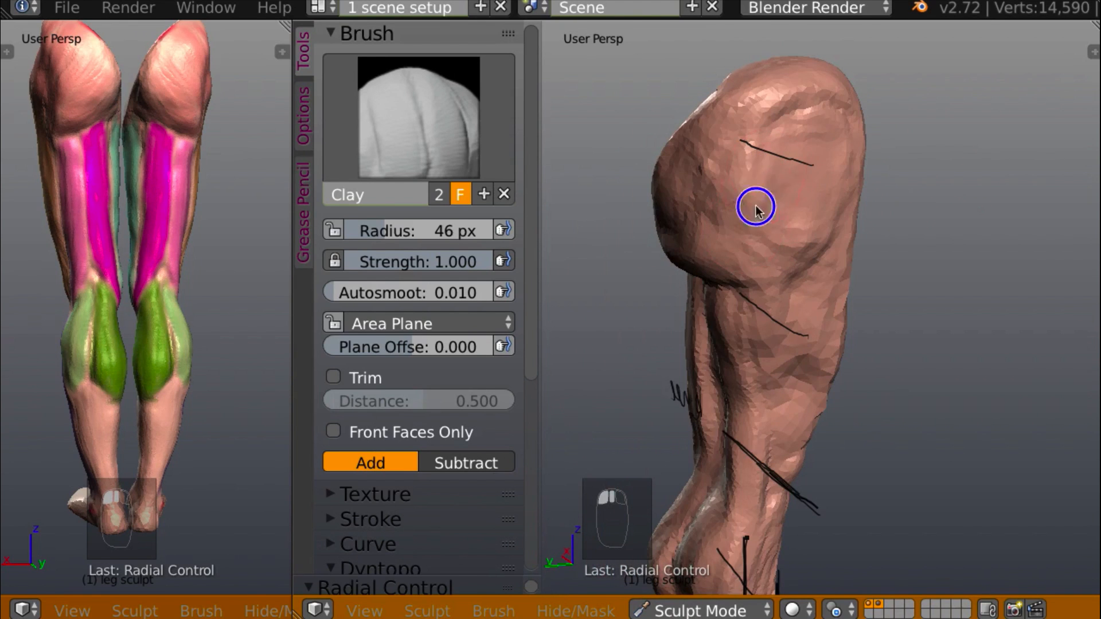
pyautogui.moveTo(756, 211)
pyautogui.mouseDown()
pyautogui.moveTo(776, 236)
pyautogui.moveTo(825, 224)
pyautogui.mouseUp()
# Add a rounded clay bump on the outer hip where the reference leg shows the red bony landmark
pyautogui.moveTo(172, 218); pyautogui.dragTo(166, 75, button='middle')
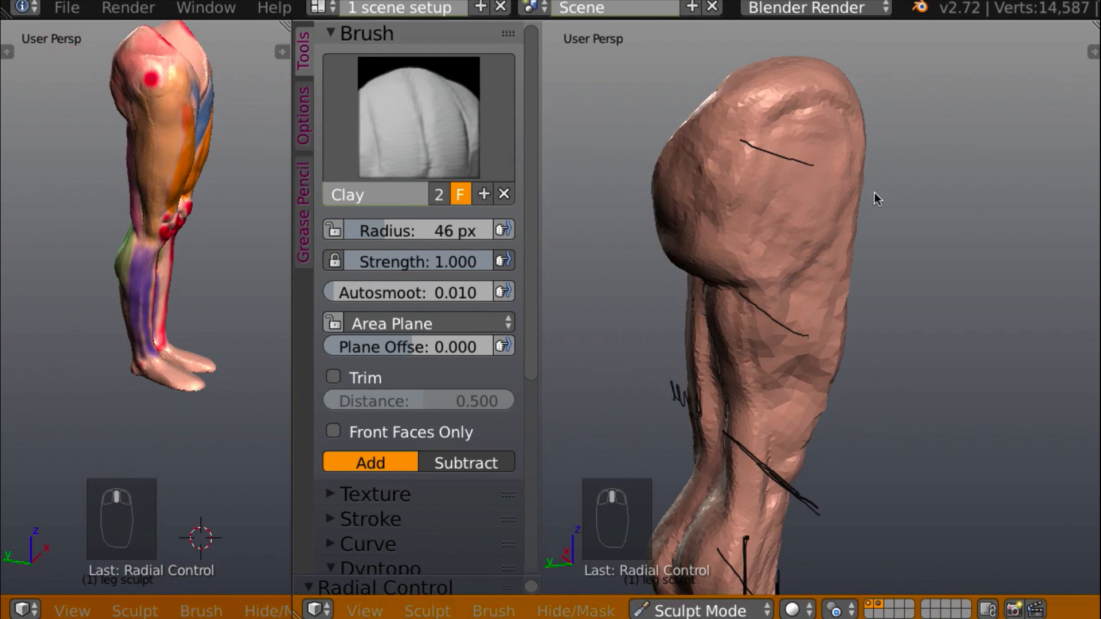
pyautogui.moveTo(875, 191); pyautogui.dragTo(802, 178, button='middle')
pyautogui.moveTo(806, 175); pyautogui.dragTo(801, 174)
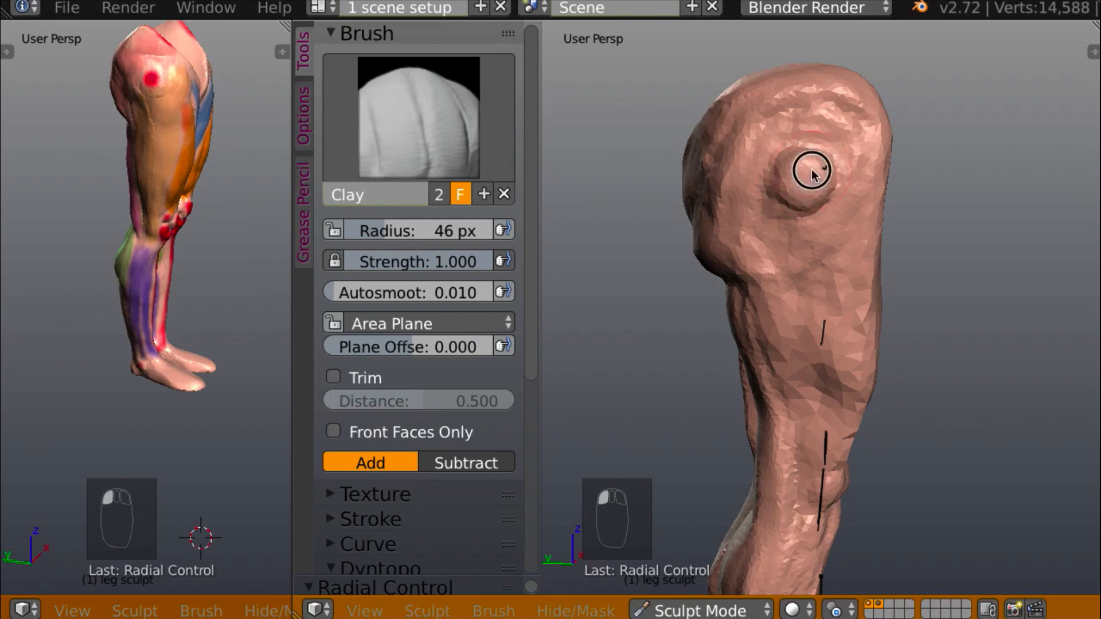
pyautogui.moveTo(812, 175); pyautogui.dragTo(872, 176, button='middle')
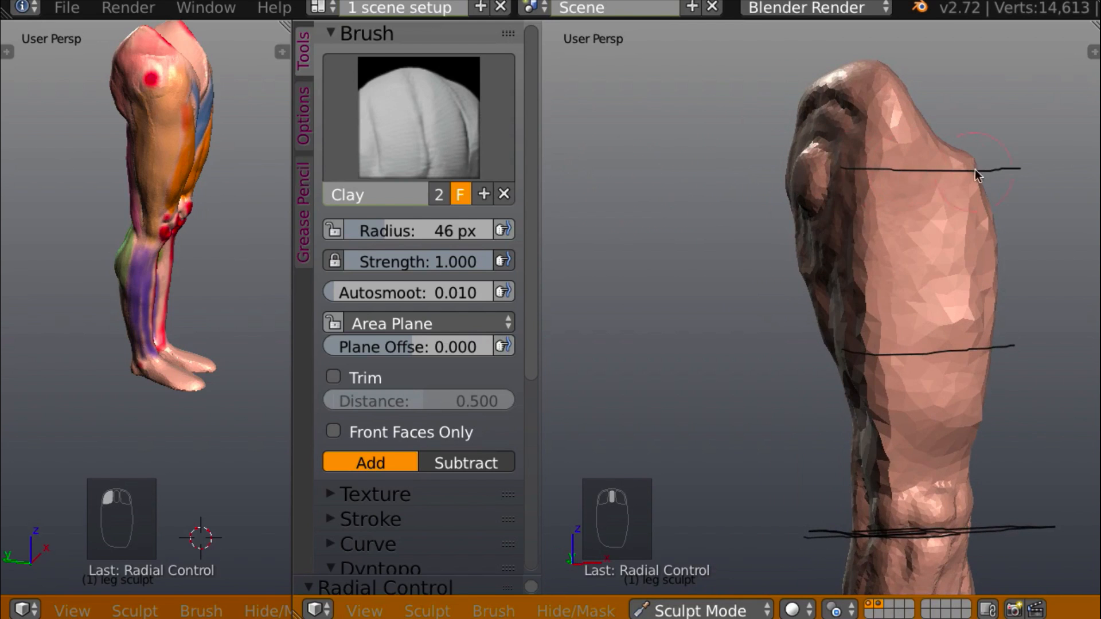
pyautogui.moveTo(974, 169); pyautogui.dragTo(825, 170, button='middle')
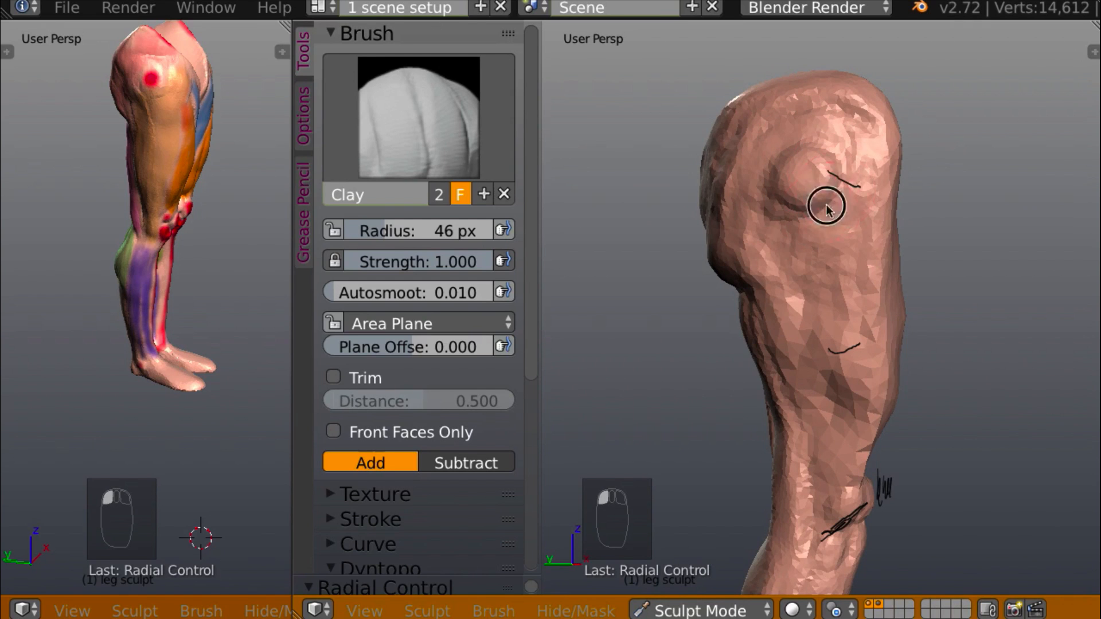
# Examine the sculpted leg from the rear, outer side and front against the colour-coded thigh muscles of the reference
pyautogui.moveTo(841, 154); pyautogui.dragTo(815, 161, button='middle')
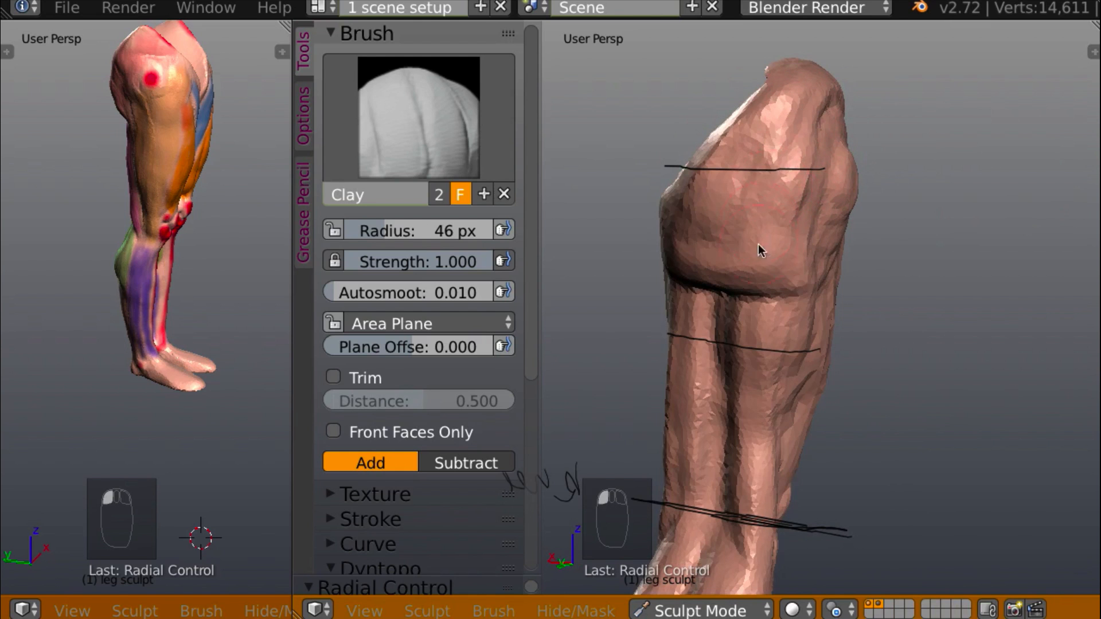
pyautogui.moveTo(761, 149)
pyautogui.mouseDown(button='middle')
pyautogui.moveTo(631, 202)
pyautogui.moveTo(594, 175)
pyautogui.mouseUp(button='middle')
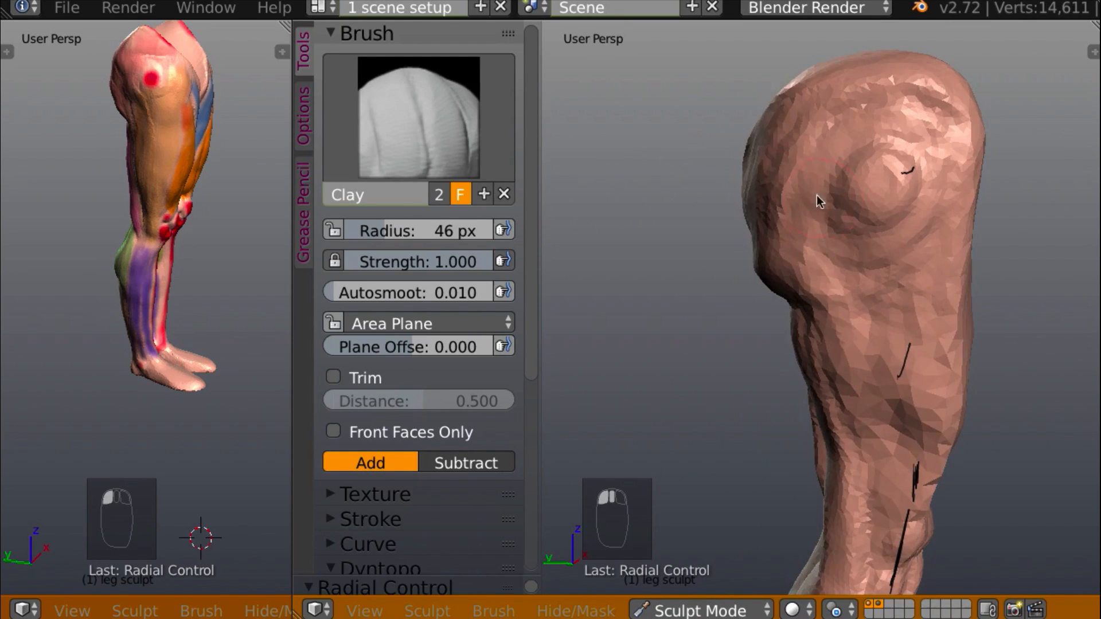
pyautogui.keyDown('shift'); pyautogui.moveTo(816, 195); pyautogui.dragTo(734, 159, button='middle'); pyautogui.keyUp('shift')
pyautogui.scroll(-5, 745, 241)
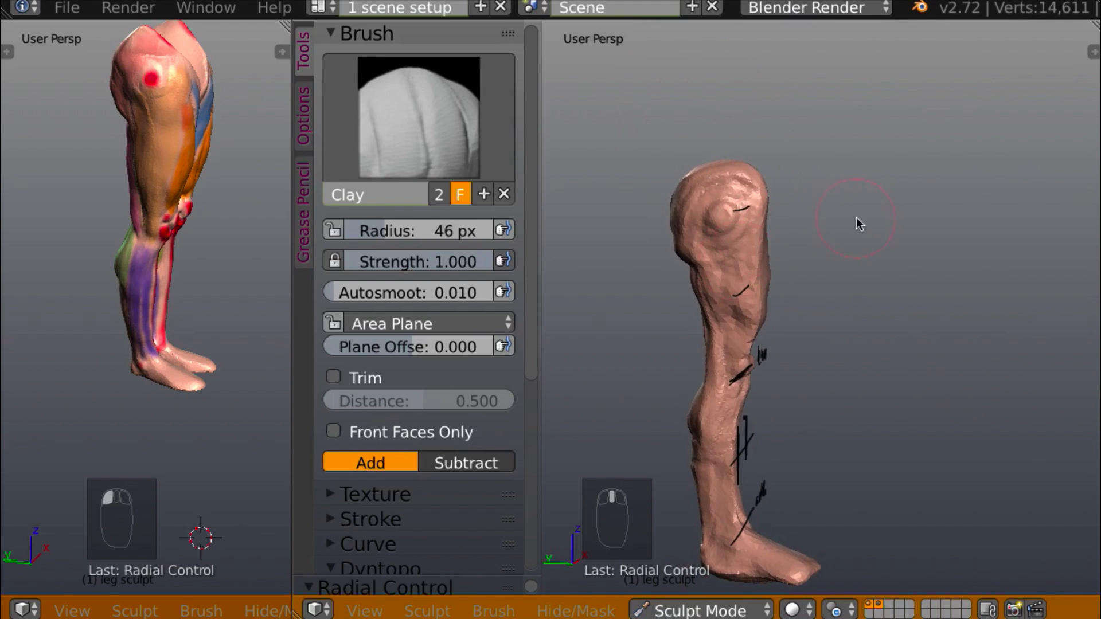
pyautogui.moveTo(855, 218)
pyautogui.mouseDown(button='middle')
pyautogui.moveTo(700, 229)
pyautogui.moveTo(789, 229)
pyautogui.moveTo(818, 174)
pyautogui.moveTo(750, 217)
pyautogui.moveTo(717, 206)
pyautogui.moveTo(745, 198)
pyautogui.moveTo(732, 173)
pyautogui.moveTo(762, 199)
pyautogui.moveTo(831, 179)
pyautogui.moveTo(843, 235)
pyautogui.moveTo(831, 189)
pyautogui.moveTo(816, 198)
pyautogui.moveTo(795, 176)
pyautogui.mouseUp(button='middle')
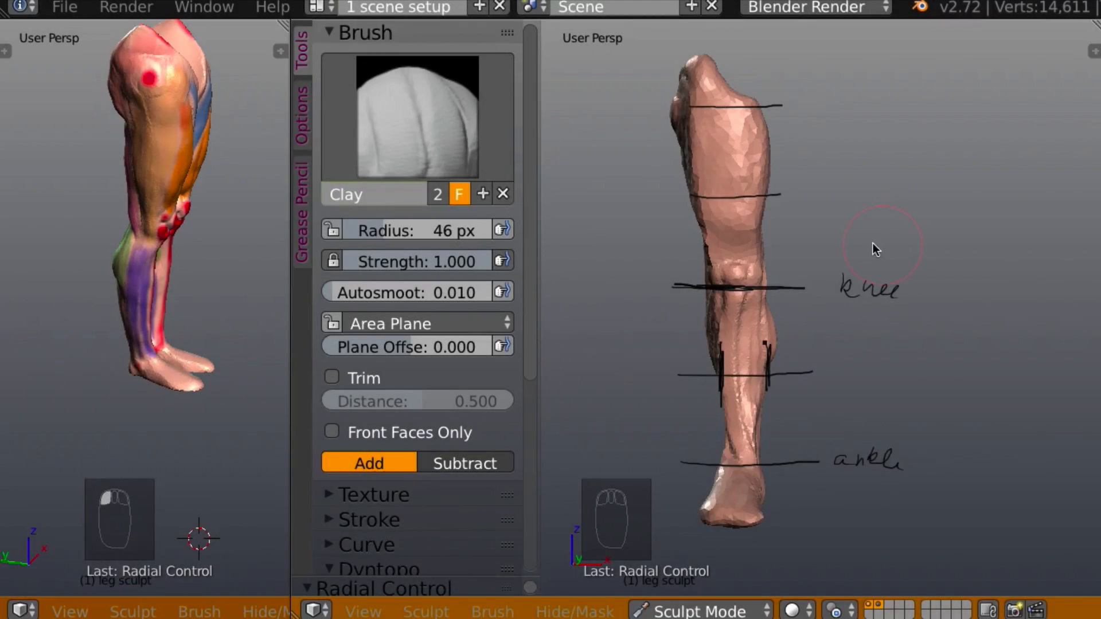
pyautogui.moveTo(885, 232)
pyautogui.mouseDown(button='middle')
pyautogui.moveTo(831, 253)
pyautogui.moveTo(593, 257)
pyautogui.moveTo(859, 259)
pyautogui.moveTo(847, 252)
pyautogui.mouseUp(button='middle')
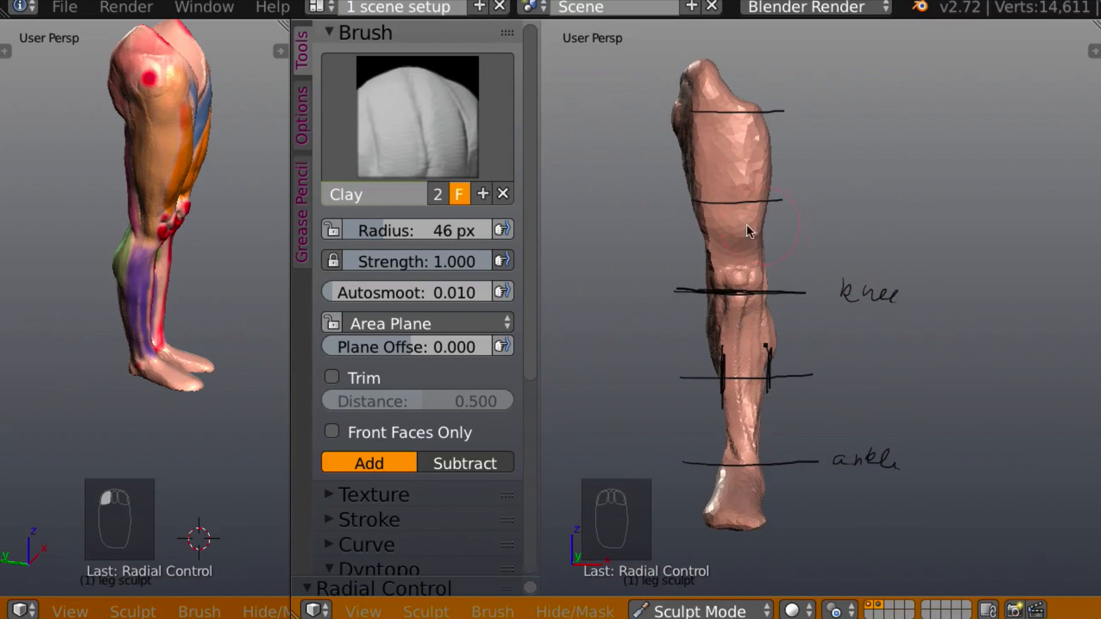
pyautogui.moveTo(228, 259); pyautogui.dragTo(39, 235, button='middle')
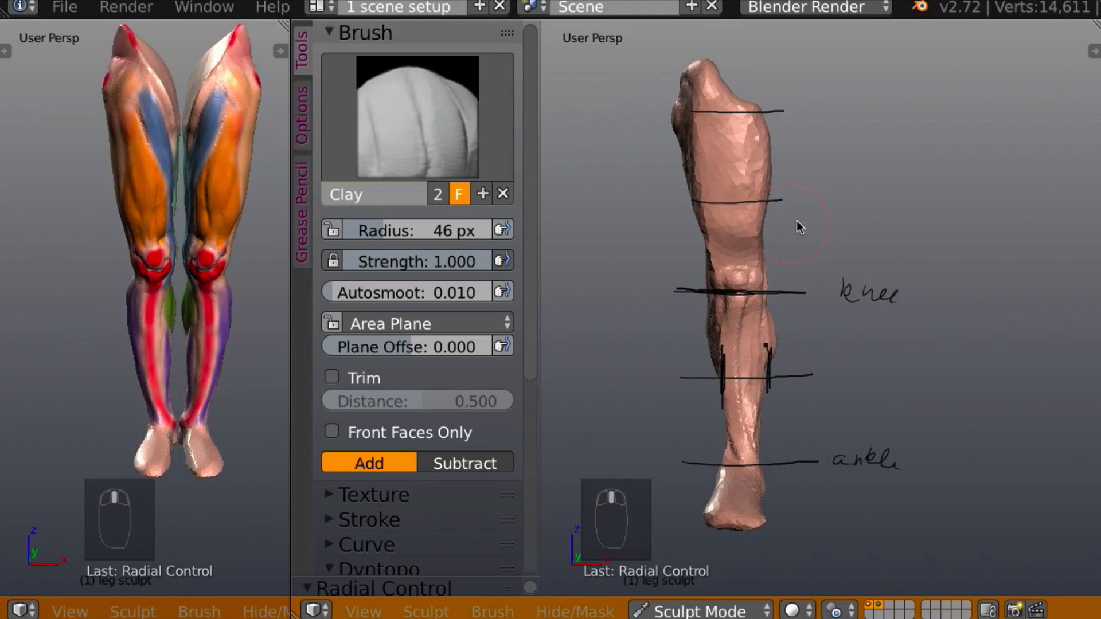
pyautogui.moveTo(800, 227)
pyautogui.mouseDown(button='middle')
pyautogui.moveTo(835, 226)
pyautogui.moveTo(825, 221)
pyautogui.moveTo(850, 248)
pyautogui.moveTo(853, 237)
pyautogui.mouseUp(button='middle')
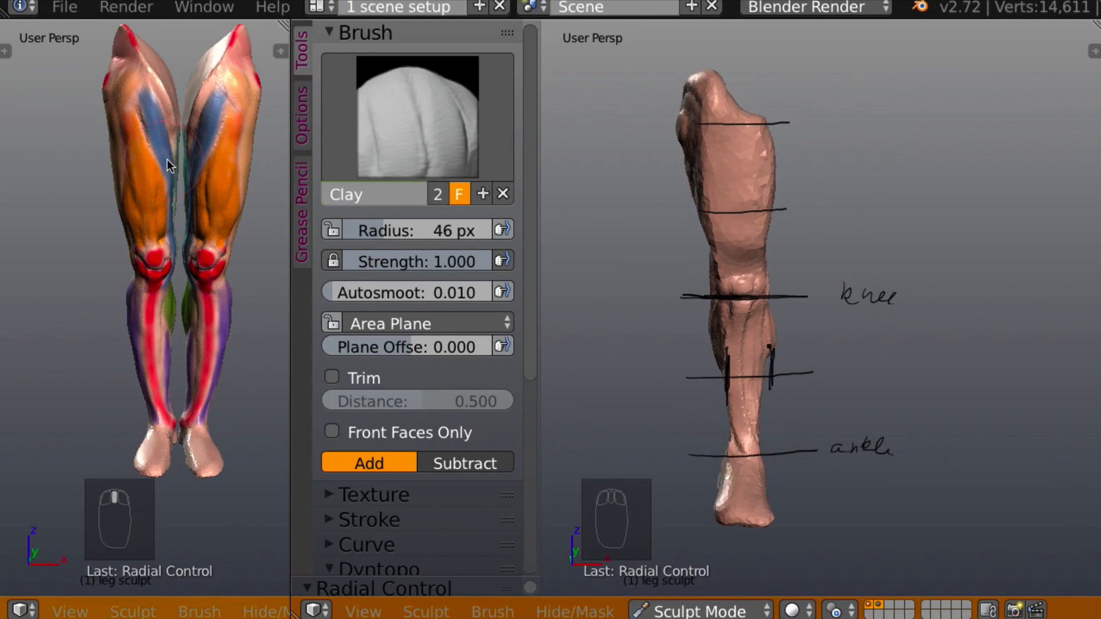
pyautogui.moveTo(166, 160); pyautogui.dragTo(125, 139, button='middle')
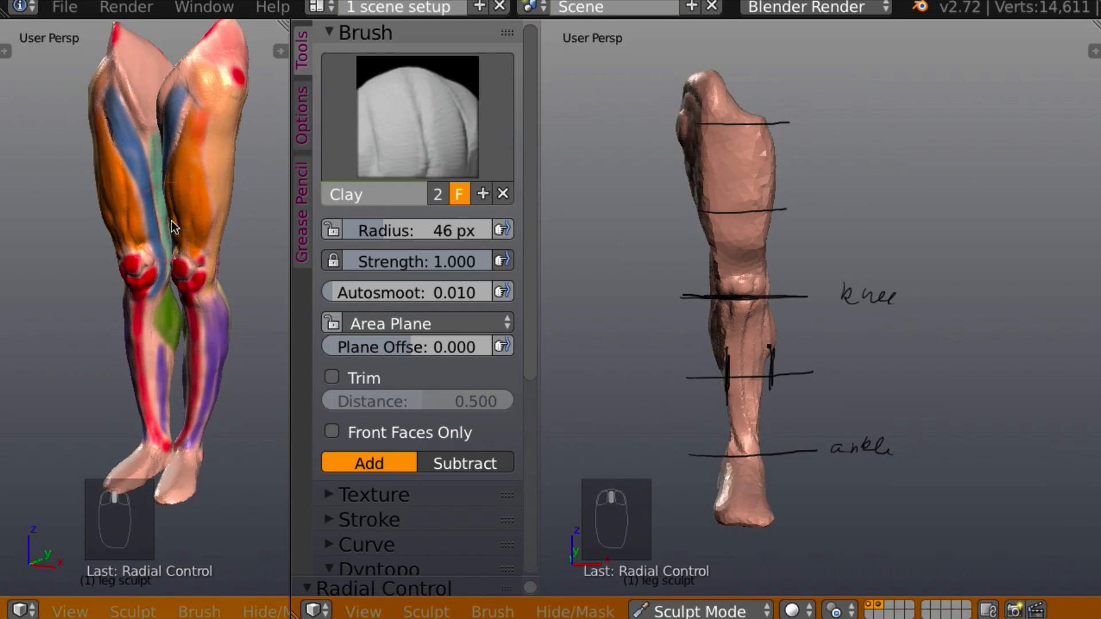
# Carve a groove down the front of the upper thigh with the Crease brush, following the reference's blue muscle
pyautogui.moveTo(765, 256)
pyautogui.mouseDown(button='middle')
pyautogui.moveTo(769, 236)
pyautogui.moveTo(823, 221)
pyautogui.moveTo(822, 202)
pyautogui.moveTo(730, 209)
pyautogui.moveTo(734, 183)
pyautogui.moveTo(769, 169)
pyautogui.moveTo(703, 122)
pyautogui.moveTo(725, 106)
pyautogui.mouseUp(button='middle')
pyautogui.hotkey('shift', 'c')
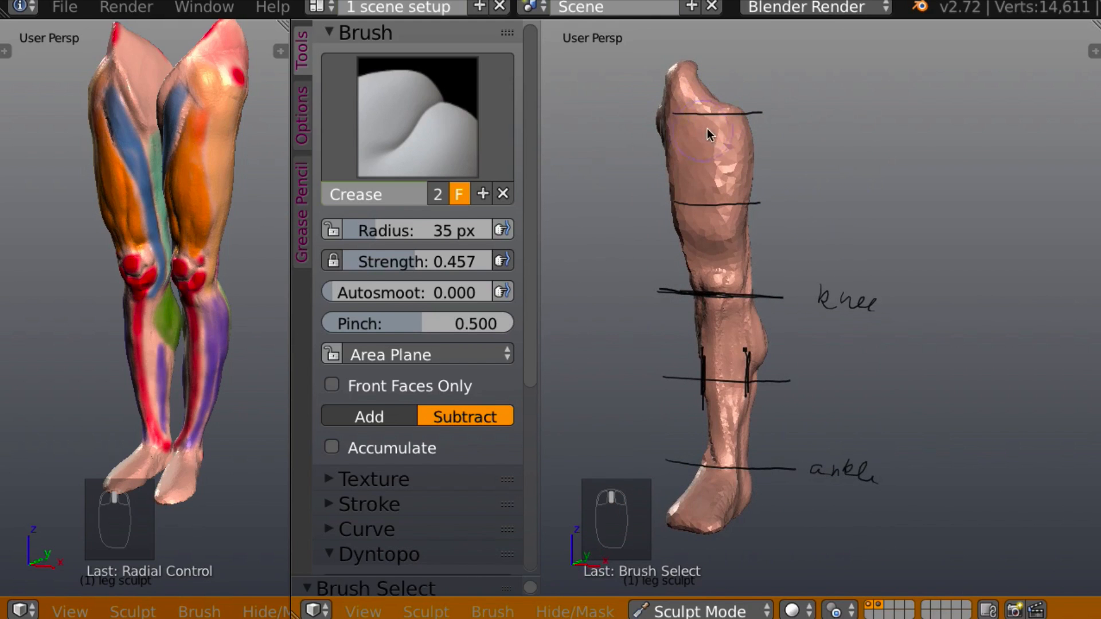
pyautogui.moveTo(258, 189)
pyautogui.mouseDown(button='middle')
pyautogui.moveTo(227, 202)
pyautogui.moveTo(241, 182)
pyautogui.mouseUp(button='middle')
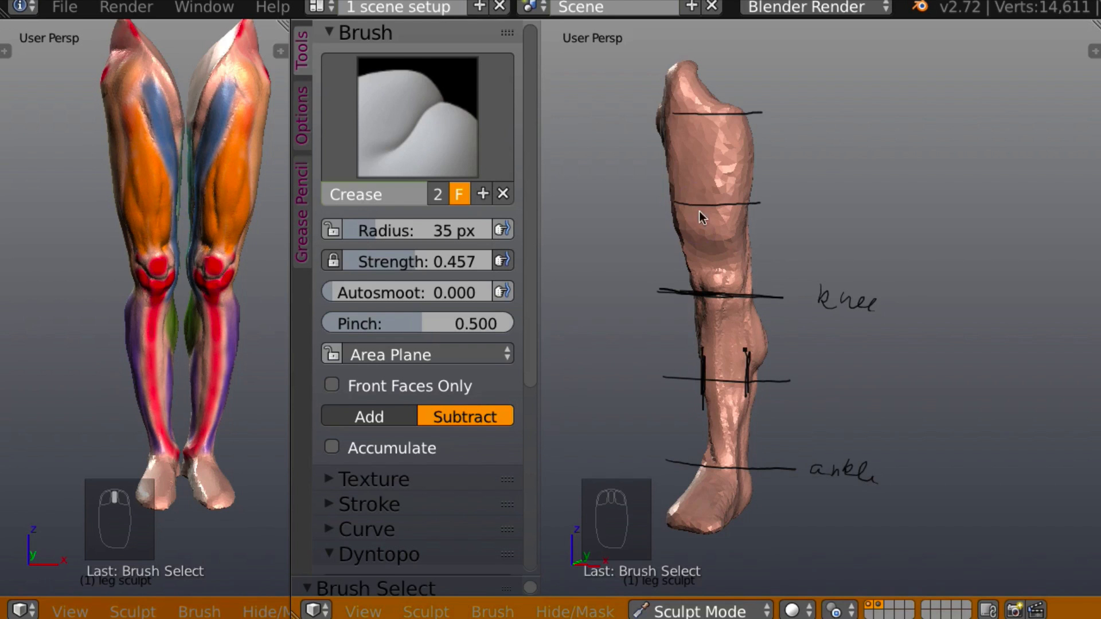
pyautogui.moveTo(745, 206); pyautogui.dragTo(805, 225, button='middle')
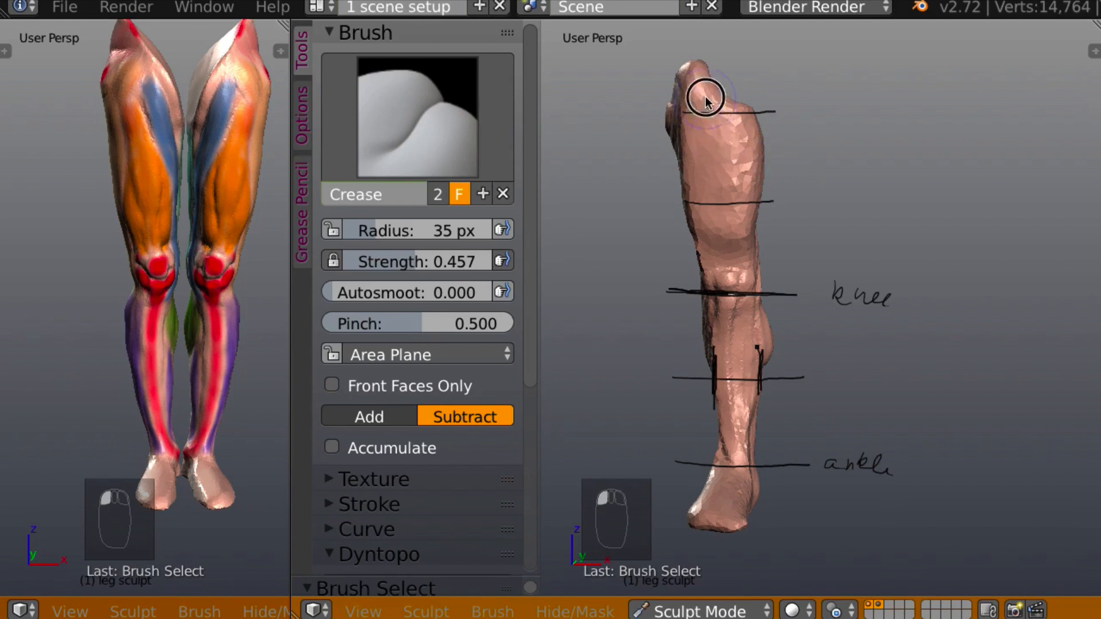
pyautogui.moveTo(705, 102); pyautogui.dragTo(705, 110)
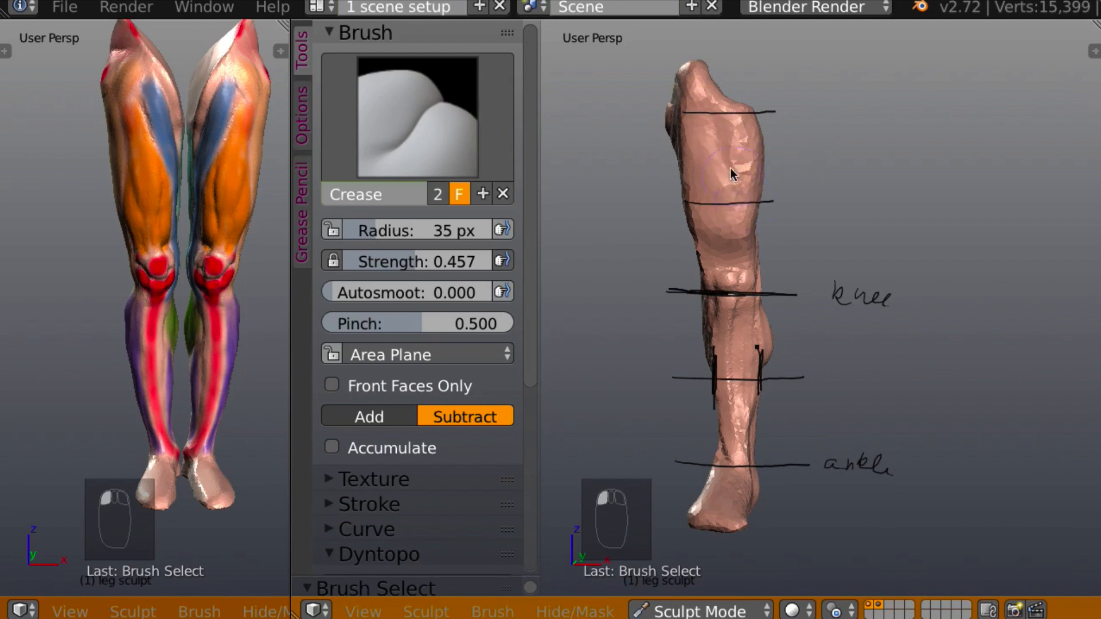
# Extend the crease along the inner thigh towards the knee, following the edge of the reference's blue muscle
pyautogui.moveTo(725, 180)
pyautogui.mouseDown(button='middle')
pyautogui.moveTo(695, 183)
pyautogui.moveTo(717, 192)
pyautogui.moveTo(685, 186)
pyautogui.mouseUp(button='middle')
pyautogui.moveTo(176, 262); pyautogui.dragTo(91, 258, button='middle')
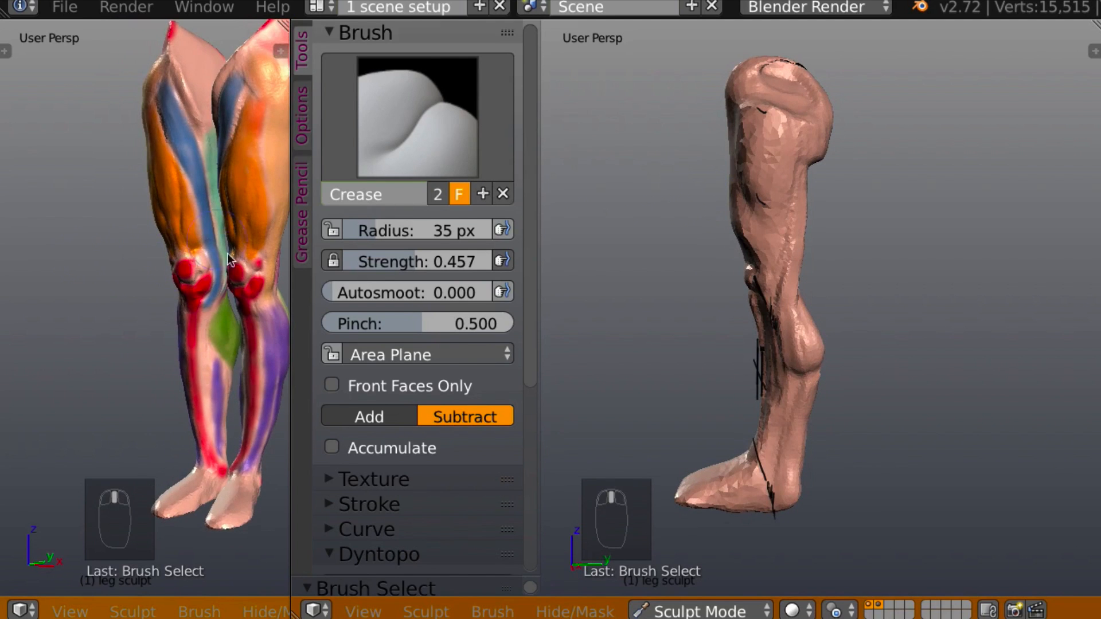
pyautogui.moveTo(780, 227)
pyautogui.mouseDown(button='middle')
pyautogui.moveTo(804, 225)
pyautogui.moveTo(765, 194)
pyautogui.moveTo(779, 164)
pyautogui.moveTo(752, 212)
pyautogui.mouseUp(button='middle')
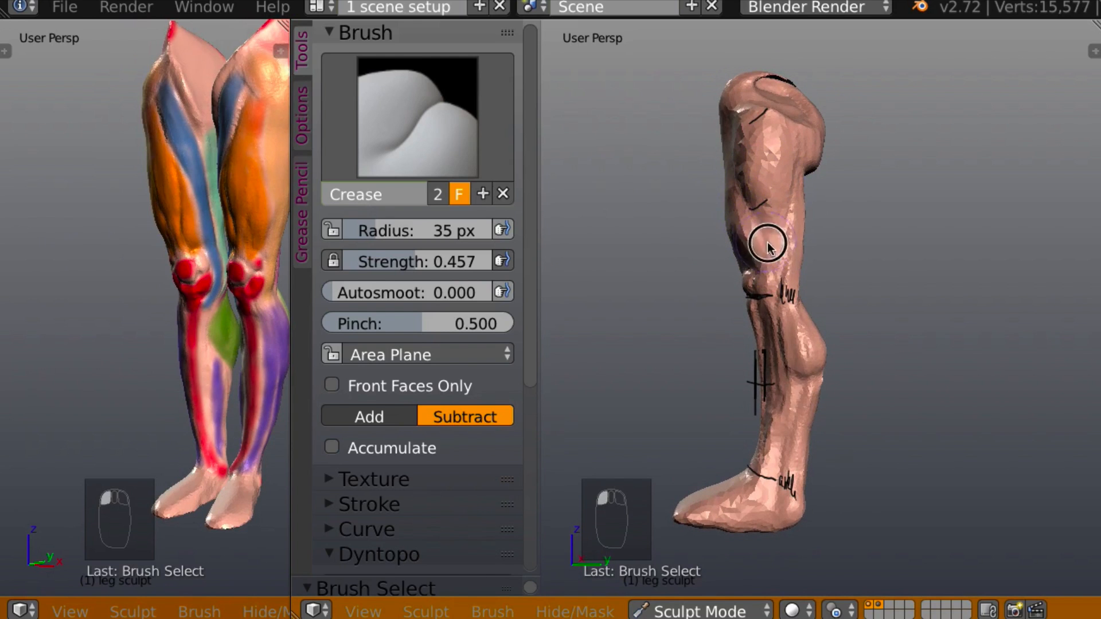
pyautogui.moveTo(768, 251)
pyautogui.mouseDown()
pyautogui.moveTo(787, 295)
pyautogui.moveTo(775, 318)
pyautogui.mouseUp()
pyautogui.moveTo(879, 226)
pyautogui.mouseDown(button='middle')
pyautogui.moveTo(1011, 237)
pyautogui.moveTo(924, 250)
pyautogui.moveTo(879, 223)
pyautogui.mouseUp(button='middle')
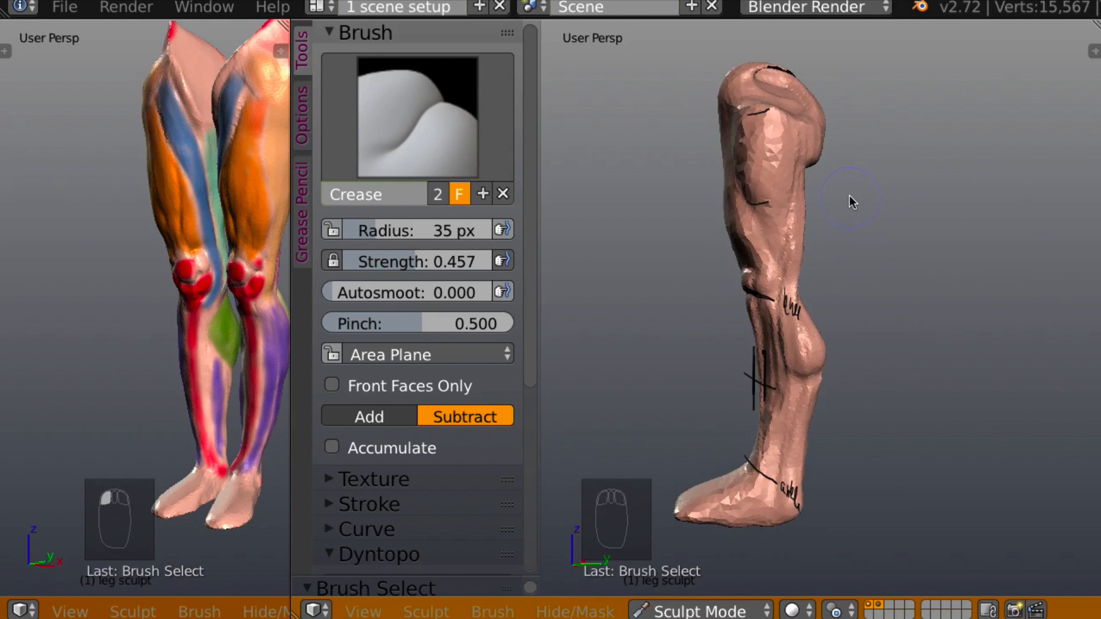
# Build up the inner thigh muscle beside the crease using the Clay brush at a 46 px radius
pyautogui.press('c')
pyautogui.scroll(3, 868, 230)
pyautogui.moveTo(868, 231)
pyautogui.keyDown('shift'); pyautogui.mouseDown(button='middle')
pyautogui.moveTo(896, 198)
pyautogui.moveTo(919, 196)
pyautogui.moveTo(893, 208)
pyautogui.moveTo(886, 235)
pyautogui.moveTo(880, 189)
pyautogui.moveTo(864, 198)
pyautogui.mouseUp(button='middle'); pyautogui.keyUp('shift')
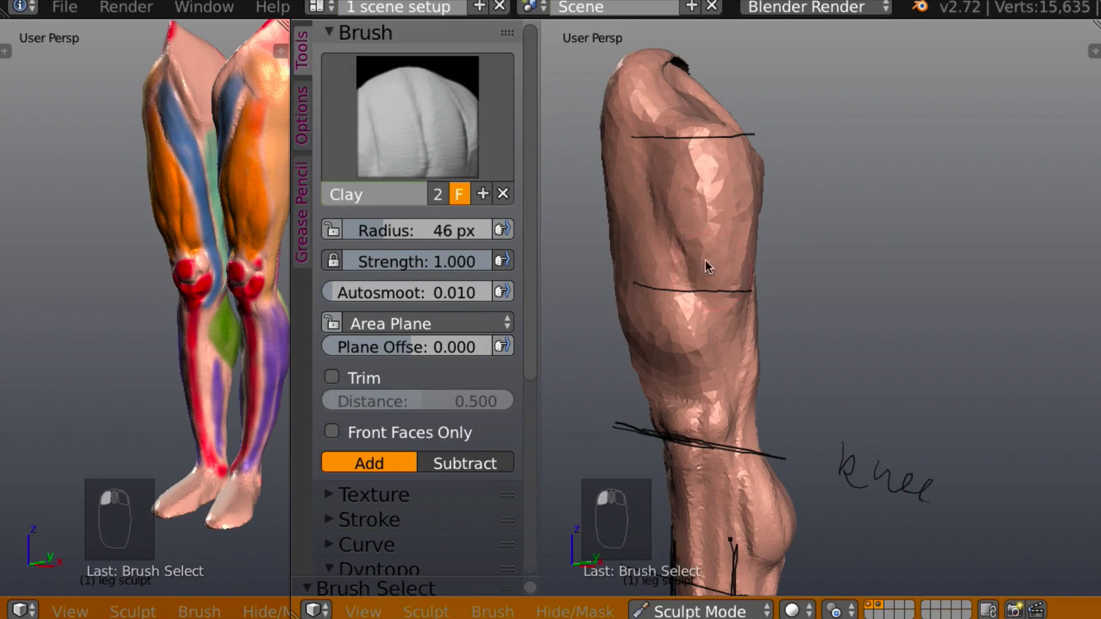
pyautogui.moveTo(718, 288); pyautogui.dragTo(722, 298)
pyautogui.moveTo(708, 284); pyautogui.dragTo(577, 251, button='middle')
pyautogui.moveTo(715, 231); pyautogui.dragTo(699, 212)
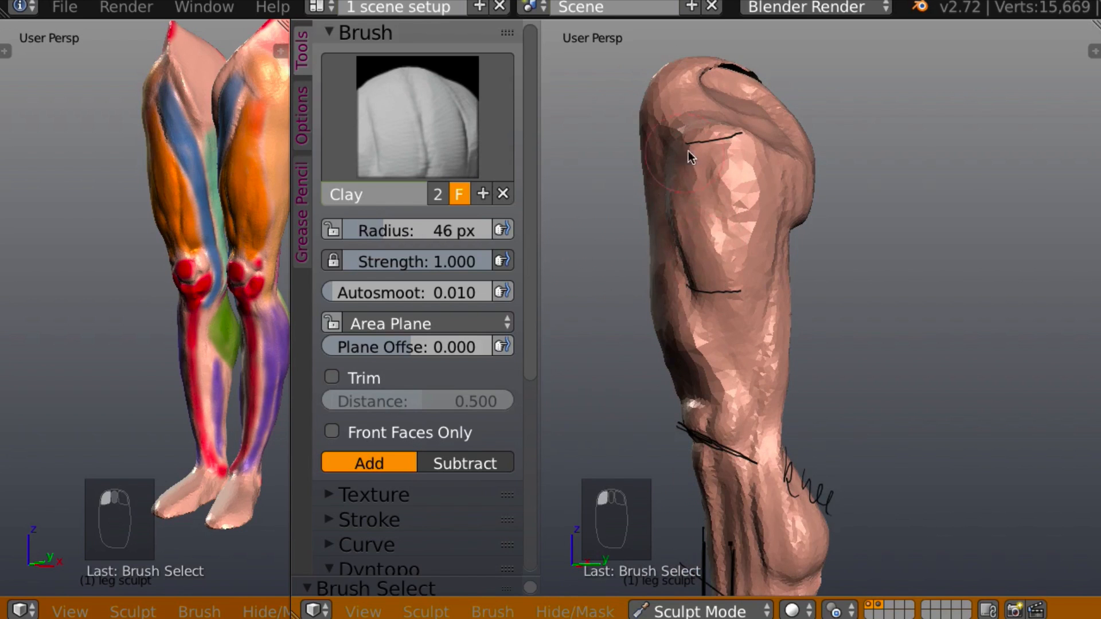
# Add further clay along the groove in the middle of the inner thigh to define the muscle's edge
pyautogui.moveTo(688, 151)
pyautogui.mouseDown(button='middle')
pyautogui.moveTo(896, 159)
pyautogui.moveTo(883, 166)
pyautogui.mouseUp(button='middle')
pyautogui.moveTo(697, 223); pyautogui.dragTo(708, 246)
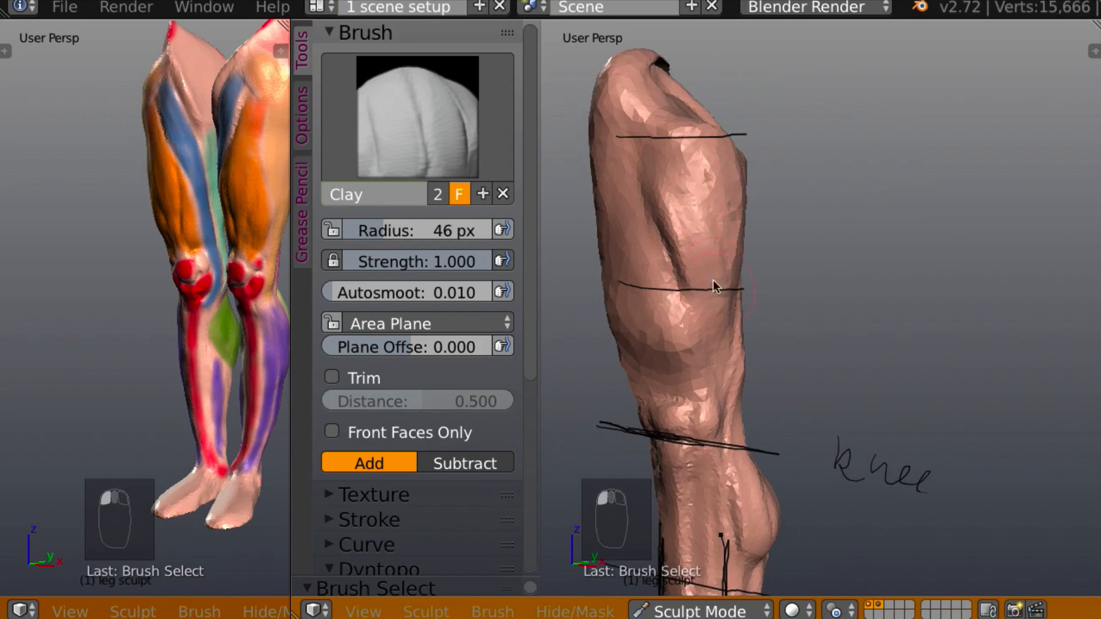
pyautogui.moveTo(715, 286); pyautogui.dragTo(700, 284)
pyautogui.moveTo(681, 198); pyautogui.dragTo(694, 245)
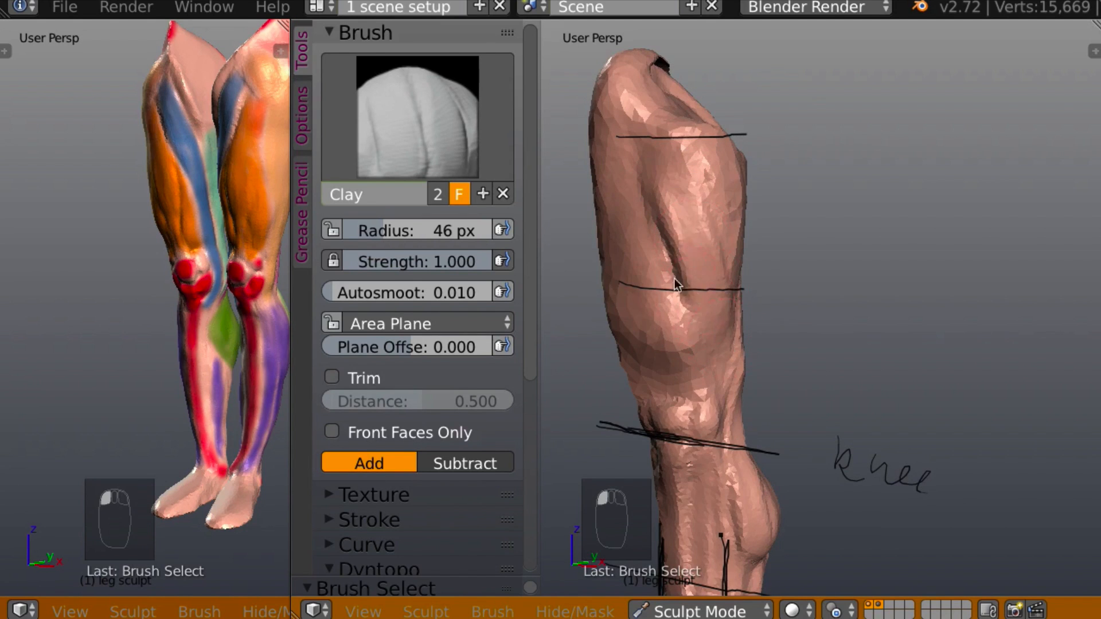
# Continue the inner thigh muscle down to the inner side of the knee with a clay stroke
pyautogui.moveTo(674, 278); pyautogui.dragTo(705, 348, button='middle')
pyautogui.moveTo(752, 384); pyautogui.dragTo(774, 292, button='middle')
pyautogui.moveTo(791, 414)
pyautogui.keyDown('shift'); pyautogui.mouseDown(button='middle')
pyautogui.moveTo(890, 276)
pyautogui.moveTo(1004, 245)
pyautogui.moveTo(875, 208)
pyautogui.mouseUp(button='middle'); pyautogui.keyUp('shift')
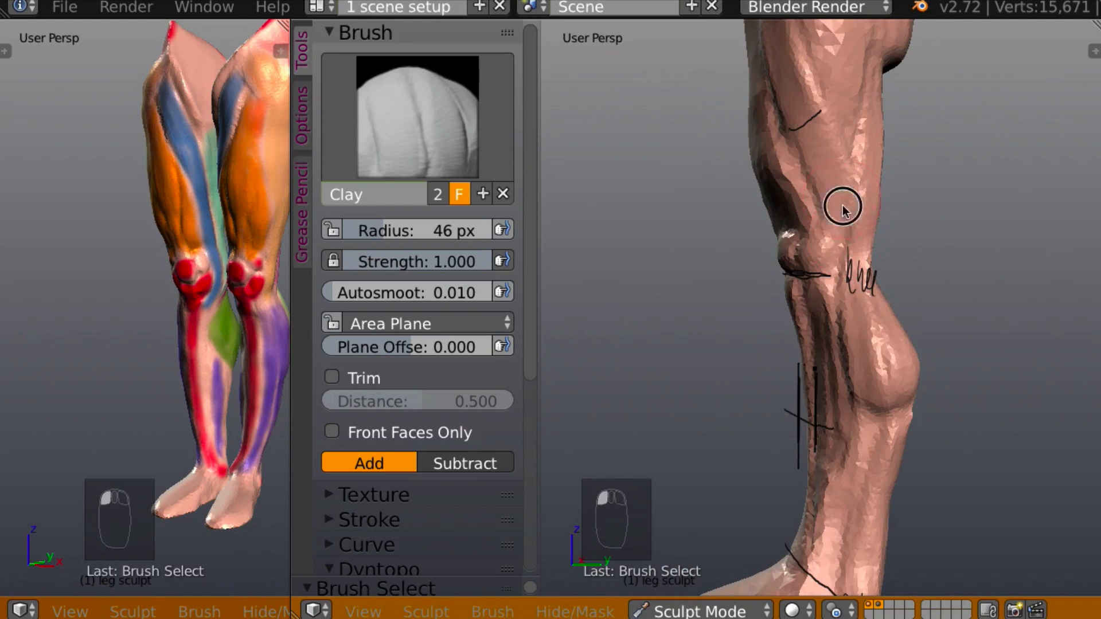
pyautogui.moveTo(842, 207); pyautogui.dragTo(850, 279)
pyautogui.moveTo(871, 280); pyautogui.dragTo(843, 273, button='middle')
# Set the Snake Hook brush radius to 35 px and reshape the contour at the back of the knee, following the reference
pyautogui.moveTo(907, 243)
pyautogui.keyDown('ctrl'); pyautogui.mouseDown(button='middle')
pyautogui.moveTo(904, 277)
pyautogui.moveTo(870, 281)
pyautogui.moveTo(833, 261)
pyautogui.mouseUp(button='middle'); pyautogui.keyUp('ctrl')
pyautogui.moveTo(253, 290); pyautogui.dragTo(109, 275, button='middle')
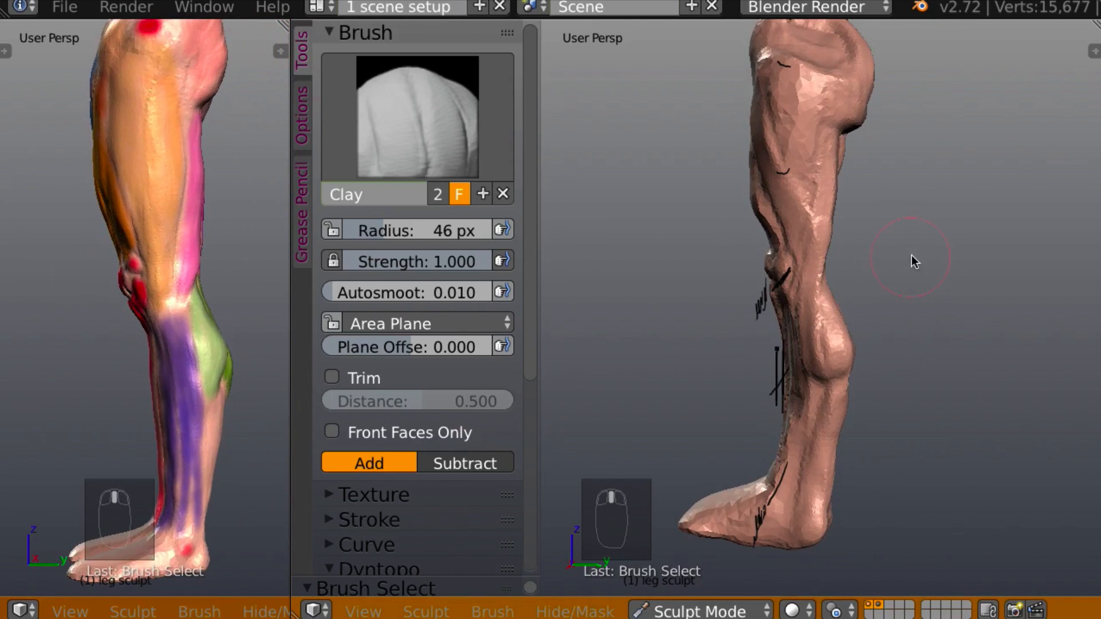
pyautogui.moveTo(912, 261)
pyautogui.mouseDown(button='middle')
pyautogui.moveTo(892, 265)
pyautogui.moveTo(902, 264)
pyautogui.moveTo(883, 253)
pyautogui.mouseUp(button='middle')
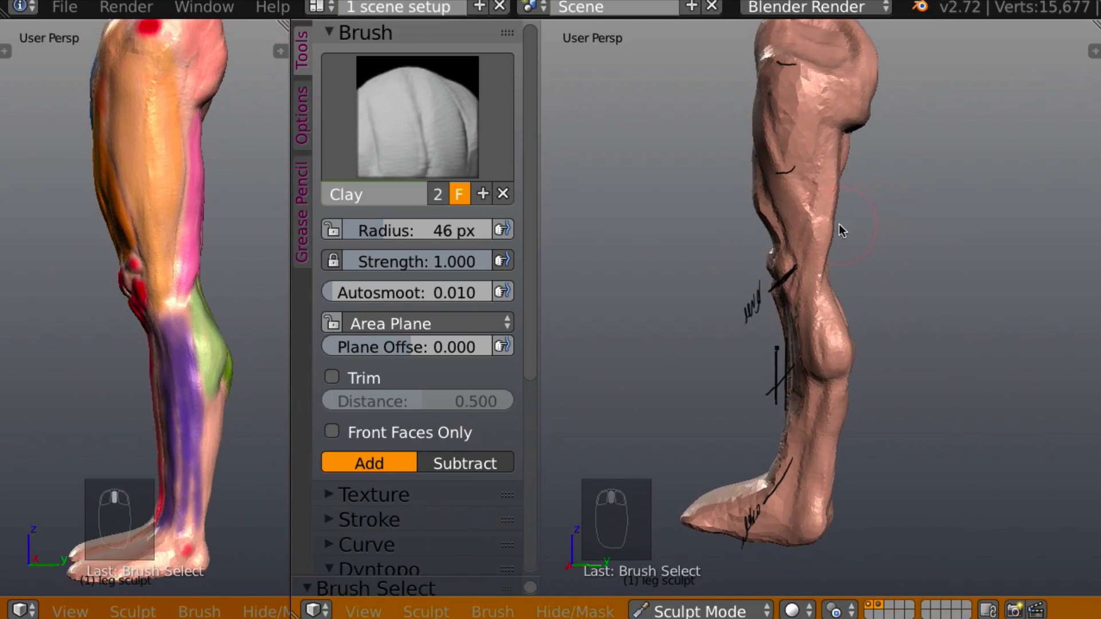
pyautogui.press('k')
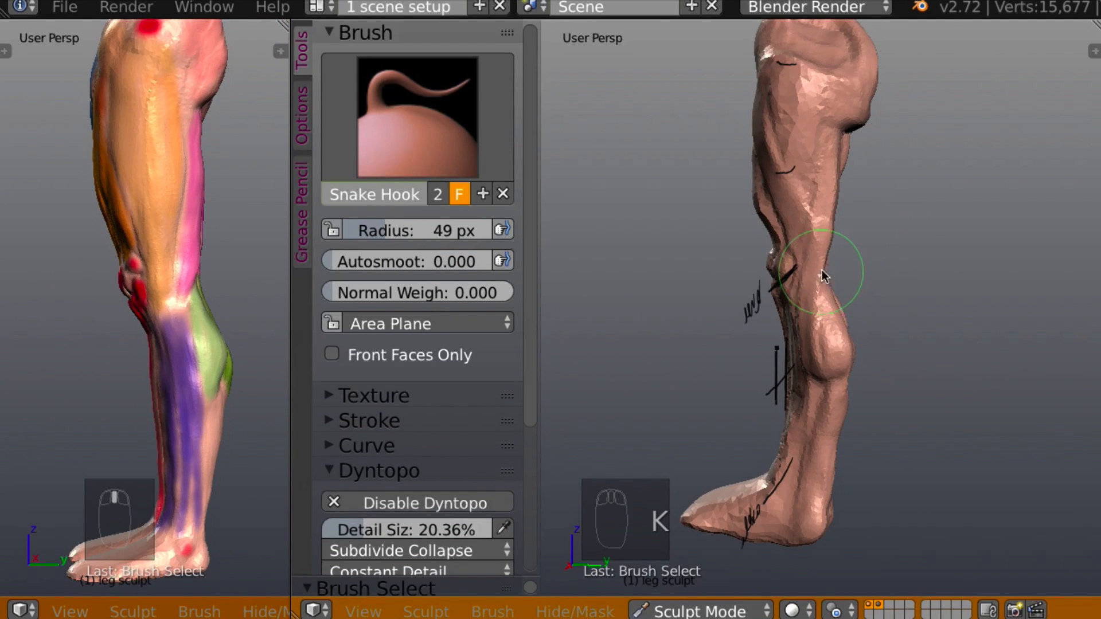
pyautogui.moveTo(868, 280)
pyautogui.mouseDown(button='middle')
pyautogui.moveTo(847, 307)
pyautogui.moveTo(867, 290)
pyautogui.mouseUp(button='middle')
pyautogui.press('g')
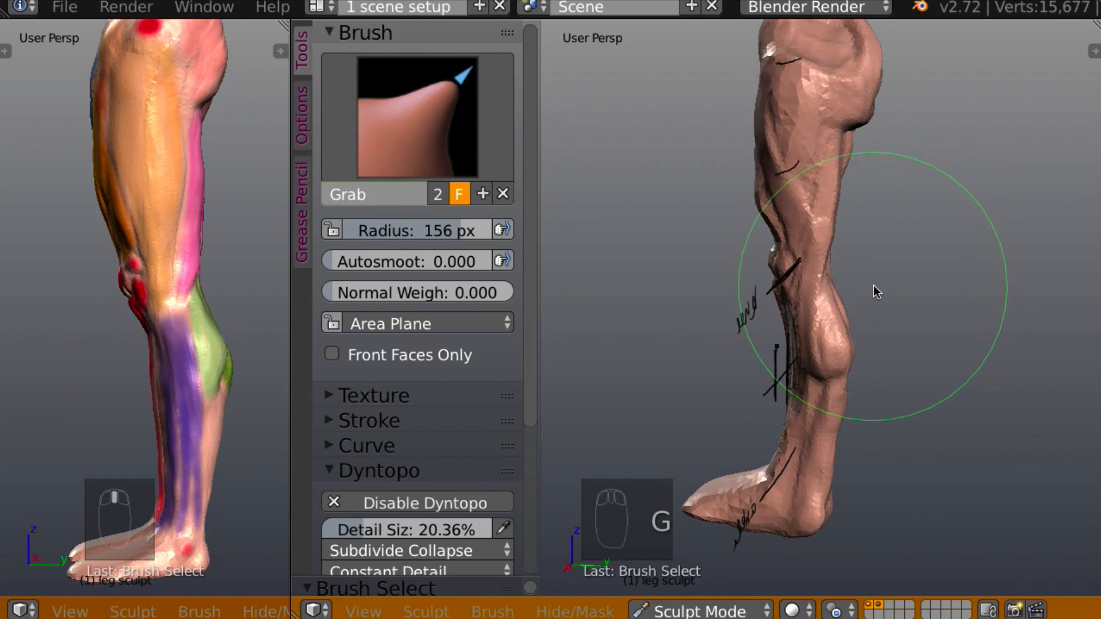
pyautogui.press('k')
pyautogui.press('f')
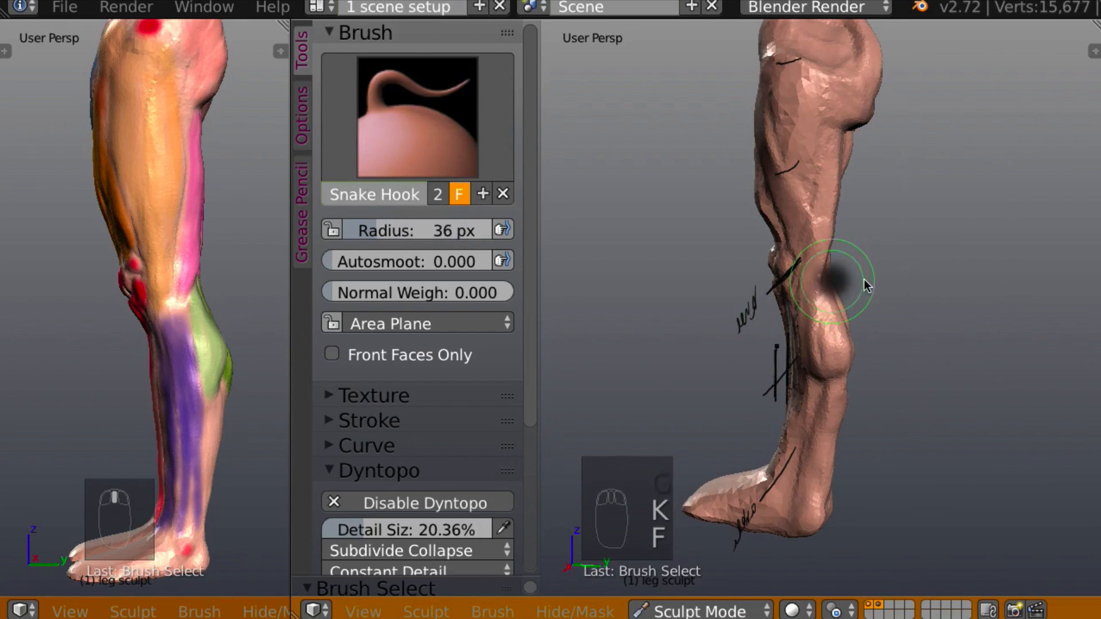
pyautogui.click(862, 288)
pyautogui.moveTo(861, 288)
pyautogui.mouseDown(button='middle')
pyautogui.moveTo(866, 271)
pyautogui.moveTo(855, 267)
pyautogui.mouseUp(button='middle')
pyautogui.moveTo(823, 273); pyautogui.dragTo(821, 232)
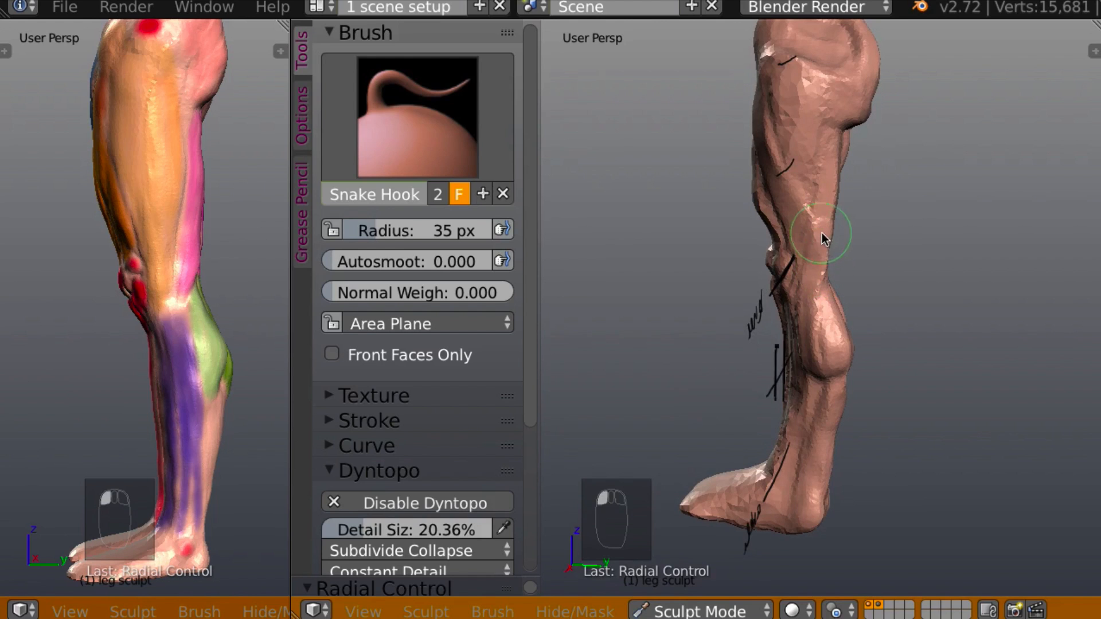
# Enlarge the Snake Hook radius to 56 px and reshape the rear contours of the thigh, buttock and upper calf
pyautogui.press('f')
pyautogui.click(851, 230)
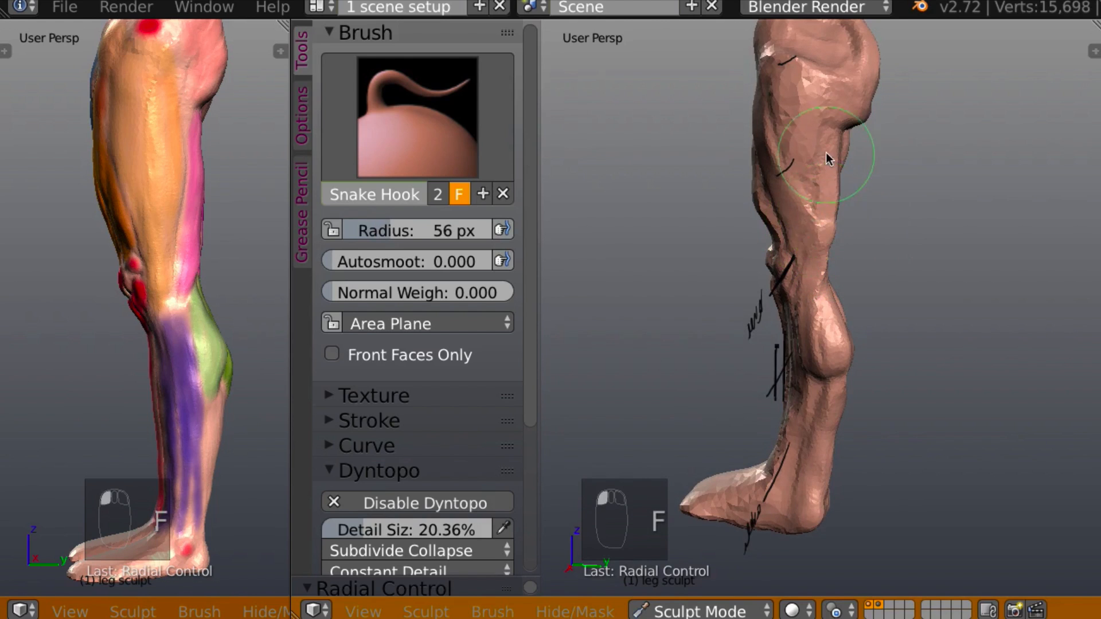
pyautogui.moveTo(829, 159); pyautogui.dragTo(836, 144)
pyautogui.moveTo(878, 101)
pyautogui.mouseDown()
pyautogui.moveTo(851, 103)
pyautogui.moveTo(875, 98)
pyautogui.moveTo(835, 142)
pyautogui.moveTo(820, 230)
pyautogui.mouseUp()
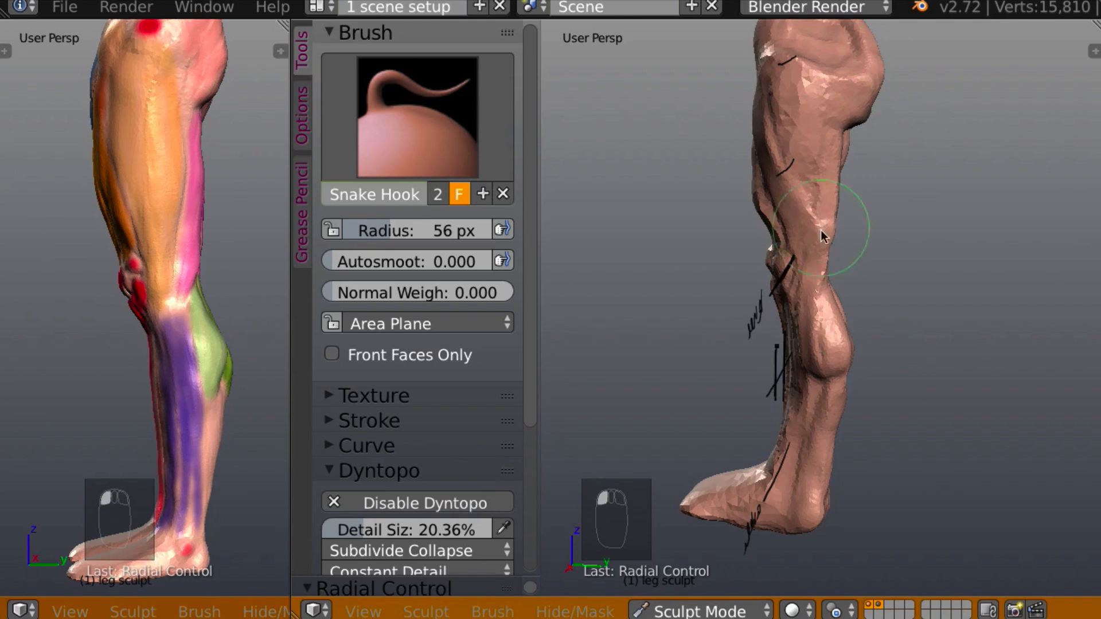
pyautogui.moveTo(819, 281); pyautogui.dragTo(833, 299)
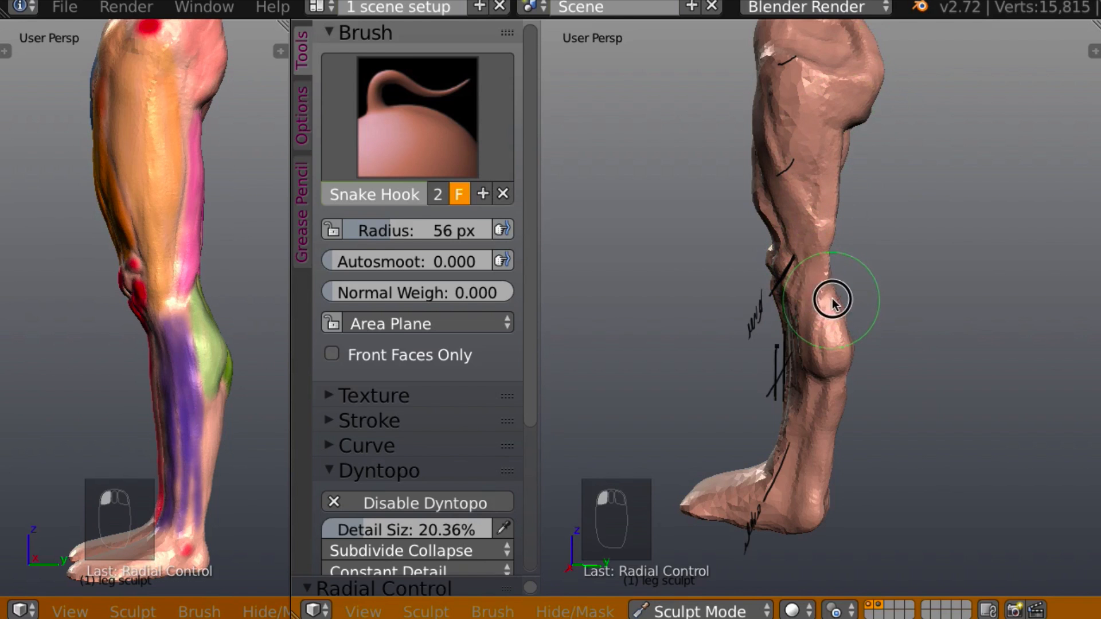
# Reshape the back of the knee, calf, hamstrings and buttock from the leg's outer side with Snake Hook strokes
pyautogui.moveTo(846, 307)
pyautogui.mouseDown(button='middle')
pyautogui.moveTo(862, 273)
pyautogui.moveTo(592, 252)
pyautogui.moveTo(732, 238)
pyautogui.moveTo(774, 217)
pyautogui.mouseUp(button='middle')
pyautogui.moveTo(811, 273); pyautogui.dragTo(809, 279)
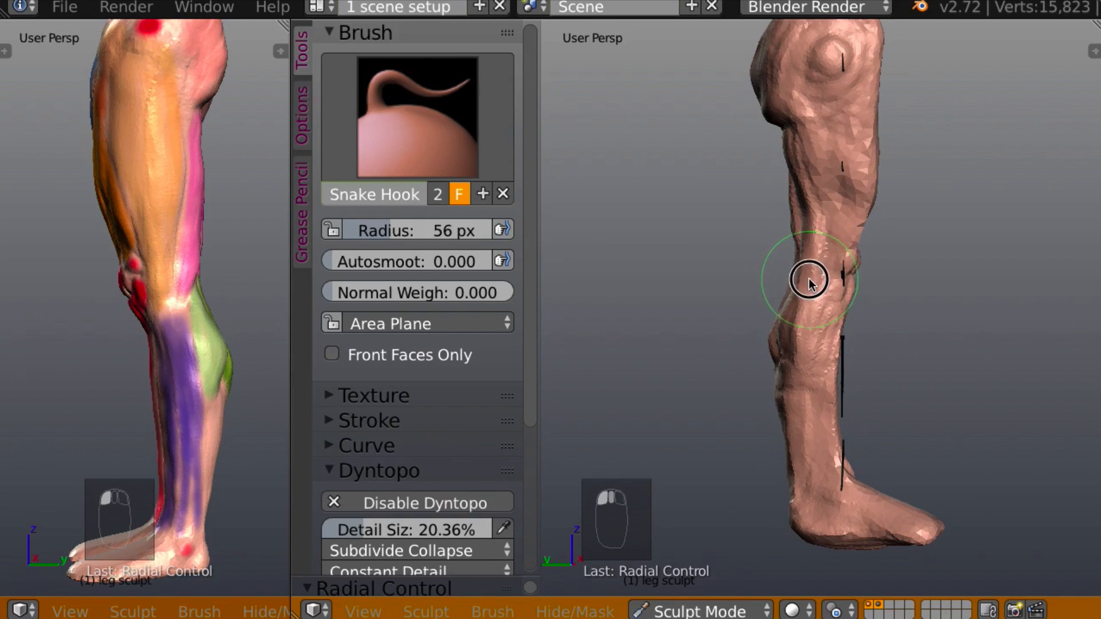
pyautogui.moveTo(803, 319)
pyautogui.mouseDown()
pyautogui.moveTo(786, 351)
pyautogui.moveTo(774, 342)
pyautogui.mouseUp()
pyautogui.moveTo(807, 240)
pyautogui.mouseDown()
pyautogui.moveTo(798, 140)
pyautogui.moveTo(814, 190)
pyautogui.moveTo(814, 172)
pyautogui.moveTo(762, 65)
pyautogui.moveTo(756, 96)
pyautogui.moveTo(765, 93)
pyautogui.mouseUp()
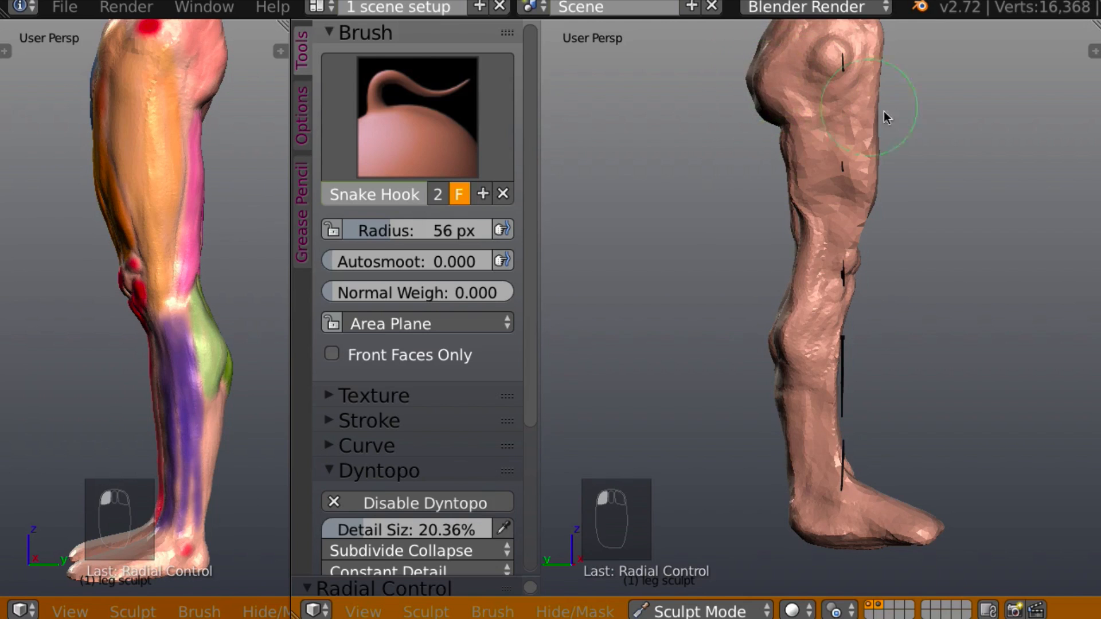
# Reshape the buttock's rear contour and pull the top of the hip up into a peak with Snake Hook strokes, following the reference
pyautogui.moveTo(947, 140); pyautogui.dragTo(778, 129, button='middle')
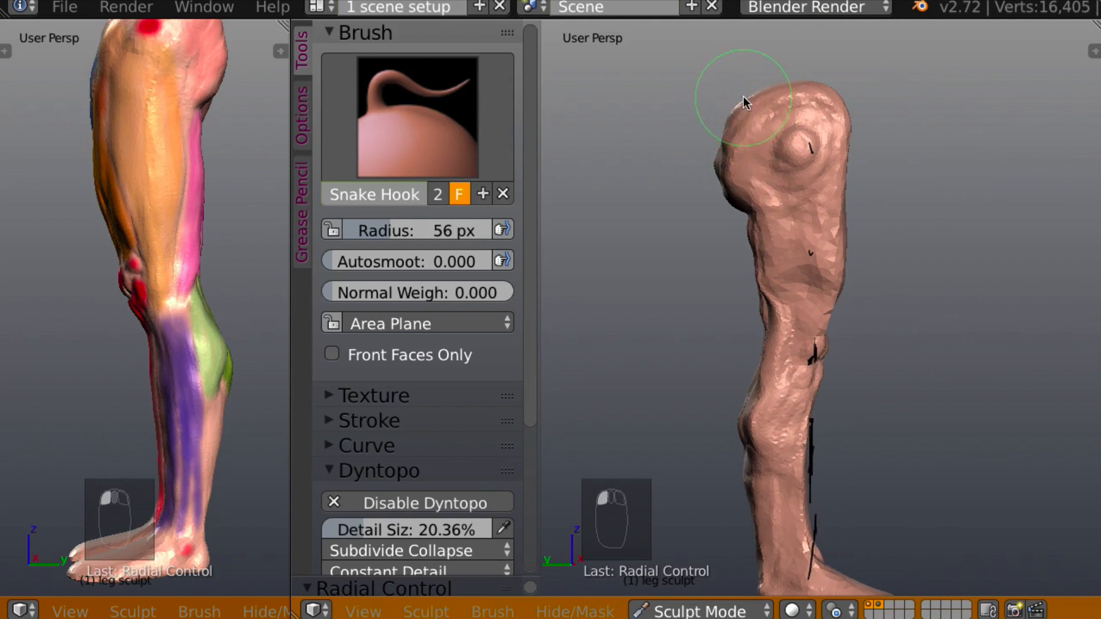
pyautogui.moveTo(723, 140); pyautogui.dragTo(731, 147)
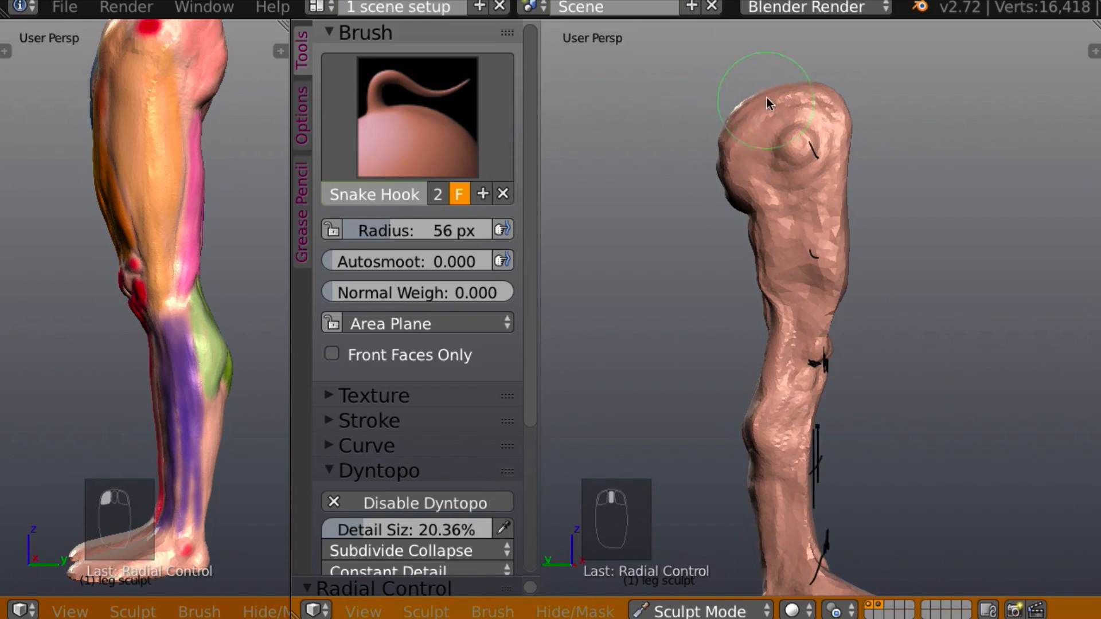
pyautogui.moveTo(192, 258); pyautogui.dragTo(212, 182, button='middle')
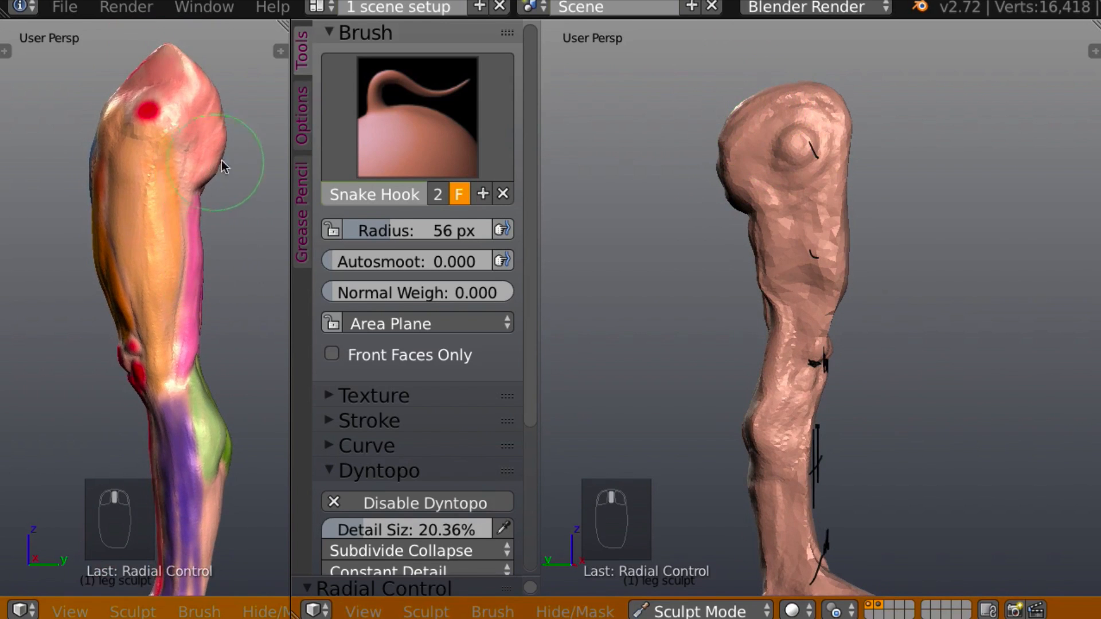
pyautogui.moveTo(188, 133)
pyautogui.mouseDown(button='middle')
pyautogui.moveTo(290, 180)
pyautogui.moveTo(354, 155)
pyautogui.moveTo(315, 167)
pyautogui.mouseUp(button='middle')
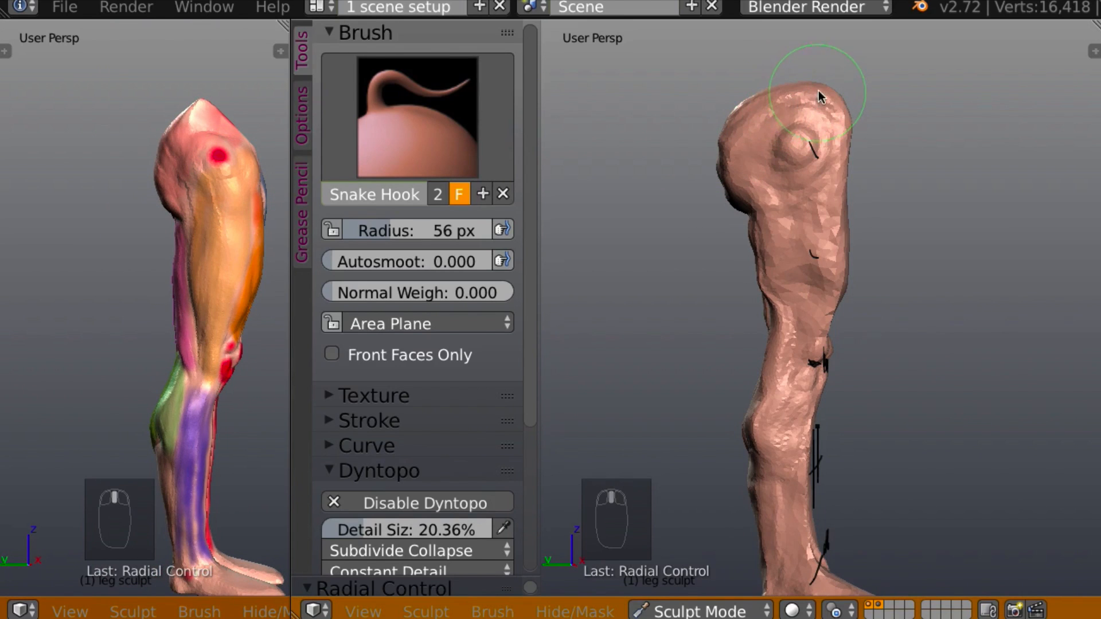
pyautogui.moveTo(791, 94)
pyautogui.mouseDown()
pyautogui.moveTo(776, 81)
pyautogui.moveTo(782, 69)
pyautogui.moveTo(847, 114)
pyautogui.mouseUp()
pyautogui.moveTo(752, 110); pyautogui.dragTo(753, 101)
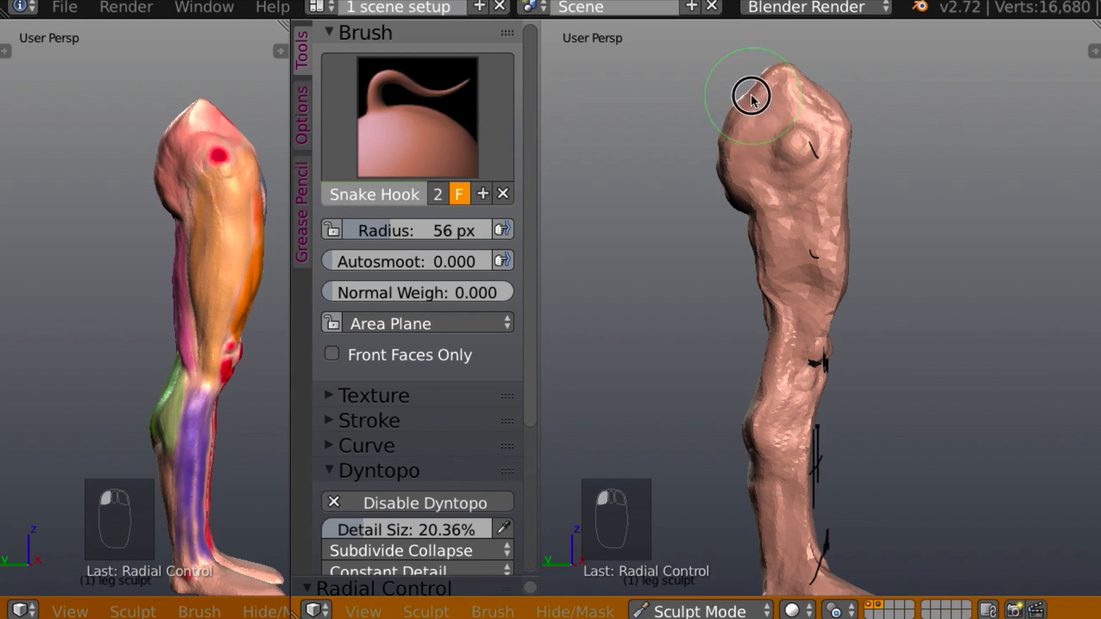
pyautogui.moveTo(740, 142); pyautogui.dragTo(731, 150)
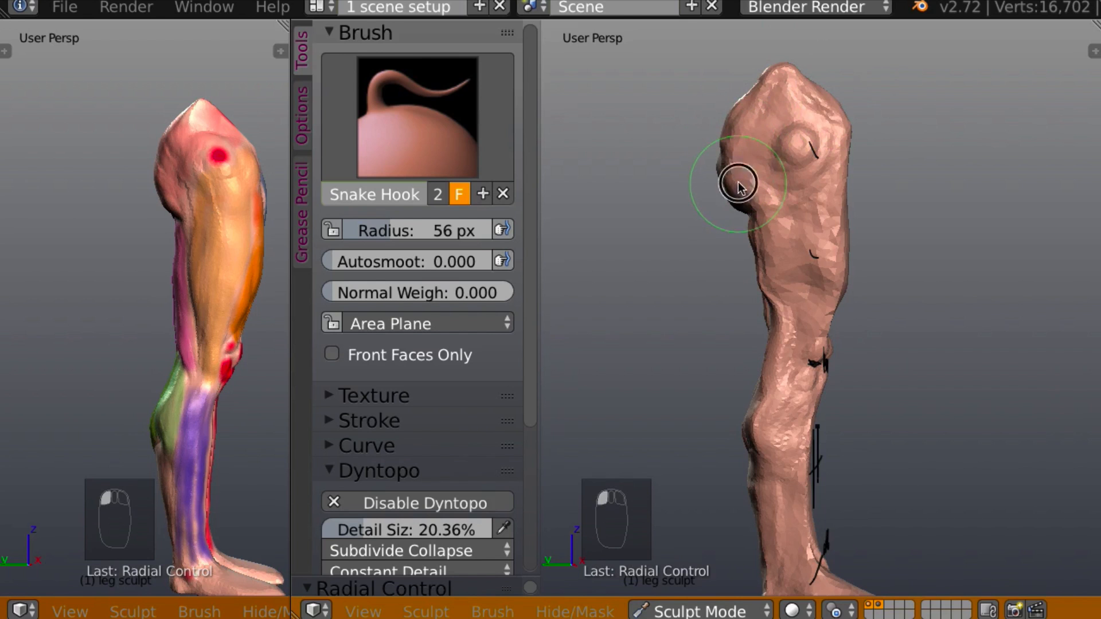
# Fill the hollow on the inner side of the hip and buttock with Clay brush strokes
pyautogui.moveTo(747, 228)
pyautogui.mouseDown(button='middle')
pyautogui.moveTo(817, 190)
pyautogui.moveTo(847, 188)
pyautogui.moveTo(812, 157)
pyautogui.moveTo(894, 180)
pyautogui.mouseUp(button='middle')
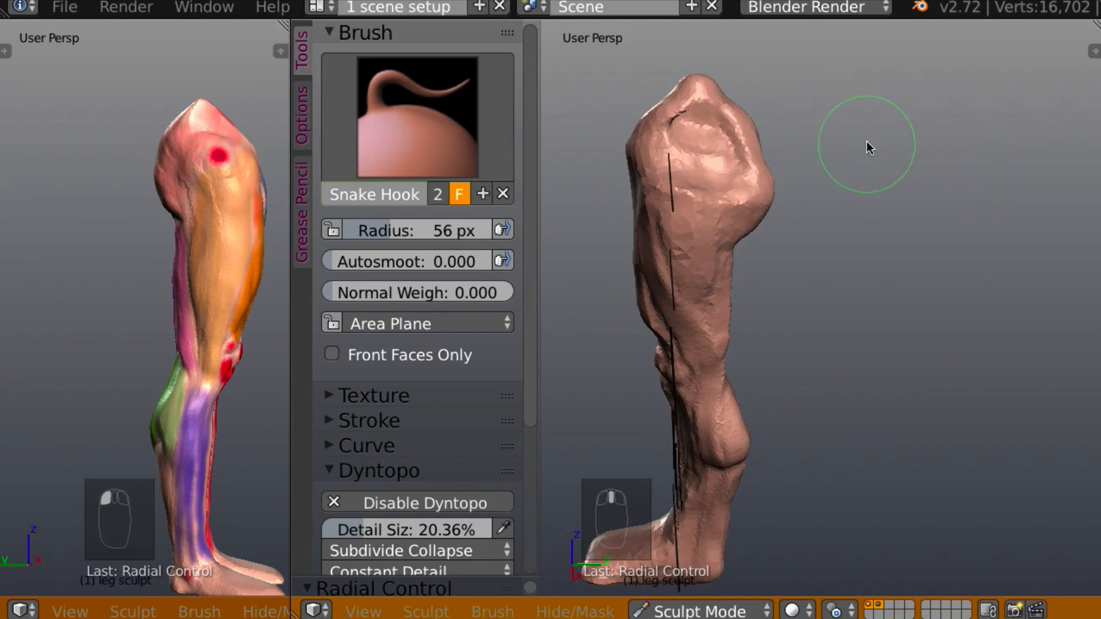
pyautogui.press('c')
pyautogui.scroll(5, 822, 153)
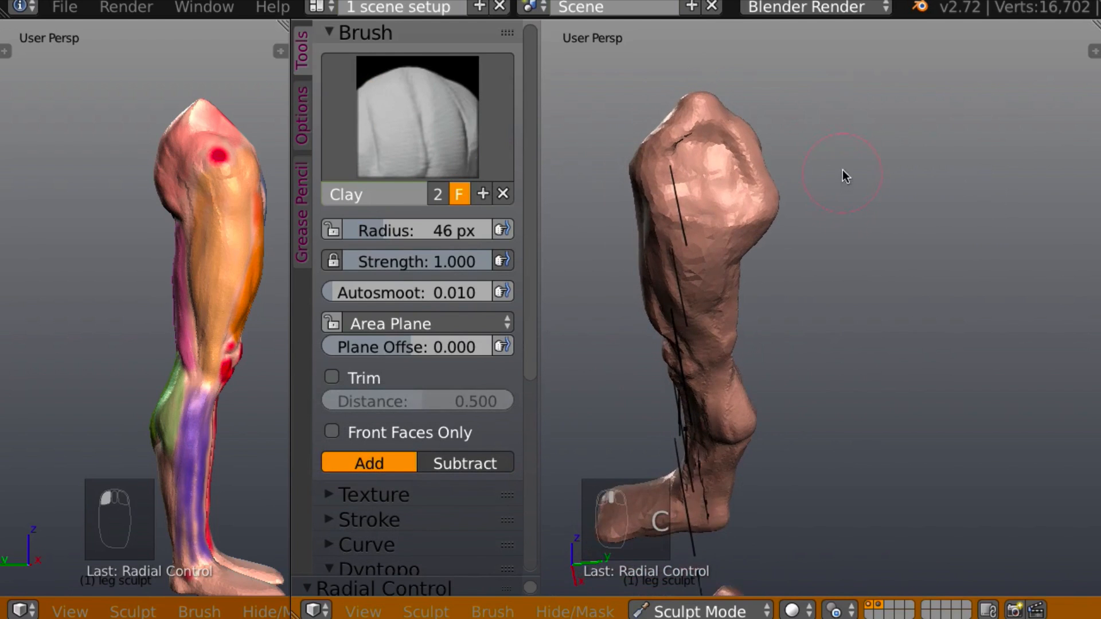
pyautogui.moveTo(860, 93)
pyautogui.keyDown('shift'); pyautogui.mouseDown(button='middle')
pyautogui.moveTo(897, 172)
pyautogui.moveTo(936, 196)
pyautogui.mouseUp(button='middle'); pyautogui.keyUp('shift')
pyautogui.moveTo(796, 113)
pyautogui.mouseDown()
pyautogui.moveTo(737, 145)
pyautogui.moveTo(823, 120)
pyautogui.moveTo(821, 147)
pyautogui.moveTo(759, 183)
pyautogui.moveTo(857, 226)
pyautogui.moveTo(786, 191)
pyautogui.moveTo(784, 140)
pyautogui.moveTo(767, 216)
pyautogui.moveTo(793, 245)
pyautogui.moveTo(865, 237)
pyautogui.mouseUp()
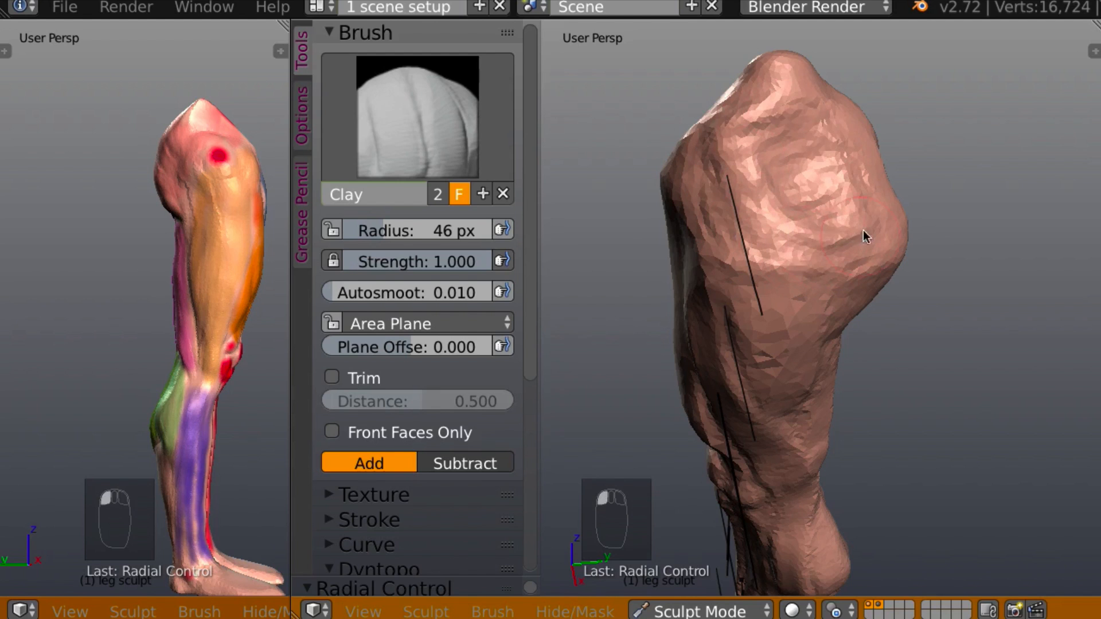
pyautogui.moveTo(777, 163)
pyautogui.mouseDown()
pyautogui.moveTo(723, 152)
pyautogui.moveTo(764, 118)
pyautogui.moveTo(757, 165)
pyautogui.moveTo(796, 215)
pyautogui.mouseUp()
# Carve the separation between the front and outer thigh muscles with Crease brush strokes, following the reference
pyautogui.scroll(-6, 948, 154)
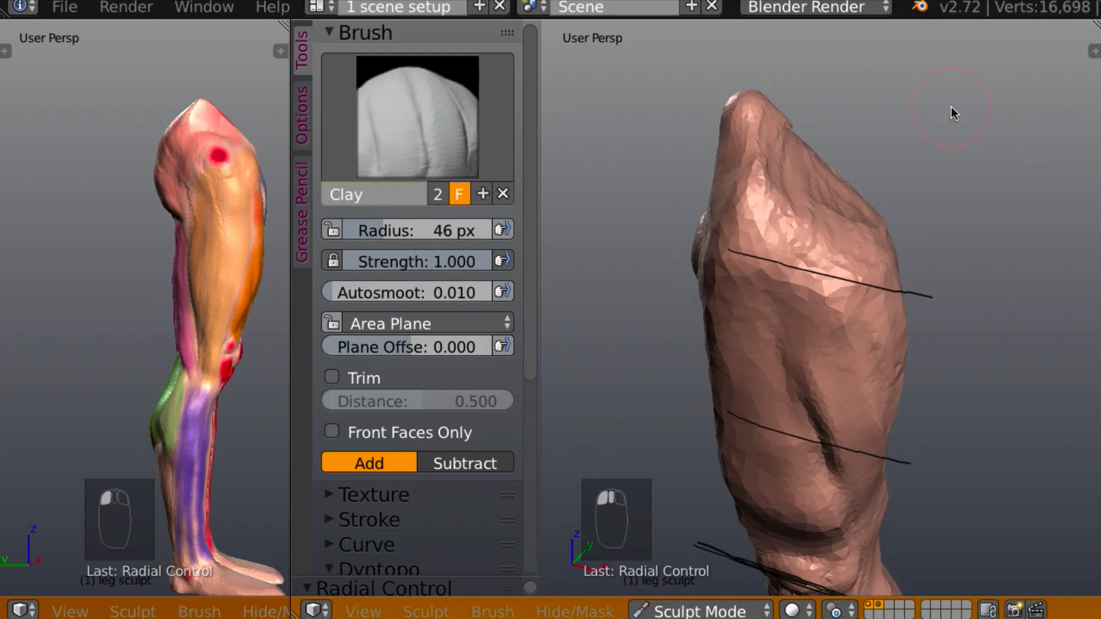
pyautogui.moveTo(898, 208); pyautogui.dragTo(893, 149, button='middle')
pyautogui.keyDown('shift'); pyautogui.moveTo(870, 288); pyautogui.dragTo(921, 203, button='middle'); pyautogui.keyUp('shift')
pyautogui.scroll(5, 917, 195)
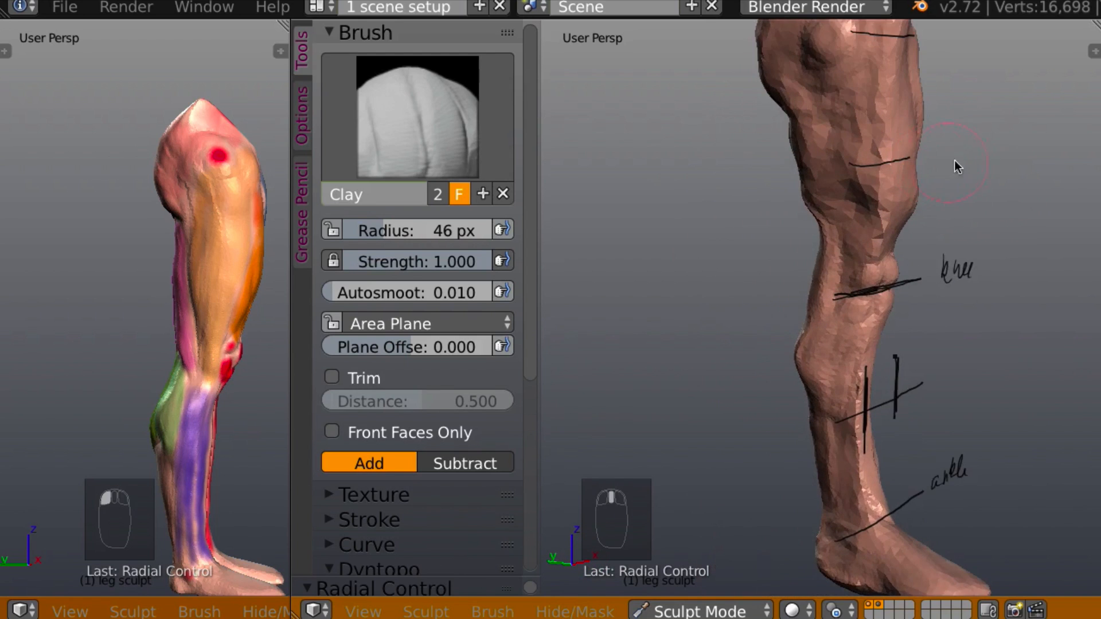
pyautogui.moveTo(981, 148); pyautogui.dragTo(854, 177, button='middle')
pyautogui.moveTo(235, 319); pyautogui.dragTo(84, 325, button='middle')
pyautogui.moveTo(889, 270); pyautogui.dragTo(861, 246, button='middle')
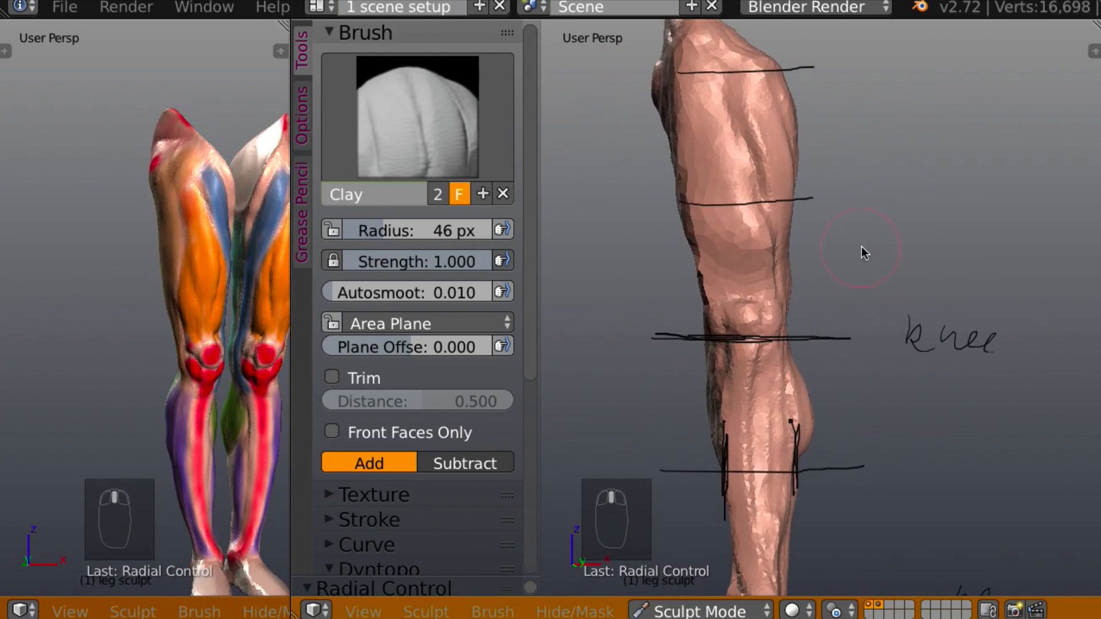
pyautogui.hotkey('shift', 'c')
pyautogui.moveTo(848, 191); pyautogui.dragTo(893, 199, button='middle')
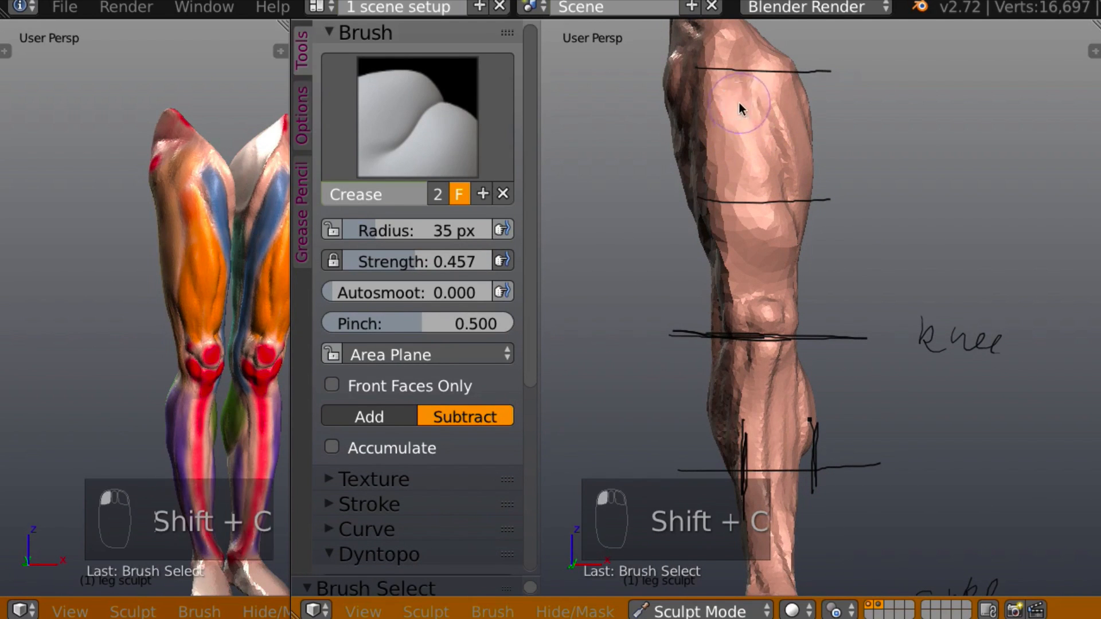
pyautogui.moveTo(738, 102); pyautogui.dragTo(728, 177)
pyautogui.moveTo(716, 143); pyautogui.dragTo(710, 232)
pyautogui.moveTo(713, 238); pyautogui.dragTo(841, 168, button='middle')
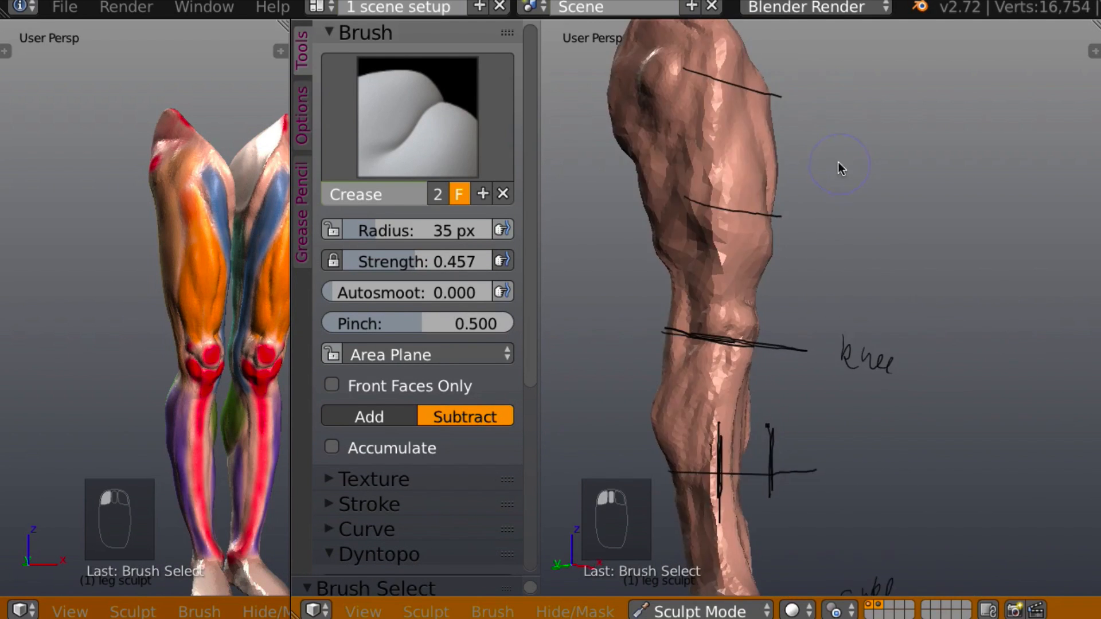
pyautogui.moveTo(727, 153); pyautogui.dragTo(698, 248)
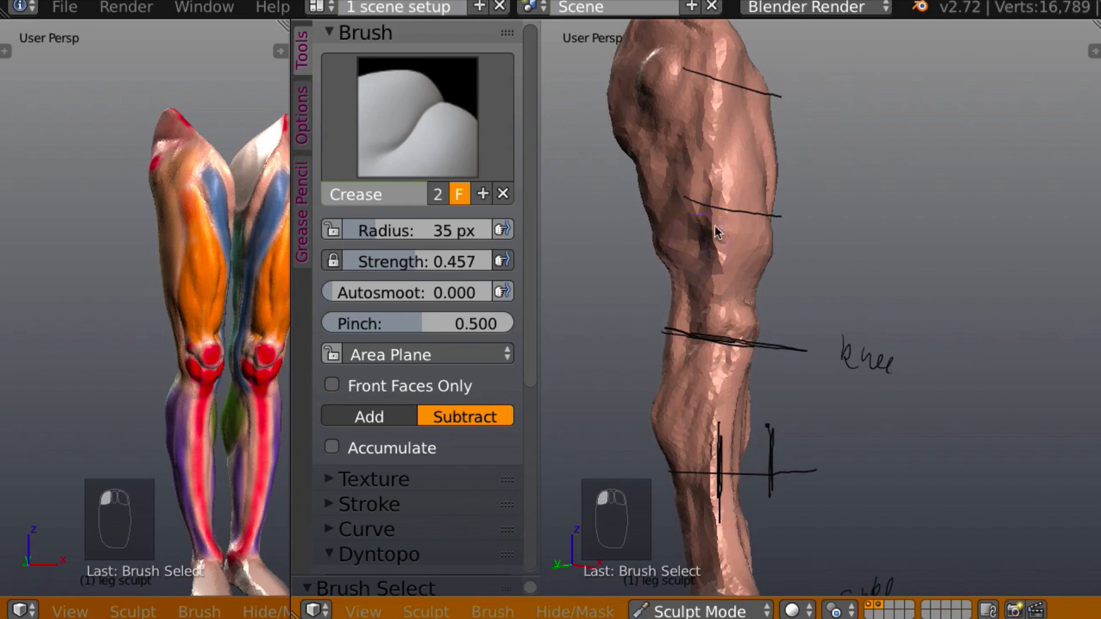
# Build up the outer front thigh muscle down toward the knee with Clay brush strokes
pyautogui.press('c')
pyautogui.moveTo(772, 174)
pyautogui.mouseDown(button='middle')
pyautogui.moveTo(804, 212)
pyautogui.moveTo(838, 192)
pyautogui.moveTo(778, 155)
pyautogui.mouseUp(button='middle')
pyautogui.moveTo(721, 83); pyautogui.dragTo(712, 152)
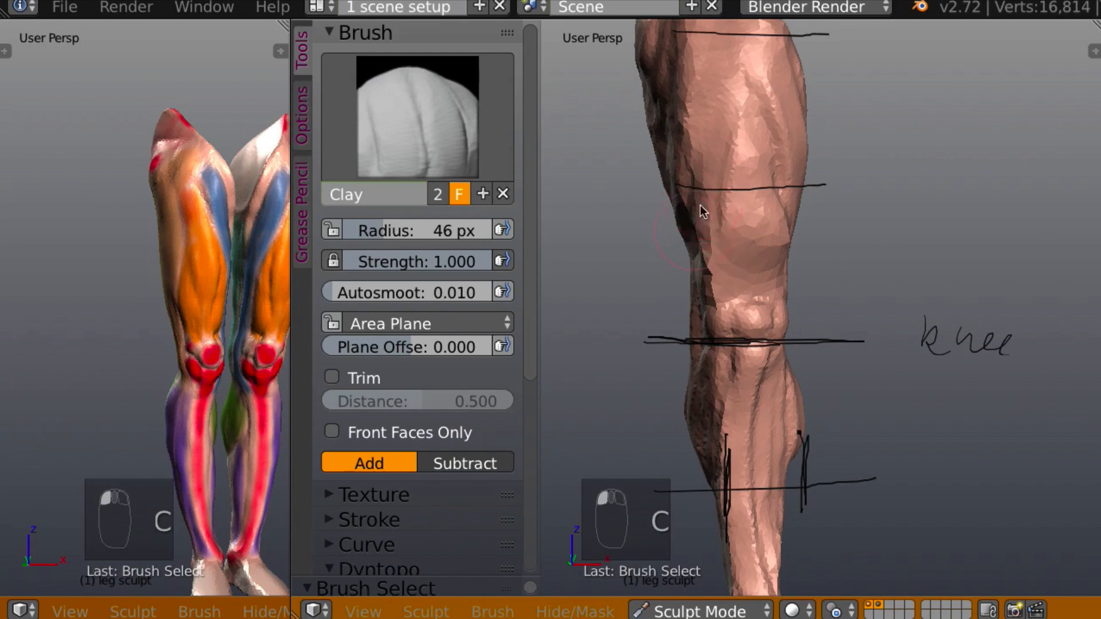
pyautogui.moveTo(708, 225); pyautogui.dragTo(711, 258)
pyautogui.moveTo(716, 201); pyautogui.dragTo(737, 177, button='middle')
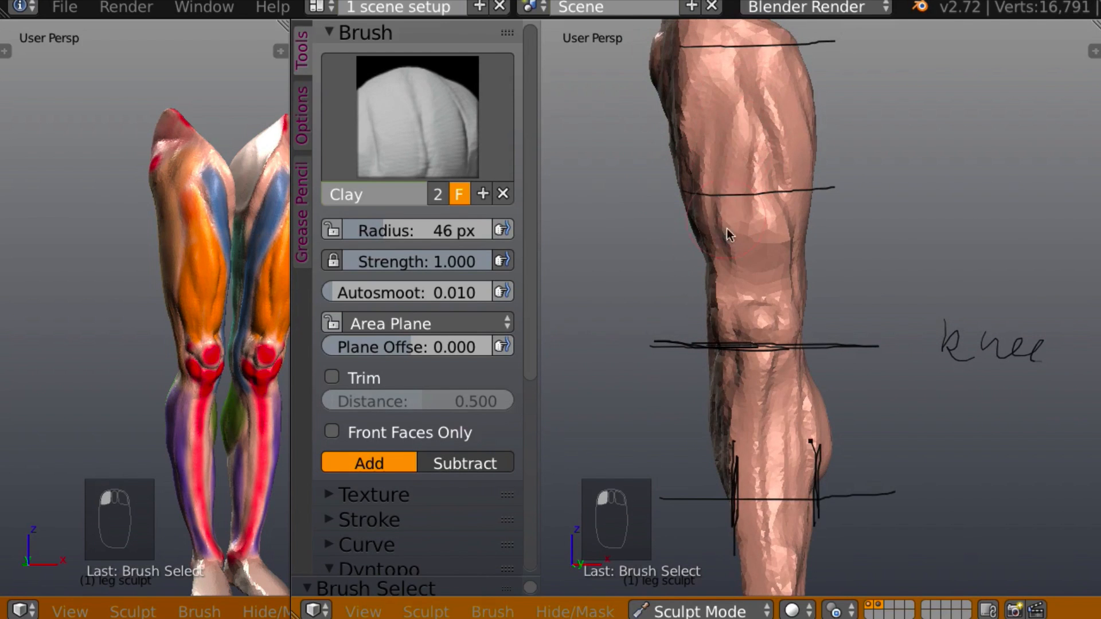
# Fill out the front of the lower thigh above the kneecap with Clay strokes from the outer to the inner side
pyautogui.moveTo(727, 228); pyautogui.dragTo(727, 245)
pyautogui.moveTo(755, 164)
pyautogui.mouseDown()
pyautogui.moveTo(759, 247)
pyautogui.moveTo(755, 212)
pyautogui.moveTo(732, 204)
pyautogui.mouseUp()
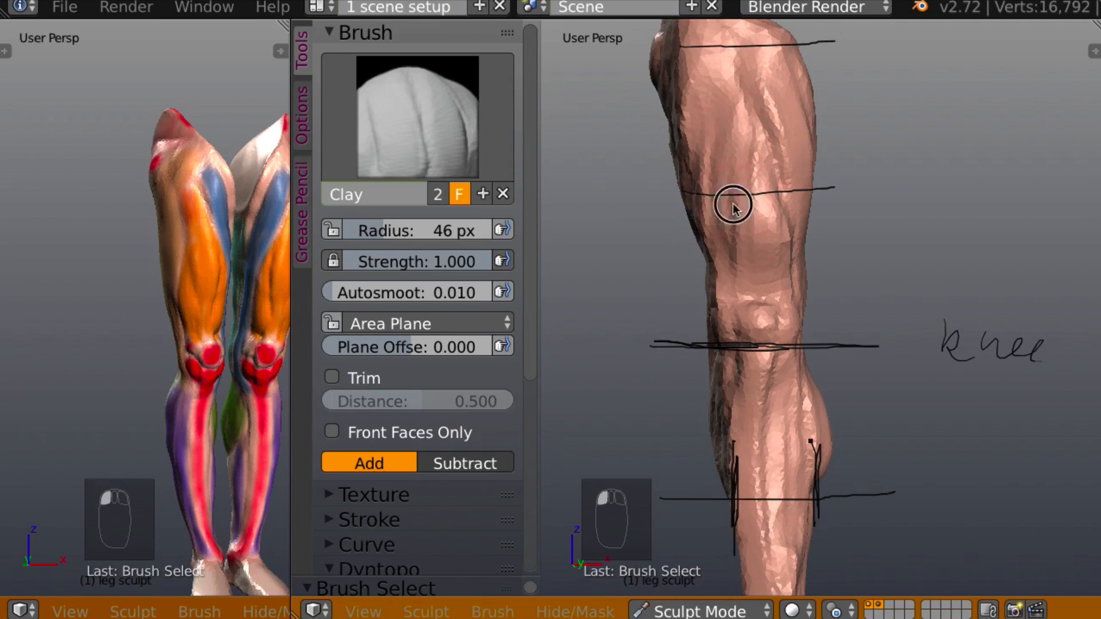
pyautogui.moveTo(737, 145); pyautogui.dragTo(739, 201)
pyautogui.moveTo(704, 219); pyautogui.dragTo(761, 195, button='middle')
pyautogui.moveTo(751, 227)
pyautogui.mouseDown()
pyautogui.moveTo(783, 202)
pyautogui.moveTo(805, 275)
pyautogui.mouseUp()
# Fill the groove at the front of the upper hip and even out the outer thigh with Clay strokes
pyautogui.moveTo(824, 198)
pyautogui.mouseDown(button='middle')
pyautogui.moveTo(891, 204)
pyautogui.moveTo(776, 222)
pyautogui.moveTo(724, 160)
pyautogui.moveTo(871, 138)
pyautogui.mouseUp(button='middle')
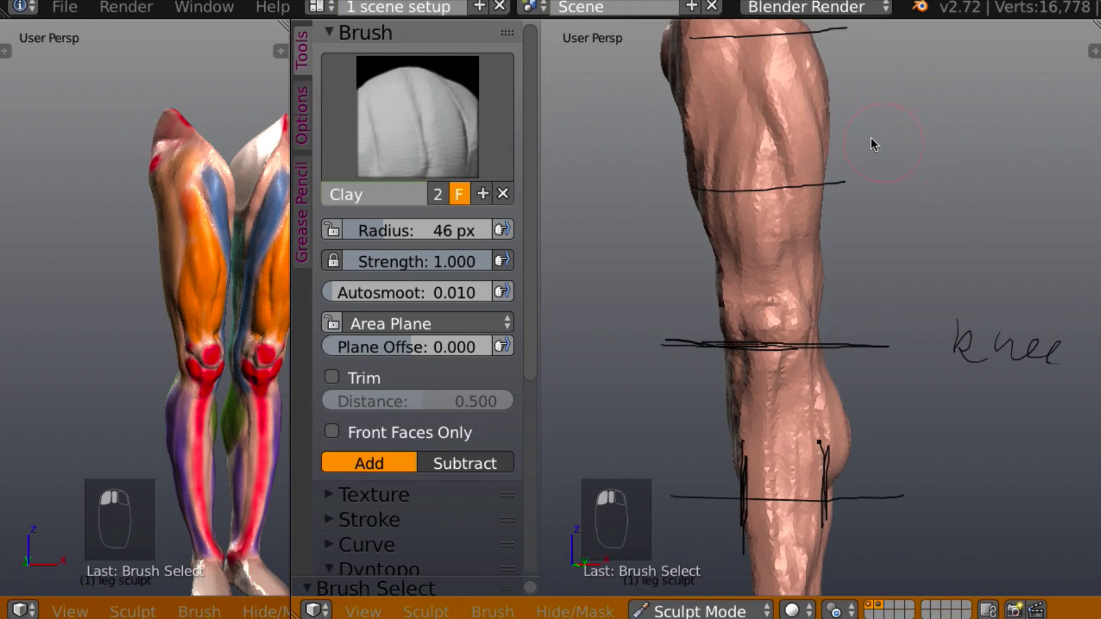
pyautogui.moveTo(783, 148)
pyautogui.mouseDown(button='middle')
pyautogui.moveTo(928, 127)
pyautogui.moveTo(900, 162)
pyautogui.moveTo(892, 128)
pyautogui.mouseUp(button='middle')
pyautogui.scroll(-5, 878, 155)
pyautogui.moveTo(862, 177)
pyautogui.mouseDown(button='middle')
pyautogui.moveTo(880, 158)
pyautogui.moveTo(764, 169)
pyautogui.moveTo(845, 153)
pyautogui.moveTo(801, 152)
pyautogui.moveTo(858, 143)
pyautogui.moveTo(847, 131)
pyautogui.mouseUp(button='middle')
pyautogui.scroll(4, 859, 158)
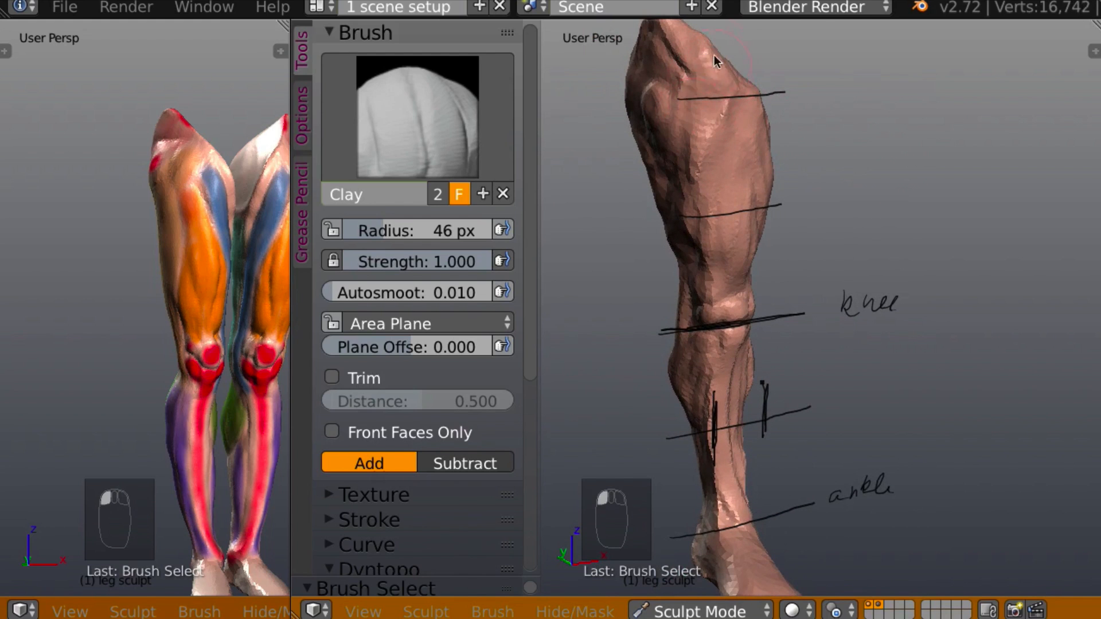
pyautogui.moveTo(688, 57); pyautogui.dragTo(678, 50)
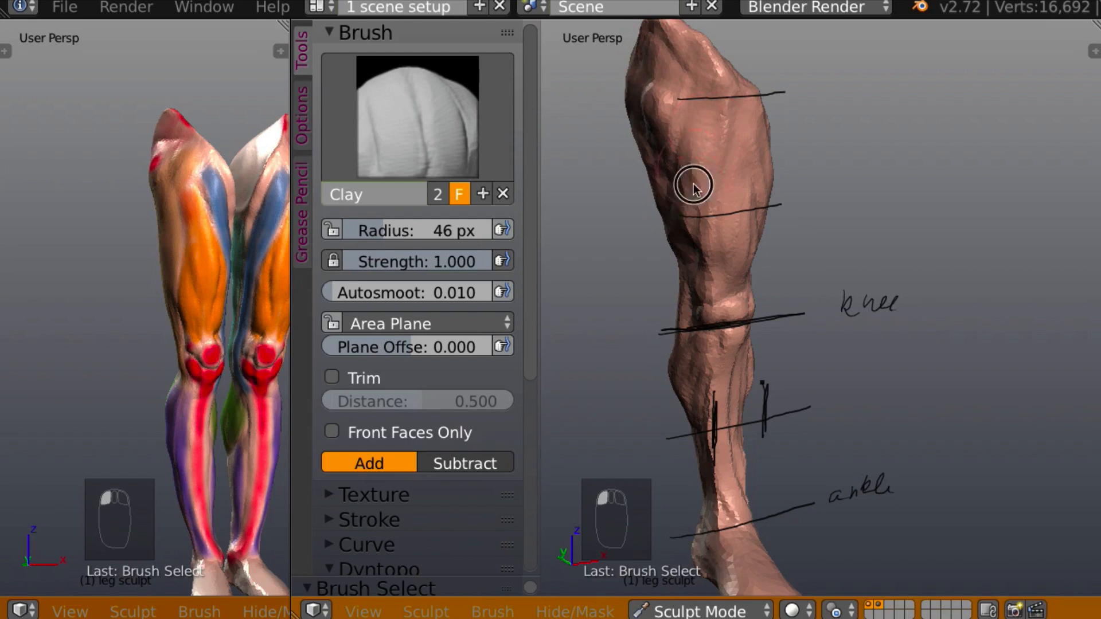
pyautogui.moveTo(679, 226)
pyautogui.mouseDown(button='middle')
pyautogui.moveTo(818, 90)
pyautogui.moveTo(716, 139)
pyautogui.mouseUp(button='middle')
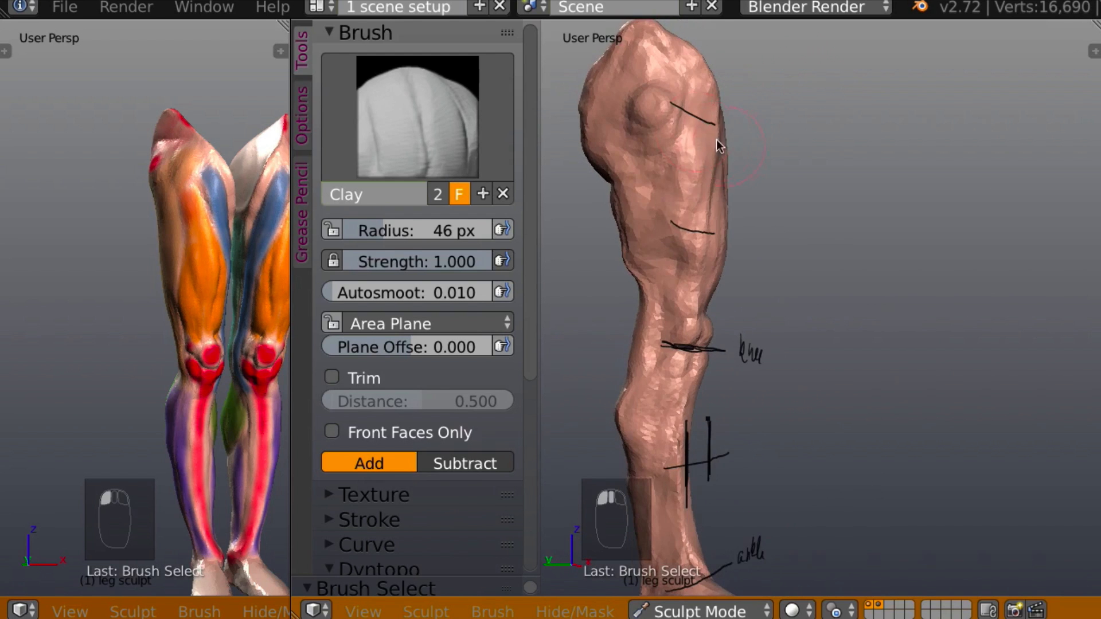
# Add clay to the central front thigh muscle down toward the knee, following the reference
pyautogui.moveTo(679, 187); pyautogui.dragTo(455, 154, button='middle')
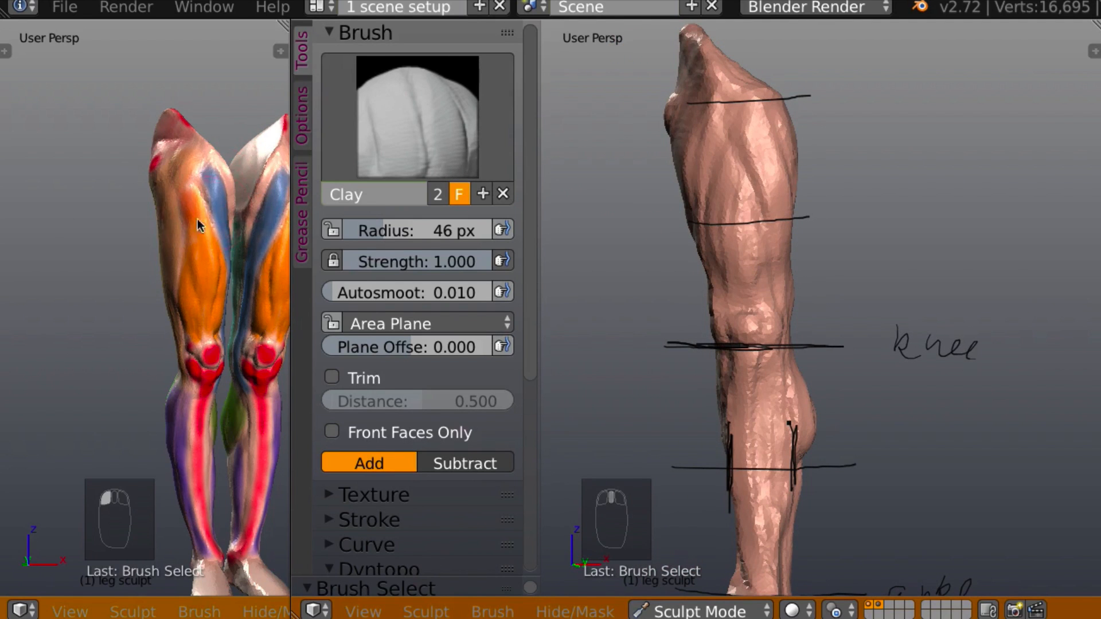
pyautogui.moveTo(197, 219); pyautogui.dragTo(390, 177, button='middle')
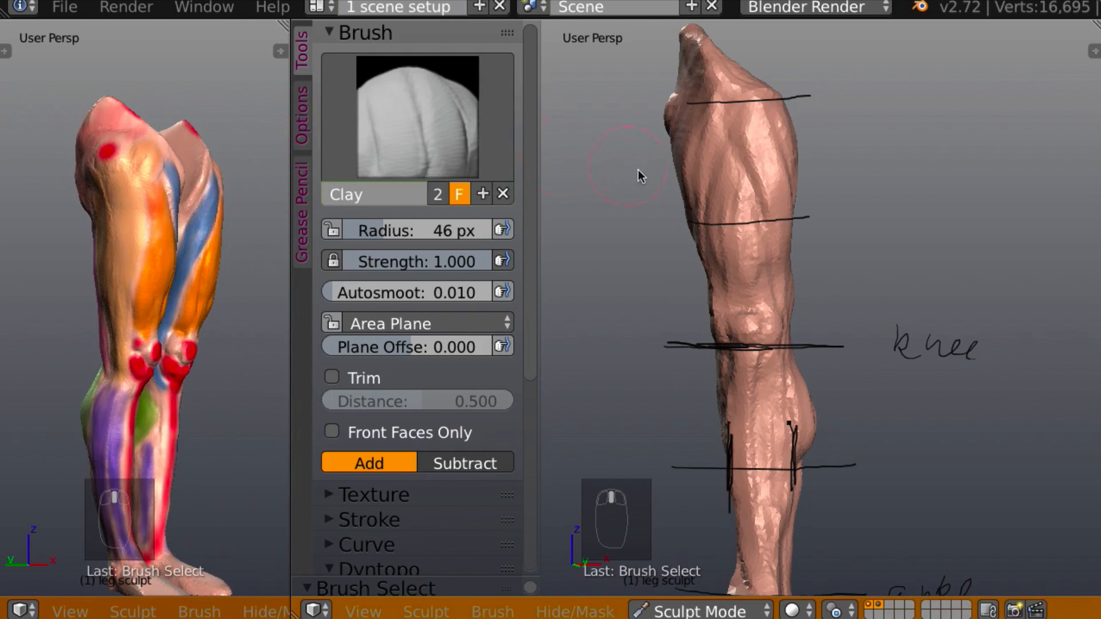
pyautogui.moveTo(637, 170); pyautogui.dragTo(675, 182, button='middle')
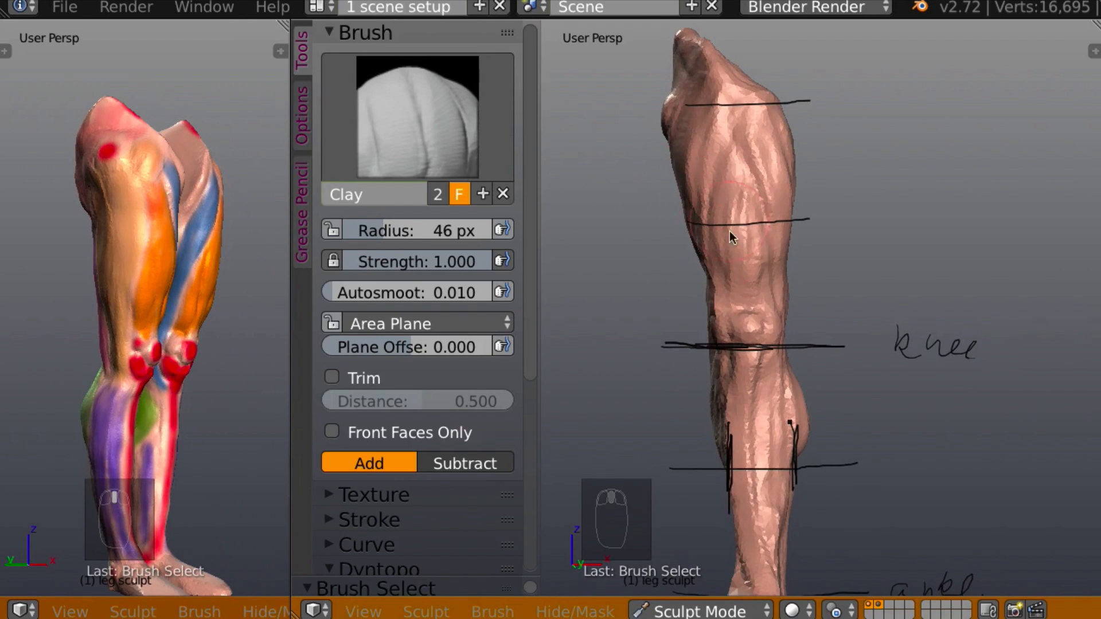
pyautogui.moveTo(740, 212); pyautogui.dragTo(737, 213)
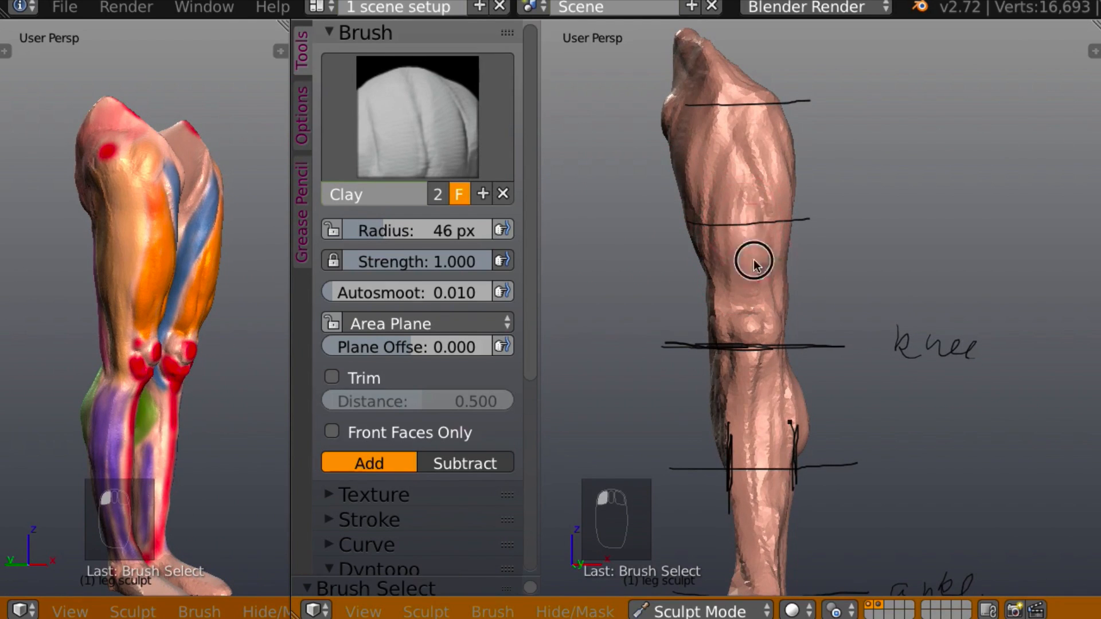
# Fill out the outer side of the thigh from mid-thigh down to the knee with Clay strokes, matching the reference's side view
pyautogui.moveTo(741, 269); pyautogui.dragTo(843, 235, button='middle')
pyautogui.moveTo(187, 249); pyautogui.dragTo(284, 250, button='middle')
pyautogui.moveTo(803, 232)
pyautogui.mouseDown(button='middle')
pyautogui.moveTo(818, 238)
pyautogui.moveTo(803, 221)
pyautogui.moveTo(755, 226)
pyautogui.mouseUp(button='middle')
pyautogui.moveTo(744, 276); pyautogui.dragTo(742, 257)
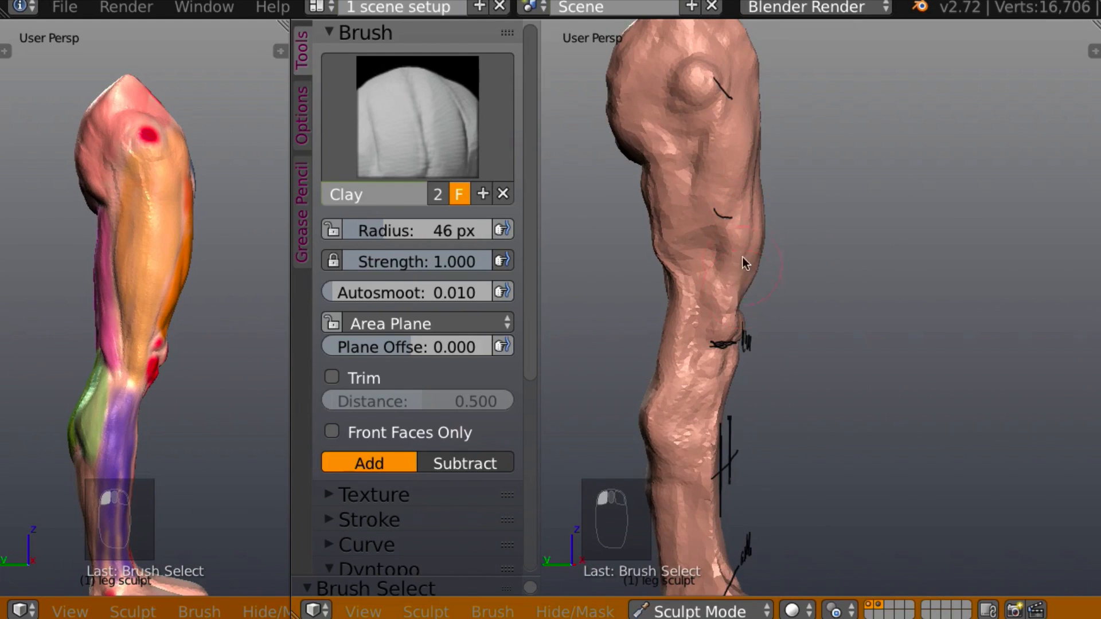
pyautogui.moveTo(742, 257)
pyautogui.mouseDown(button='middle')
pyautogui.moveTo(831, 200)
pyautogui.moveTo(596, 233)
pyautogui.mouseUp(button='middle')
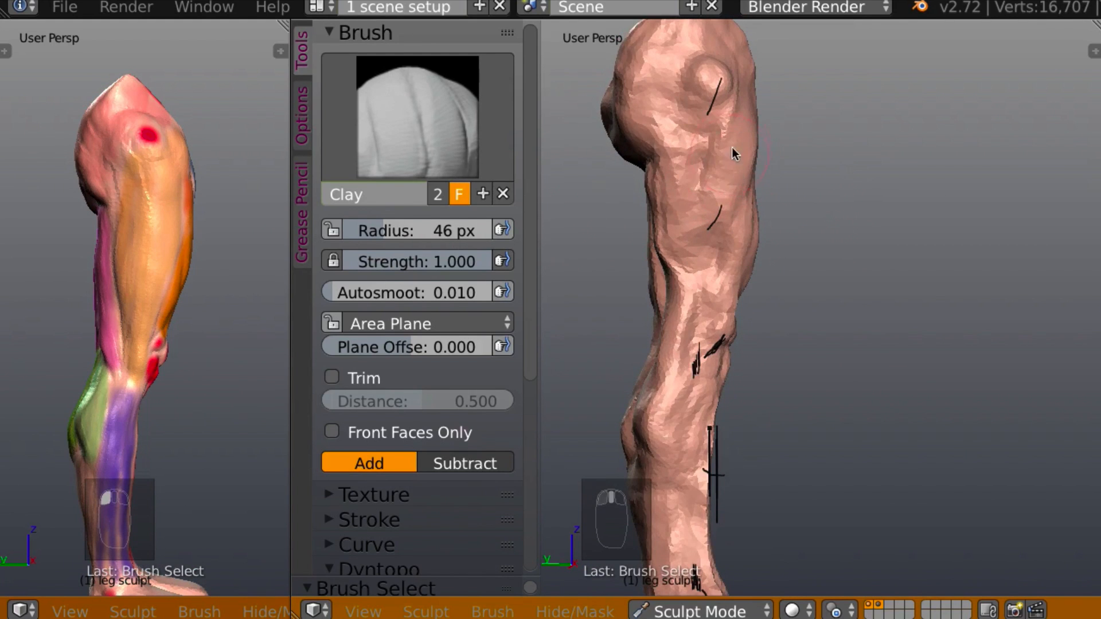
pyautogui.moveTo(717, 182)
pyautogui.mouseDown()
pyautogui.moveTo(718, 138)
pyautogui.moveTo(703, 140)
pyautogui.moveTo(690, 194)
pyautogui.moveTo(701, 177)
pyautogui.moveTo(697, 270)
pyautogui.moveTo(704, 240)
pyautogui.mouseUp()
pyautogui.moveTo(705, 278); pyautogui.dragTo(705, 298)
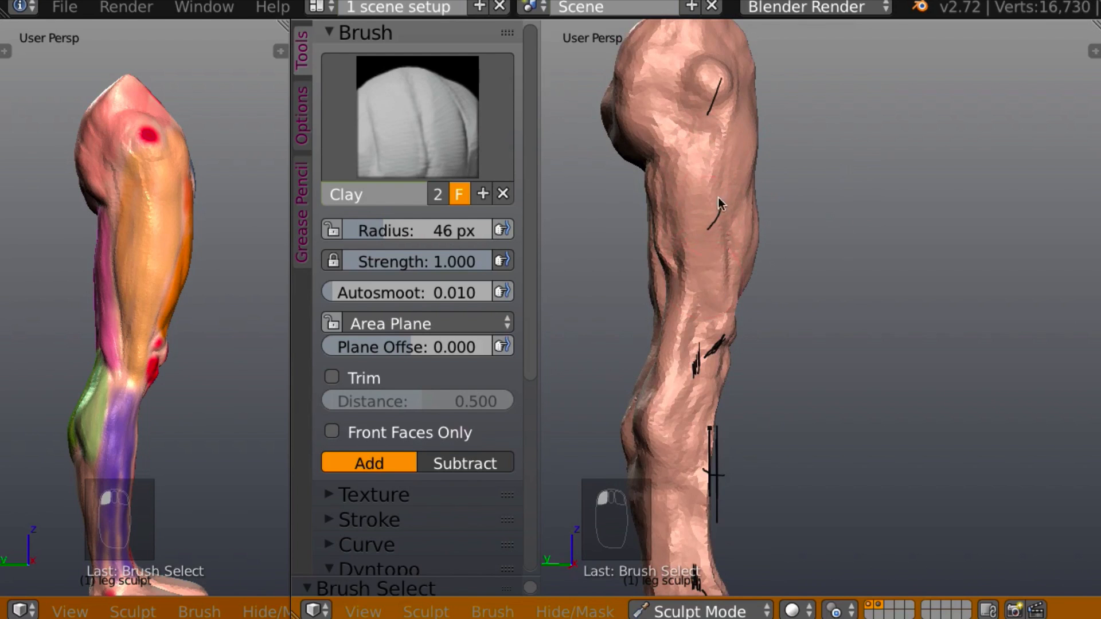
pyautogui.moveTo(718, 235); pyautogui.dragTo(711, 293)
# Blend the outer thigh into the front thigh and the area below the hip's bony bump with Clay strokes
pyautogui.moveTo(702, 263); pyautogui.dragTo(424, 238, button='middle')
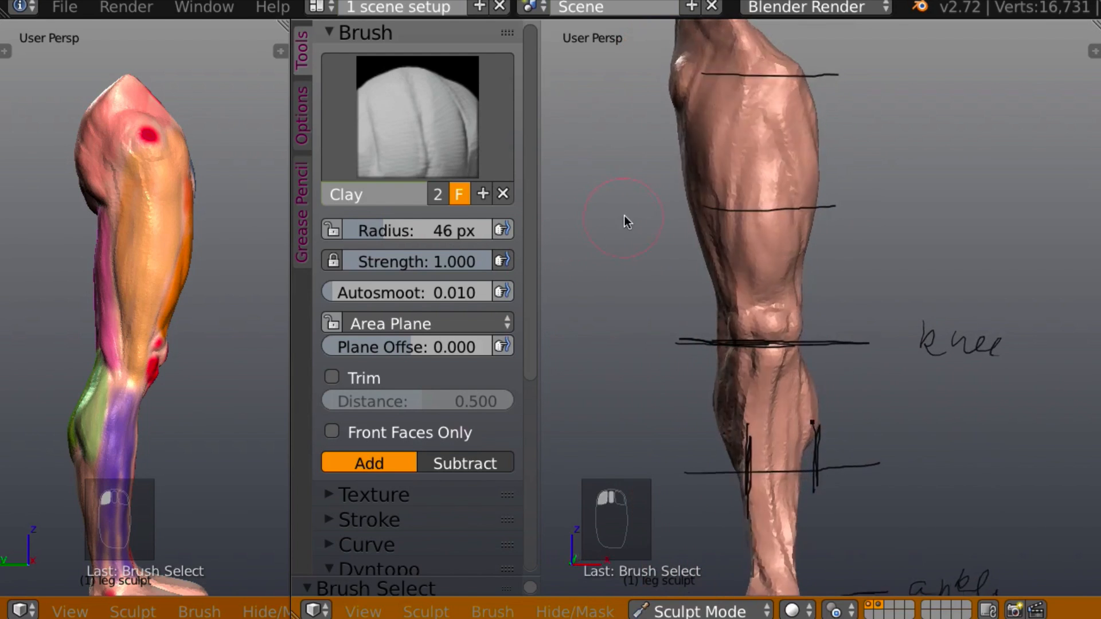
pyautogui.moveTo(739, 210); pyautogui.dragTo(741, 203, button='middle')
pyautogui.moveTo(733, 198); pyautogui.dragTo(717, 251)
pyautogui.moveTo(701, 166); pyautogui.dragTo(700, 215)
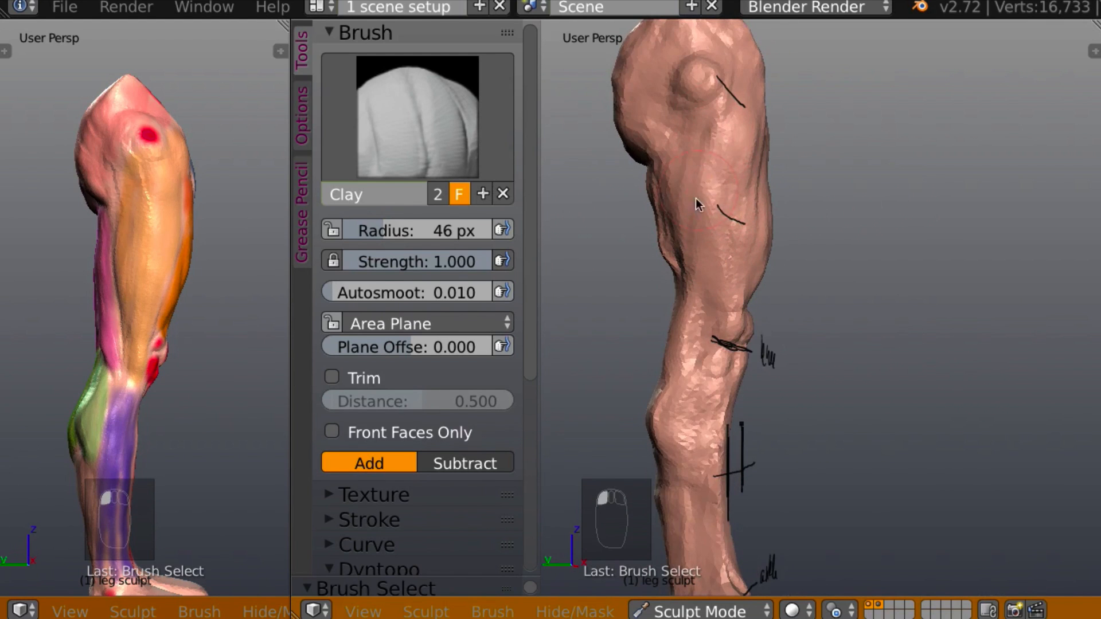
pyautogui.moveTo(659, 141); pyautogui.dragTo(696, 134, button='middle')
pyautogui.moveTo(707, 113)
pyautogui.mouseDown()
pyautogui.moveTo(688, 120)
pyautogui.moveTo(708, 107)
pyautogui.mouseUp()
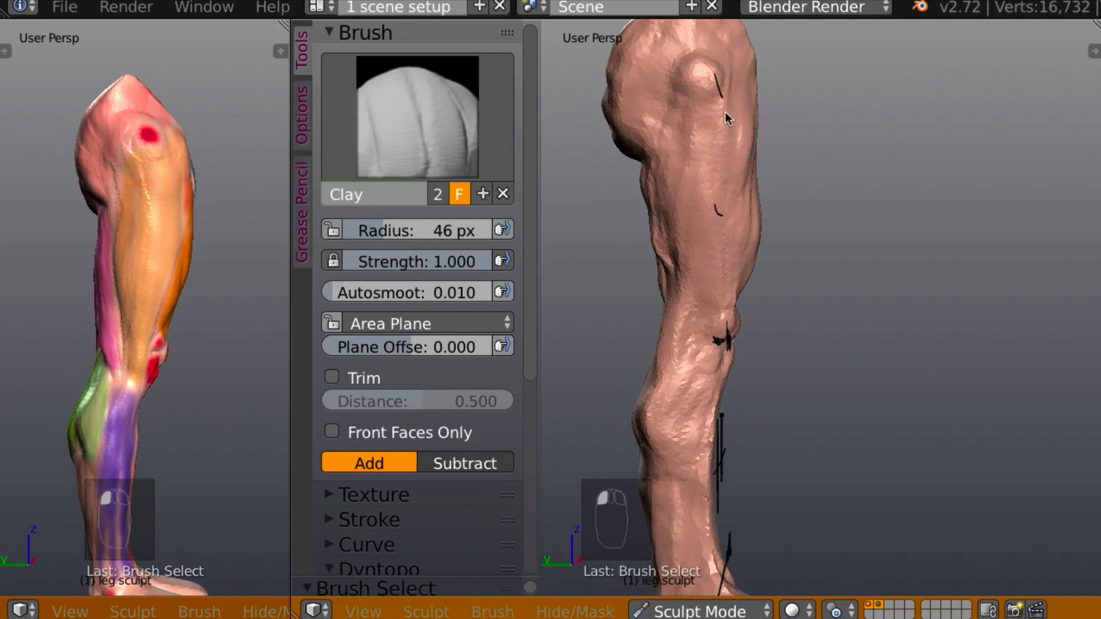
# Set the Clay brush radius to 33 px and build up the outer hamstring at the back of the thigh
pyautogui.moveTo(725, 111)
pyautogui.mouseDown(button='middle')
pyautogui.moveTo(822, 99)
pyautogui.moveTo(875, 141)
pyautogui.moveTo(779, 199)
pyautogui.moveTo(776, 177)
pyautogui.moveTo(707, 177)
pyautogui.moveTo(683, 223)
pyautogui.mouseUp(button='middle')
pyautogui.press('f')
pyautogui.click(682, 189)
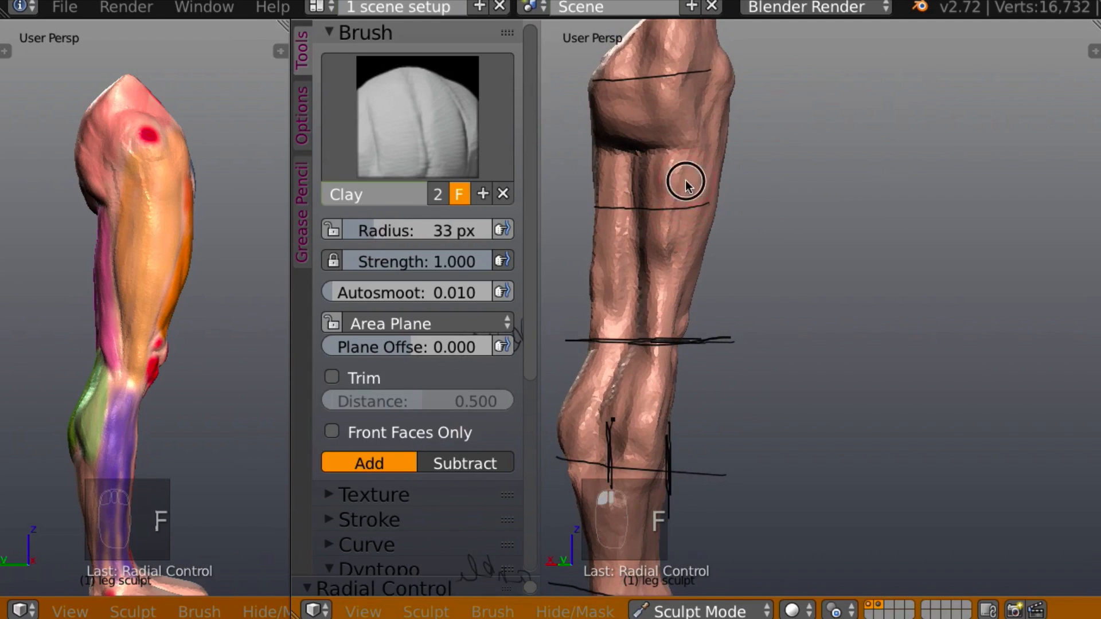
pyautogui.moveTo(685, 181); pyautogui.dragTo(677, 251)
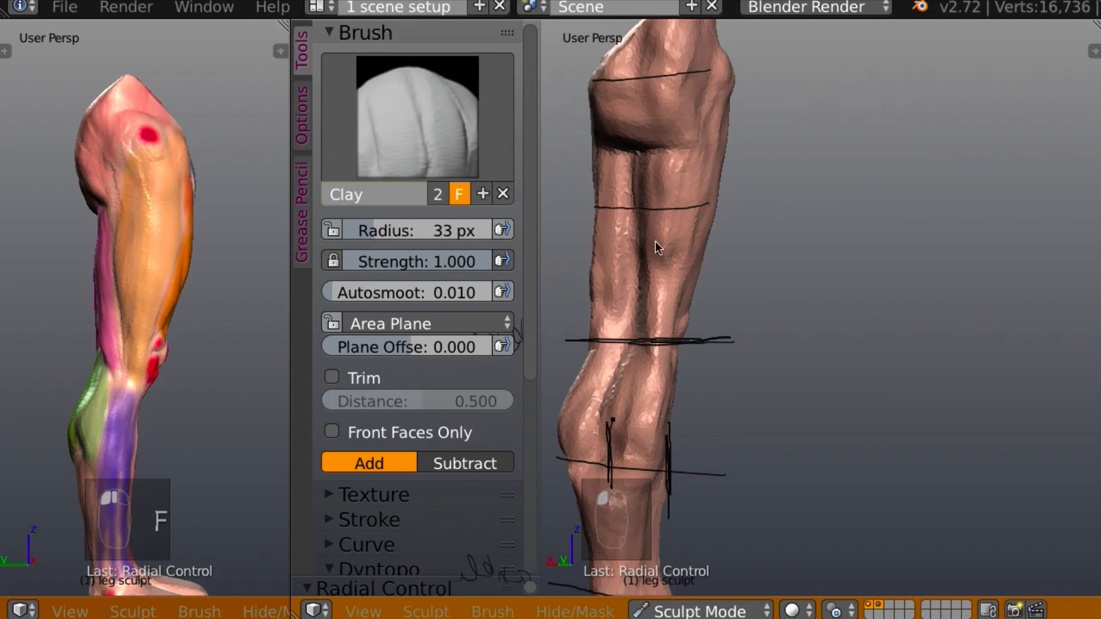
pyautogui.moveTo(656, 246)
pyautogui.mouseDown(button='middle')
pyautogui.moveTo(672, 285)
pyautogui.moveTo(554, 288)
pyautogui.moveTo(698, 269)
pyautogui.mouseUp(button='middle')
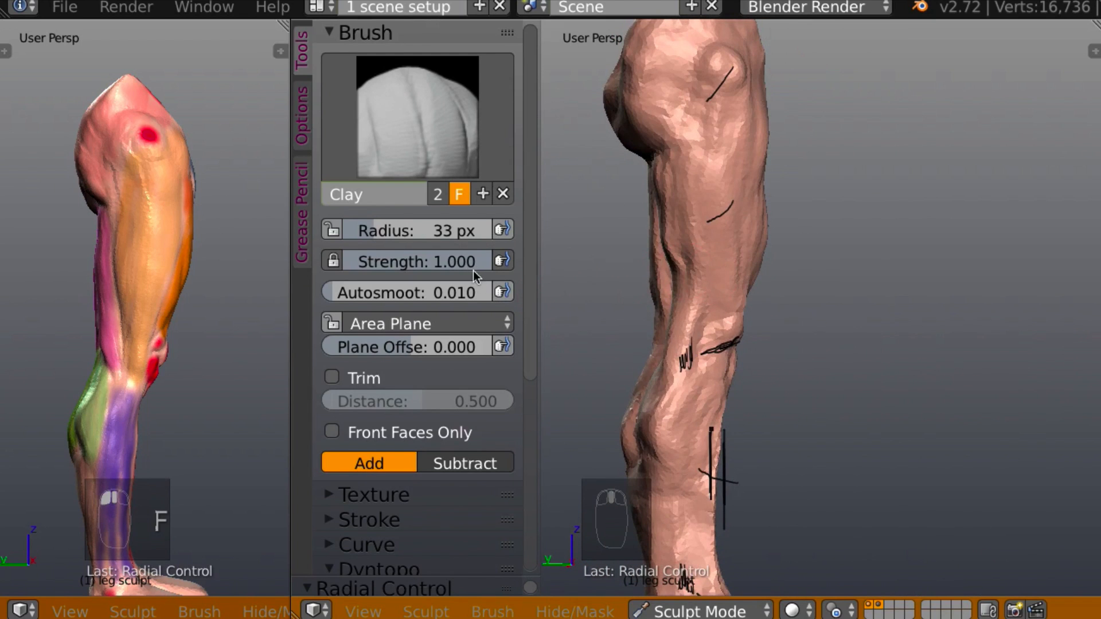
# Set the Clay brush strength to 0.672 and build up the outer hamstring along the back of the thigh
pyautogui.moveTo(479, 263); pyautogui.dragTo(422, 260)
pyautogui.moveTo(814, 261)
pyautogui.mouseDown(button='middle')
pyautogui.moveTo(838, 259)
pyautogui.moveTo(851, 235)
pyautogui.moveTo(721, 233)
pyautogui.mouseUp(button='middle')
pyautogui.moveTo(672, 248); pyautogui.dragTo(662, 299)
pyautogui.moveTo(654, 255); pyautogui.dragTo(545, 252, button='middle')
pyautogui.moveTo(665, 188)
pyautogui.mouseDown()
pyautogui.moveTo(663, 309)
pyautogui.moveTo(688, 196)
pyautogui.moveTo(666, 314)
pyautogui.moveTo(669, 305)
pyautogui.mouseUp()
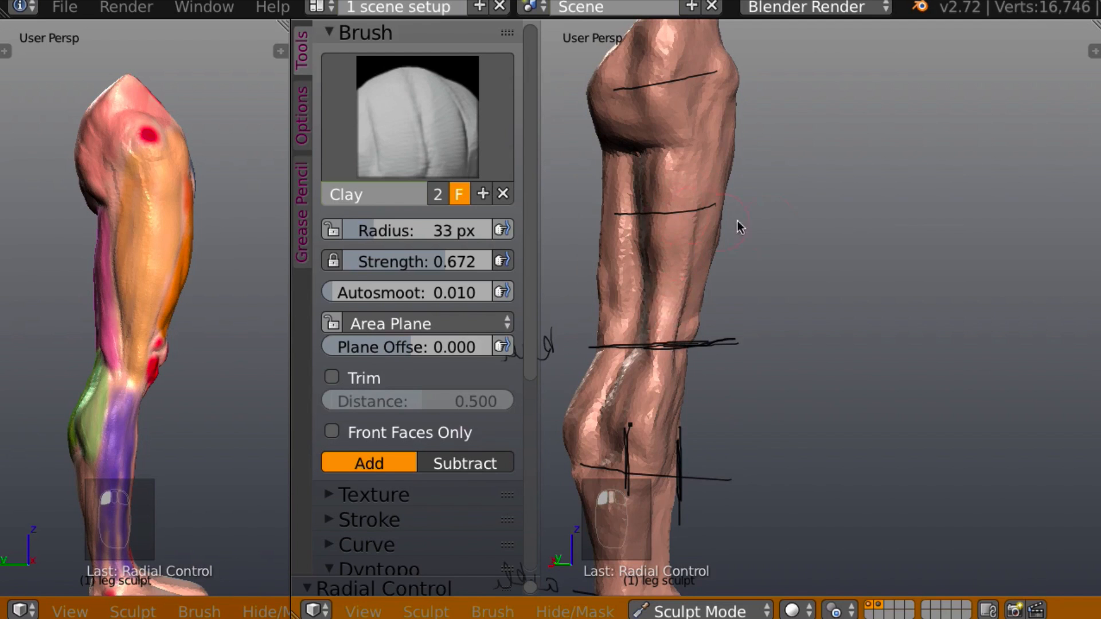
pyautogui.moveTo(738, 224); pyautogui.dragTo(679, 215, button='middle')
pyautogui.moveTo(667, 180); pyautogui.dragTo(649, 293)
pyautogui.moveTo(684, 176)
pyautogui.mouseDown(button='middle')
pyautogui.moveTo(717, 132)
pyautogui.moveTo(713, 146)
pyautogui.mouseUp(button='middle')
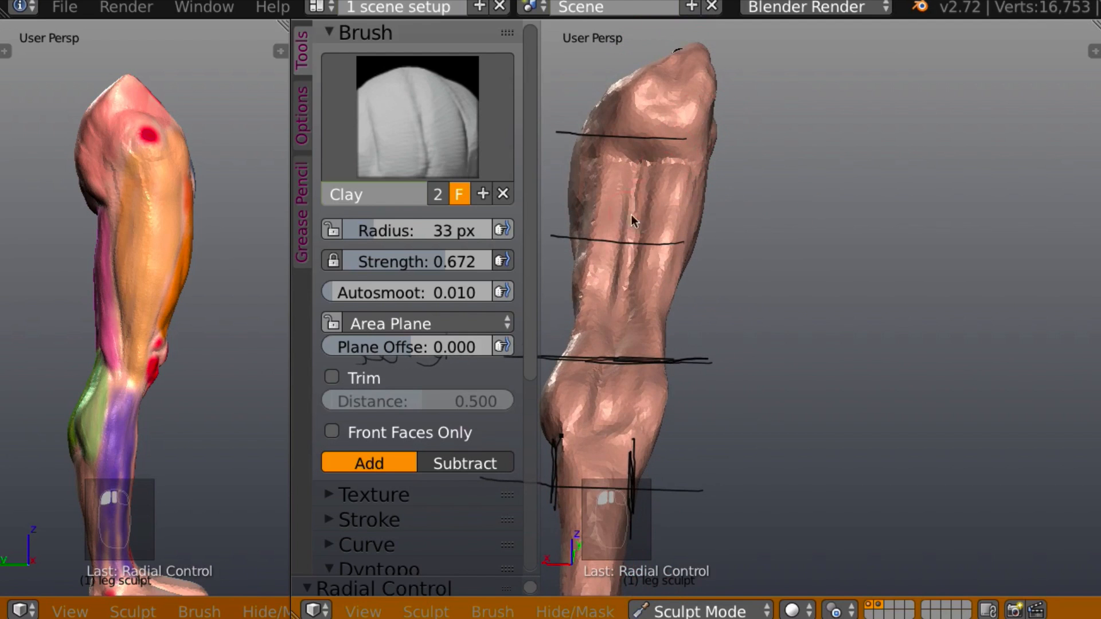
# Fill the groove between the upper hamstrings below the buttock with Clay strokes, following the reference's back view
pyautogui.moveTo(172, 264); pyautogui.dragTo(298, 258, button='middle')
pyautogui.scroll(2, 197, 225)
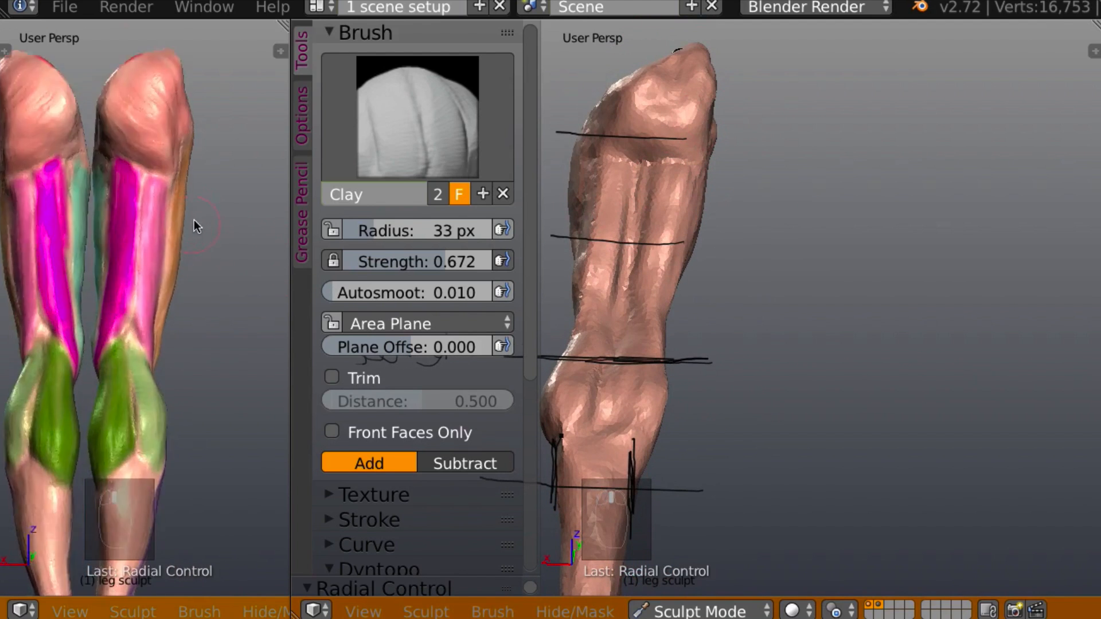
pyautogui.moveTo(197, 224); pyautogui.dragTo(271, 206, button='middle')
pyautogui.moveTo(720, 232); pyautogui.dragTo(721, 272, button='middle')
pyautogui.moveTo(667, 215)
pyautogui.mouseDown(button='middle')
pyautogui.moveTo(678, 214)
pyautogui.moveTo(646, 162)
pyautogui.mouseUp(button='middle')
pyautogui.moveTo(662, 156)
pyautogui.mouseDown()
pyautogui.moveTo(623, 199)
pyautogui.moveTo(631, 238)
pyautogui.moveTo(619, 267)
pyautogui.moveTo(644, 208)
pyautogui.moveTo(612, 228)
pyautogui.moveTo(614, 180)
pyautogui.mouseUp()
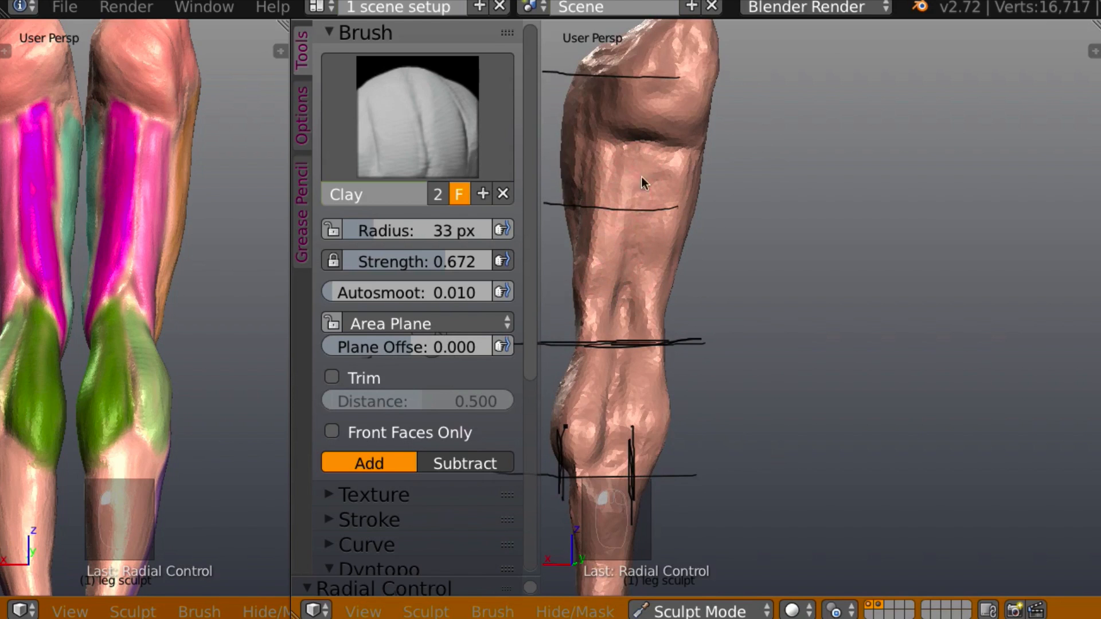
pyautogui.moveTo(651, 254); pyautogui.dragTo(660, 180)
pyautogui.moveTo(657, 193)
pyautogui.mouseDown(button='middle')
pyautogui.moveTo(601, 185)
pyautogui.moveTo(647, 171)
pyautogui.moveTo(674, 180)
pyautogui.mouseUp(button='middle')
pyautogui.moveTo(667, 264); pyautogui.dragTo(675, 167)
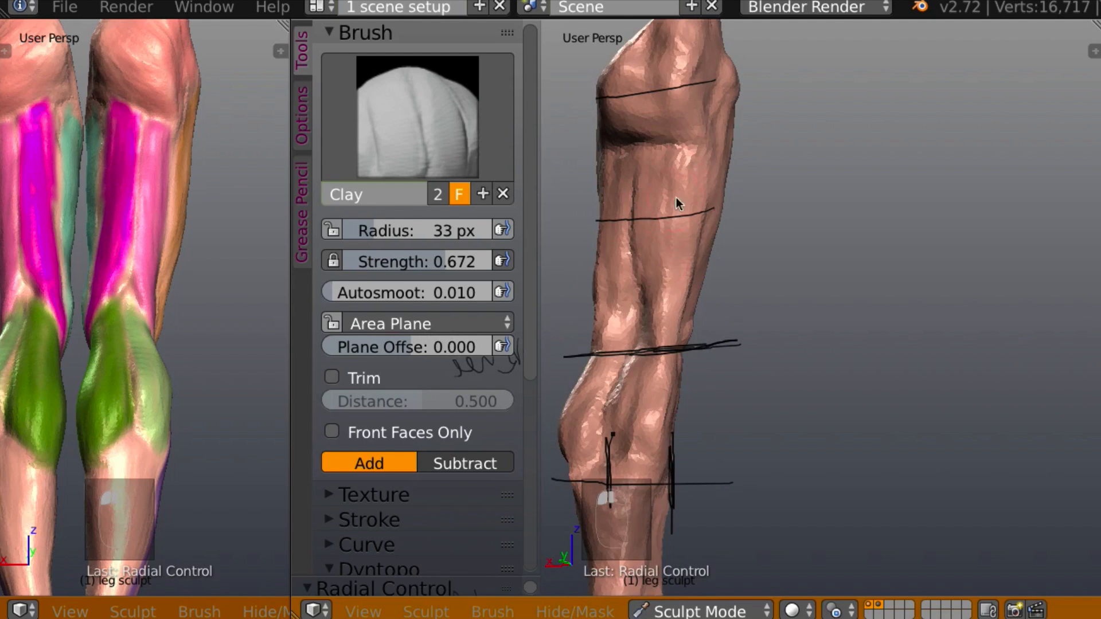
# Shape the lower outer hamstring with Clay strokes where it narrows toward the back of the knee
pyautogui.moveTo(667, 283); pyautogui.dragTo(634, 282, button='middle')
pyautogui.moveTo(678, 334); pyautogui.dragTo(675, 310)
pyautogui.moveTo(665, 305); pyautogui.dragTo(581, 304, button='middle')
pyautogui.moveTo(695, 342); pyautogui.dragTo(680, 314)
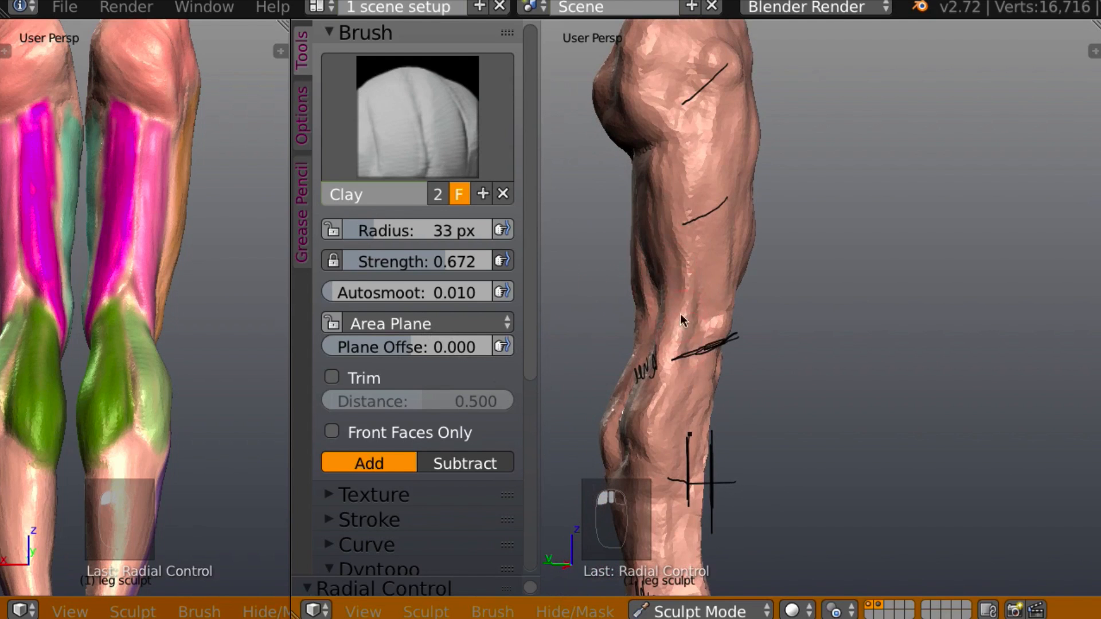
pyautogui.moveTo(680, 314)
pyautogui.mouseDown(button='middle')
pyautogui.moveTo(648, 302)
pyautogui.moveTo(665, 271)
pyautogui.moveTo(817, 294)
pyautogui.moveTo(740, 292)
pyautogui.mouseUp(button='middle')
pyautogui.moveTo(668, 345)
pyautogui.mouseDown()
pyautogui.moveTo(649, 332)
pyautogui.moveTo(659, 336)
pyautogui.mouseUp()
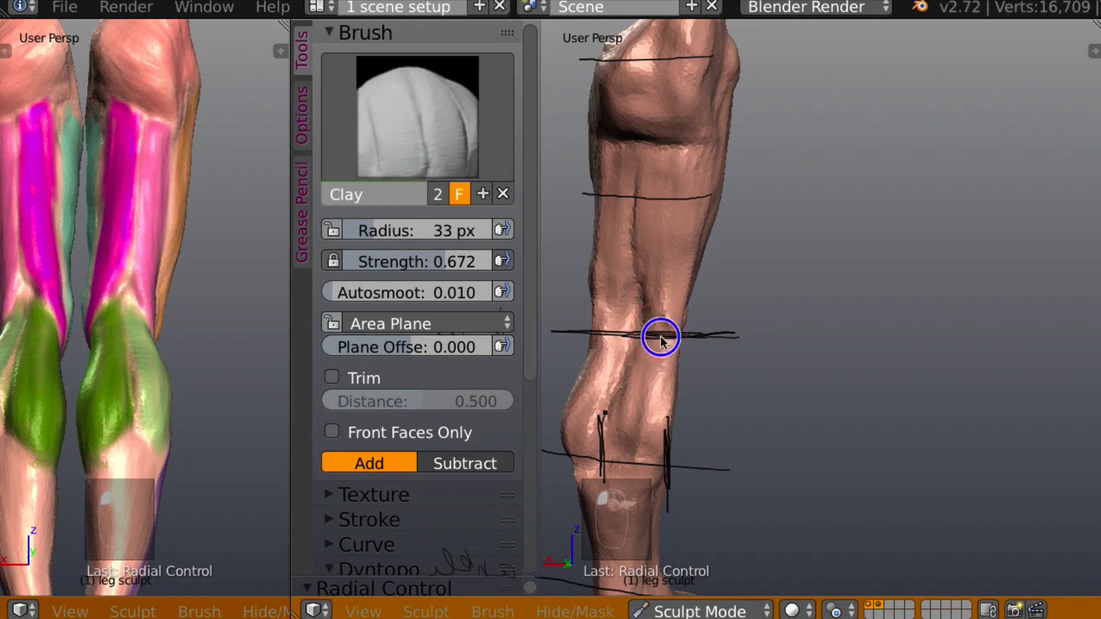
# Hide the grease pencil guide lines drawn over the leg sculpt
pyautogui.moveTo(748, 295)
pyautogui.mouseDown(button='middle')
pyautogui.moveTo(614, 266)
pyautogui.moveTo(809, 262)
pyautogui.moveTo(795, 236)
pyautogui.mouseUp(button='middle')
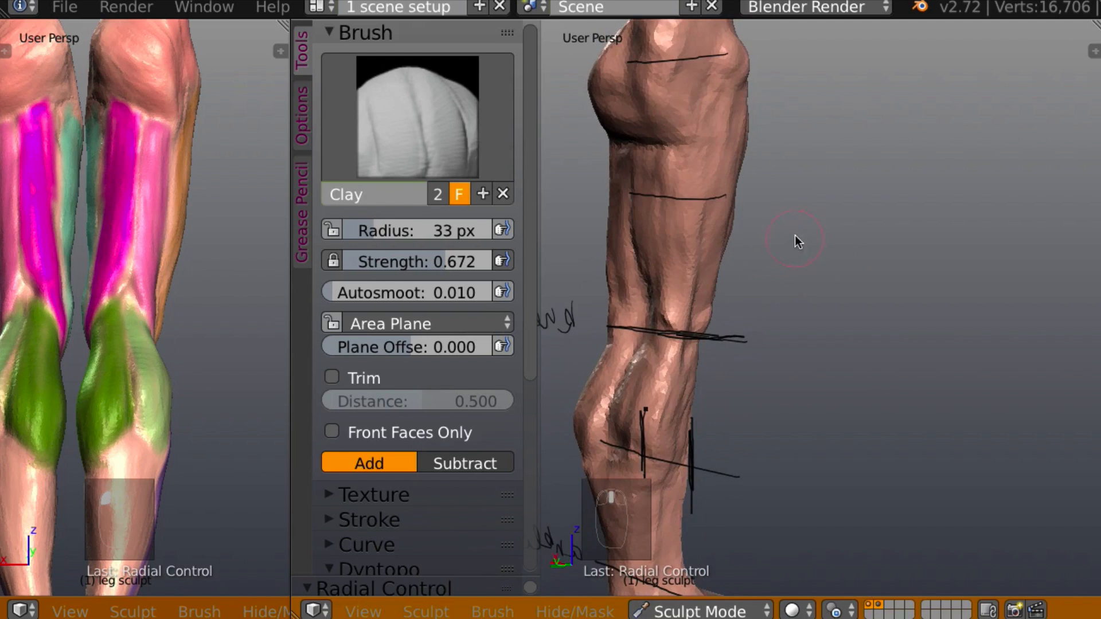
pyautogui.press('n')
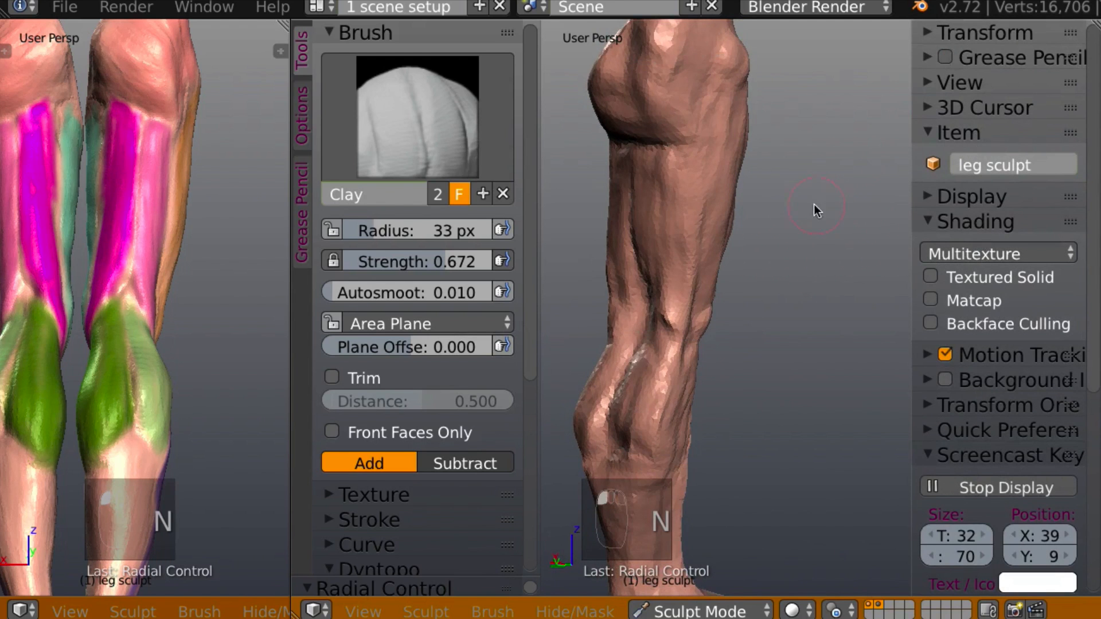
pyautogui.press('n')
# Smooth the outer hamstring tendon into the outer back of the knee with short Clay strokes
pyautogui.moveTo(813, 205); pyautogui.dragTo(841, 226, button='middle')
pyautogui.moveTo(695, 305); pyautogui.dragTo(664, 294, button='middle')
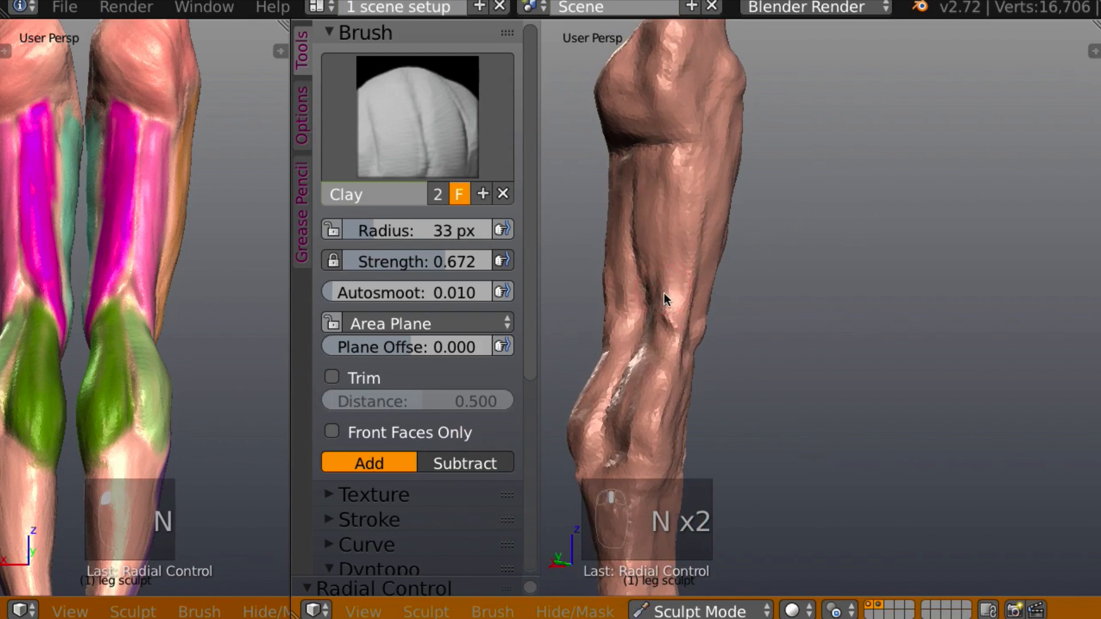
pyautogui.moveTo(681, 340)
pyautogui.mouseDown()
pyautogui.moveTo(666, 280)
pyautogui.moveTo(679, 324)
pyautogui.mouseUp()
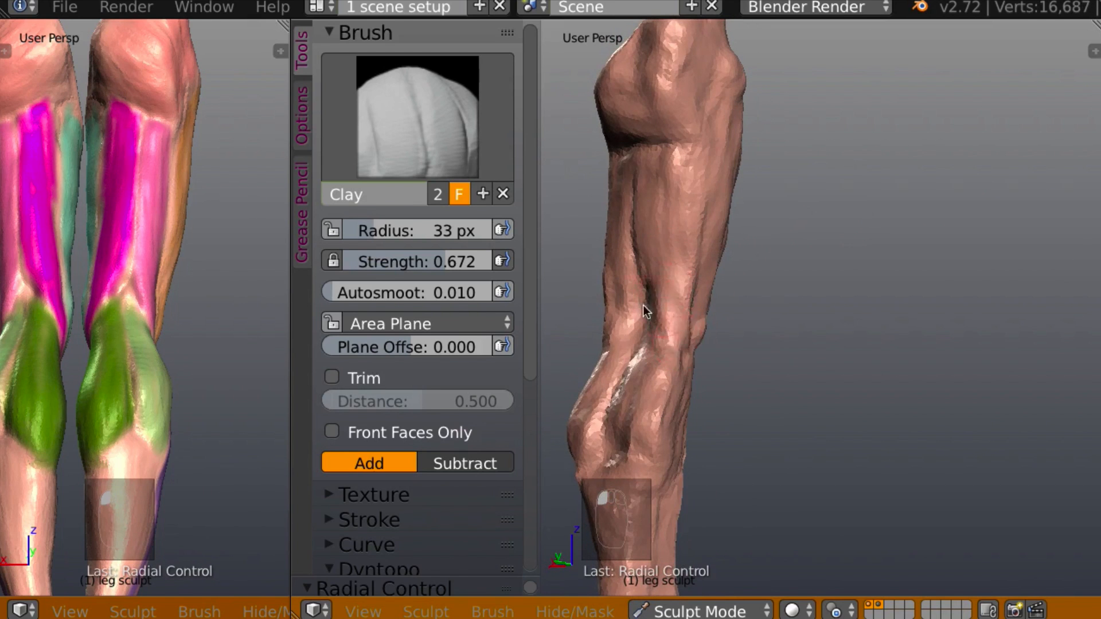
pyautogui.moveTo(642, 305)
pyautogui.mouseDown(button='middle')
pyautogui.moveTo(597, 274)
pyautogui.moveTo(679, 277)
pyautogui.mouseUp(button='middle')
pyautogui.moveTo(682, 324)
pyautogui.mouseDown()
pyautogui.moveTo(681, 312)
pyautogui.moveTo(691, 333)
pyautogui.mouseUp()
pyautogui.moveTo(693, 335); pyautogui.dragTo(608, 281, button='middle')
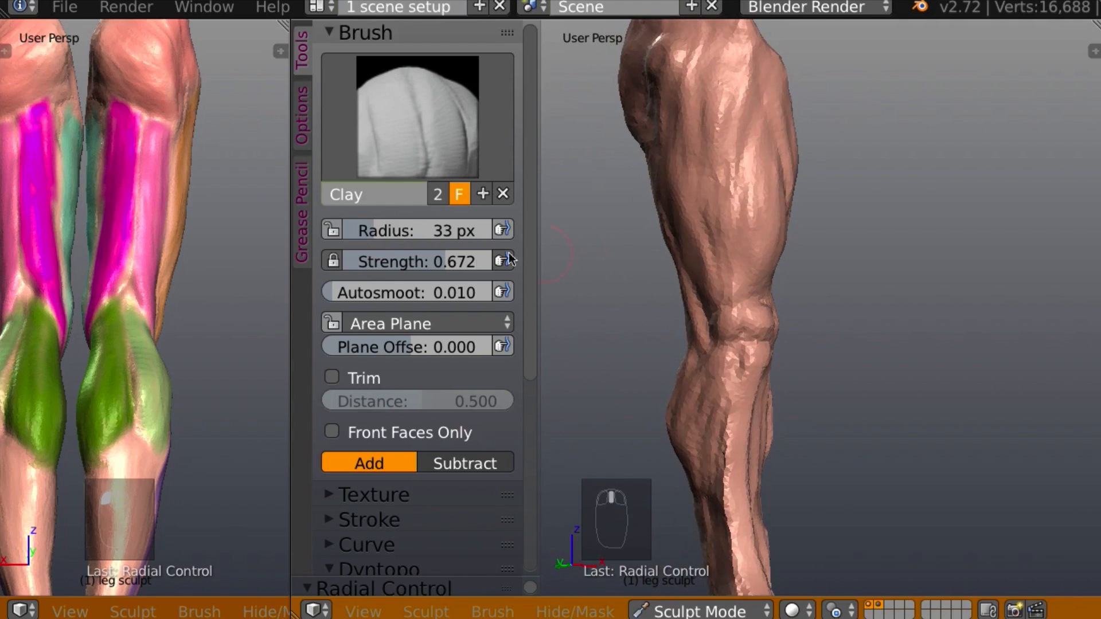
# Refine the lower outer thigh just above the knee with Clay, comparing it with the reference's side view
pyautogui.moveTo(240, 292); pyautogui.dragTo(231, 204, button='middle')
pyautogui.moveTo(848, 315); pyautogui.dragTo(800, 286, button='middle')
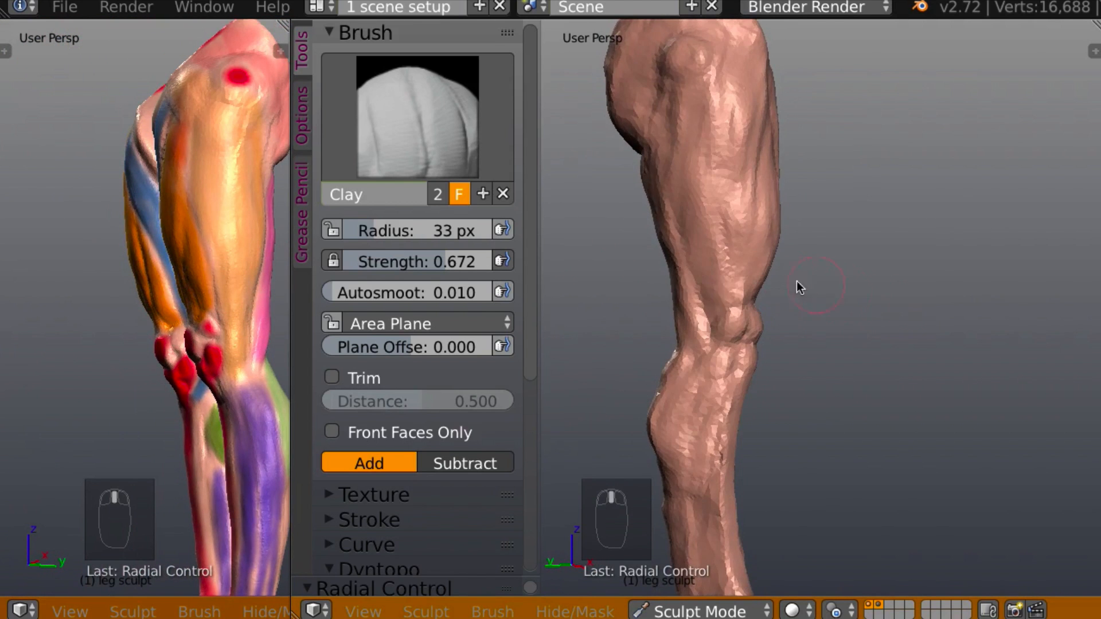
pyautogui.moveTo(720, 282); pyautogui.dragTo(700, 327)
pyautogui.moveTo(805, 310)
pyautogui.mouseDown(button='middle')
pyautogui.moveTo(868, 299)
pyautogui.moveTo(845, 316)
pyautogui.moveTo(841, 293)
pyautogui.moveTo(857, 291)
pyautogui.mouseUp(button='middle')
pyautogui.scroll(2, 848, 295)
pyautogui.scroll(1, 849, 293)
pyautogui.moveTo(196, 305)
pyautogui.mouseDown(button='middle')
pyautogui.moveTo(212, 313)
pyautogui.moveTo(197, 337)
pyautogui.moveTo(204, 322)
pyautogui.moveTo(195, 327)
pyautogui.mouseUp(button='middle')
# Blend the lower front thigh into the top of the kneecap with Clay strokes
pyautogui.moveTo(865, 322); pyautogui.dragTo(823, 150, button='middle')
pyautogui.moveTo(822, 150)
pyautogui.mouseDown()
pyautogui.moveTo(814, 163)
pyautogui.moveTo(831, 162)
pyautogui.mouseUp()
pyautogui.moveTo(899, 164)
pyautogui.mouseDown(button='middle')
pyautogui.moveTo(897, 220)
pyautogui.moveTo(810, 238)
pyautogui.moveTo(667, 323)
pyautogui.mouseUp(button='middle')
pyautogui.moveTo(667, 322)
pyautogui.mouseDown()
pyautogui.moveTo(634, 352)
pyautogui.moveTo(659, 359)
pyautogui.moveTo(632, 373)
pyautogui.mouseUp()
pyautogui.moveTo(631, 373)
pyautogui.mouseDown(button='middle')
pyautogui.moveTo(964, 310)
pyautogui.moveTo(727, 307)
pyautogui.moveTo(646, 321)
pyautogui.mouseUp(button='middle')
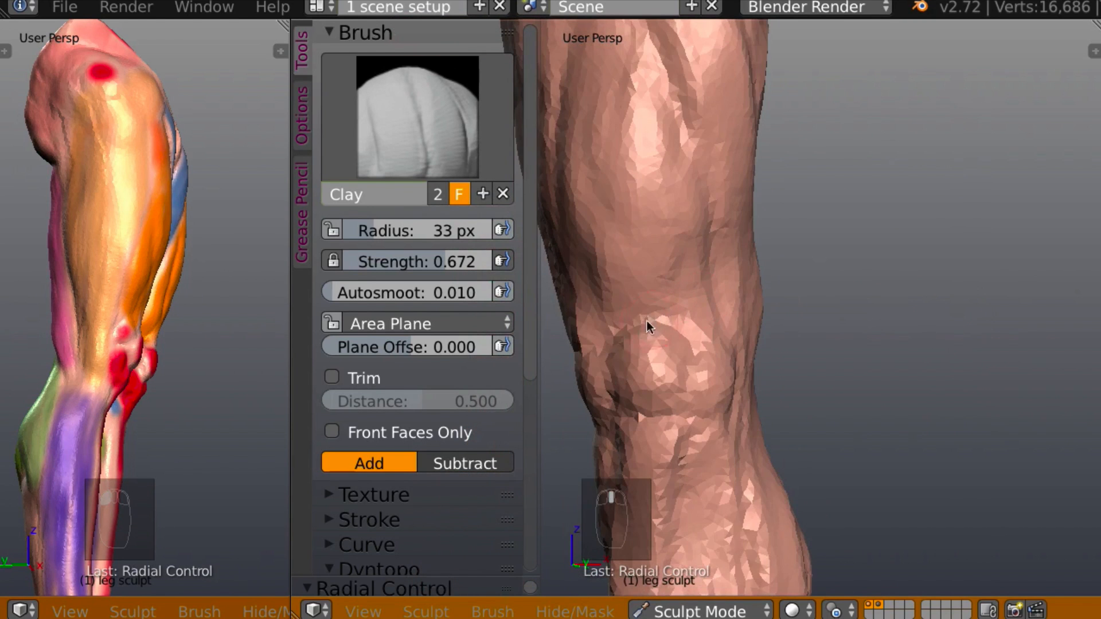
pyautogui.moveTo(646, 321)
pyautogui.mouseDown()
pyautogui.moveTo(634, 290)
pyautogui.moveTo(641, 322)
pyautogui.moveTo(626, 304)
pyautogui.moveTo(648, 305)
pyautogui.moveTo(656, 275)
pyautogui.moveTo(659, 300)
pyautogui.moveTo(659, 270)
pyautogui.mouseUp()
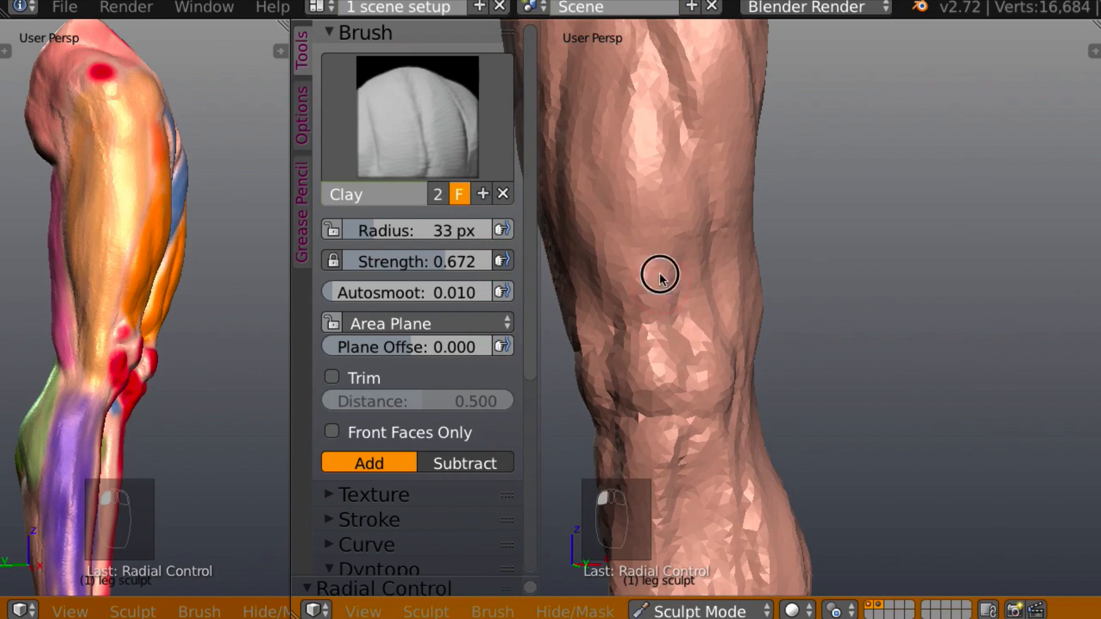
pyautogui.moveTo(658, 270)
pyautogui.mouseDown(button='middle')
pyautogui.moveTo(773, 252)
pyautogui.moveTo(738, 221)
pyautogui.moveTo(714, 228)
pyautogui.mouseUp(button='middle')
# Use the Crease brush to define where the front thigh muscle meets the kneecap, following the reference's front view
pyautogui.hotkey('shift', 'c')
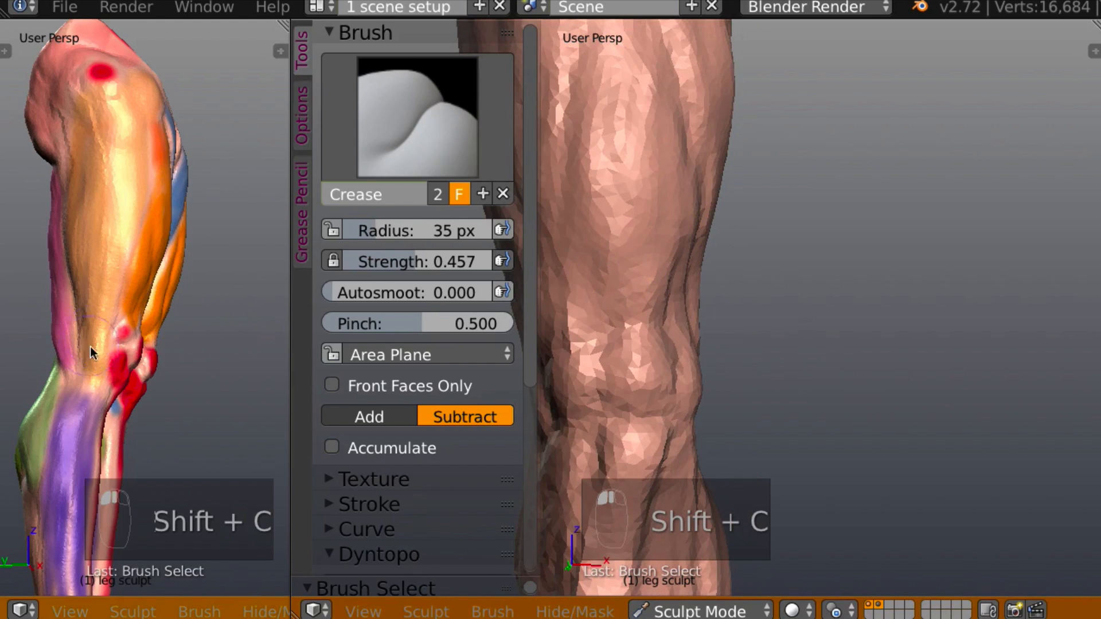
pyautogui.moveTo(75, 332); pyautogui.dragTo(148, 344, button='middle')
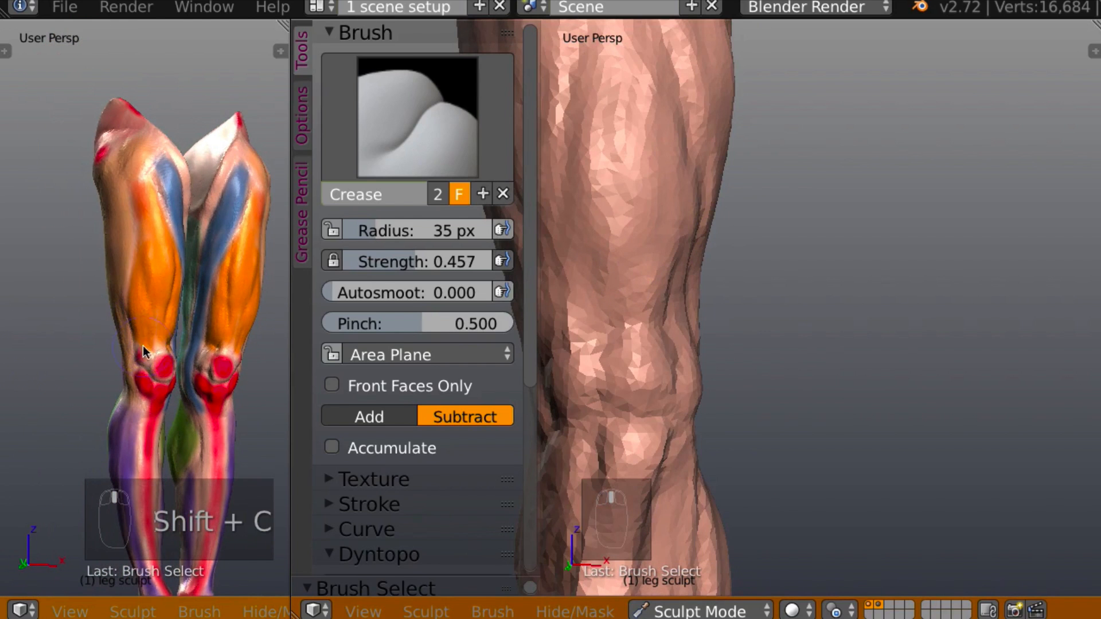
pyautogui.scroll(6, 190, 335)
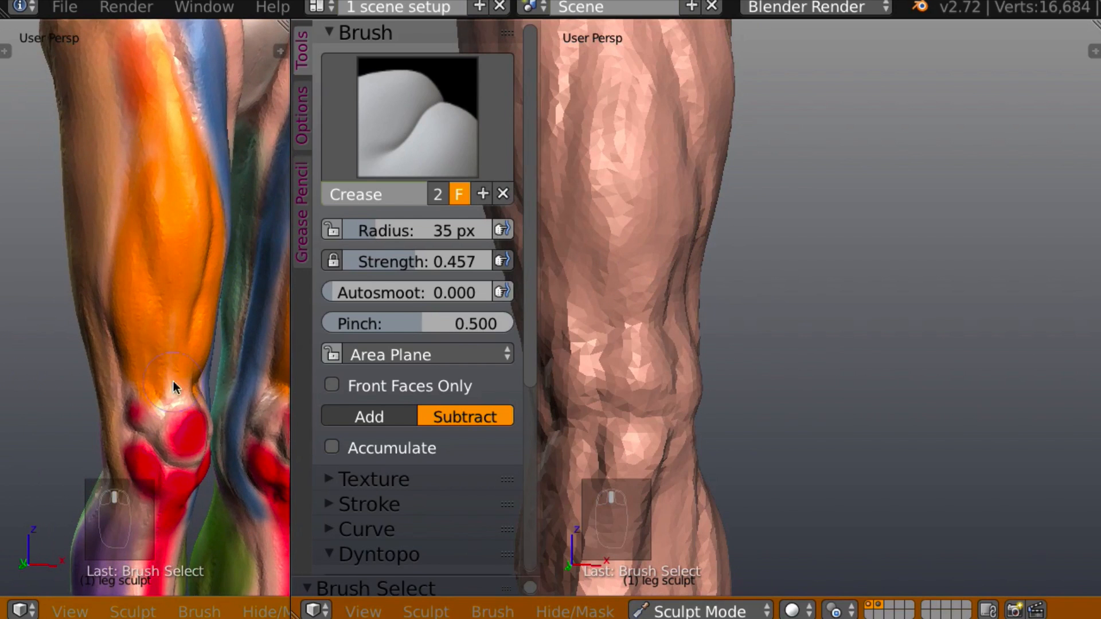
pyautogui.moveTo(654, 287); pyautogui.dragTo(627, 300, button='middle')
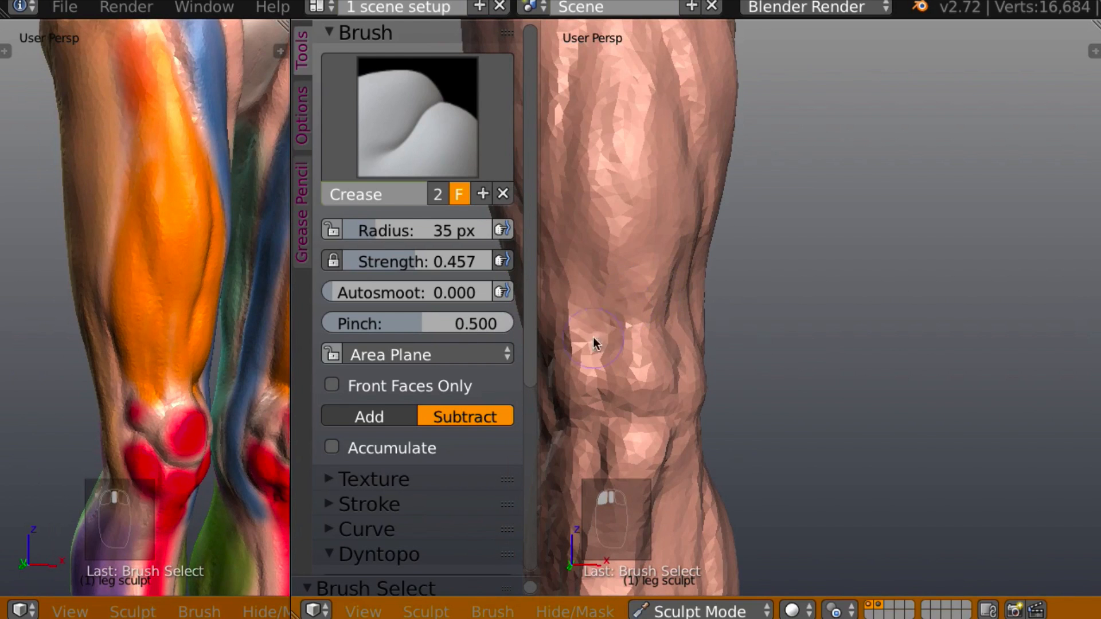
pyautogui.moveTo(618, 304); pyautogui.dragTo(578, 351)
pyautogui.moveTo(548, 332); pyautogui.dragTo(642, 288, button='middle')
pyautogui.moveTo(667, 300); pyautogui.dragTo(696, 323)
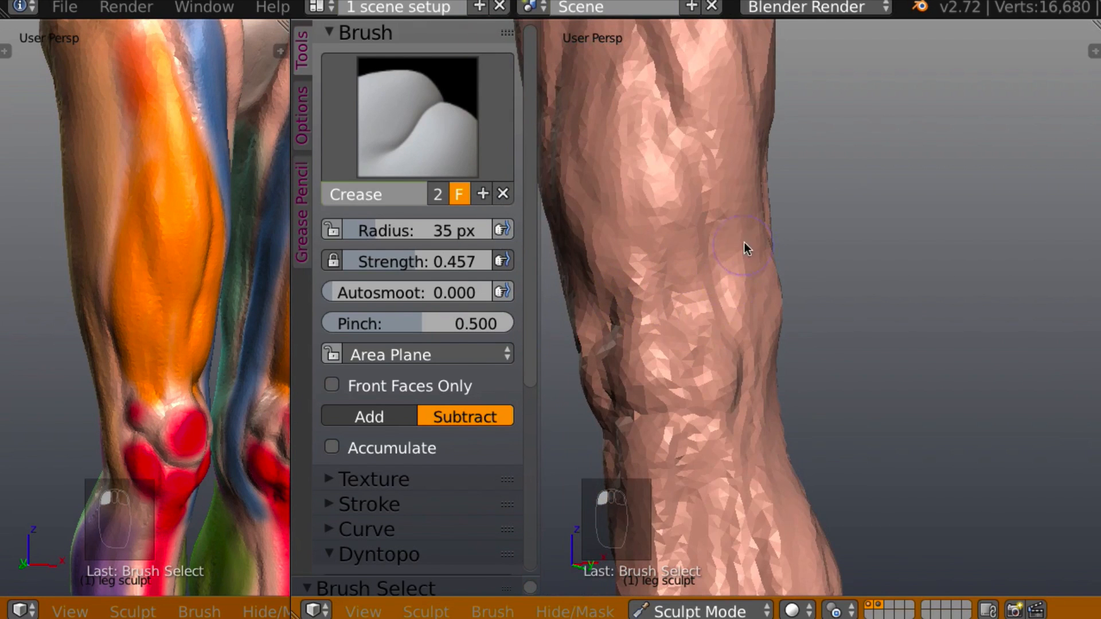
# Return to the Clay brush and build up the area directly above the kneecap
pyautogui.press('c')
pyautogui.moveTo(766, 249)
pyautogui.mouseDown(button='middle')
pyautogui.moveTo(850, 271)
pyautogui.moveTo(802, 252)
pyautogui.moveTo(663, 280)
pyautogui.mouseUp(button='middle')
pyautogui.moveTo(666, 296)
pyautogui.mouseDown()
pyautogui.moveTo(592, 356)
pyautogui.moveTo(608, 329)
pyautogui.moveTo(595, 385)
pyautogui.moveTo(608, 373)
pyautogui.mouseUp()
pyautogui.moveTo(607, 374)
pyautogui.mouseDown(button='middle')
pyautogui.moveTo(720, 337)
pyautogui.moveTo(621, 359)
pyautogui.moveTo(644, 356)
pyautogui.mouseUp(button='middle')
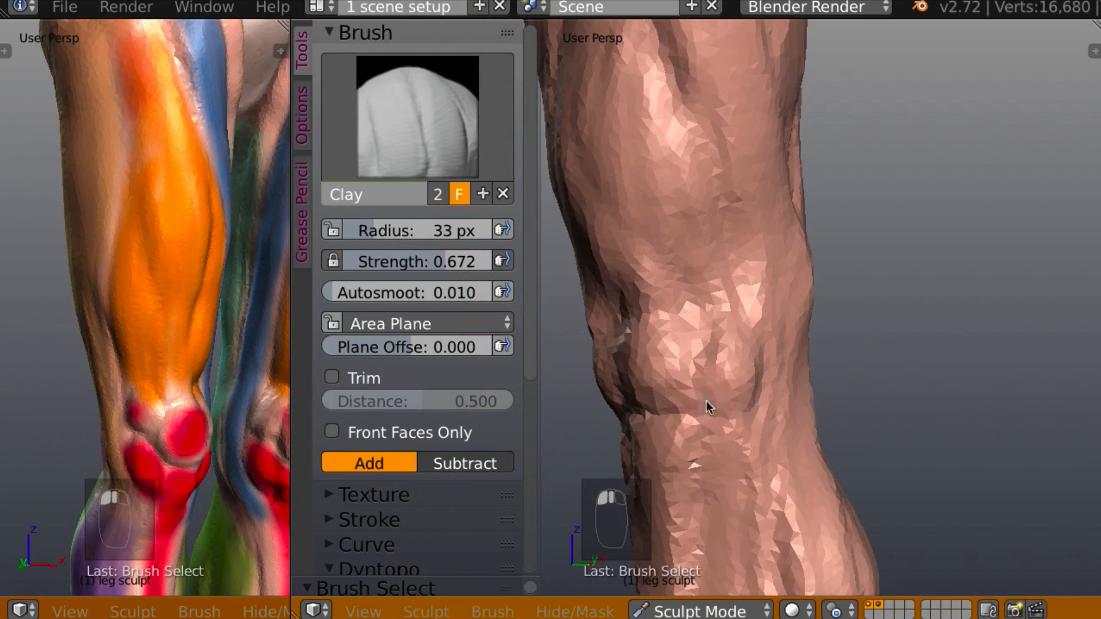
# Build up the rounded forms on both sides of the kneecap with Clay, following the reference's knee close-up
pyautogui.moveTo(205, 402); pyautogui.dragTo(162, 372, button='middle')
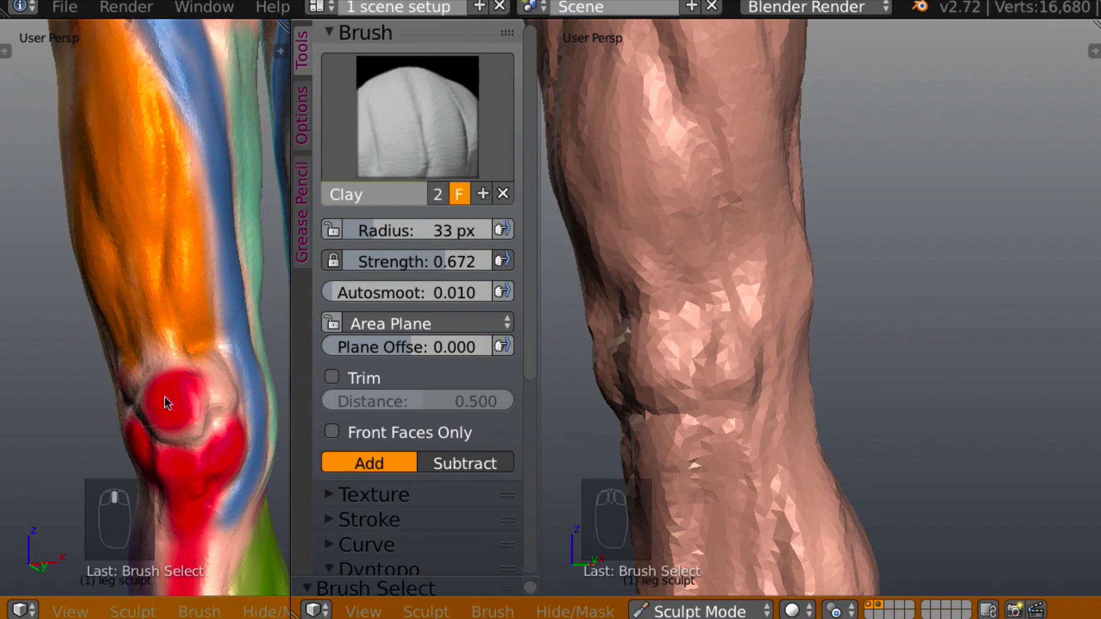
pyautogui.moveTo(715, 386); pyautogui.dragTo(720, 363, button='middle')
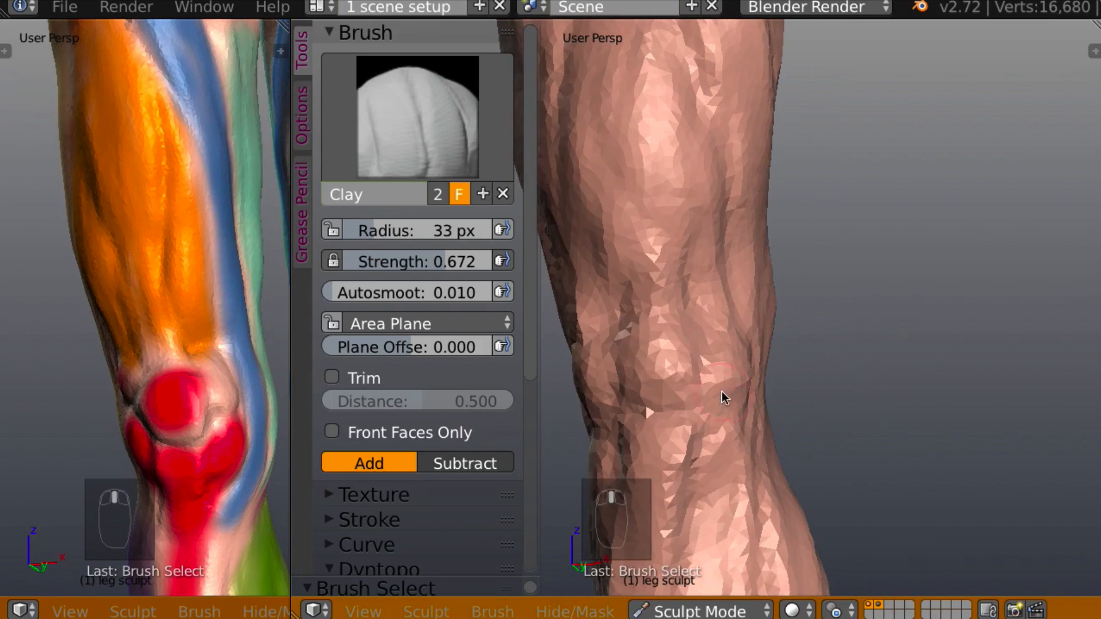
pyautogui.moveTo(720, 393); pyautogui.dragTo(726, 395)
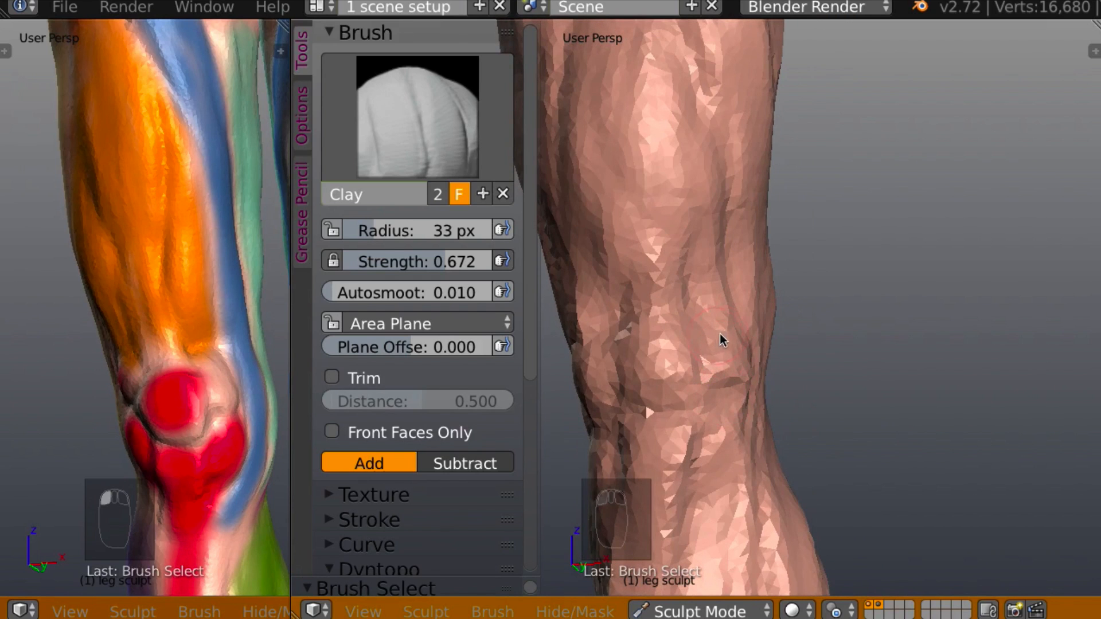
pyautogui.moveTo(720, 338)
pyautogui.mouseDown()
pyautogui.moveTo(715, 326)
pyautogui.moveTo(715, 349)
pyautogui.moveTo(710, 319)
pyautogui.moveTo(741, 385)
pyautogui.mouseUp()
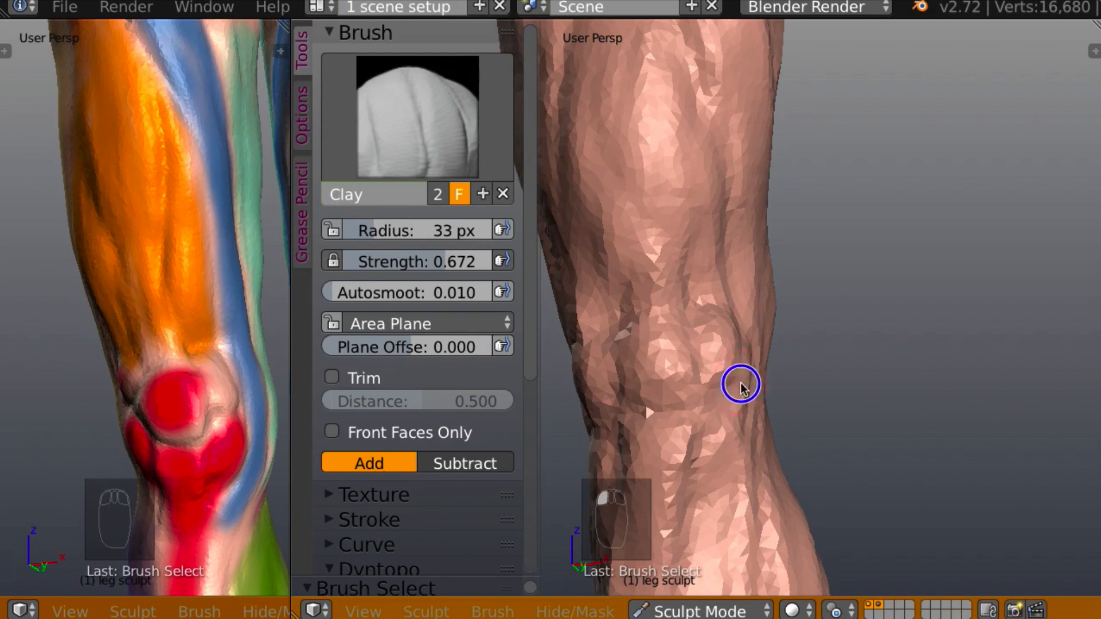
pyautogui.moveTo(741, 387)
pyautogui.mouseDown(button='middle')
pyautogui.moveTo(696, 364)
pyautogui.moveTo(669, 393)
pyautogui.mouseUp(button='middle')
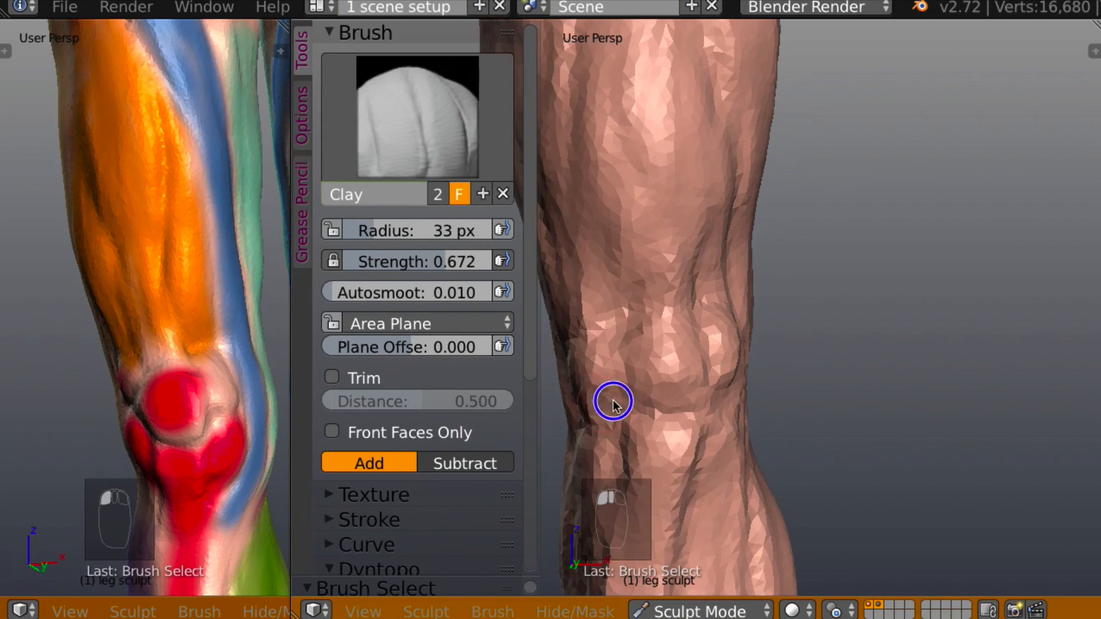
pyautogui.moveTo(613, 404)
pyautogui.mouseDown()
pyautogui.moveTo(602, 325)
pyautogui.moveTo(611, 379)
pyautogui.mouseUp()
pyautogui.moveTo(612, 378)
pyautogui.mouseDown(button='middle')
pyautogui.moveTo(773, 325)
pyautogui.moveTo(858, 337)
pyautogui.moveTo(612, 351)
pyautogui.mouseUp(button='middle')
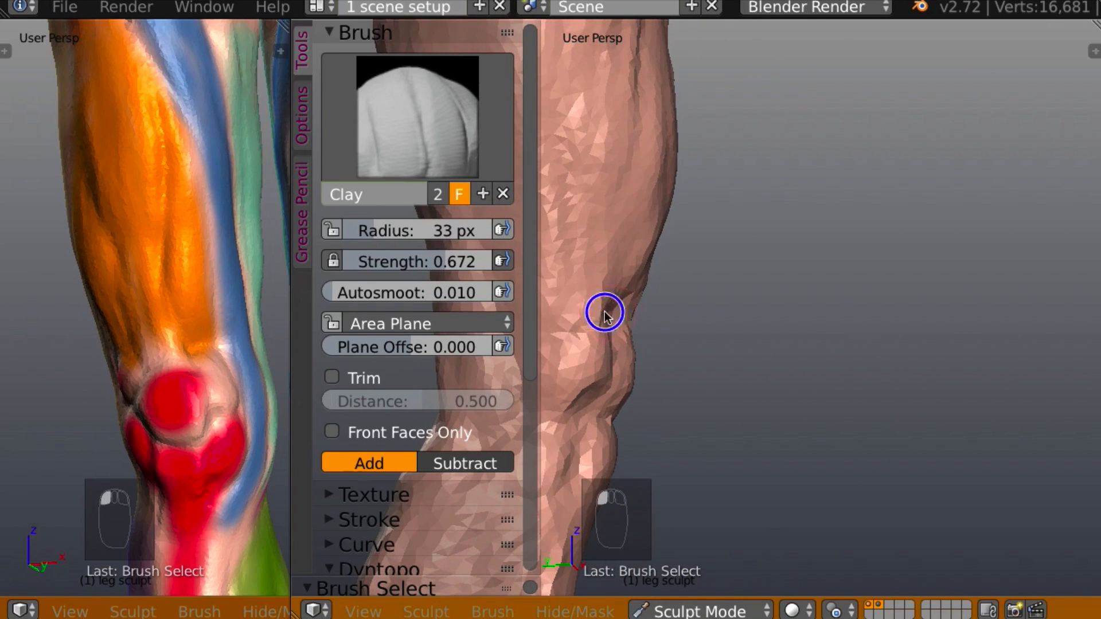
# Blend the outer side of the knee into the lower outer thigh with Clay strokes
pyautogui.moveTo(604, 311); pyautogui.dragTo(583, 323)
pyautogui.moveTo(672, 283); pyautogui.dragTo(678, 256, button='middle')
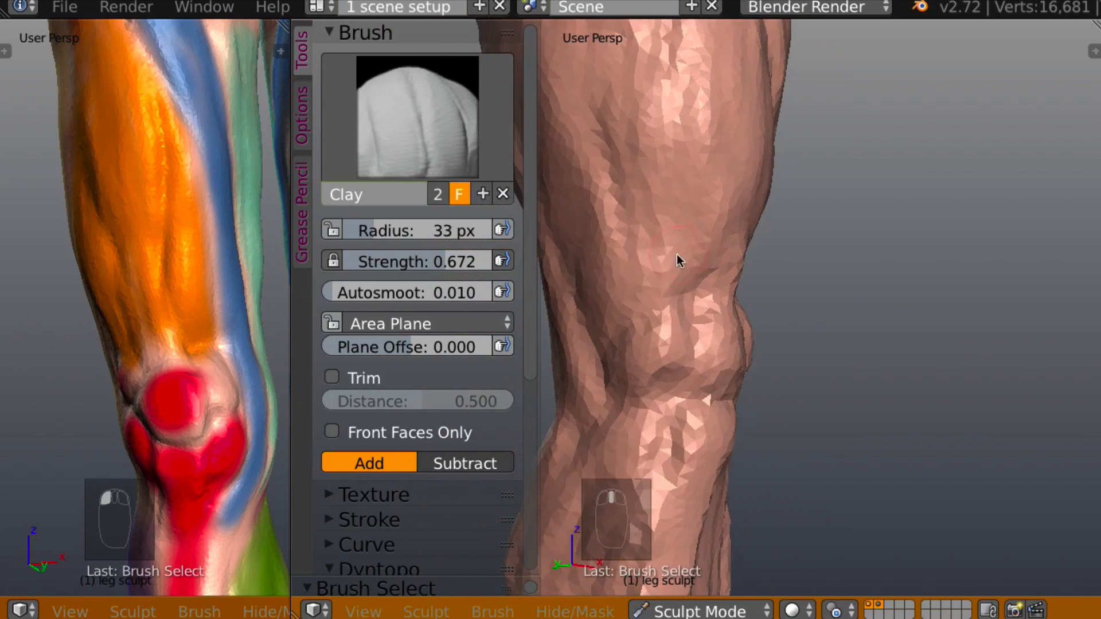
pyautogui.moveTo(640, 313)
pyautogui.mouseDown()
pyautogui.moveTo(651, 291)
pyautogui.moveTo(624, 292)
pyautogui.moveTo(648, 271)
pyautogui.mouseUp()
# Add the bony bump on the inner side of the shin just below the kneecap with Clay strokes
pyautogui.moveTo(624, 327); pyautogui.dragTo(826, 235, button='middle')
pyautogui.moveTo(745, 245); pyautogui.dragTo(713, 251, button='middle')
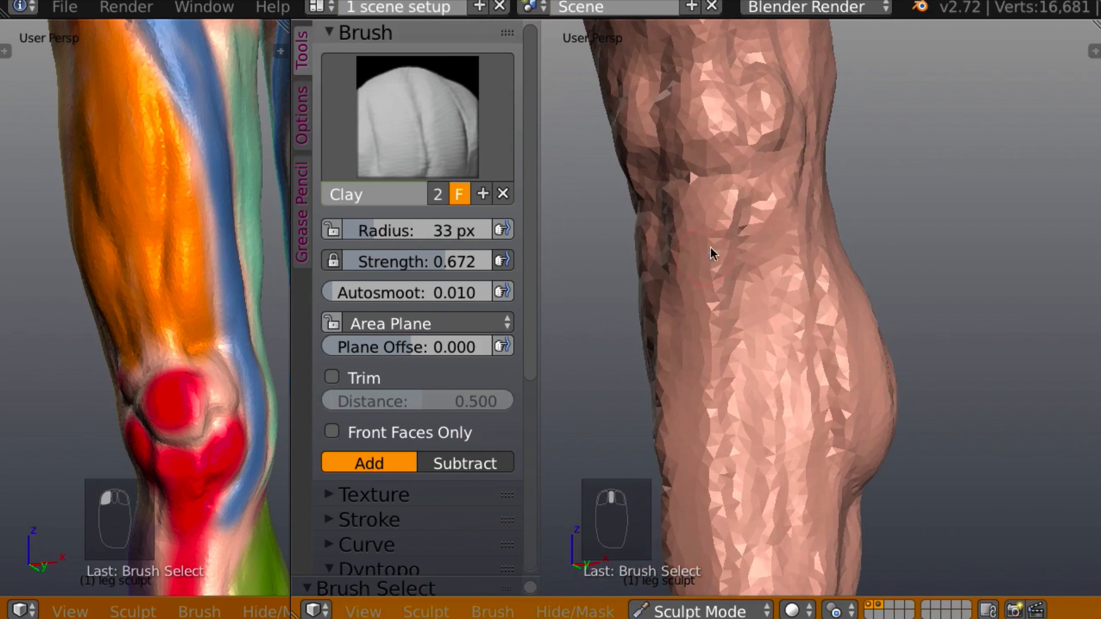
pyautogui.moveTo(775, 224); pyautogui.dragTo(768, 217)
pyautogui.moveTo(768, 217)
pyautogui.mouseDown(button='middle')
pyautogui.moveTo(769, 237)
pyautogui.moveTo(776, 220)
pyautogui.mouseUp(button='middle')
pyautogui.moveTo(786, 179); pyautogui.dragTo(749, 201)
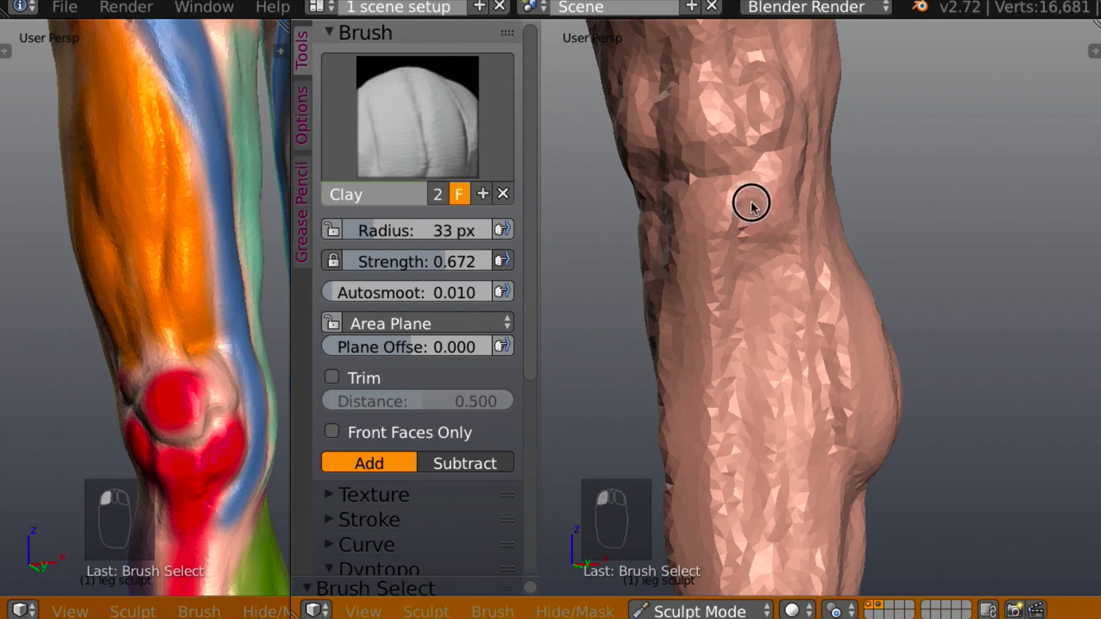
pyautogui.moveTo(750, 201)
pyautogui.mouseDown(button='middle')
pyautogui.moveTo(676, 211)
pyautogui.moveTo(668, 195)
pyautogui.moveTo(751, 189)
pyautogui.mouseUp(button='middle')
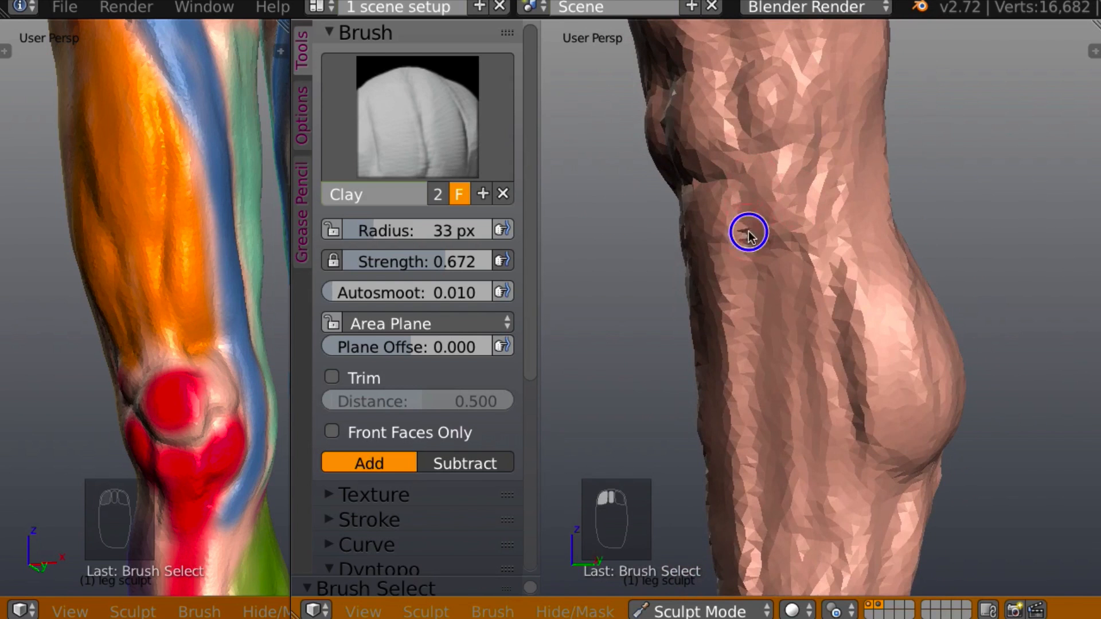
pyautogui.moveTo(749, 229); pyautogui.dragTo(803, 209, button='middle')
pyautogui.moveTo(804, 209); pyautogui.dragTo(793, 197)
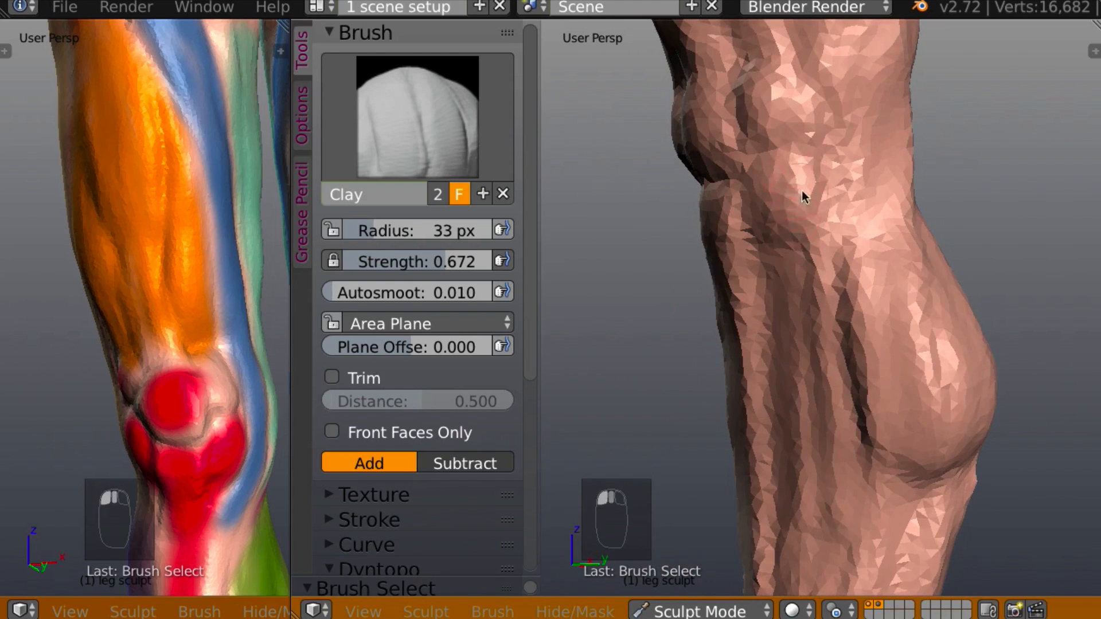
# Sculpt the top of the shin below the kneecap with the Clay and Crease brushes, matching the reference's red bony landmarks
pyautogui.moveTo(801, 190)
pyautogui.mouseDown(button='middle')
pyautogui.moveTo(841, 209)
pyautogui.moveTo(676, 212)
pyautogui.mouseUp(button='middle')
pyautogui.moveTo(676, 213)
pyautogui.mouseDown()
pyautogui.moveTo(671, 179)
pyautogui.moveTo(646, 198)
pyautogui.moveTo(728, 182)
pyautogui.moveTo(700, 215)
pyautogui.moveTo(751, 216)
pyautogui.moveTo(727, 235)
pyautogui.mouseUp()
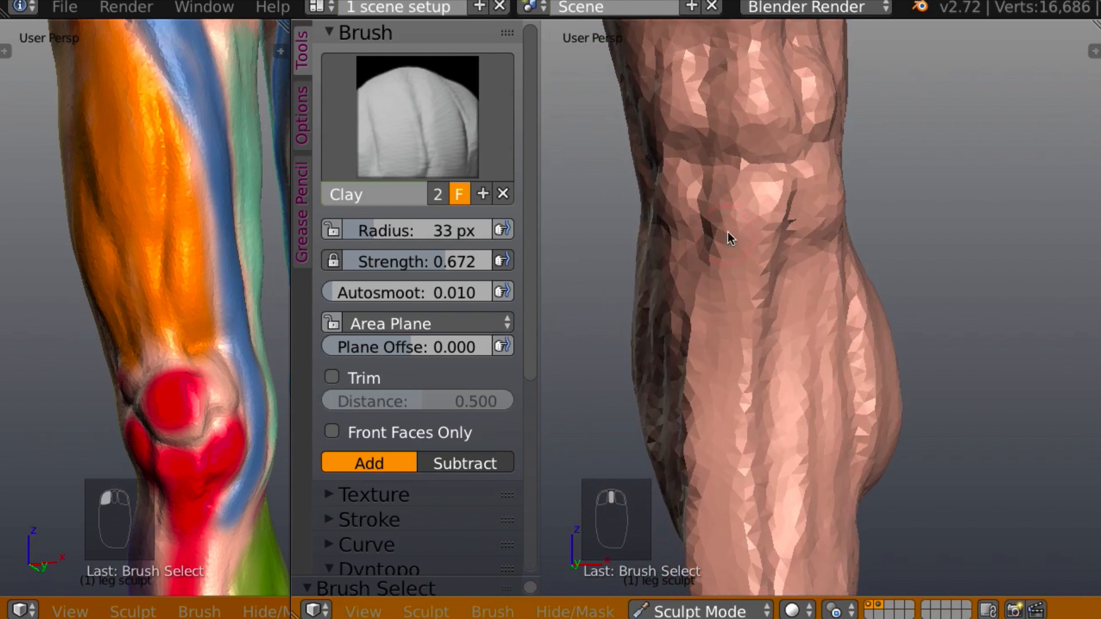
pyautogui.moveTo(728, 236)
pyautogui.mouseDown(button='middle')
pyautogui.moveTo(890, 267)
pyautogui.moveTo(809, 239)
pyautogui.moveTo(710, 248)
pyautogui.mouseUp(button='middle')
pyautogui.hotkey('shift', 'c')
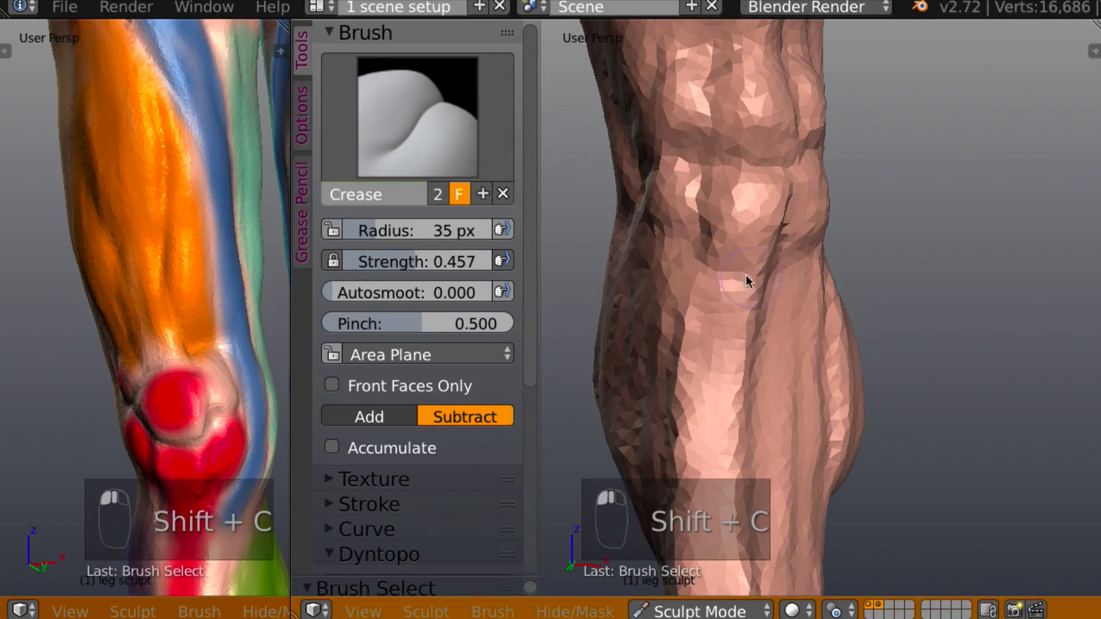
pyautogui.press('c')
pyautogui.moveTo(783, 242)
pyautogui.mouseDown(button='middle')
pyautogui.moveTo(766, 249)
pyautogui.moveTo(790, 184)
pyautogui.mouseUp(button='middle')
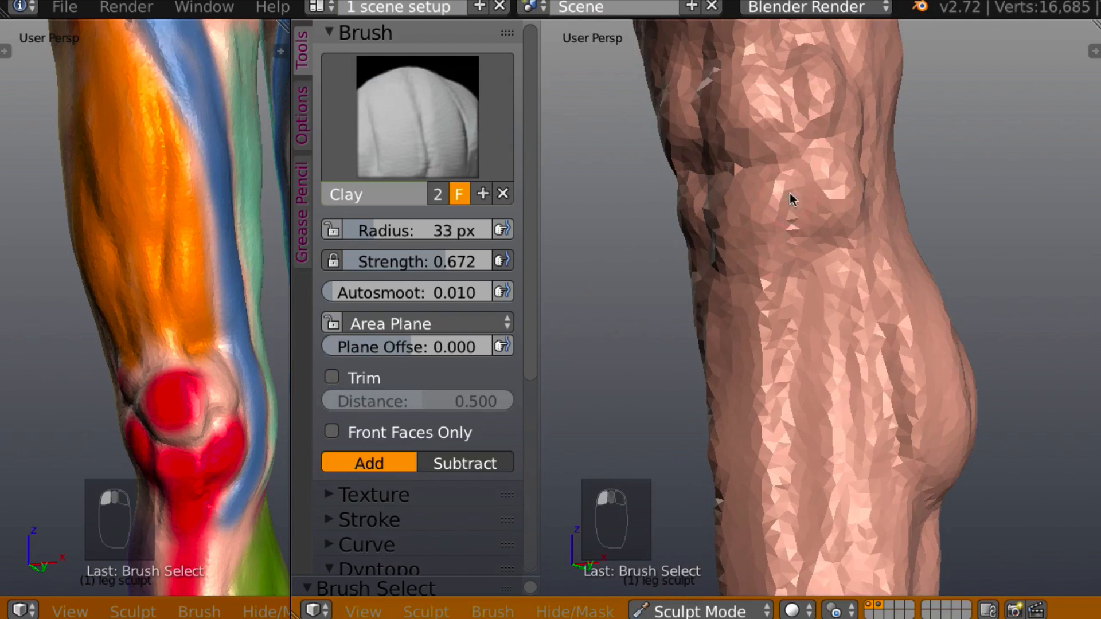
# Refine the form just below the kneecap and at the top of the shin with Clay strokes
pyautogui.moveTo(776, 241); pyautogui.dragTo(824, 226, button='middle')
pyautogui.moveTo(824, 226)
pyautogui.mouseDown()
pyautogui.moveTo(715, 224)
pyautogui.moveTo(705, 181)
pyautogui.mouseUp()
pyautogui.moveTo(700, 184)
pyautogui.mouseDown(button='middle')
pyautogui.moveTo(886, 215)
pyautogui.moveTo(759, 236)
pyautogui.moveTo(708, 277)
pyautogui.moveTo(687, 254)
pyautogui.moveTo(694, 258)
pyautogui.mouseUp(button='middle')
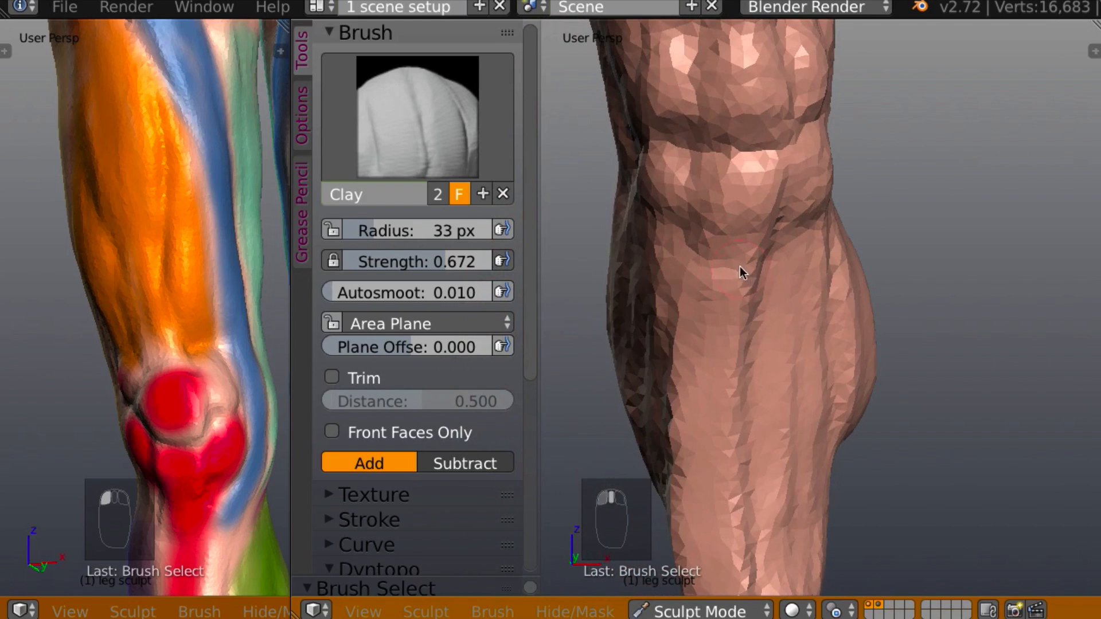
pyautogui.moveTo(739, 266)
pyautogui.mouseDown()
pyautogui.moveTo(759, 263)
pyautogui.moveTo(738, 261)
pyautogui.mouseUp()
pyautogui.moveTo(729, 214)
pyautogui.mouseDown()
pyautogui.moveTo(713, 182)
pyautogui.moveTo(717, 201)
pyautogui.mouseUp()
pyautogui.moveTo(717, 202)
pyautogui.mouseDown(button='middle')
pyautogui.moveTo(754, 170)
pyautogui.moveTo(852, 275)
pyautogui.moveTo(842, 248)
pyautogui.mouseUp(button='middle')
pyautogui.scroll(-5, 786, 200)
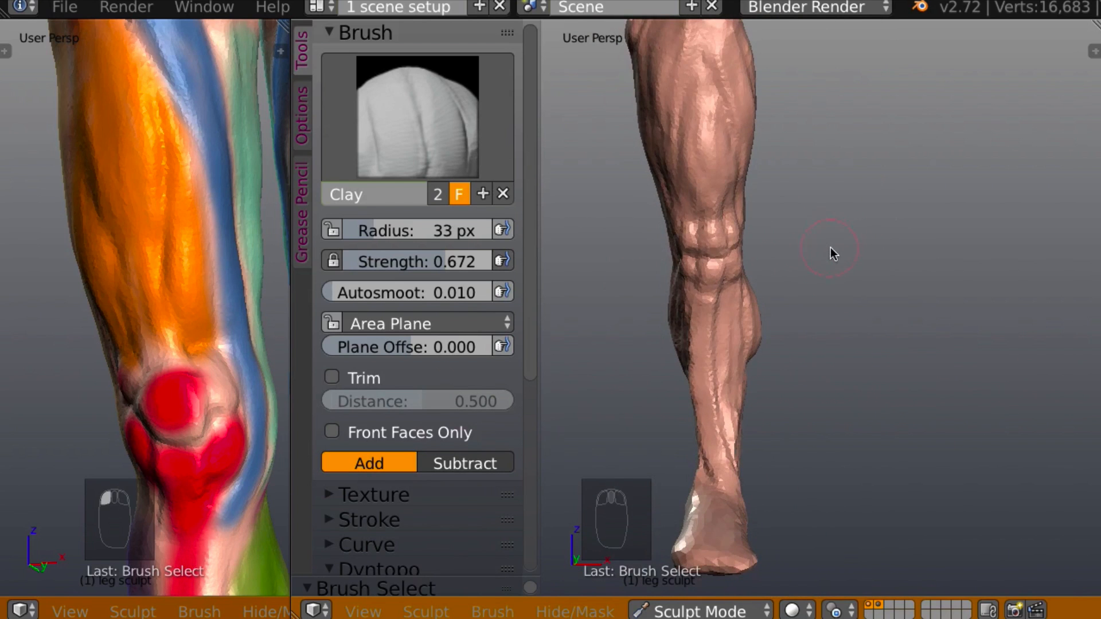
# Shape the side of the knee next to the kneecap with a downward Clay stroke
pyautogui.scroll(6, 830, 247)
pyautogui.moveTo(866, 237); pyautogui.dragTo(757, 144, button='middle')
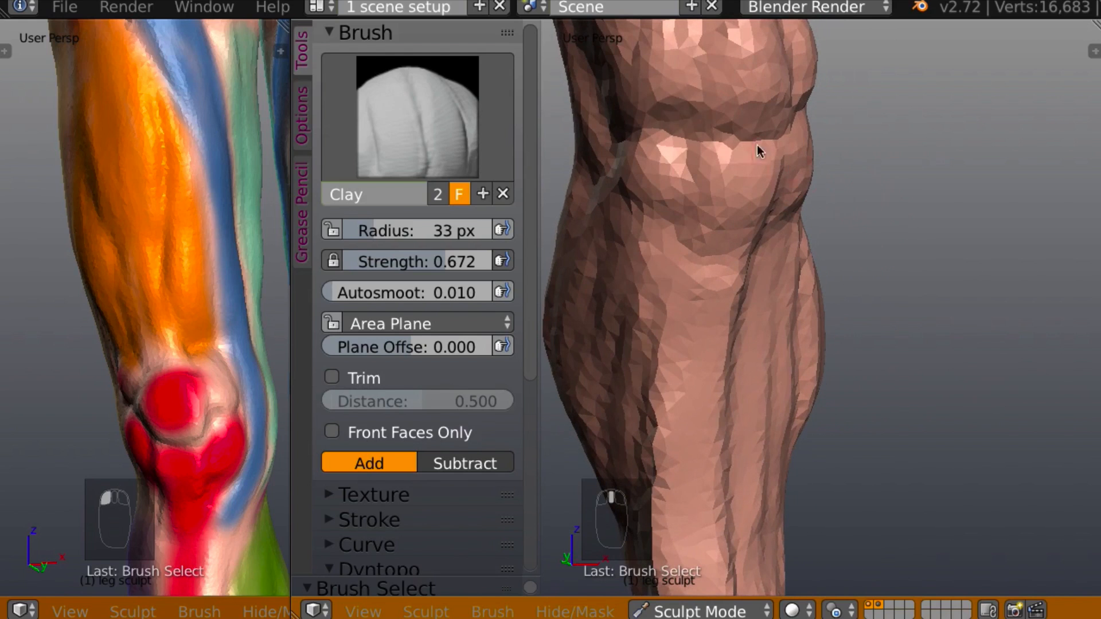
pyautogui.moveTo(648, 80)
pyautogui.mouseDown()
pyautogui.moveTo(636, 111)
pyautogui.moveTo(614, 101)
pyautogui.moveTo(622, 179)
pyautogui.mouseUp()
pyautogui.moveTo(700, 150)
pyautogui.mouseDown(button='middle')
pyautogui.moveTo(768, 211)
pyautogui.moveTo(700, 198)
pyautogui.mouseUp(button='middle')
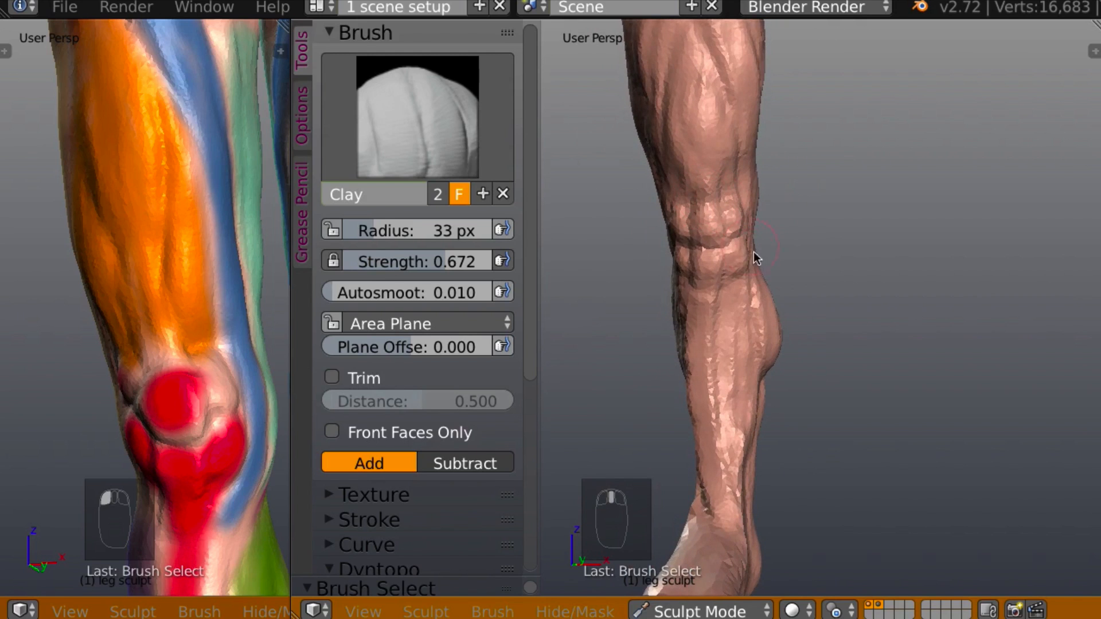
# Compare the knee and lower leg from the front and side with the reference's red bony landmarks and calf muscles
pyautogui.scroll(-1, 313, 388)
pyautogui.moveTo(289, 354); pyautogui.dragTo(280, 338, button='middle')
pyautogui.scroll(3, 815, 273)
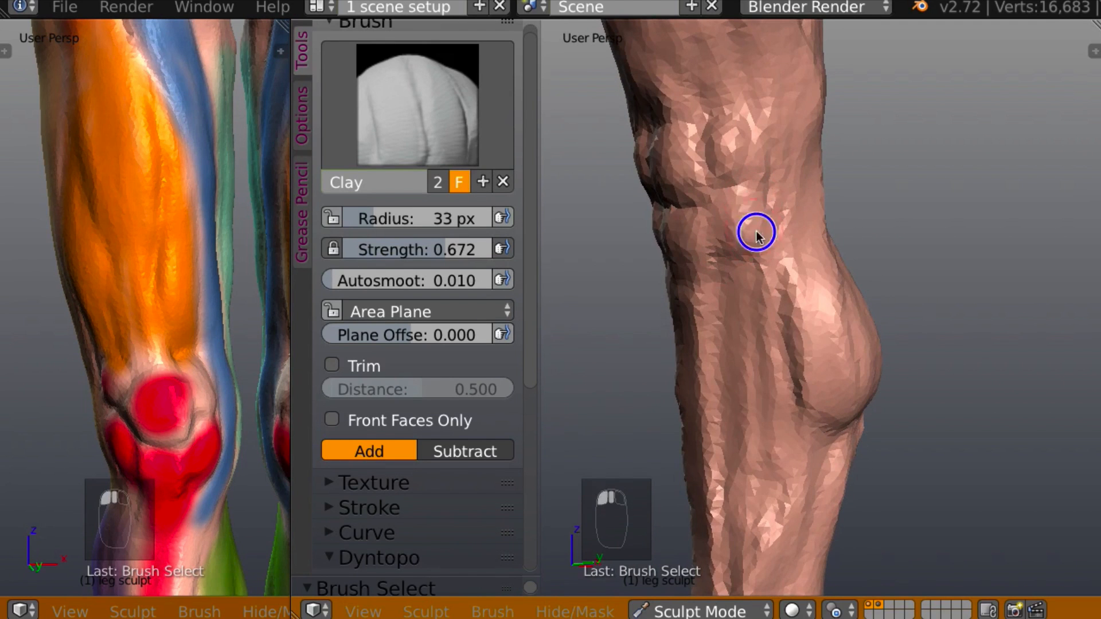
pyautogui.moveTo(741, 239)
pyautogui.mouseDown(button='middle')
pyautogui.moveTo(967, 185)
pyautogui.moveTo(872, 190)
pyautogui.mouseUp(button='middle')
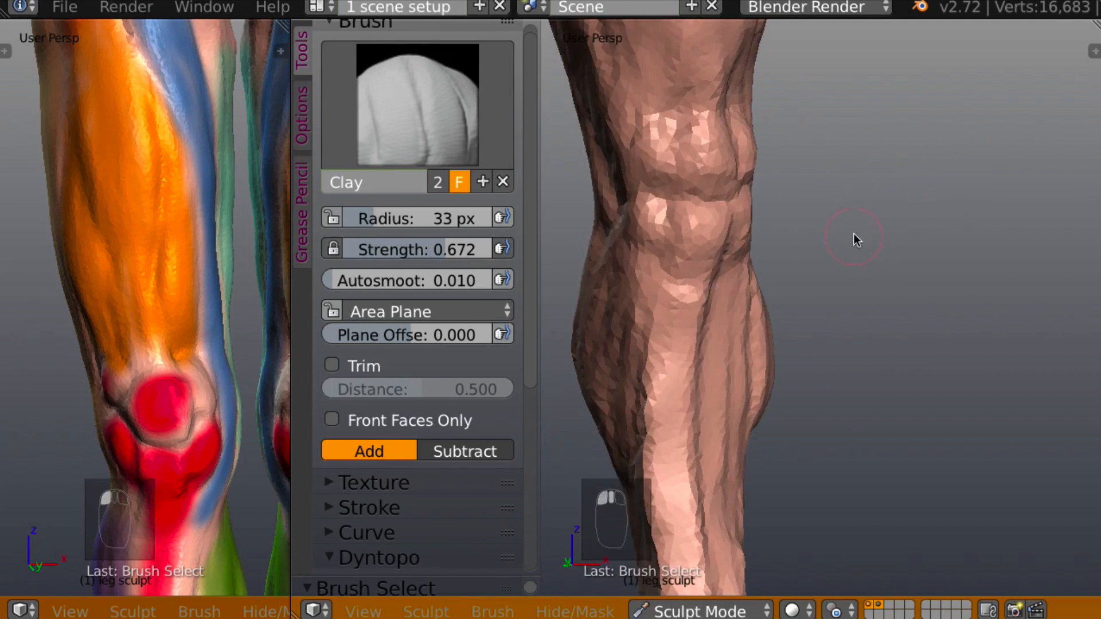
pyautogui.moveTo(853, 234); pyautogui.dragTo(711, 147, button='middle')
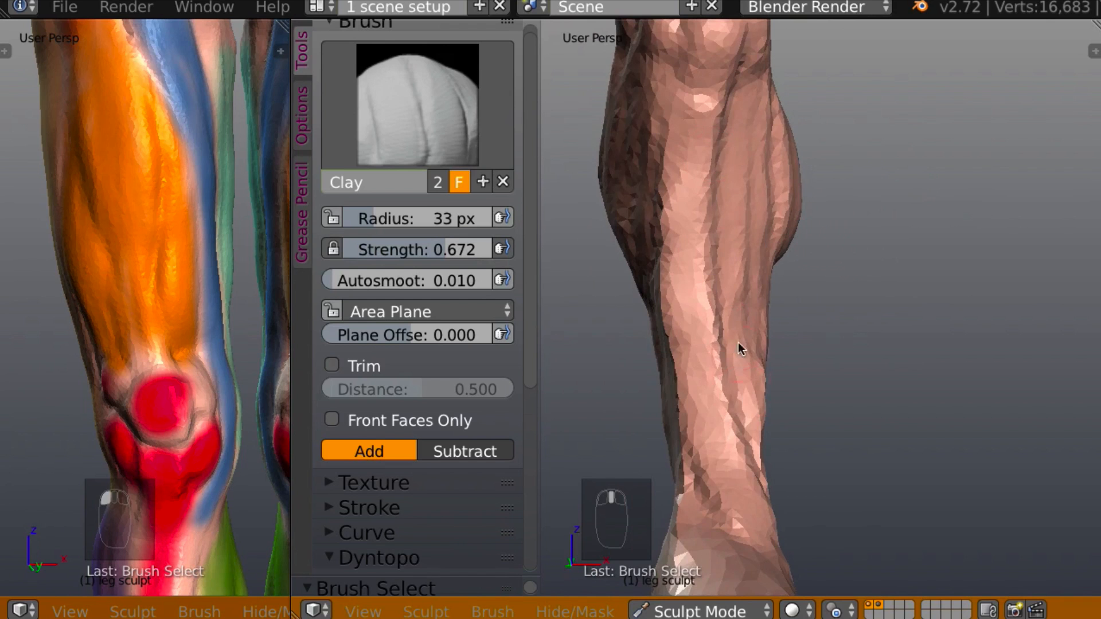
pyautogui.moveTo(738, 342); pyautogui.dragTo(810, 245, button='middle')
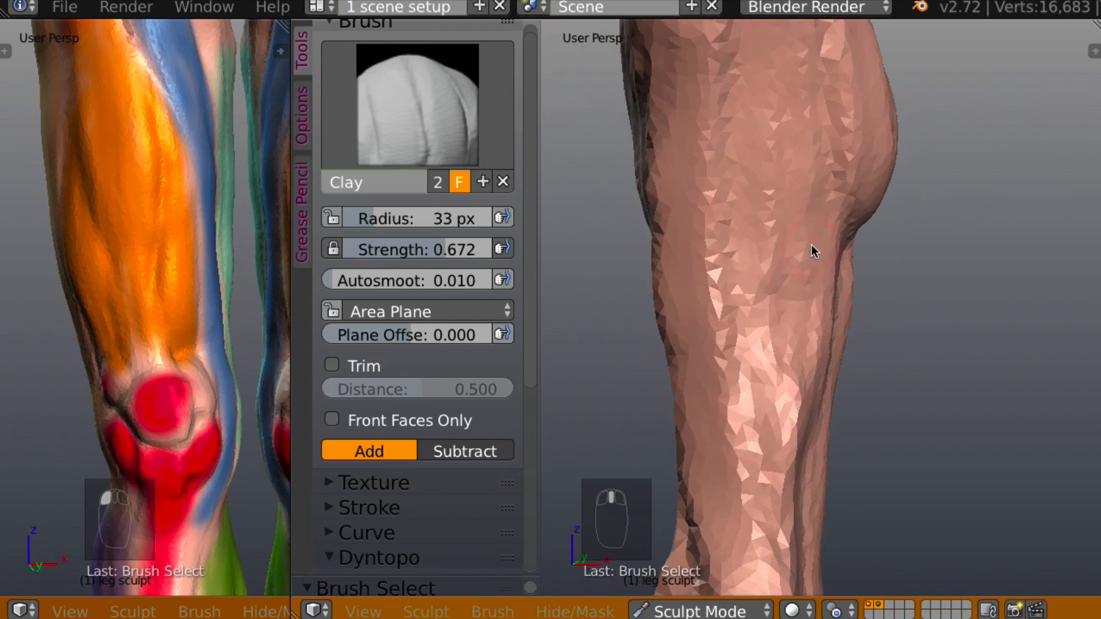
pyautogui.moveTo(815, 170); pyautogui.dragTo(756, 136, button='middle')
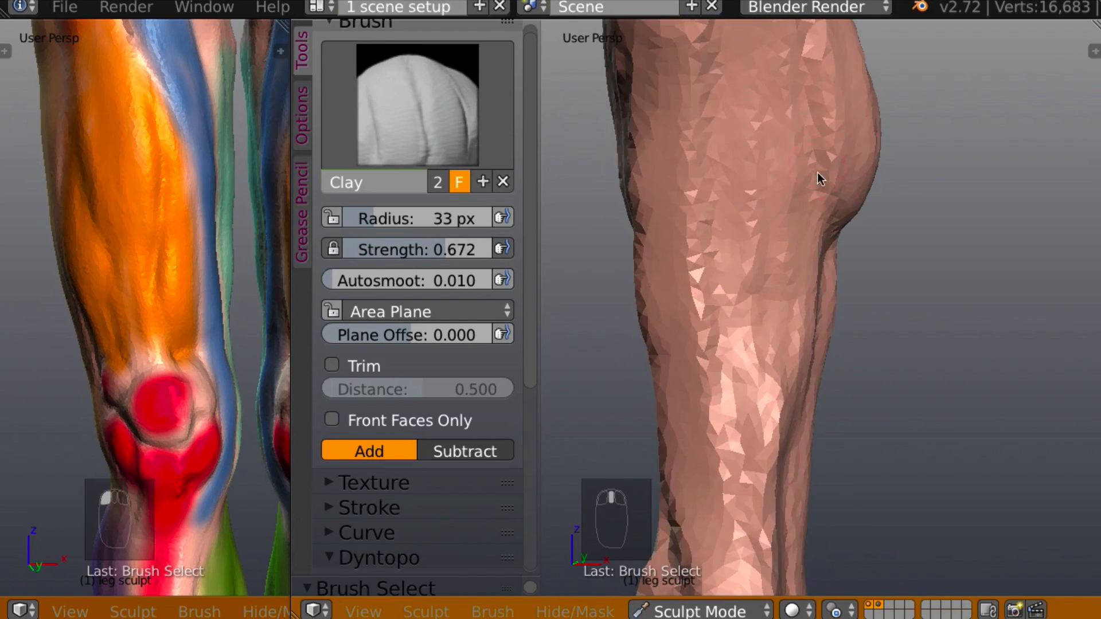
pyautogui.keyDown('shift'); pyautogui.moveTo(817, 172); pyautogui.dragTo(805, 281, button='middle'); pyautogui.keyUp('shift')
pyautogui.keyDown('shift'); pyautogui.moveTo(225, 256); pyautogui.dragTo(214, 118, button='middle'); pyautogui.keyUp('shift')
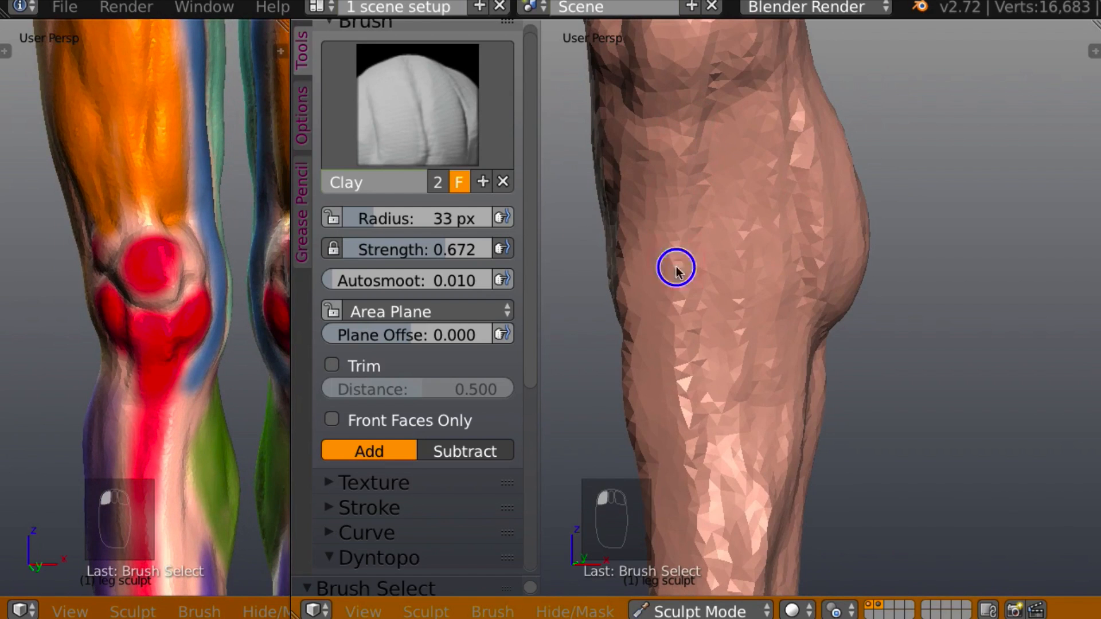
# Even out the rough ridges along the side of the shin below the knee with long brush strokes
pyautogui.moveTo(688, 396)
pyautogui.mouseDown()
pyautogui.moveTo(688, 436)
pyautogui.moveTo(683, 378)
pyautogui.mouseUp()
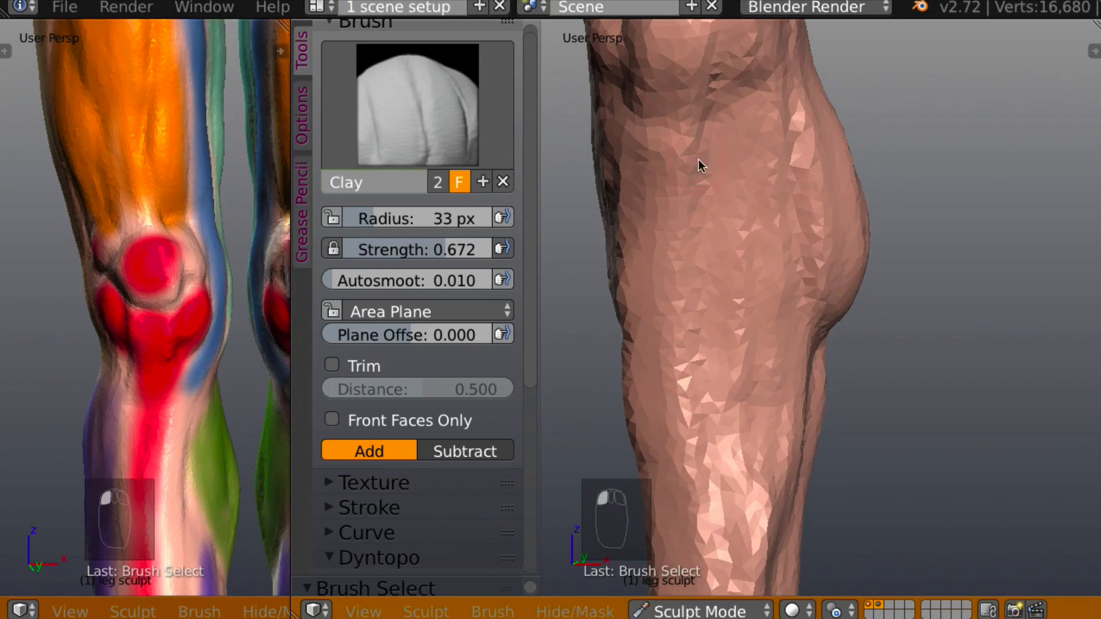
pyautogui.moveTo(728, 130)
pyautogui.mouseDown()
pyautogui.moveTo(715, 128)
pyautogui.moveTo(711, 329)
pyautogui.moveTo(724, 522)
pyautogui.mouseUp()
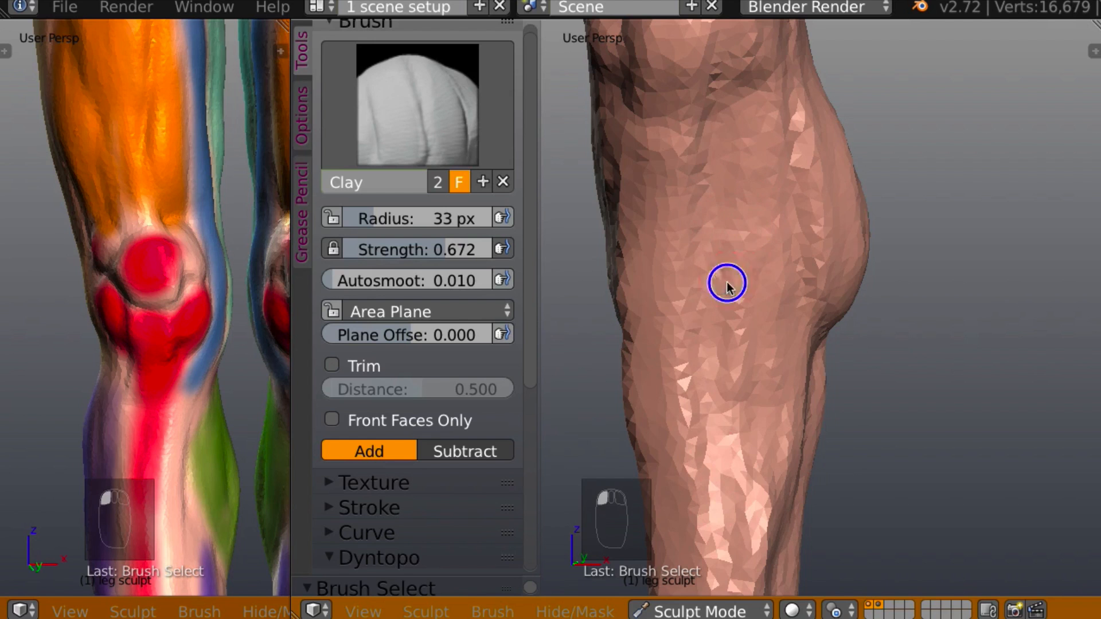
pyautogui.moveTo(729, 287); pyautogui.dragTo(730, 364)
pyautogui.moveTo(730, 364)
pyautogui.mouseDown(button='middle')
pyautogui.moveTo(771, 263)
pyautogui.moveTo(779, 144)
pyautogui.mouseUp(button='middle')
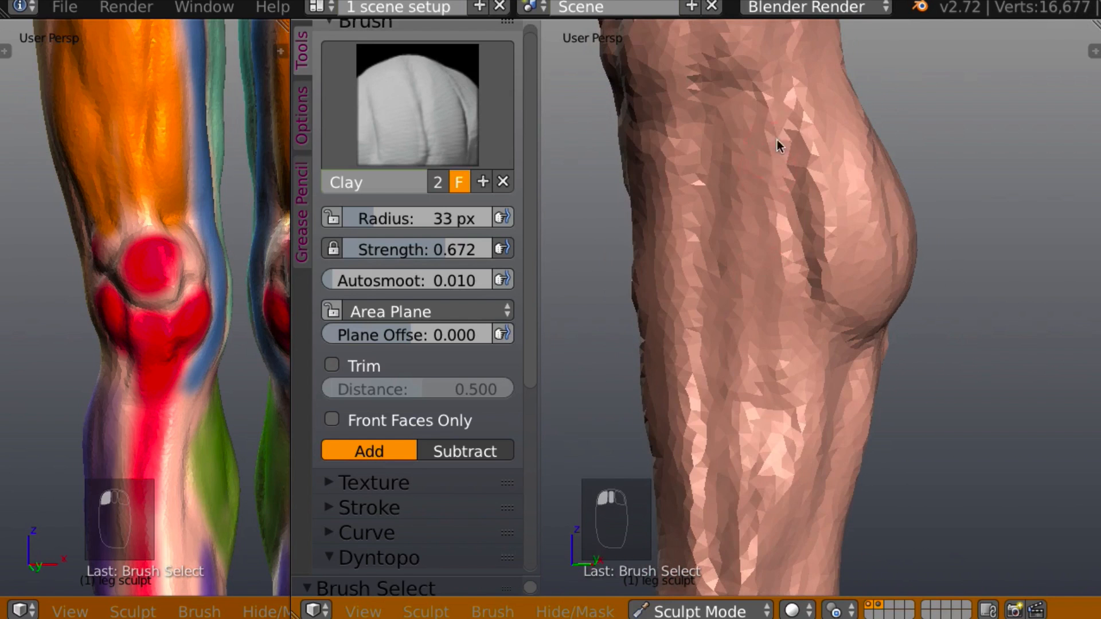
# Shape the front edge of the calf muscle and soften the groove between it and the shin with Clay strokes
pyautogui.moveTo(778, 144)
pyautogui.mouseDown()
pyautogui.moveTo(767, 116)
pyautogui.moveTo(768, 287)
pyautogui.mouseUp()
pyautogui.moveTo(768, 287)
pyautogui.mouseDown(button='middle')
pyautogui.moveTo(785, 290)
pyautogui.moveTo(835, 189)
pyautogui.moveTo(860, 174)
pyautogui.mouseUp(button='middle')
pyautogui.moveTo(847, 99)
pyautogui.mouseDown()
pyautogui.moveTo(820, 128)
pyautogui.moveTo(818, 201)
pyautogui.mouseUp()
pyautogui.moveTo(818, 201)
pyautogui.mouseDown(button='middle')
pyautogui.moveTo(903, 133)
pyautogui.moveTo(826, 89)
pyautogui.mouseUp(button='middle')
pyautogui.moveTo(820, 89); pyautogui.dragTo(802, 258)
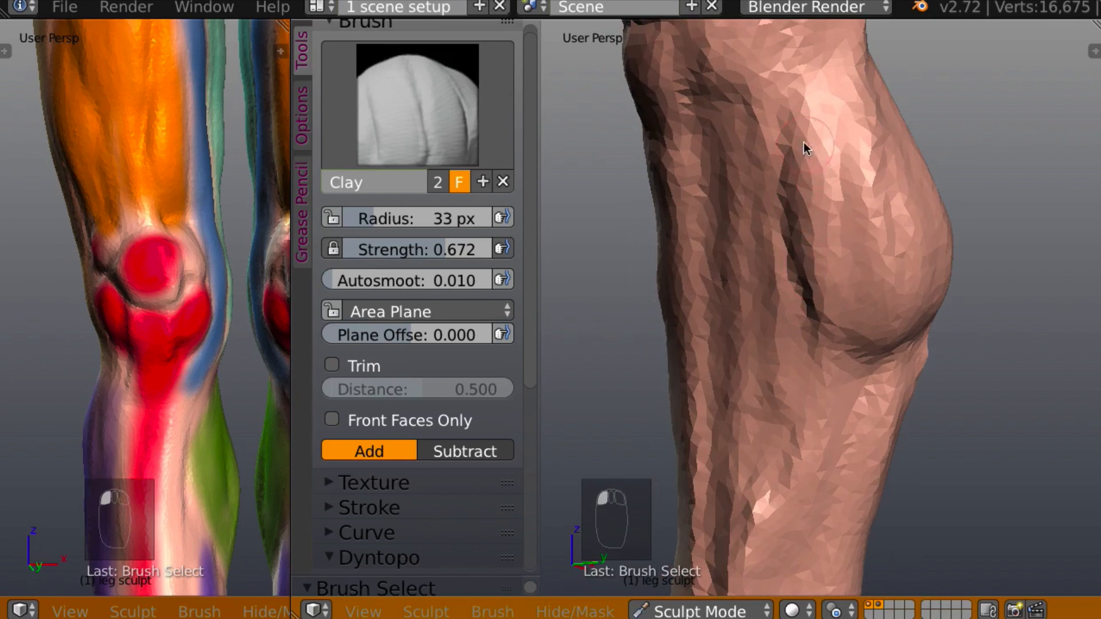
pyautogui.moveTo(804, 145); pyautogui.dragTo(817, 298)
pyautogui.moveTo(794, 246); pyautogui.dragTo(825, 320)
pyautogui.moveTo(813, 129); pyautogui.dragTo(823, 304)
pyautogui.moveTo(797, 224); pyautogui.dragTo(829, 291)
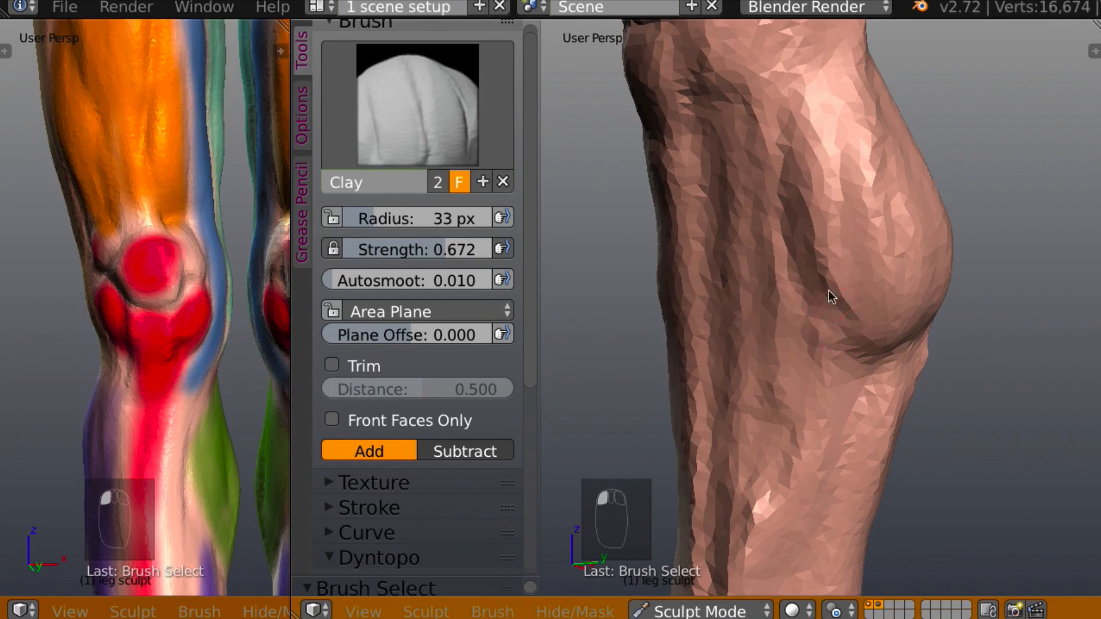
pyautogui.moveTo(813, 163); pyautogui.dragTo(795, 218)
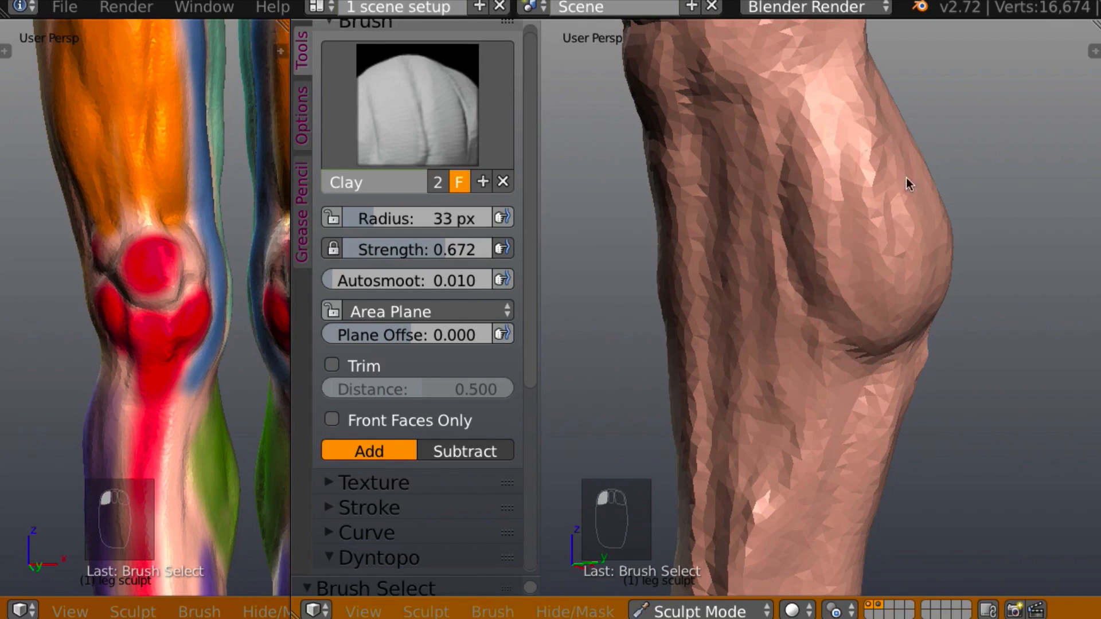
pyautogui.moveTo(906, 179); pyautogui.dragTo(843, 148, button='middle')
pyautogui.moveTo(842, 246); pyautogui.dragTo(843, 303)
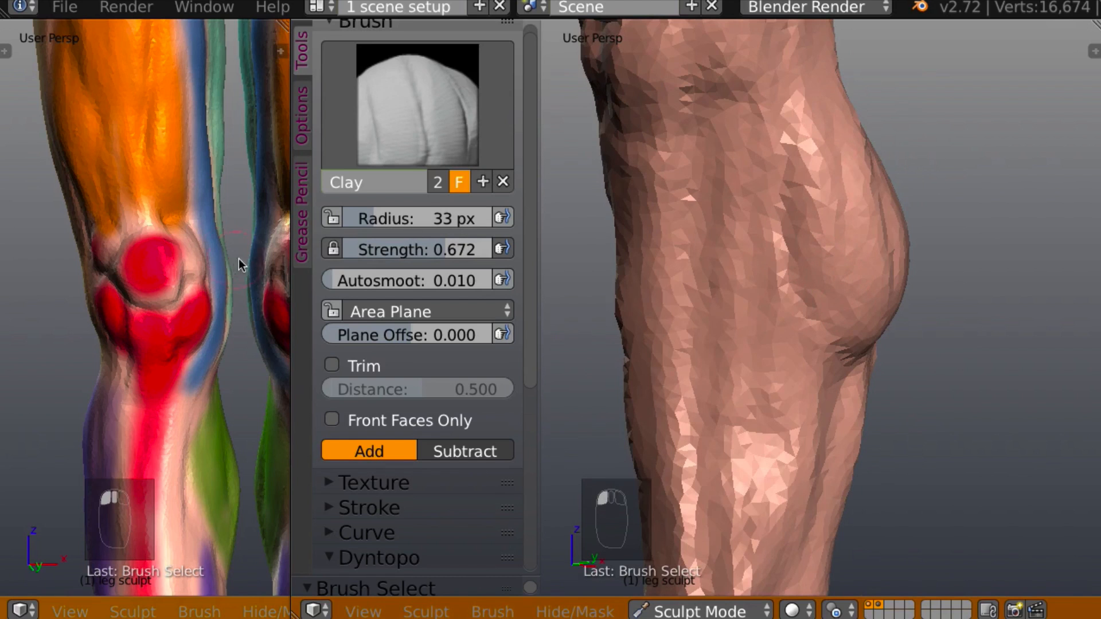
# Define the lower edge of the calf bulge, following the reference's rear view of the green calf muscles
pyautogui.moveTo(238, 259); pyautogui.dragTo(172, 189, button='middle')
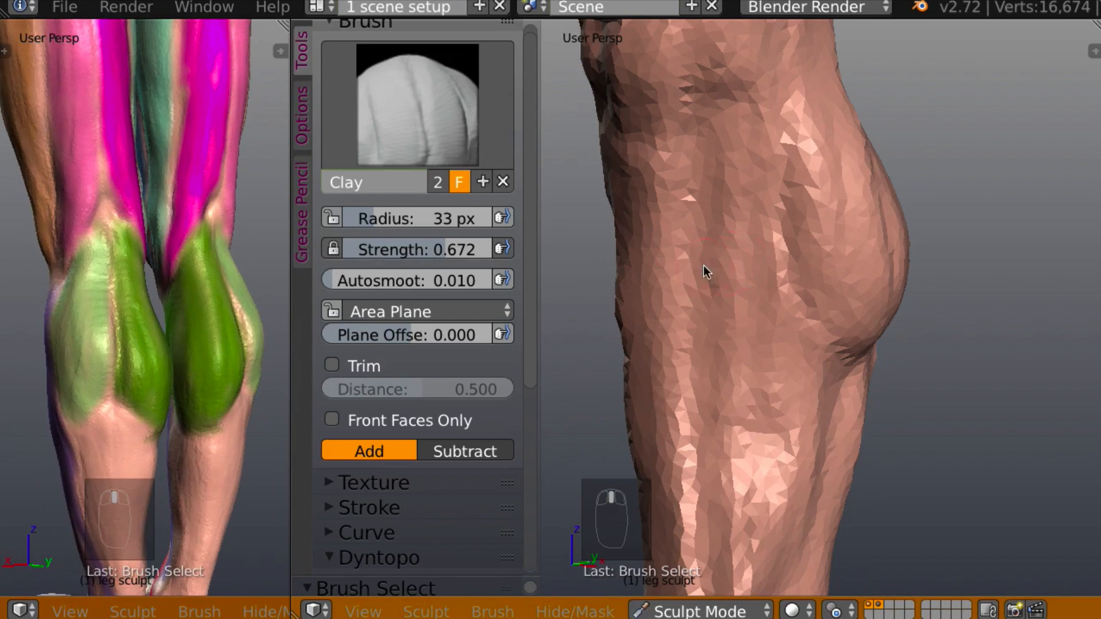
pyautogui.moveTo(703, 266)
pyautogui.mouseDown(button='middle')
pyautogui.moveTo(691, 263)
pyautogui.moveTo(728, 267)
pyautogui.moveTo(706, 260)
pyautogui.mouseUp(button='middle')
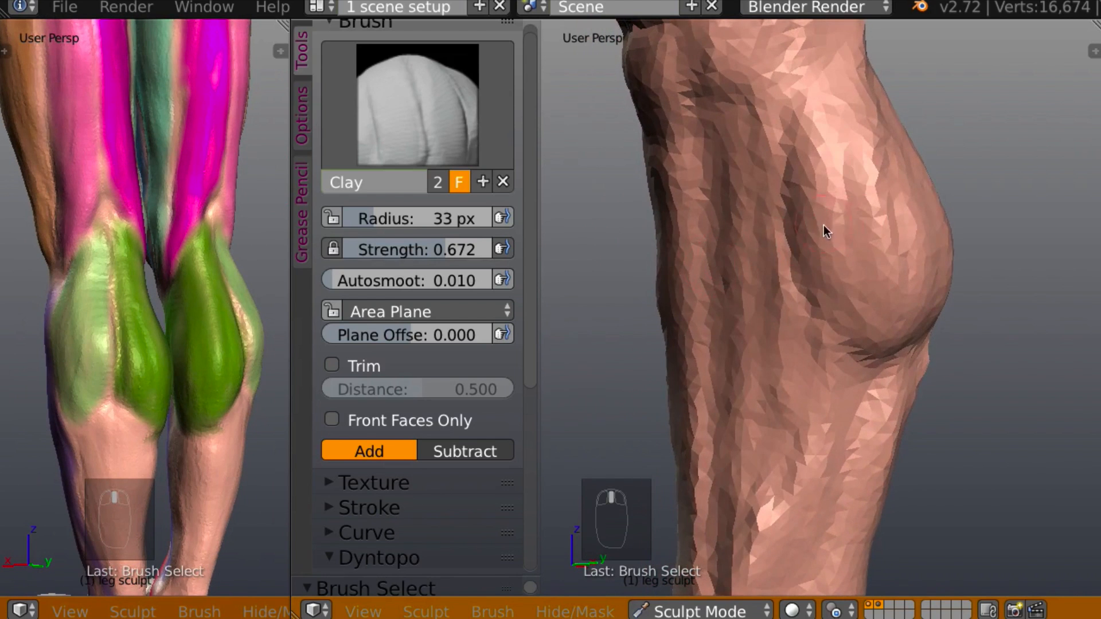
pyautogui.moveTo(824, 224); pyautogui.dragTo(928, 305, button='middle')
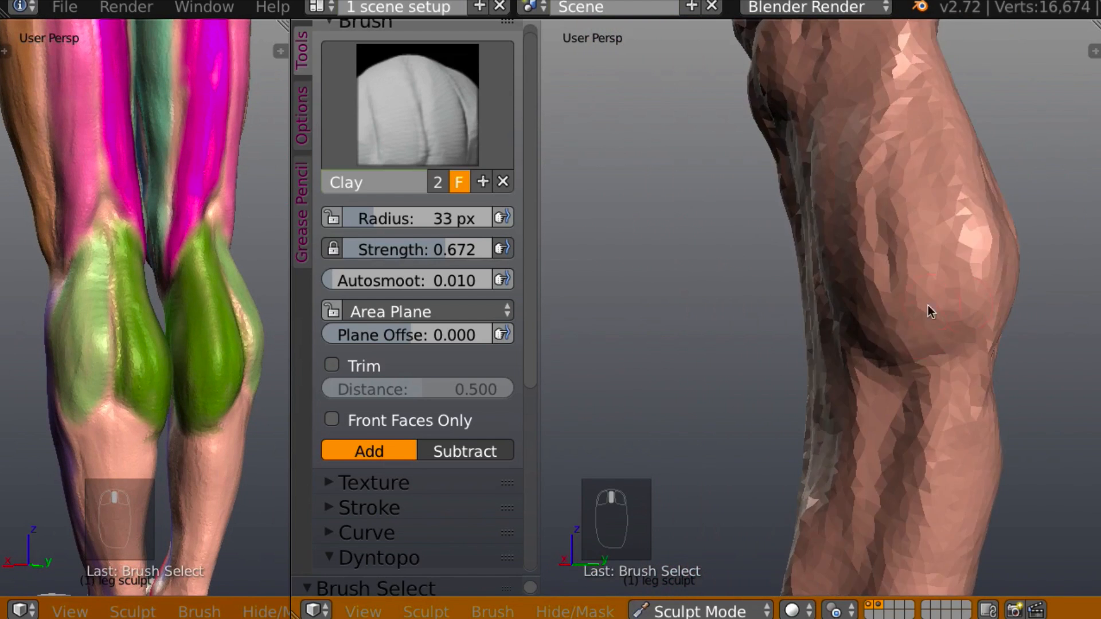
pyautogui.moveTo(931, 372); pyautogui.dragTo(883, 355)
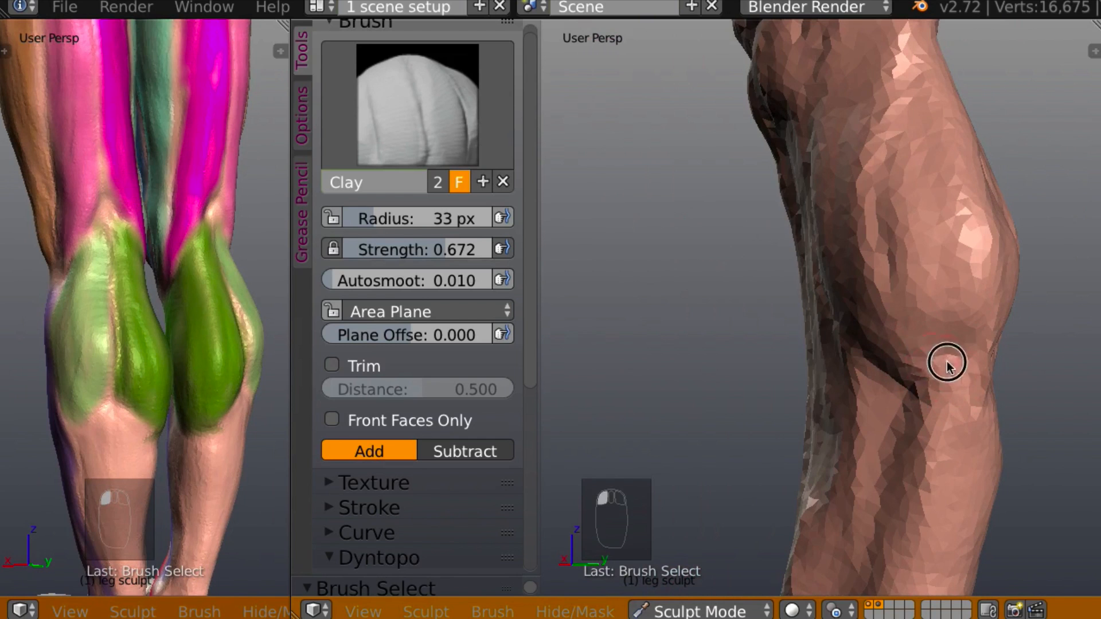
pyautogui.moveTo(890, 239); pyautogui.dragTo(895, 271)
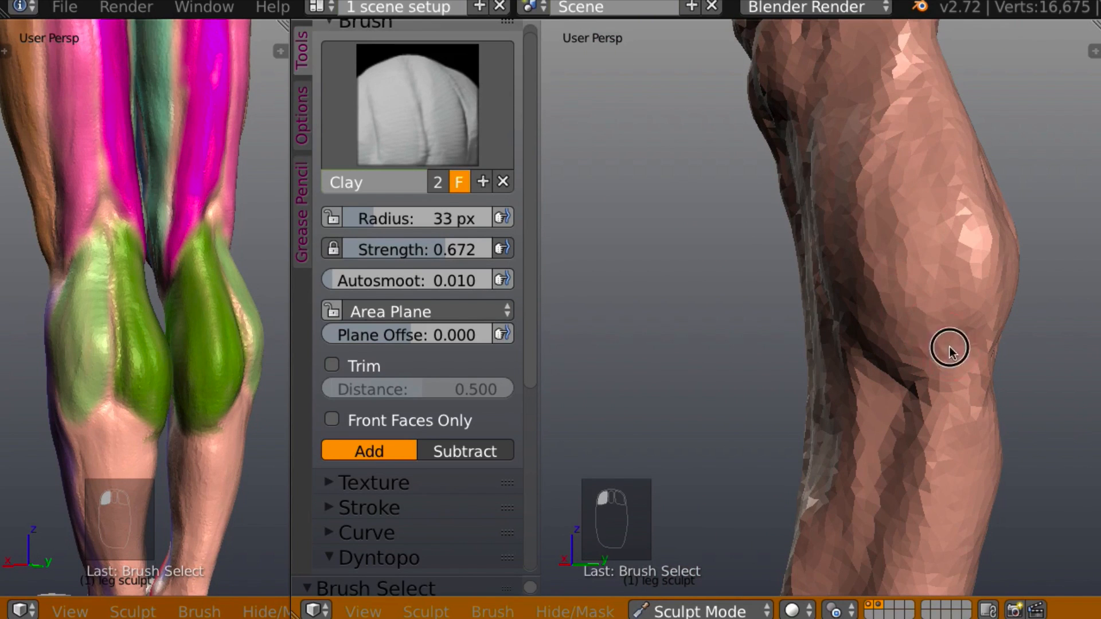
pyautogui.moveTo(949, 347); pyautogui.dragTo(943, 334)
pyautogui.moveTo(940, 344)
pyautogui.mouseDown(button='middle')
pyautogui.moveTo(1005, 346)
pyautogui.moveTo(961, 352)
pyautogui.moveTo(953, 319)
pyautogui.moveTo(893, 321)
pyautogui.moveTo(853, 199)
pyautogui.mouseUp(button='middle')
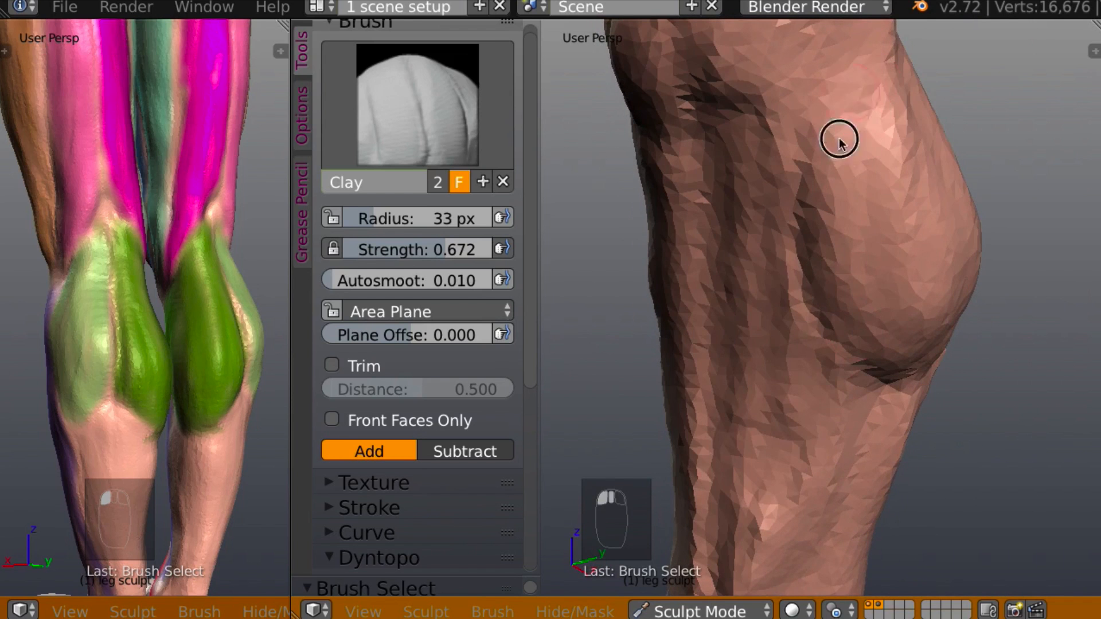
# Smooth out the uneven ridges on the side of the lower shin down to just above the ankle
pyautogui.moveTo(846, 128); pyautogui.dragTo(836, 143, button='middle')
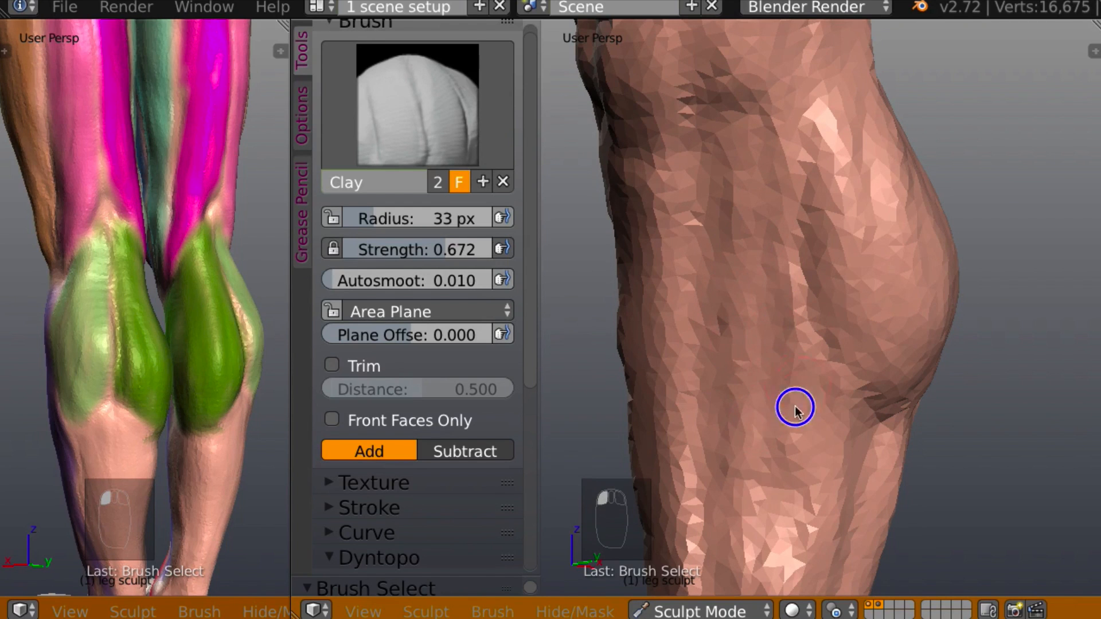
pyautogui.scroll(-5, 860, 314)
pyautogui.moveTo(828, 393); pyautogui.dragTo(720, 152, button='middle')
pyautogui.scroll(4, 894, 275)
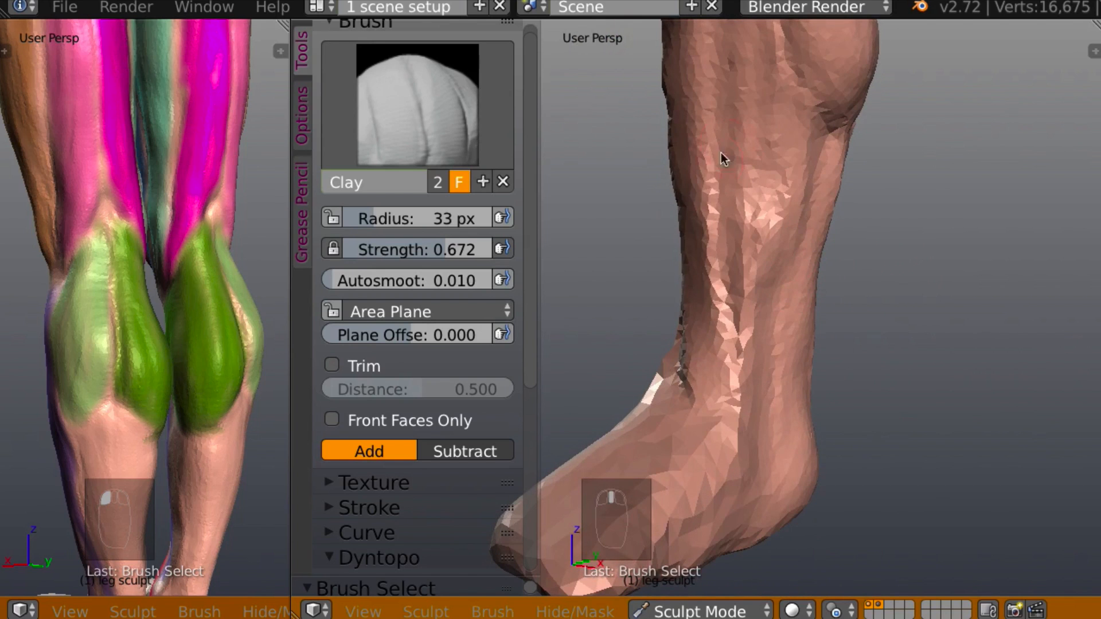
pyautogui.moveTo(720, 306)
pyautogui.mouseDown()
pyautogui.moveTo(743, 339)
pyautogui.moveTo(756, 333)
pyautogui.mouseUp()
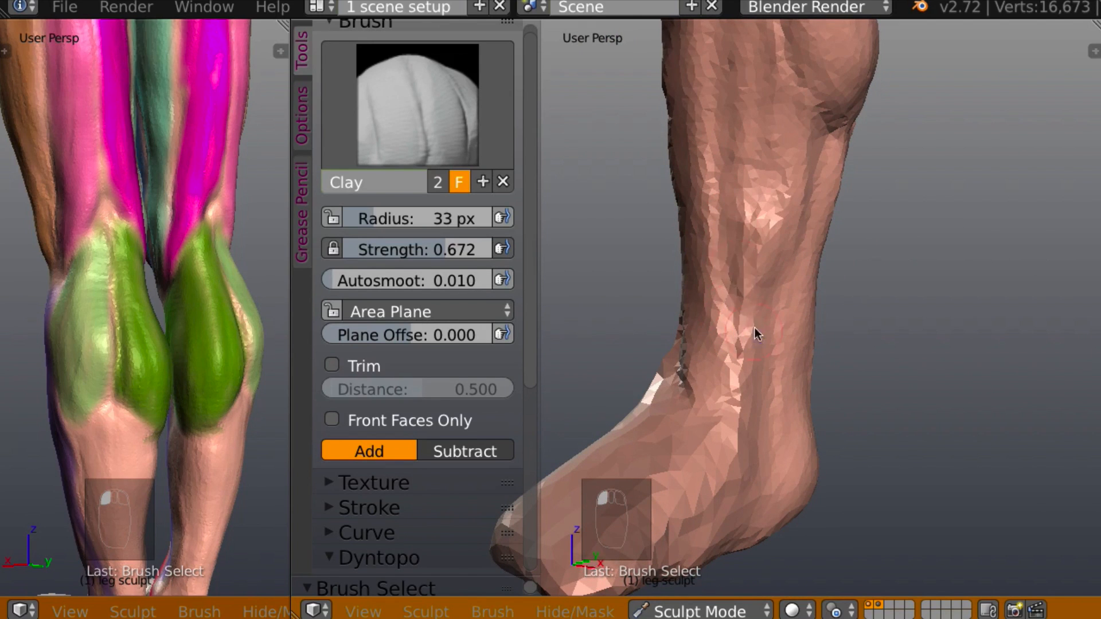
pyautogui.moveTo(738, 173)
pyautogui.mouseDown()
pyautogui.moveTo(755, 298)
pyautogui.moveTo(750, 210)
pyautogui.mouseUp()
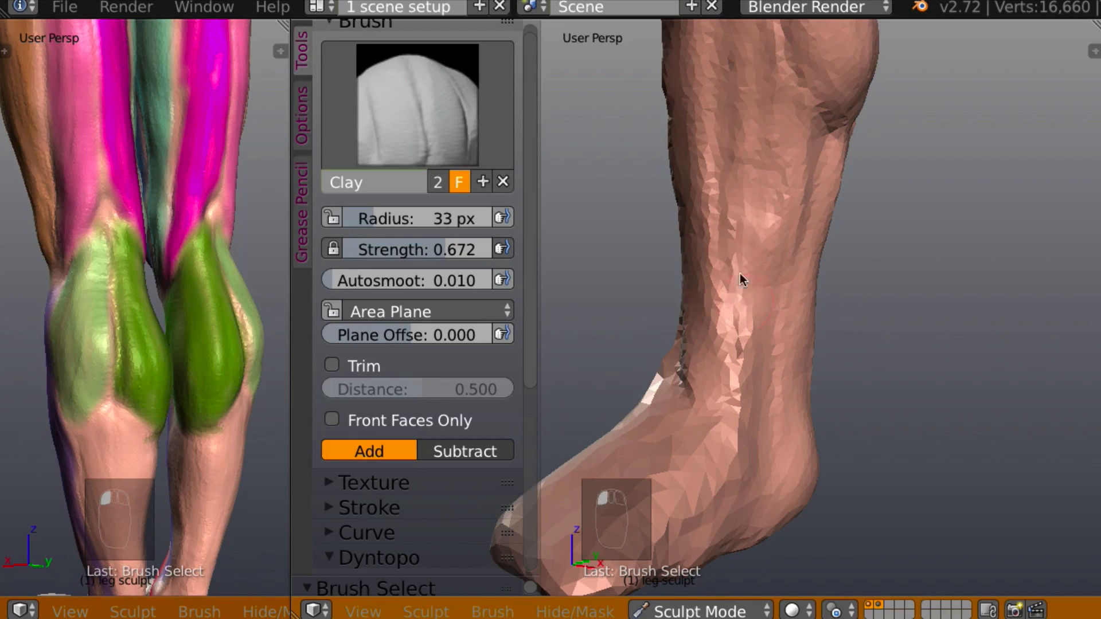
pyautogui.moveTo(739, 390); pyautogui.dragTo(725, 359)
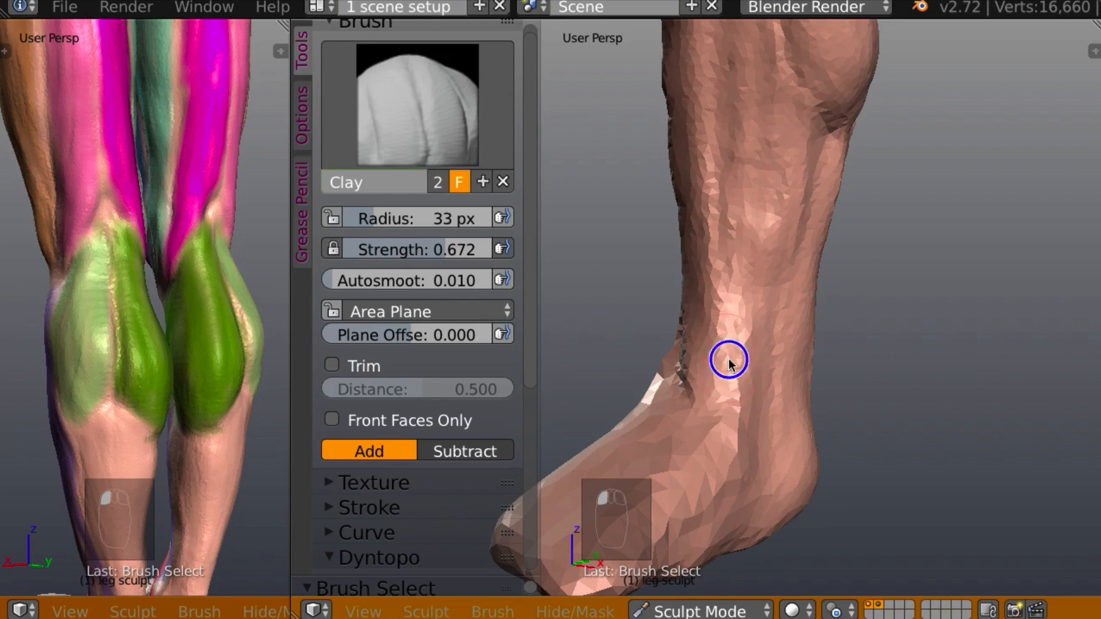
# Carve and refine the lengthwise contours on the opposite side of the lower leg, from below the calf to the ankle
pyautogui.moveTo(728, 361)
pyautogui.mouseDown(button='middle')
pyautogui.moveTo(847, 314)
pyautogui.moveTo(792, 312)
pyautogui.moveTo(885, 320)
pyautogui.moveTo(850, 315)
pyautogui.moveTo(801, 233)
pyautogui.mouseUp(button='middle')
pyautogui.moveTo(661, 192)
pyautogui.keyDown('ctrl'); pyautogui.mouseDown()
pyautogui.moveTo(663, 103)
pyautogui.moveTo(671, 307)
pyautogui.moveTo(691, 355)
pyautogui.mouseUp(); pyautogui.keyUp('ctrl')
pyautogui.moveTo(691, 355)
pyautogui.mouseDown(button='middle')
pyautogui.moveTo(598, 336)
pyautogui.moveTo(678, 340)
pyautogui.mouseUp(button='middle')
pyautogui.moveTo(687, 278); pyautogui.dragTo(634, 245, button='middle')
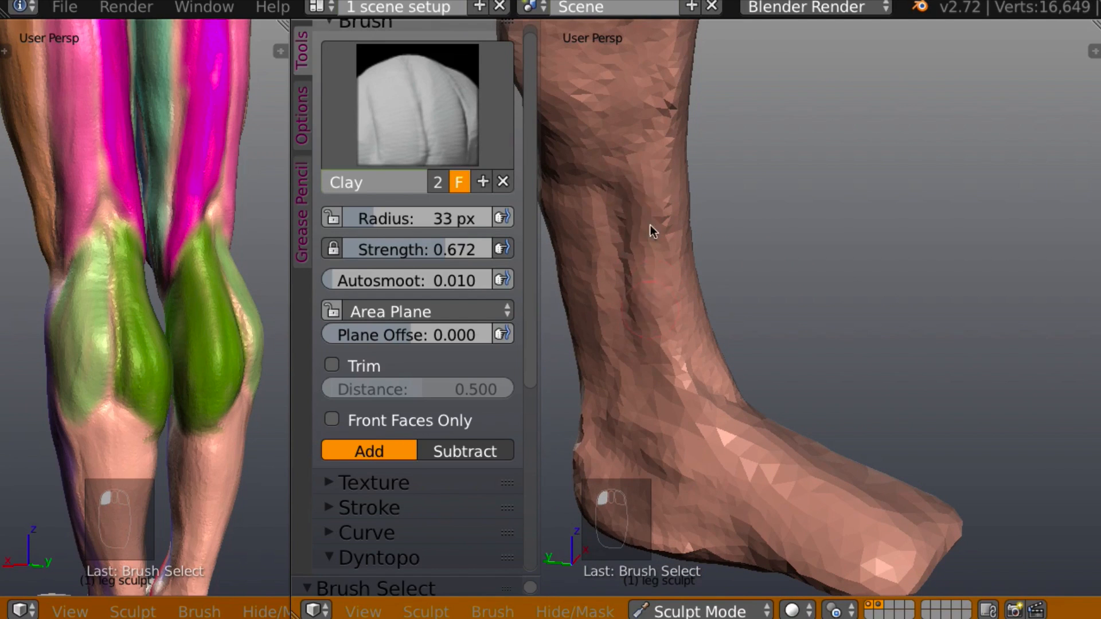
pyautogui.moveTo(624, 182)
pyautogui.mouseDown()
pyautogui.moveTo(626, 276)
pyautogui.moveTo(662, 385)
pyautogui.mouseUp()
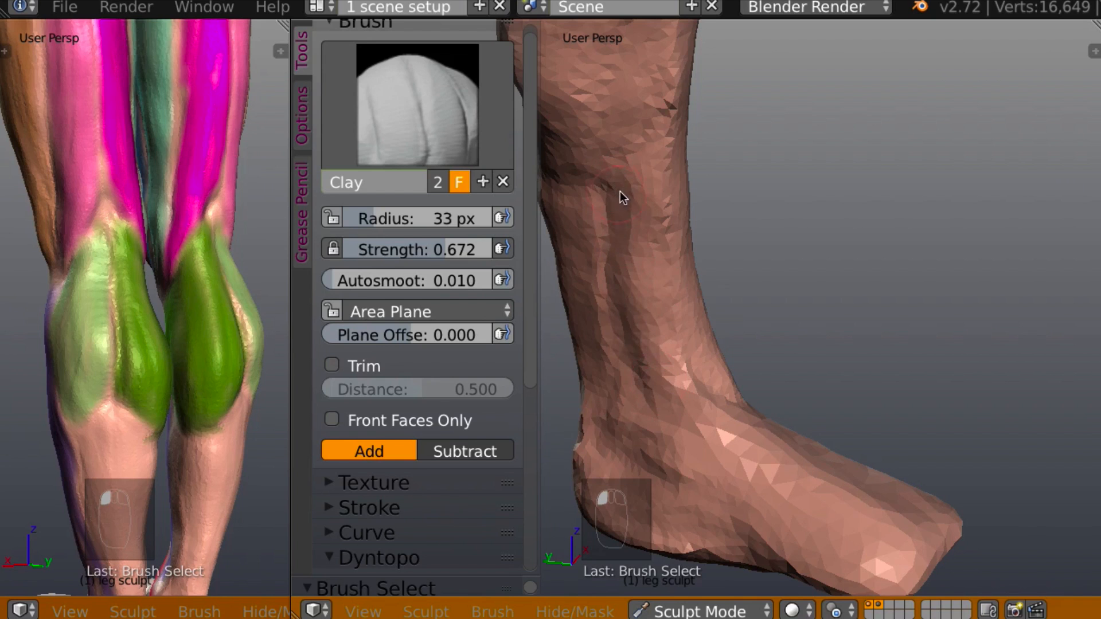
pyautogui.moveTo(629, 260); pyautogui.dragTo(648, 350)
# Touch up the side of the shin just below the kneecap with Clay and check the whole leg's proportions
pyautogui.moveTo(645, 189); pyautogui.dragTo(547, 178, button='middle')
pyautogui.scroll(-5, 681, 172)
pyautogui.moveTo(678, 221)
pyautogui.mouseDown(button='middle')
pyautogui.moveTo(702, 184)
pyautogui.moveTo(659, 184)
pyautogui.moveTo(700, 175)
pyautogui.mouseUp(button='middle')
pyautogui.scroll(6, 716, 172)
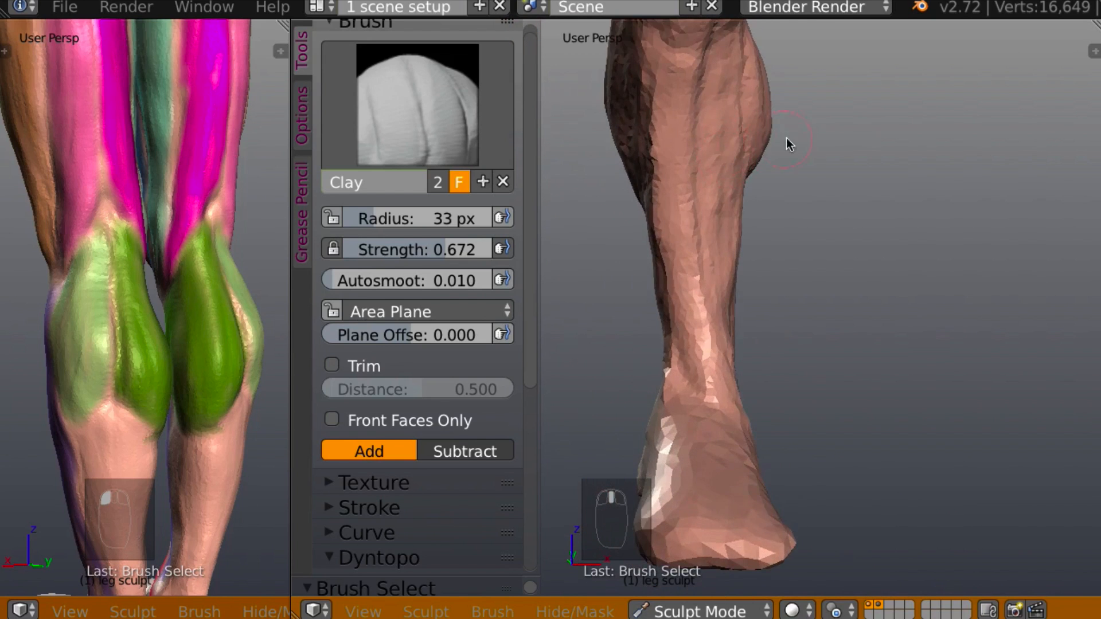
pyautogui.scroll(-4, 797, 178)
pyautogui.moveTo(806, 216); pyautogui.dragTo(860, 315, button='middle')
pyautogui.scroll(4, 860, 315)
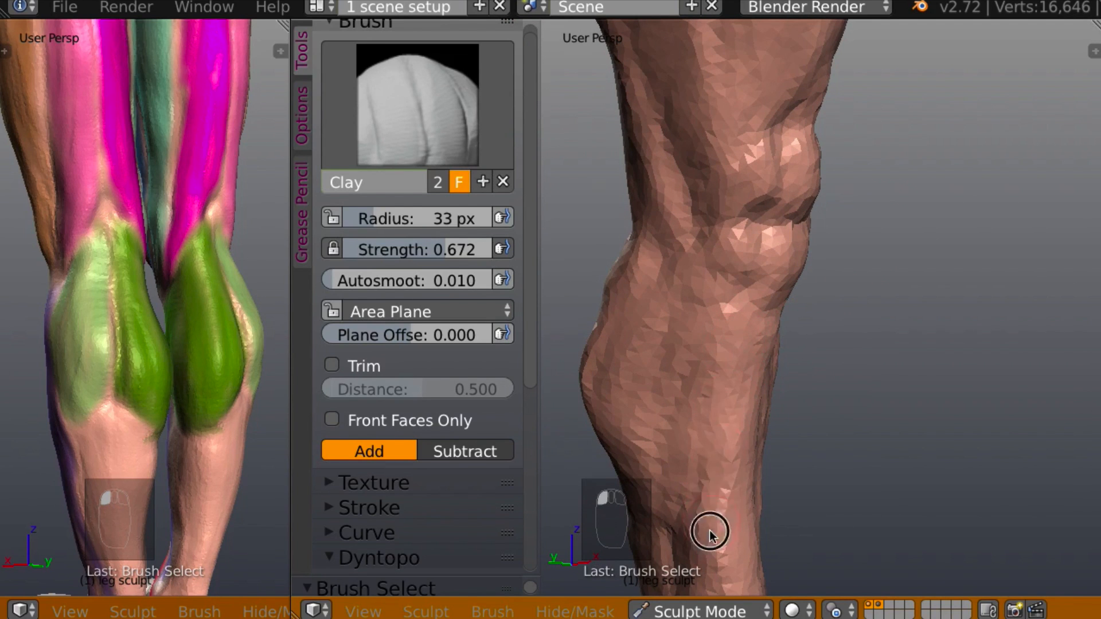
pyautogui.moveTo(707, 525); pyautogui.dragTo(738, 314, button='middle')
pyautogui.moveTo(716, 322); pyautogui.dragTo(716, 283)
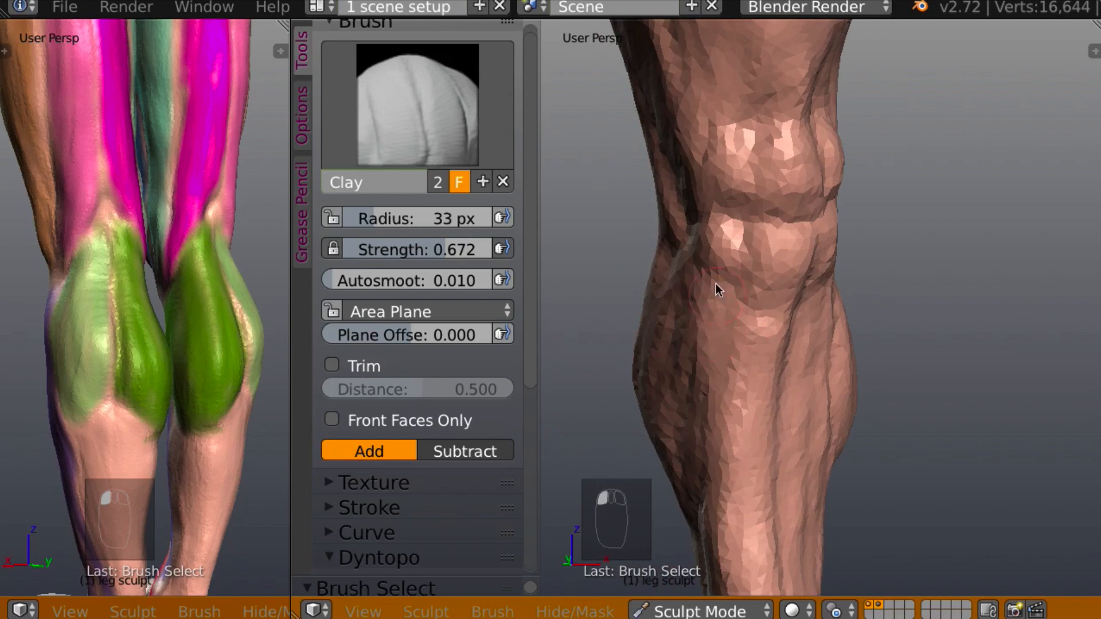
pyautogui.scroll(-8, 692, 344)
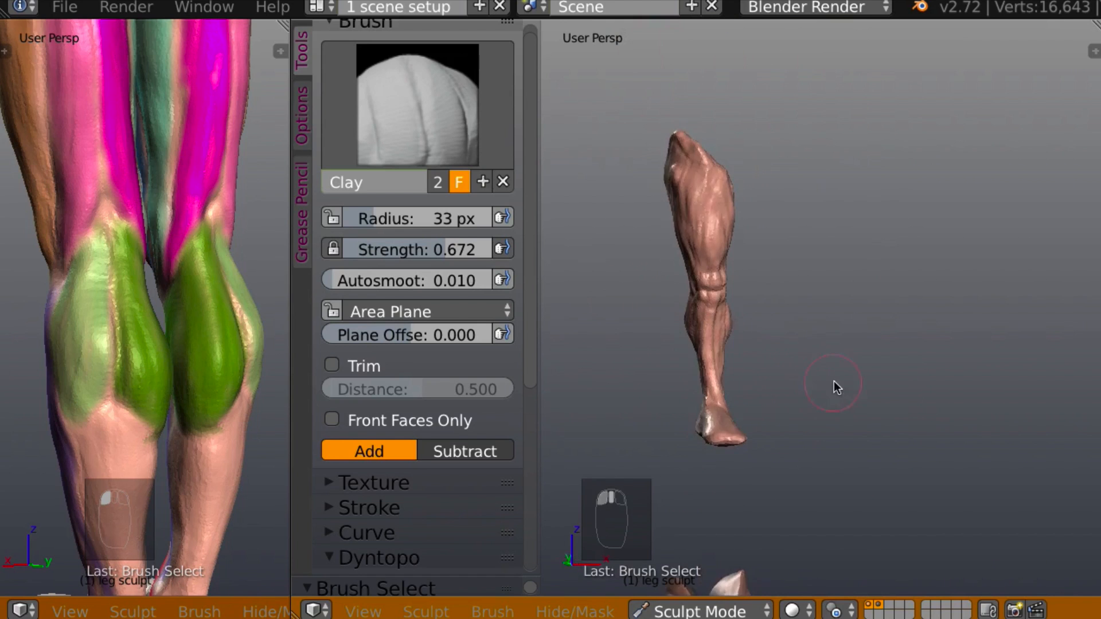
pyautogui.scroll(8, 826, 350)
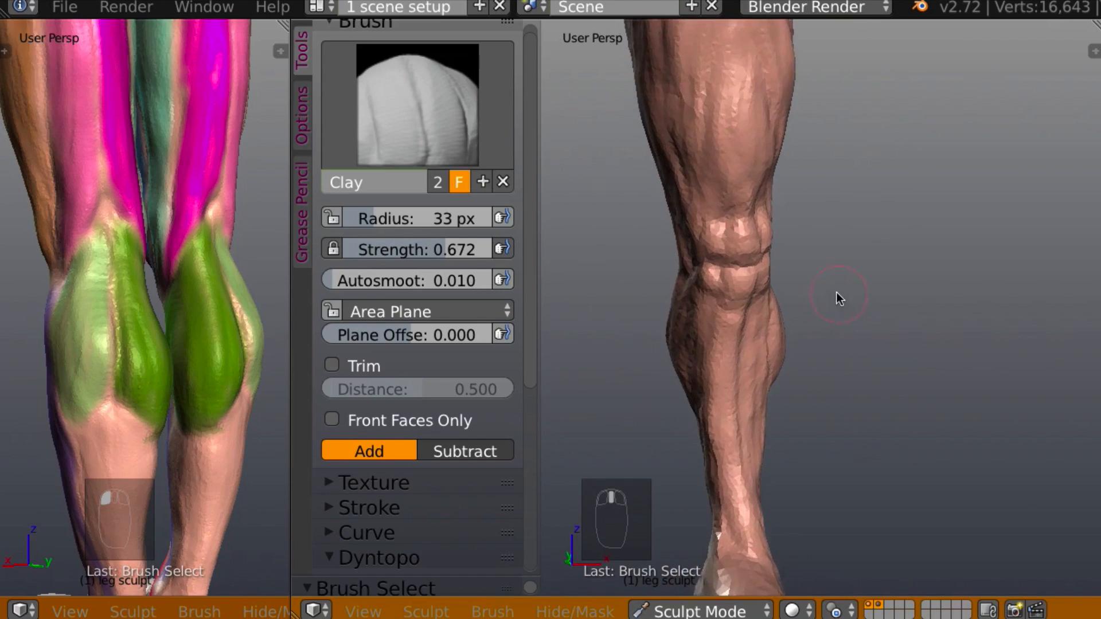
# Sculpt the outer side of the lower leg from the calf to the ankle, following the reference's front view of the purple shin muscles
pyautogui.moveTo(842, 293); pyautogui.dragTo(622, 274, button='middle')
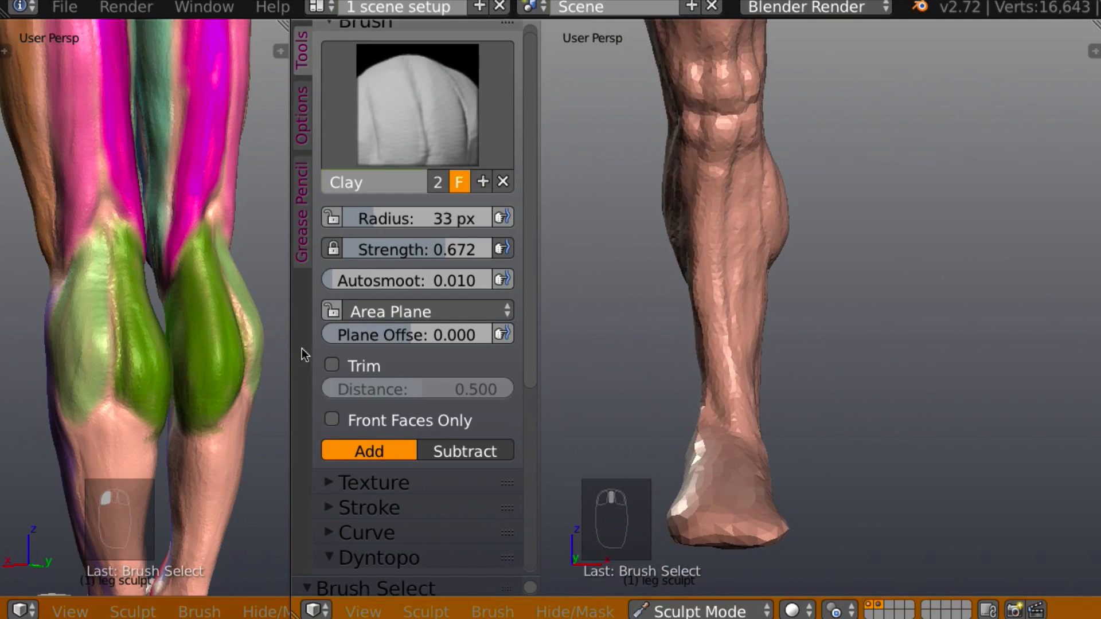
pyautogui.moveTo(132, 364); pyautogui.dragTo(155, 214, button='middle')
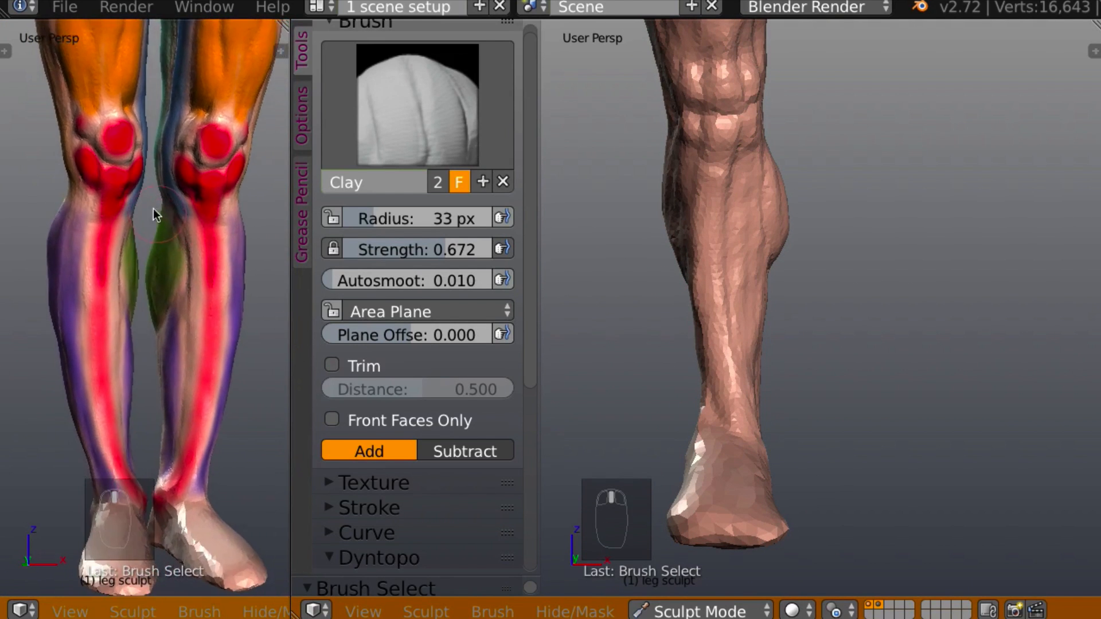
pyautogui.moveTo(139, 314); pyautogui.dragTo(160, 304, button='middle')
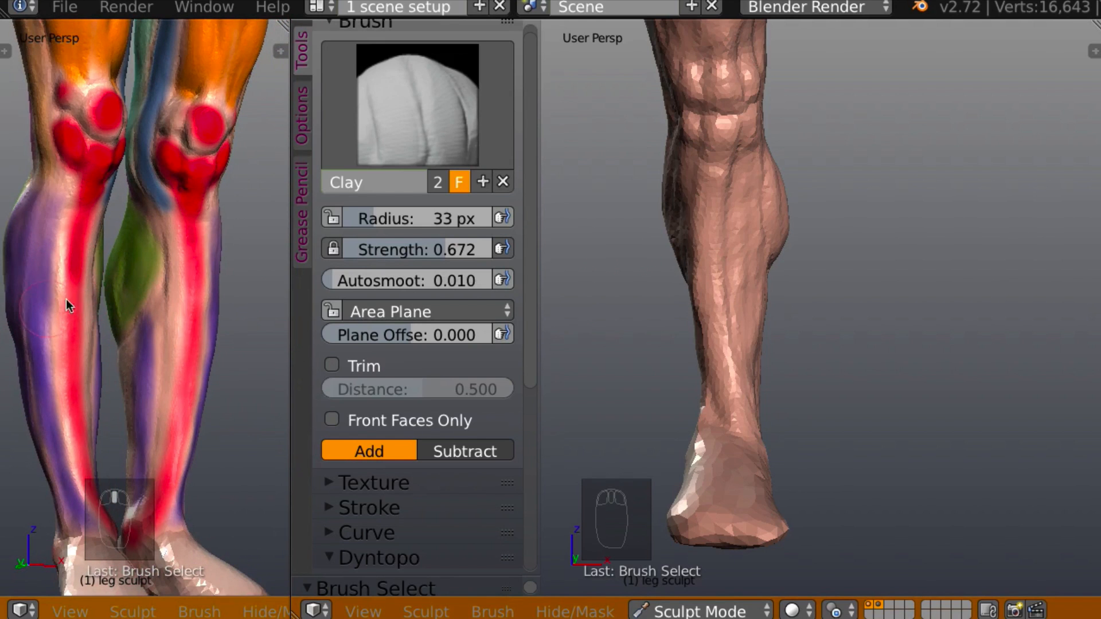
pyautogui.moveTo(751, 264); pyautogui.dragTo(692, 183, button='middle')
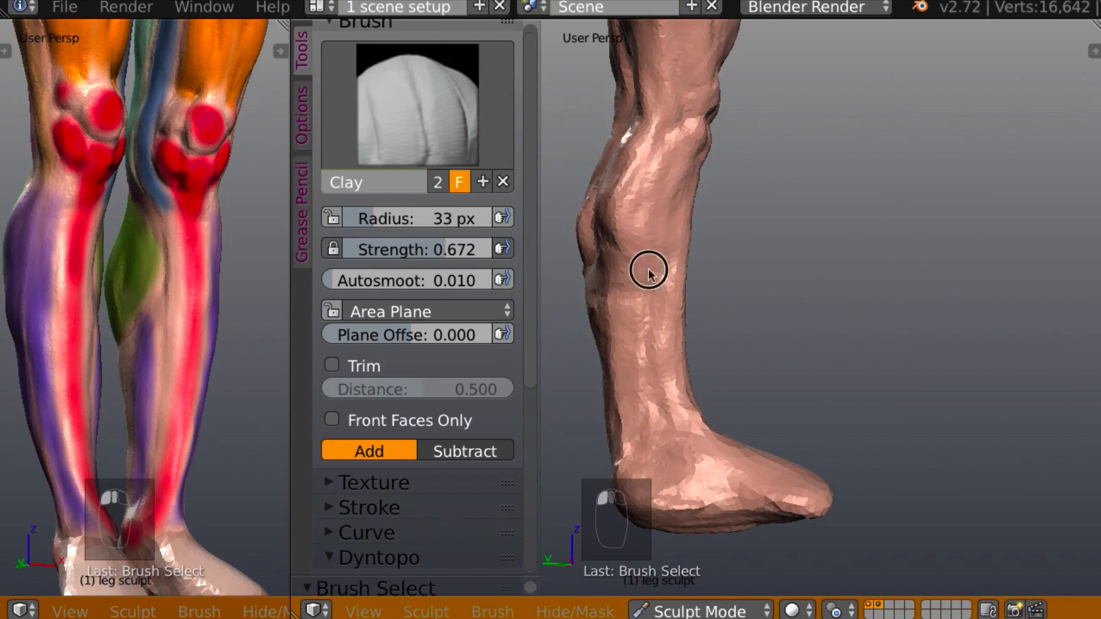
pyautogui.moveTo(649, 272)
pyautogui.mouseDown()
pyautogui.moveTo(665, 225)
pyautogui.moveTo(653, 364)
pyautogui.moveTo(624, 360)
pyautogui.moveTo(634, 408)
pyautogui.moveTo(659, 422)
pyautogui.moveTo(654, 402)
pyautogui.mouseUp()
pyautogui.moveTo(652, 370)
pyautogui.mouseDown(button='middle')
pyautogui.moveTo(667, 385)
pyautogui.moveTo(647, 388)
pyautogui.mouseUp(button='middle')
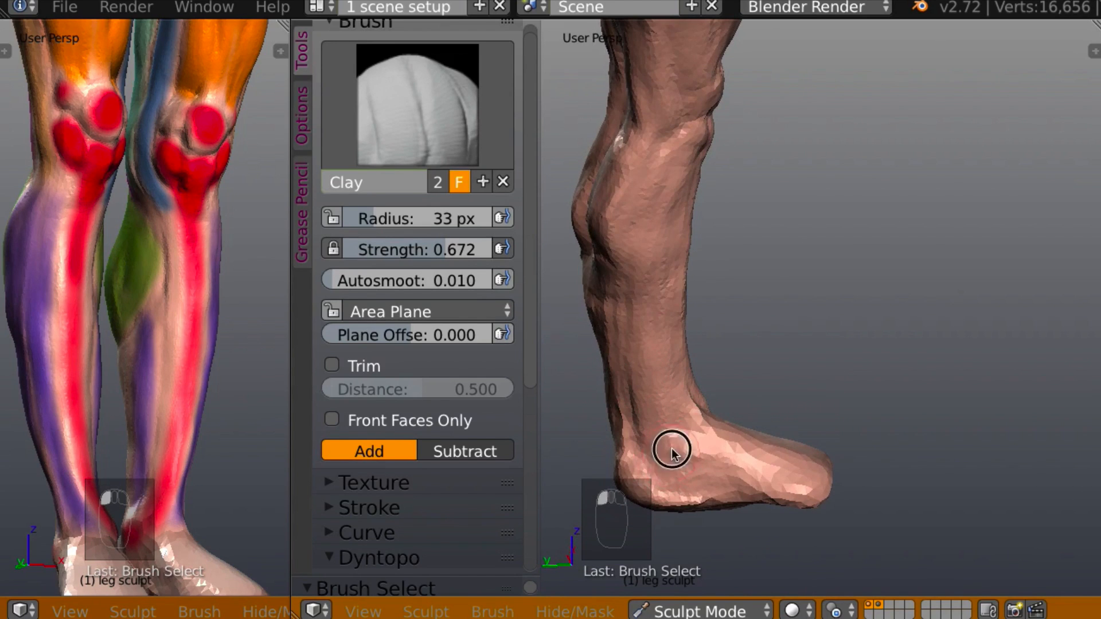
pyautogui.moveTo(664, 456); pyautogui.dragTo(710, 442, button='middle')
pyautogui.moveTo(686, 453)
pyautogui.mouseDown()
pyautogui.moveTo(686, 442)
pyautogui.moveTo(696, 477)
pyautogui.mouseUp()
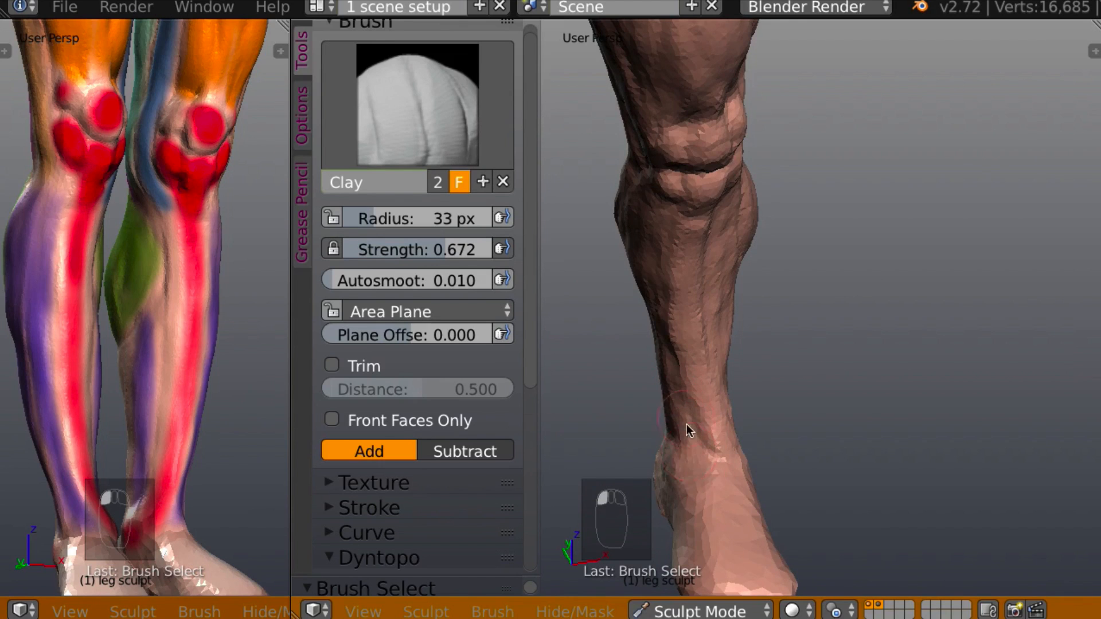
# Rework the lengthwise grooves on the inner side of the lower leg, from beneath the knee to above the ankle
pyautogui.moveTo(662, 428); pyautogui.dragTo(704, 413, button='middle')
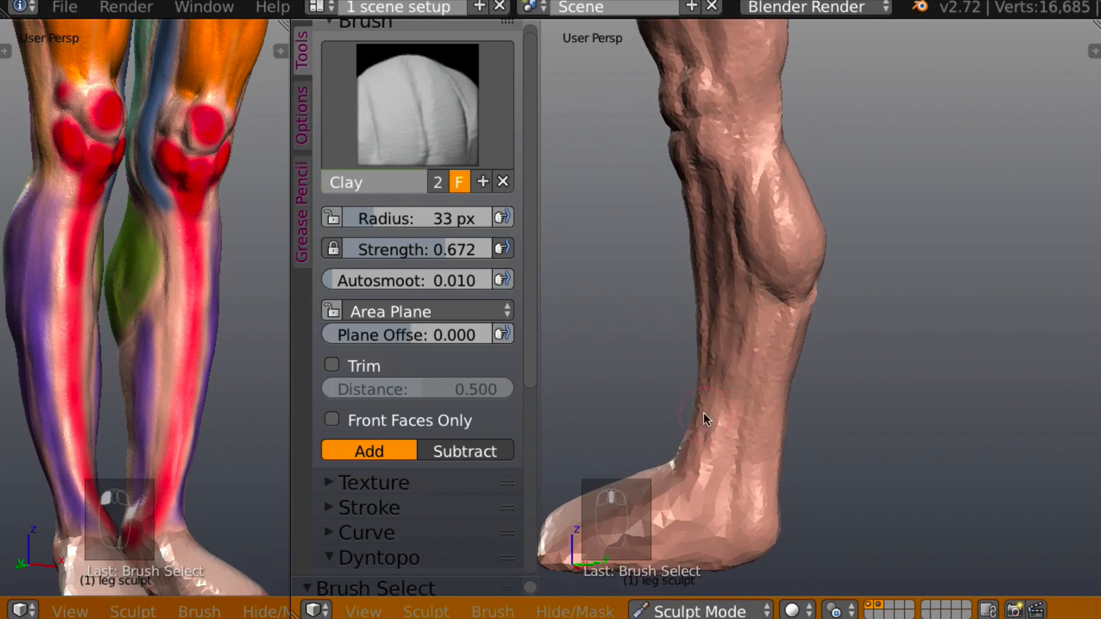
pyautogui.moveTo(724, 385); pyautogui.dragTo(731, 393)
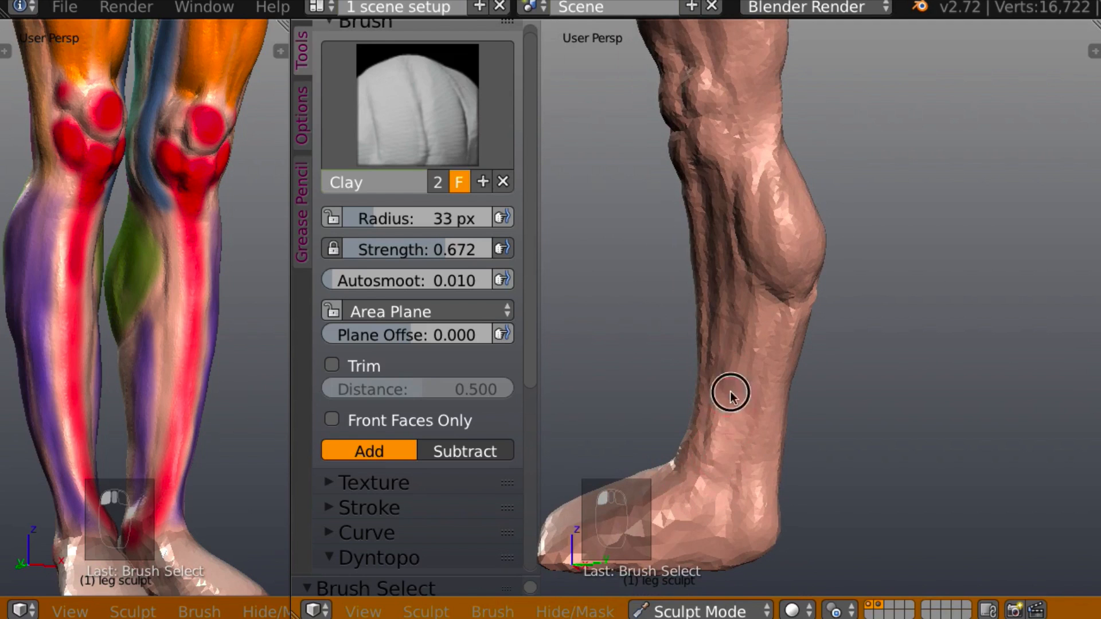
pyautogui.moveTo(708, 452); pyautogui.dragTo(785, 318, button='middle')
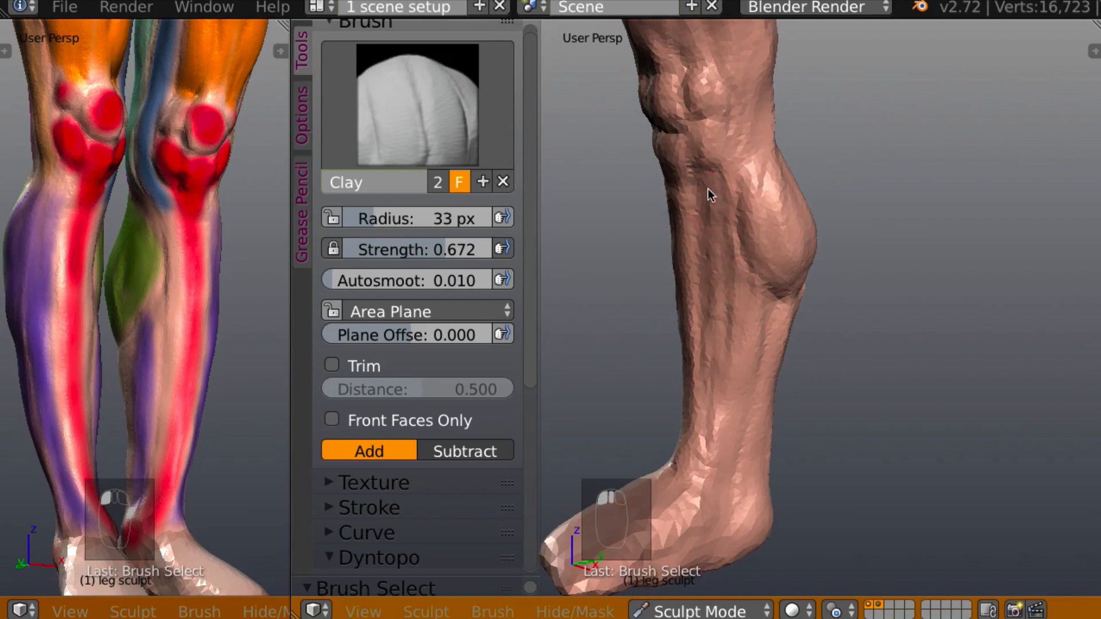
pyautogui.hotkey('ctrl', 'z')
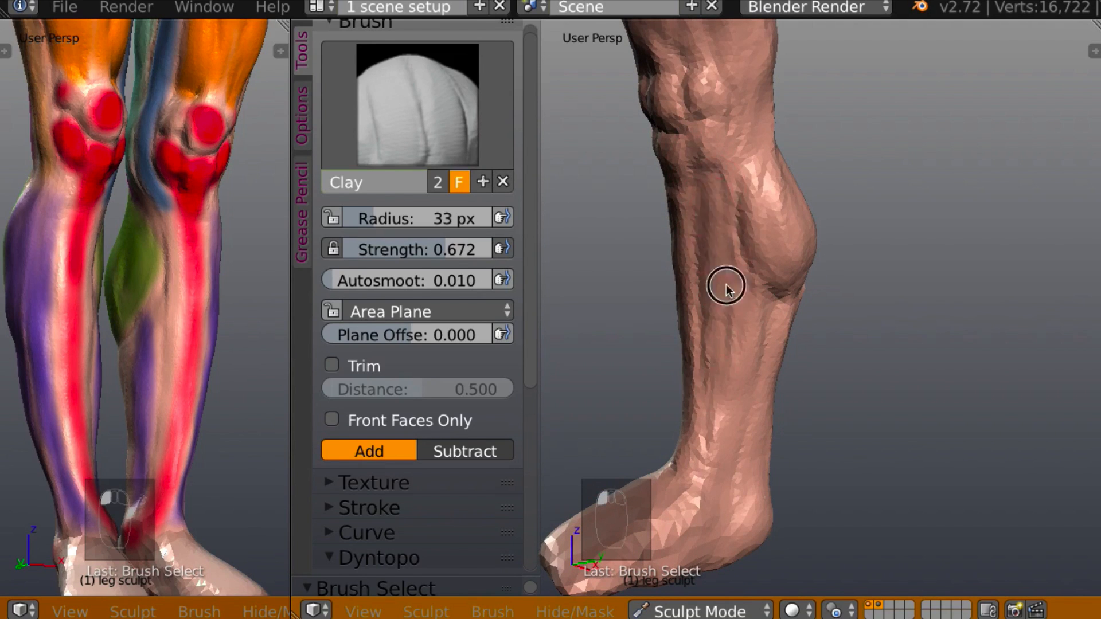
pyautogui.hotkey('ctrl', 'z')
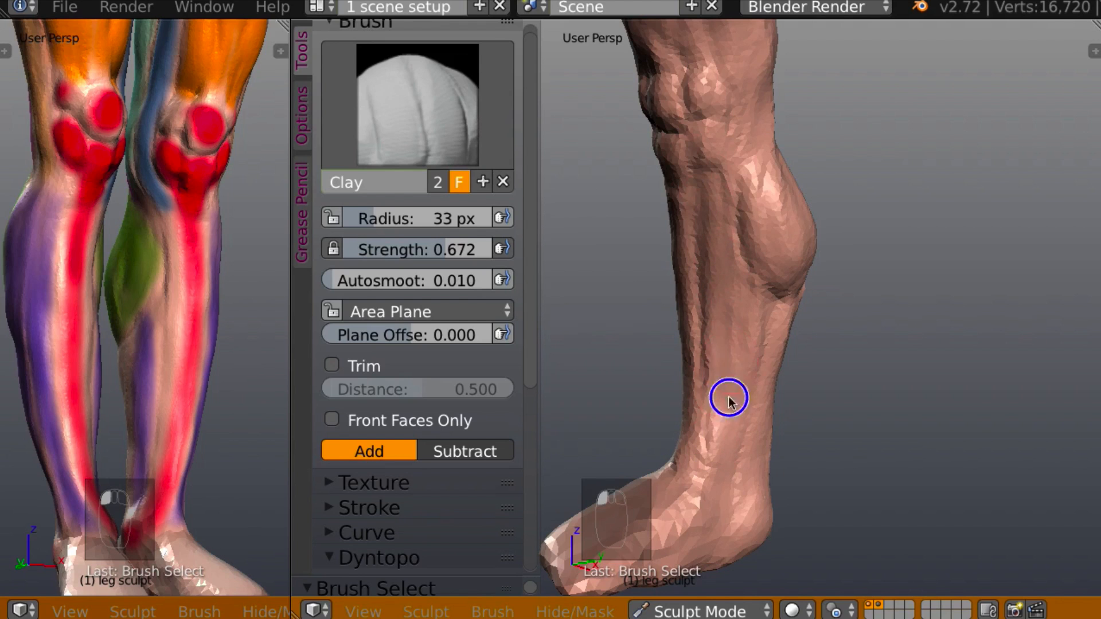
pyautogui.hotkey('ctrl', 'z')
# Even out the outer surface of the lower leg from the calf's widest part to the middle of the shin
pyautogui.moveTo(712, 462); pyautogui.dragTo(659, 219, button='middle')
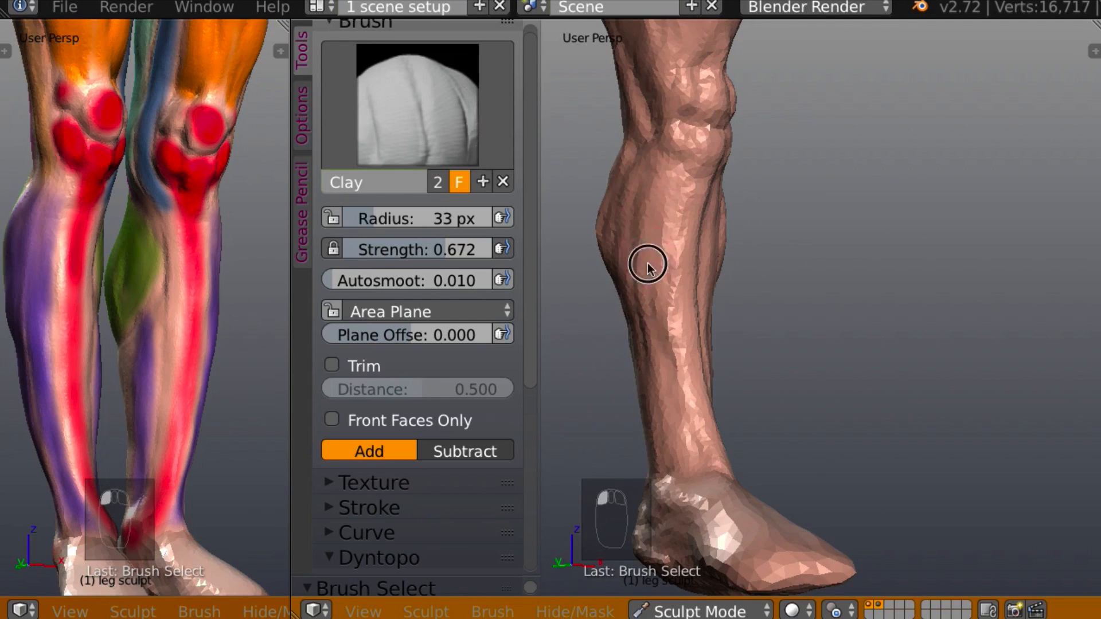
pyautogui.moveTo(648, 264); pyautogui.dragTo(657, 330)
pyautogui.moveTo(680, 226); pyautogui.dragTo(658, 201, button='middle')
pyautogui.moveTo(643, 246); pyautogui.dragTo(629, 318)
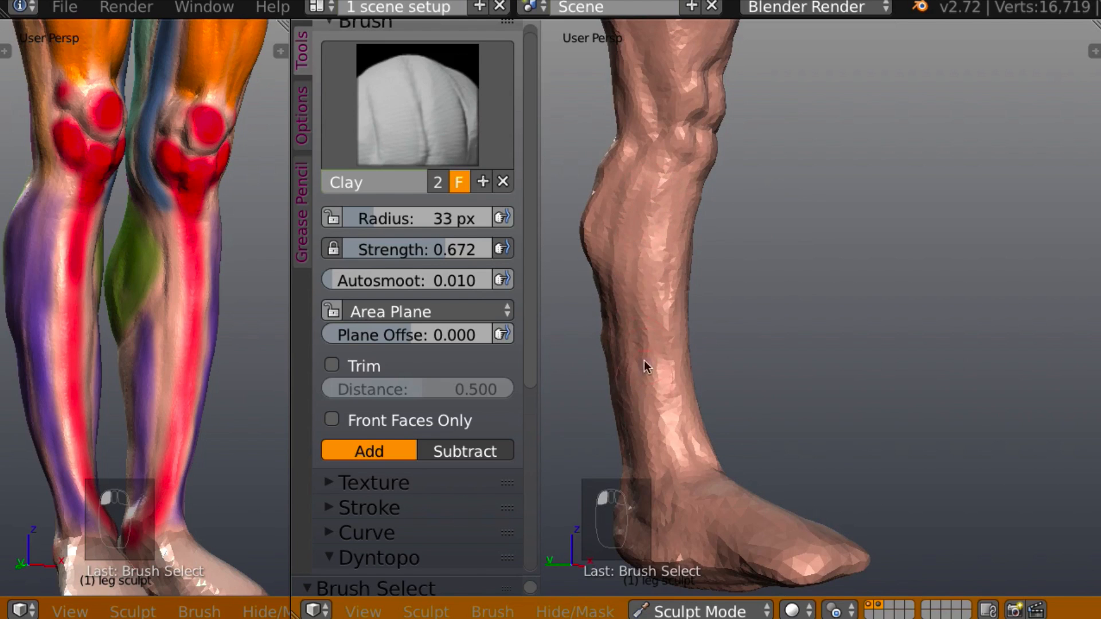
pyautogui.moveTo(635, 325)
pyautogui.mouseDown()
pyautogui.moveTo(631, 293)
pyautogui.moveTo(642, 314)
pyautogui.mouseUp()
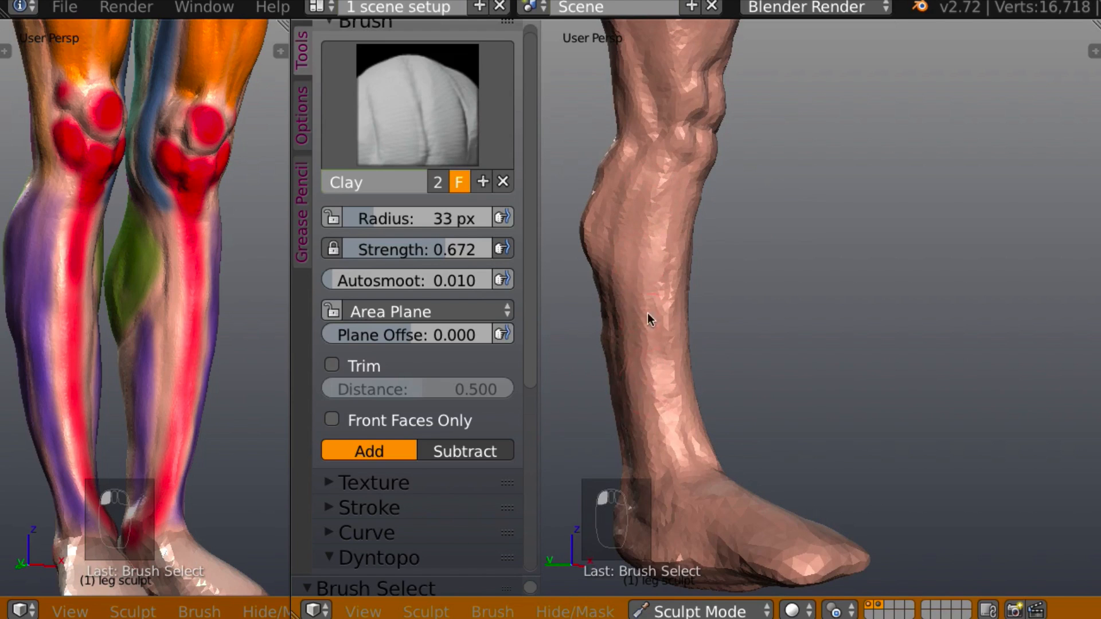
# Refine the front of the shin along the bone, from just below the kneecap to mid-shin
pyautogui.moveTo(648, 313)
pyautogui.mouseDown(button='middle')
pyautogui.moveTo(562, 283)
pyautogui.moveTo(649, 256)
pyautogui.mouseUp(button='middle')
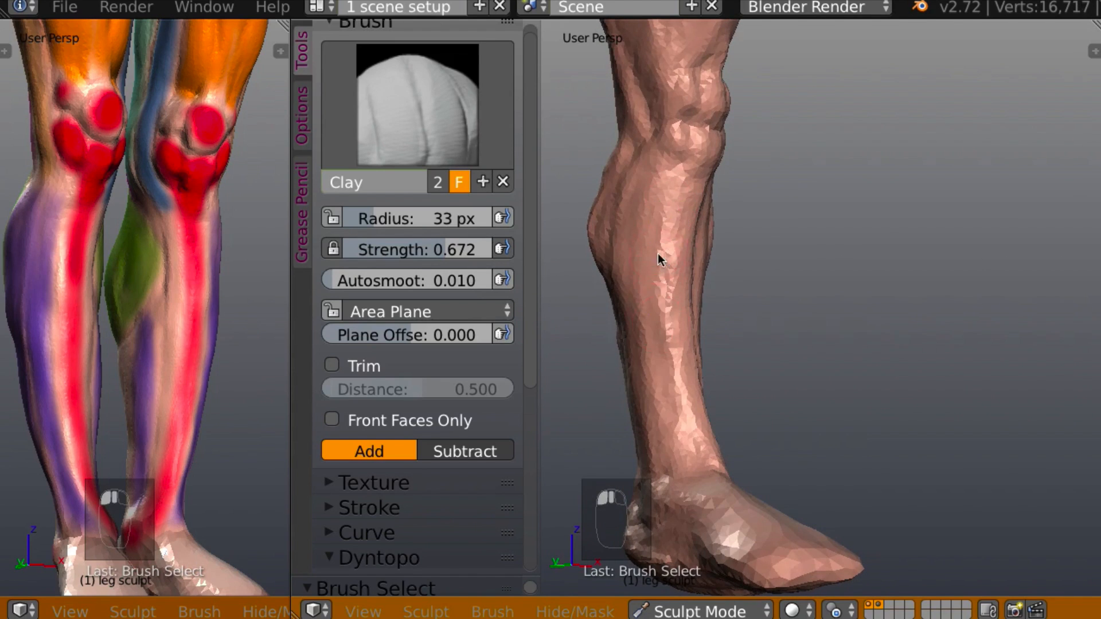
pyautogui.moveTo(671, 194); pyautogui.dragTo(664, 264)
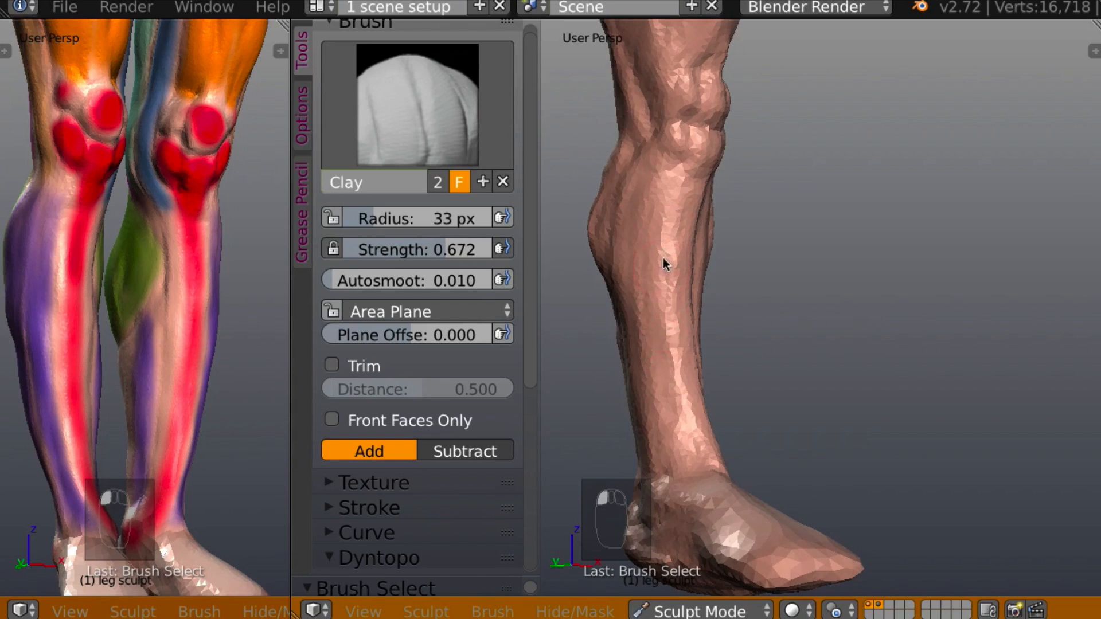
pyautogui.moveTo(670, 346); pyautogui.dragTo(675, 319)
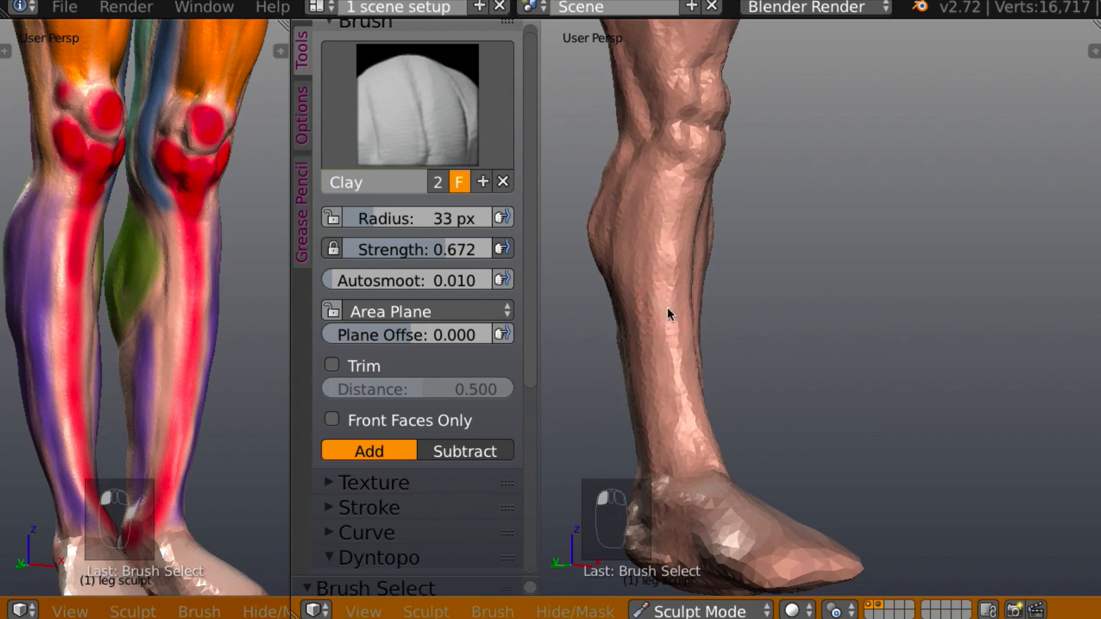
# Fill in the deep groove between the two calf heads, from the back of the knee down to mid-calf
pyautogui.moveTo(667, 308); pyautogui.dragTo(803, 300, button='middle')
pyautogui.moveTo(764, 243); pyautogui.dragTo(764, 163, button='middle')
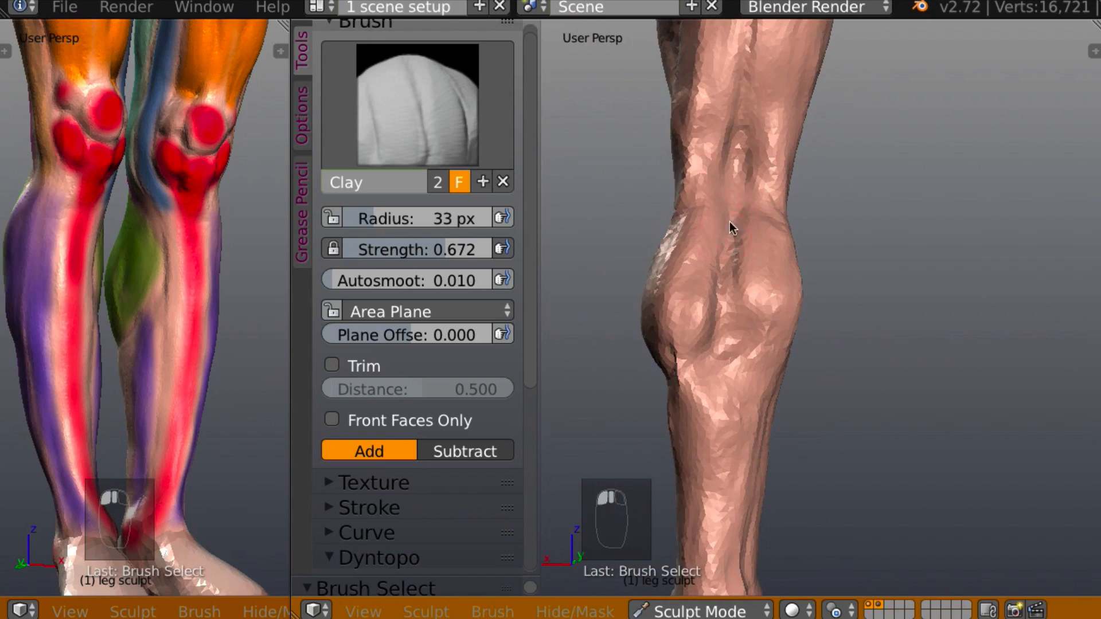
pyautogui.moveTo(729, 222)
pyautogui.mouseDown()
pyautogui.moveTo(720, 226)
pyautogui.moveTo(738, 266)
pyautogui.mouseUp()
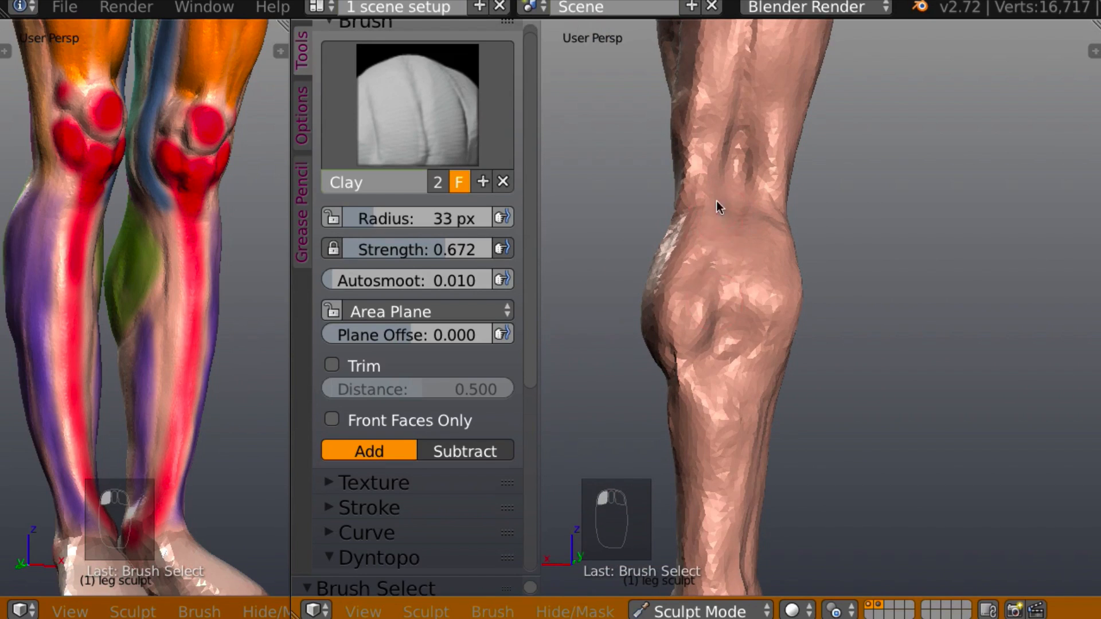
pyautogui.moveTo(710, 290)
pyautogui.mouseDown()
pyautogui.moveTo(703, 305)
pyautogui.moveTo(711, 271)
pyautogui.mouseUp()
pyautogui.moveTo(738, 218); pyautogui.dragTo(730, 223)
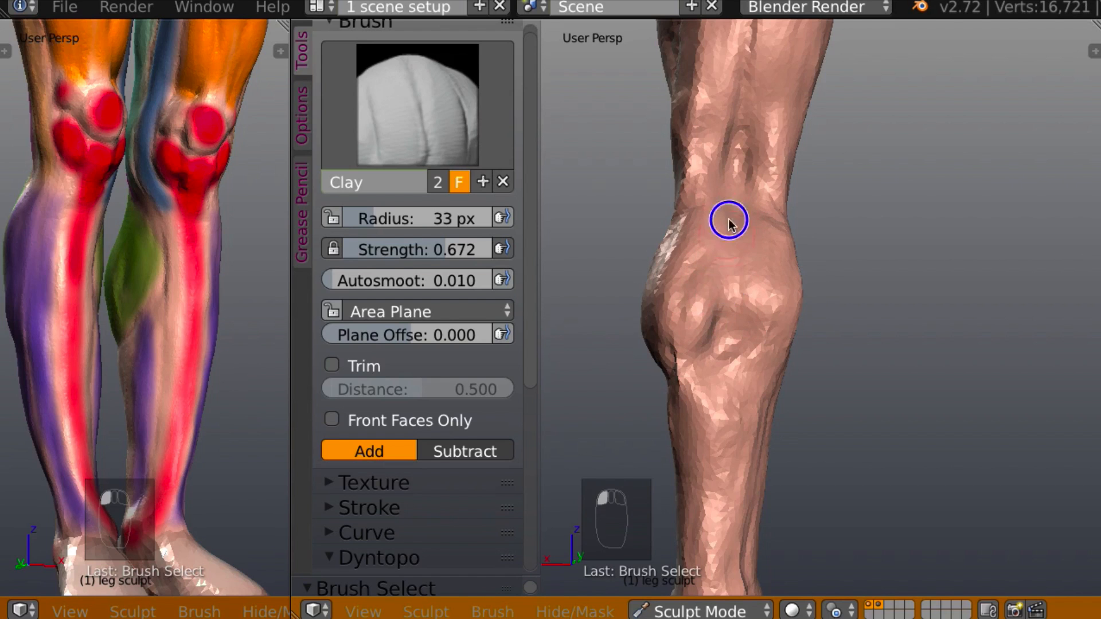
# Shape the two calf heads from behind down to their lower edge and soften the transition to the outer side
pyautogui.moveTo(693, 276); pyautogui.dragTo(684, 354)
pyautogui.moveTo(711, 344); pyautogui.dragTo(746, 354, button='middle')
pyautogui.moveTo(717, 304); pyautogui.dragTo(687, 383)
pyautogui.moveTo(682, 363); pyautogui.dragTo(806, 321, button='middle')
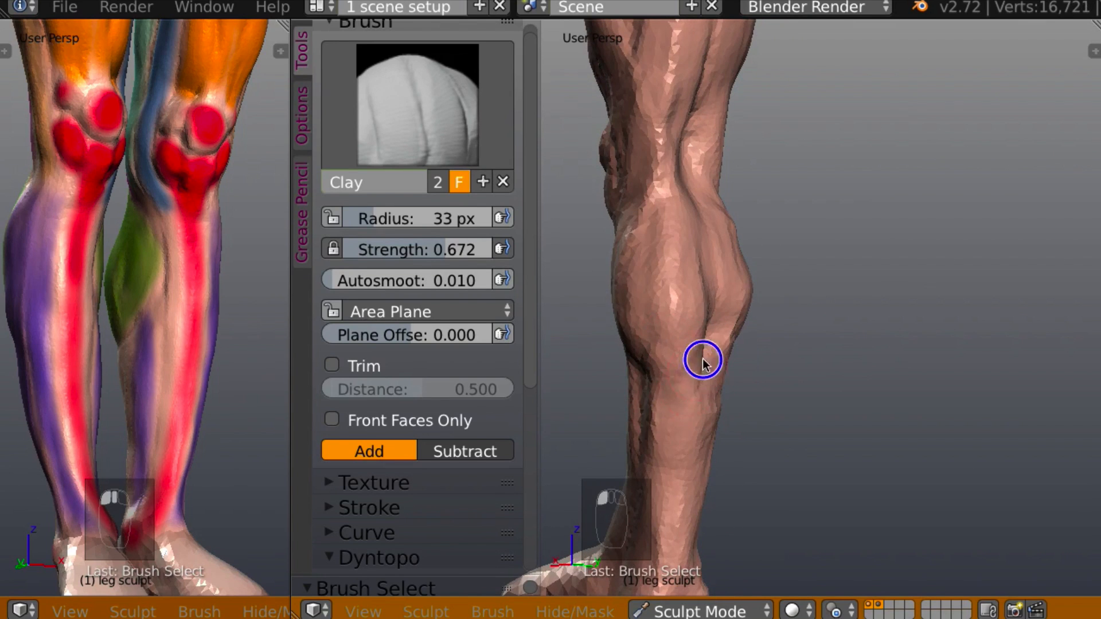
pyautogui.moveTo(692, 354); pyautogui.dragTo(652, 358, button='middle')
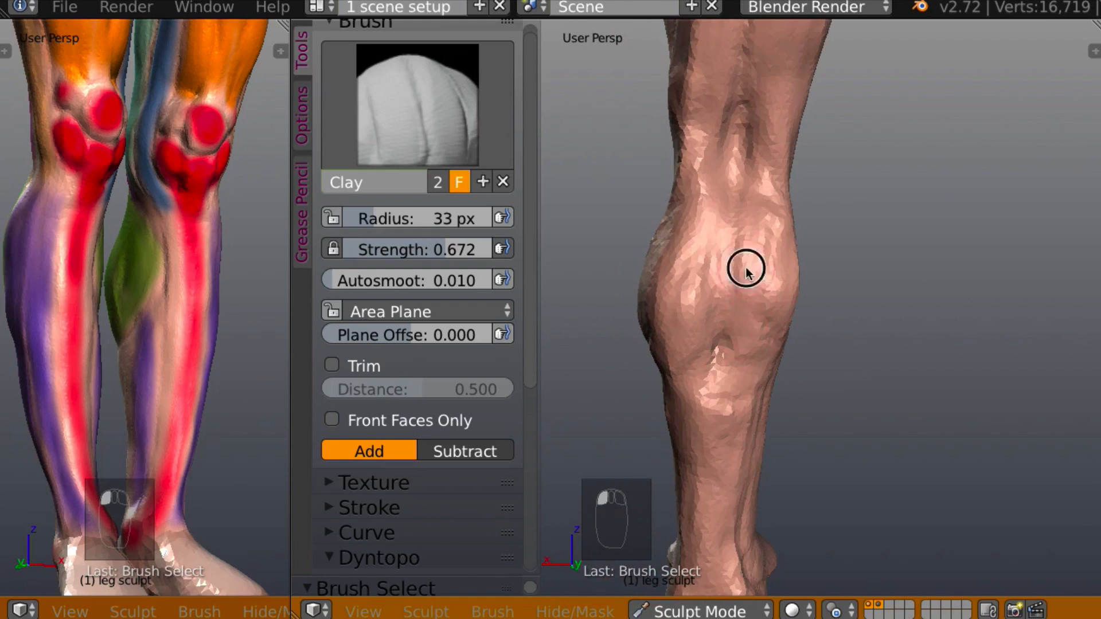
pyautogui.moveTo(764, 317)
pyautogui.mouseDown(button='middle')
pyautogui.moveTo(694, 332)
pyautogui.moveTo(799, 270)
pyautogui.moveTo(709, 292)
pyautogui.mouseUp(button='middle')
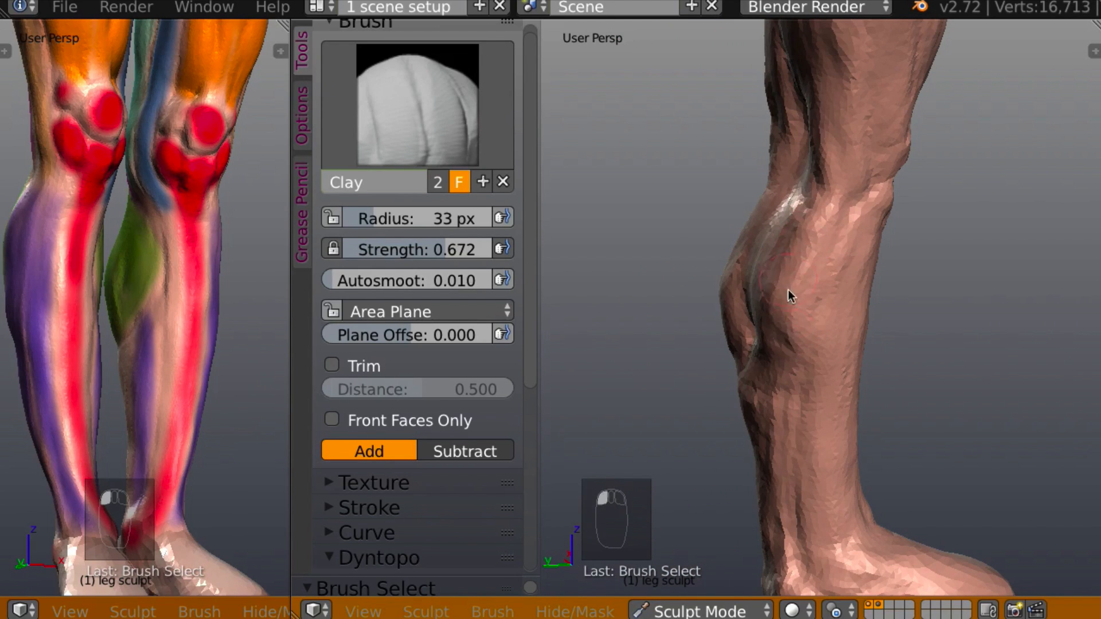
pyautogui.moveTo(800, 278); pyautogui.dragTo(776, 302)
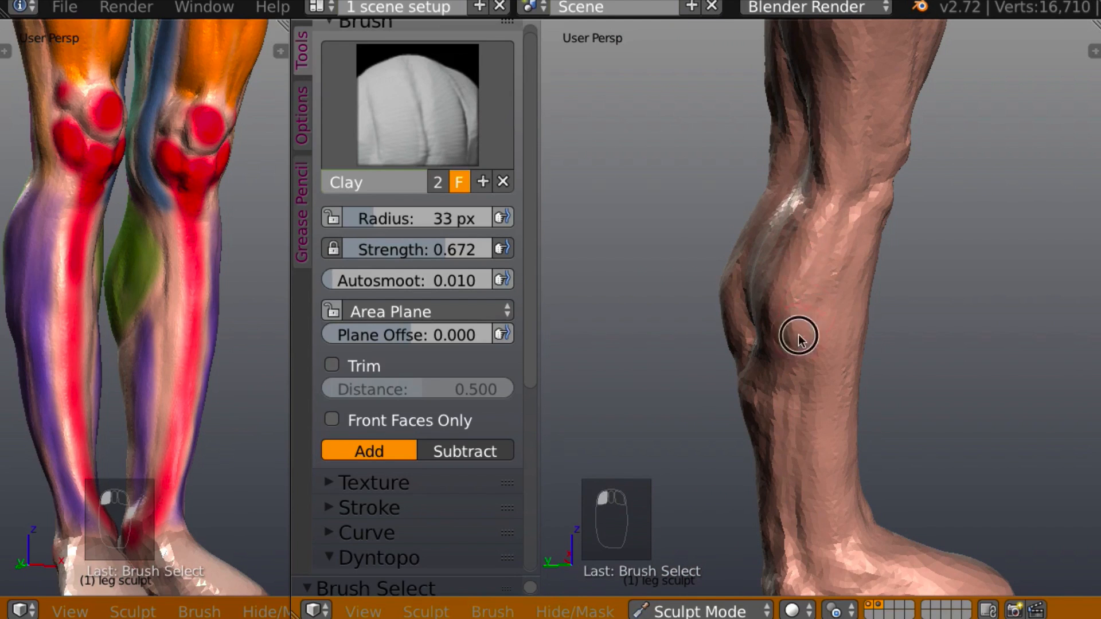
# Sculpt the upper end of the inner calf head where it tucks between the hamstring tendons behind the knee
pyautogui.moveTo(799, 337); pyautogui.dragTo(793, 156, button='middle')
pyautogui.moveTo(752, 122); pyautogui.dragTo(760, 93)
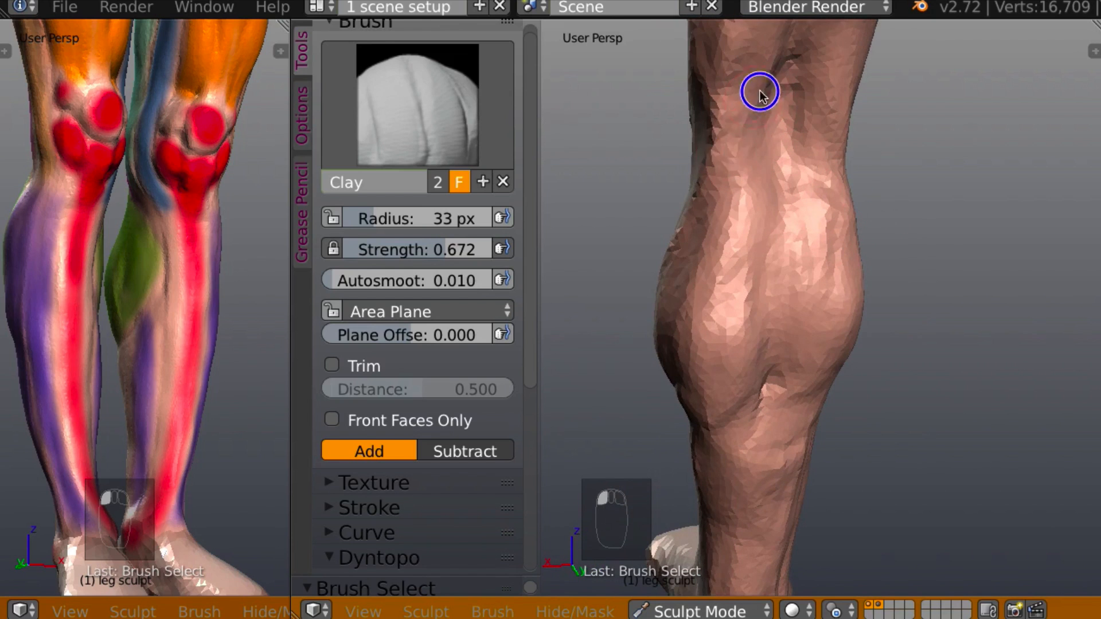
pyautogui.moveTo(728, 156)
pyautogui.mouseDown()
pyautogui.moveTo(771, 94)
pyautogui.moveTo(725, 178)
pyautogui.mouseUp()
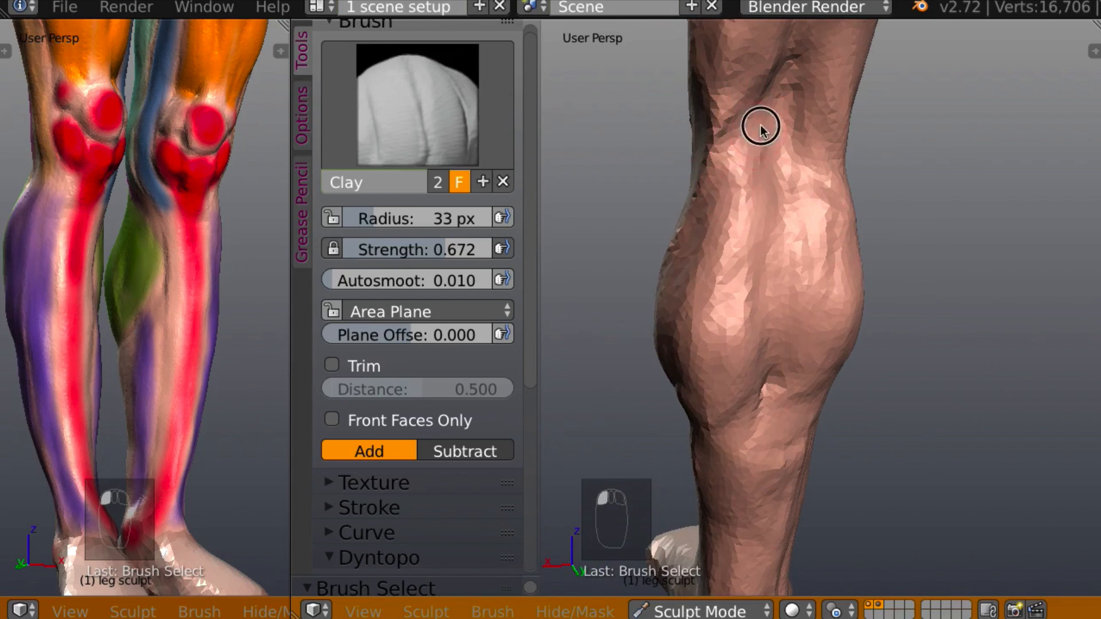
pyautogui.moveTo(761, 128)
pyautogui.mouseDown()
pyautogui.moveTo(740, 190)
pyautogui.moveTo(769, 131)
pyautogui.mouseUp()
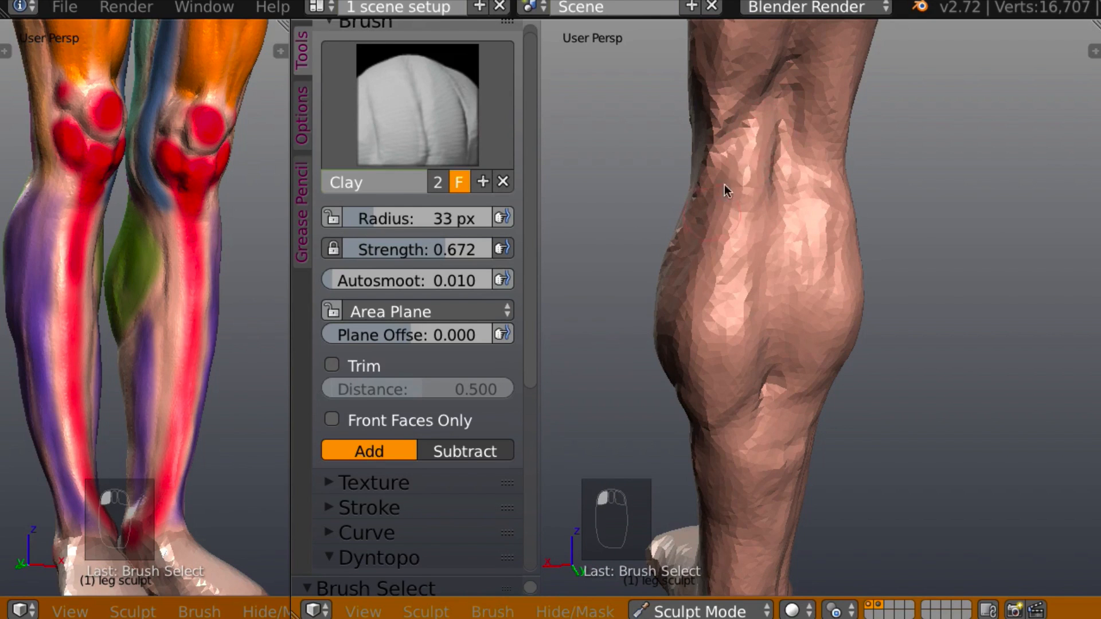
# Build up the top of the outer calf head in the hollow behind the knee and touch up the inner head beside it
pyautogui.moveTo(732, 233); pyautogui.dragTo(740, 137, button='middle')
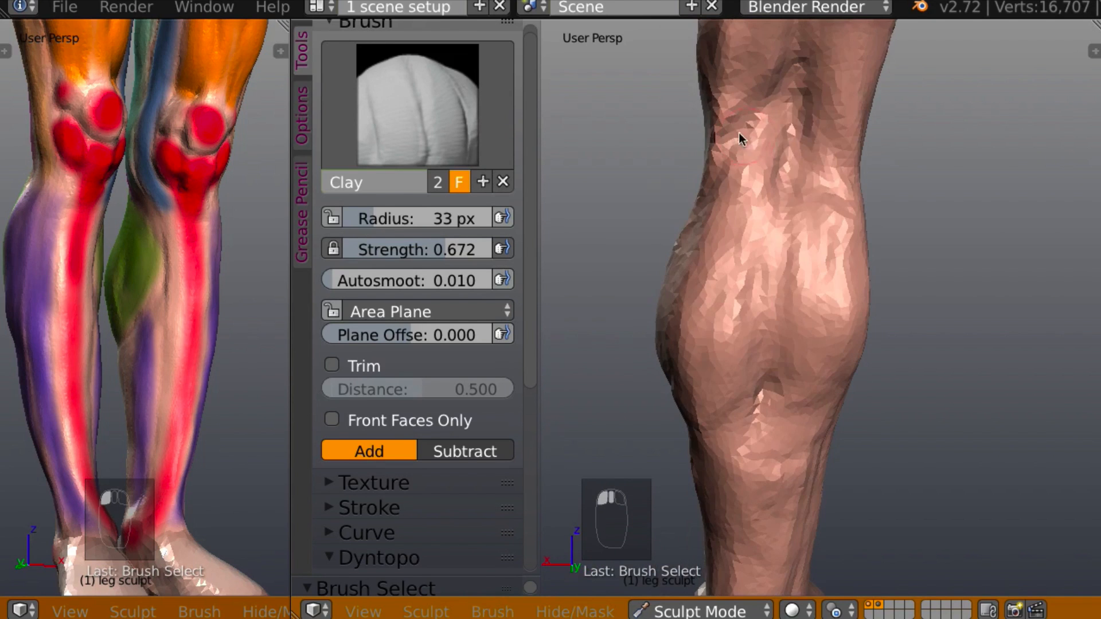
pyautogui.moveTo(816, 114); pyautogui.dragTo(841, 186)
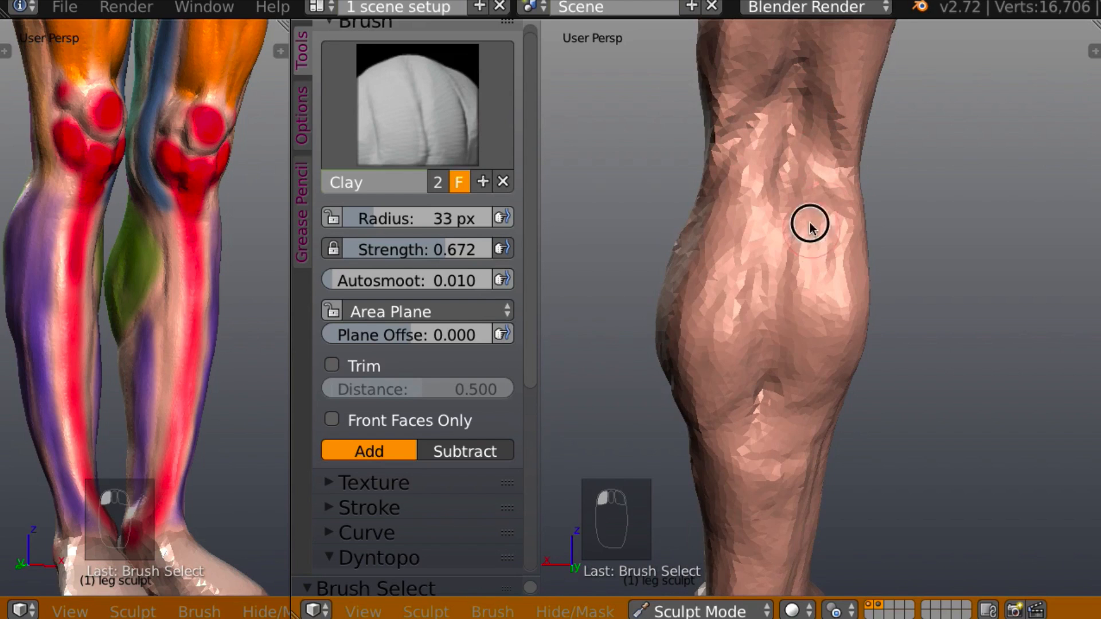
pyautogui.moveTo(810, 223)
pyautogui.mouseDown()
pyautogui.moveTo(806, 150)
pyautogui.moveTo(827, 191)
pyautogui.moveTo(813, 205)
pyautogui.mouseUp()
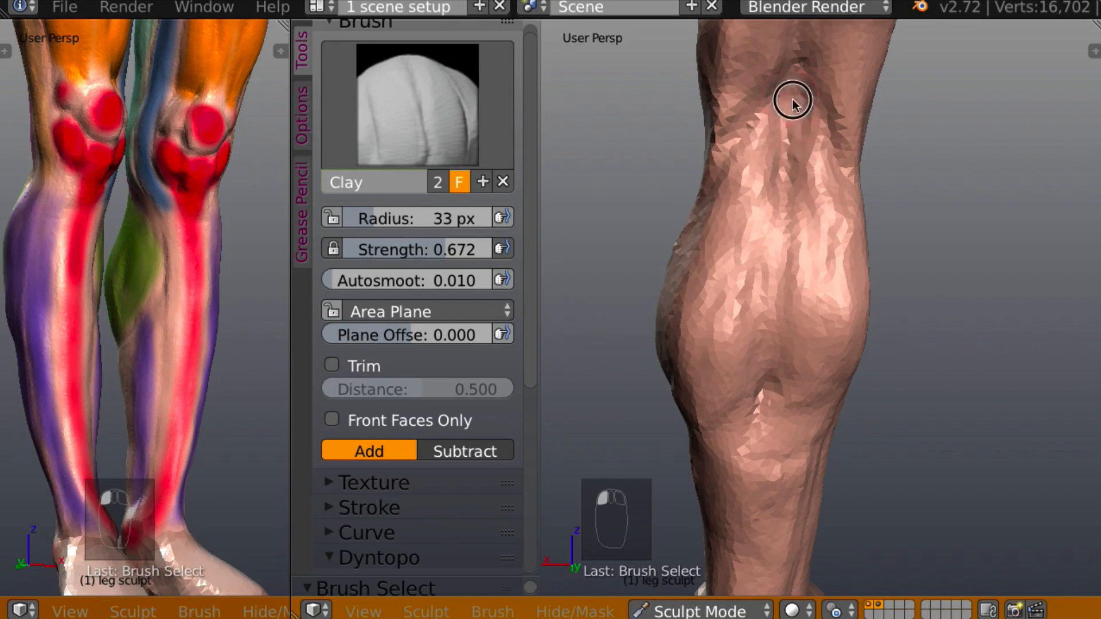
pyautogui.moveTo(793, 104); pyautogui.dragTo(829, 195)
pyautogui.moveTo(829, 196)
pyautogui.mouseDown(button='middle')
pyautogui.moveTo(909, 118)
pyautogui.moveTo(767, 133)
pyautogui.moveTo(894, 108)
pyautogui.moveTo(865, 61)
pyautogui.moveTo(919, 167)
pyautogui.moveTo(746, 141)
pyautogui.mouseUp(button='middle')
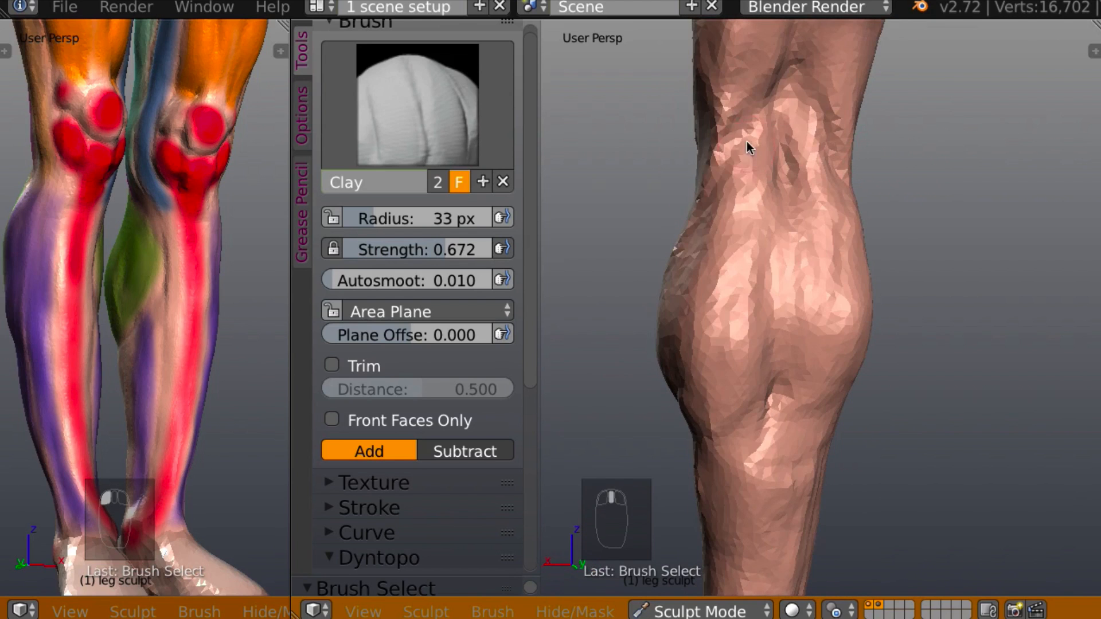
pyautogui.moveTo(747, 141); pyautogui.dragTo(738, 145)
# Touch up the inner side of the knee between the kneecap and the back tendons, blending it toward the calf
pyautogui.moveTo(712, 180); pyautogui.dragTo(875, 170, button='middle')
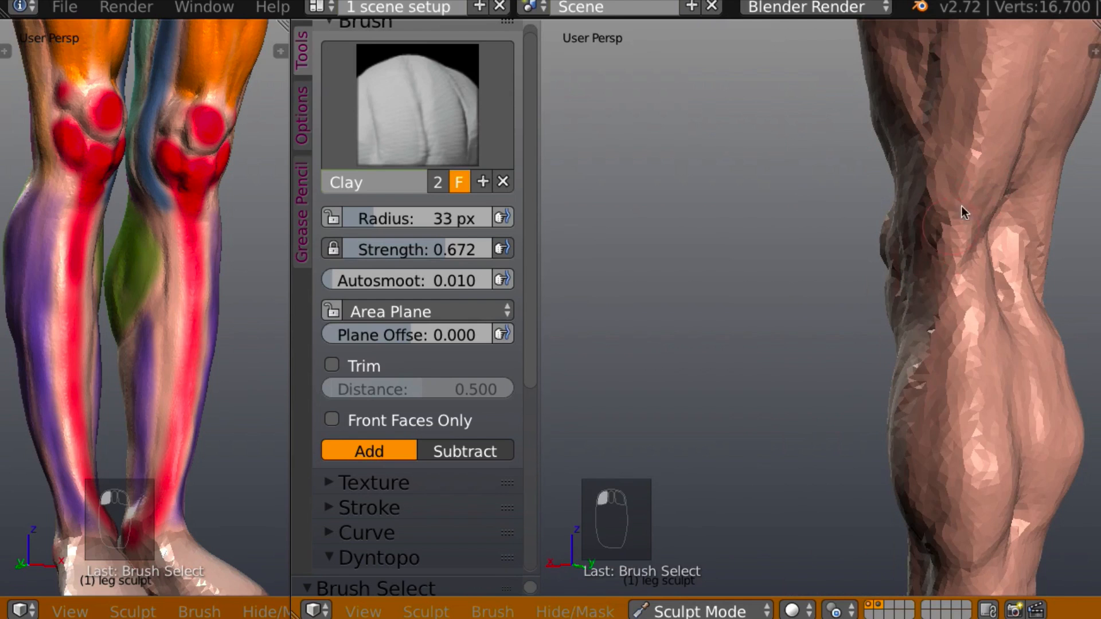
pyautogui.moveTo(926, 264); pyautogui.dragTo(914, 275)
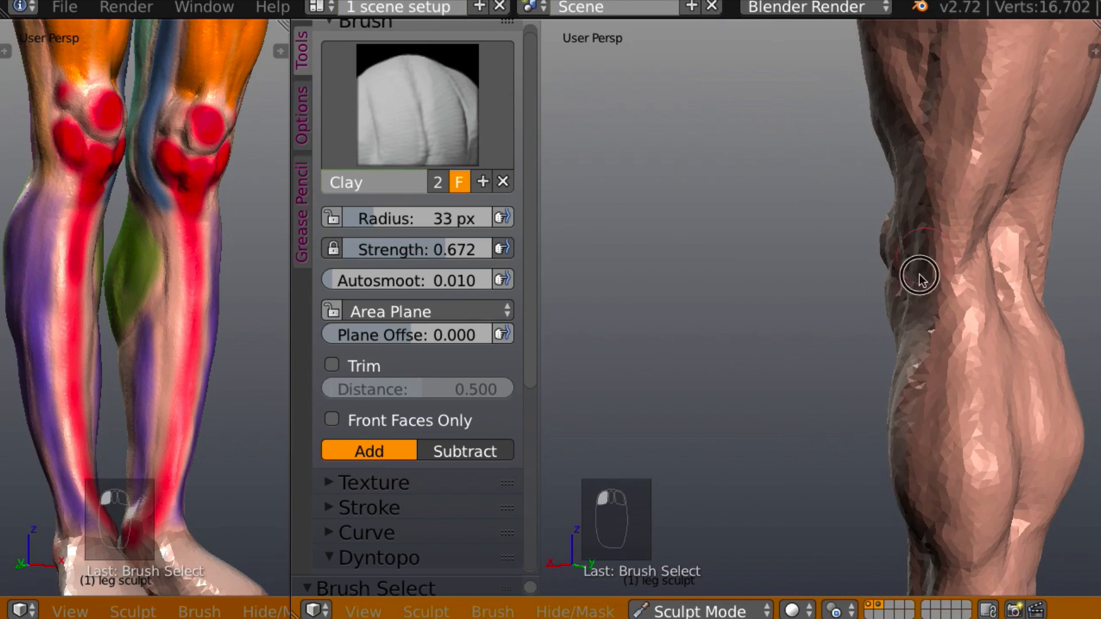
pyautogui.moveTo(914, 275); pyautogui.dragTo(1049, 172, button='middle')
pyautogui.moveTo(955, 193); pyautogui.dragTo(983, 191, button='middle')
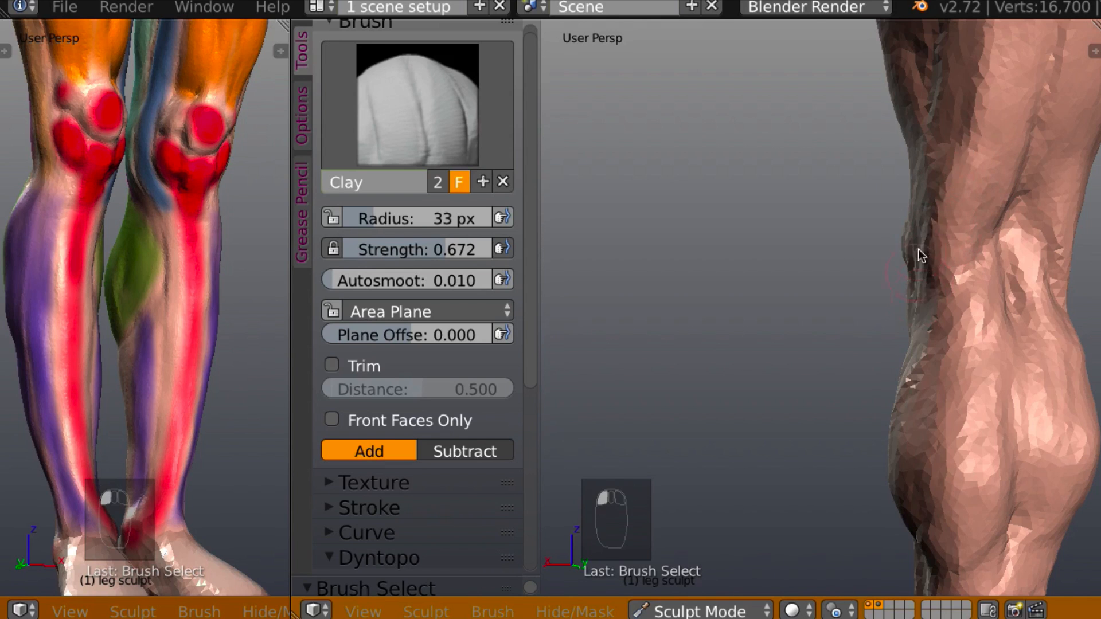
pyautogui.moveTo(917, 254); pyautogui.dragTo(1042, 180, button='middle')
pyautogui.moveTo(975, 128)
pyautogui.mouseDown(button='middle')
pyautogui.moveTo(1008, 177)
pyautogui.moveTo(1003, 191)
pyautogui.moveTo(938, 206)
pyautogui.mouseUp(button='middle')
pyautogui.moveTo(938, 208); pyautogui.dragTo(941, 209)
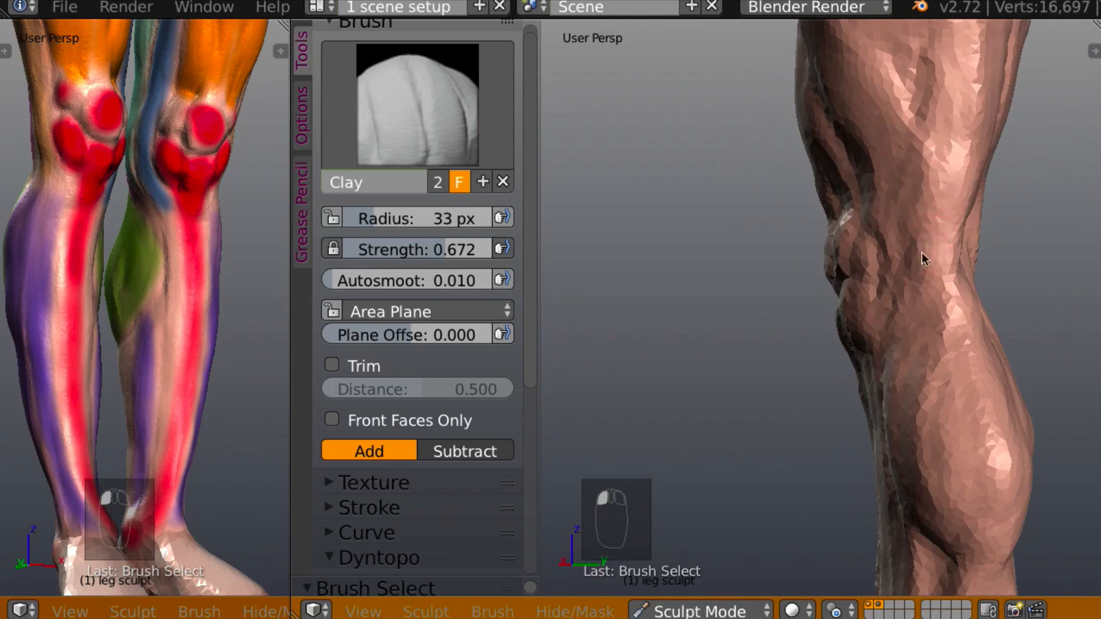
# Touch up the groove between the hamstrings along the middle of the back of the thigh
pyautogui.moveTo(921, 253)
pyautogui.mouseDown(button='middle')
pyautogui.moveTo(1039, 119)
pyautogui.moveTo(947, 183)
pyautogui.moveTo(994, 152)
pyautogui.moveTo(945, 122)
pyautogui.moveTo(985, 102)
pyautogui.mouseUp(button='middle')
pyautogui.moveTo(967, 138); pyautogui.dragTo(821, 182, button='middle')
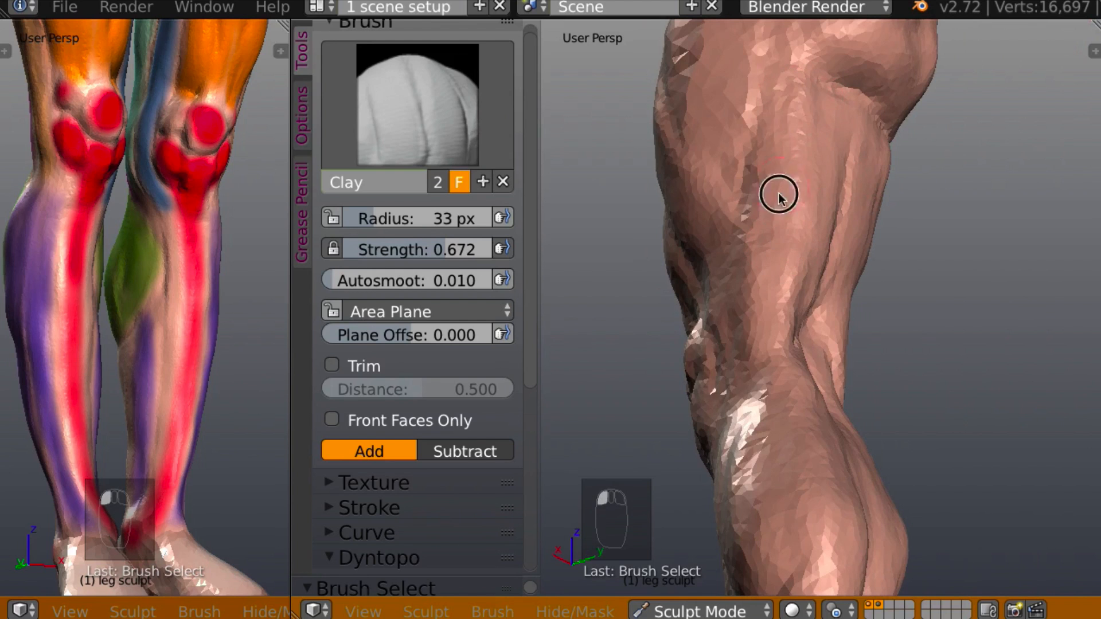
pyautogui.moveTo(740, 266); pyautogui.dragTo(627, 235, button='middle')
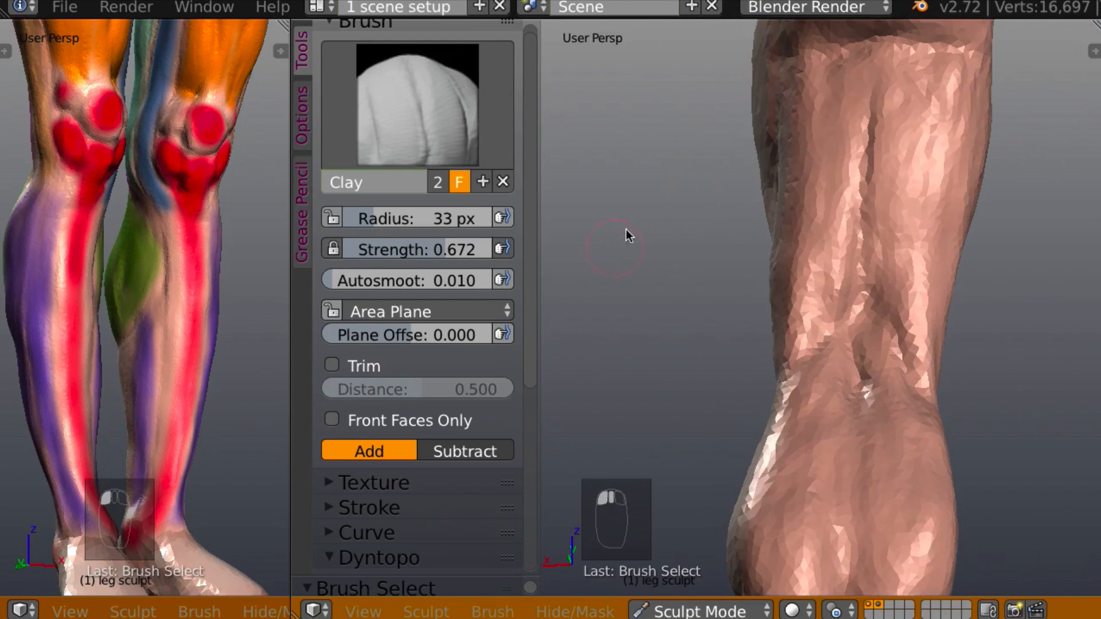
pyautogui.moveTo(857, 167)
pyautogui.mouseDown()
pyautogui.moveTo(847, 101)
pyautogui.moveTo(813, 185)
pyautogui.moveTo(860, 172)
pyautogui.moveTo(838, 243)
pyautogui.mouseUp()
# Sculpt the buttock's rounded mass and its lower fold above the thigh, following the rear view of the coloured reference
pyautogui.moveTo(838, 243)
pyautogui.mouseDown(button='middle')
pyautogui.moveTo(889, 236)
pyautogui.moveTo(996, 158)
pyautogui.moveTo(880, 118)
pyautogui.moveTo(974, 133)
pyautogui.moveTo(1011, 201)
pyautogui.moveTo(973, 217)
pyautogui.moveTo(911, 218)
pyautogui.moveTo(889, 204)
pyautogui.moveTo(1041, 212)
pyautogui.moveTo(955, 208)
pyautogui.moveTo(1024, 202)
pyautogui.moveTo(958, 194)
pyautogui.moveTo(990, 204)
pyautogui.moveTo(818, 222)
pyautogui.moveTo(887, 200)
pyautogui.moveTo(789, 222)
pyautogui.moveTo(817, 147)
pyautogui.moveTo(936, 189)
pyautogui.moveTo(846, 212)
pyautogui.moveTo(986, 194)
pyautogui.moveTo(937, 224)
pyautogui.moveTo(894, 204)
pyautogui.moveTo(948, 199)
pyautogui.moveTo(882, 248)
pyautogui.moveTo(686, 259)
pyautogui.moveTo(854, 236)
pyautogui.moveTo(777, 237)
pyautogui.moveTo(818, 237)
pyautogui.moveTo(782, 211)
pyautogui.moveTo(802, 198)
pyautogui.moveTo(847, 206)
pyautogui.mouseUp(button='middle')
pyautogui.scroll(5, 847, 206)
pyautogui.keyDown('shift'); pyautogui.moveTo(949, 86); pyautogui.dragTo(820, 312, button='middle'); pyautogui.keyUp('shift')
pyautogui.moveTo(850, 209); pyautogui.dragTo(700, 246, button='middle')
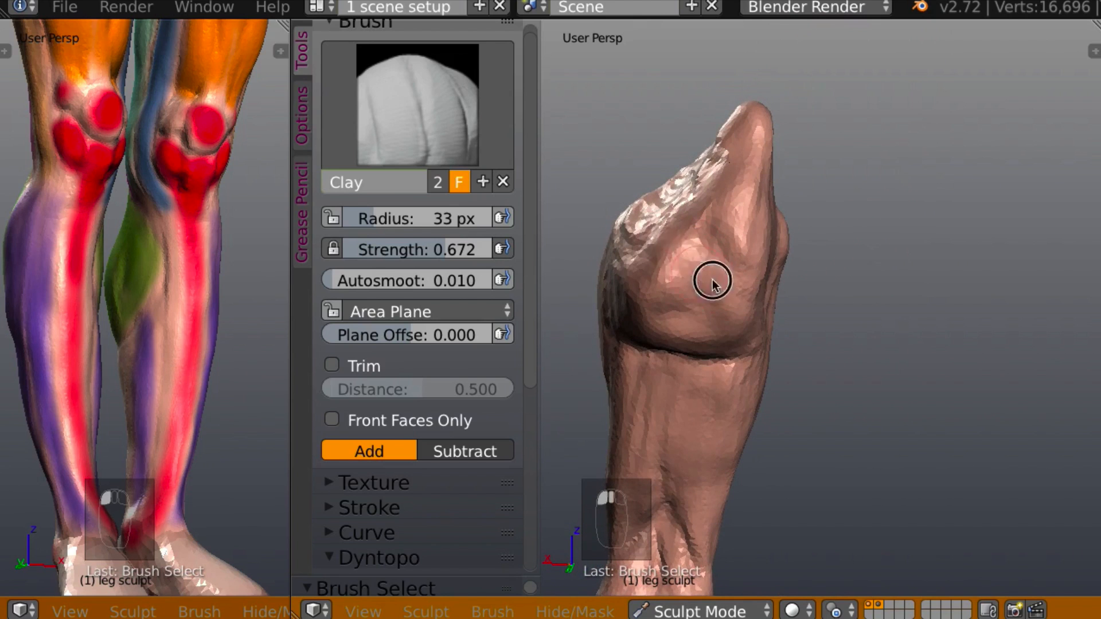
pyautogui.moveTo(187, 210); pyautogui.dragTo(214, 194, button='middle')
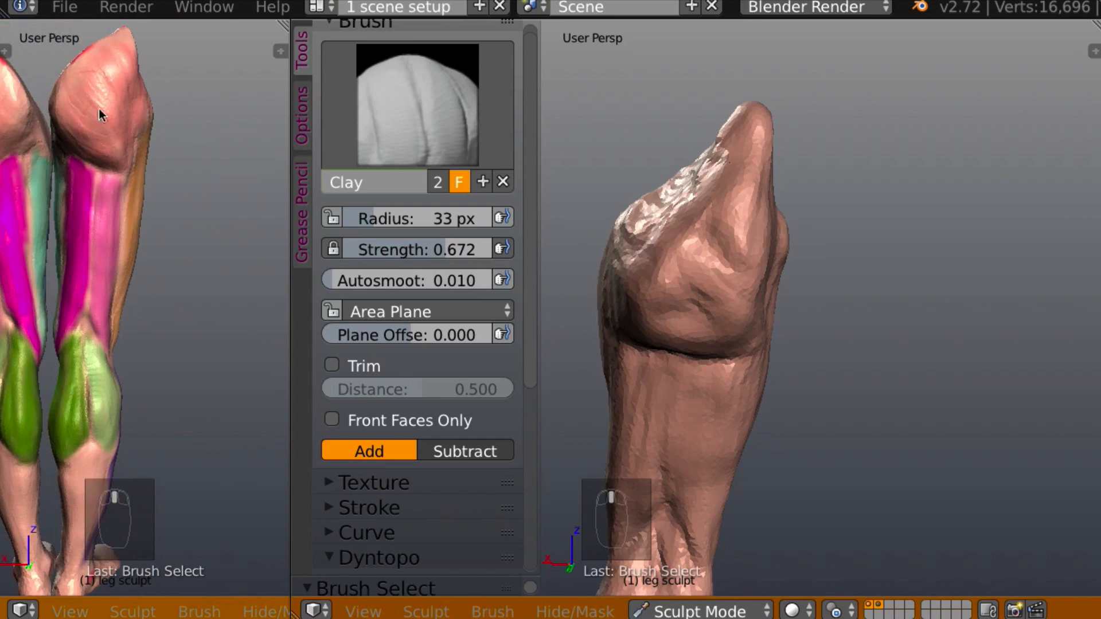
pyautogui.moveTo(810, 195)
pyautogui.mouseDown(button='middle')
pyautogui.moveTo(752, 175)
pyautogui.moveTo(713, 221)
pyautogui.mouseUp(button='middle')
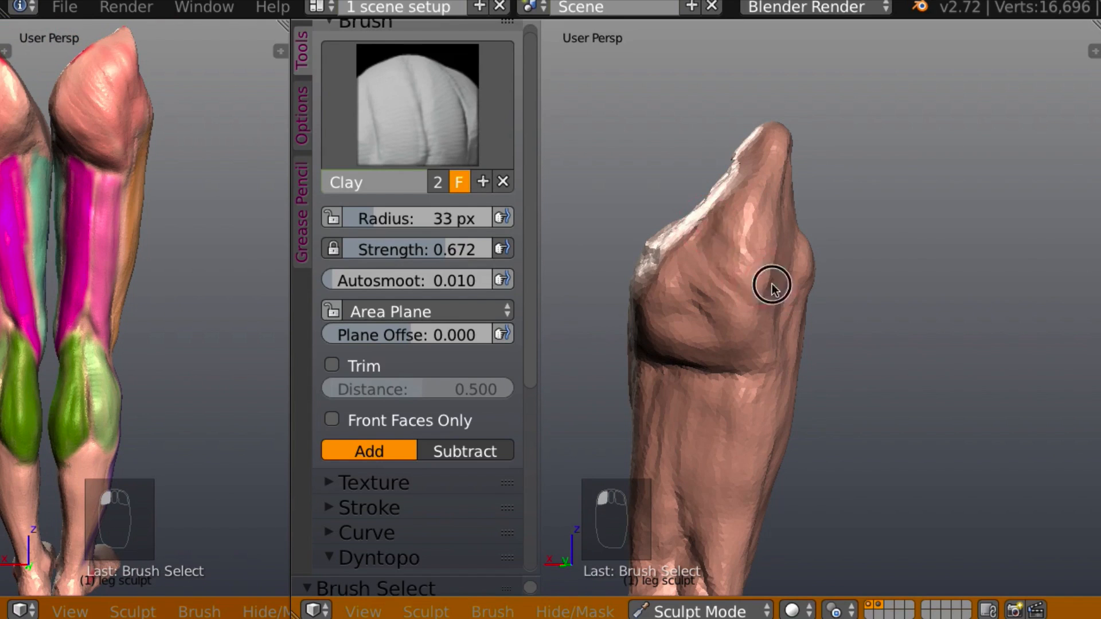
pyautogui.moveTo(772, 287)
pyautogui.mouseDown()
pyautogui.moveTo(774, 317)
pyautogui.moveTo(705, 329)
pyautogui.moveTo(768, 383)
pyautogui.moveTo(683, 324)
pyautogui.moveTo(728, 318)
pyautogui.mouseUp()
pyautogui.moveTo(728, 319); pyautogui.dragTo(696, 356, button='middle')
pyautogui.moveTo(695, 356)
pyautogui.mouseDown()
pyautogui.moveTo(720, 376)
pyautogui.moveTo(659, 312)
pyautogui.moveTo(710, 375)
pyautogui.moveTo(653, 361)
pyautogui.moveTo(695, 383)
pyautogui.moveTo(629, 370)
pyautogui.mouseUp()
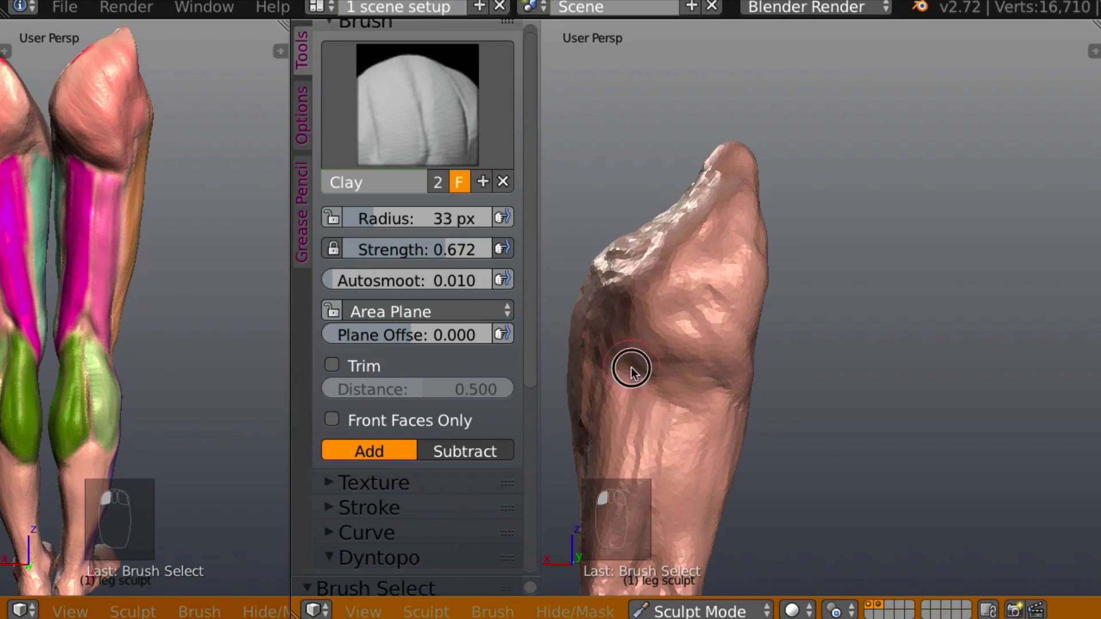
# Shape the buttock muscle behind and above the bony bump on the outer side of the hip
pyautogui.moveTo(631, 370); pyautogui.dragTo(651, 322, button='middle')
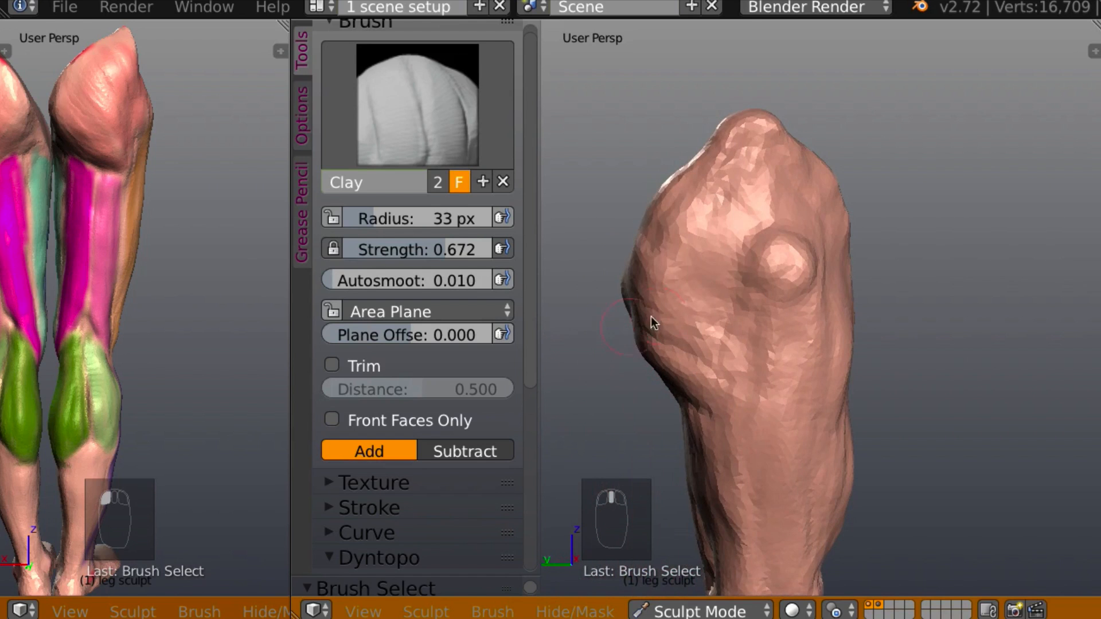
pyautogui.moveTo(655, 250); pyautogui.dragTo(657, 254)
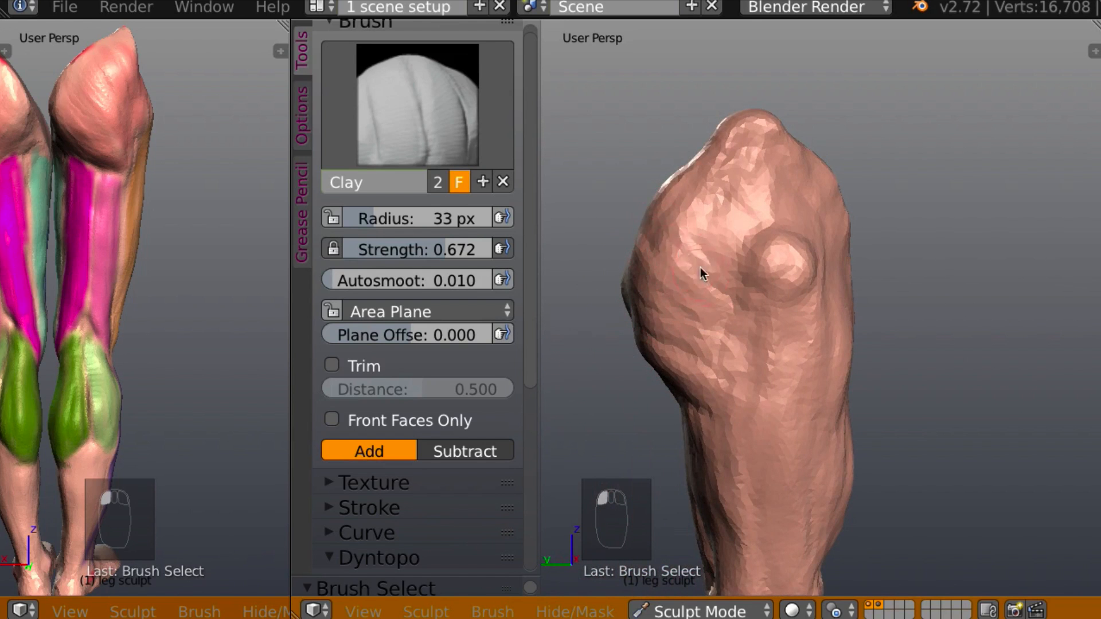
pyautogui.moveTo(710, 256)
pyautogui.mouseDown(button='middle')
pyautogui.moveTo(678, 216)
pyautogui.moveTo(848, 189)
pyautogui.moveTo(743, 139)
pyautogui.mouseUp(button='middle')
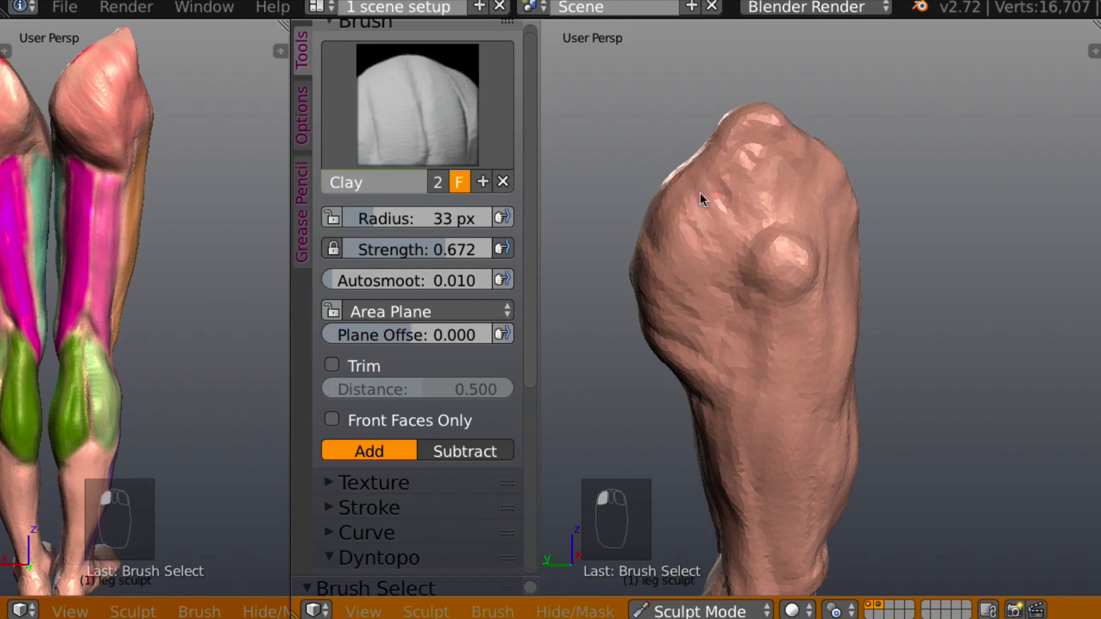
pyautogui.moveTo(705, 202)
pyautogui.mouseDown()
pyautogui.moveTo(690, 239)
pyautogui.moveTo(715, 273)
pyautogui.moveTo(729, 217)
pyautogui.moveTo(768, 177)
pyautogui.mouseUp()
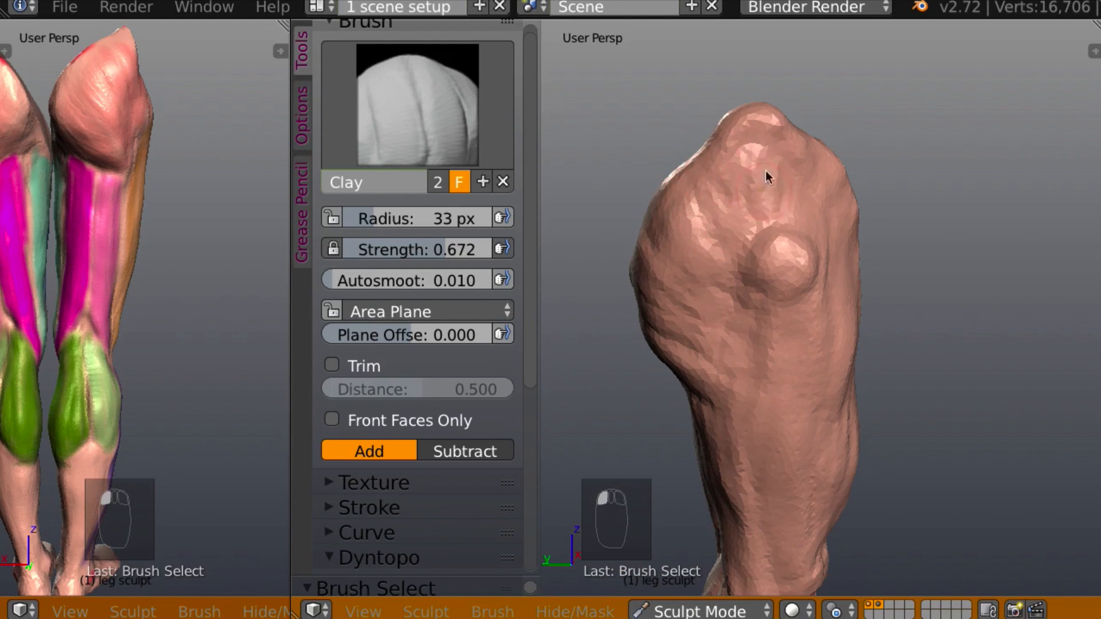
# Blend the bony bump of the outer hip into the surrounding muscle, reworking the hollow behind and below it
pyautogui.moveTo(798, 204)
pyautogui.mouseDown(button='middle')
pyautogui.moveTo(725, 224)
pyautogui.moveTo(787, 217)
pyautogui.mouseUp(button='middle')
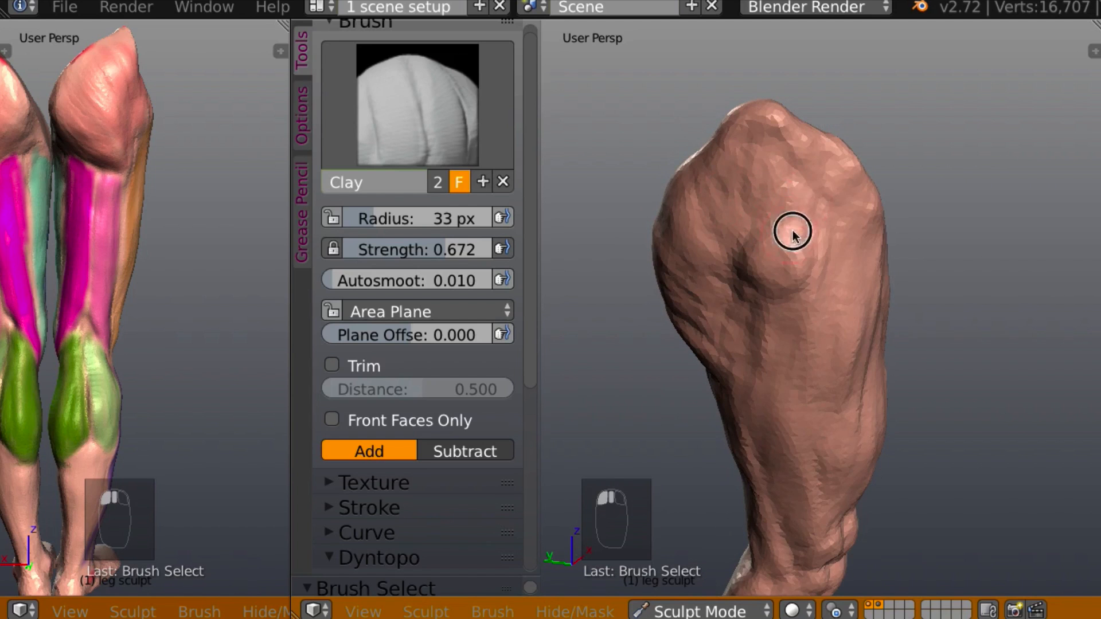
pyautogui.moveTo(793, 232)
pyautogui.mouseDown()
pyautogui.moveTo(809, 194)
pyautogui.moveTo(732, 195)
pyautogui.moveTo(751, 257)
pyautogui.mouseUp()
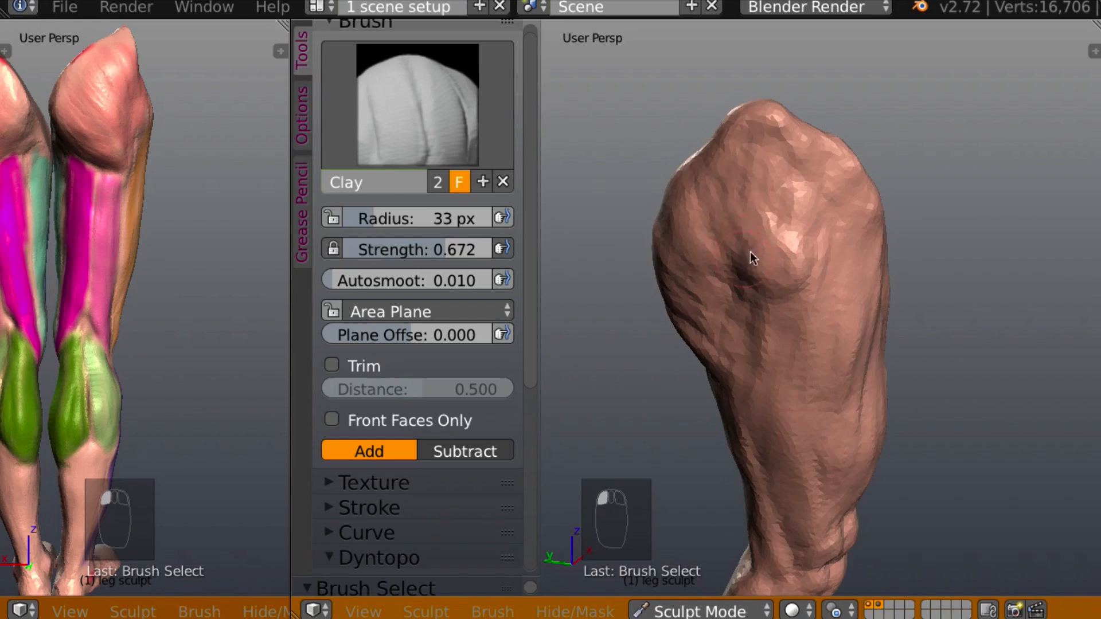
pyautogui.moveTo(750, 252); pyautogui.dragTo(707, 223, button='middle')
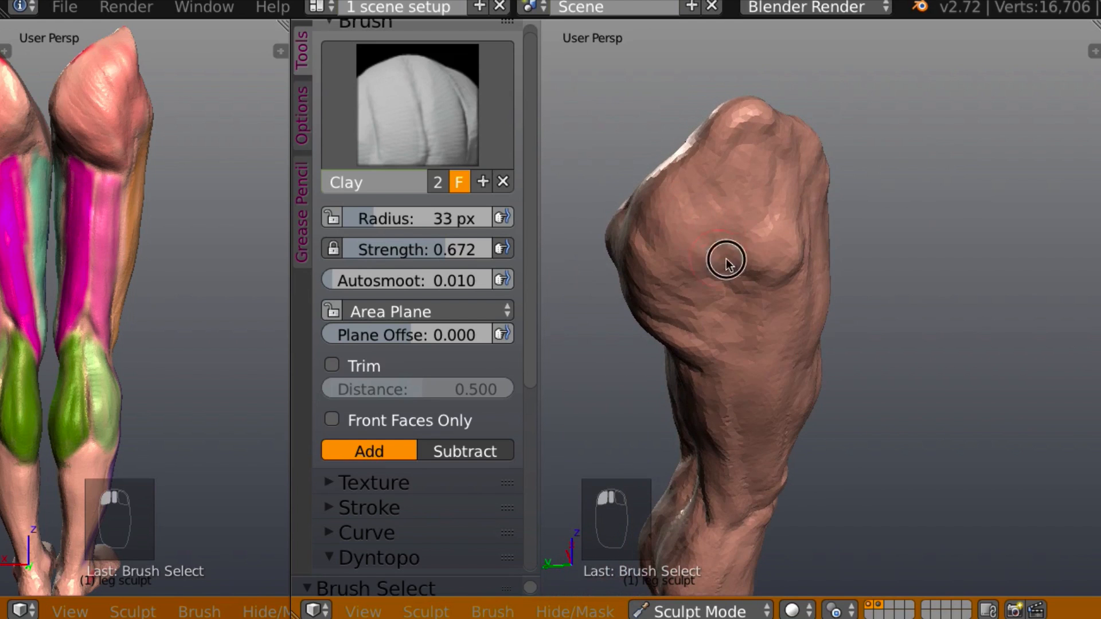
pyautogui.moveTo(771, 254); pyautogui.dragTo(761, 269, button='middle')
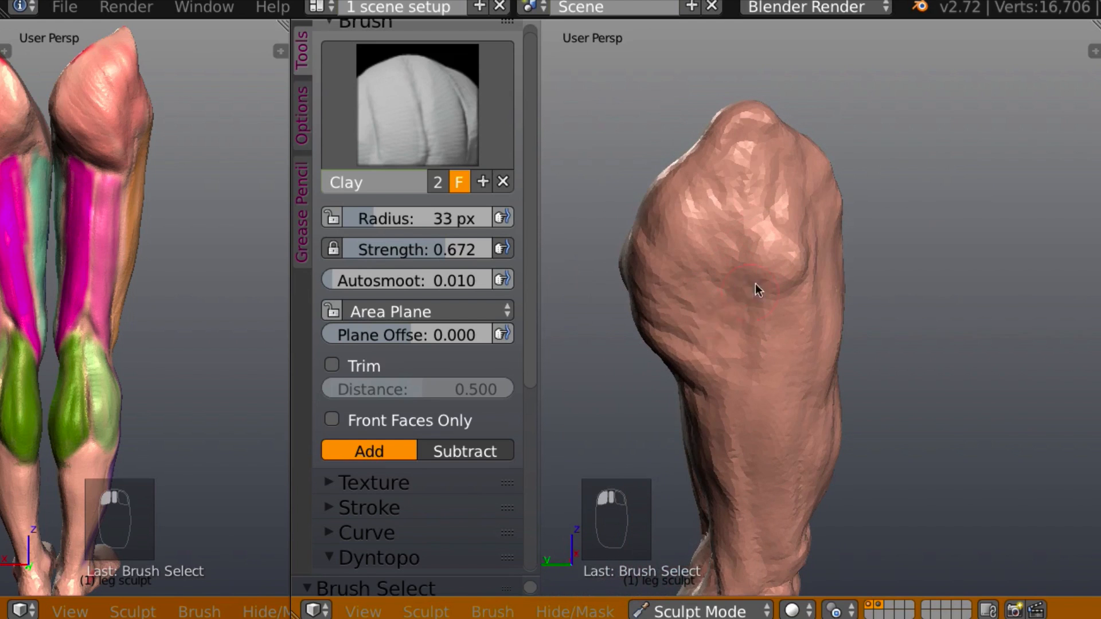
pyautogui.moveTo(755, 283); pyautogui.dragTo(712, 344)
pyautogui.moveTo(717, 277)
pyautogui.mouseDown()
pyautogui.moveTo(694, 259)
pyautogui.moveTo(672, 291)
pyautogui.mouseUp()
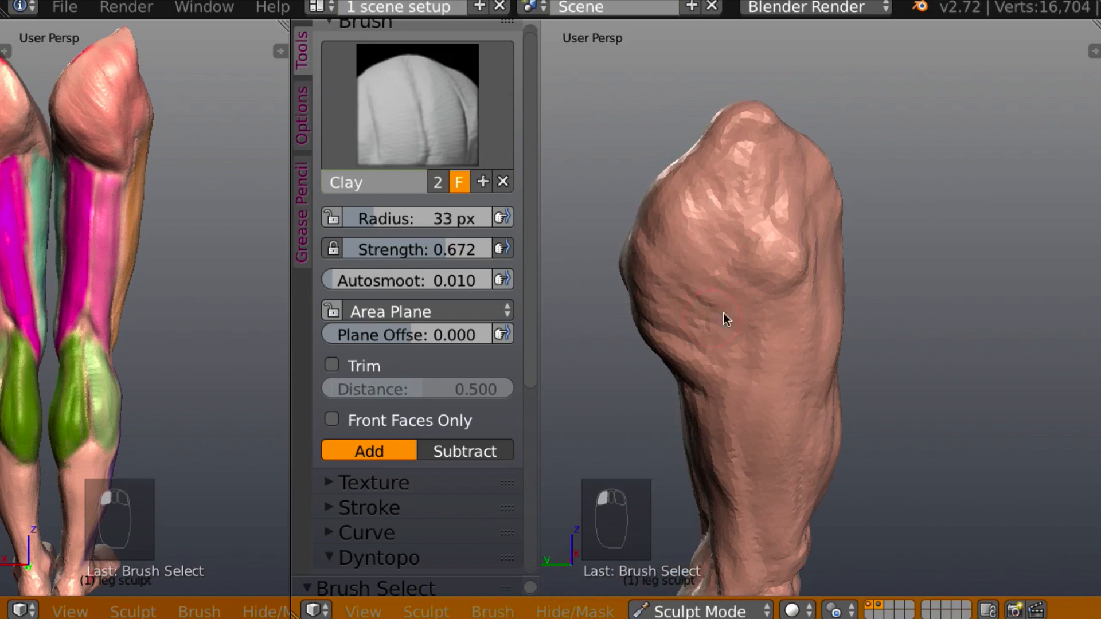
# Sculpt the front of the hip between the pelvic crest and the upper thigh, including the muscle ahead of the hip bump
pyautogui.moveTo(723, 311); pyautogui.dragTo(592, 295, button='middle')
pyautogui.moveTo(756, 272); pyautogui.dragTo(753, 242, button='middle')
pyautogui.moveTo(802, 228)
pyautogui.mouseDown()
pyautogui.moveTo(811, 177)
pyautogui.moveTo(784, 180)
pyautogui.mouseUp()
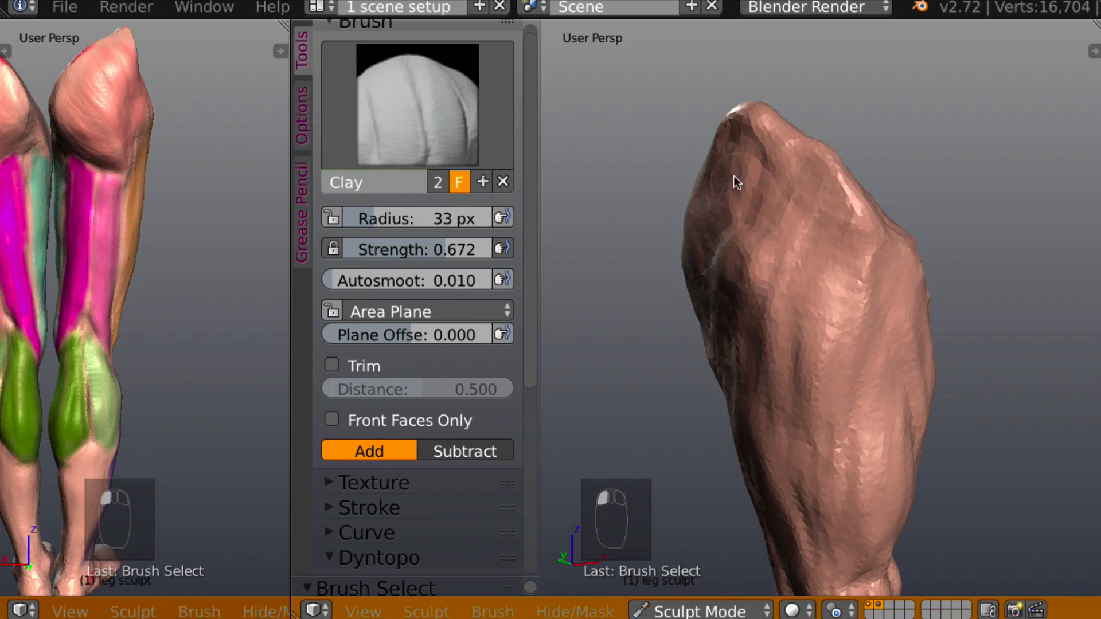
pyautogui.moveTo(774, 136); pyautogui.dragTo(770, 144)
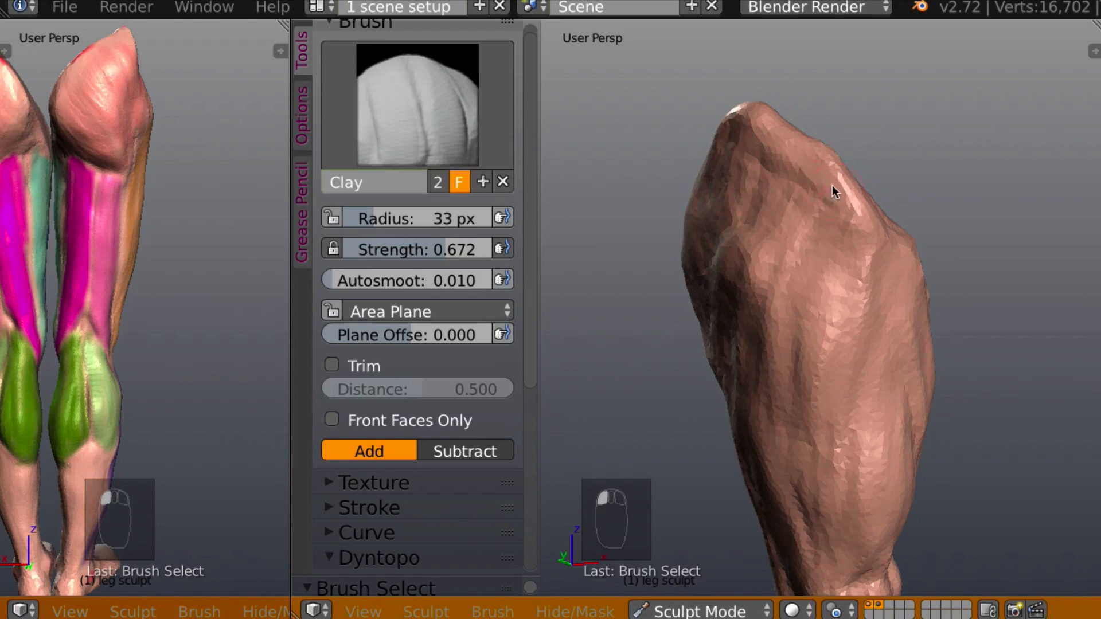
pyautogui.moveTo(855, 225)
pyautogui.mouseDown(button='middle')
pyautogui.moveTo(936, 187)
pyautogui.moveTo(771, 159)
pyautogui.mouseUp(button='middle')
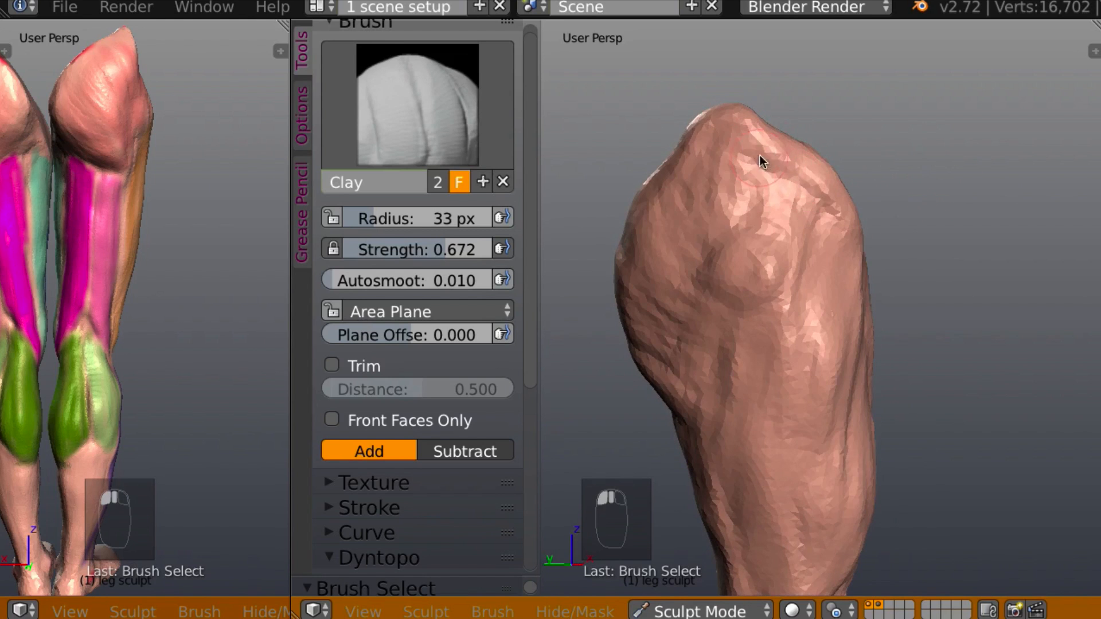
pyautogui.moveTo(762, 162)
pyautogui.mouseDown()
pyautogui.moveTo(811, 184)
pyautogui.moveTo(822, 209)
pyautogui.mouseUp()
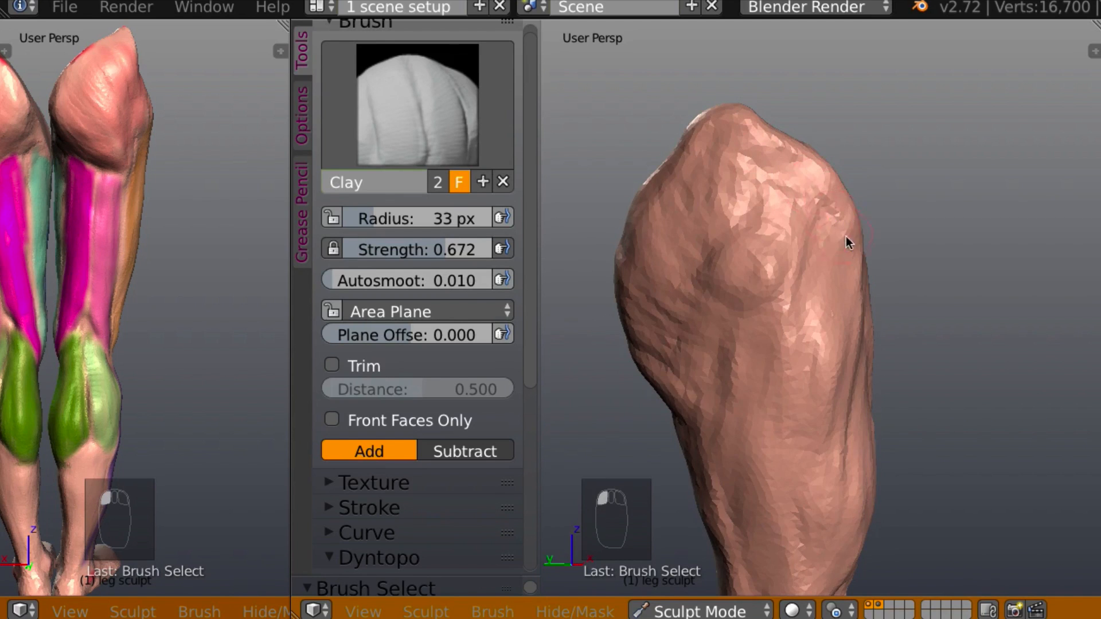
pyautogui.moveTo(848, 243)
pyautogui.mouseDown(button='middle')
pyautogui.moveTo(644, 226)
pyautogui.moveTo(789, 209)
pyautogui.moveTo(826, 192)
pyautogui.moveTo(774, 312)
pyautogui.moveTo(912, 142)
pyautogui.mouseUp(button='middle')
pyautogui.moveTo(899, 190)
pyautogui.mouseDown()
pyautogui.moveTo(916, 229)
pyautogui.moveTo(971, 230)
pyautogui.mouseUp()
# Refine the lower end of the outer calf head and its groove against the inner head
pyautogui.scroll(-8, 971, 231)
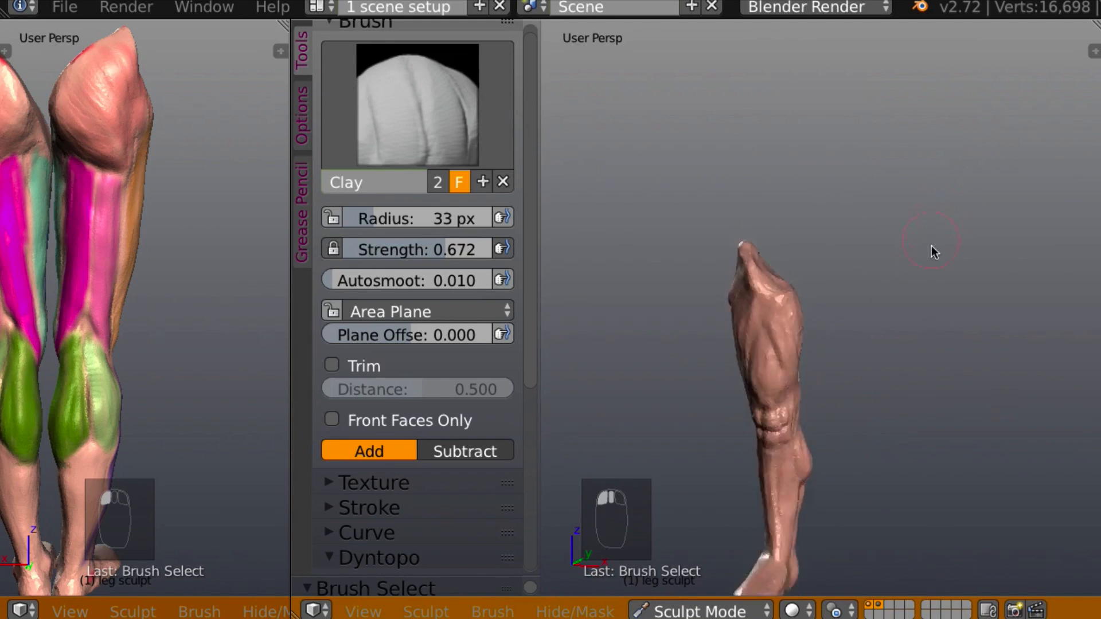
pyautogui.scroll(6, 923, 258)
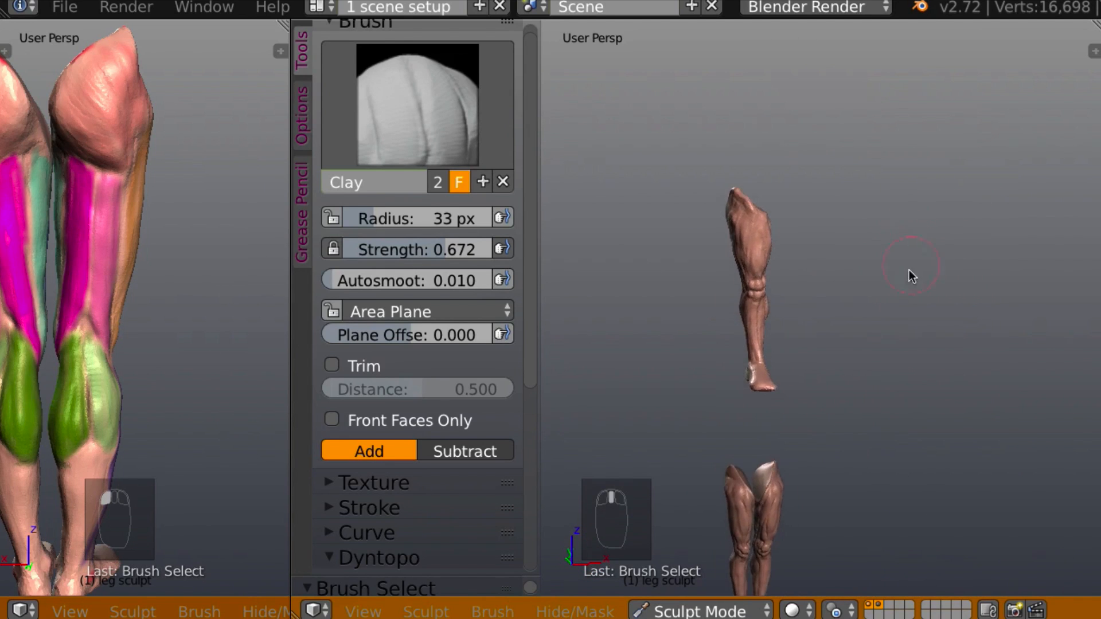
pyautogui.moveTo(897, 235); pyautogui.dragTo(819, 228, button='middle')
pyautogui.moveTo(786, 355); pyautogui.dragTo(899, 329, button='middle')
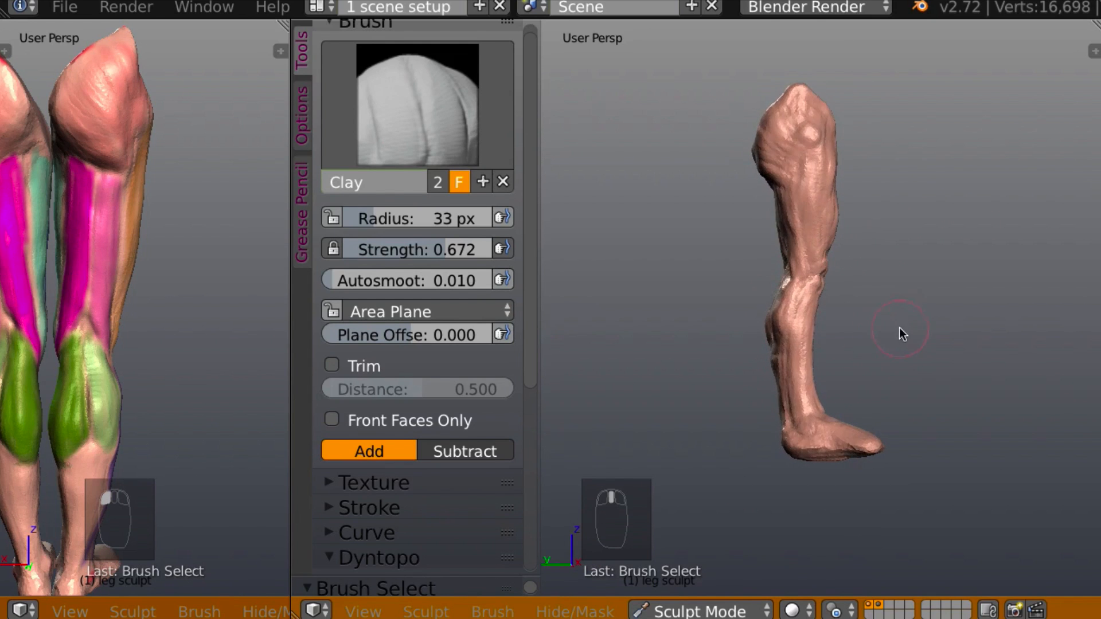
pyautogui.scroll(6, 902, 314)
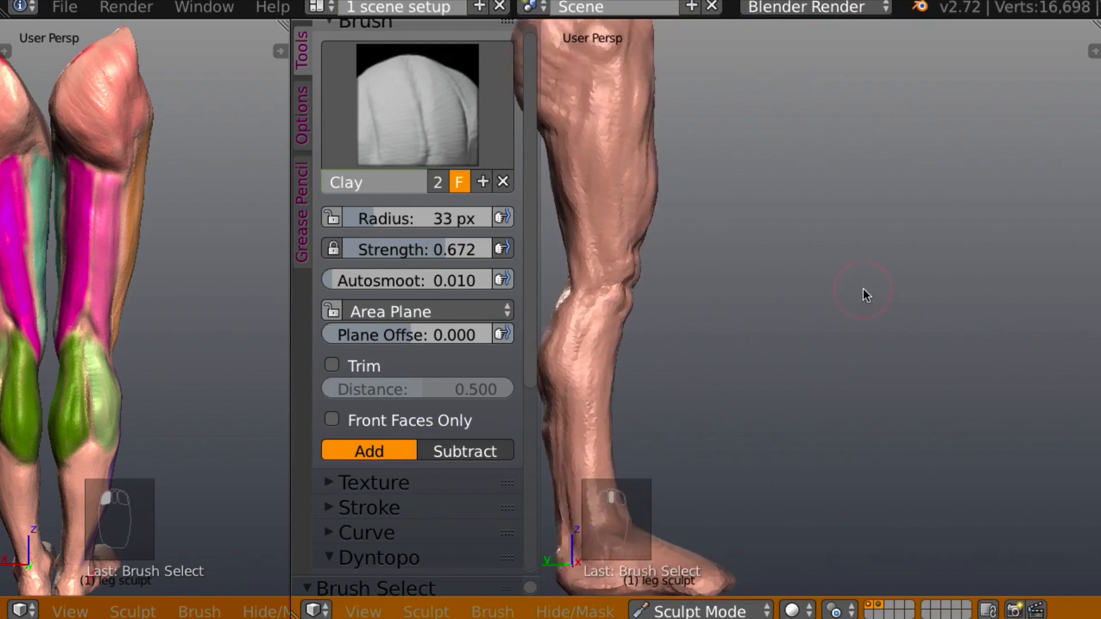
pyautogui.scroll(5, 866, 284)
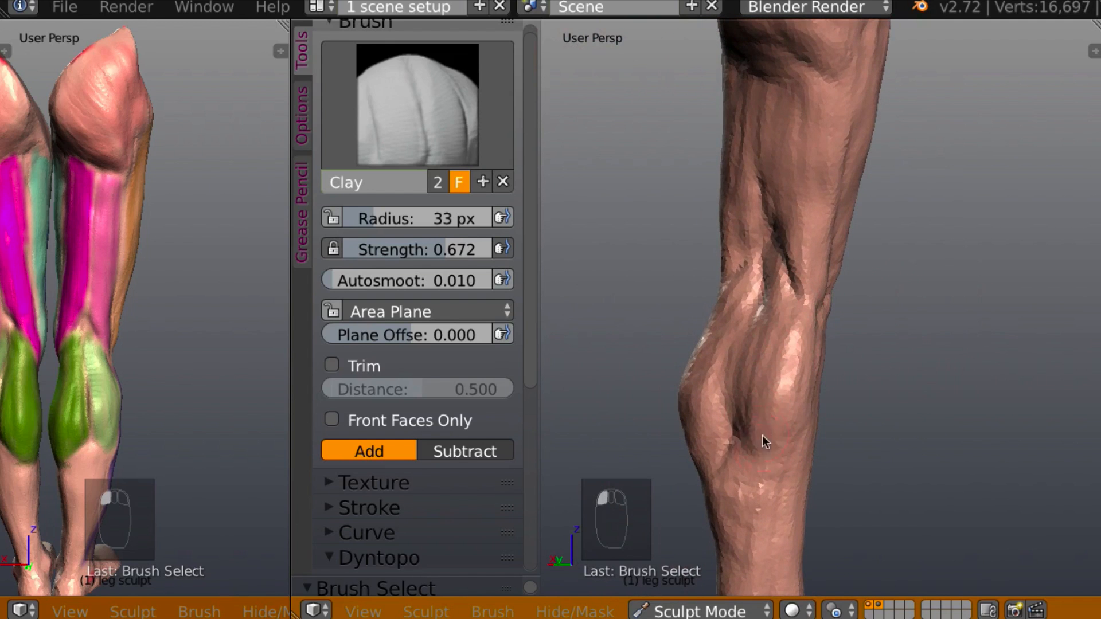
pyautogui.moveTo(762, 436); pyautogui.dragTo(741, 408)
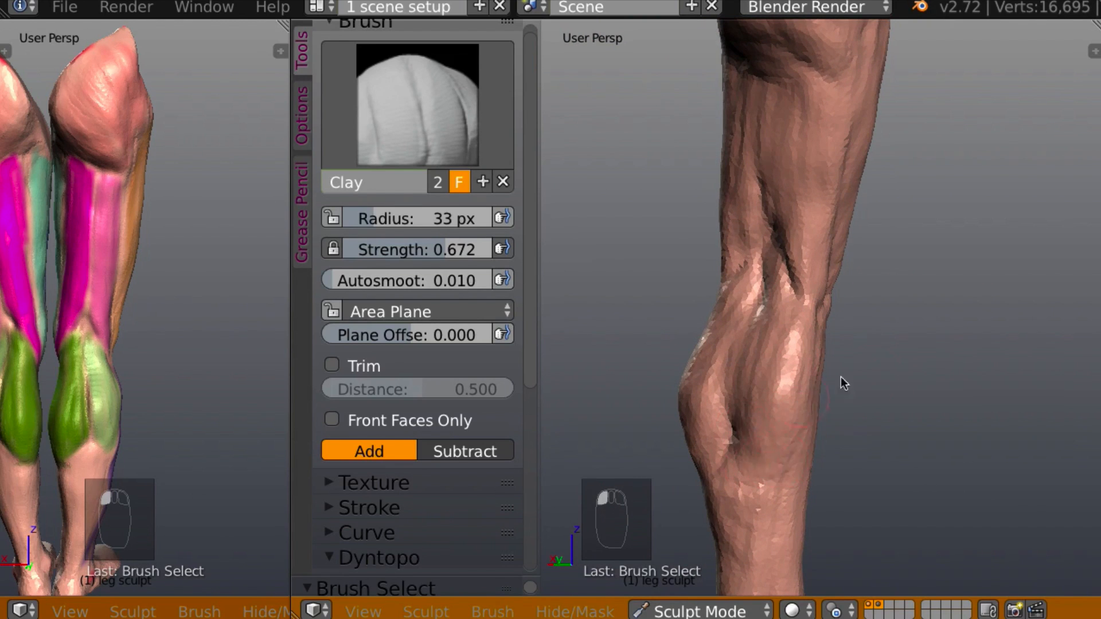
pyautogui.moveTo(841, 383); pyautogui.dragTo(886, 370, button='middle')
pyautogui.moveTo(714, 480); pyautogui.dragTo(737, 410, button='middle')
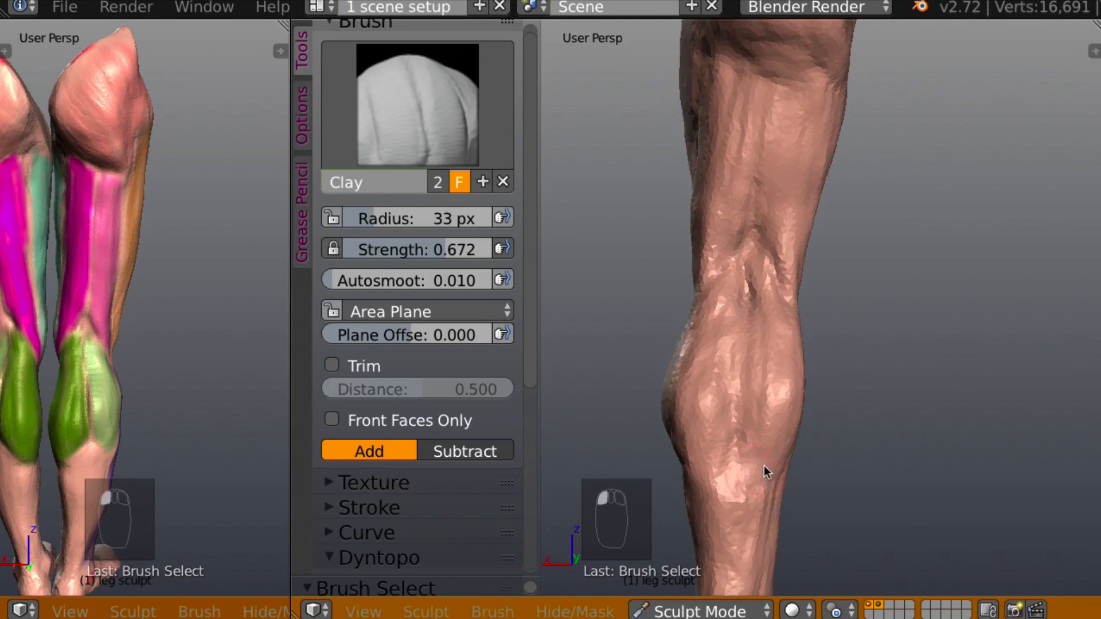
# Sculpt the outer side of the lower leg from below the calf down to the hollow behind the outer ankle
pyautogui.moveTo(782, 462); pyautogui.dragTo(752, 315, button='middle')
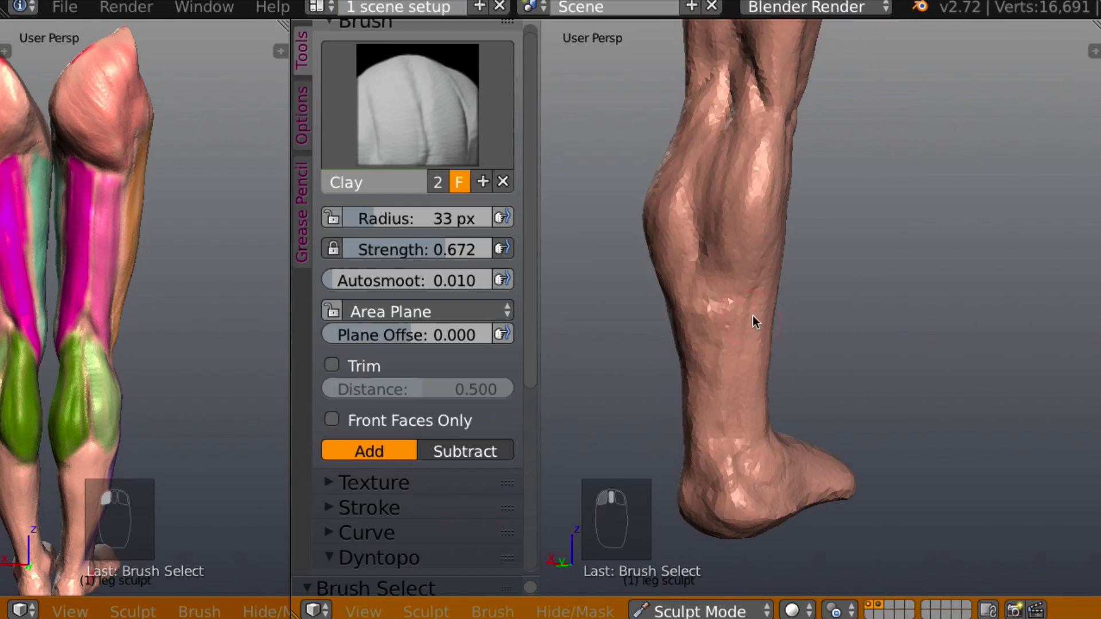
pyautogui.moveTo(748, 347); pyautogui.dragTo(738, 401)
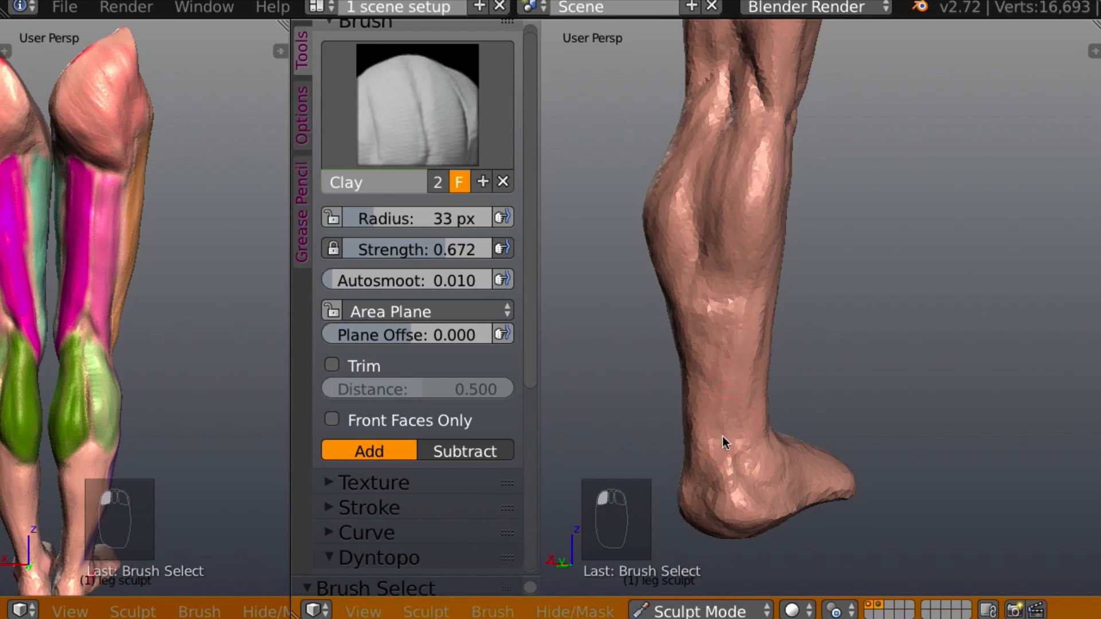
pyautogui.moveTo(725, 442)
pyautogui.mouseDown(button='middle')
pyautogui.moveTo(901, 344)
pyautogui.moveTo(860, 349)
pyautogui.moveTo(766, 304)
pyautogui.mouseUp(button='middle')
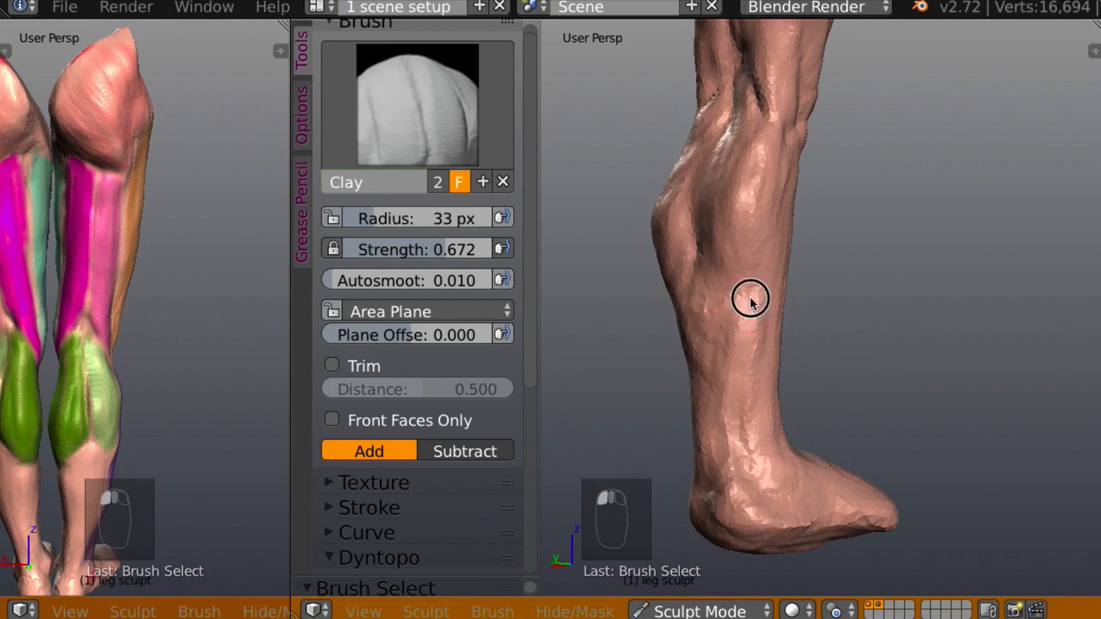
pyautogui.moveTo(750, 299)
pyautogui.mouseDown()
pyautogui.moveTo(720, 302)
pyautogui.moveTo(710, 336)
pyautogui.moveTo(720, 337)
pyautogui.moveTo(713, 317)
pyautogui.moveTo(737, 339)
pyautogui.mouseUp()
pyautogui.moveTo(737, 339)
pyautogui.mouseDown(button='middle')
pyautogui.moveTo(823, 322)
pyautogui.moveTo(840, 293)
pyautogui.moveTo(854, 330)
pyautogui.moveTo(769, 376)
pyautogui.moveTo(738, 437)
pyautogui.mouseUp(button='middle')
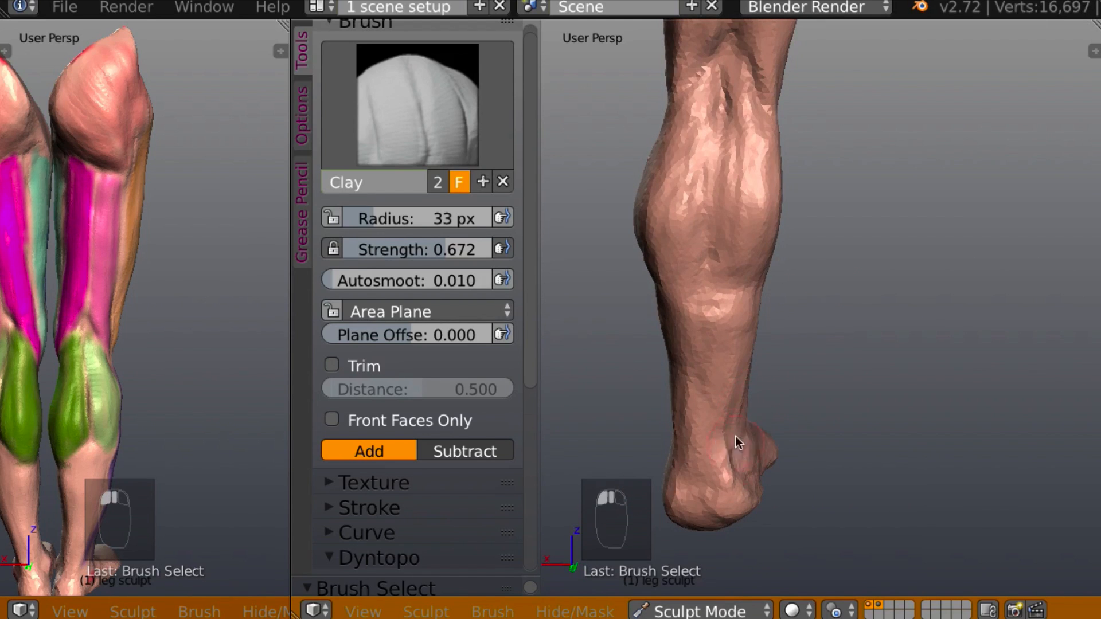
pyautogui.moveTo(734, 470); pyautogui.dragTo(731, 465)
# Smooth the Achilles tendon area and the inner side of the lower leg down to the heel
pyautogui.moveTo(732, 461); pyautogui.dragTo(835, 354, button='middle')
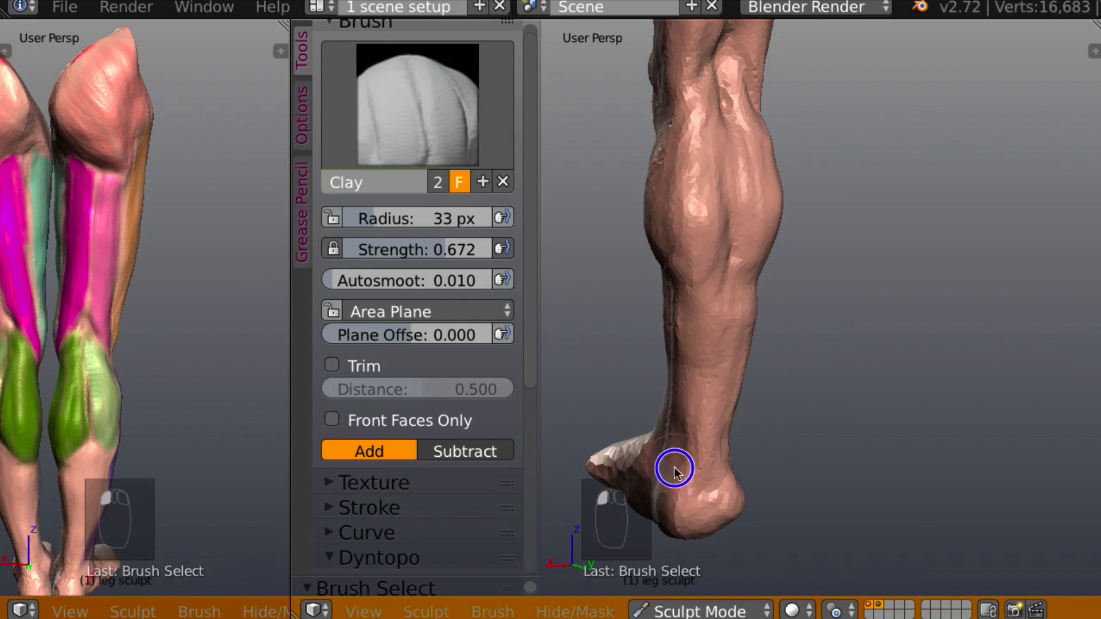
pyautogui.moveTo(671, 454); pyautogui.dragTo(767, 466, button='middle')
pyautogui.moveTo(713, 504); pyautogui.dragTo(691, 434, button='middle')
pyautogui.moveTo(677, 371)
pyautogui.mouseDown()
pyautogui.moveTo(691, 387)
pyautogui.moveTo(705, 372)
pyautogui.moveTo(710, 485)
pyautogui.moveTo(702, 457)
pyautogui.mouseUp()
pyautogui.moveTo(716, 377)
pyautogui.mouseDown()
pyautogui.moveTo(706, 458)
pyautogui.moveTo(698, 441)
pyautogui.mouseUp()
# Even out the surface beside the Achilles tendon on the outer lower leg, from the calf's lower edge to the ankle
pyautogui.moveTo(698, 445); pyautogui.dragTo(760, 437, button='middle')
pyautogui.moveTo(765, 342); pyautogui.dragTo(755, 402)
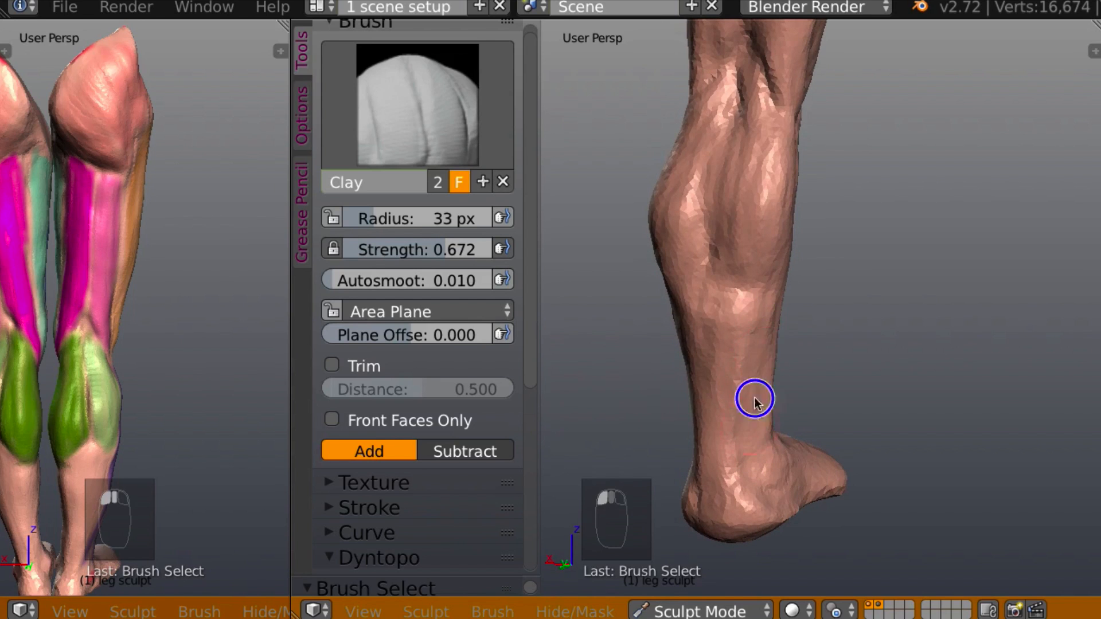
pyautogui.moveTo(750, 357); pyautogui.dragTo(745, 407)
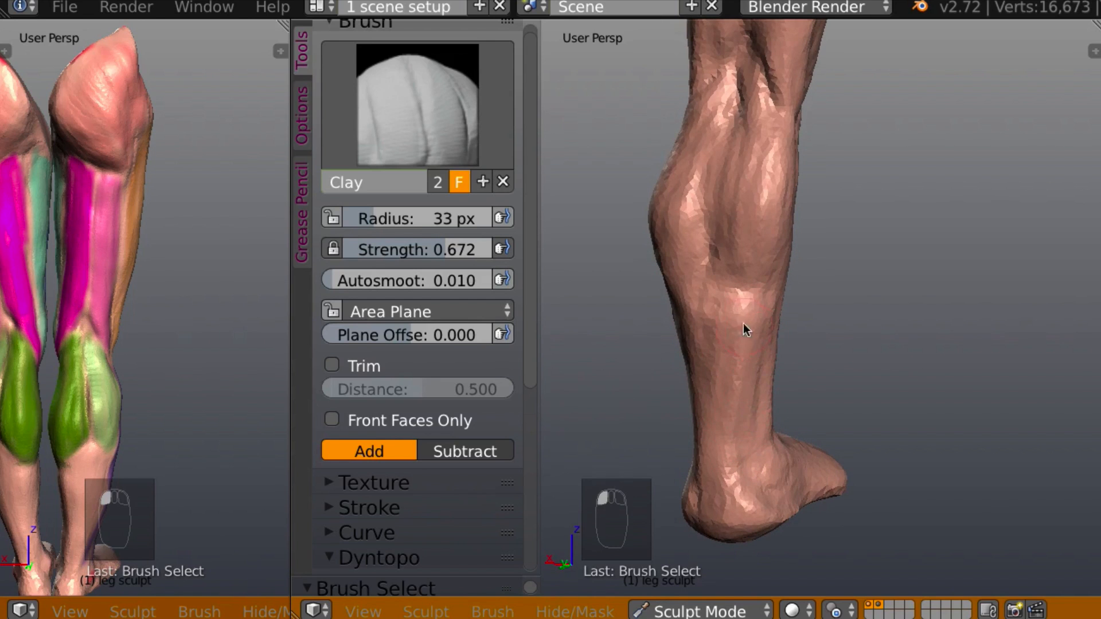
pyautogui.moveTo(744, 325); pyautogui.dragTo(722, 446)
# Soften the groove between the two calf heads and their lower edge where they meet the Achilles tendon
pyautogui.moveTo(862, 321)
pyautogui.mouseDown(button='middle')
pyautogui.moveTo(800, 343)
pyautogui.moveTo(629, 336)
pyautogui.moveTo(695, 344)
pyautogui.moveTo(731, 250)
pyautogui.moveTo(777, 219)
pyautogui.mouseUp(button='middle')
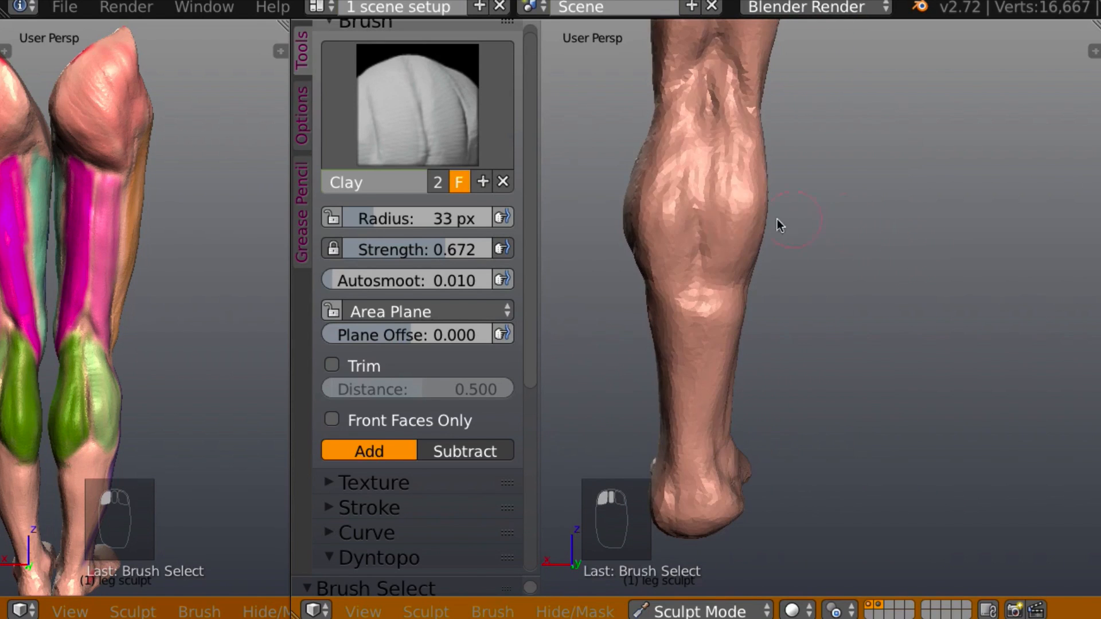
pyautogui.moveTo(705, 213)
pyautogui.mouseDown()
pyautogui.moveTo(703, 231)
pyautogui.moveTo(696, 221)
pyautogui.moveTo(700, 273)
pyautogui.moveTo(714, 272)
pyautogui.moveTo(686, 312)
pyautogui.moveTo(711, 320)
pyautogui.moveTo(693, 295)
pyautogui.mouseUp()
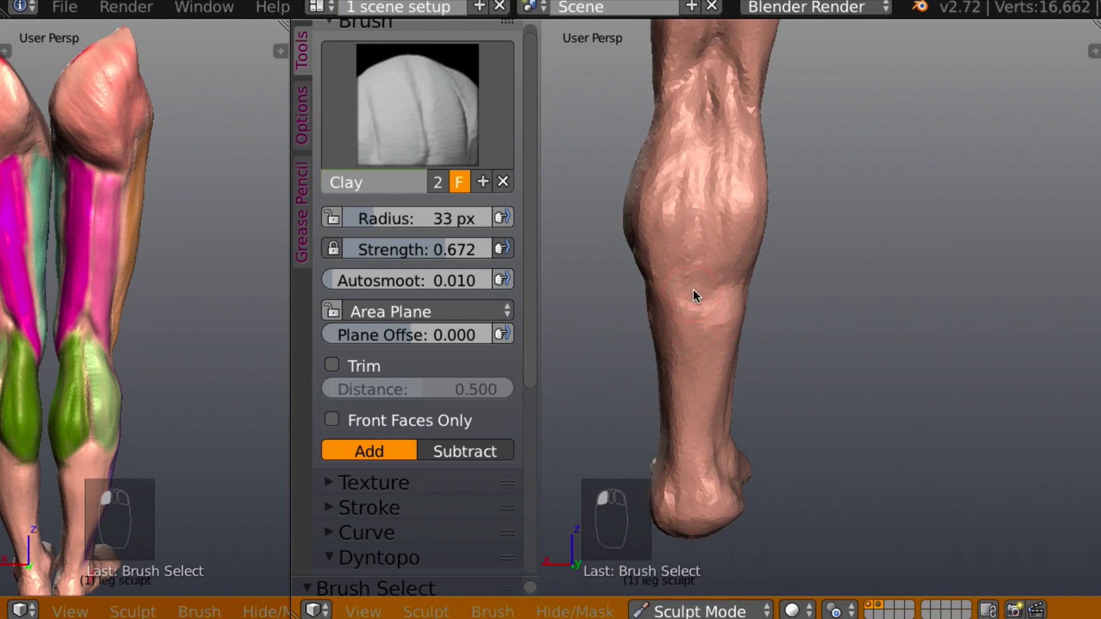
# Refine the back of the calf with the Clay brush, working the bulge and lower edge of the inner calf head
pyautogui.moveTo(693, 295)
pyautogui.mouseDown(button='middle')
pyautogui.moveTo(529, 290)
pyautogui.moveTo(712, 250)
pyautogui.mouseUp(button='middle')
pyautogui.moveTo(700, 253); pyautogui.dragTo(719, 247)
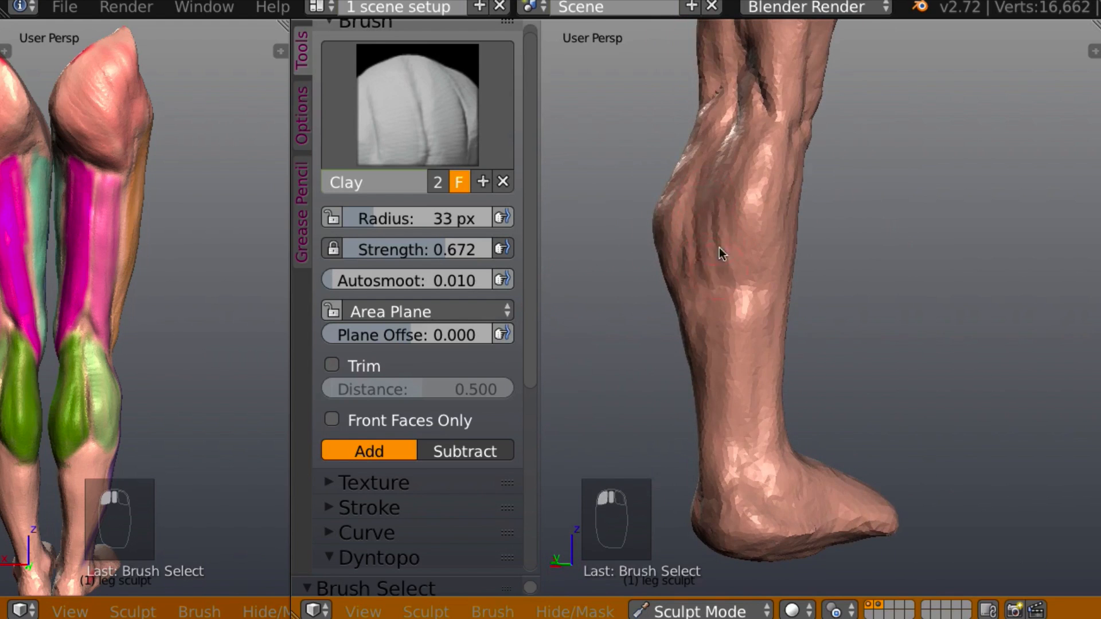
pyautogui.moveTo(719, 247)
pyautogui.mouseDown(button='middle')
pyautogui.moveTo(814, 229)
pyautogui.moveTo(717, 215)
pyautogui.mouseUp(button='middle')
pyautogui.moveTo(669, 225); pyautogui.dragTo(673, 232)
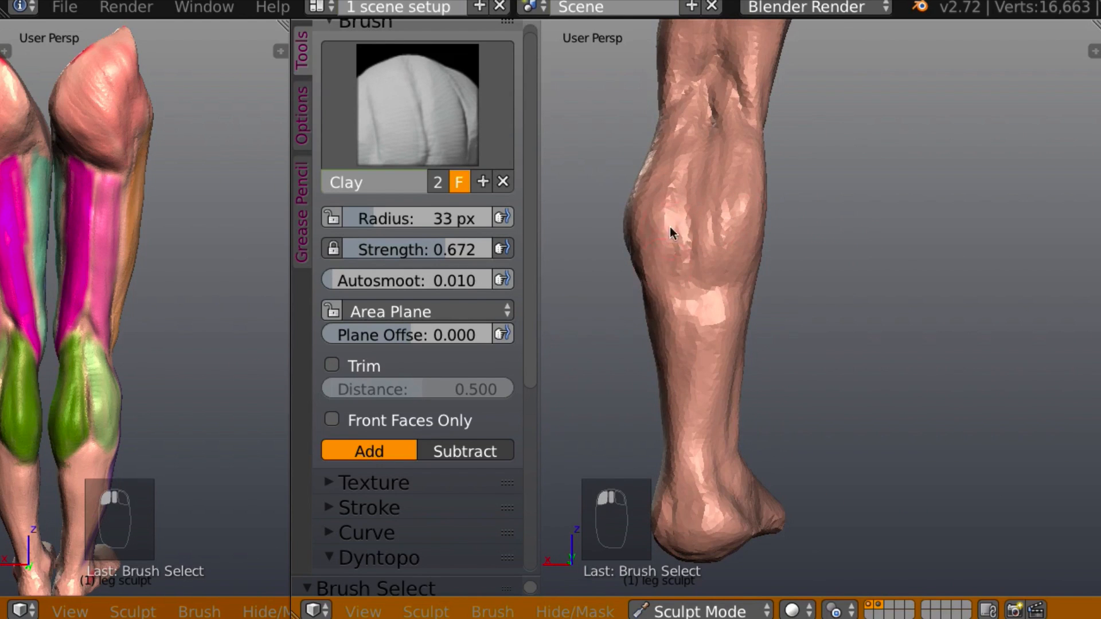
pyautogui.moveTo(662, 277); pyautogui.dragTo(652, 258)
# Define the bulge and lower edge of the outer calf head where it meets the Achilles tendon
pyautogui.moveTo(651, 258); pyautogui.dragTo(741, 265, button='middle')
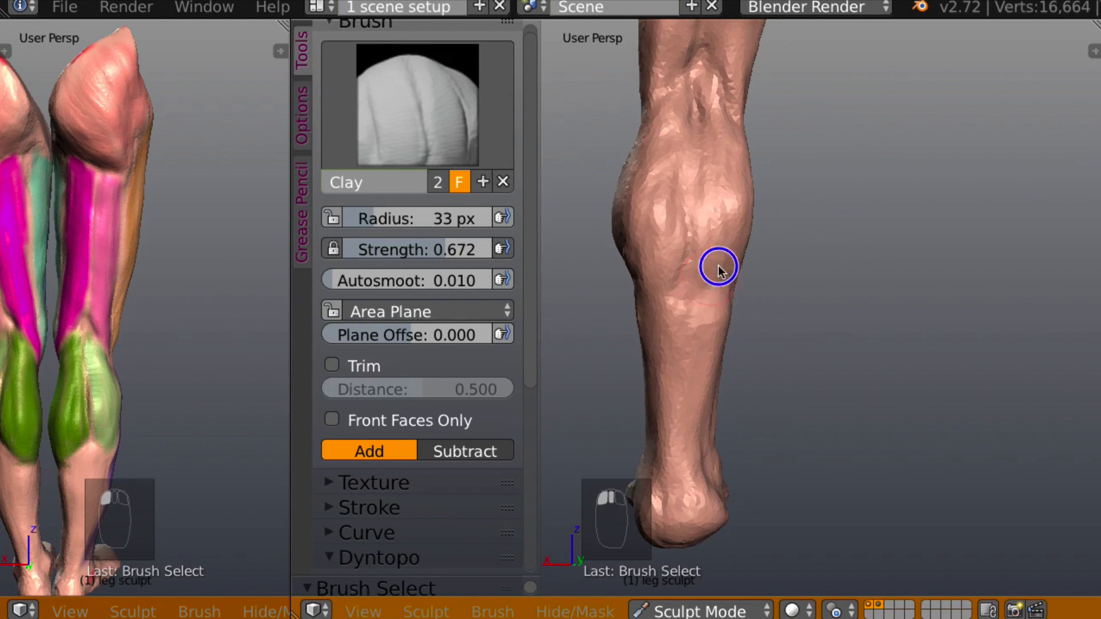
pyautogui.moveTo(717, 270)
pyautogui.mouseDown()
pyautogui.moveTo(695, 282)
pyautogui.moveTo(735, 266)
pyautogui.moveTo(718, 226)
pyautogui.mouseUp()
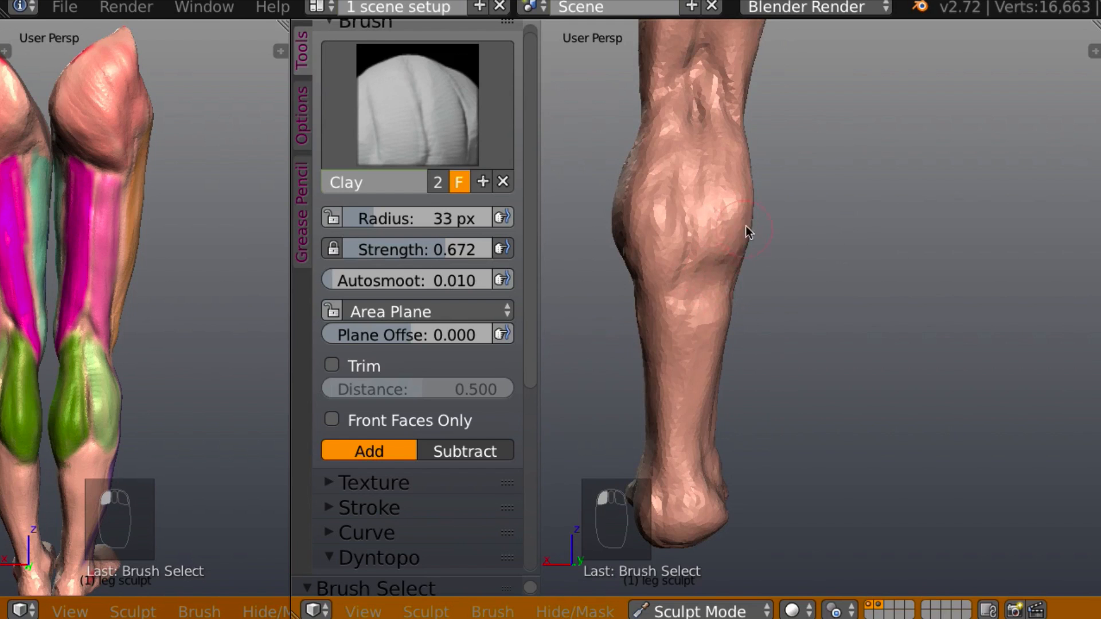
pyautogui.moveTo(725, 269); pyautogui.dragTo(736, 234)
pyautogui.moveTo(703, 291)
pyautogui.mouseDown()
pyautogui.moveTo(720, 270)
pyautogui.moveTo(705, 302)
pyautogui.moveTo(720, 292)
pyautogui.mouseUp()
pyautogui.moveTo(730, 287)
pyautogui.mouseDown(button='middle')
pyautogui.moveTo(738, 339)
pyautogui.moveTo(771, 264)
pyautogui.moveTo(680, 262)
pyautogui.moveTo(751, 202)
pyautogui.mouseUp(button='middle')
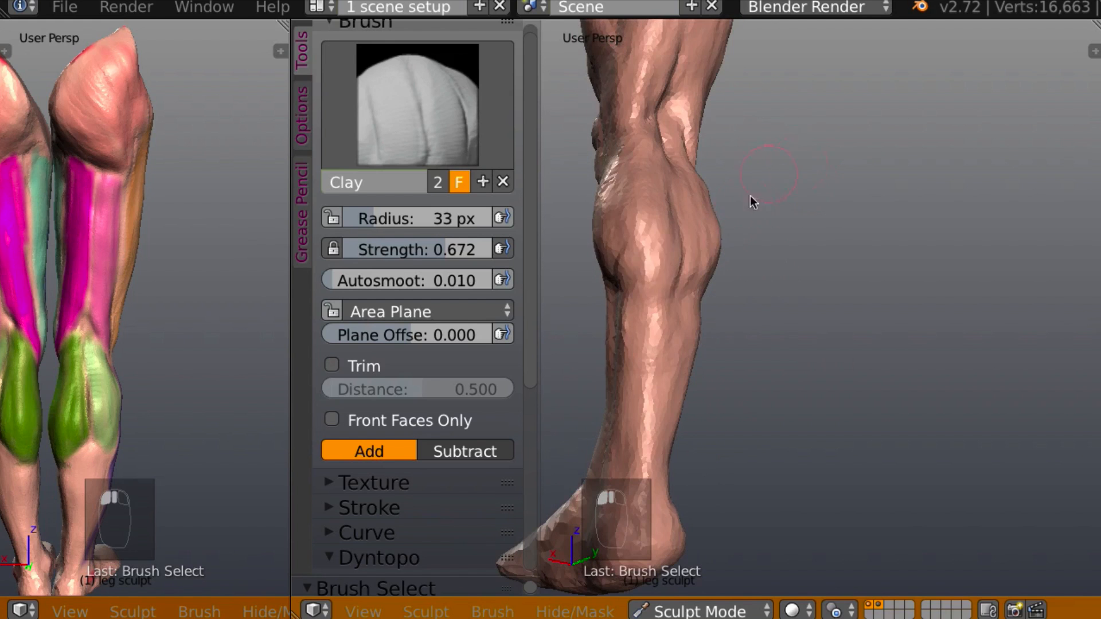
pyautogui.moveTo(619, 246); pyautogui.dragTo(764, 275, button='middle')
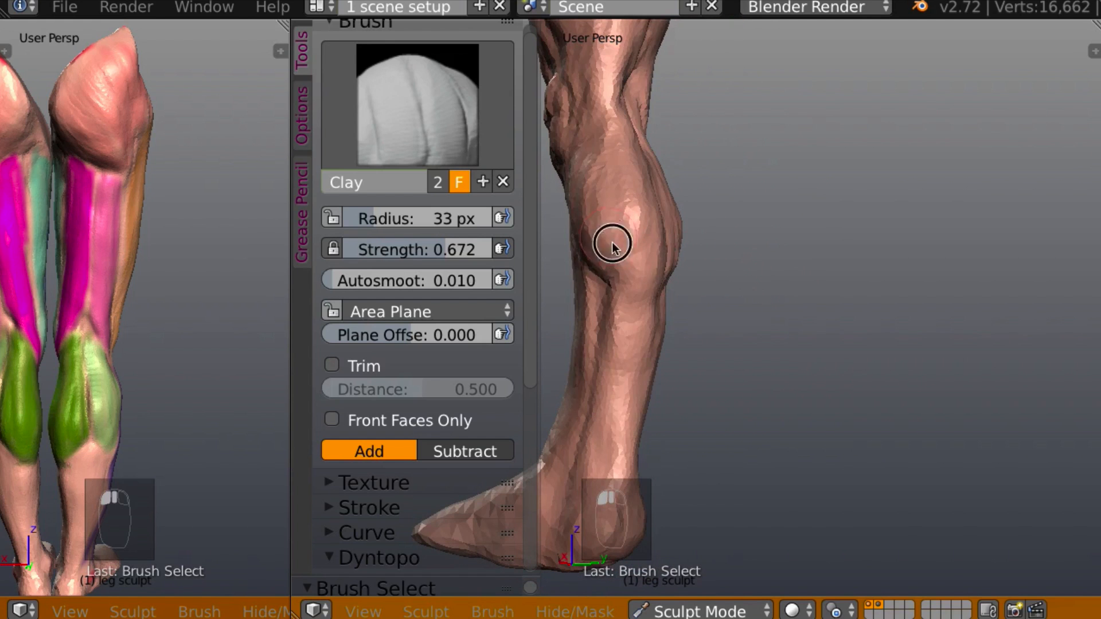
pyautogui.moveTo(643, 283)
pyautogui.mouseDown(button='middle')
pyautogui.moveTo(521, 282)
pyautogui.moveTo(686, 261)
pyautogui.moveTo(701, 275)
pyautogui.moveTo(727, 224)
pyautogui.mouseUp(button='middle')
# Reshape the profile under the buttock and at the back of the upper thigh with the Snake Hook brush at a 90 px radius
pyautogui.scroll(-5, 729, 277)
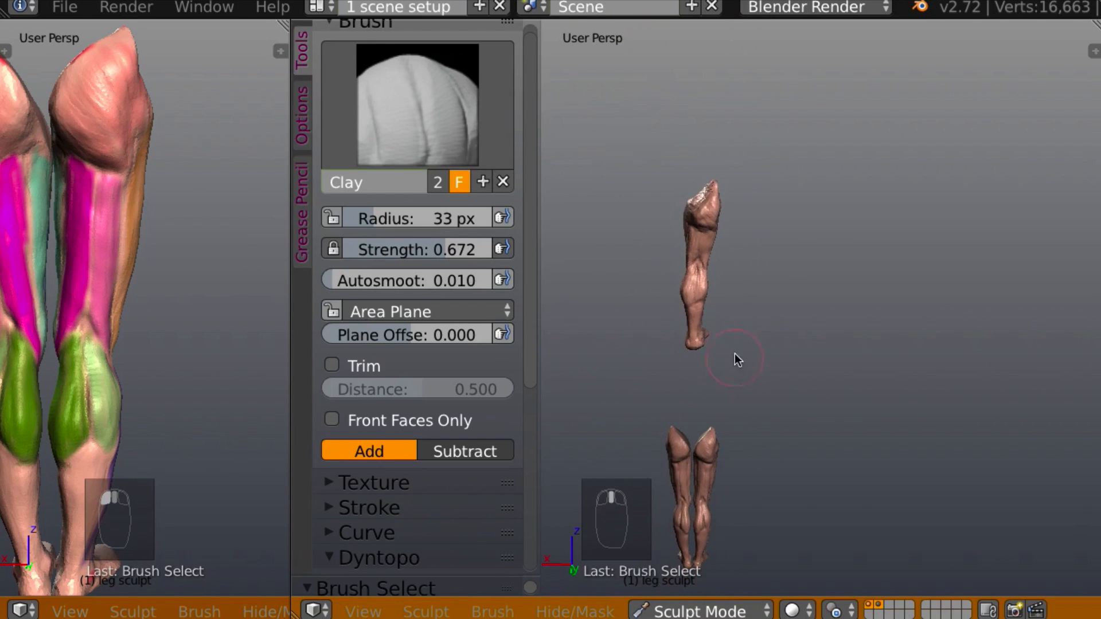
pyautogui.keyDown('ctrl'); pyautogui.moveTo(782, 277); pyautogui.dragTo(768, 196, button='middle'); pyautogui.keyUp('ctrl')
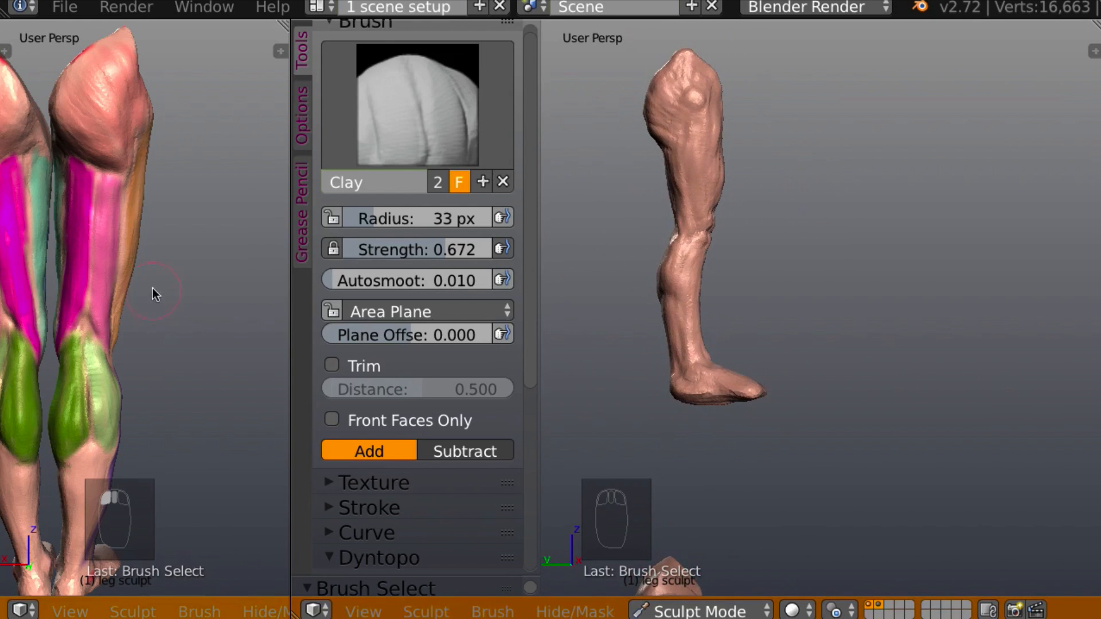
pyautogui.moveTo(155, 290); pyautogui.dragTo(223, 222, button='middle')
pyautogui.moveTo(148, 291); pyautogui.dragTo(219, 298, button='middle')
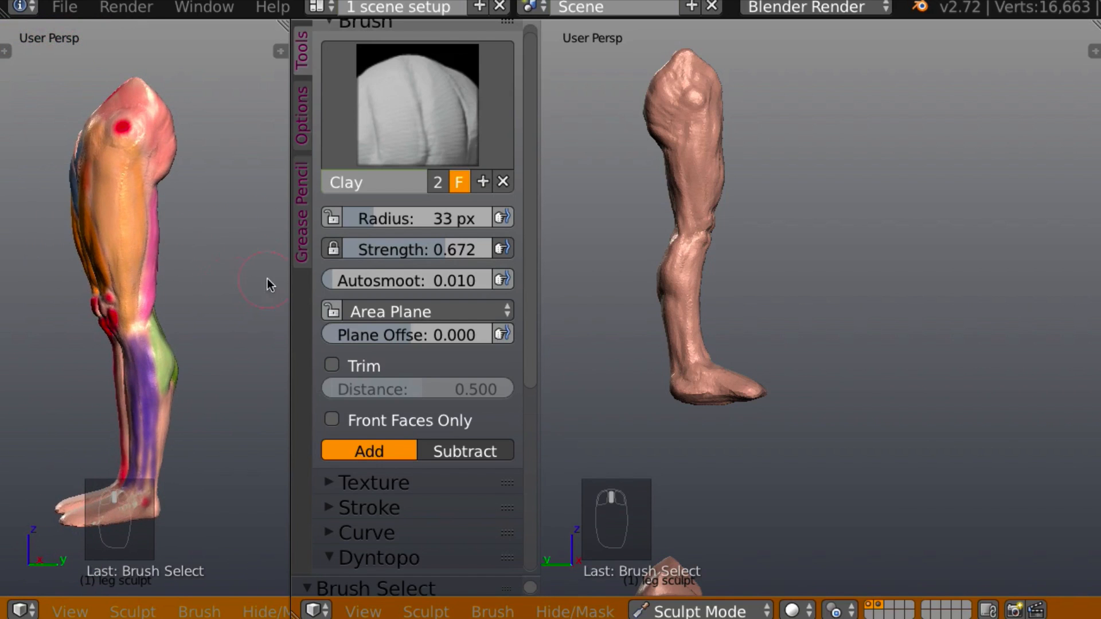
pyautogui.moveTo(769, 287); pyautogui.dragTo(805, 278, button='middle')
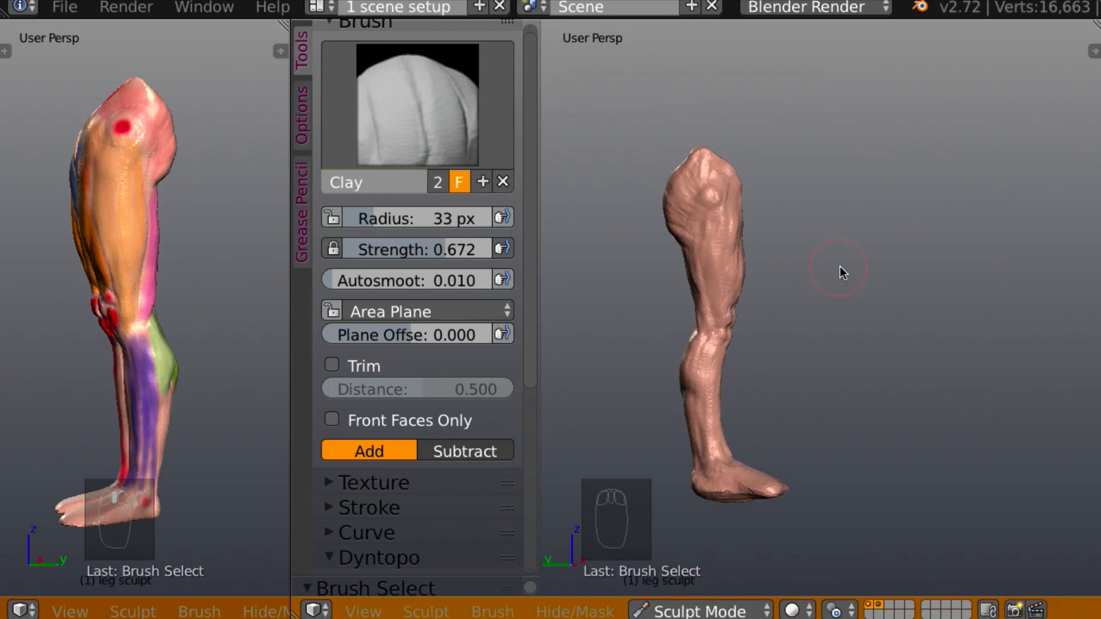
pyautogui.press('k')
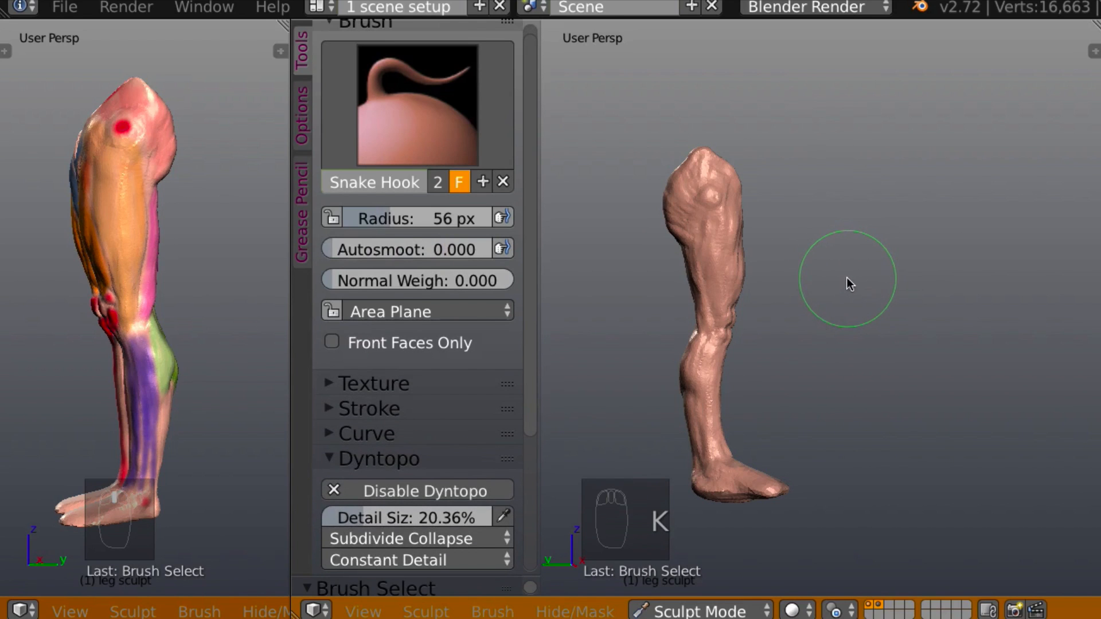
pyautogui.press('f')
pyautogui.click(889, 298)
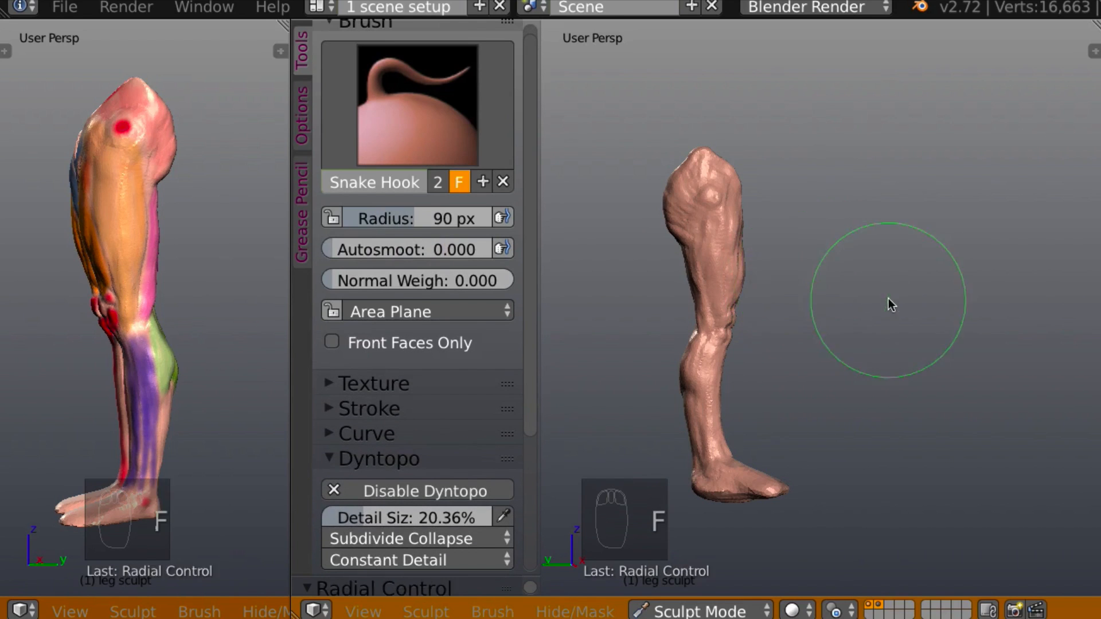
pyautogui.click(684, 237)
pyautogui.moveTo(684, 236); pyautogui.dragTo(682, 230)
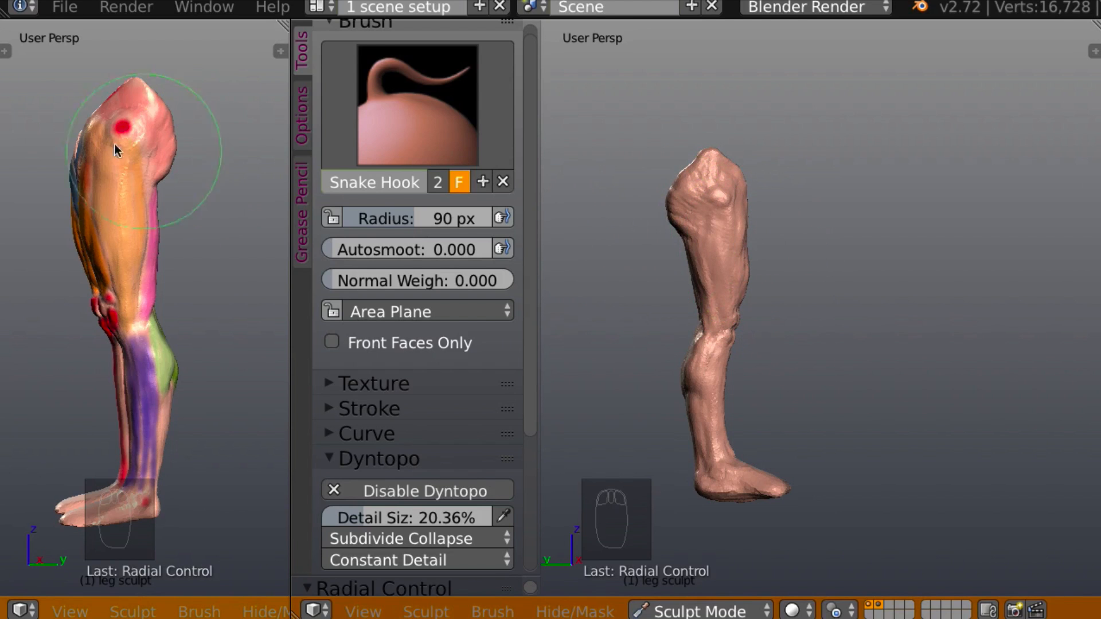
# Pull the front of the thigh forward and the back of the calf outward to follow the reference's side profile
pyautogui.moveTo(116, 147); pyautogui.dragTo(141, 194, button='middle')
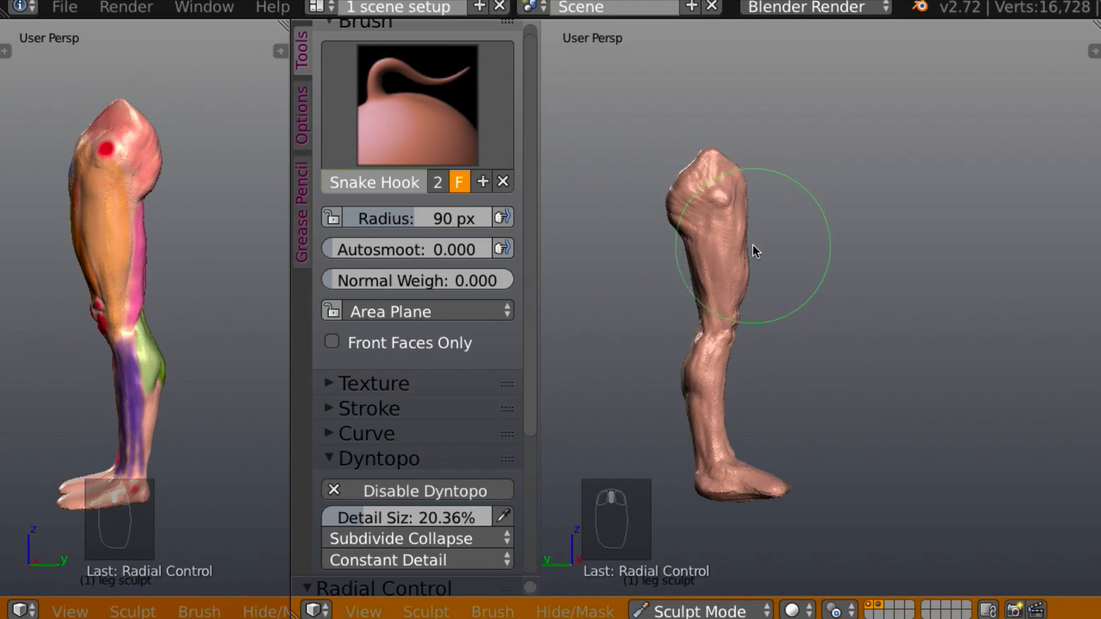
pyautogui.moveTo(745, 240); pyautogui.dragTo(747, 238)
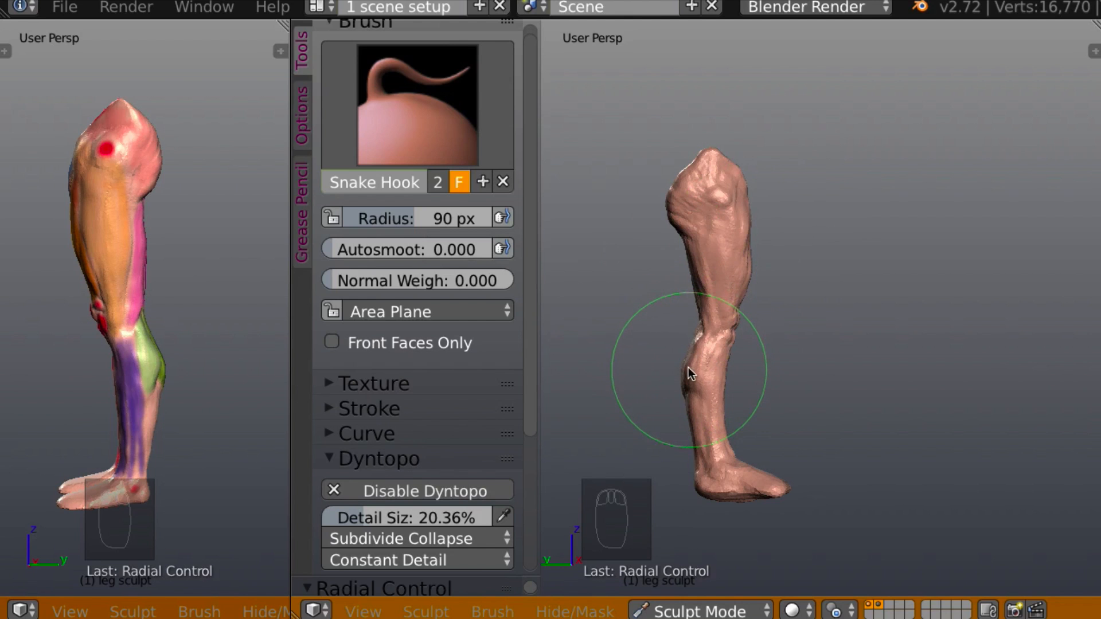
pyautogui.moveTo(683, 368); pyautogui.dragTo(681, 361)
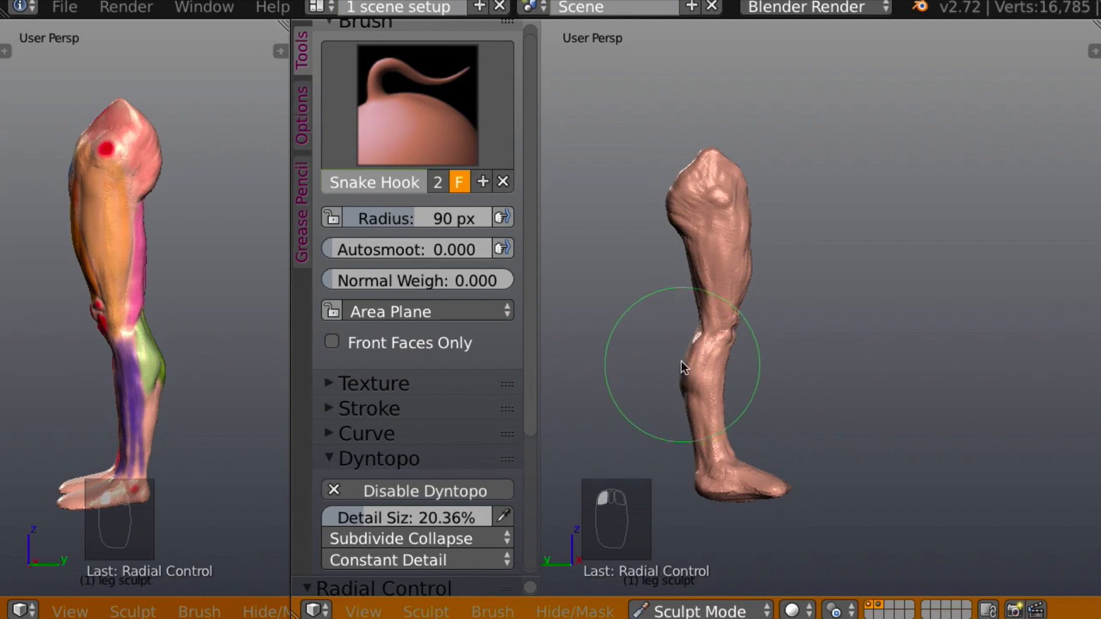
# Adjust the rear contour of the buttock with Snake Hook from the leg's inner side and check the shape from the front
pyautogui.moveTo(681, 361)
pyautogui.mouseDown(button='middle')
pyautogui.moveTo(883, 356)
pyautogui.moveTo(838, 347)
pyautogui.moveTo(916, 341)
pyautogui.moveTo(904, 359)
pyautogui.moveTo(855, 290)
pyautogui.mouseUp(button='middle')
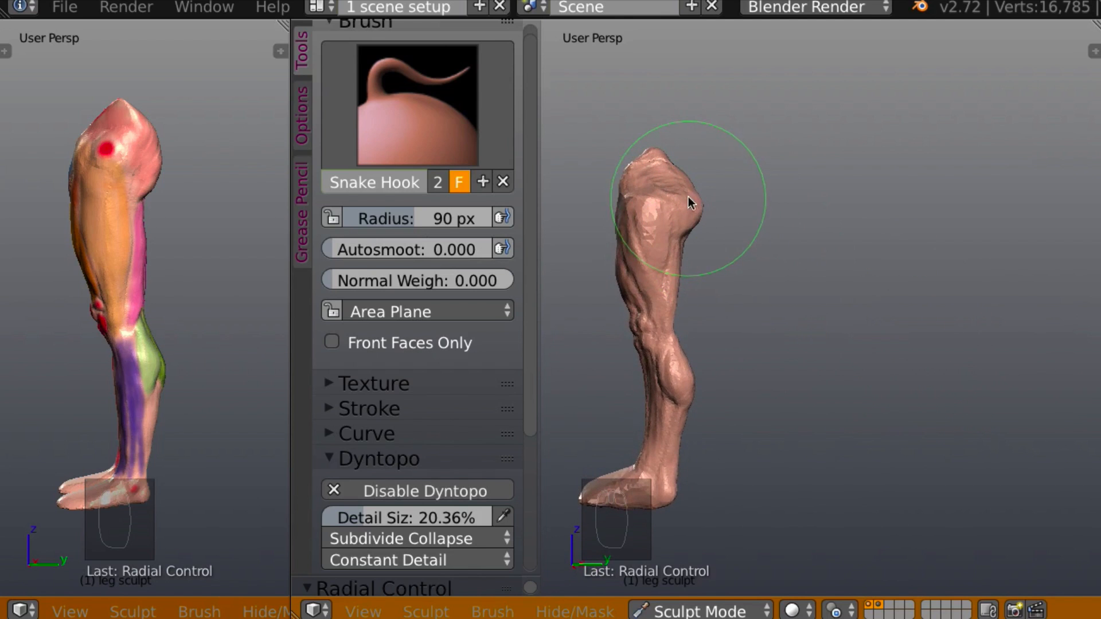
pyautogui.moveTo(687, 197); pyautogui.dragTo(696, 207)
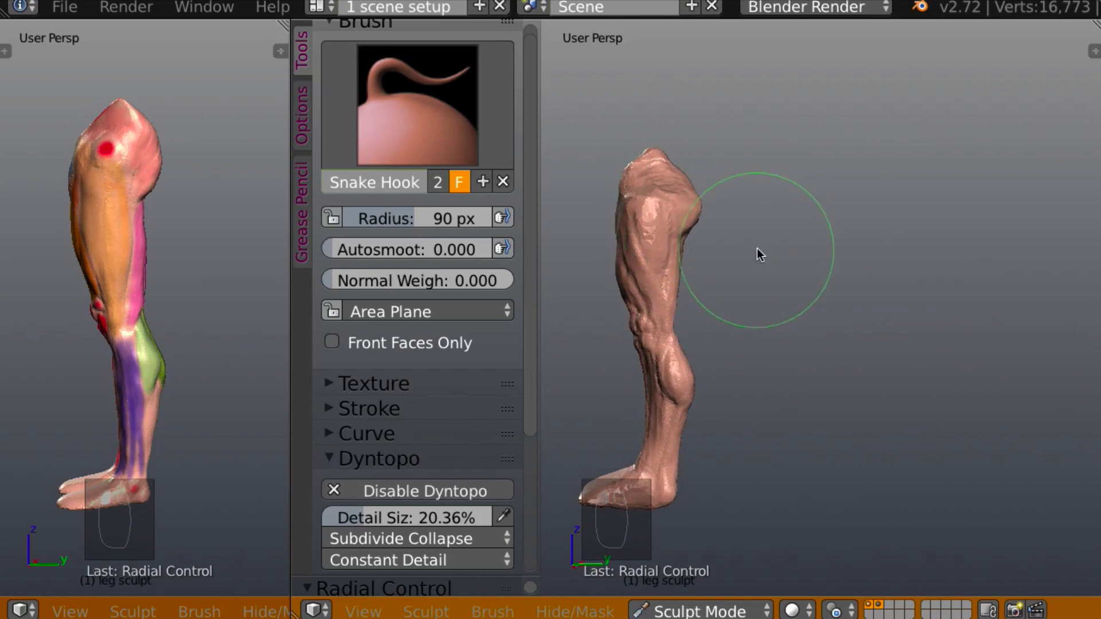
pyautogui.moveTo(759, 251); pyautogui.dragTo(892, 256, button='middle')
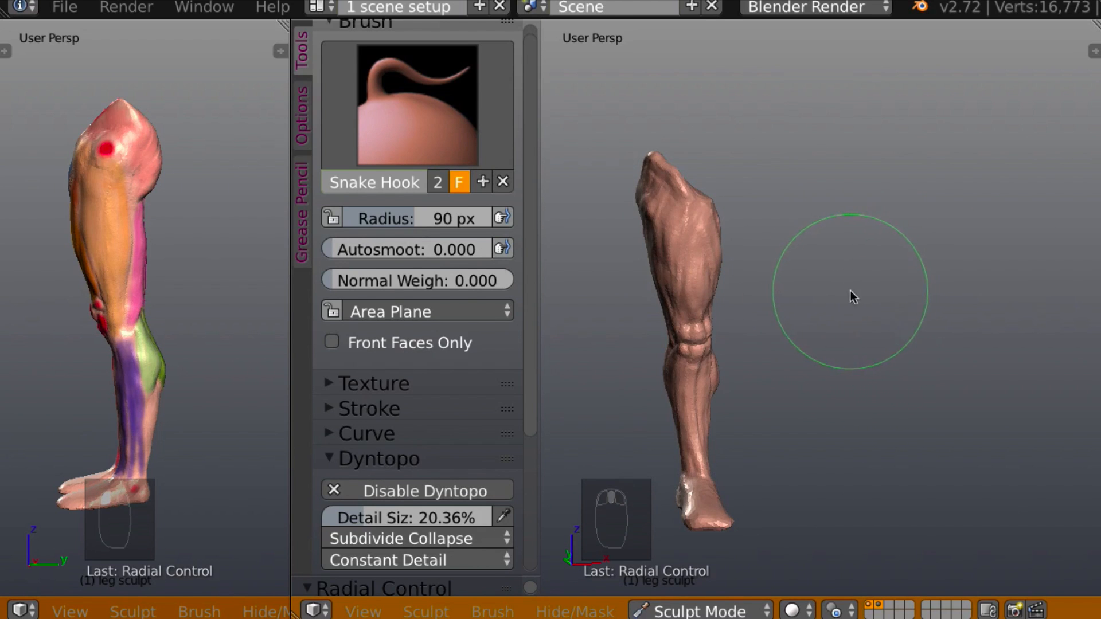
pyautogui.moveTo(850, 291); pyautogui.dragTo(789, 278, button='middle')
pyautogui.moveTo(877, 295)
pyautogui.mouseDown(button='middle')
pyautogui.moveTo(747, 291)
pyautogui.moveTo(907, 292)
pyautogui.moveTo(874, 343)
pyautogui.moveTo(907, 280)
pyautogui.moveTo(958, 282)
pyautogui.moveTo(902, 296)
pyautogui.moveTo(995, 310)
pyautogui.moveTo(911, 312)
pyautogui.moveTo(921, 307)
pyautogui.moveTo(848, 361)
pyautogui.moveTo(1014, 346)
pyautogui.moveTo(718, 344)
pyautogui.moveTo(914, 310)
pyautogui.moveTo(811, 334)
pyautogui.moveTo(768, 331)
pyautogui.moveTo(840, 356)
pyautogui.moveTo(793, 304)
pyautogui.moveTo(888, 319)
pyautogui.moveTo(735, 329)
pyautogui.moveTo(877, 347)
pyautogui.moveTo(867, 341)
pyautogui.moveTo(906, 320)
pyautogui.moveTo(868, 331)
pyautogui.moveTo(884, 301)
pyautogui.moveTo(982, 295)
pyautogui.moveTo(970, 308)
pyautogui.moveTo(731, 309)
pyautogui.moveTo(913, 302)
pyautogui.moveTo(880, 314)
pyautogui.moveTo(893, 288)
pyautogui.moveTo(872, 312)
pyautogui.moveTo(868, 294)
pyautogui.moveTo(904, 314)
pyautogui.mouseUp(button='middle')
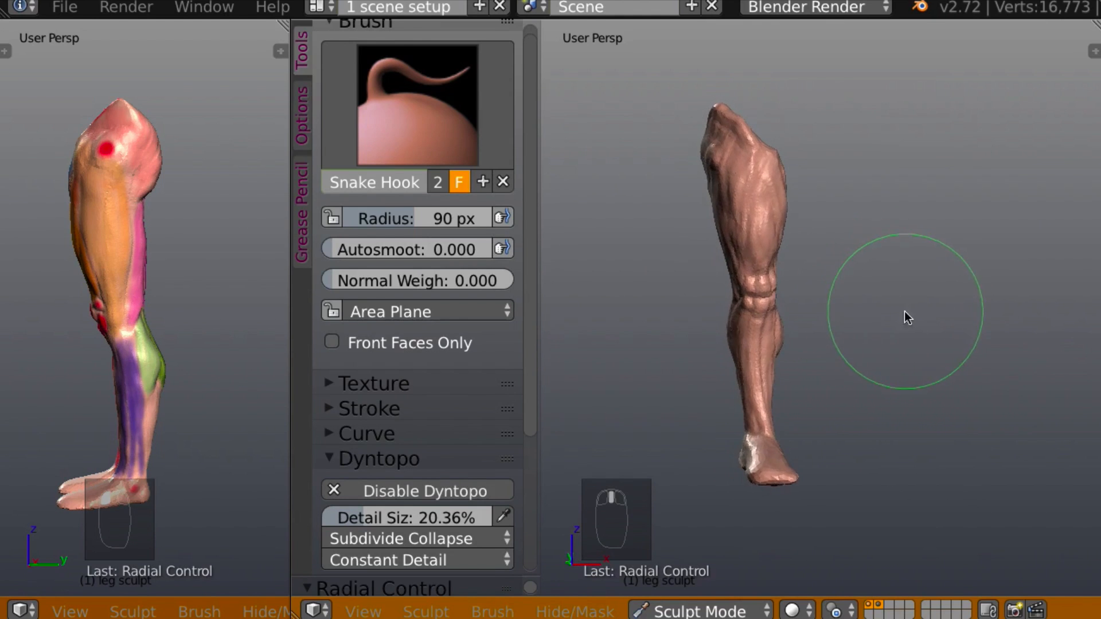